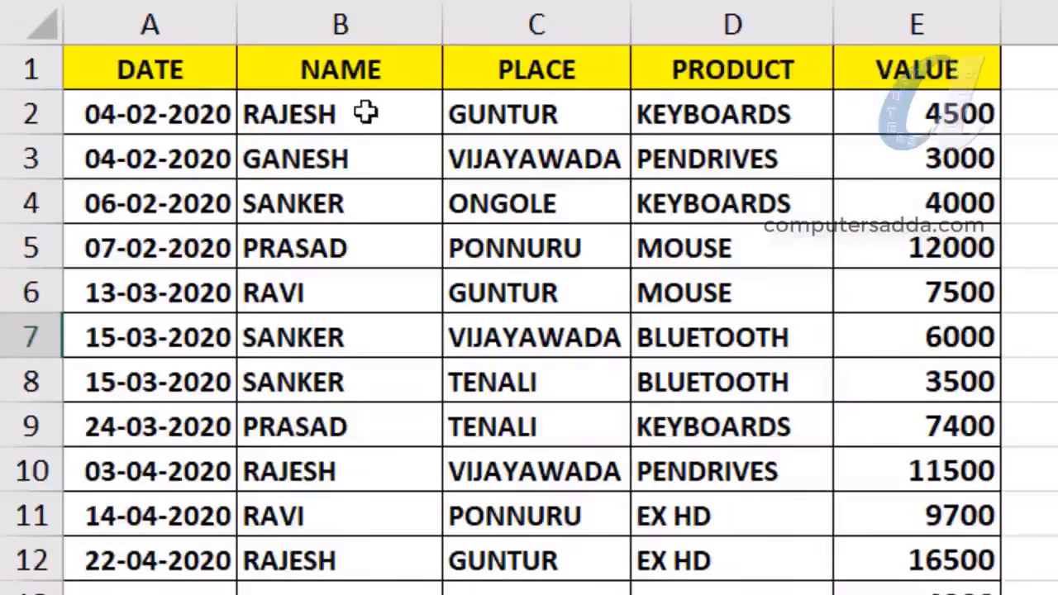
# Highlight the NAME, PLACE, PRODUCT and VALUE columns and blocks of sales records to walk through the data
pyautogui.moveTo(302, 115); pyautogui.dragTo(330, 472)
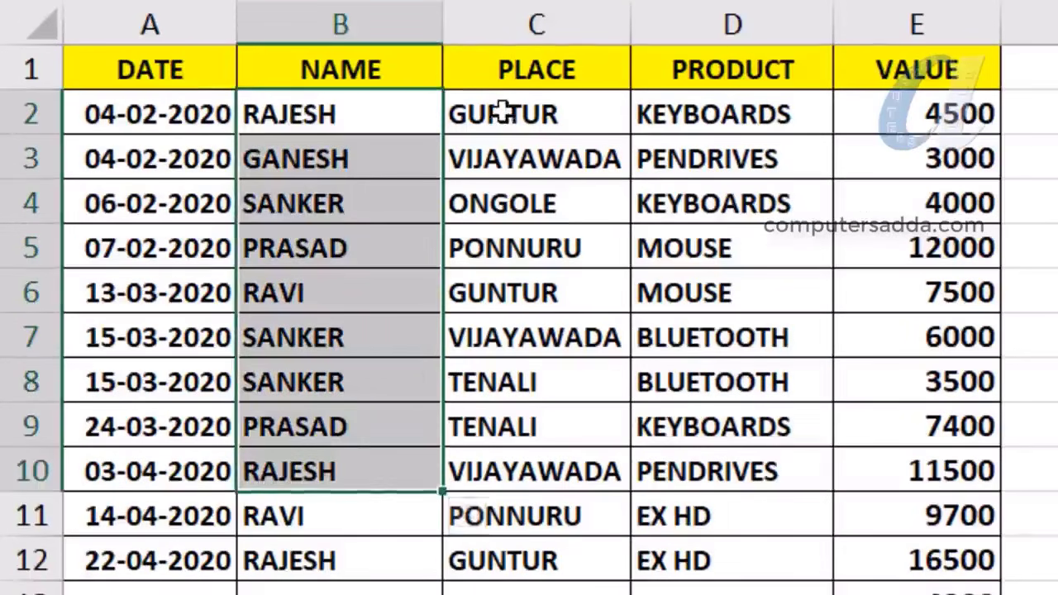
pyautogui.moveTo(499, 109); pyautogui.dragTo(529, 426)
pyautogui.moveTo(725, 109); pyautogui.dragTo(728, 516)
pyautogui.moveTo(895, 116); pyautogui.dragTo(937, 513)
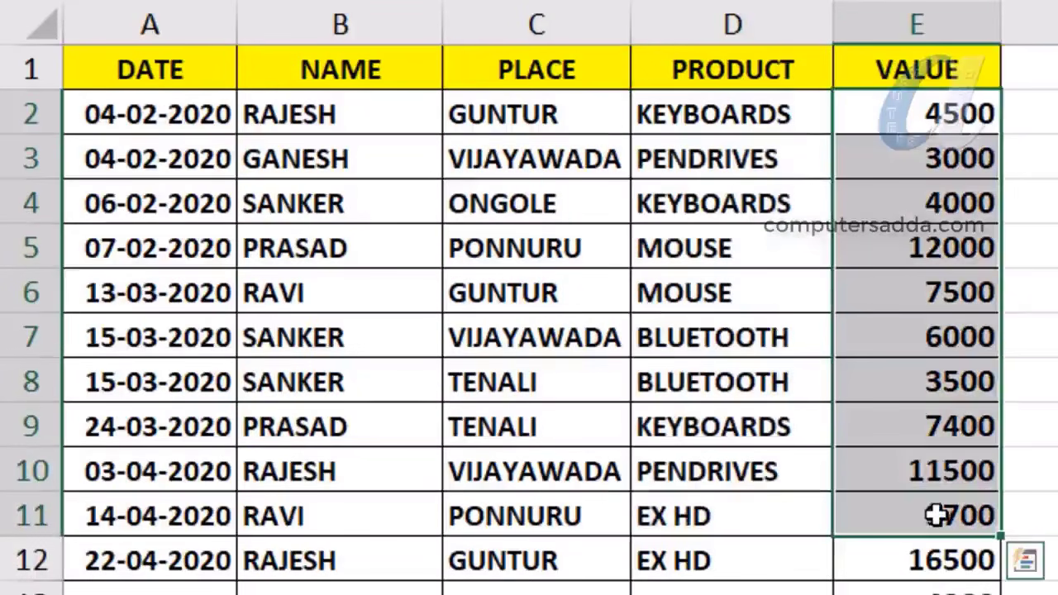
pyautogui.moveTo(99, 113); pyautogui.dragTo(951, 579)
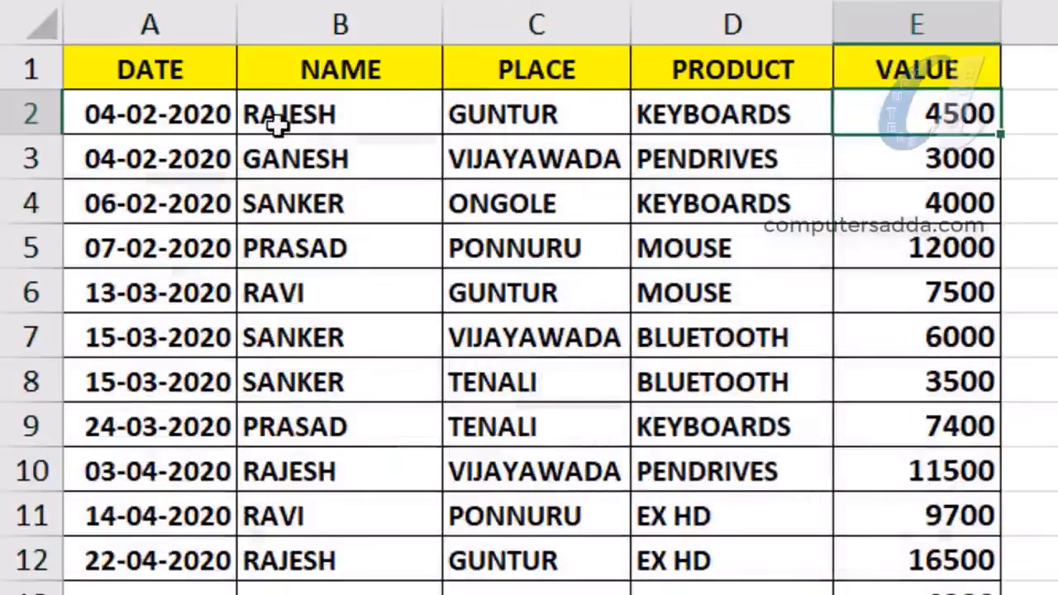
pyautogui.moveTo(218, 111); pyautogui.dragTo(877, 337)
pyautogui.moveTo(285, 118); pyautogui.dragTo(307, 506)
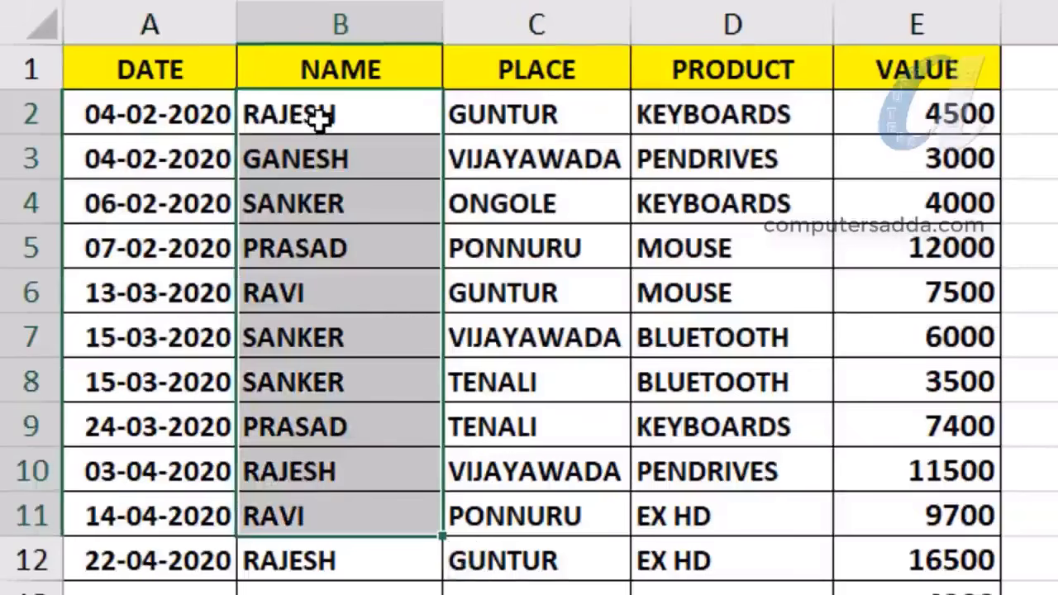
pyautogui.moveTo(323, 119); pyautogui.dragTo(300, 584)
pyautogui.moveTo(463, 116); pyautogui.dragTo(530, 509)
pyautogui.moveTo(717, 109); pyautogui.dragTo(661, 562)
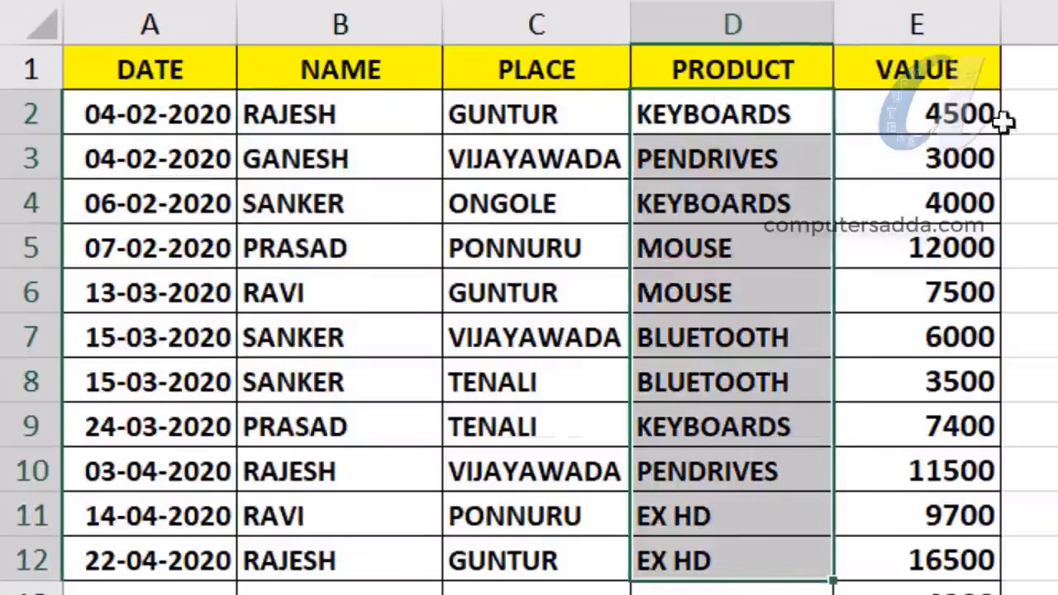
pyautogui.moveTo(959, 119); pyautogui.dragTo(918, 591)
pyautogui.moveTo(166, 116); pyautogui.dragTo(231, 145)
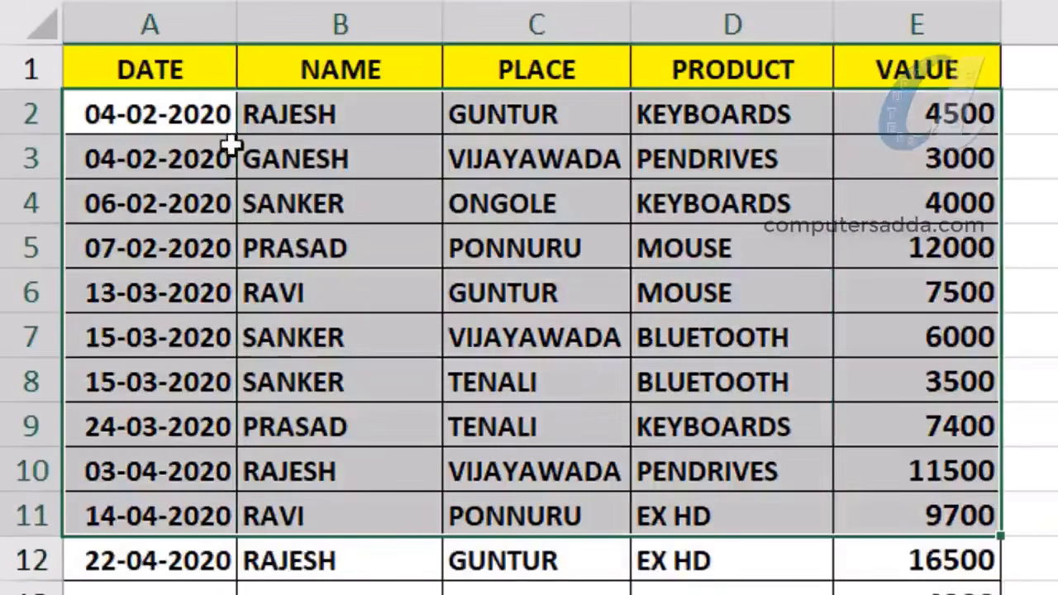
pyautogui.moveTo(294, 116); pyautogui.dragTo(366, 548)
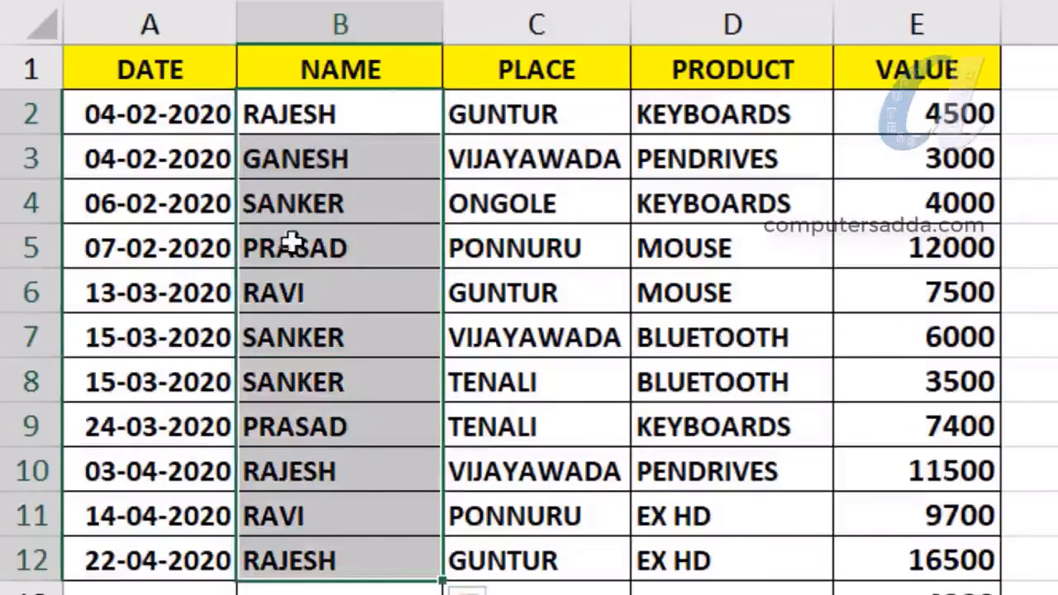
pyautogui.moveTo(284, 116); pyautogui.dragTo(356, 550)
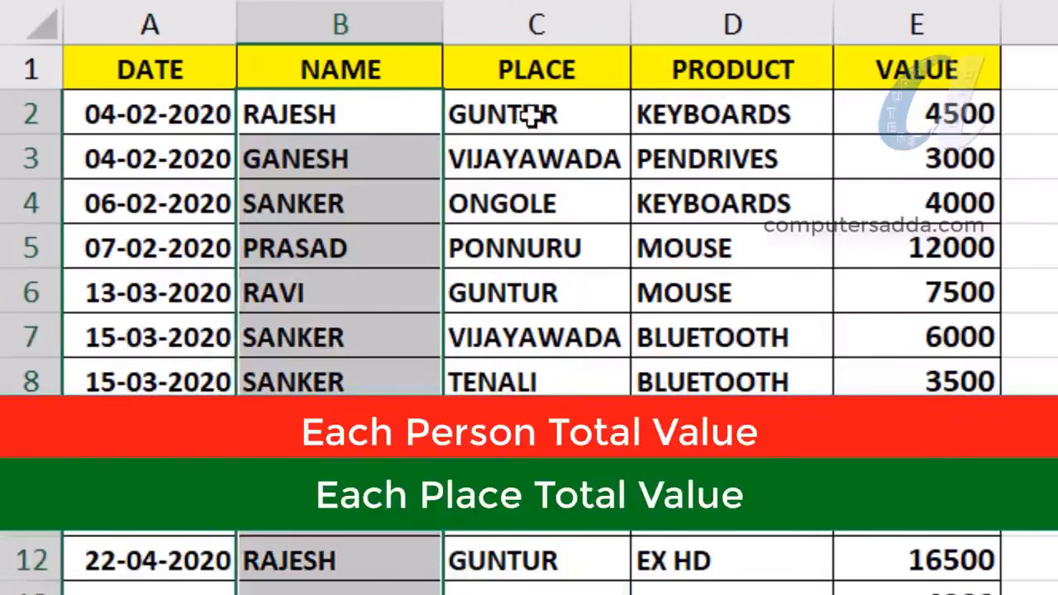
pyautogui.moveTo(534, 111); pyautogui.dragTo(510, 592)
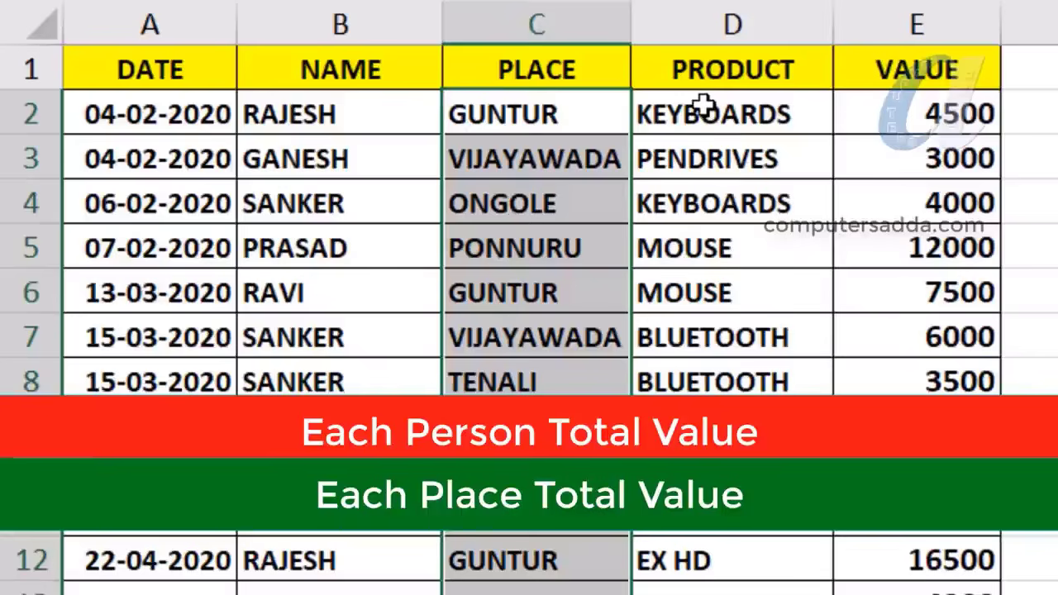
pyautogui.moveTo(701, 105); pyautogui.dragTo(720, 583)
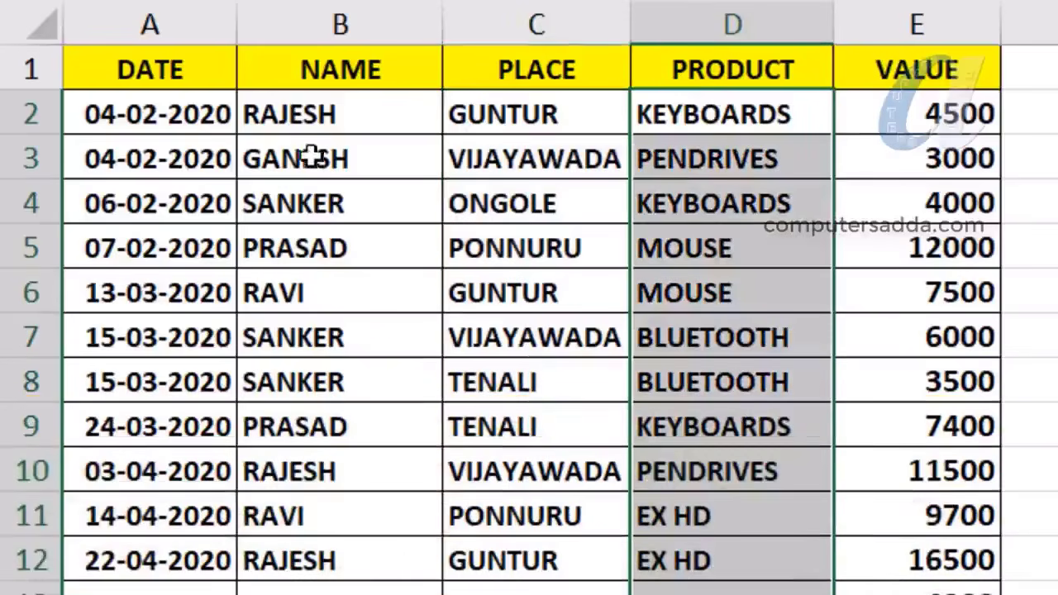
# Point out the name, place and product in the first record and the row 12 record
pyautogui.click(303, 114)
pyautogui.click(522, 110)
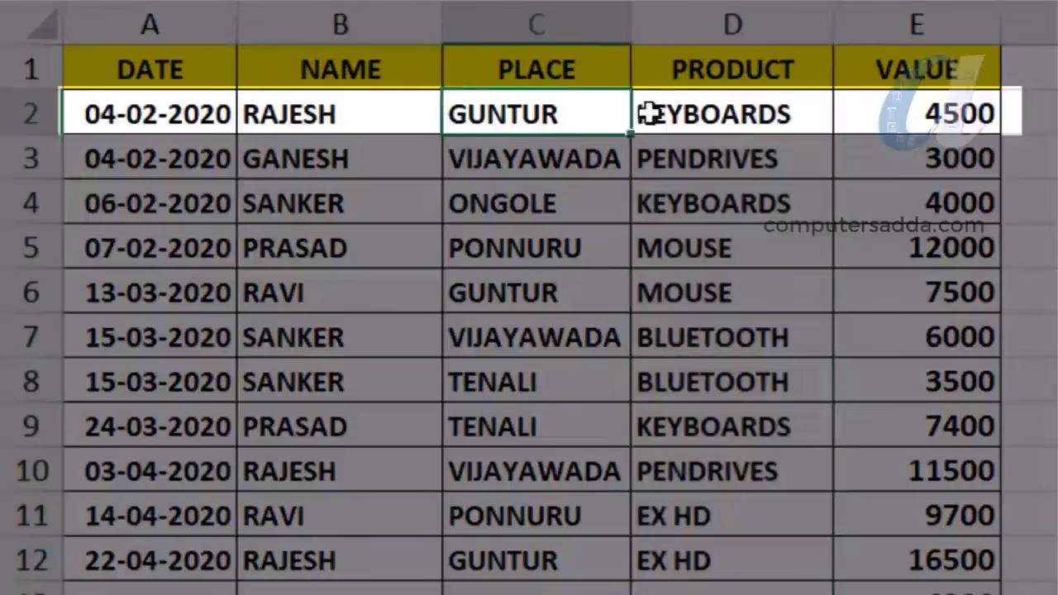
pyautogui.click(683, 110)
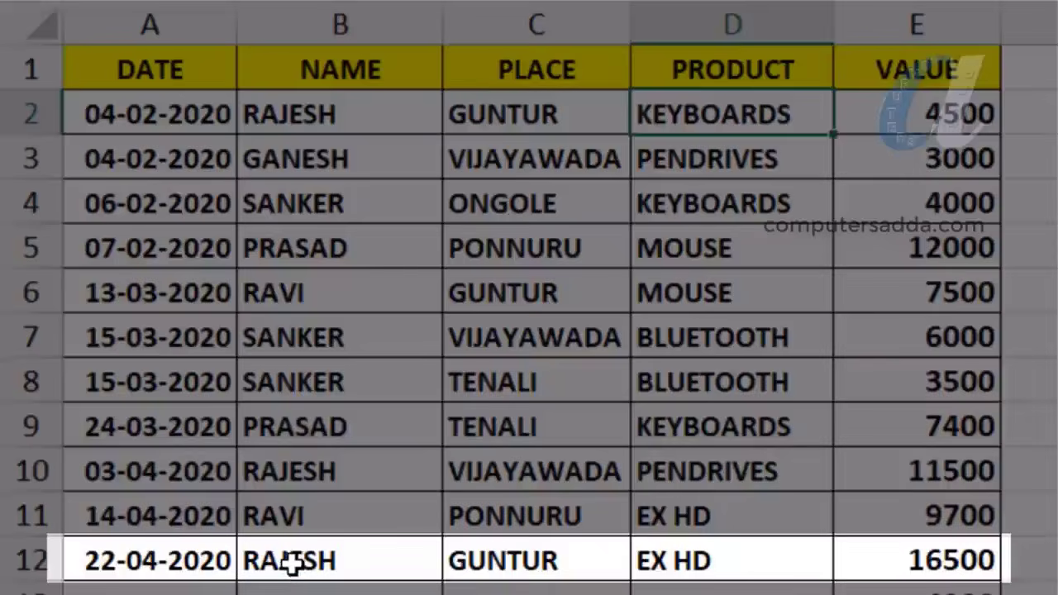
pyautogui.click(289, 560)
pyautogui.click(486, 561)
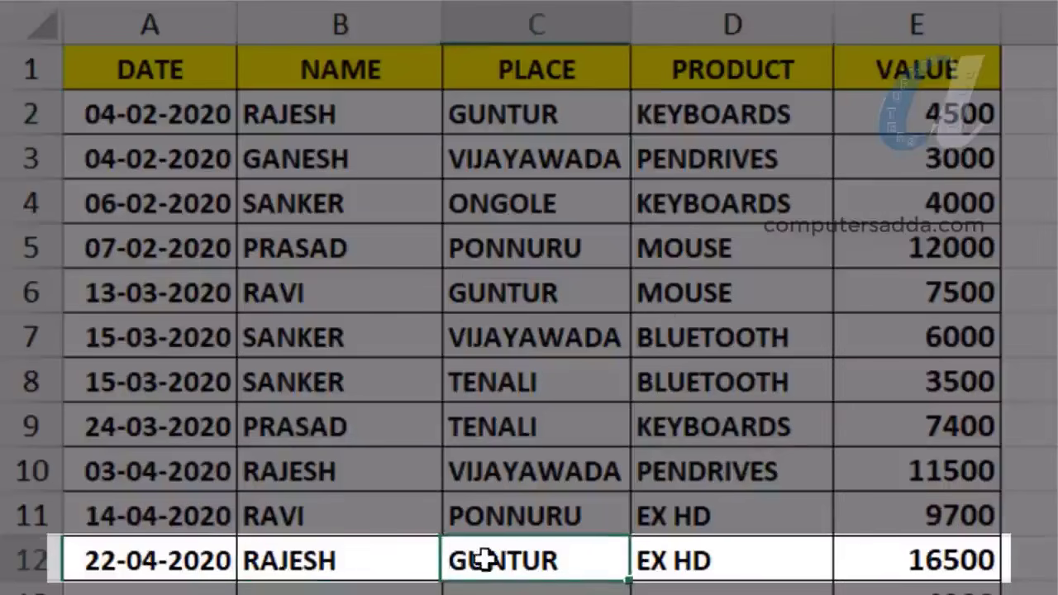
pyautogui.click(725, 562)
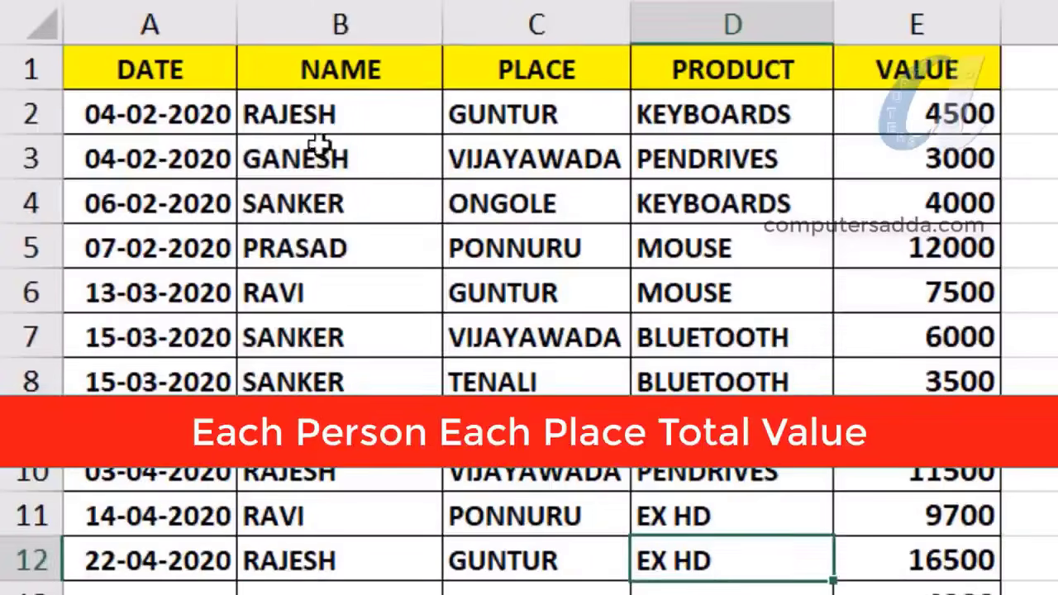
# Trace the NAME, PLACE and PRODUCT columns again down to row 12, then the first fifteen rows
pyautogui.moveTo(320, 122); pyautogui.dragTo(339, 426)
pyautogui.moveTo(537, 116); pyautogui.dragTo(537, 517)
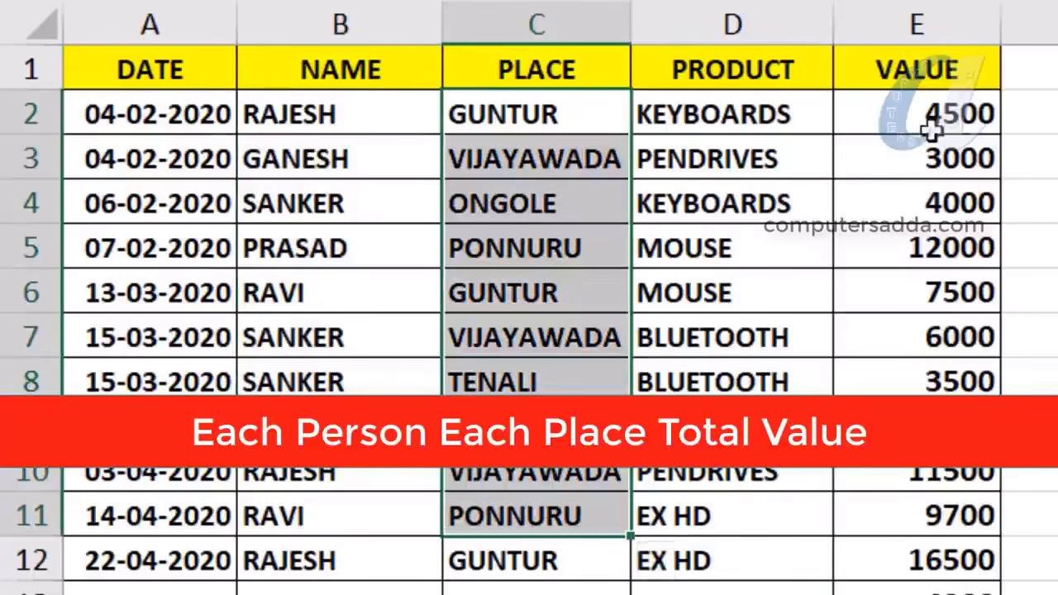
pyautogui.moveTo(339, 116); pyautogui.dragTo(339, 473)
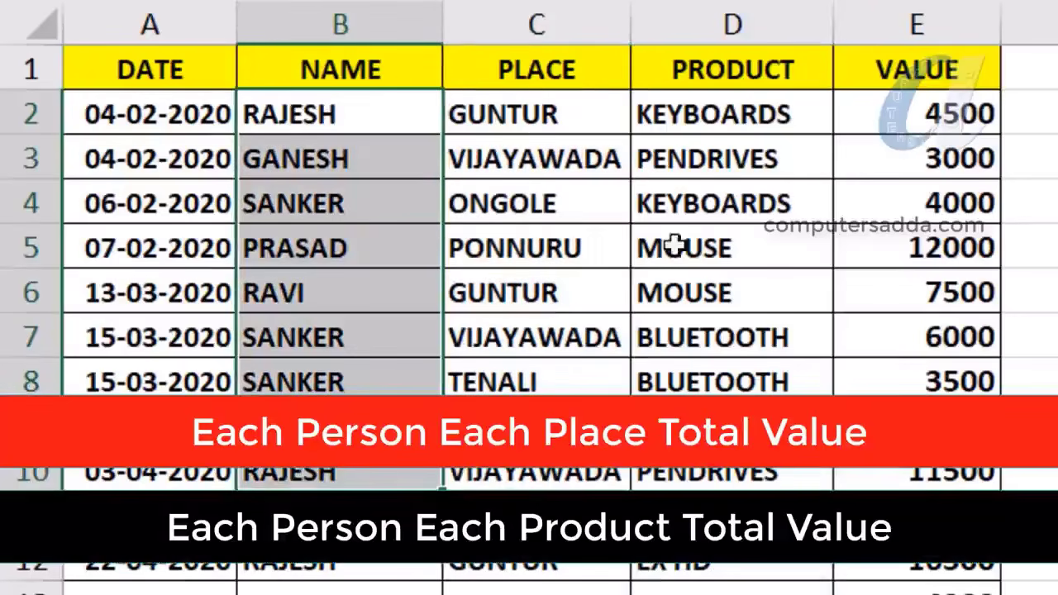
pyautogui.moveTo(690, 103); pyautogui.dragTo(687, 582)
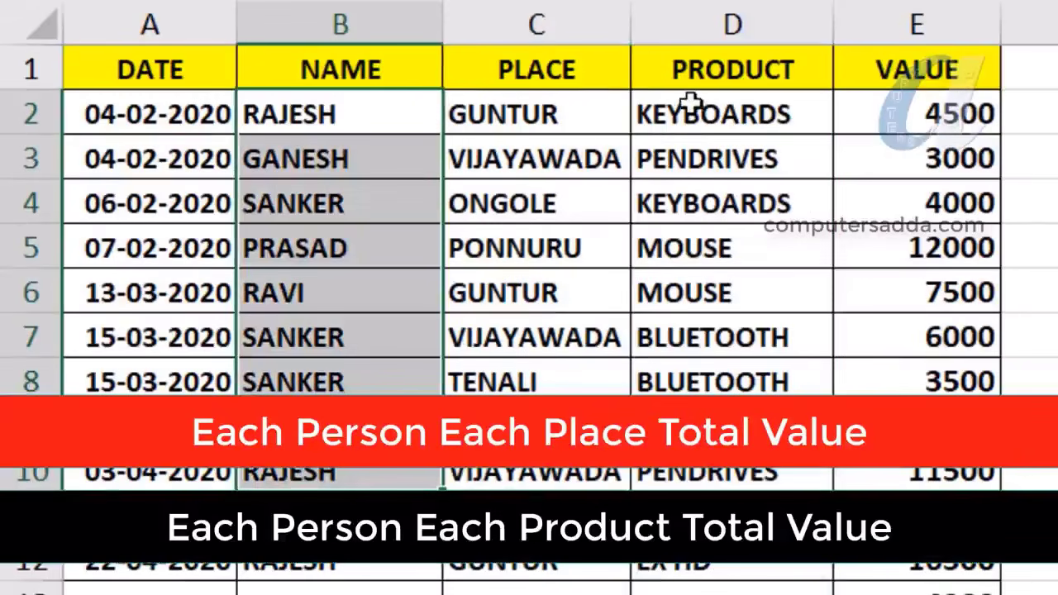
pyautogui.moveTo(693, 132); pyautogui.dragTo(692, 529)
pyautogui.moveTo(689, 583); pyautogui.dragTo(691, 579)
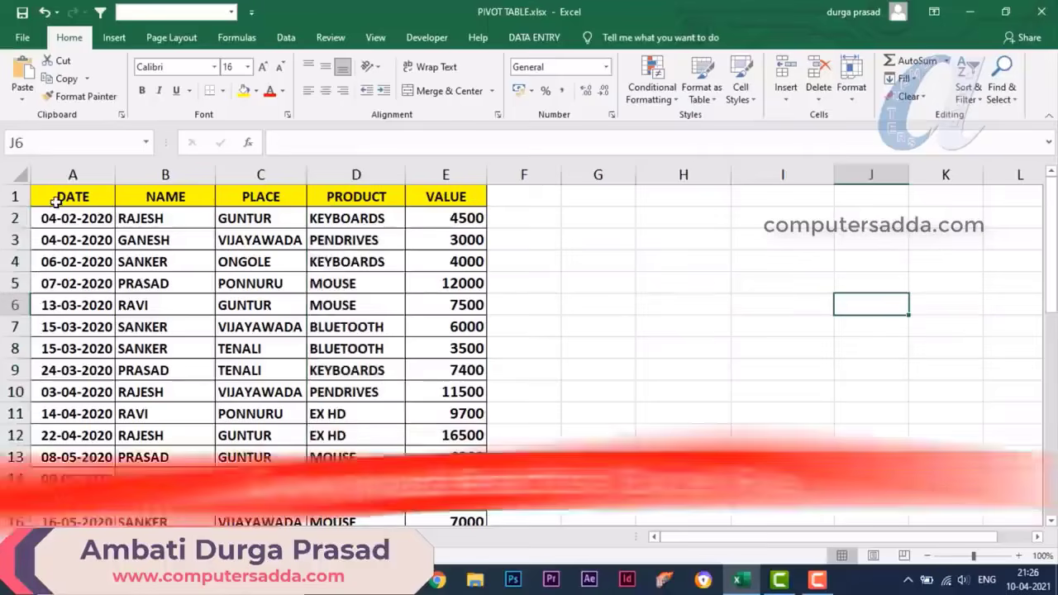
pyautogui.moveTo(56, 202); pyautogui.dragTo(446, 500)
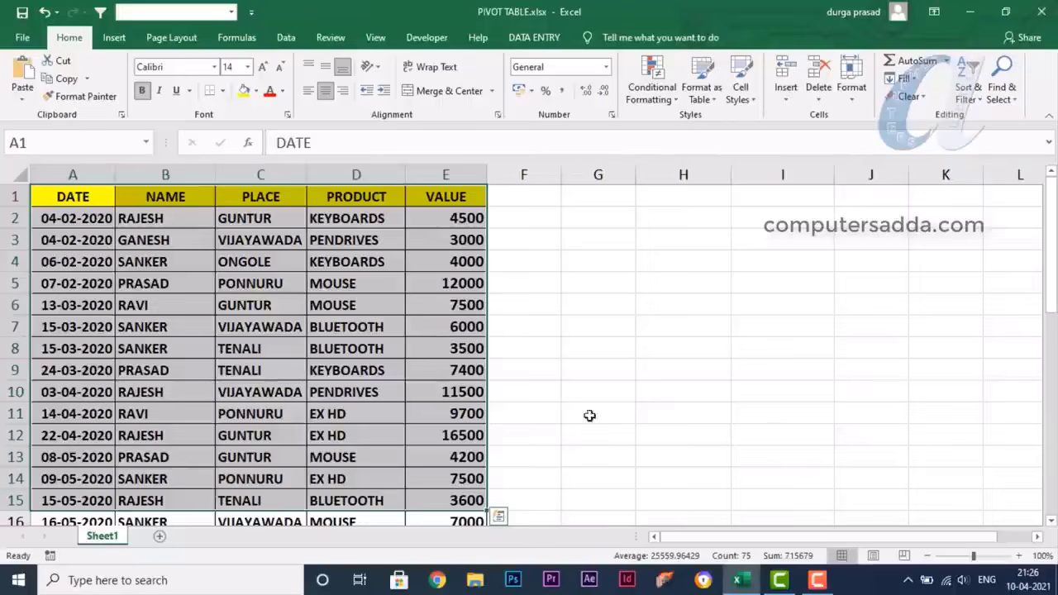
# Select A1:E36, from the DATE header across all columns down to the last record
pyautogui.click(683, 392)
pyautogui.moveTo(52, 196); pyautogui.dragTo(450, 519)
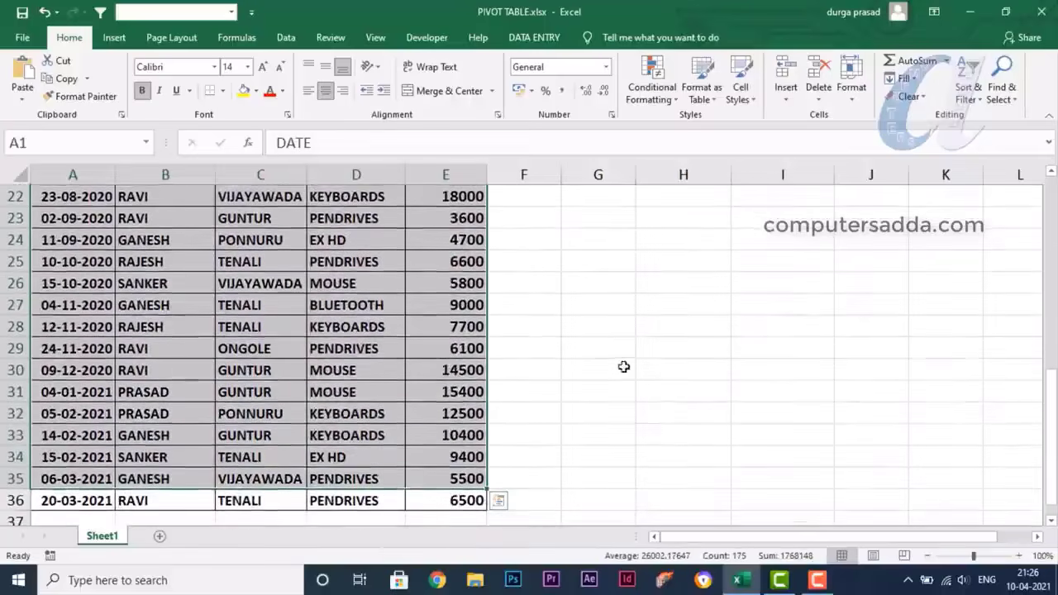
pyautogui.click(661, 366)
pyautogui.scroll(7, 165, 330)
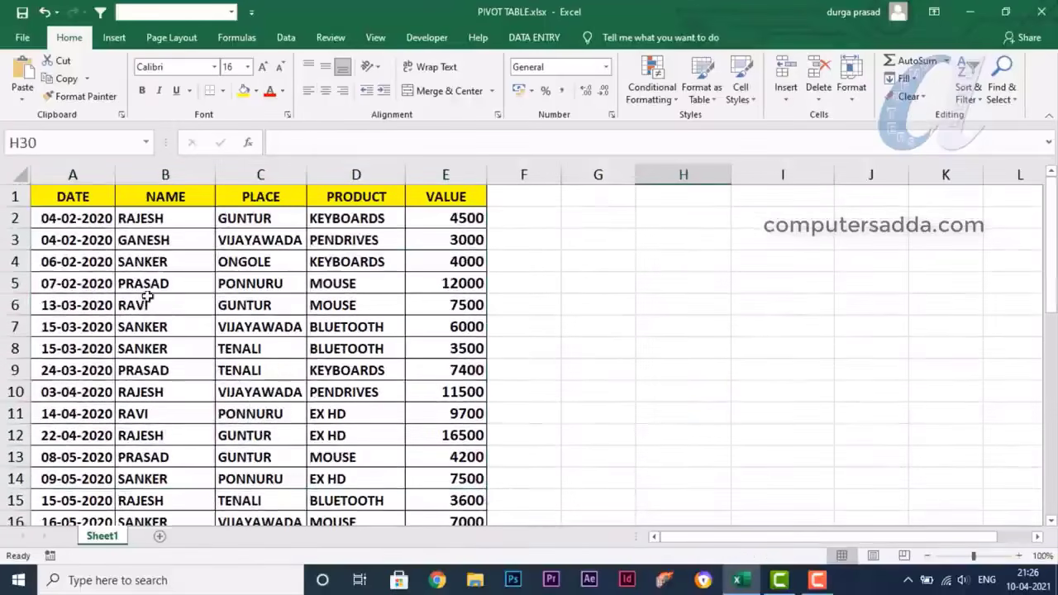
pyautogui.click(52, 197)
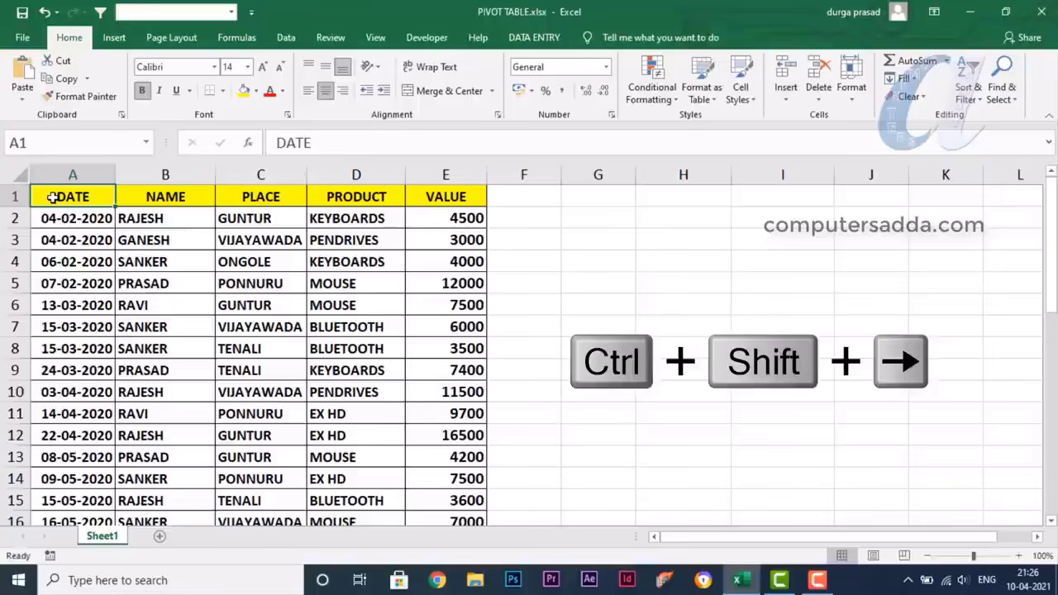
pyautogui.hotkey('ctrl', 'shift', 'Right')
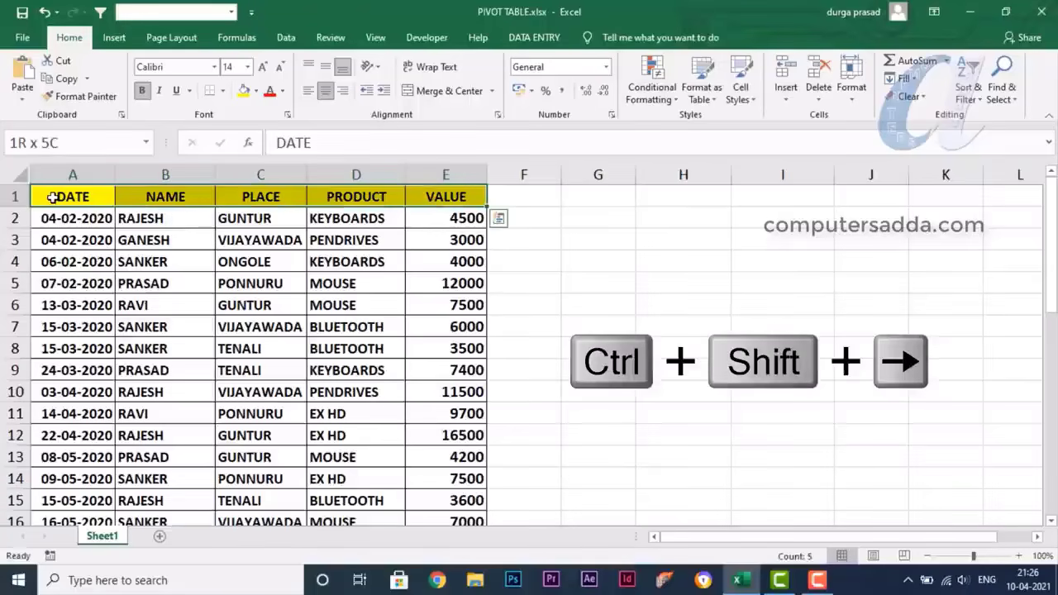
pyautogui.hotkey('ctrl', 'shift', 'Down')
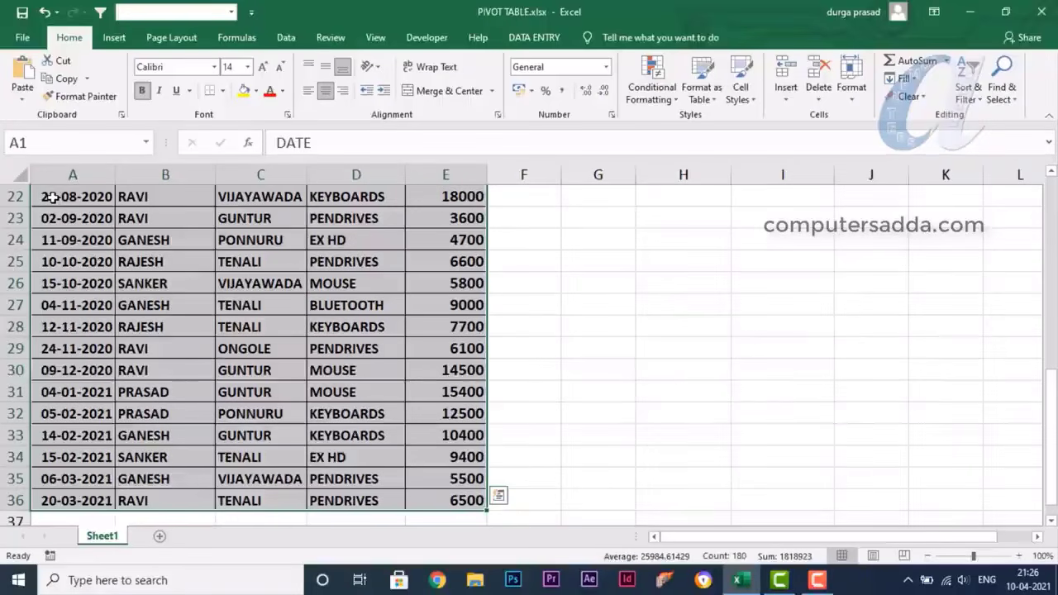
pyautogui.scroll(7, 135, 324)
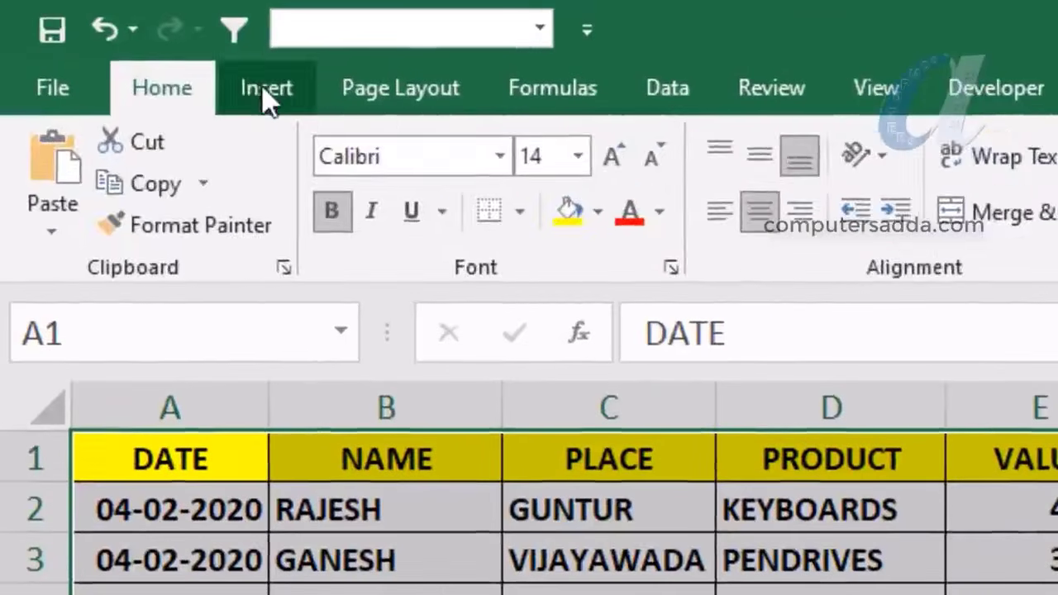
# Insert a PivotTable from Sheet1!$A$1:$E$36 onto a new worksheet
pyautogui.click(112, 36)
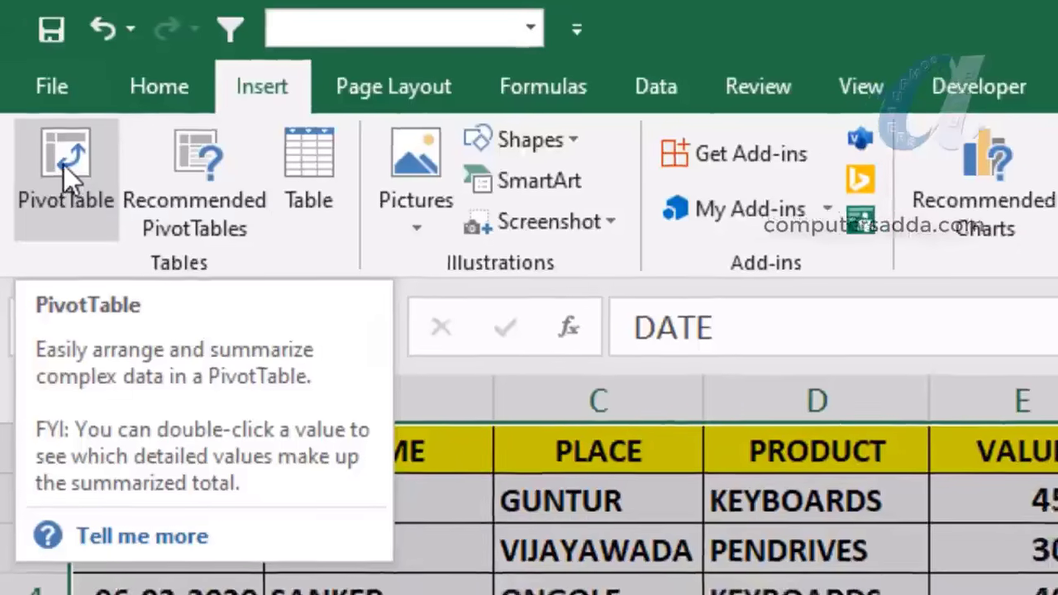
pyautogui.click(66, 172)
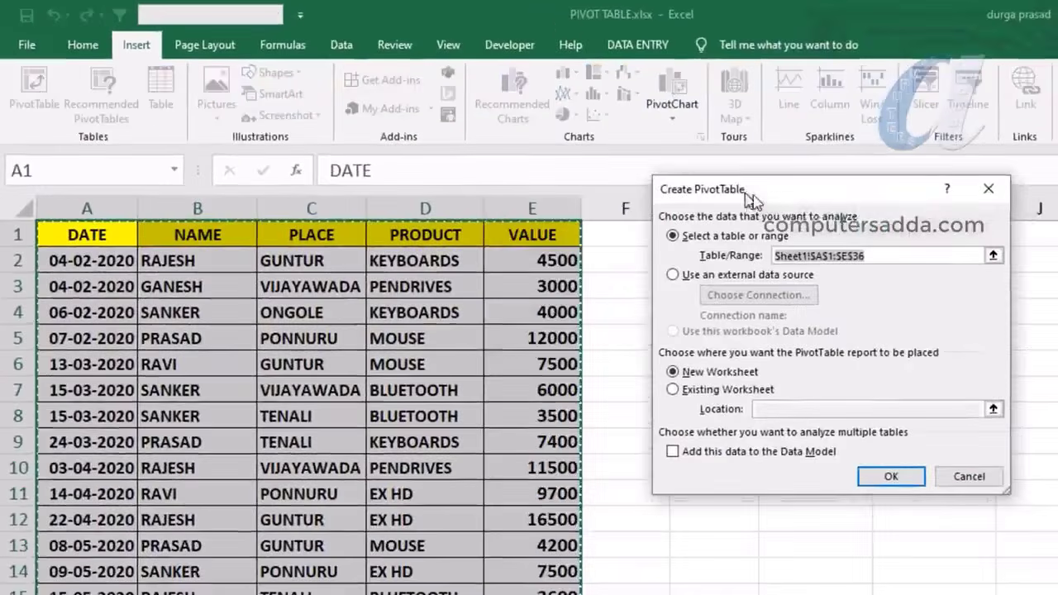
pyautogui.moveTo(751, 198); pyautogui.dragTo(740, 199)
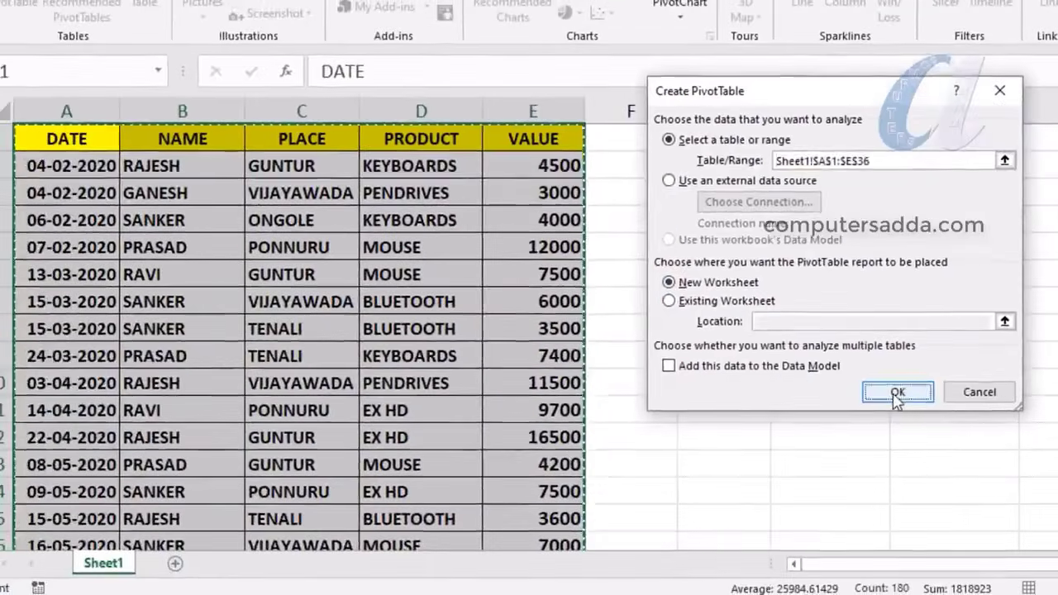
pyautogui.click(889, 401)
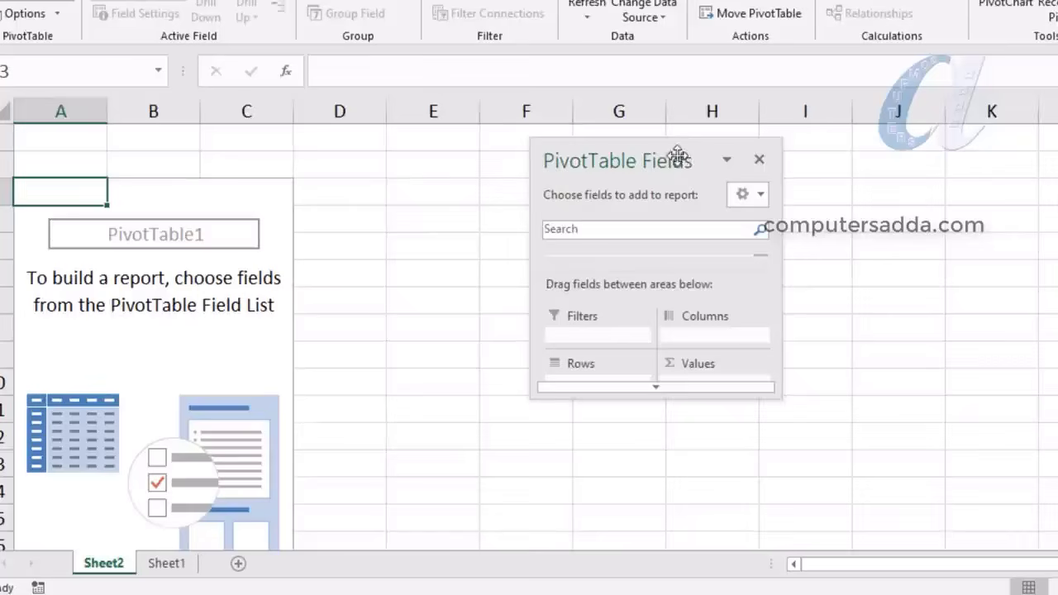
# Move the PivotTable Fields pane aside and enlarge it, then view Sheet1's source sales table
pyautogui.moveTo(678, 156); pyautogui.dragTo(775, 120)
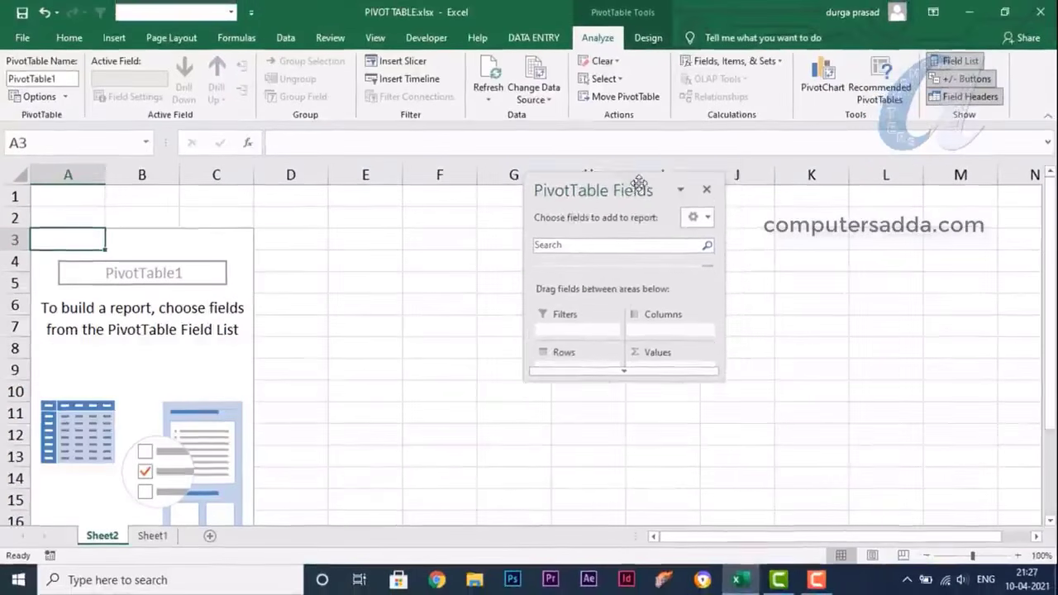
pyautogui.moveTo(639, 182); pyautogui.dragTo(654, 148)
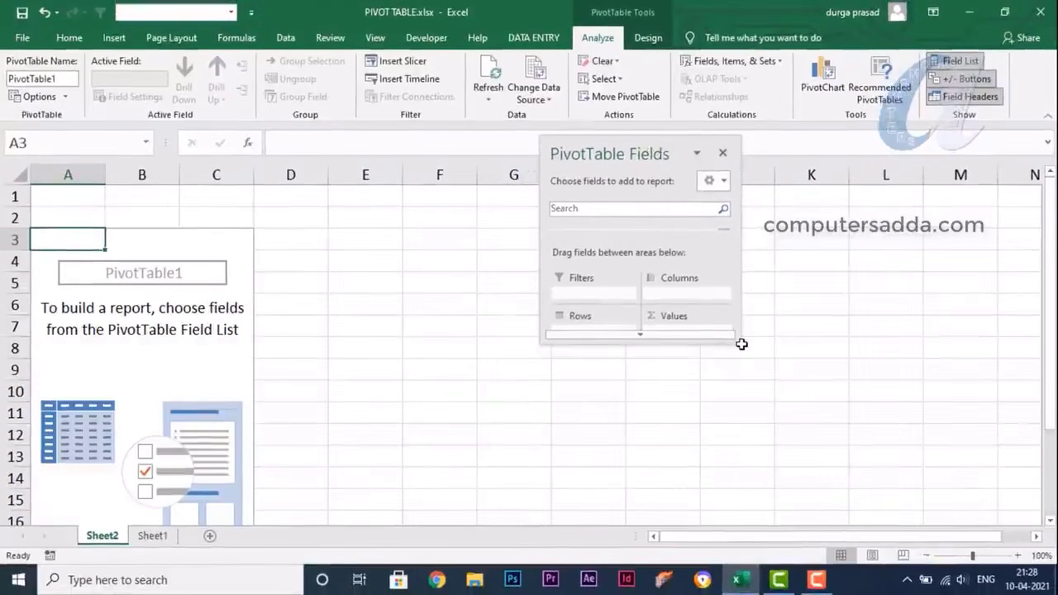
pyautogui.moveTo(738, 341); pyautogui.dragTo(769, 569)
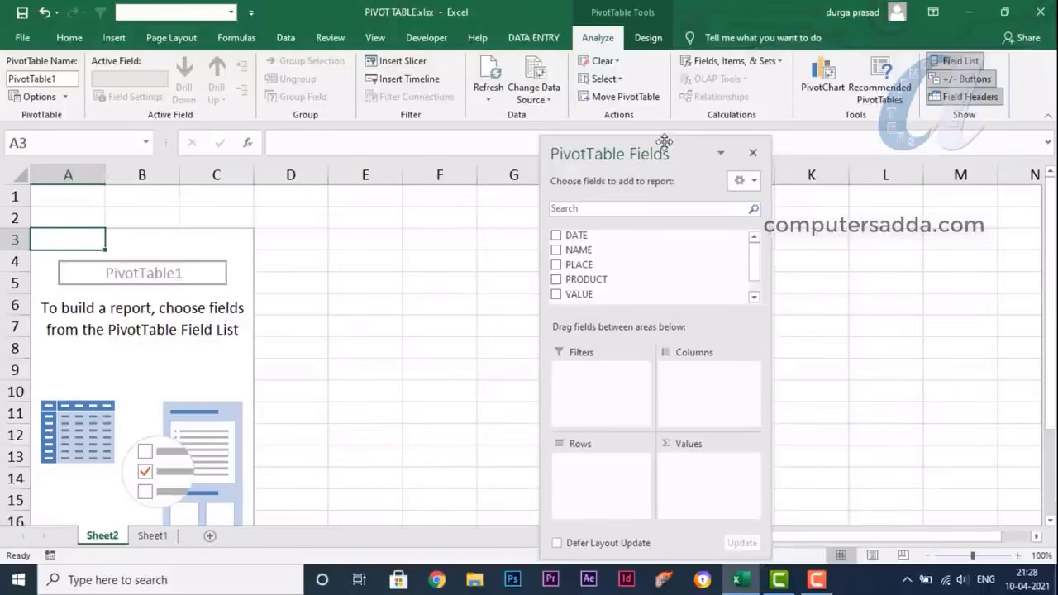
pyautogui.moveTo(664, 142); pyautogui.dragTo(916, 121)
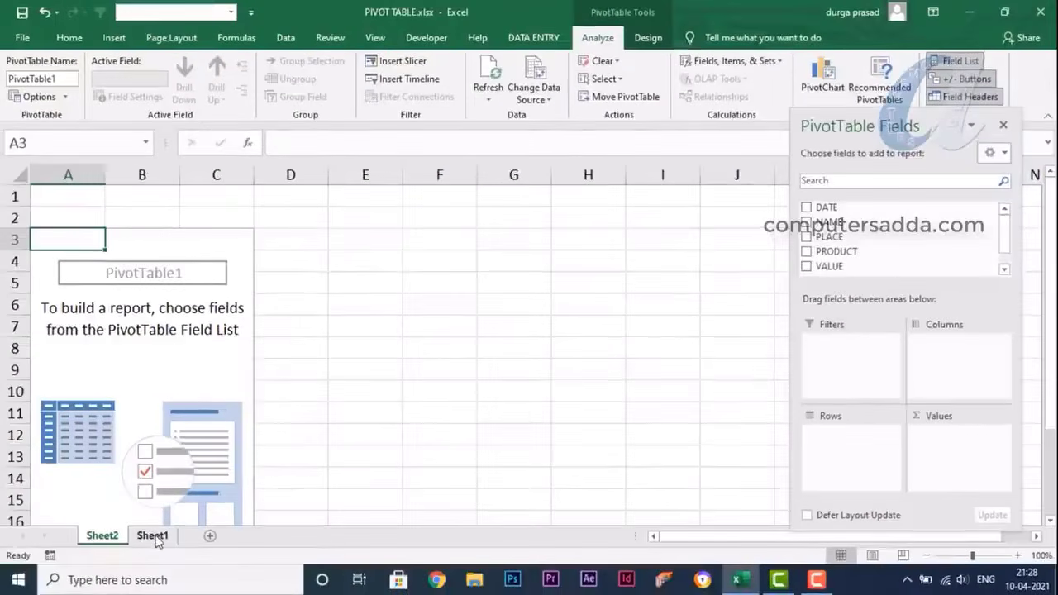
pyautogui.click(153, 538)
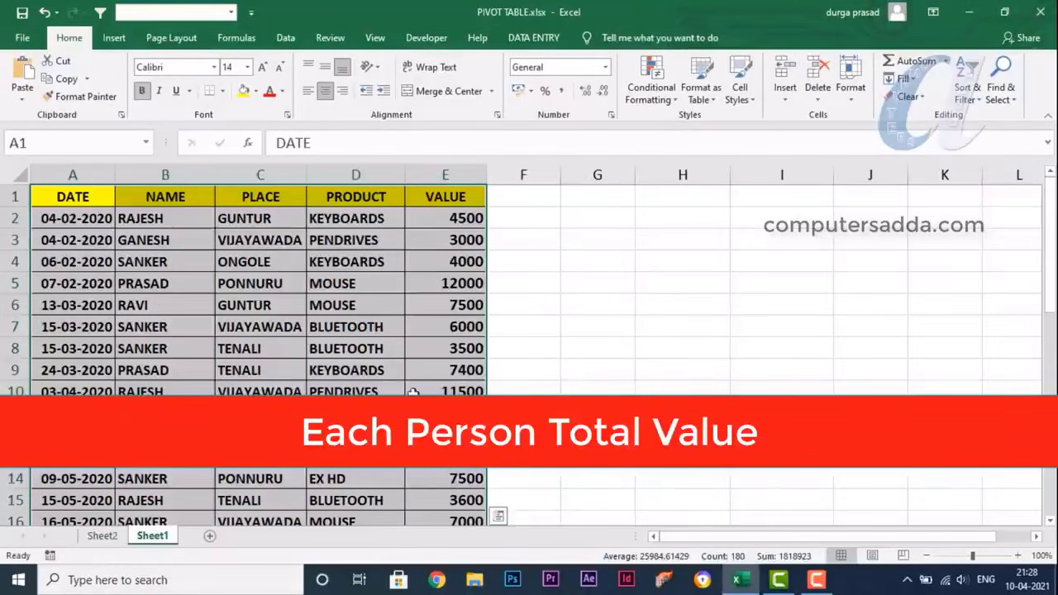
# On Sheet2, sum VALUE with NAME as rows, giving five salespeople and a 277600 total
pyautogui.click(102, 535)
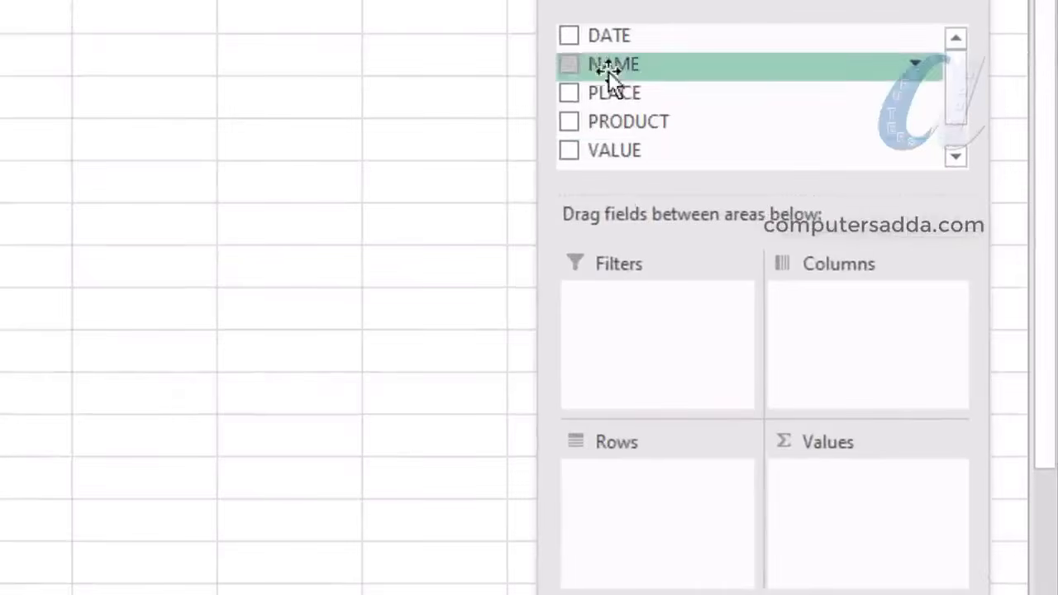
pyautogui.click(568, 150)
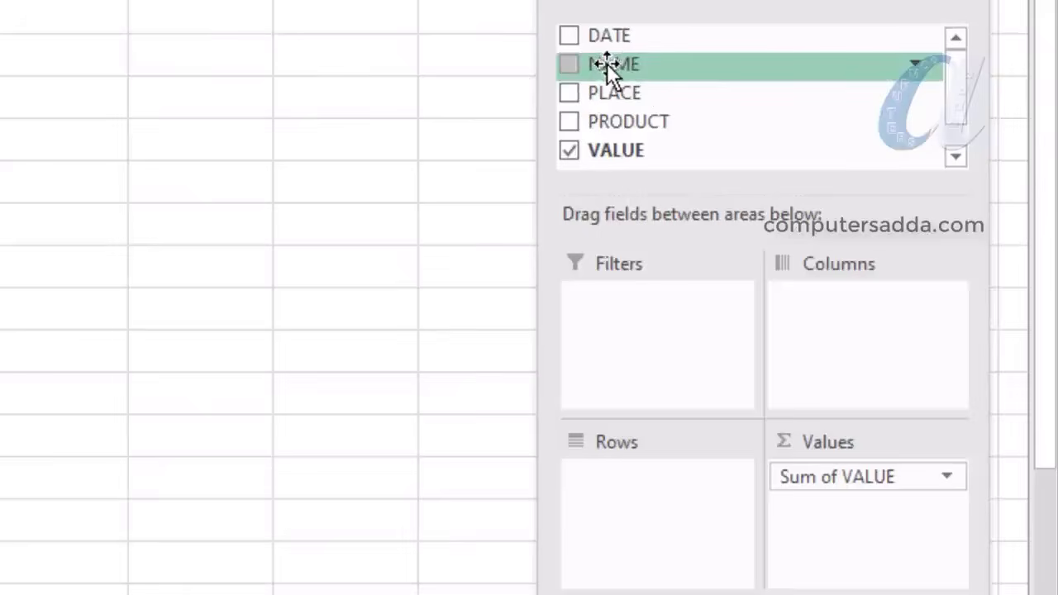
pyautogui.moveTo(608, 66); pyautogui.dragTo(635, 504)
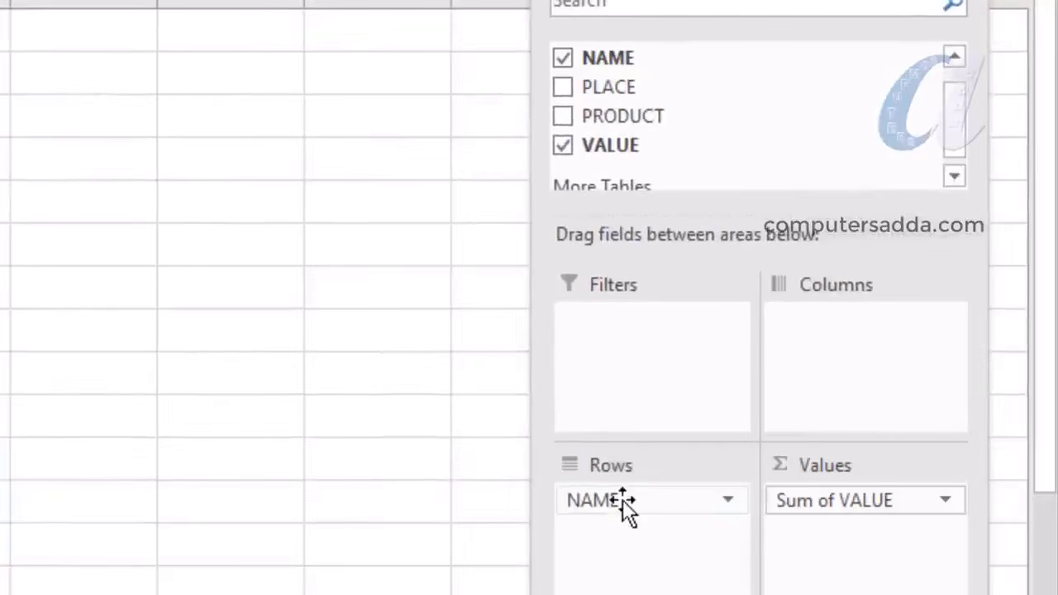
# Swap the pivot's row field from NAME to PRODUCT, briefly trying PLACE in between
pyautogui.click(622, 499)
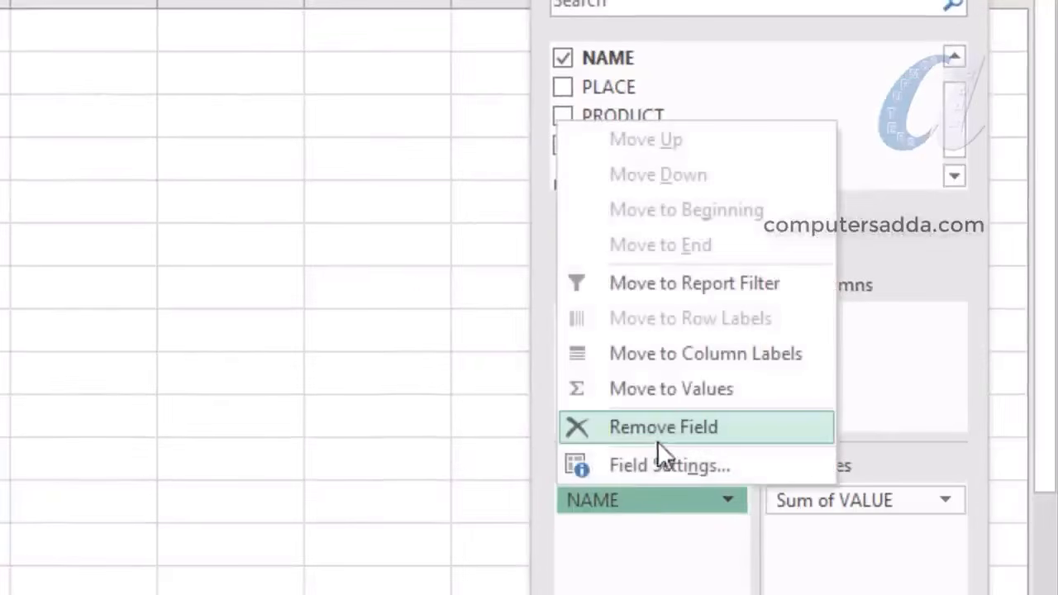
pyautogui.click(668, 424)
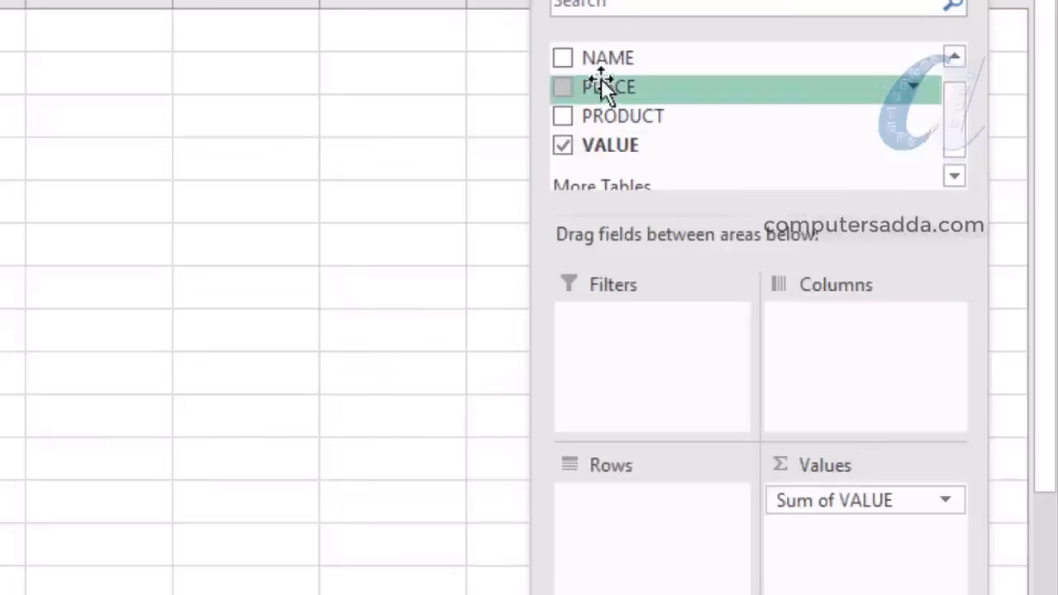
pyautogui.moveTo(601, 89); pyautogui.dragTo(624, 531)
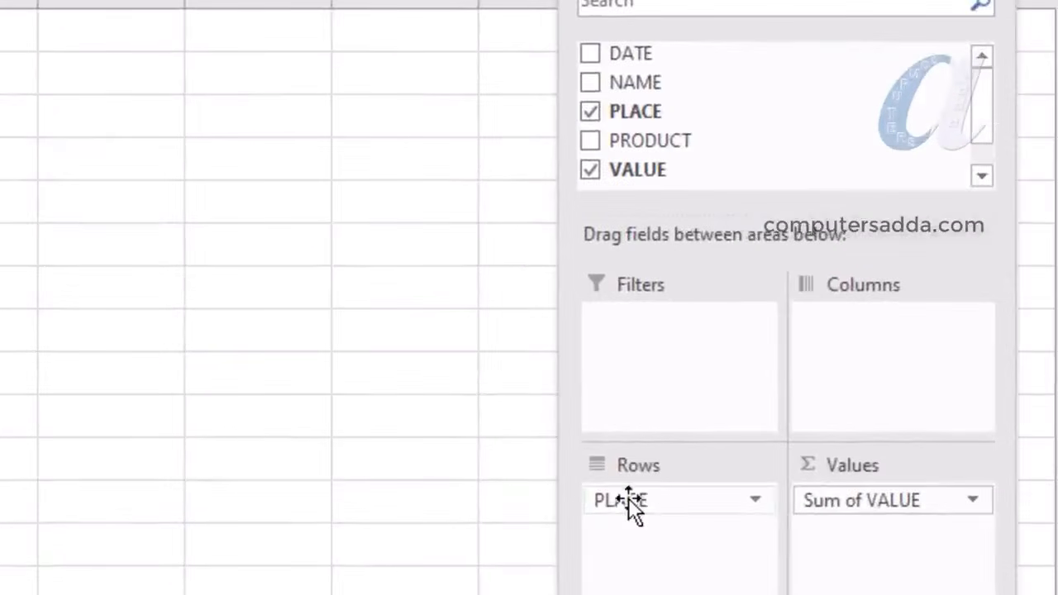
pyautogui.click(633, 500)
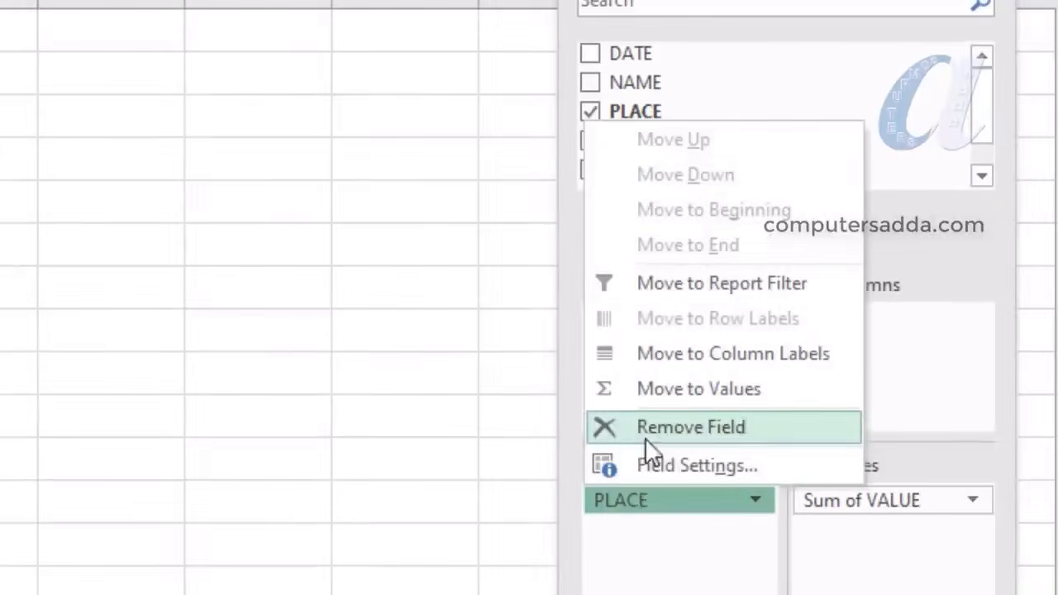
pyautogui.click(640, 542)
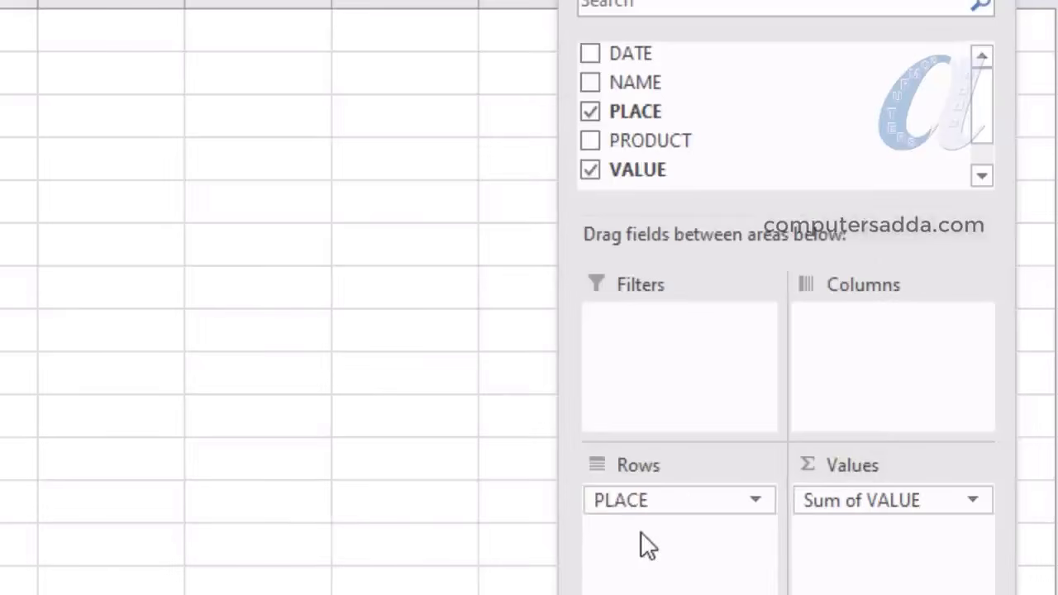
pyautogui.click(591, 110)
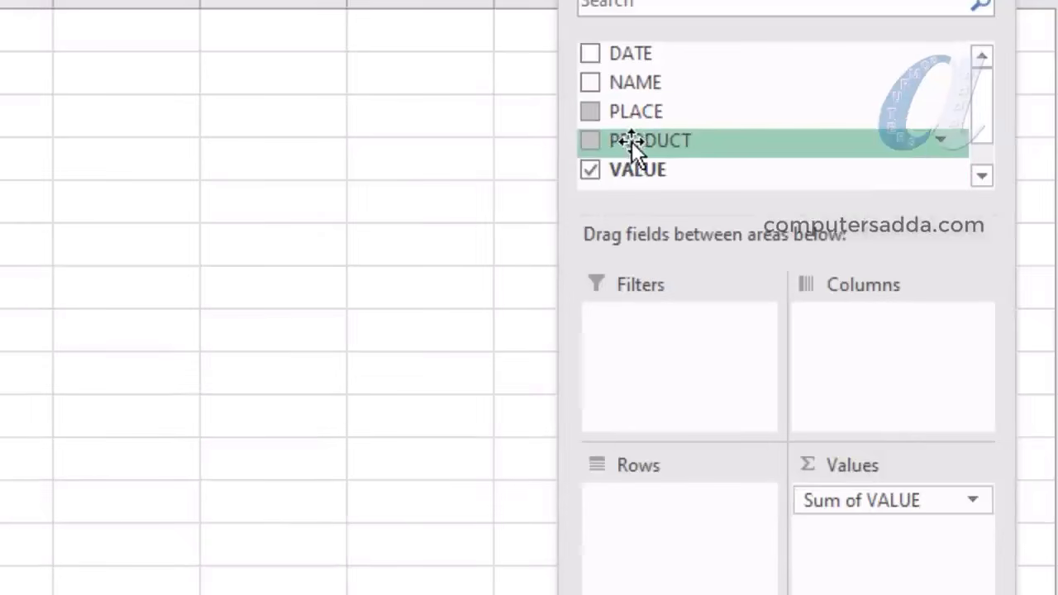
pyautogui.moveTo(632, 142); pyautogui.dragTo(642, 525)
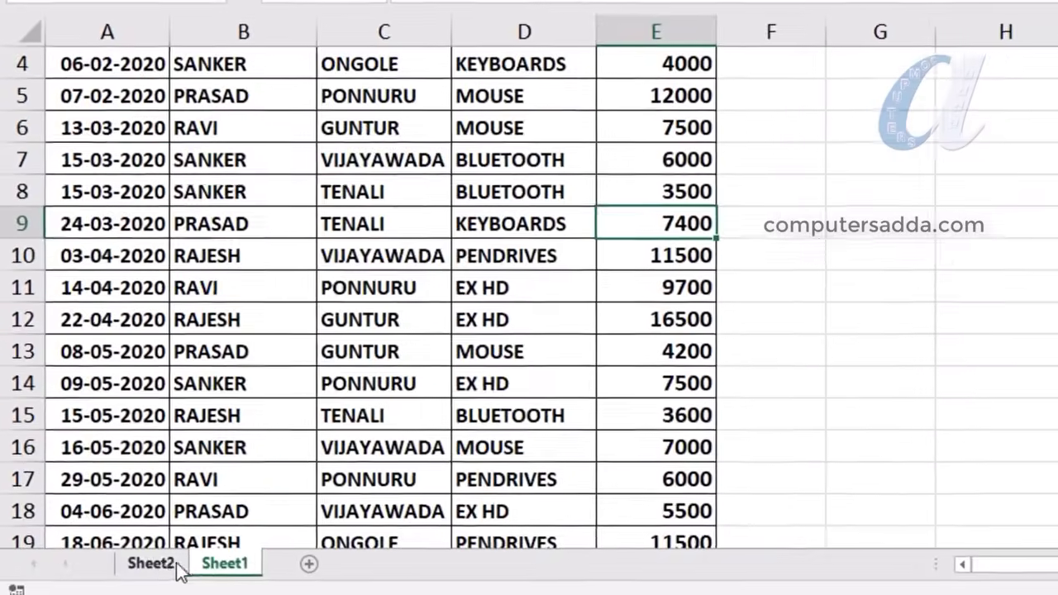
# Change the KEYBOARDS sale in Sheet1 cell E9 from 7400 to 8000
pyautogui.click(148, 567)
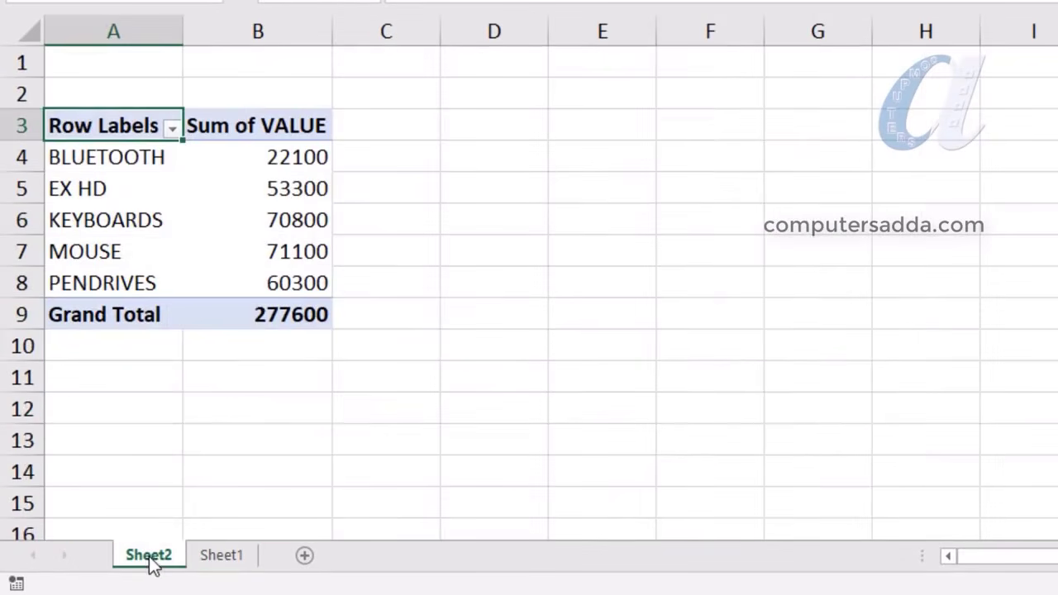
pyautogui.click(224, 559)
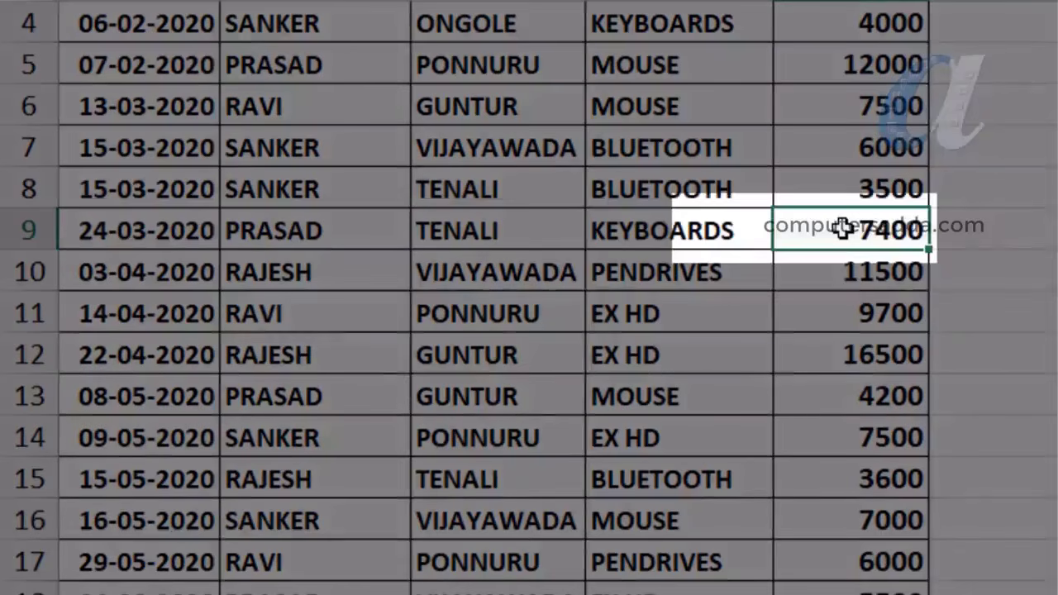
pyautogui.write('8000')
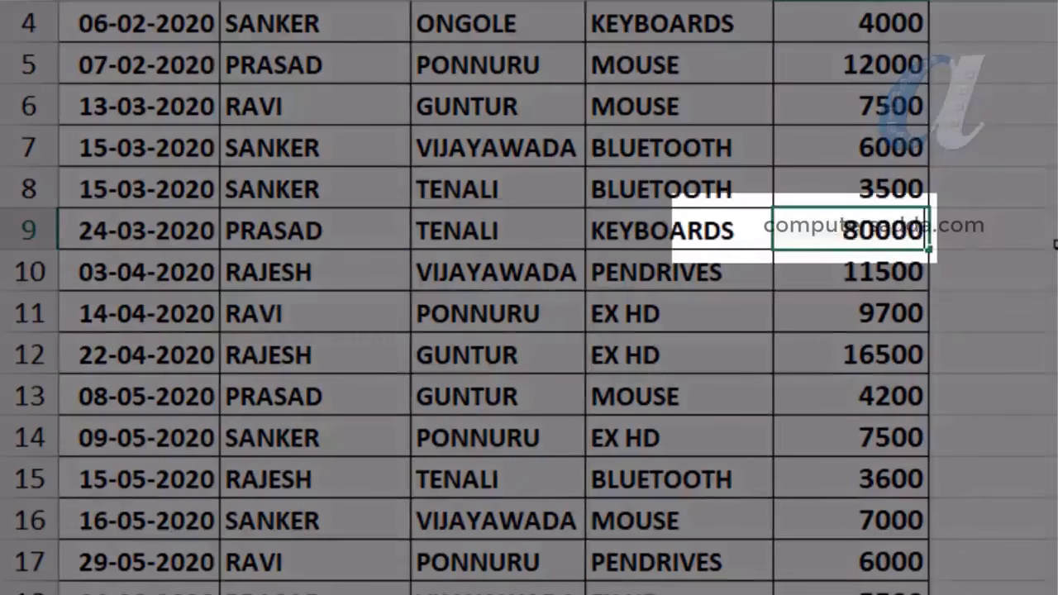
pyautogui.write('0')
pyautogui.press('BackSpace')
pyautogui.click(1022, 254)
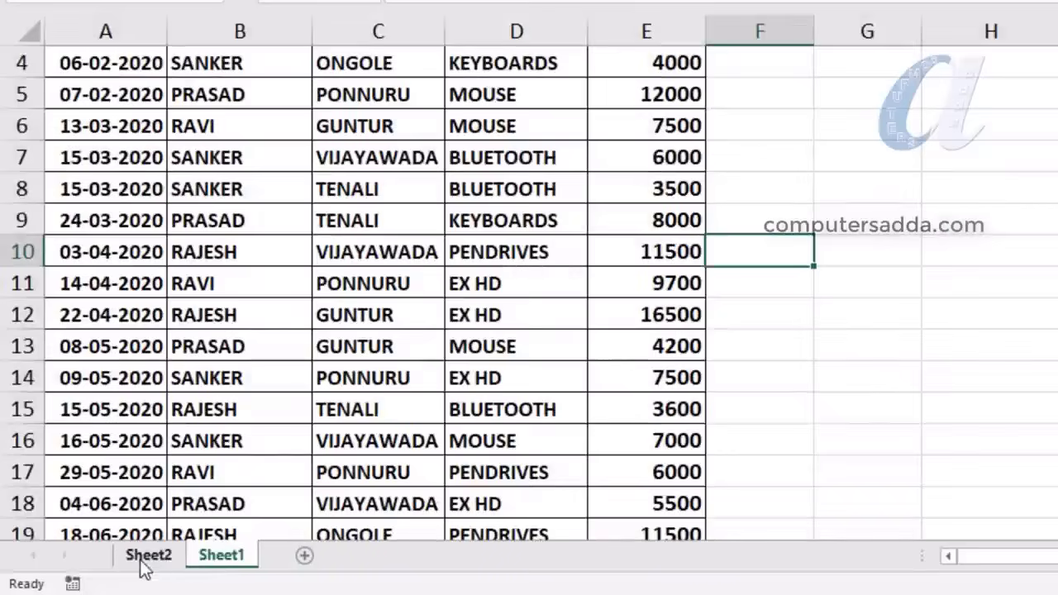
pyautogui.click(147, 555)
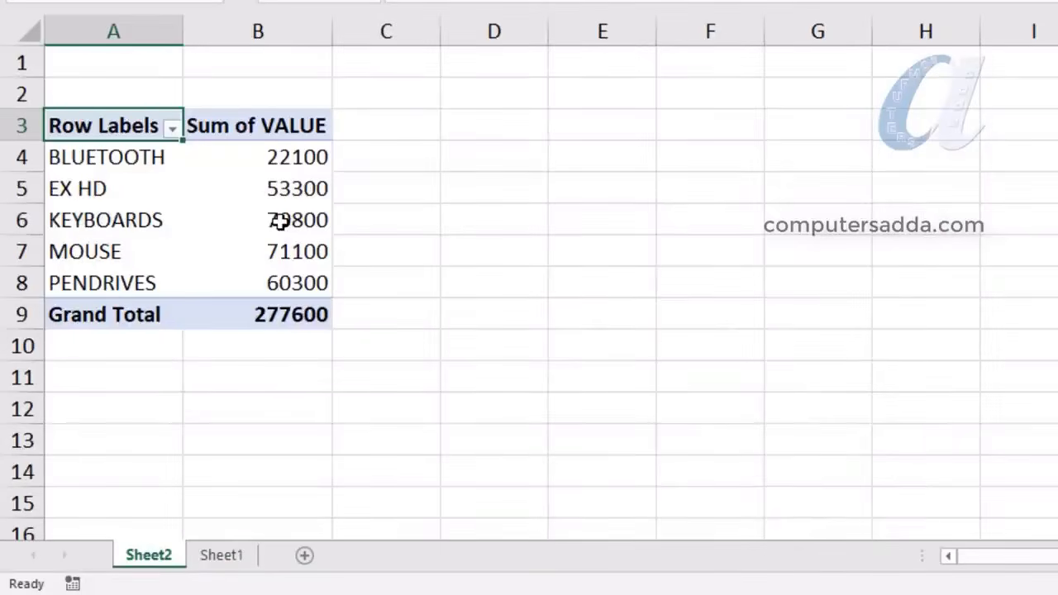
# Refresh the PivotTable so KEYBOARDS shows 71400 and the grand total 278200
pyautogui.moveTo(289, 220)
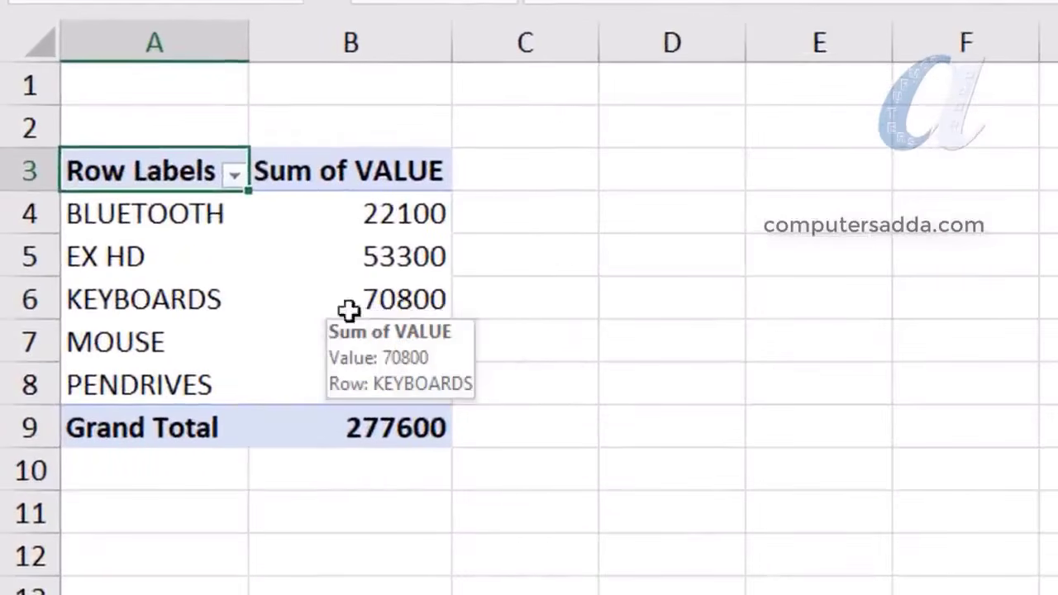
pyautogui.click(390, 301)
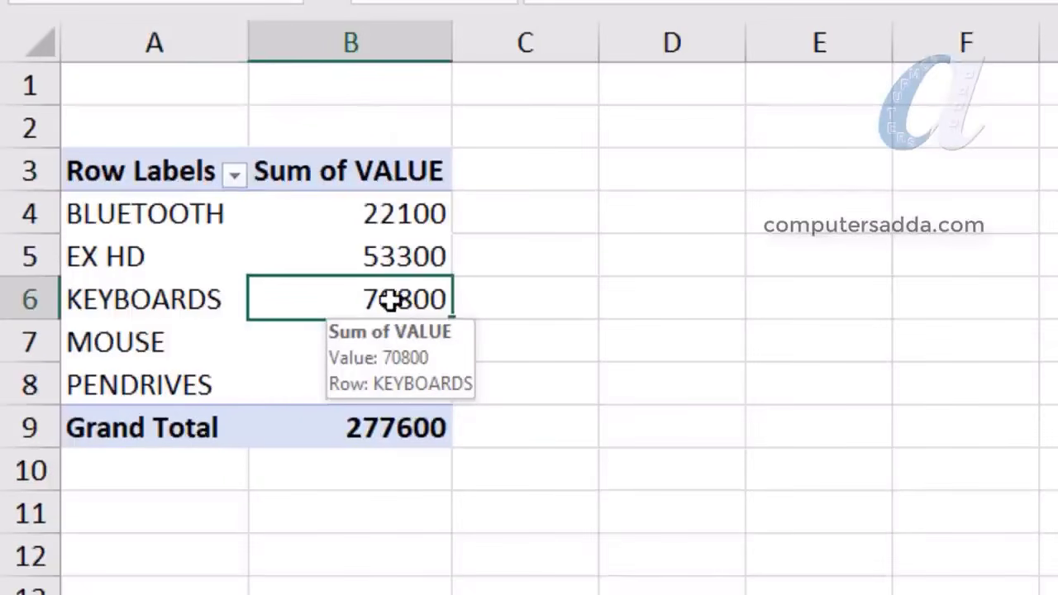
pyautogui.rightClick(390, 301)
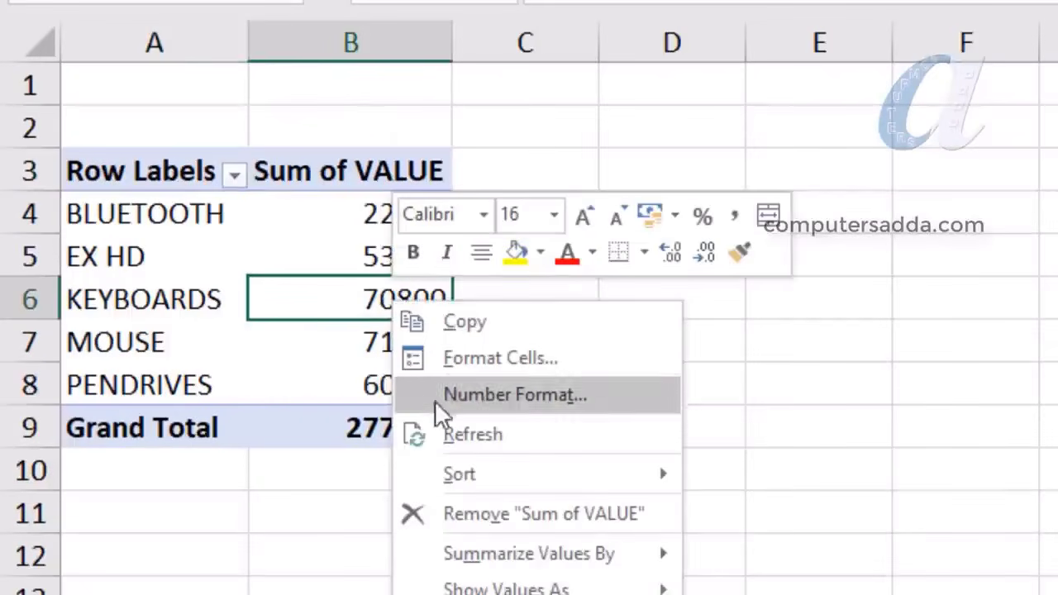
pyautogui.click(481, 434)
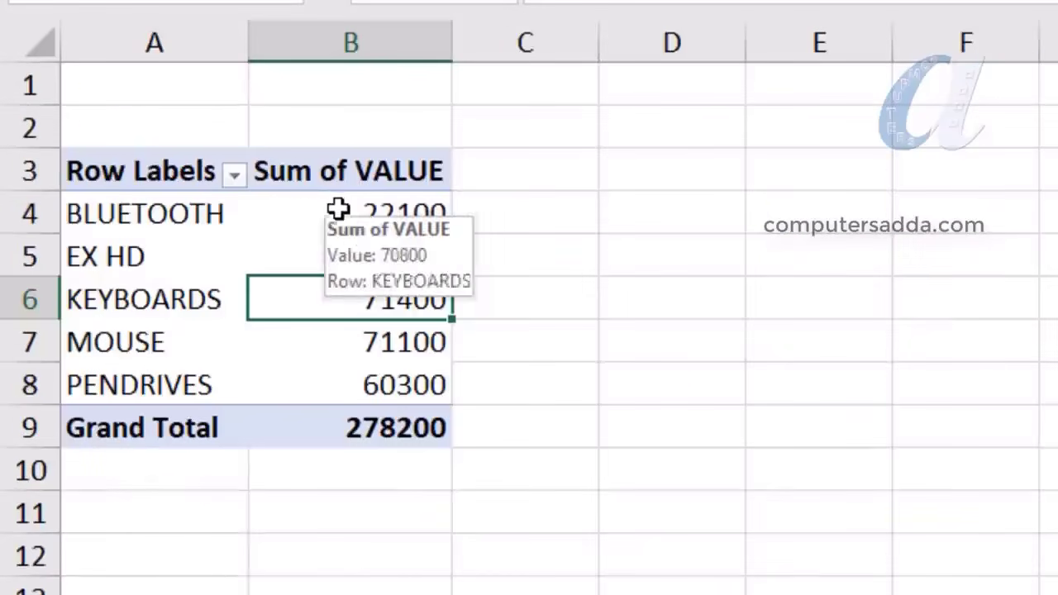
pyautogui.rightClick(340, 211)
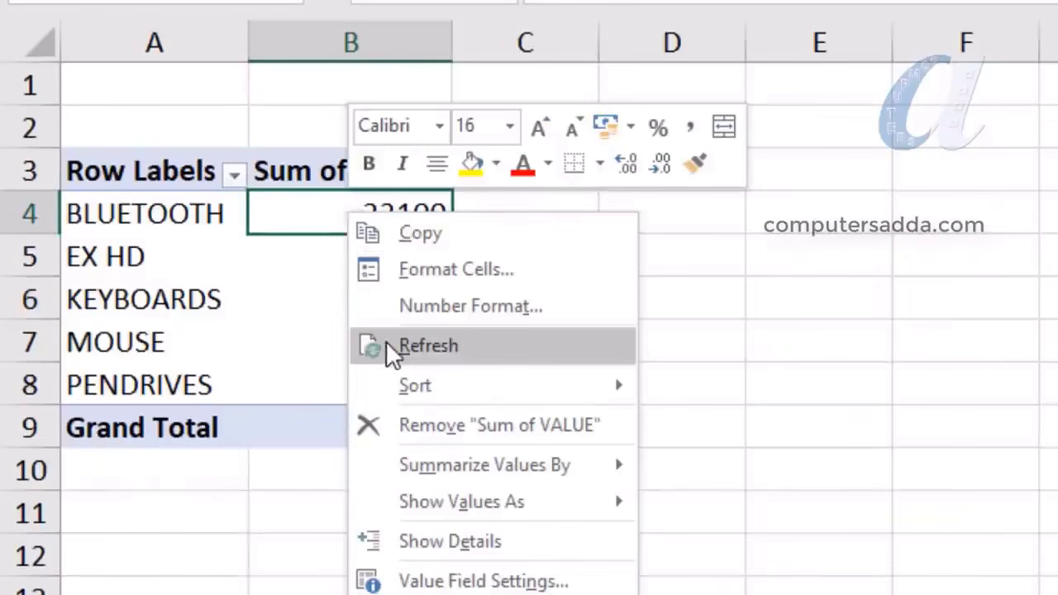
pyautogui.click(670, 247)
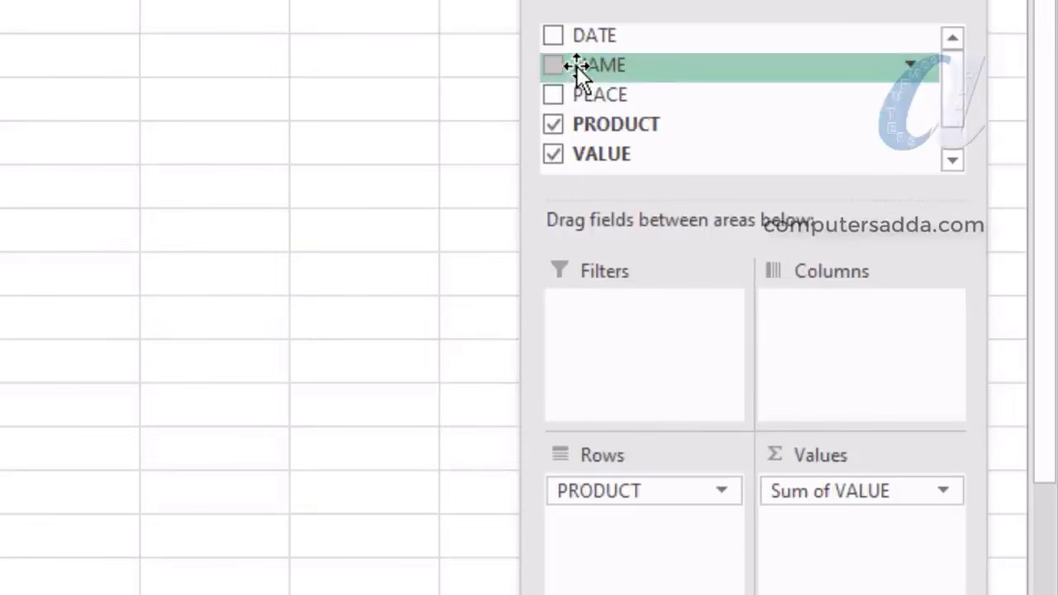
# Add NAME to the rows above PRODUCT and look over GANESH's product names and amounts
pyautogui.moveTo(579, 66); pyautogui.dragTo(608, 483)
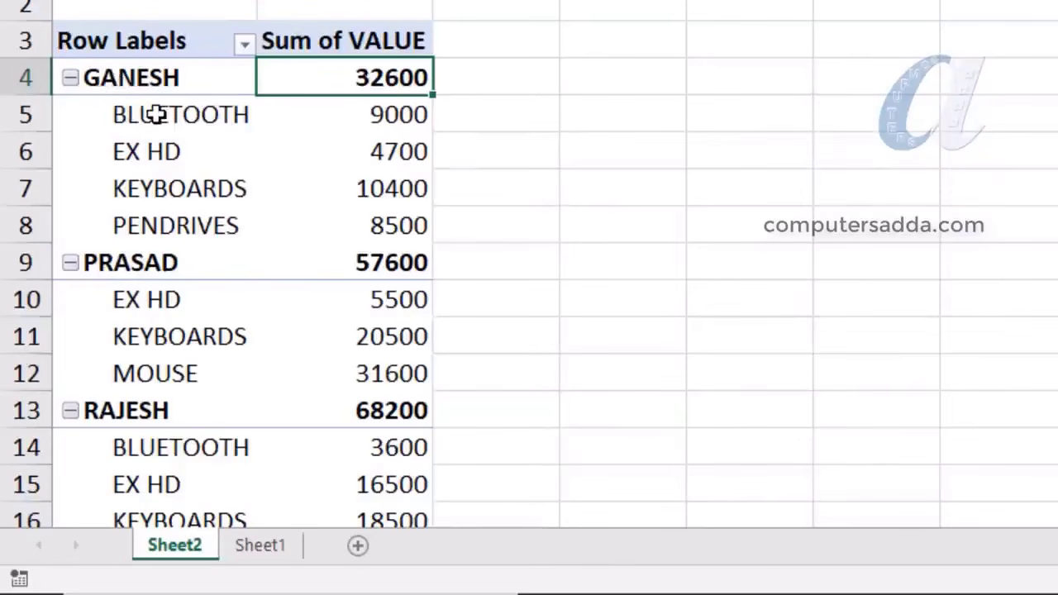
pyautogui.moveTo(151, 108); pyautogui.dragTo(160, 234)
pyautogui.moveTo(378, 118); pyautogui.dragTo(378, 221)
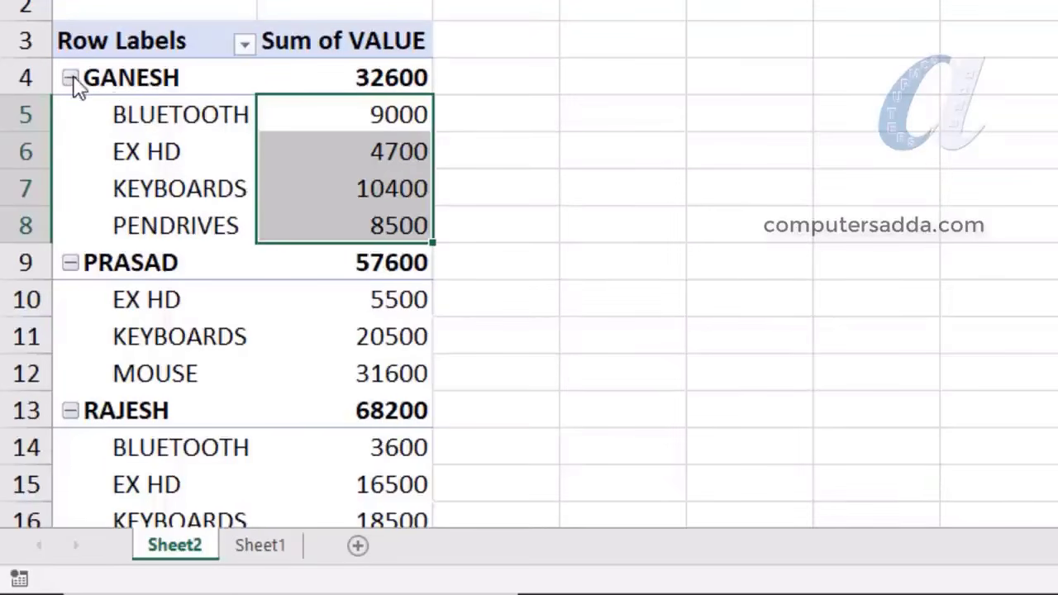
pyautogui.moveTo(155, 133); pyautogui.dragTo(146, 224)
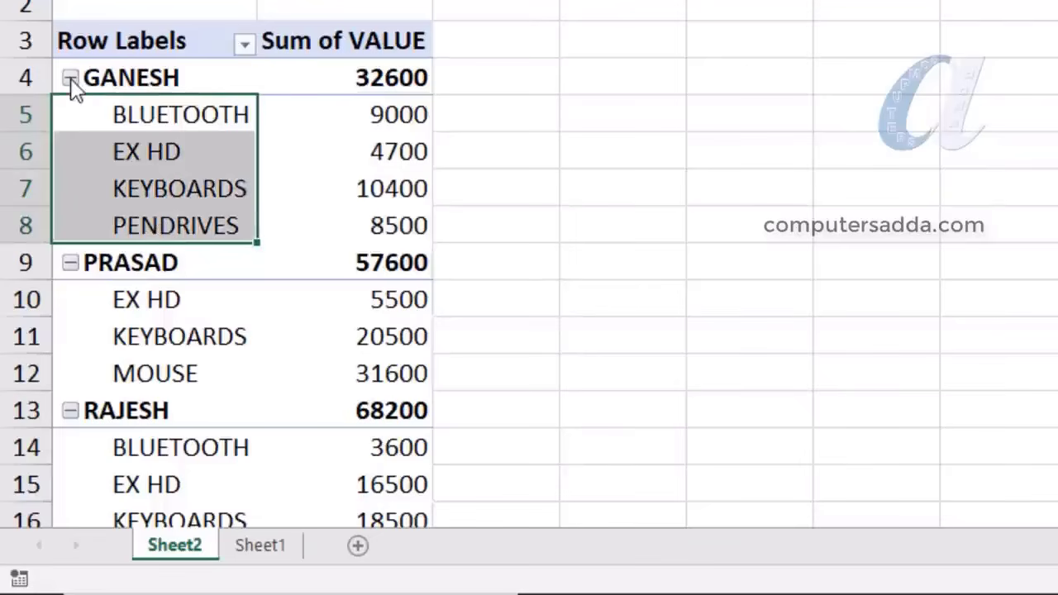
pyautogui.click(733, 86)
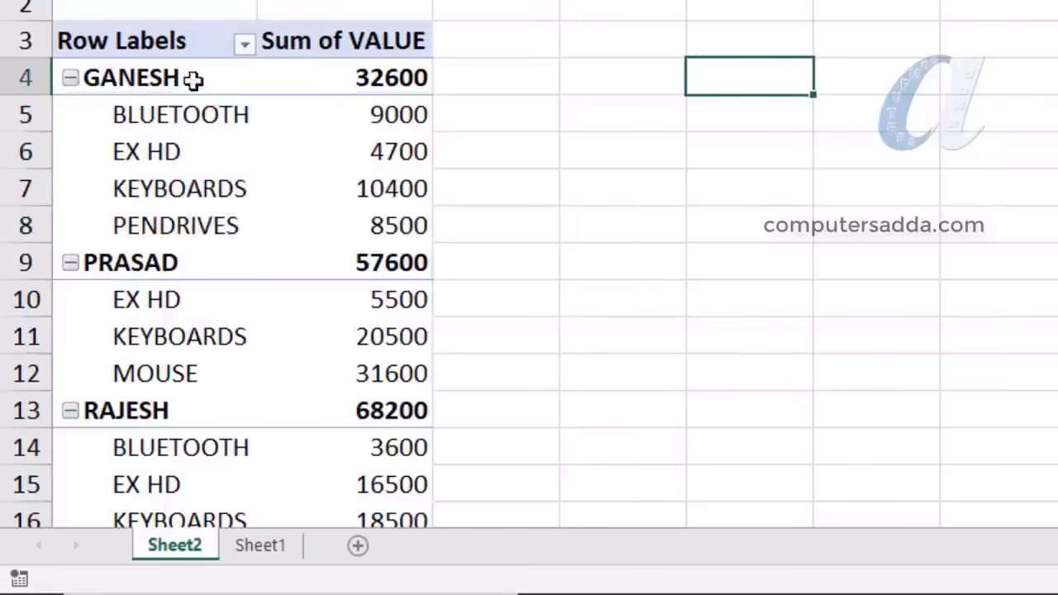
# Collapse GANESH, PRASAD, RAJESH, RAVI and SANKER, then re-expand only GANESH
pyautogui.click(70, 78)
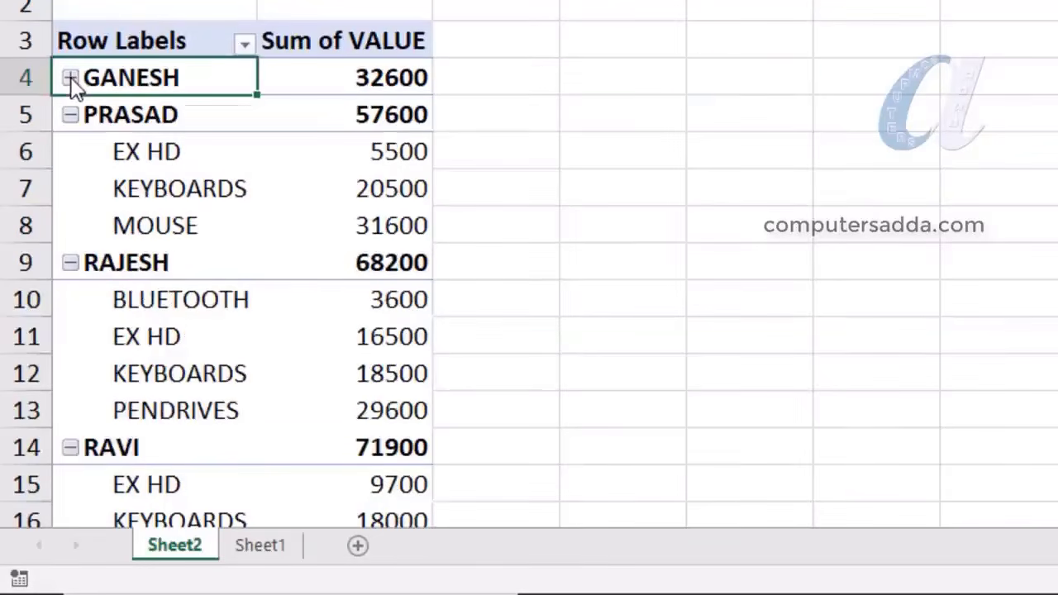
pyautogui.click(70, 116)
pyautogui.click(70, 153)
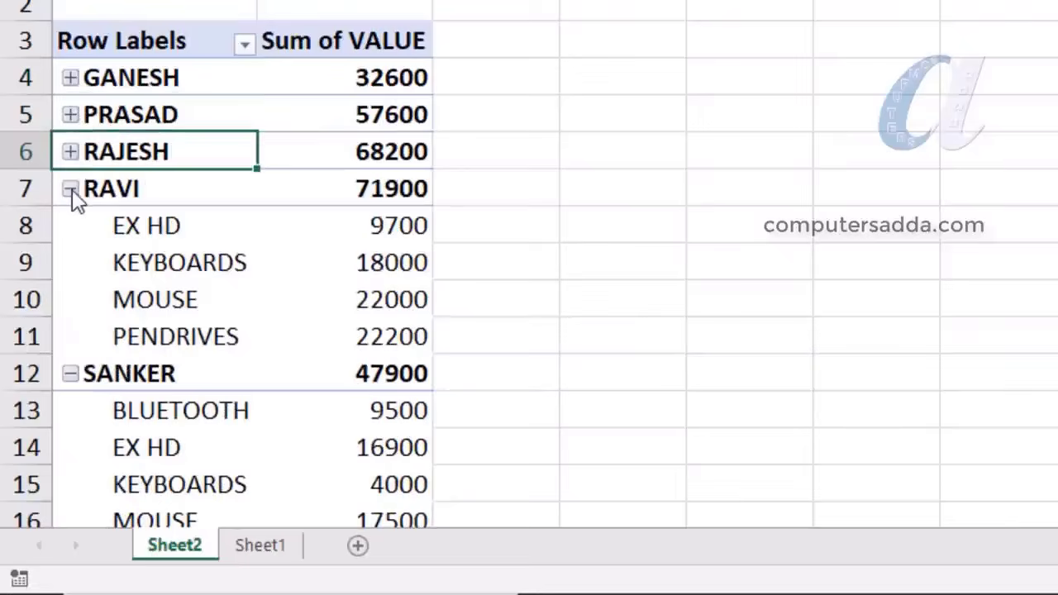
pyautogui.click(70, 188)
pyautogui.click(72, 226)
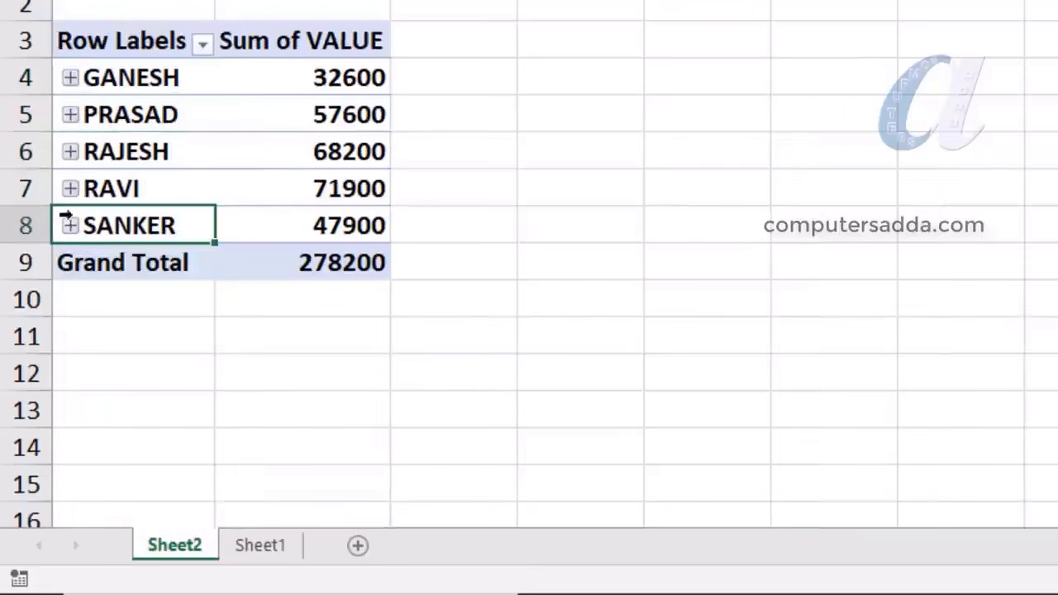
pyautogui.click(70, 77)
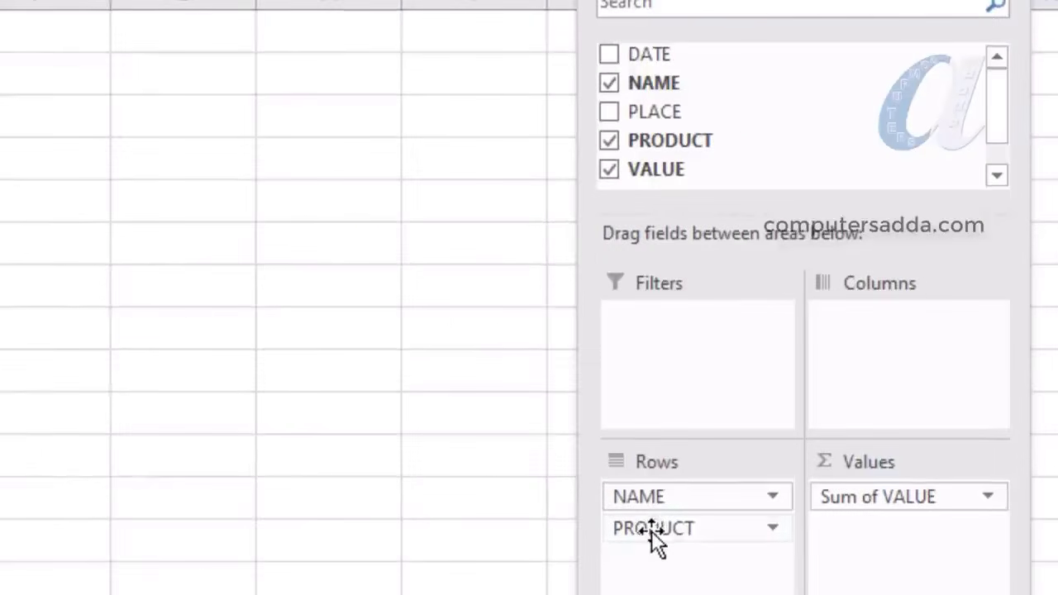
# Replace PRODUCT with PLACE under NAME and look over GANESH's four places and totals
pyautogui.moveTo(652, 531); pyautogui.dragTo(777, 88)
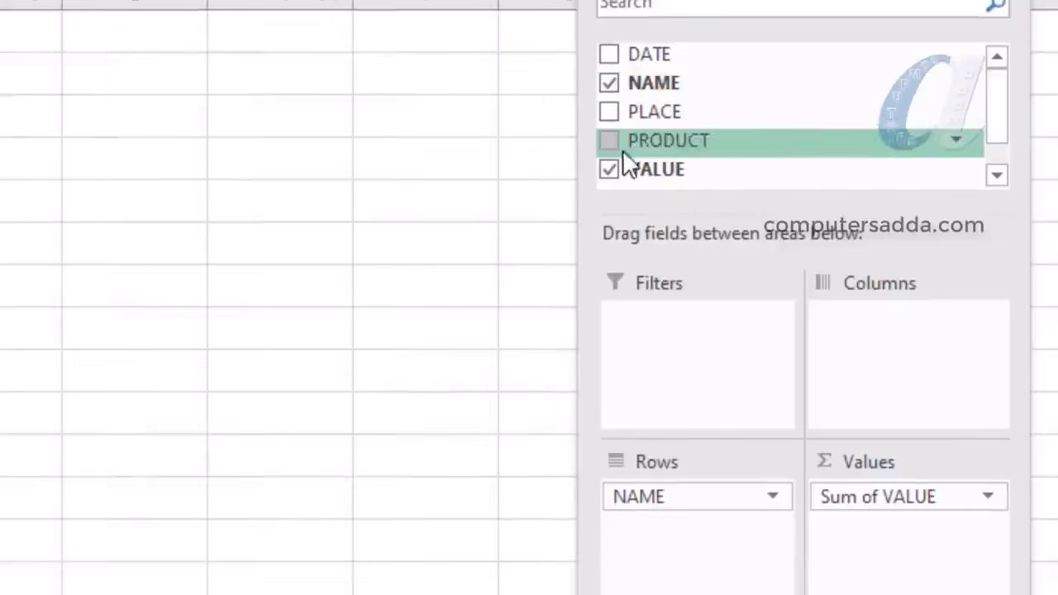
pyautogui.moveTo(662, 111); pyautogui.dragTo(681, 551)
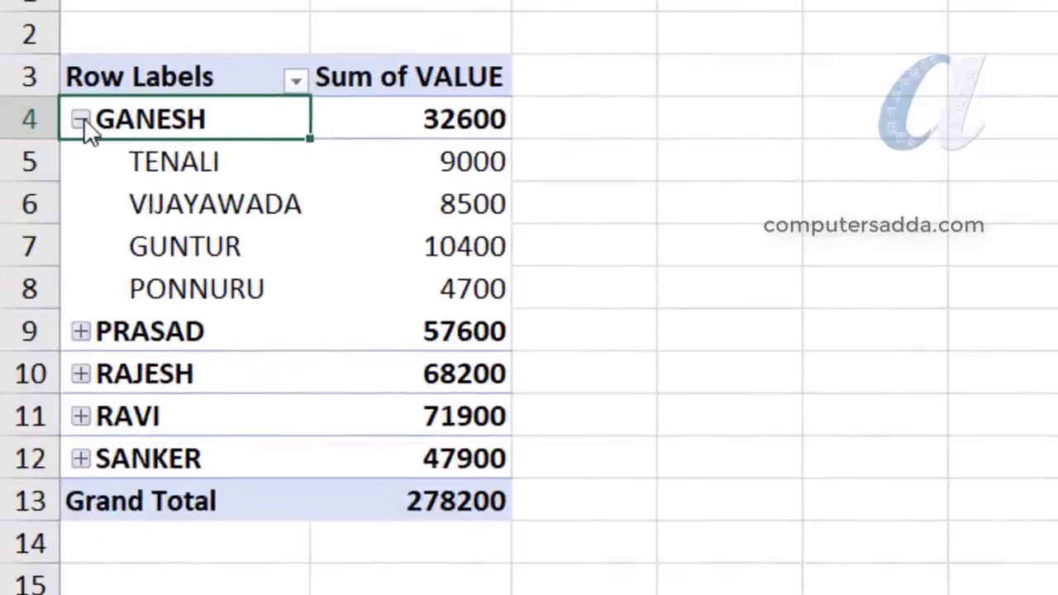
pyautogui.moveTo(177, 165); pyautogui.dragTo(186, 291)
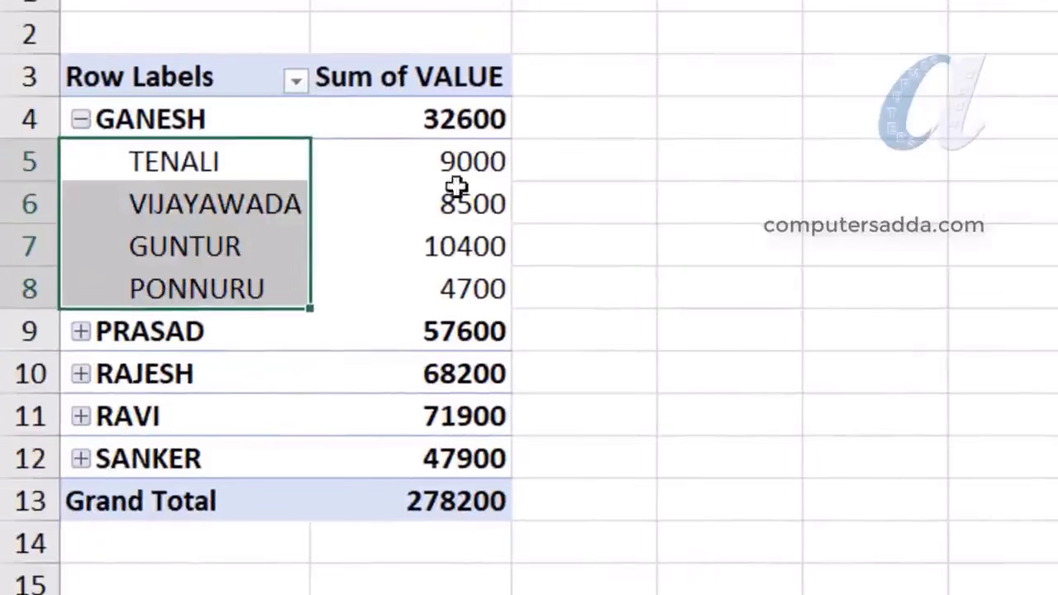
pyautogui.moveTo(457, 175); pyautogui.dragTo(449, 309)
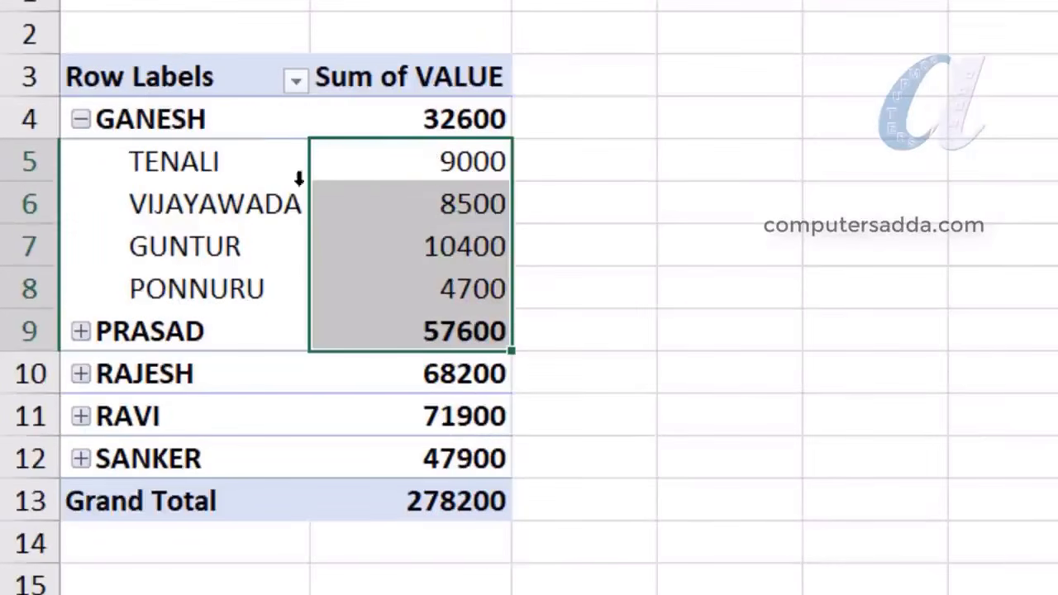
pyautogui.moveTo(427, 165); pyautogui.dragTo(428, 289)
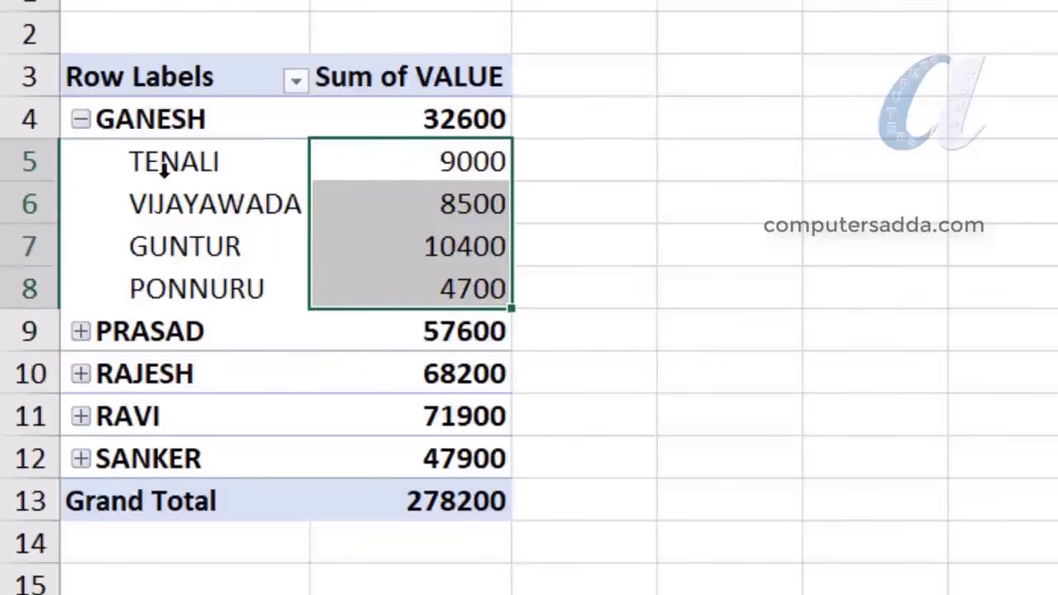
# Collapse GANESH, expand RAJESH, and look over his places TENALI through ONGOLE with totals
pyautogui.click(81, 121)
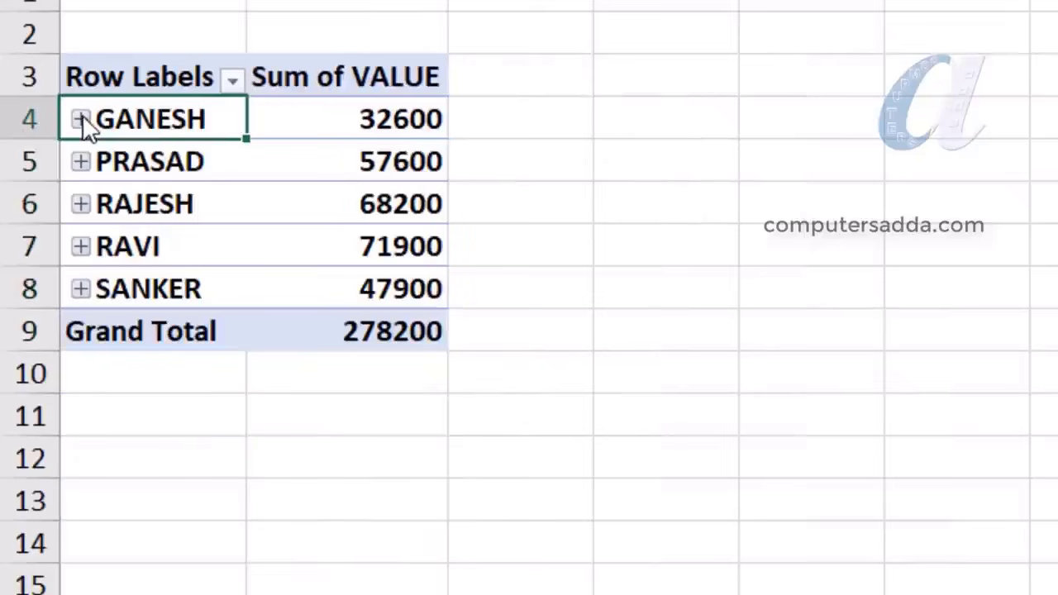
pyautogui.click(81, 204)
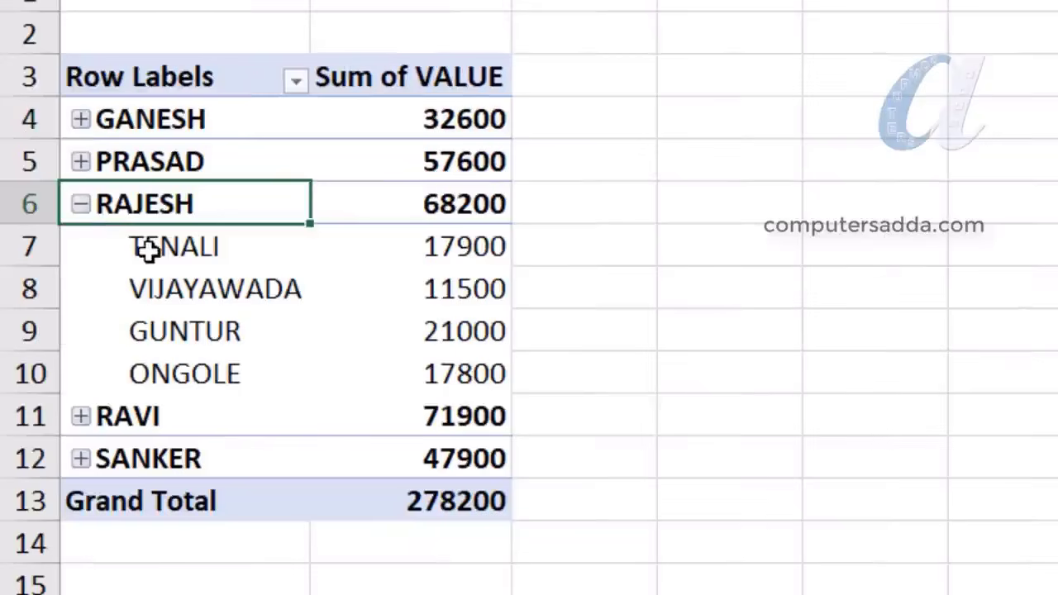
pyautogui.moveTo(147, 250); pyautogui.dragTo(171, 338)
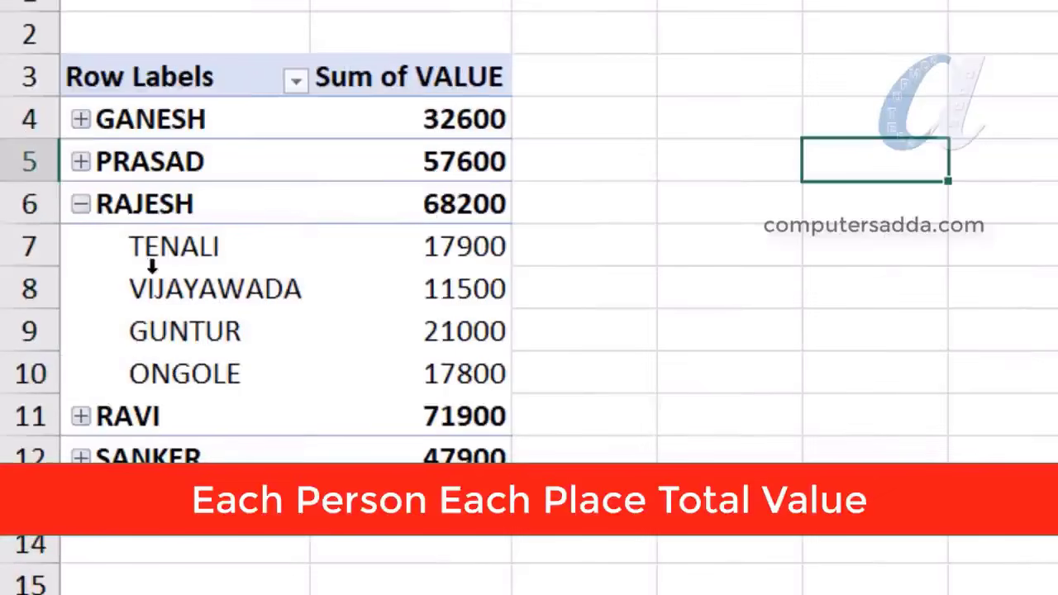
pyautogui.moveTo(146, 248); pyautogui.dragTo(185, 377)
pyautogui.moveTo(444, 229); pyautogui.dragTo(515, 387)
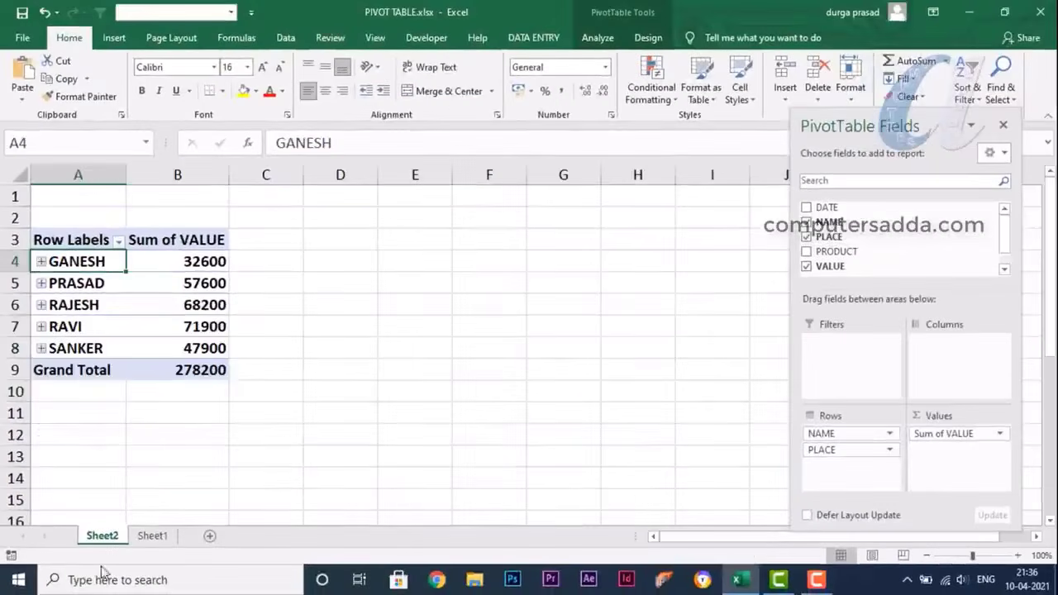
pyautogui.click(153, 535)
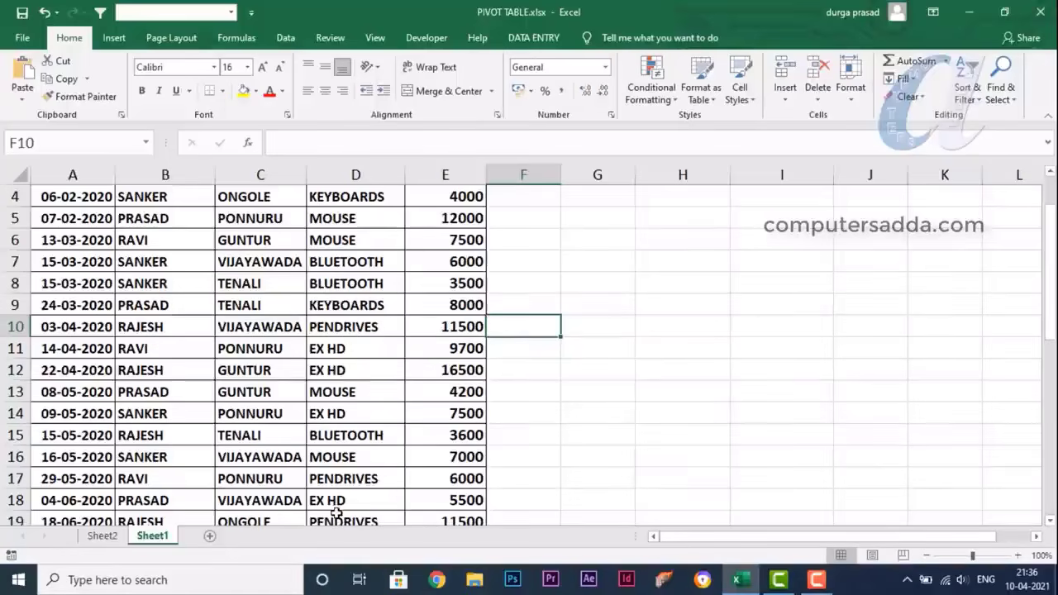
pyautogui.moveTo(244, 292); pyautogui.dragTo(254, 506)
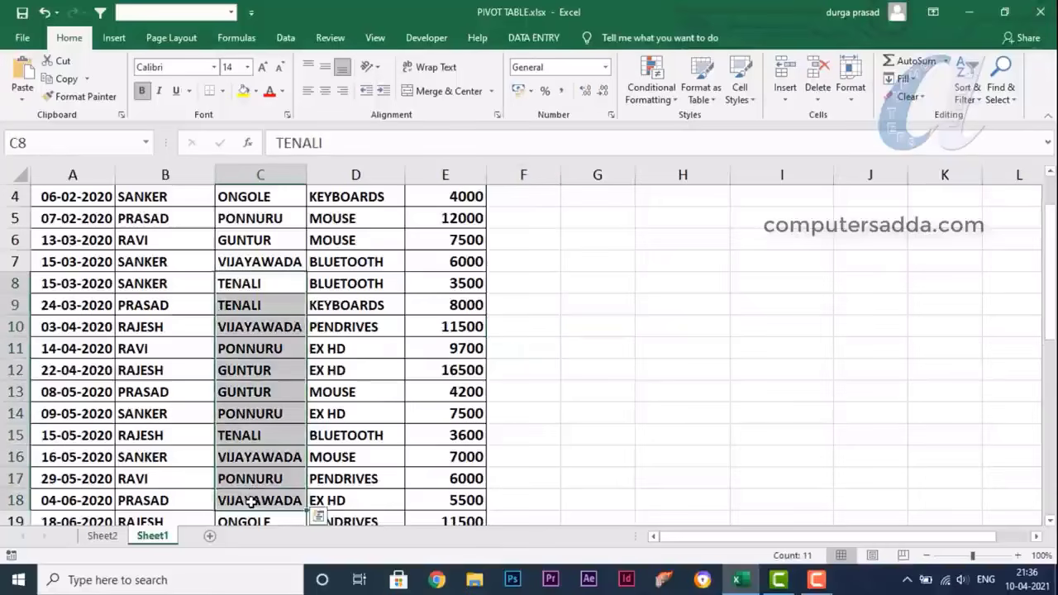
pyautogui.click(102, 535)
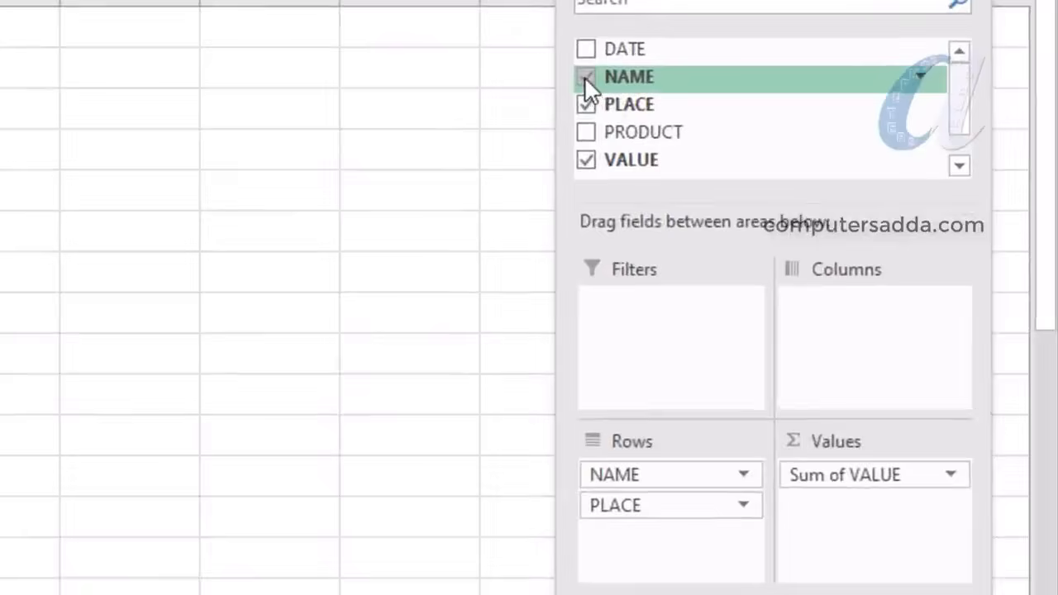
# Drop NAME so the pivot sums by PLACE alone, TENALI 59000 through ONGOLE 27900
pyautogui.click(584, 76)
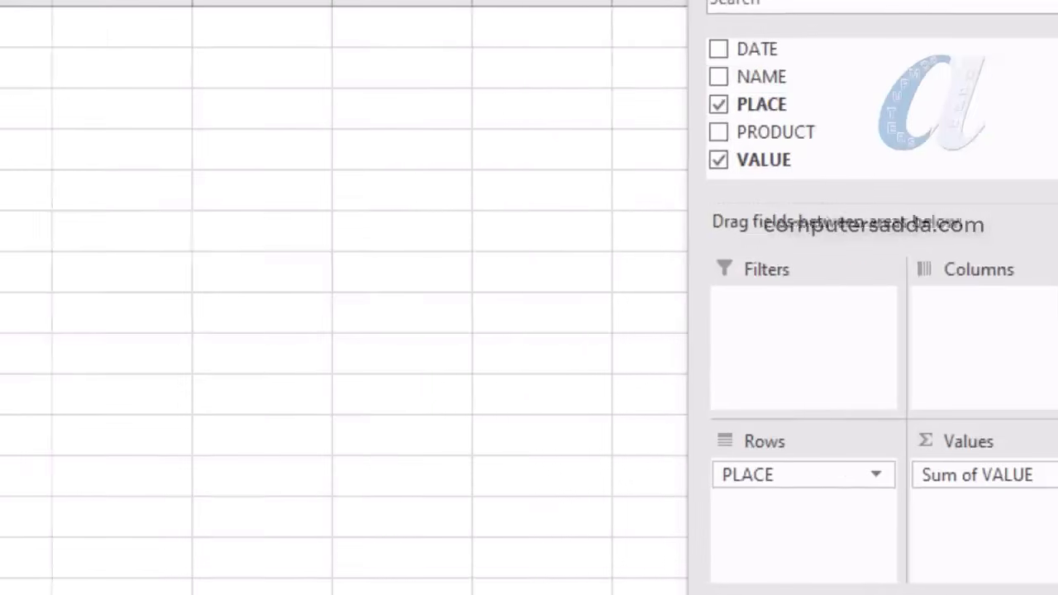
pyautogui.moveTo(373, 161); pyautogui.dragTo(374, 313)
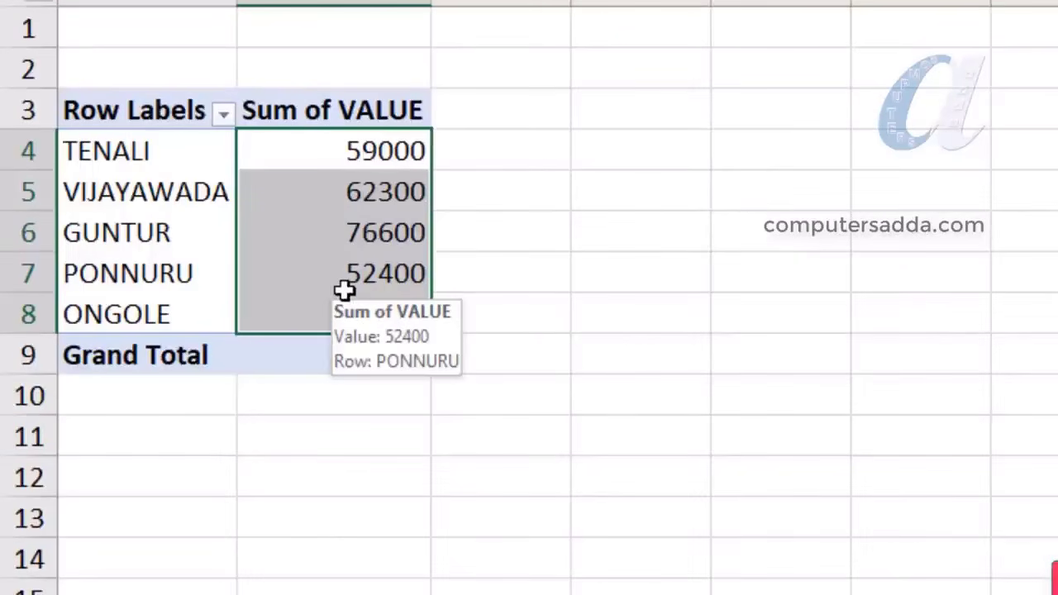
pyautogui.click(345, 151)
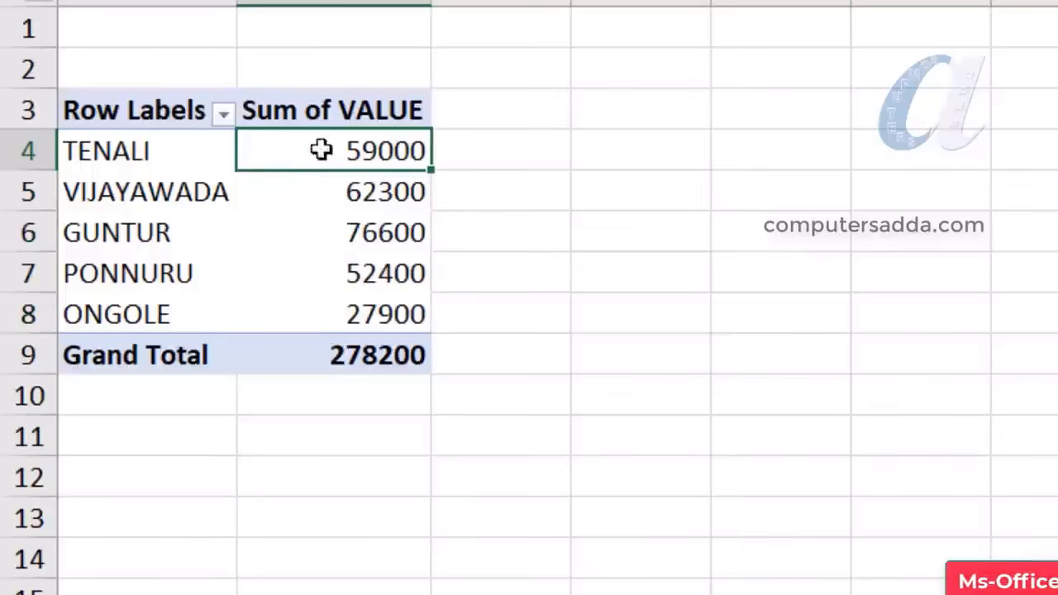
# Show the source details behind TENALI's total on a new sheet and autofit the date column
pyautogui.rightClick(373, 152)
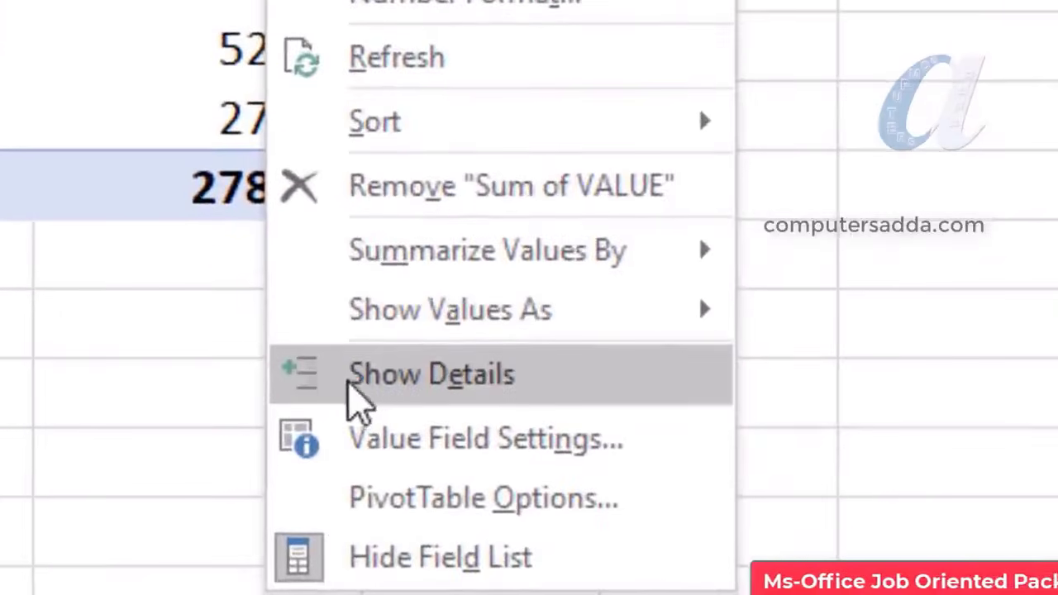
pyautogui.click(357, 387)
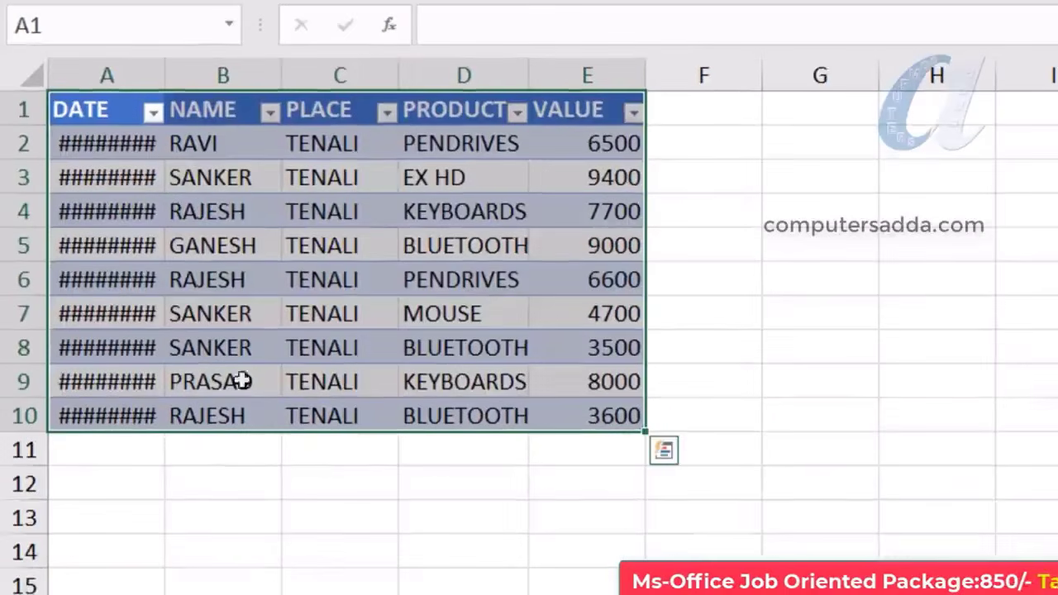
pyautogui.doubleClick(165, 67)
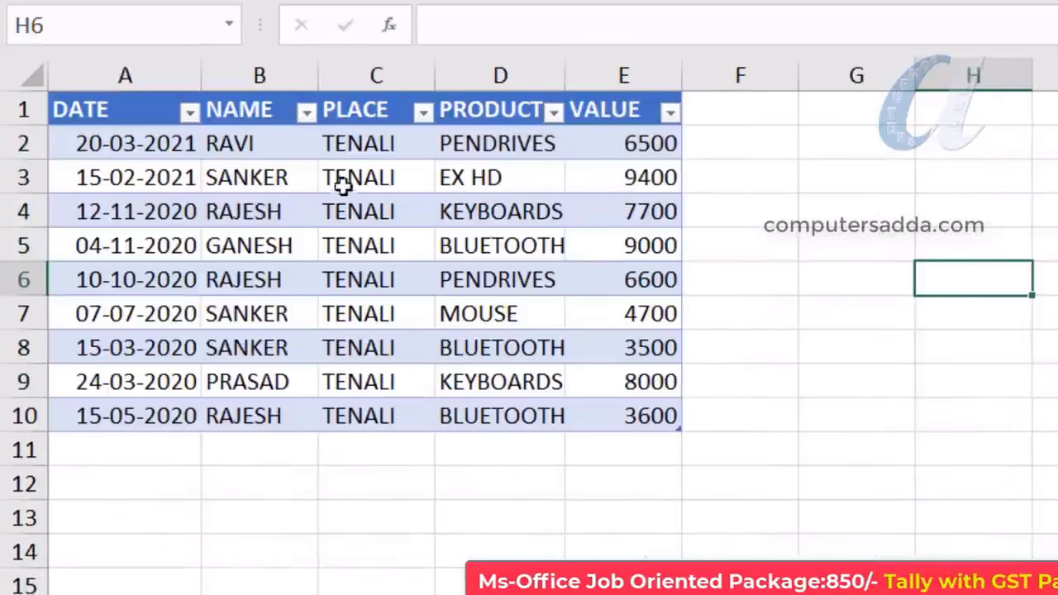
# Highlight the place, name, date and product entries of the nine TENALI detail rows
pyautogui.moveTo(351, 143); pyautogui.dragTo(363, 416)
pyautogui.moveTo(247, 237); pyautogui.dragTo(251, 350)
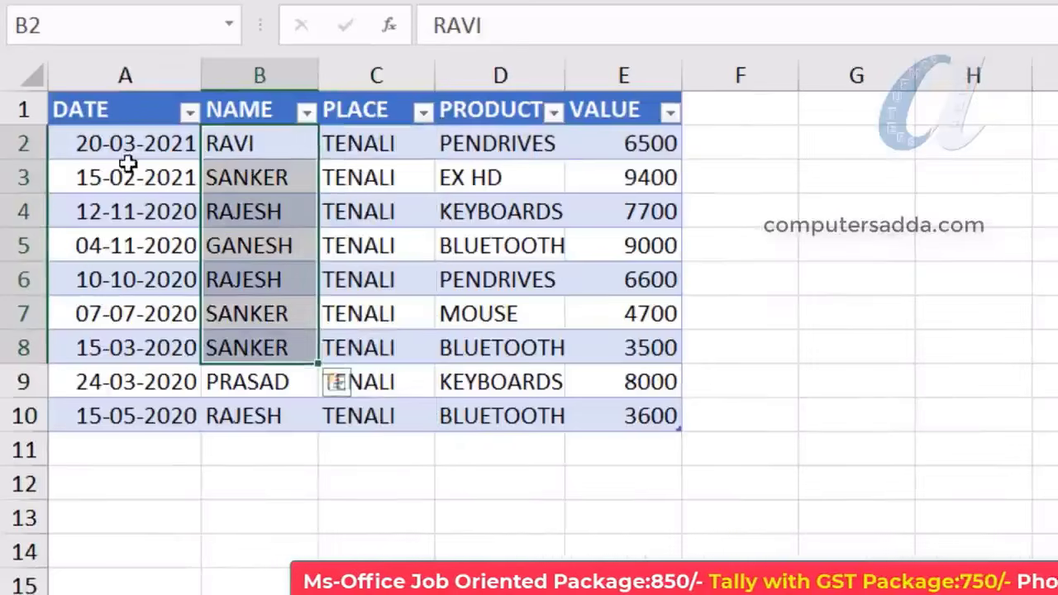
pyautogui.moveTo(127, 151); pyautogui.dragTo(139, 447)
pyautogui.moveTo(514, 153); pyautogui.dragTo(515, 416)
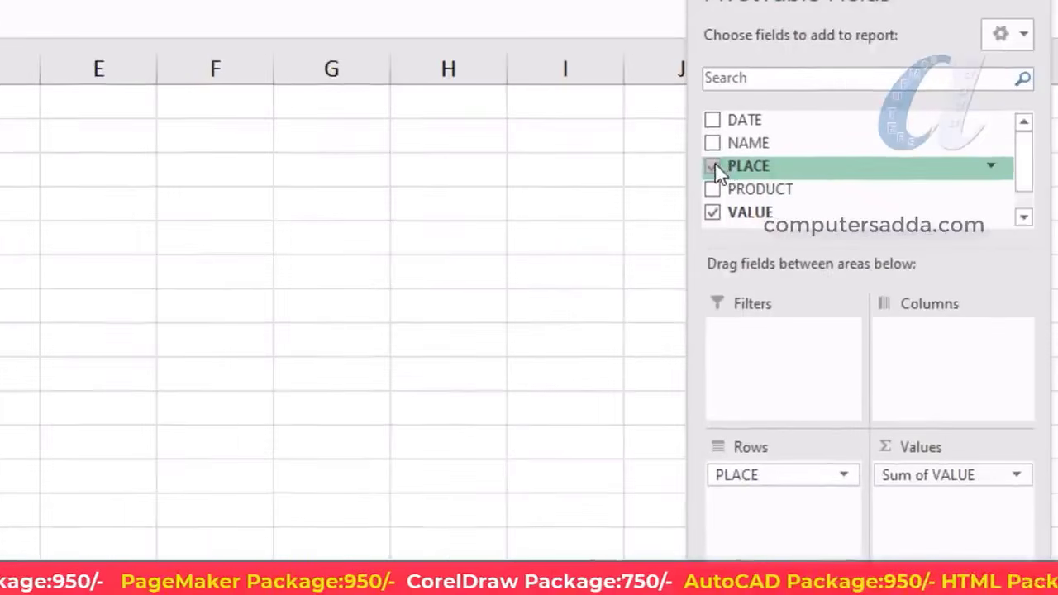
# Pivot VALUE by PRODUCT instead of PLACE and select the KEYBOARDS total 71400
pyautogui.click(712, 167)
pyautogui.click(713, 189)
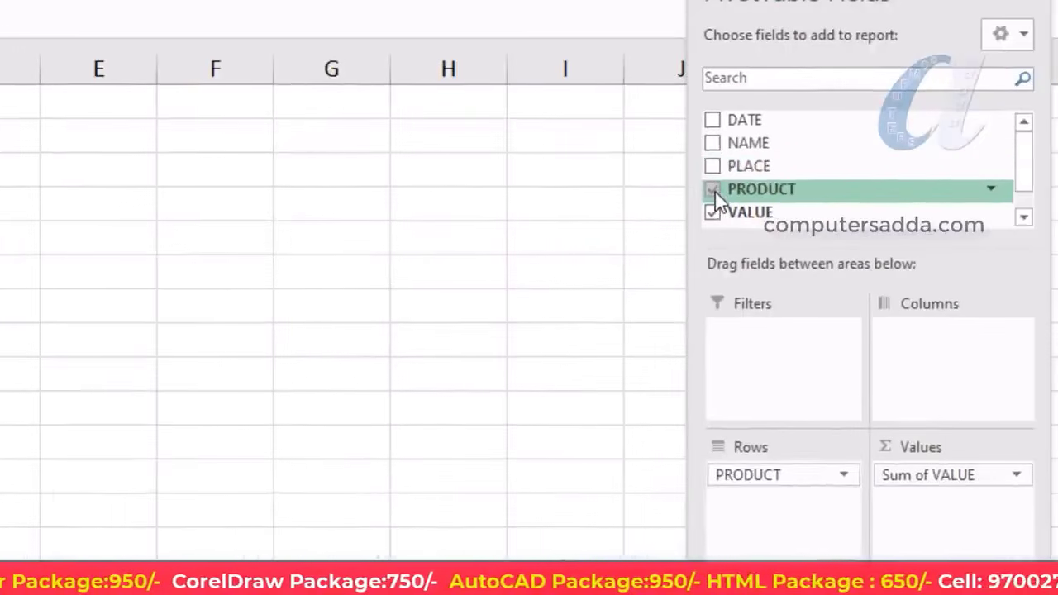
pyautogui.click(303, 281)
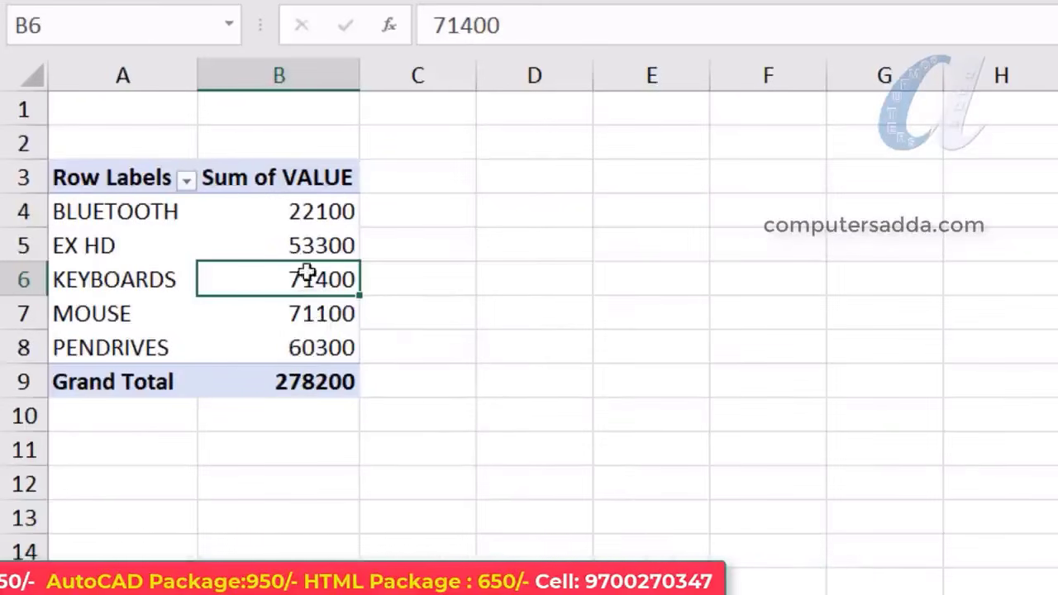
# List the eight KEYBOARDS source records on Sheet4, widening column A so dates show
pyautogui.rightClick(304, 281)
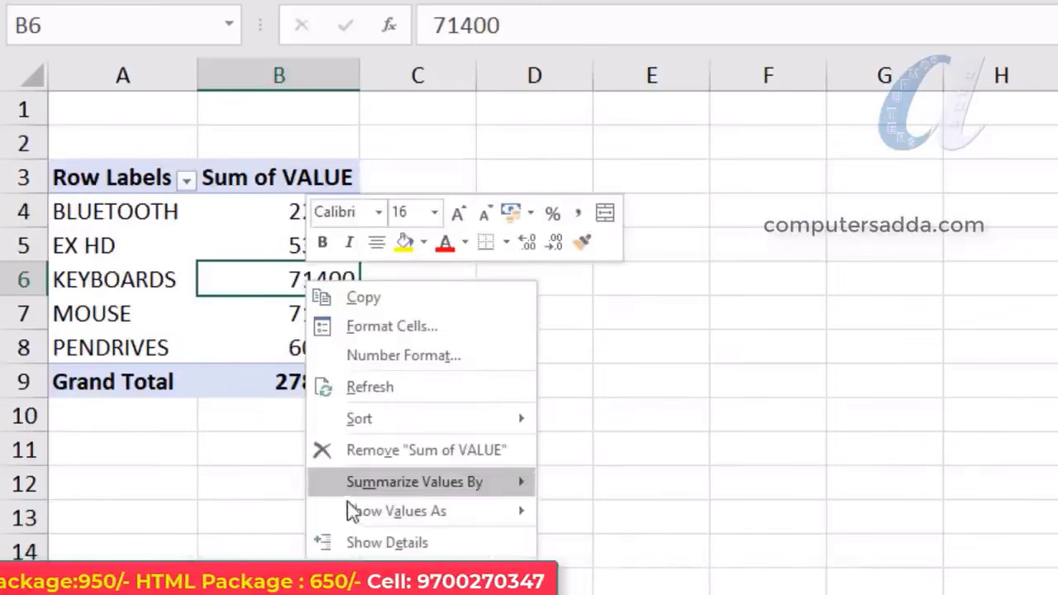
pyautogui.click(387, 542)
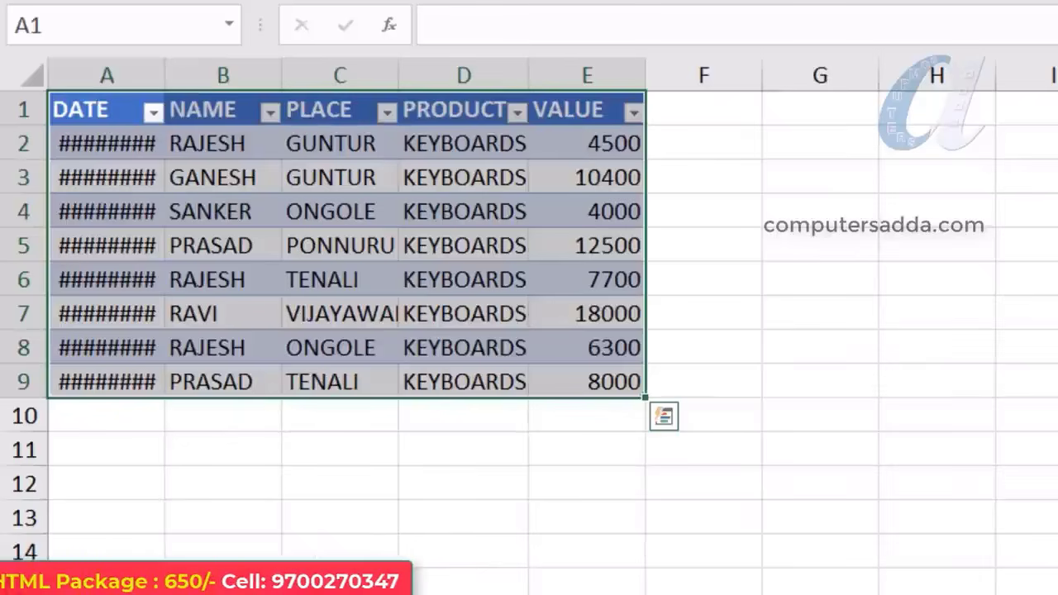
pyautogui.moveTo(163, 79); pyautogui.dragTo(218, 80)
pyautogui.moveTo(90, 147); pyautogui.dragTo(616, 400)
pyautogui.moveTo(198, 154); pyautogui.dragTo(649, 380)
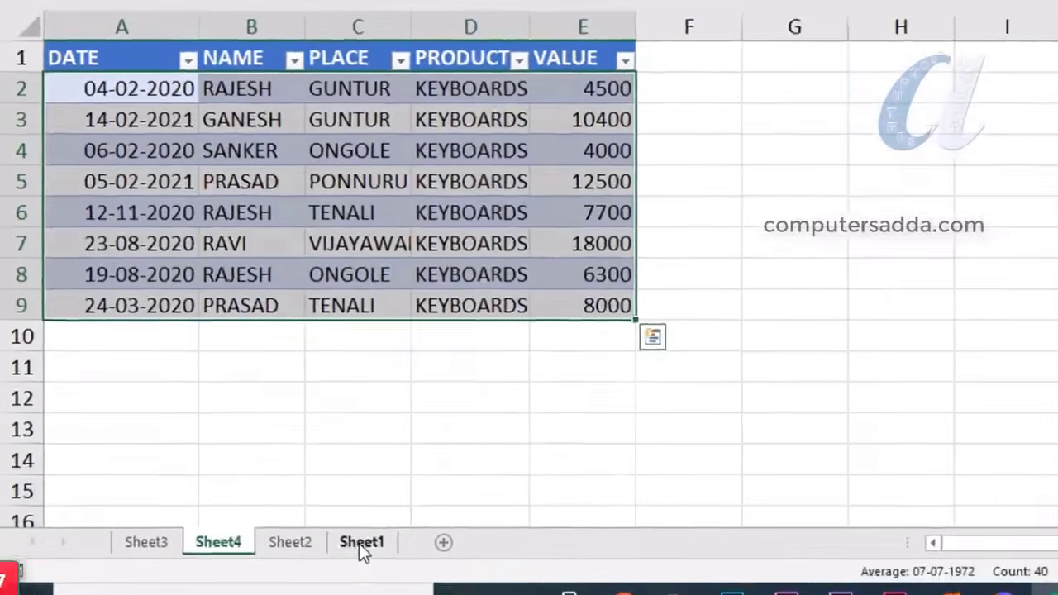
pyautogui.click(359, 543)
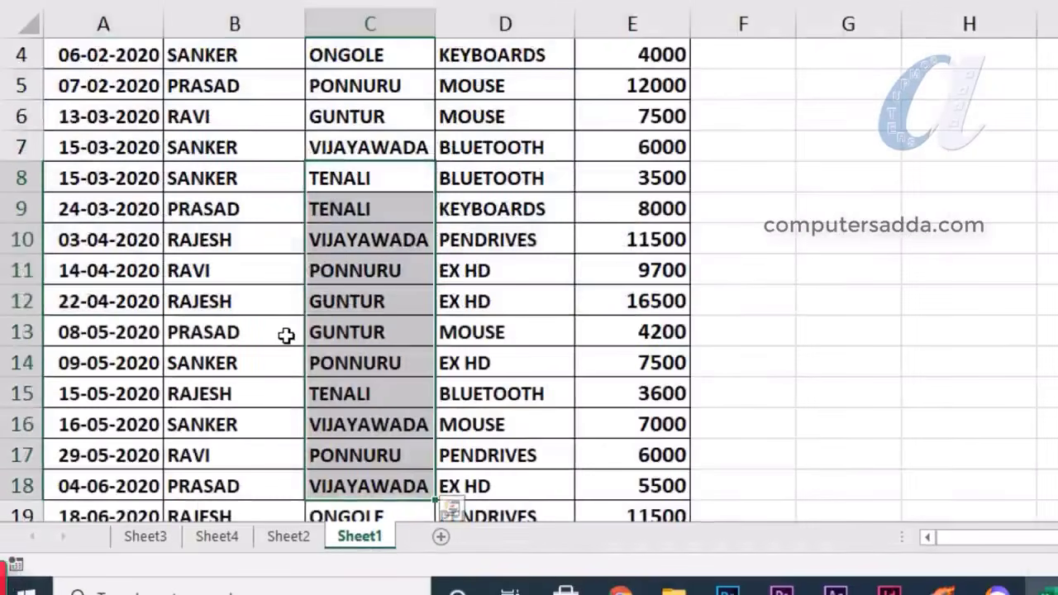
# Review Sheet2's pivot, the TENALI and KEYBOARDS details on Sheets 3–4, and Sheet1's source
pyautogui.click(289, 537)
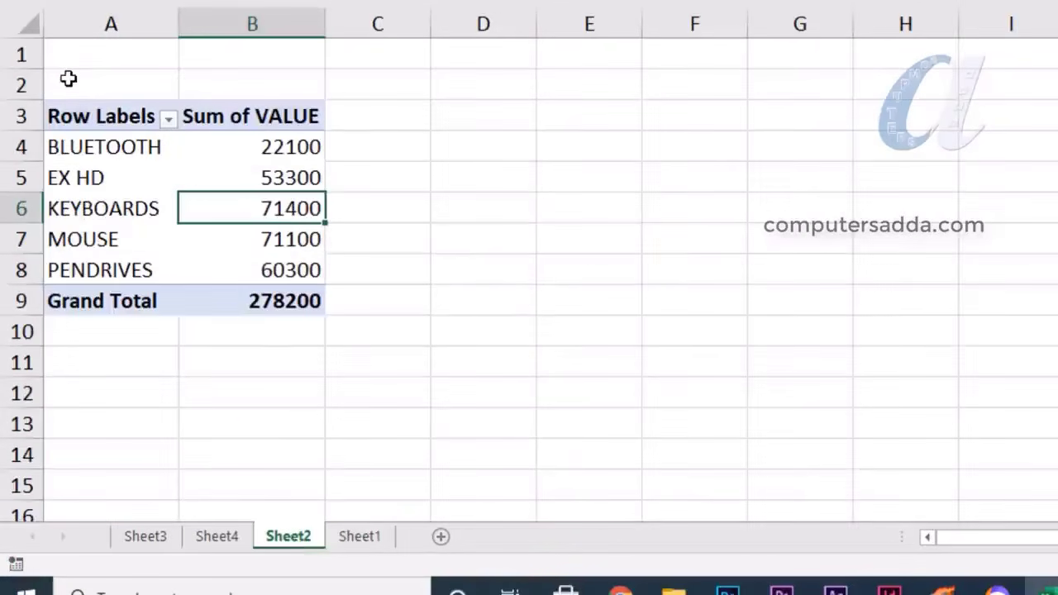
pyautogui.click(144, 539)
pyautogui.click(218, 537)
pyautogui.click(285, 538)
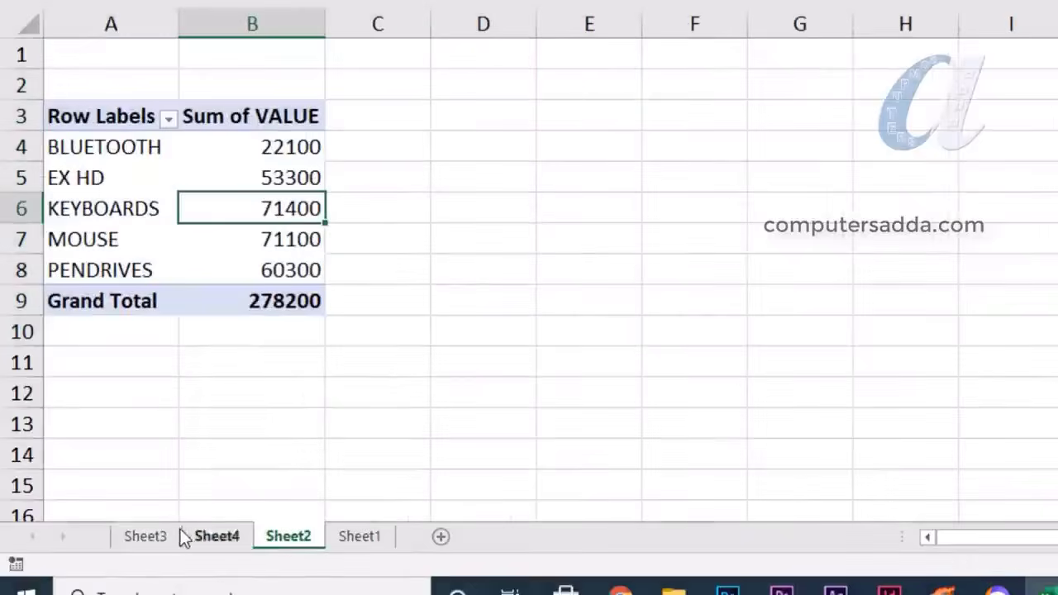
pyautogui.click(169, 537)
pyautogui.click(227, 537)
pyautogui.click(360, 537)
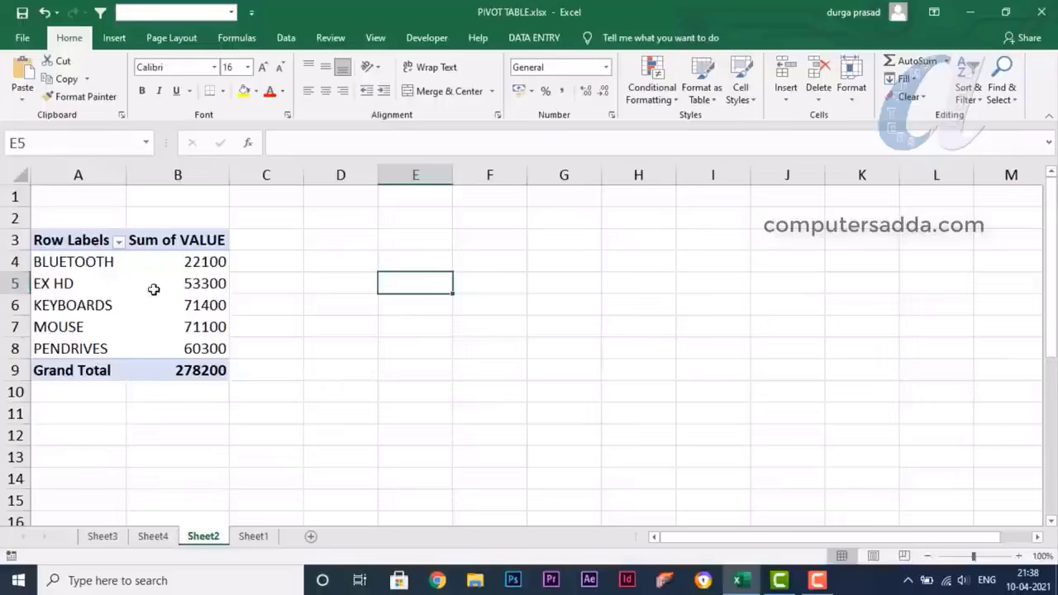
# Select pivot cells on Sheet2 to bring up the PivotTable Fields list, ending on BLUETOOTH 22100
pyautogui.click(185, 282)
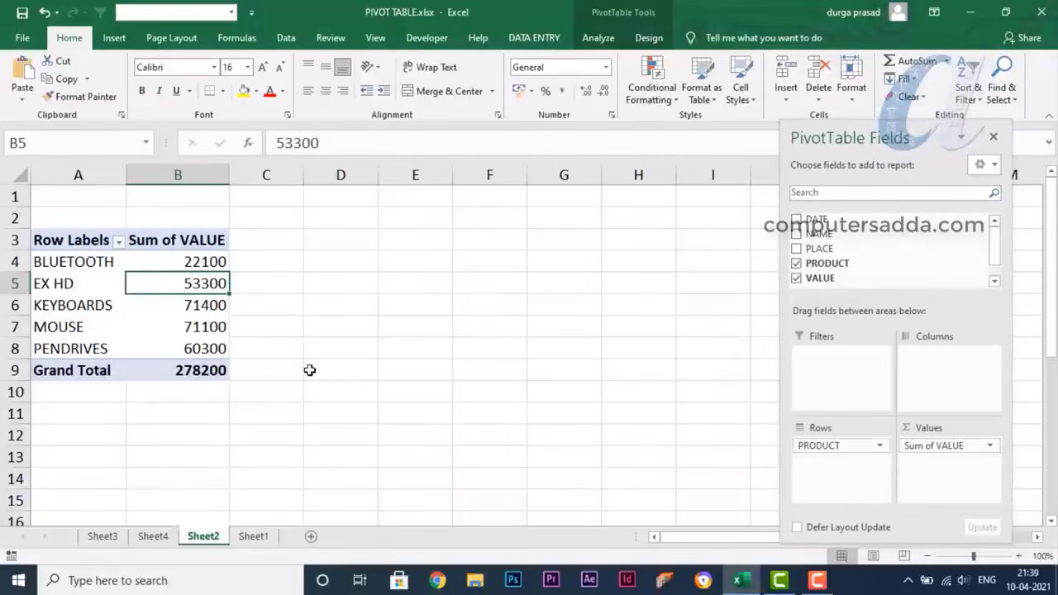
pyautogui.click(309, 370)
pyautogui.click(72, 304)
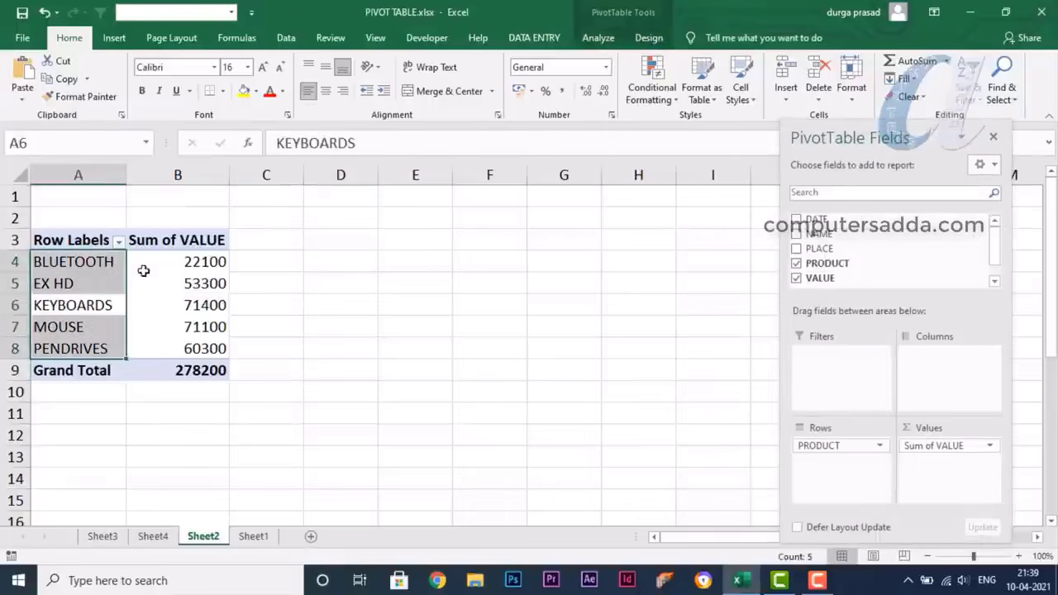
pyautogui.click(197, 266)
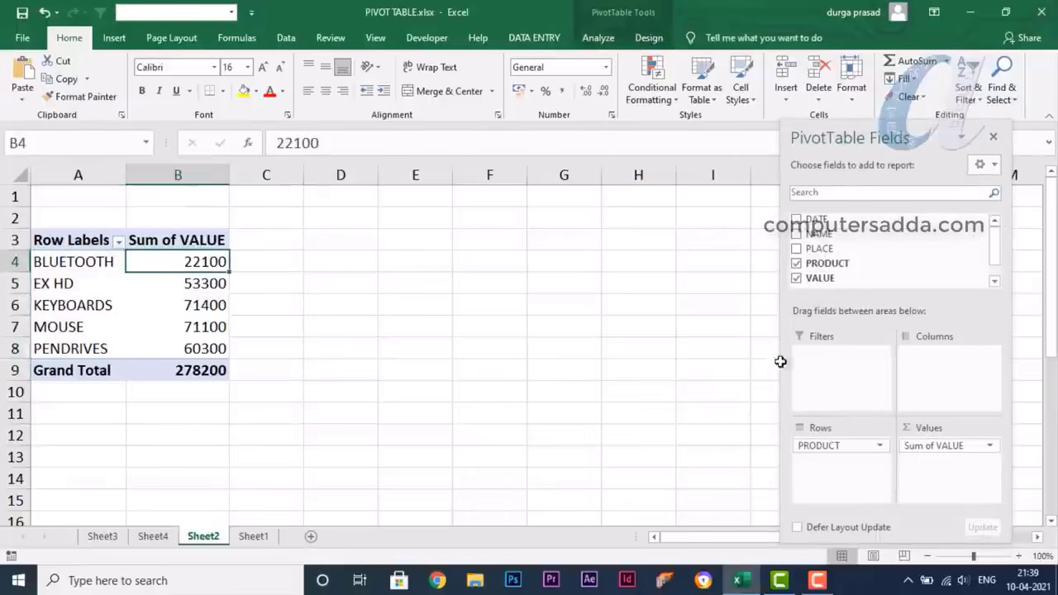
pyautogui.click(252, 539)
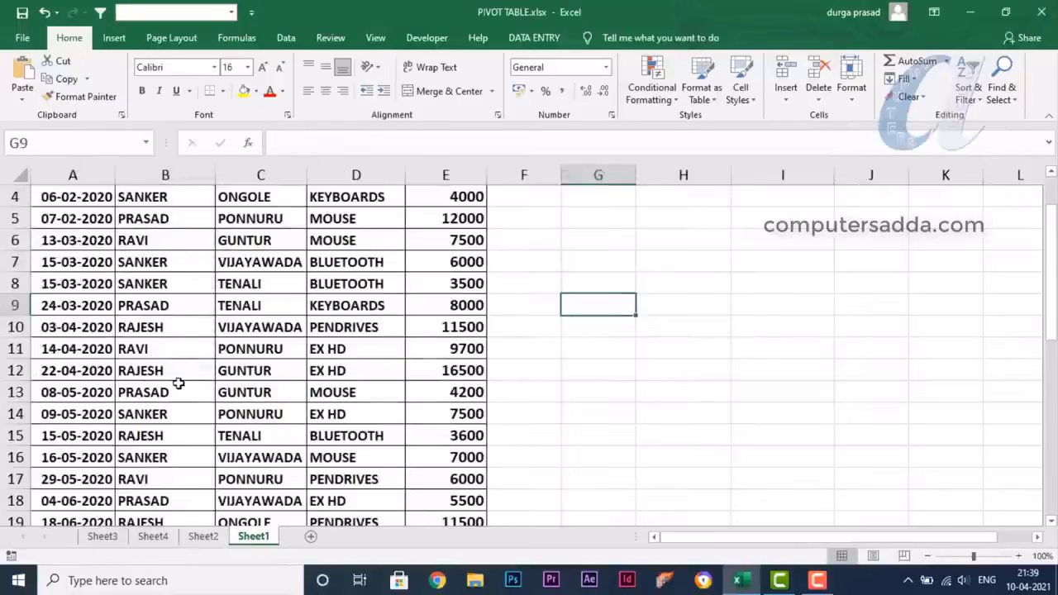
pyautogui.scroll(1, 179, 383)
pyautogui.moveTo(157, 219); pyautogui.dragTo(165, 370)
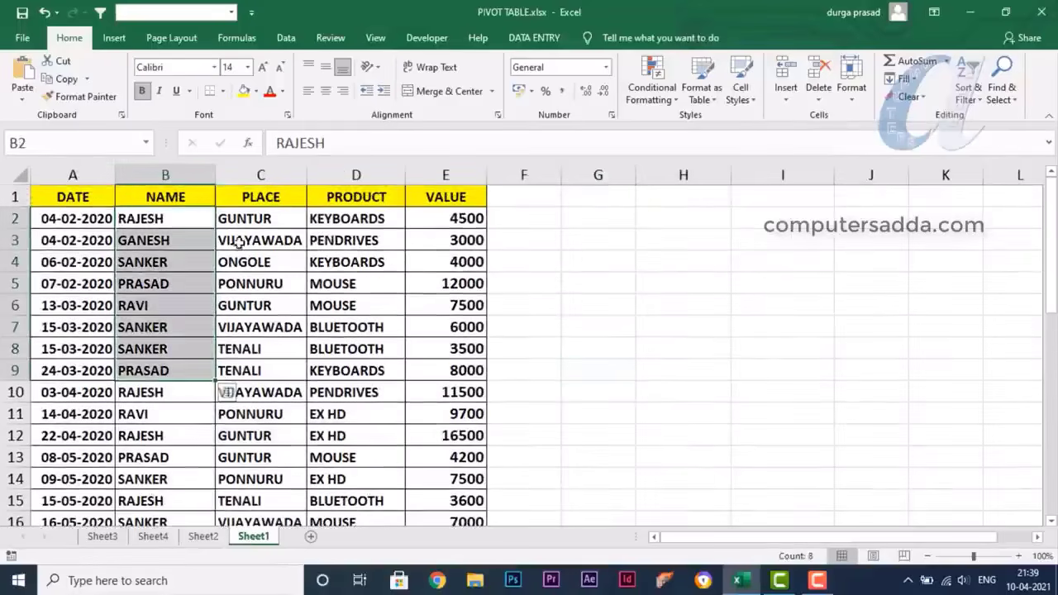
pyautogui.moveTo(236, 241); pyautogui.dragTo(240, 371)
pyautogui.moveTo(347, 219); pyautogui.dragTo(362, 500)
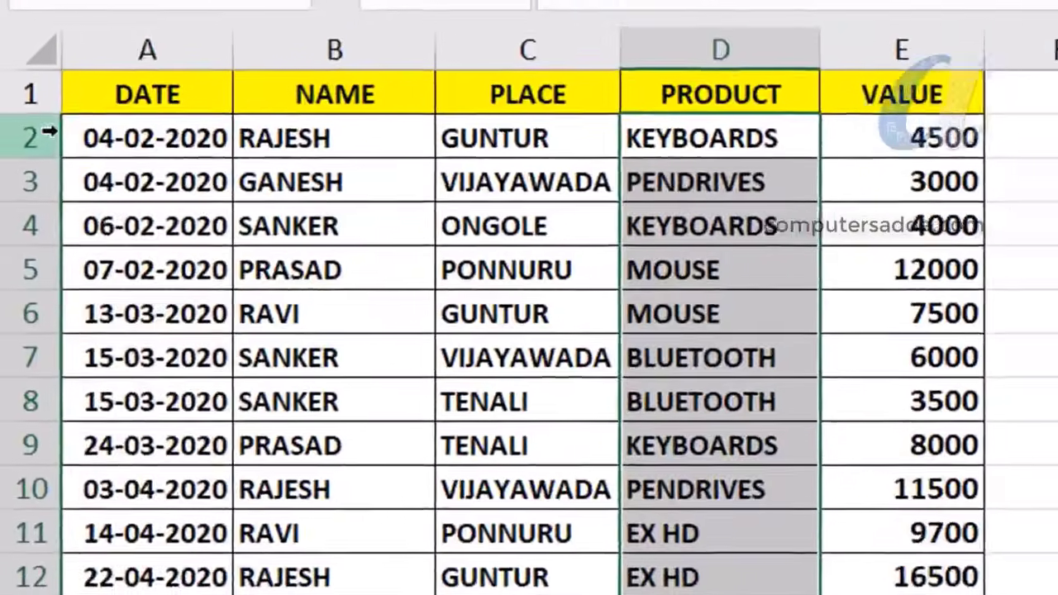
pyautogui.moveTo(76, 219); pyautogui.dragTo(78, 480)
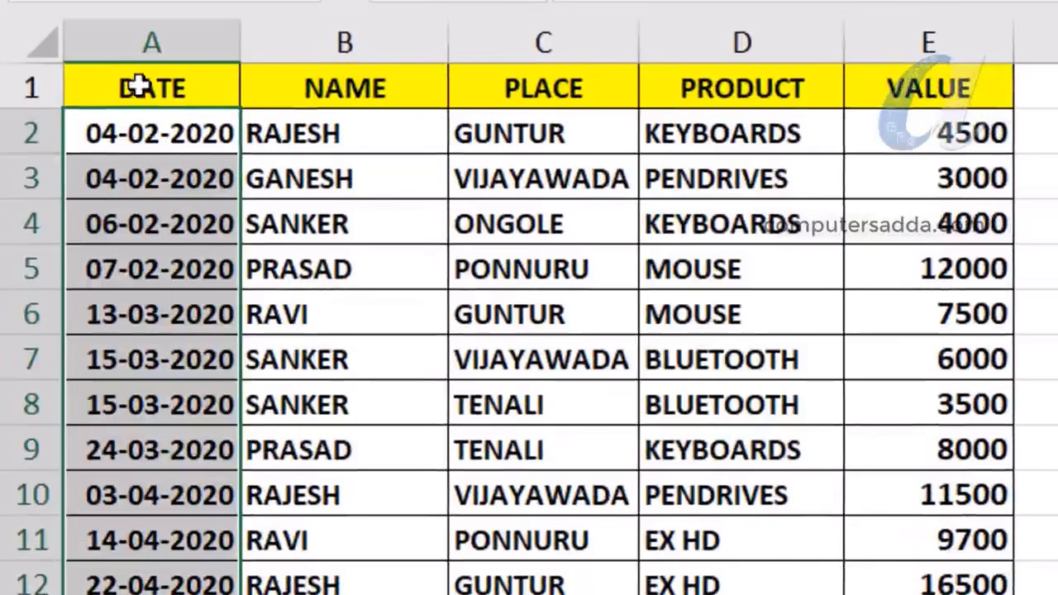
pyautogui.scroll(-5, 512, 496)
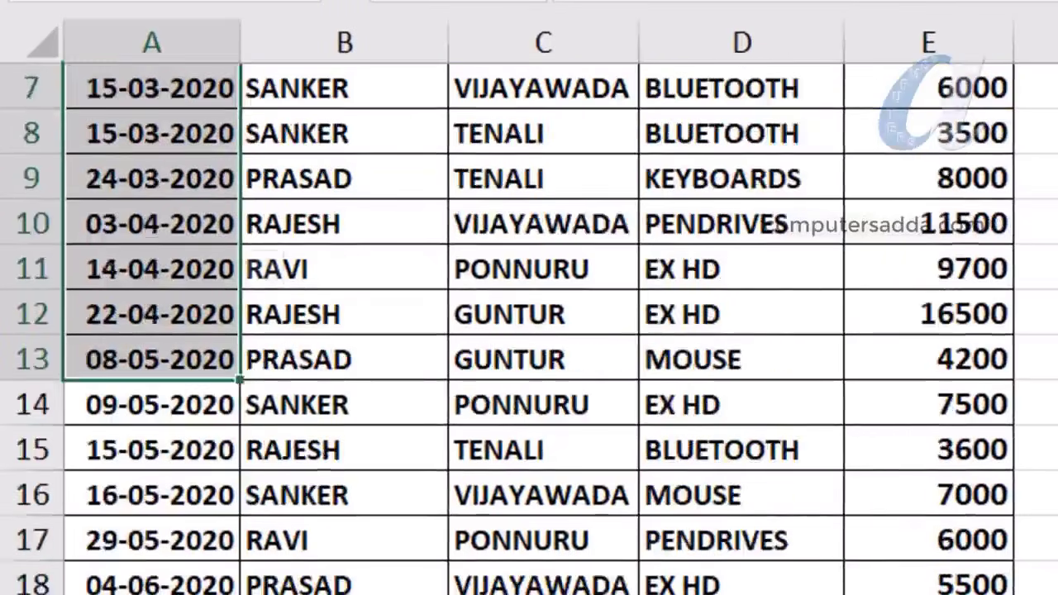
pyautogui.scroll(3, 189, 529)
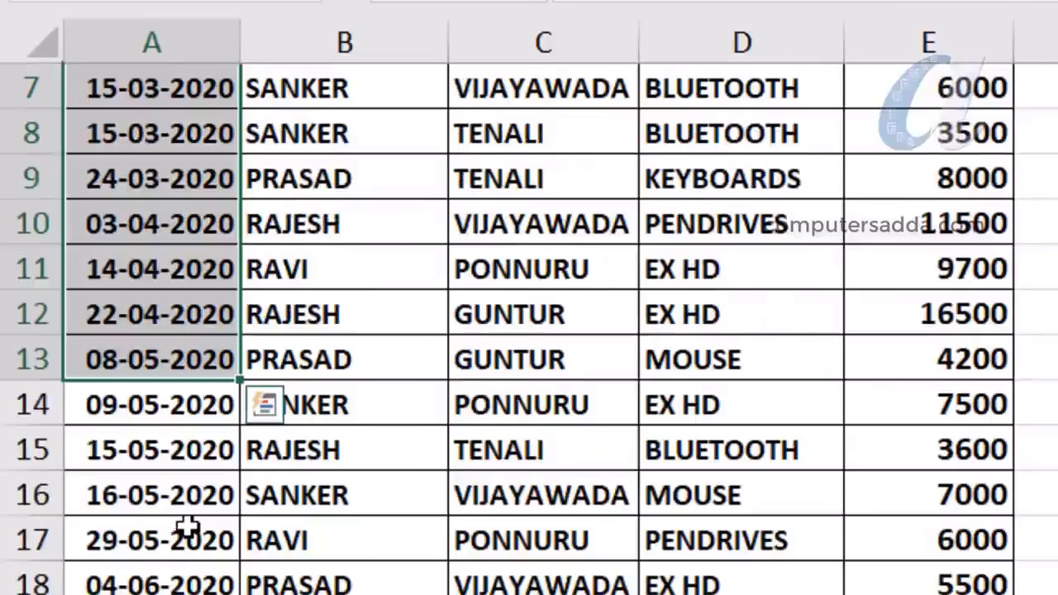
pyautogui.scroll(2, 189, 529)
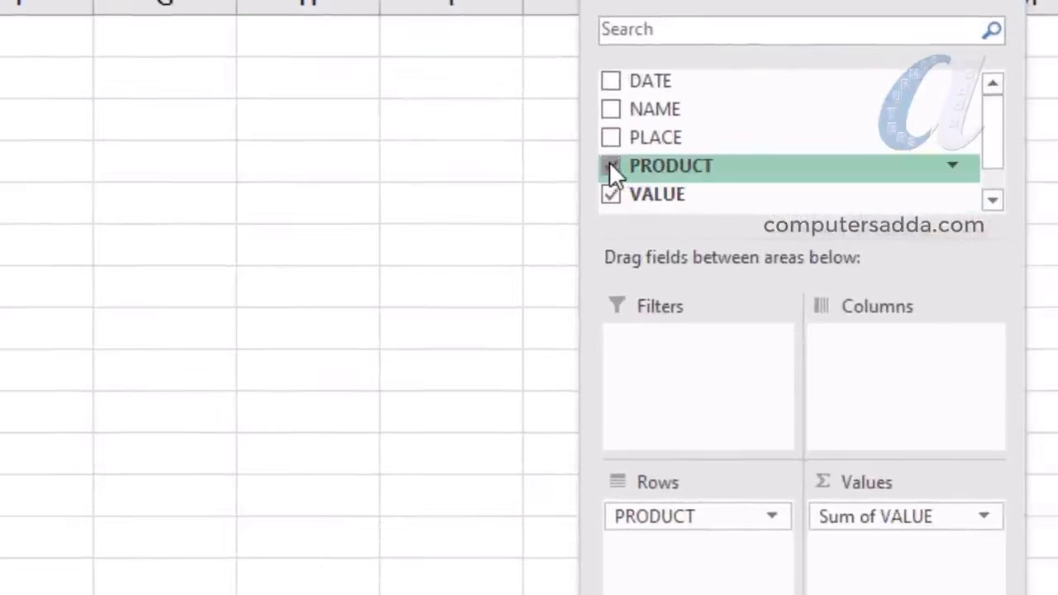
# Replace PRODUCT with DATE in the rows, then expand and collapse 2020 and its Qtr1
pyautogui.click(610, 166)
pyautogui.moveTo(636, 87); pyautogui.dragTo(661, 554)
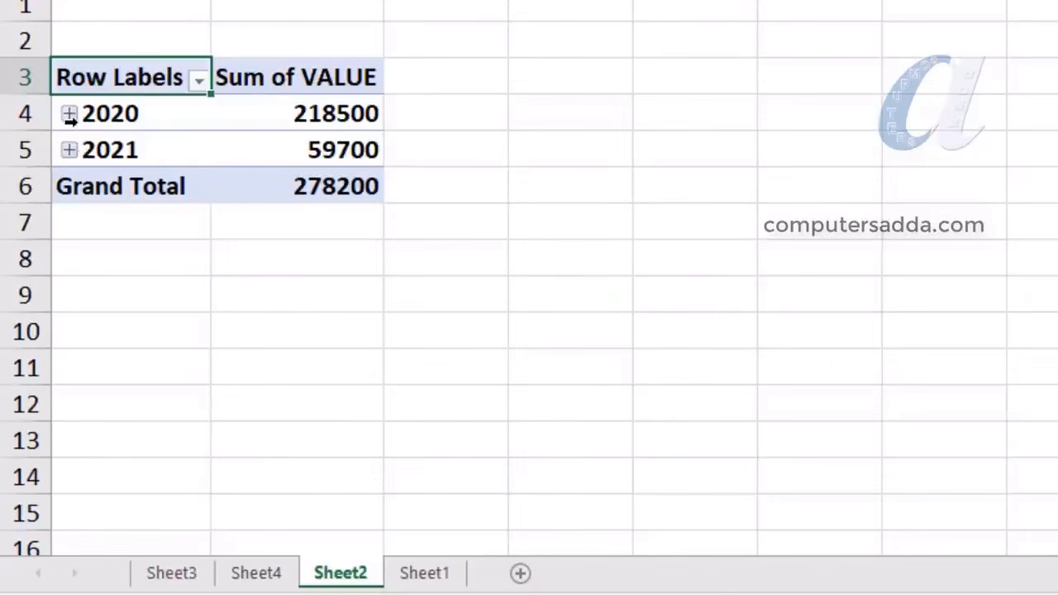
pyautogui.click(70, 115)
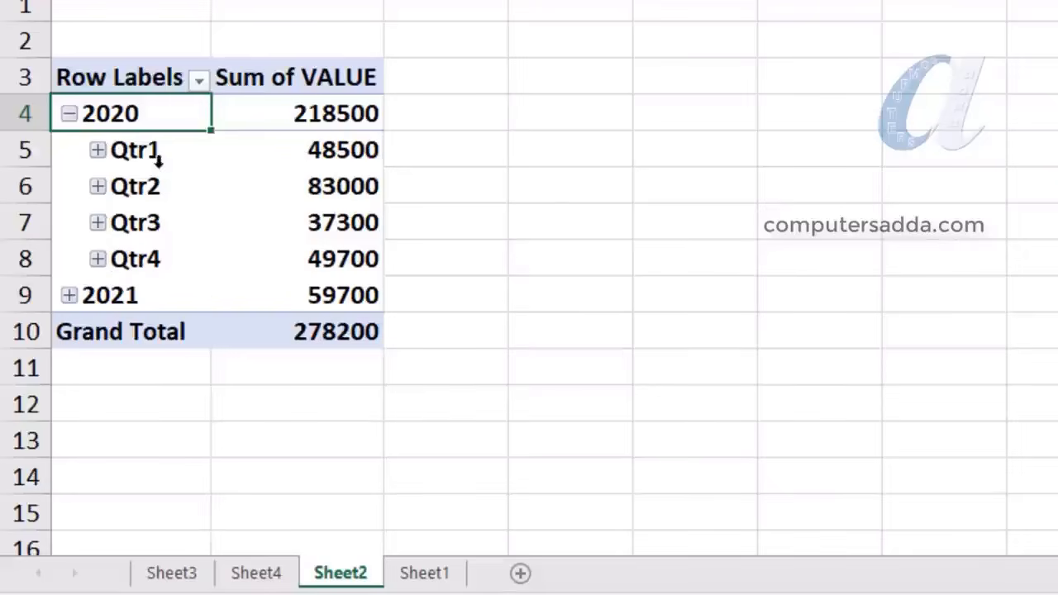
pyautogui.click(98, 150)
pyautogui.click(99, 149)
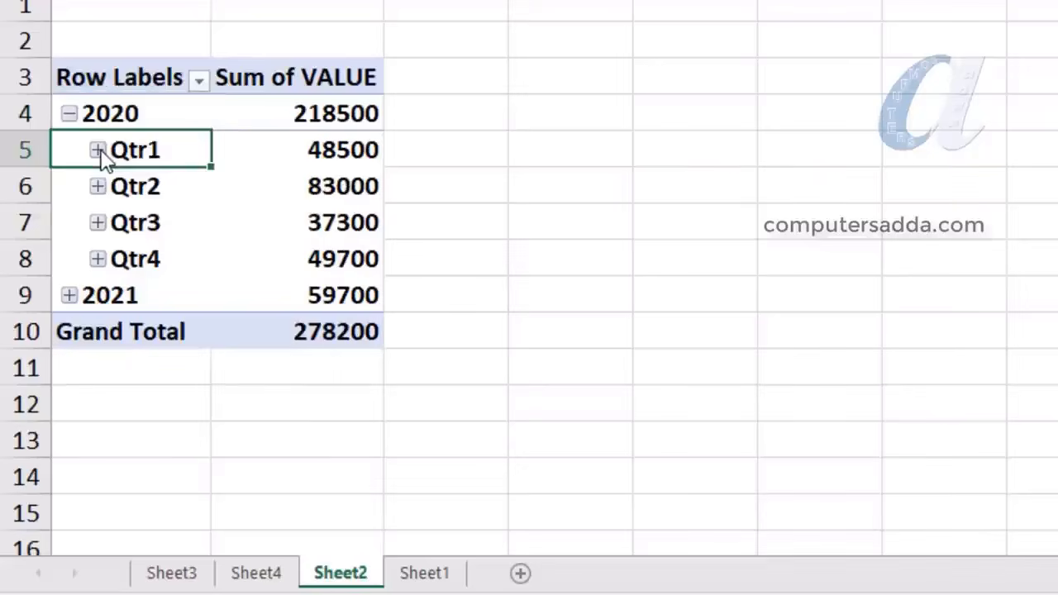
pyautogui.click(67, 115)
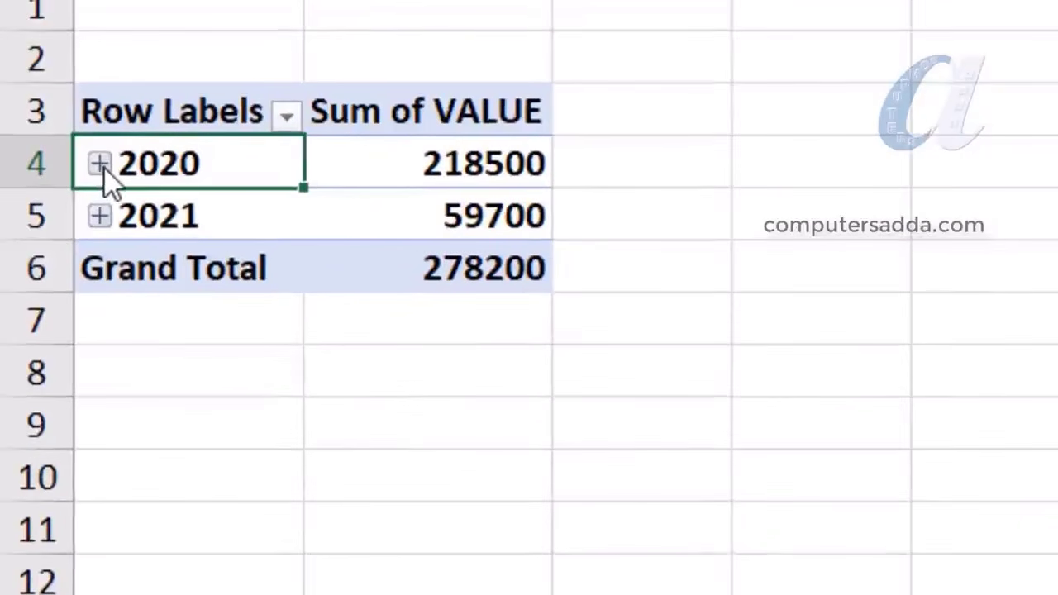
# Group the pivot's dates by Months and Years only, dropping Quarters
pyautogui.rightClick(97, 166)
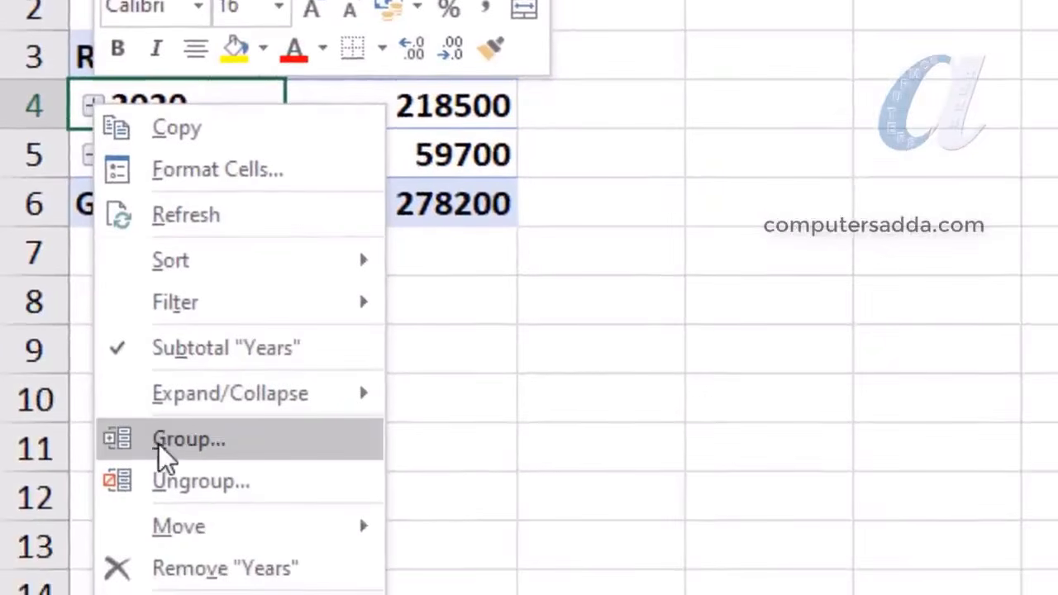
pyautogui.click(186, 444)
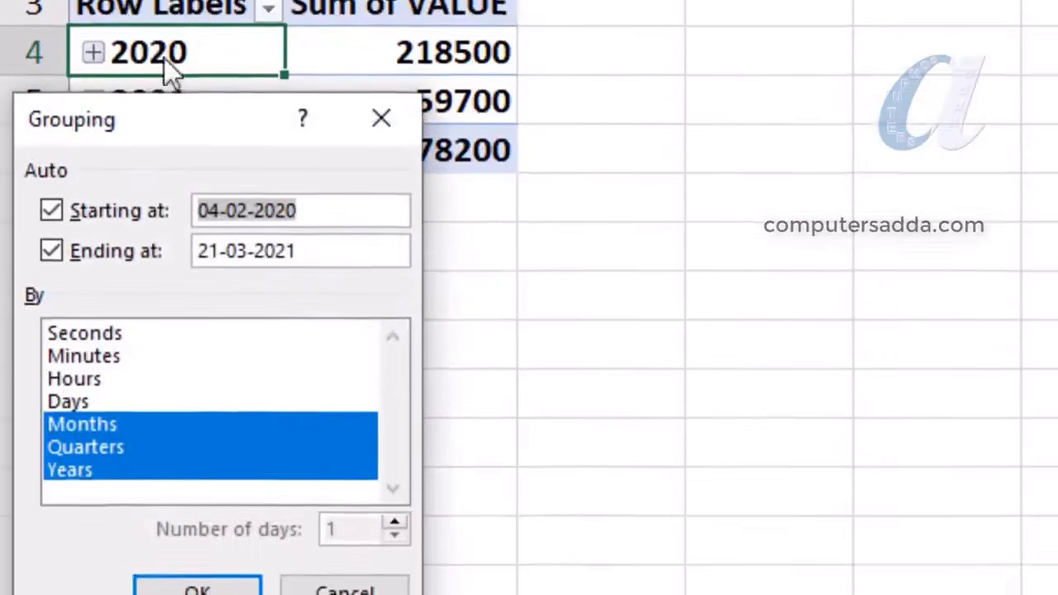
pyautogui.moveTo(206, 183); pyautogui.dragTo(739, 47)
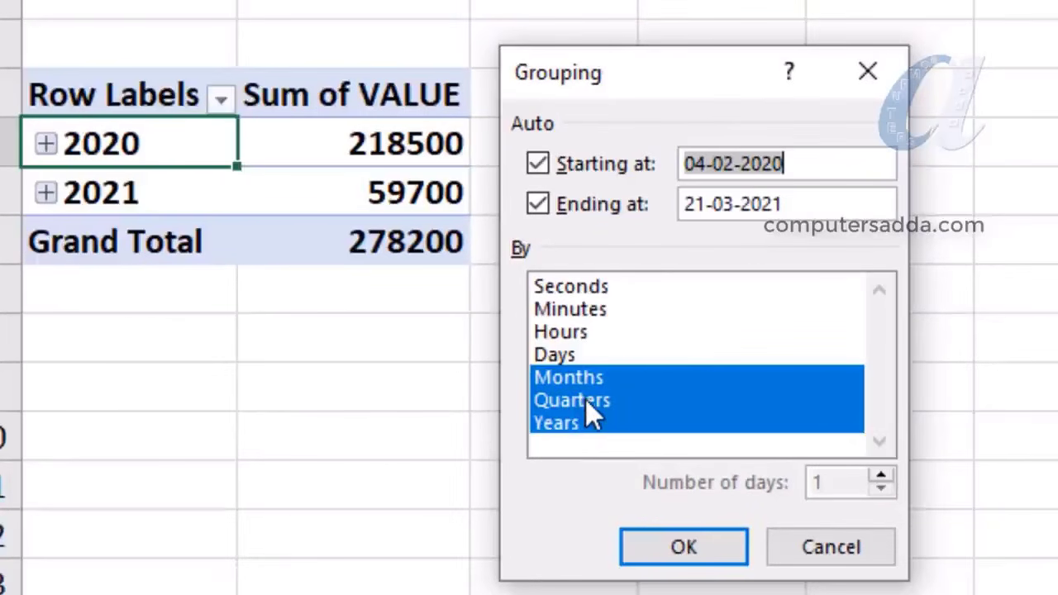
pyautogui.click(584, 399)
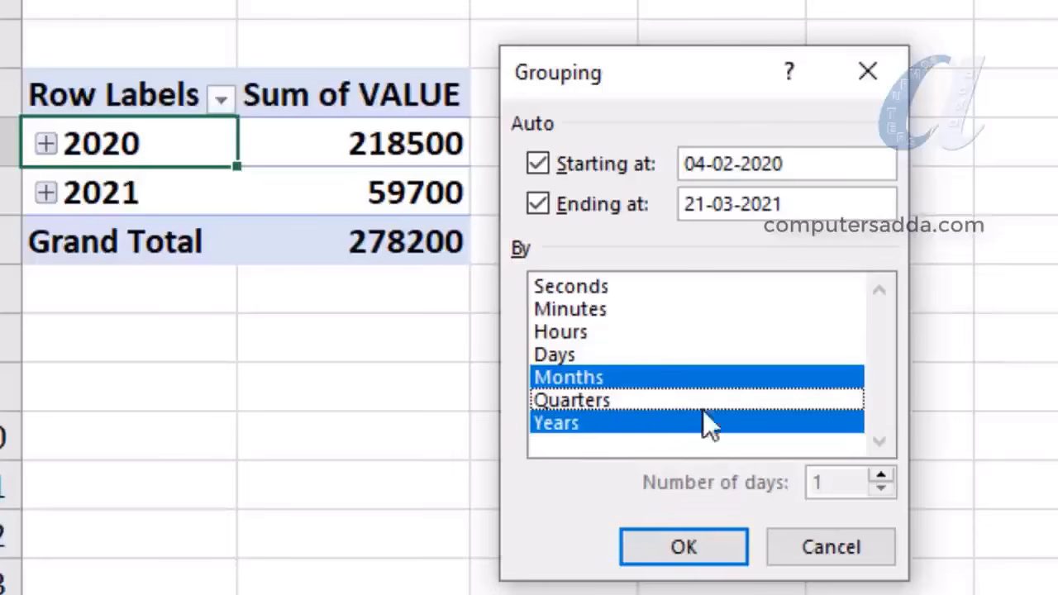
pyautogui.click(568, 340)
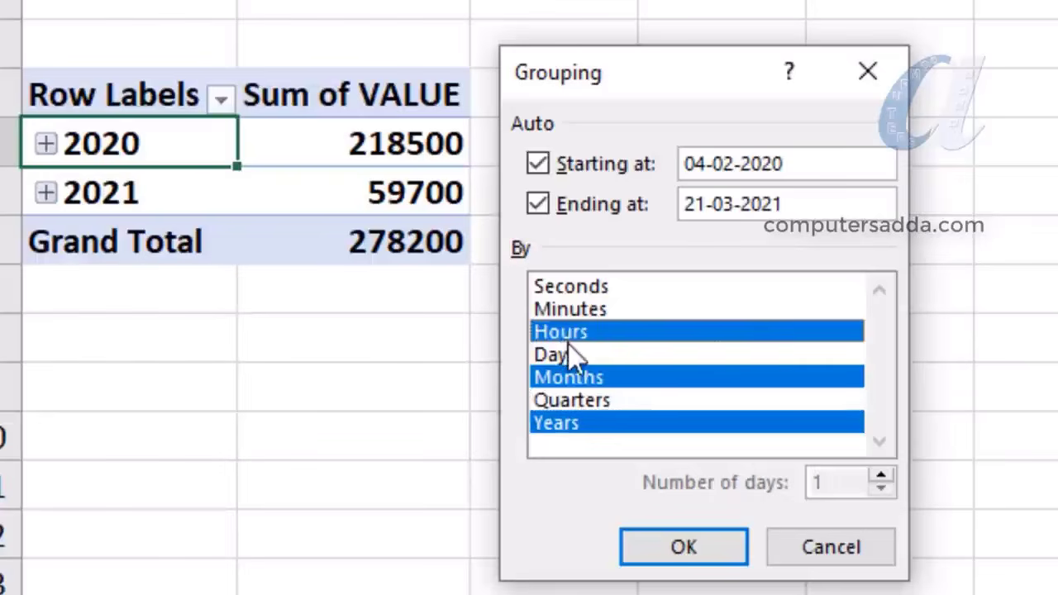
pyautogui.click(568, 348)
pyautogui.click(571, 400)
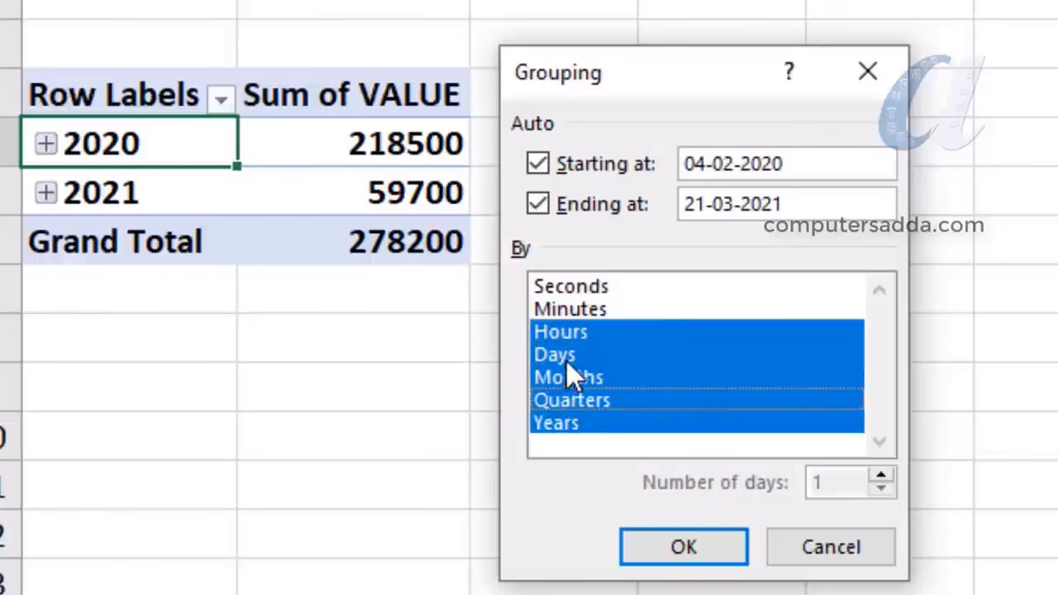
pyautogui.click(568, 355)
pyautogui.click(577, 332)
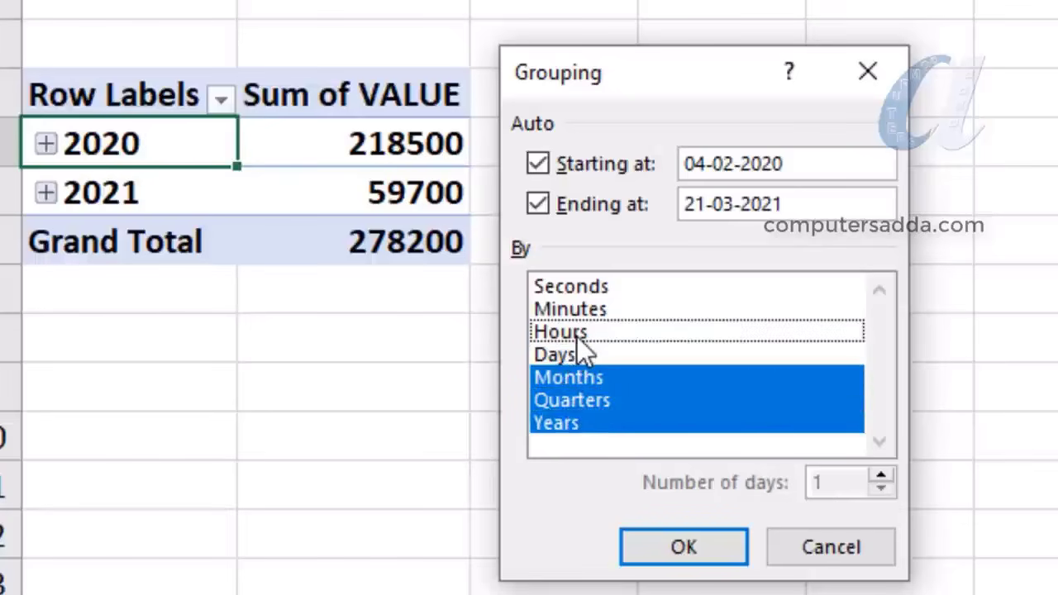
pyautogui.click(571, 400)
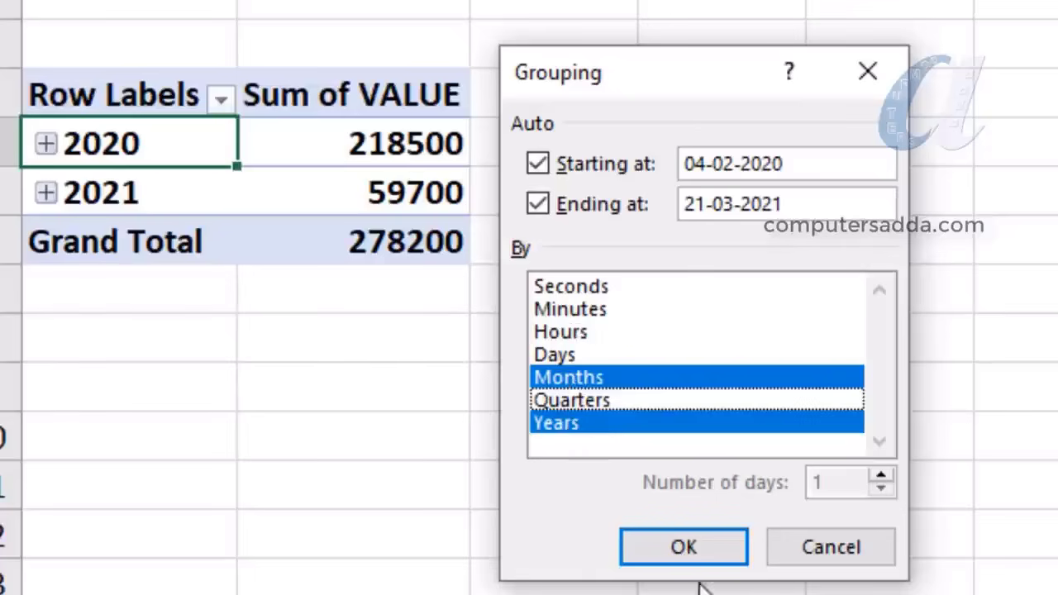
pyautogui.click(687, 552)
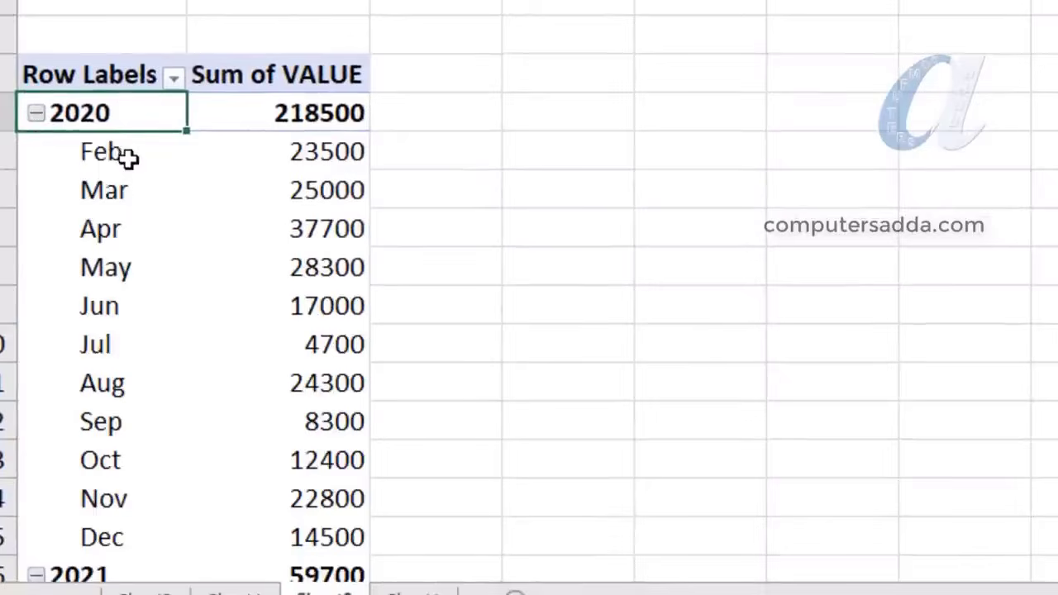
# Review 2020's monthly totals from Feb 23500 to Dec 14500, then leave 2020 expanded
pyautogui.scroll(-2, 125, 156)
pyautogui.scroll(2, 129, 159)
pyautogui.moveTo(106, 151); pyautogui.dragTo(119, 533)
pyautogui.moveTo(306, 170); pyautogui.dragTo(305, 533)
pyautogui.click(36, 113)
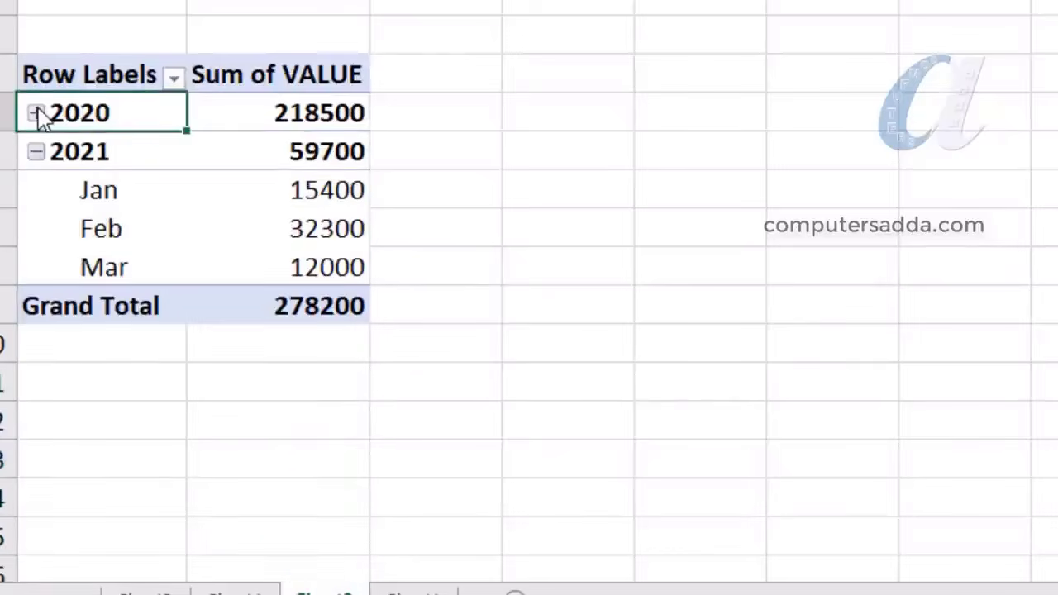
pyautogui.click(37, 152)
pyautogui.click(37, 152)
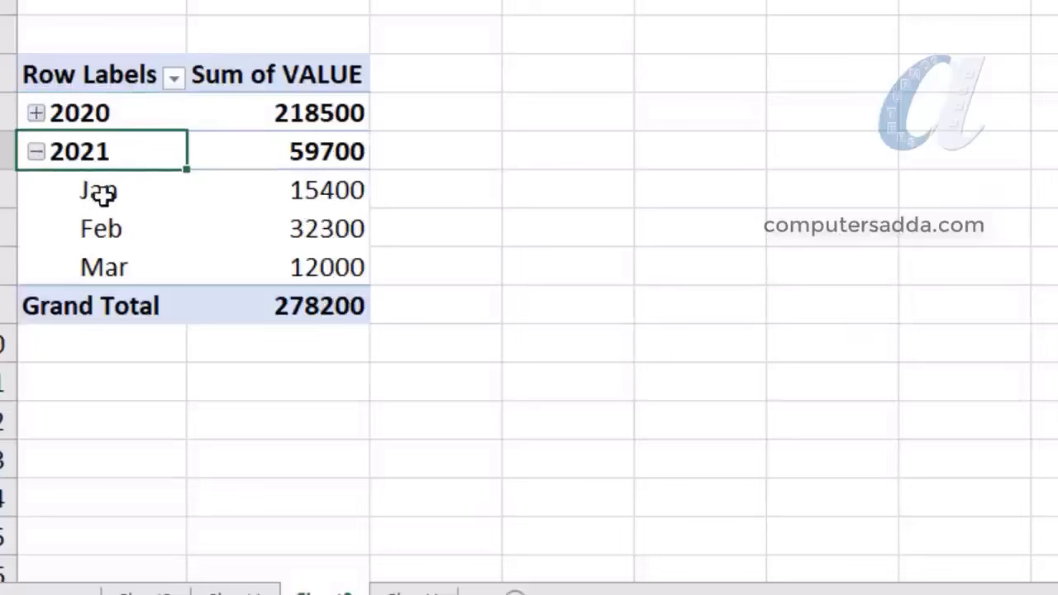
pyautogui.click(37, 152)
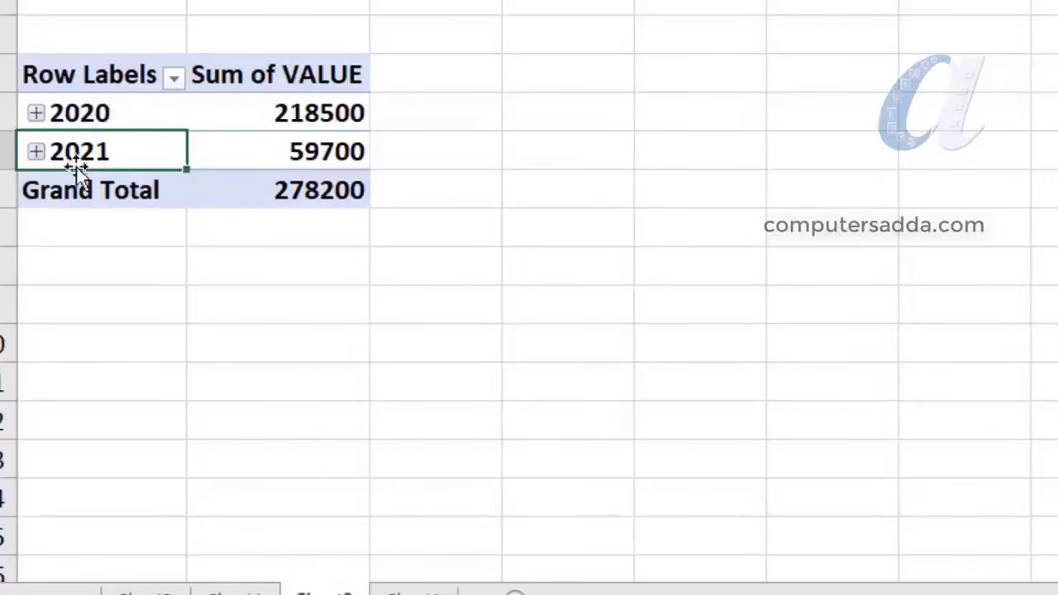
pyautogui.click(37, 114)
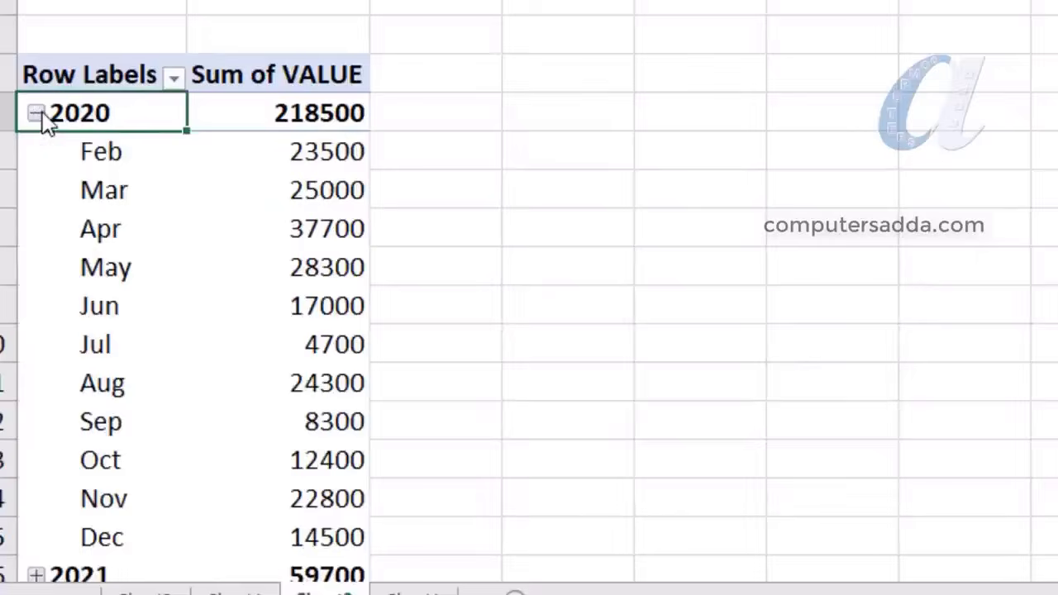
# Regroup the dates by Quarters and Years instead of months, then collapse 2020 and 2021
pyautogui.click(36, 114)
pyautogui.rightClick(37, 115)
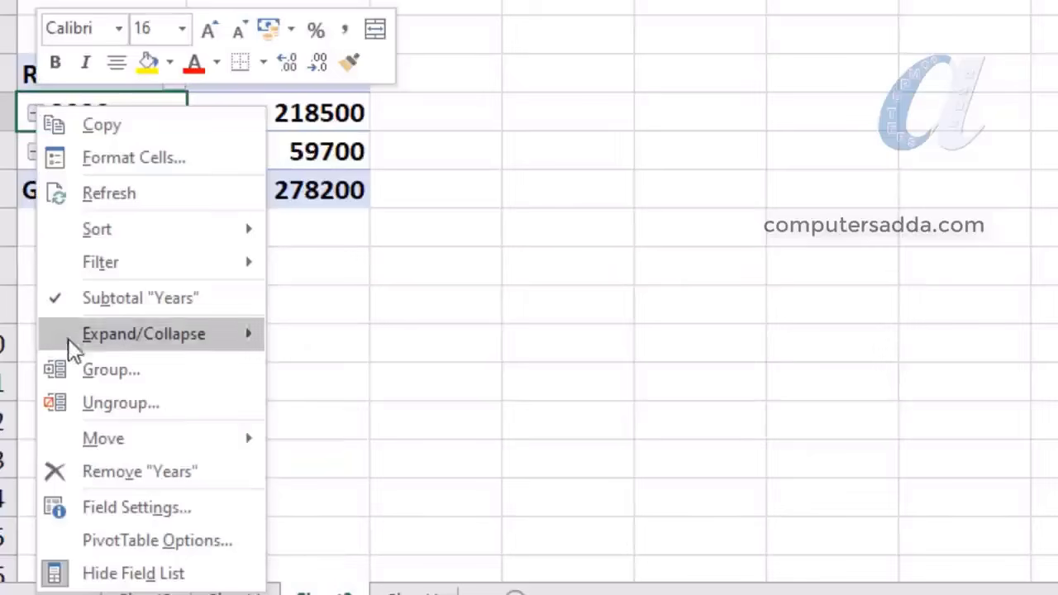
pyautogui.click(108, 372)
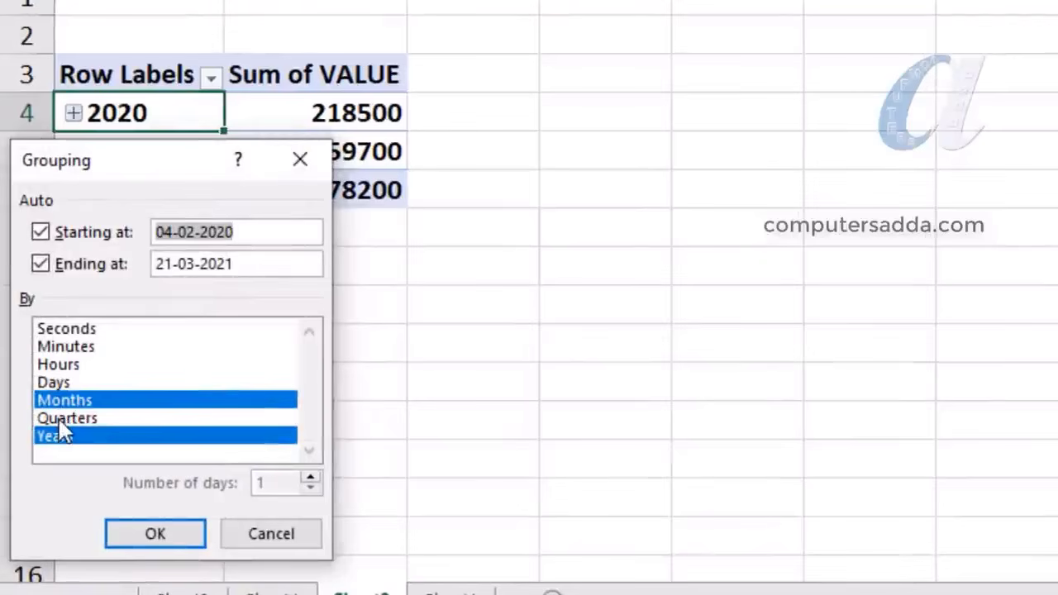
pyautogui.click(59, 419)
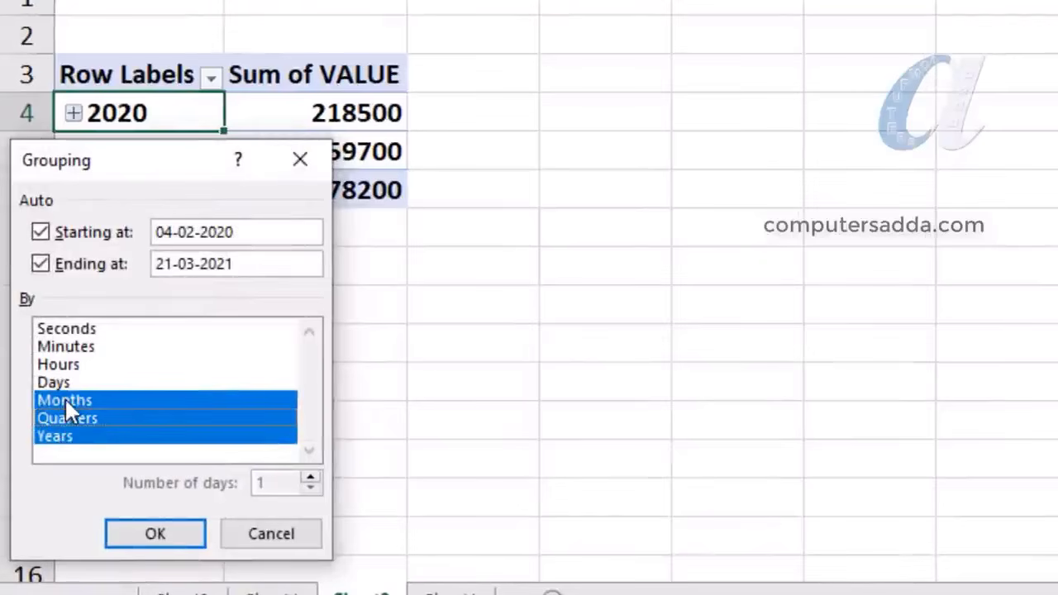
pyautogui.click(67, 401)
pyautogui.click(131, 530)
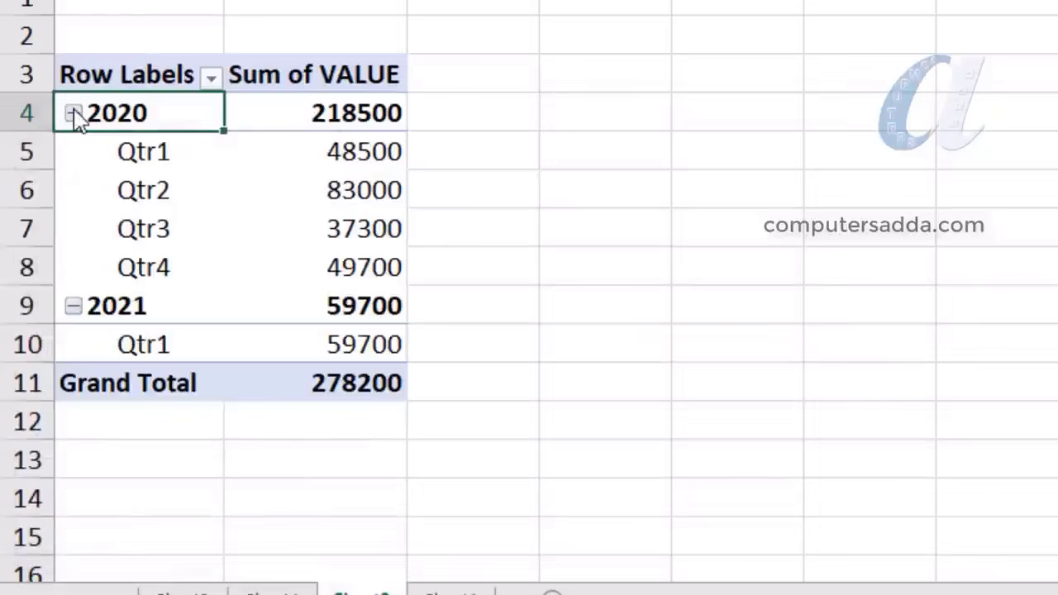
pyautogui.click(73, 113)
pyautogui.click(73, 151)
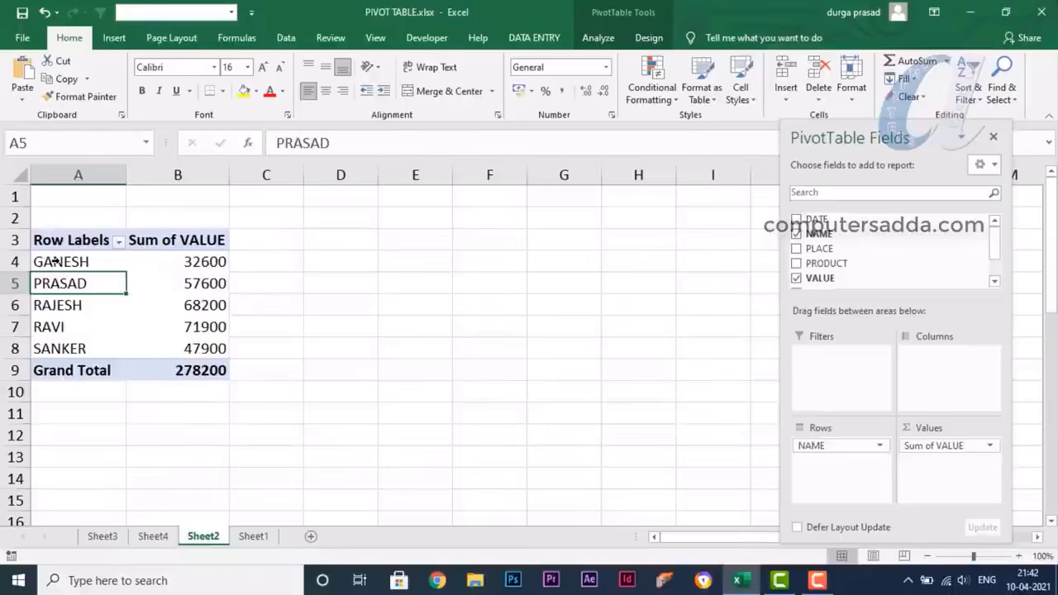
pyautogui.moveTo(54, 261); pyautogui.dragTo(138, 348)
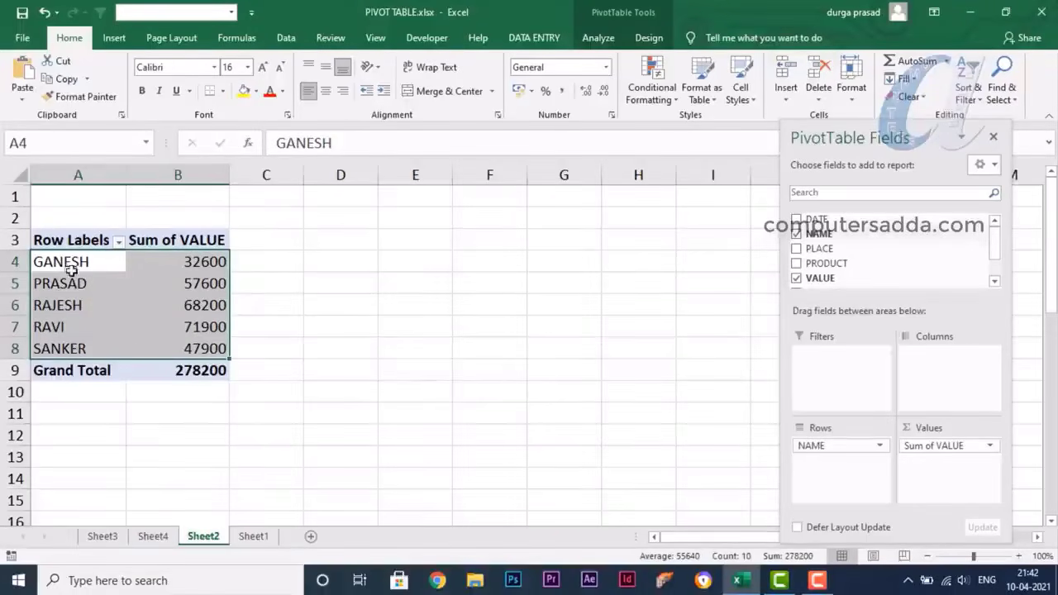
pyautogui.moveTo(66, 267); pyautogui.dragTo(83, 354)
pyautogui.moveTo(176, 263); pyautogui.dragTo(185, 350)
pyautogui.moveTo(380, 219); pyautogui.dragTo(384, 405)
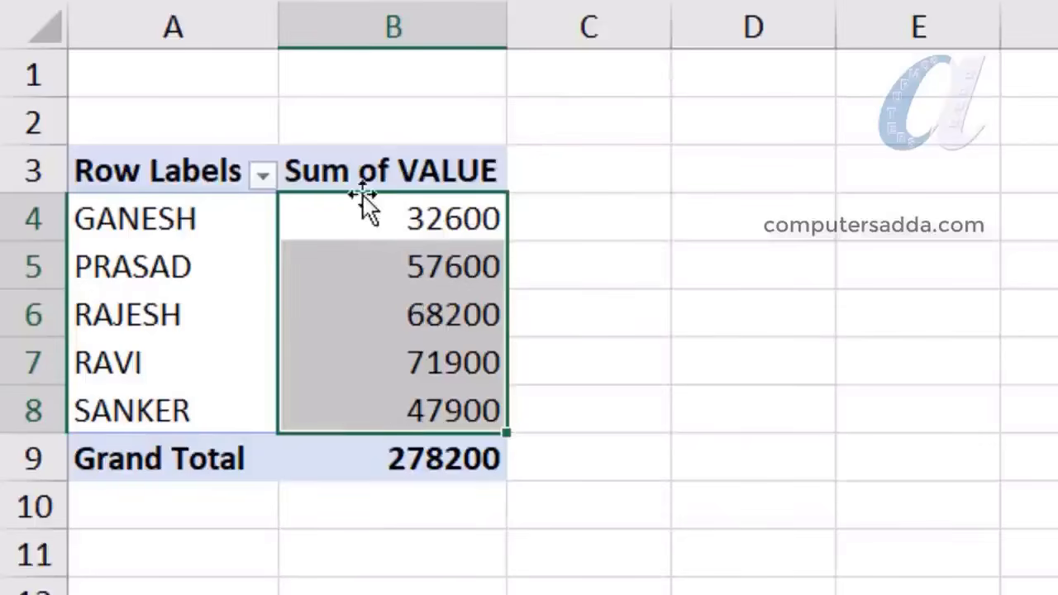
pyautogui.moveTo(371, 217); pyautogui.dragTo(371, 425)
pyautogui.moveTo(373, 213); pyautogui.dragTo(371, 418)
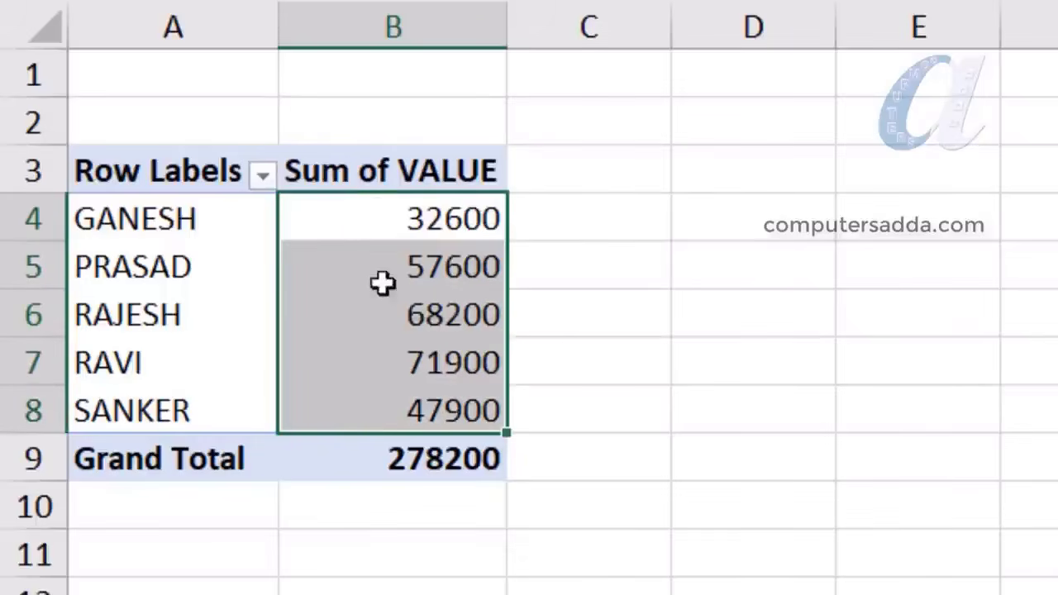
pyautogui.moveTo(374, 273)
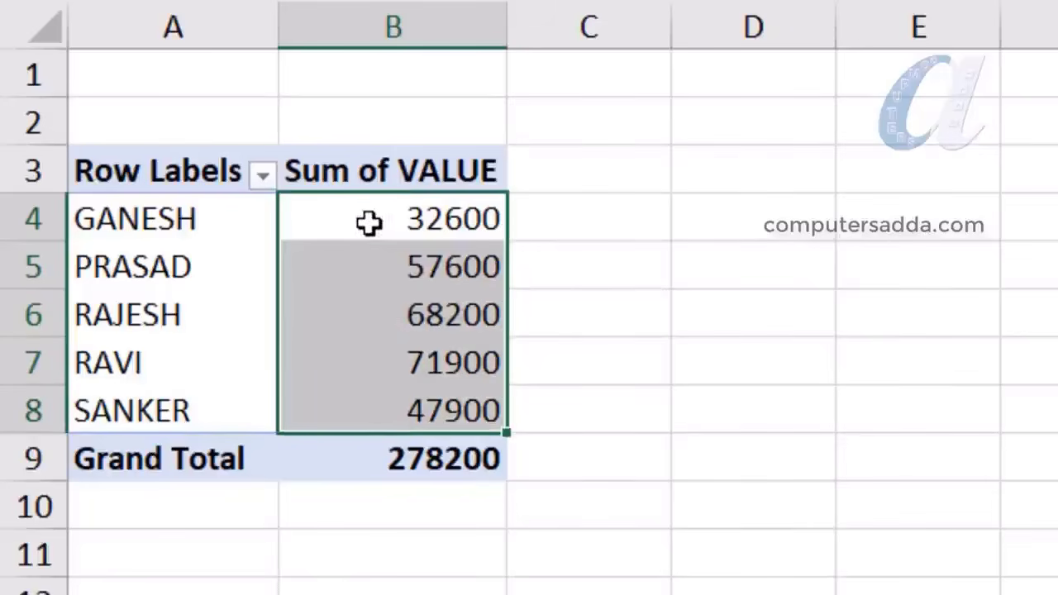
# Show the Sum of VALUE as % of Grand Total
pyautogui.rightClick(373, 415)
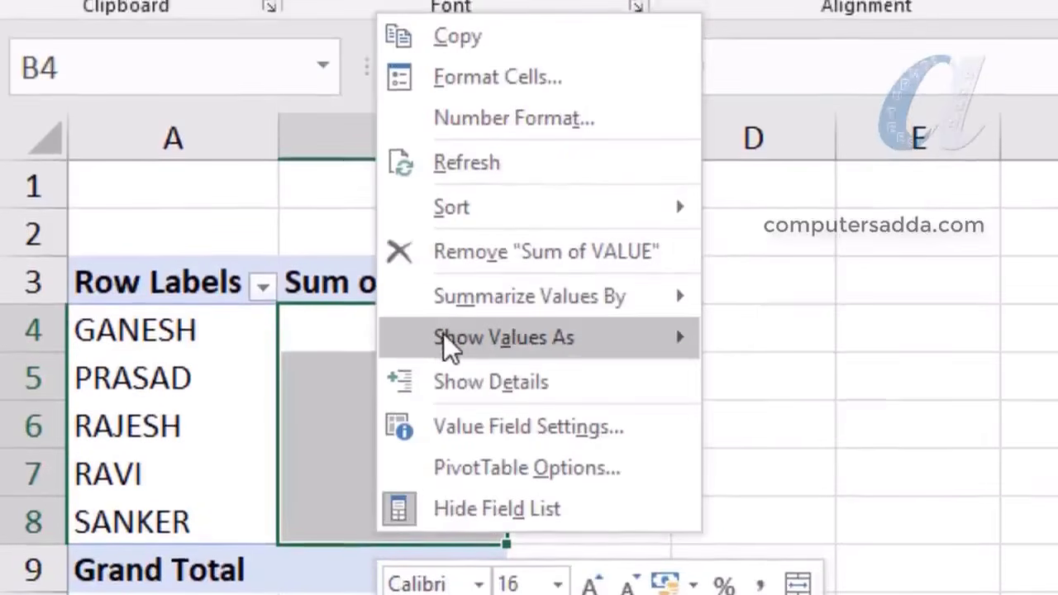
pyautogui.moveTo(446, 328)
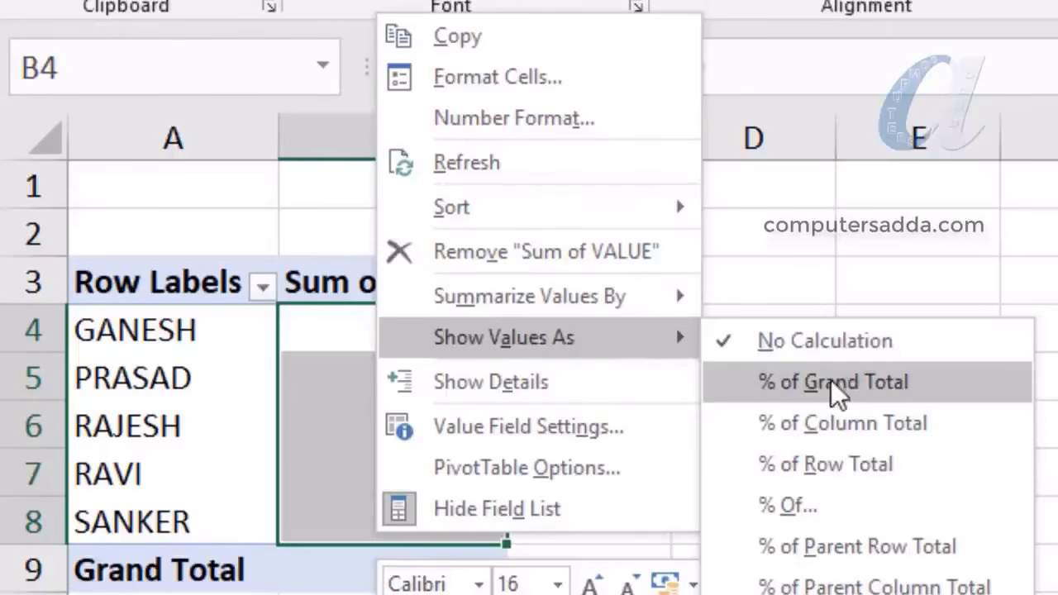
pyautogui.click(888, 379)
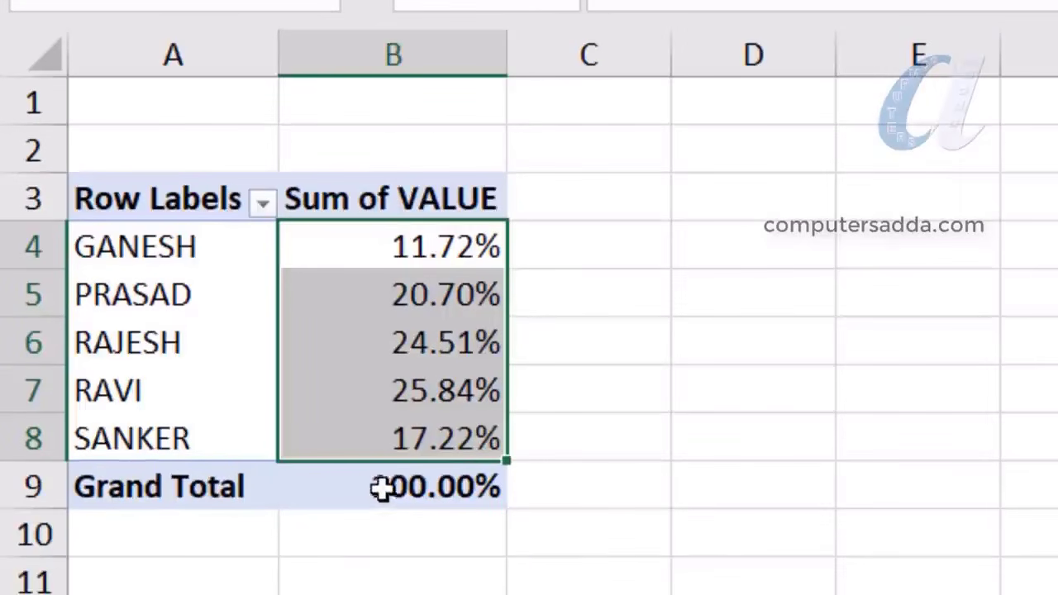
# Check the 100.00% grand total and select the five names' percentage shares
pyautogui.moveTo(399, 536)
pyautogui.click(399, 487)
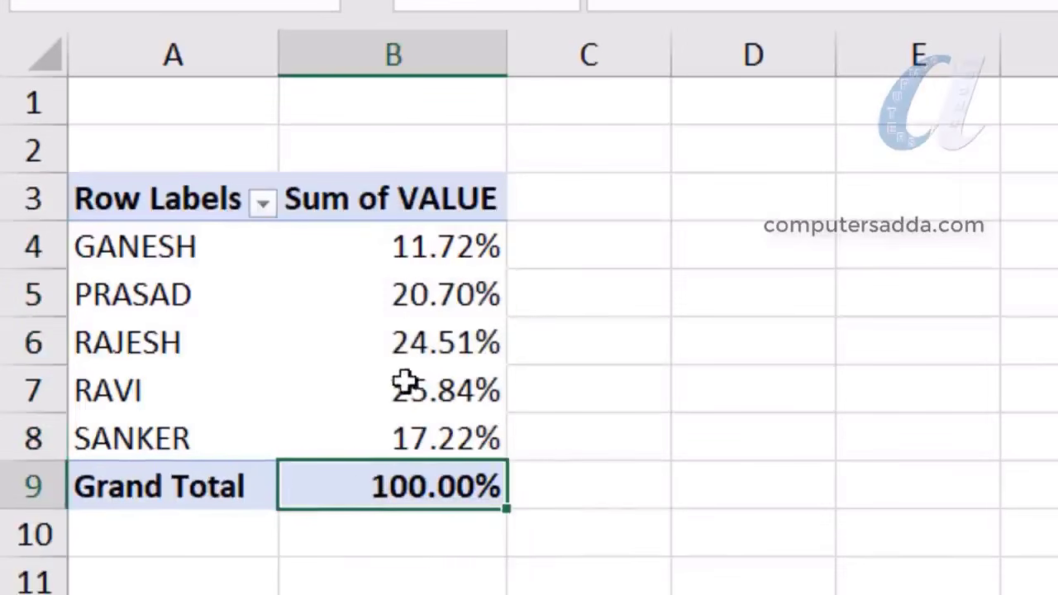
pyautogui.click(139, 397)
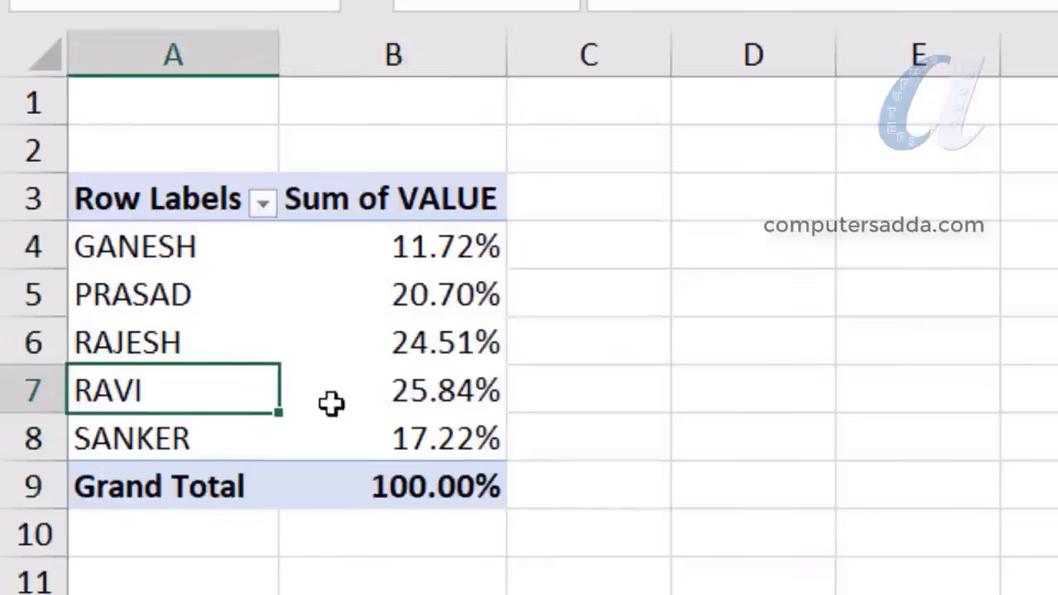
pyautogui.click(390, 397)
pyautogui.moveTo(394, 396)
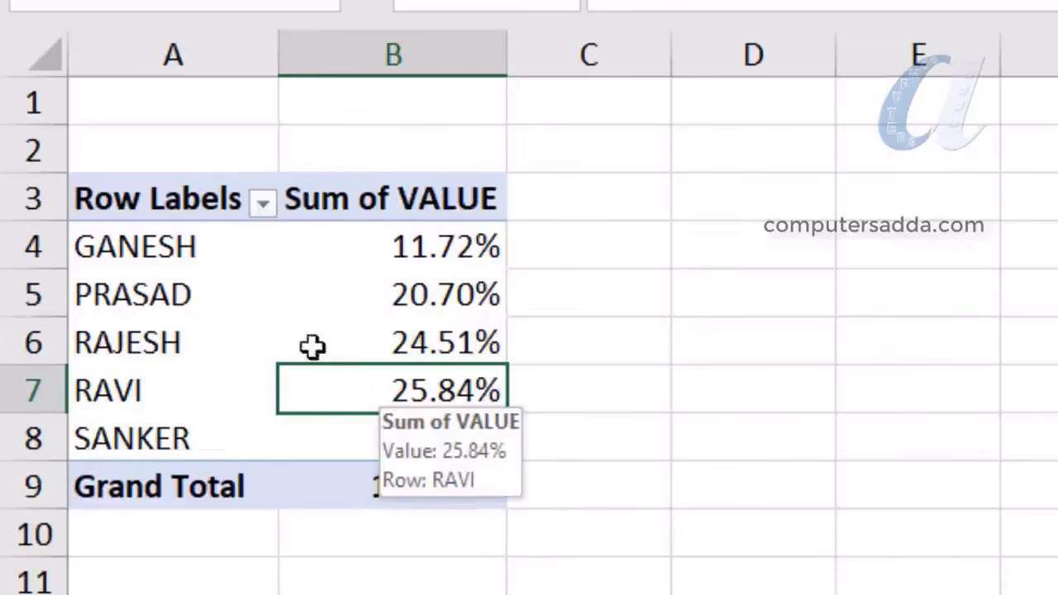
pyautogui.moveTo(382, 245); pyautogui.dragTo(381, 430)
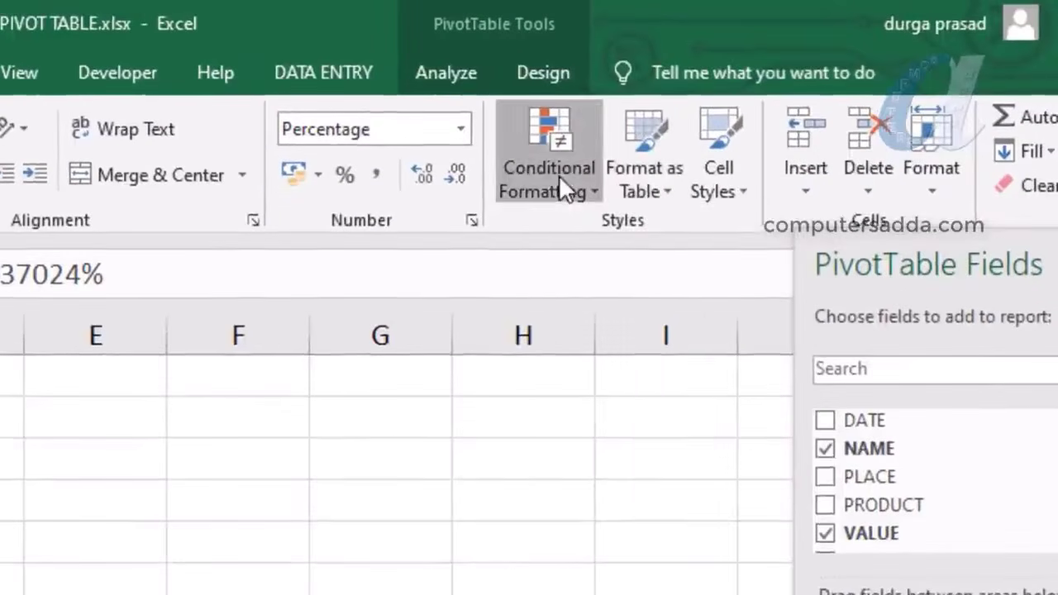
# Add orange solid-fill data bars to the percentage values
pyautogui.click(729, 115)
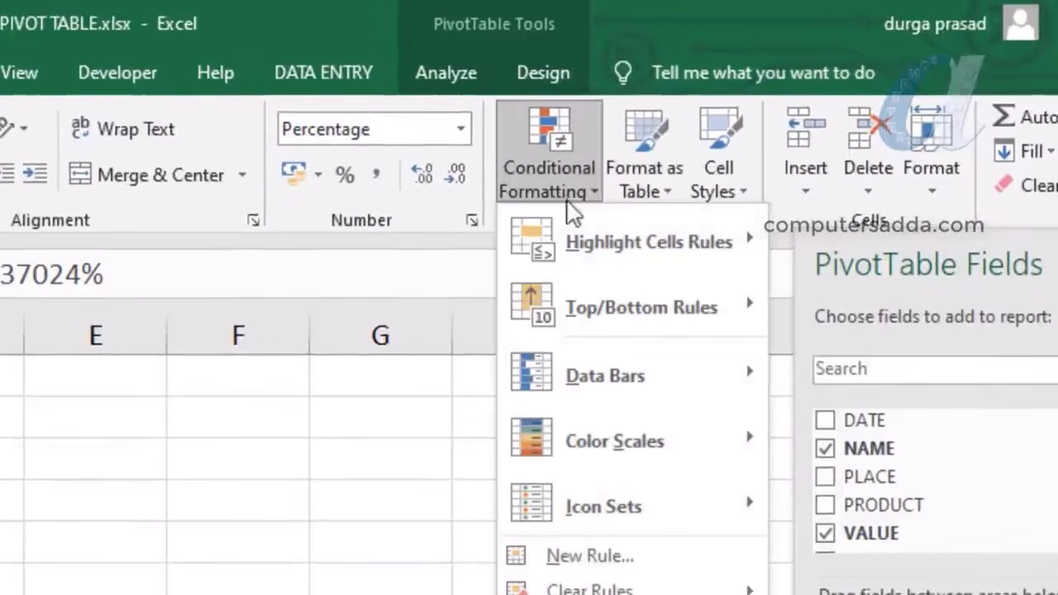
pyautogui.moveTo(596, 379)
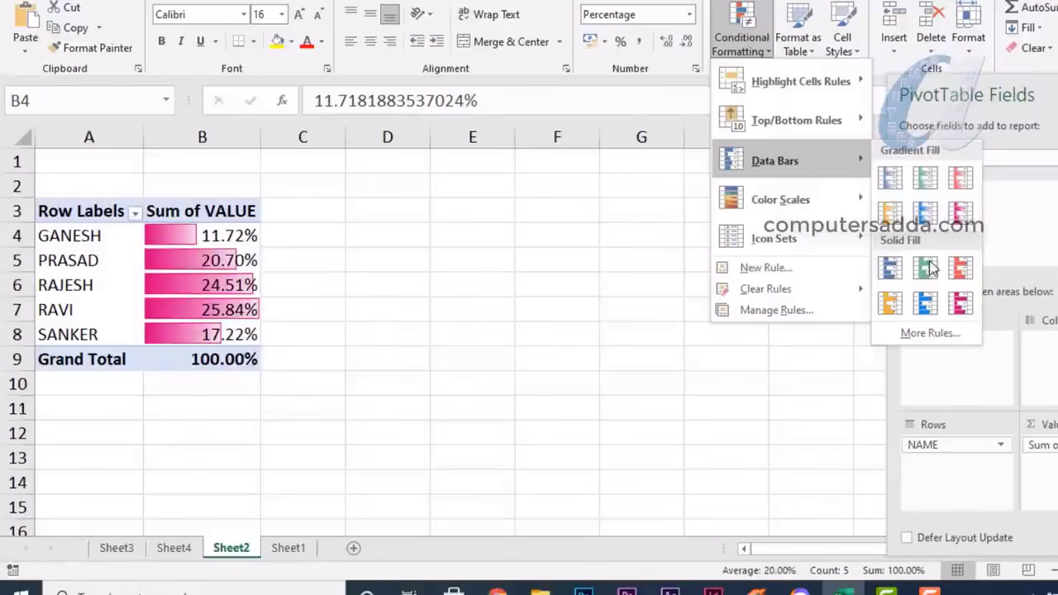
pyautogui.click(887, 305)
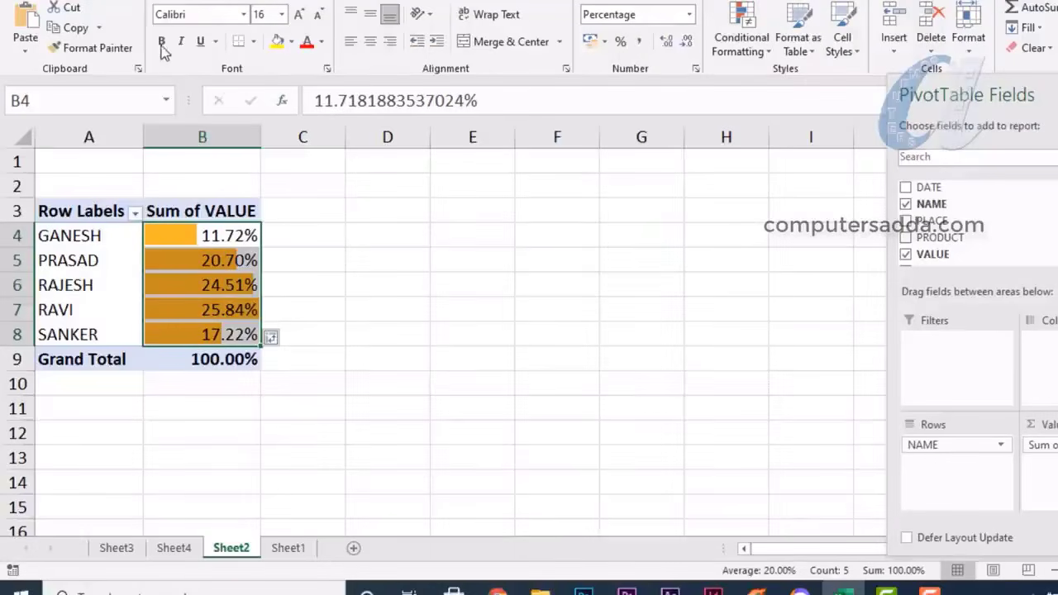
# Reselect the five percentage values and names to compare the data bars
pyautogui.click(472, 260)
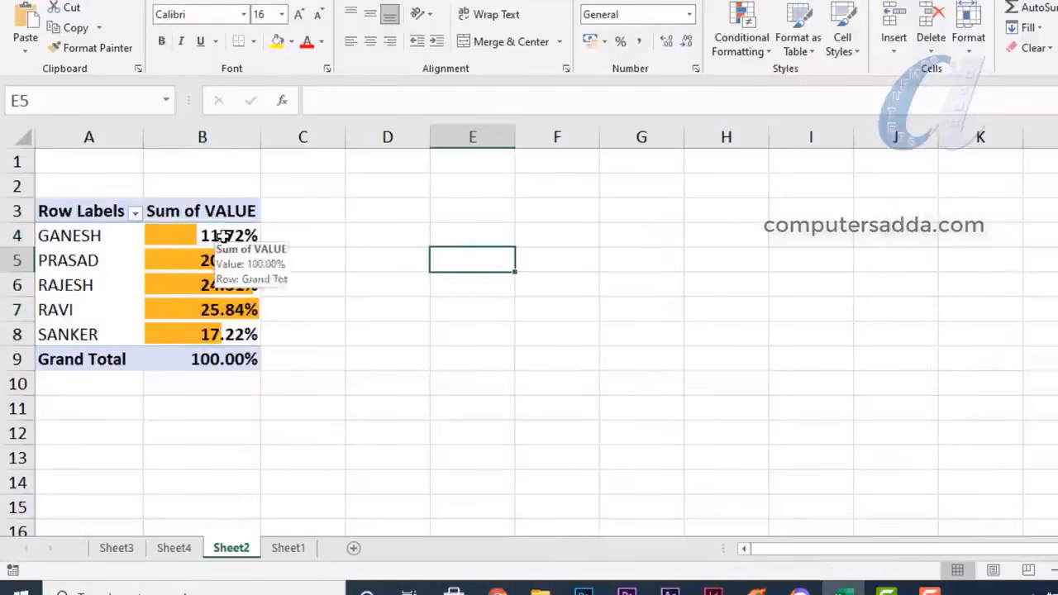
pyautogui.moveTo(227, 236); pyautogui.dragTo(223, 333)
pyautogui.moveTo(60, 236); pyautogui.dragTo(110, 315)
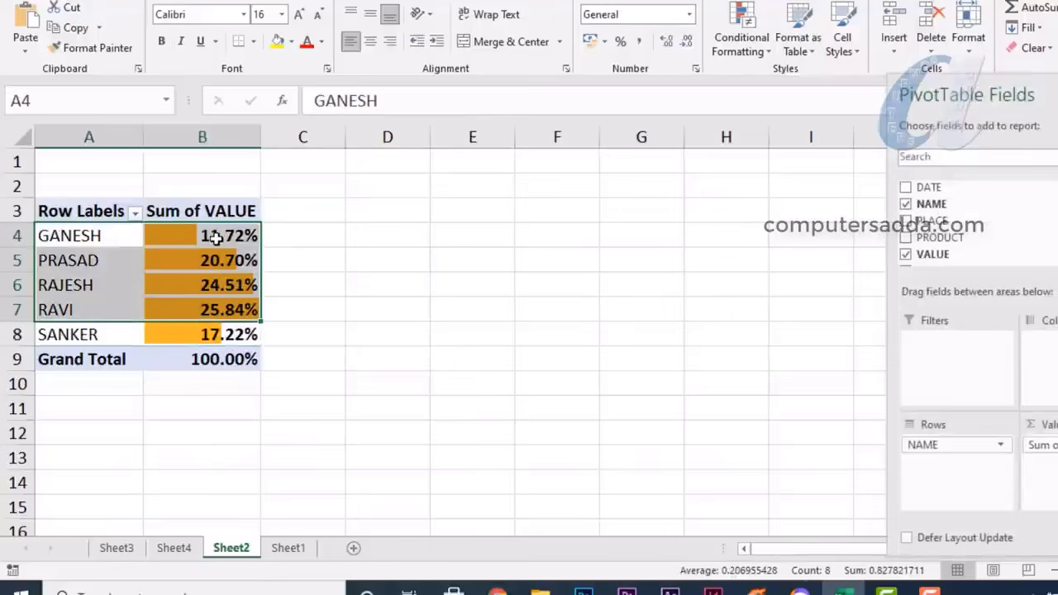
pyautogui.moveTo(214, 238); pyautogui.dragTo(217, 332)
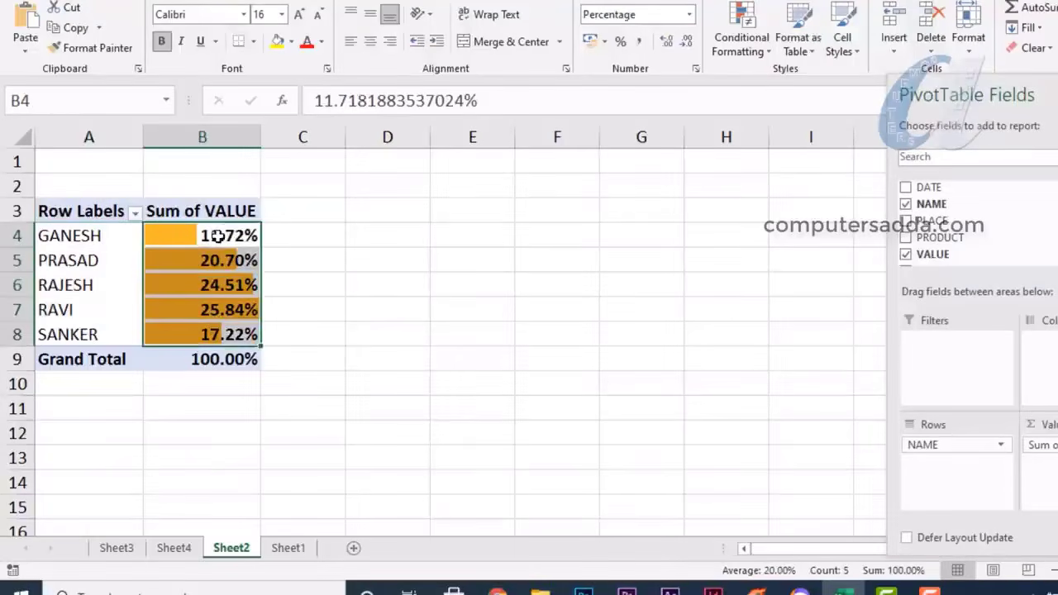
pyautogui.moveTo(216, 235); pyautogui.dragTo(224, 346)
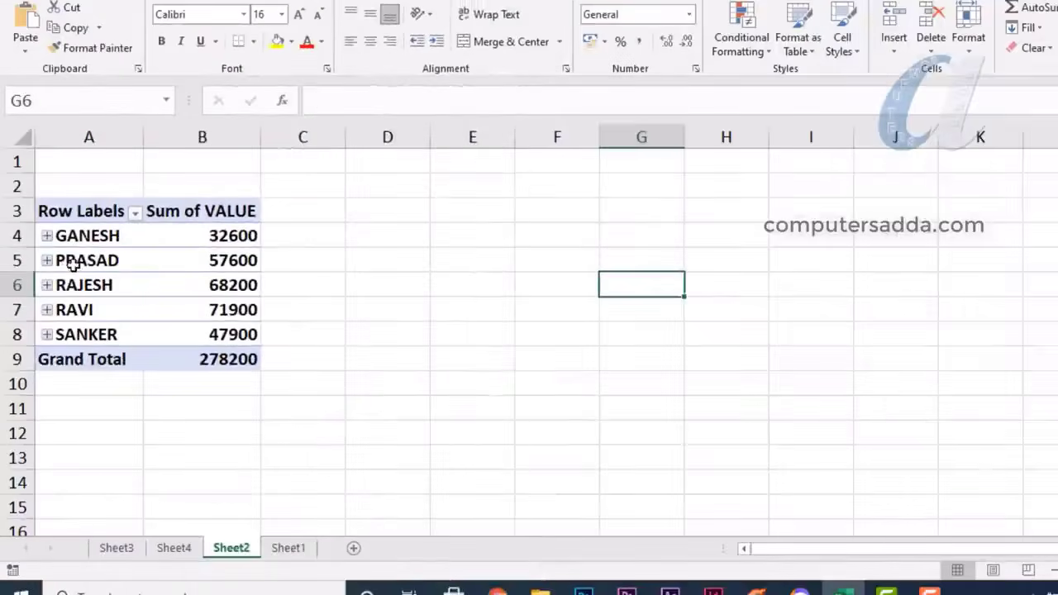
pyautogui.click(71, 260)
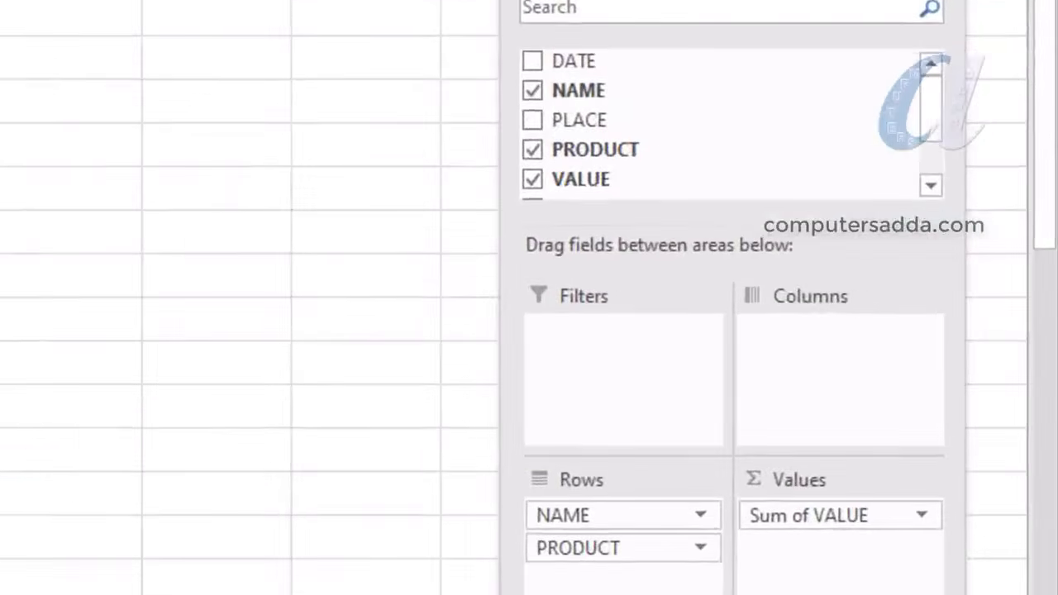
pyautogui.moveTo(564, 179); pyautogui.dragTo(593, 551)
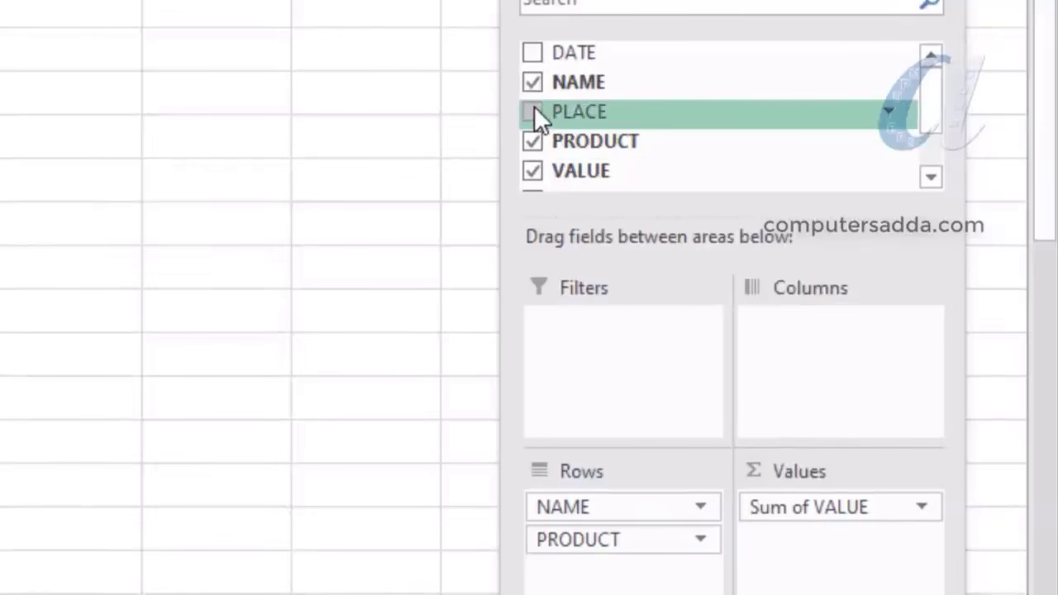
# Move PLACE into the pivot columns and expand the first three names into products
pyautogui.moveTo(534, 106); pyautogui.dragTo(794, 373)
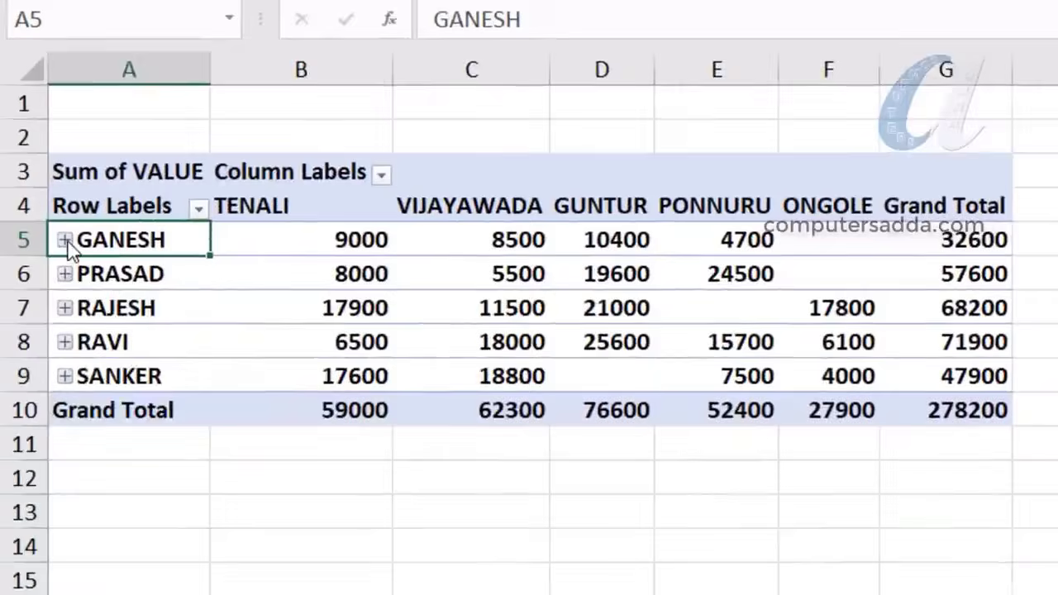
pyautogui.click(64, 240)
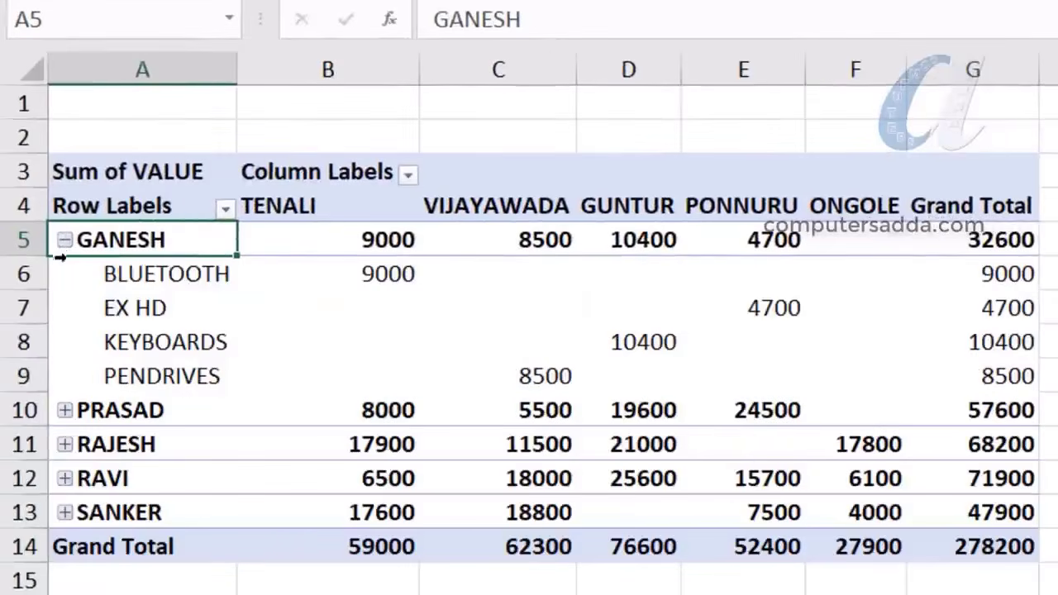
pyautogui.click(65, 410)
pyautogui.scroll(-1, 63, 420)
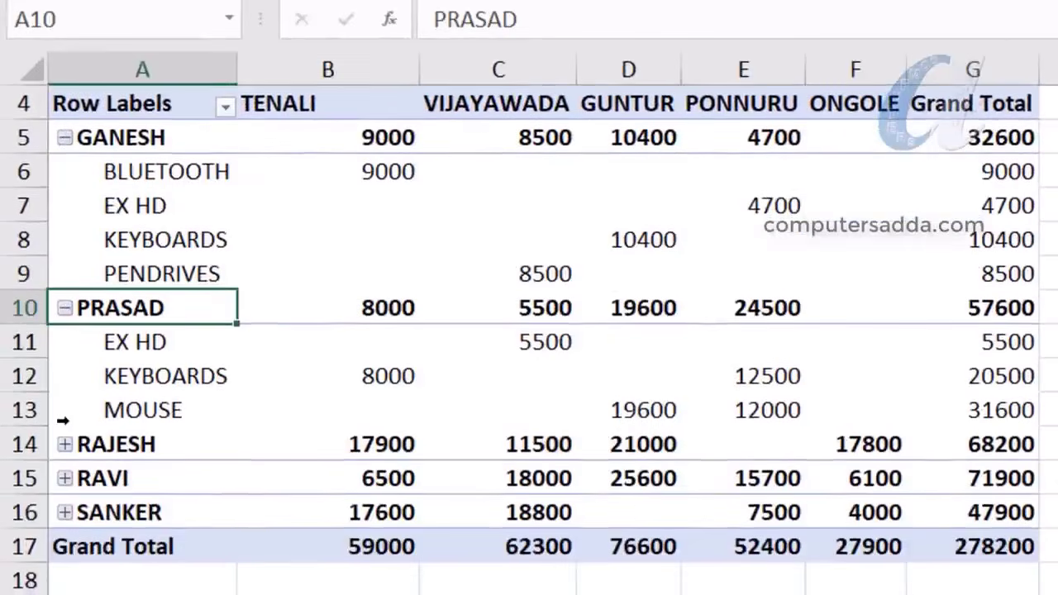
pyautogui.click(64, 444)
pyautogui.scroll(-4, 63, 479)
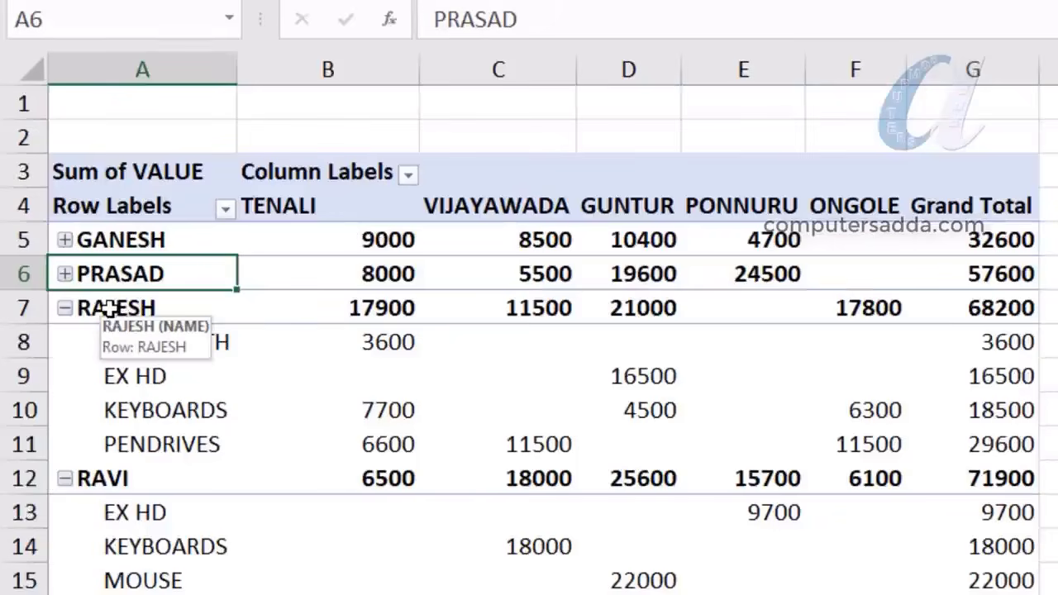
# Compare the names' grand totals, such as 68200 and 57600, by selecting labels and totals
pyautogui.click(110, 309)
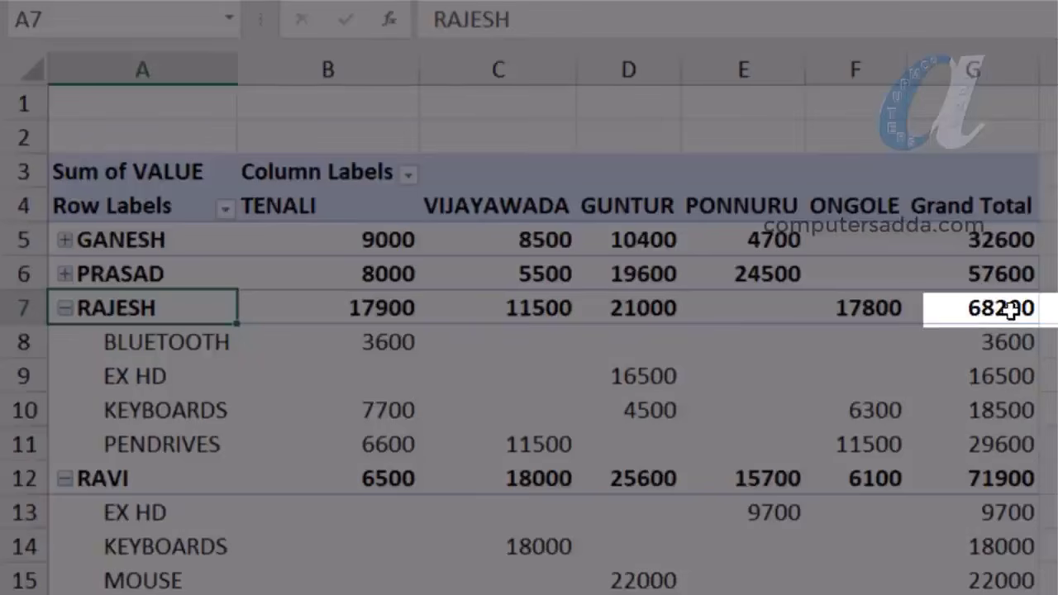
pyautogui.click(1014, 308)
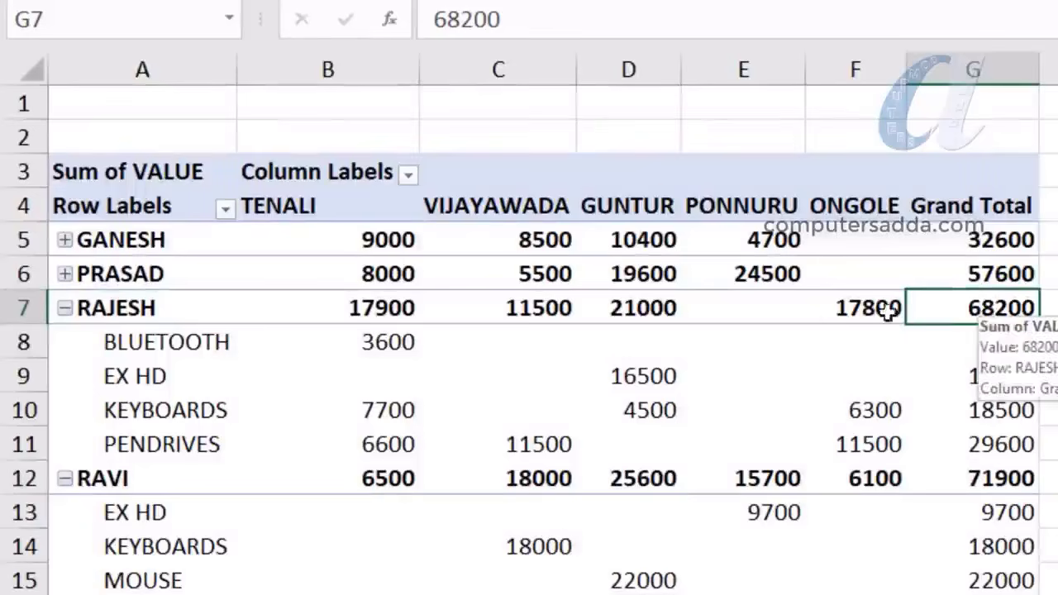
pyautogui.click(113, 279)
pyautogui.click(933, 281)
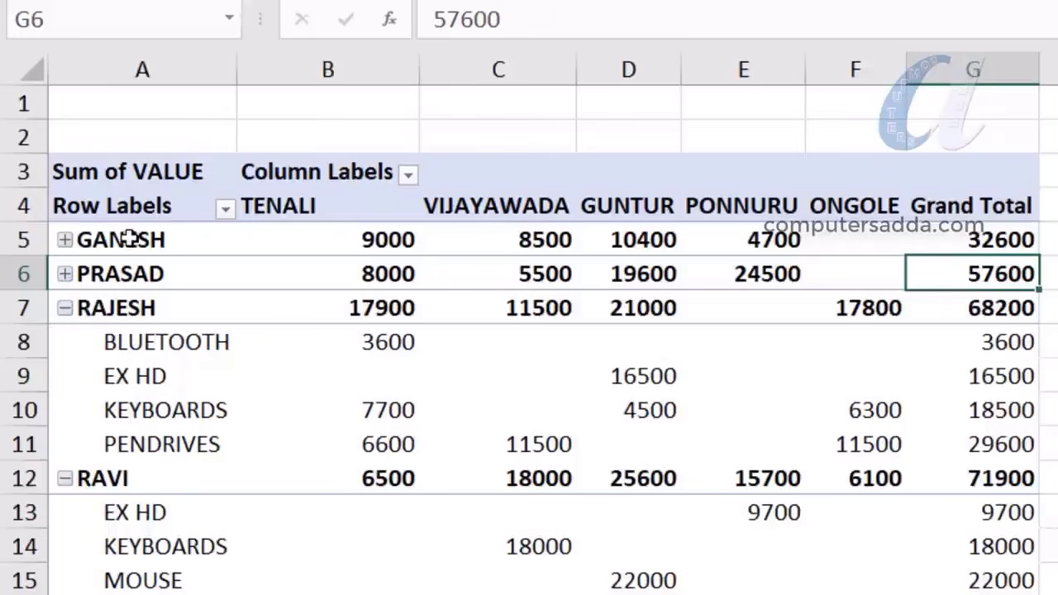
pyautogui.moveTo(128, 239); pyautogui.dragTo(113, 306)
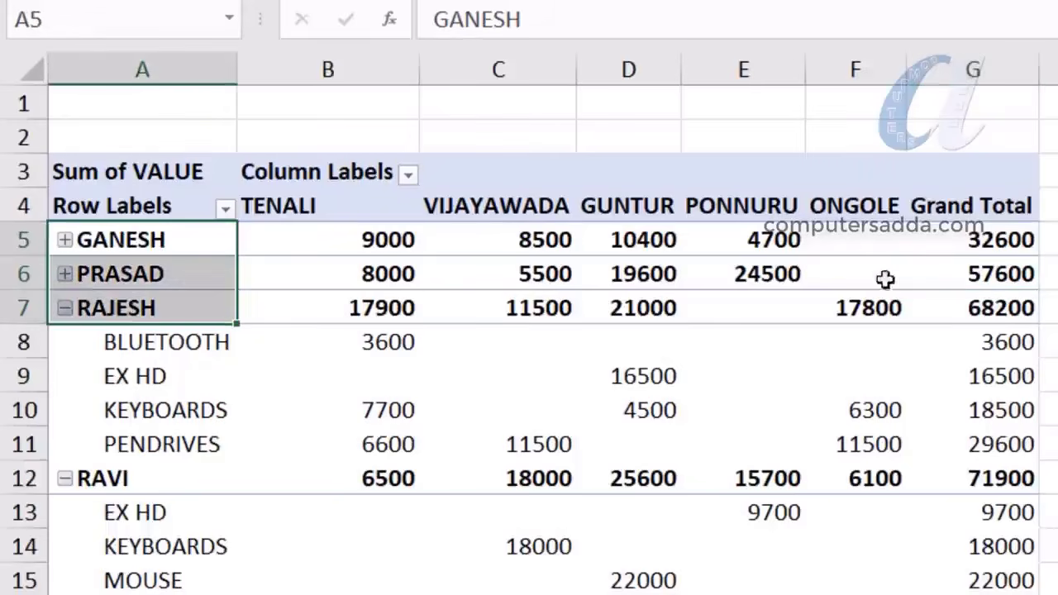
pyautogui.moveTo(982, 240); pyautogui.dragTo(975, 306)
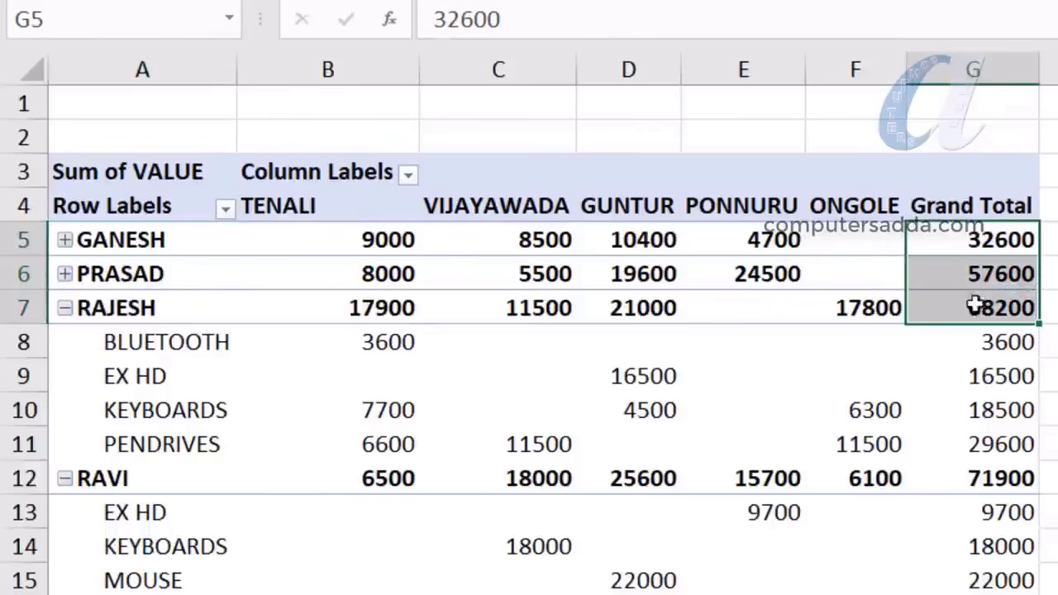
pyautogui.click(137, 307)
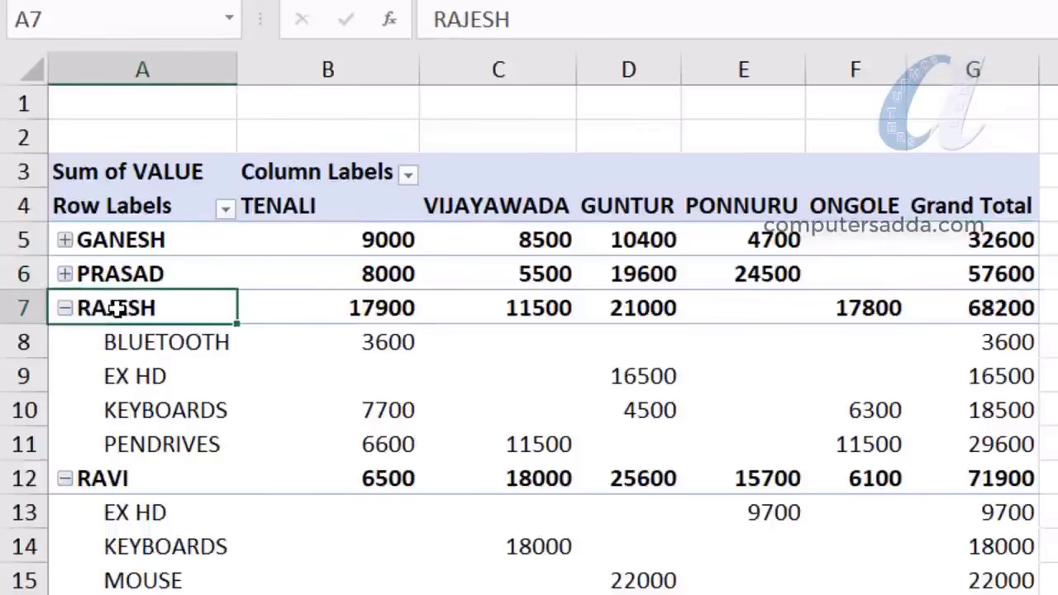
pyautogui.click(1019, 310)
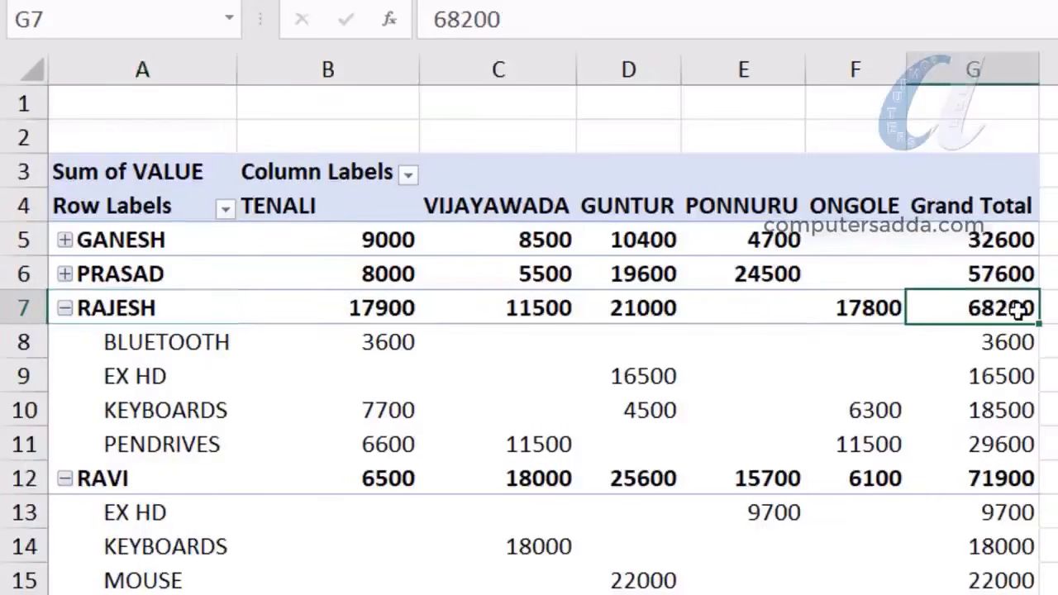
pyautogui.click(98, 307)
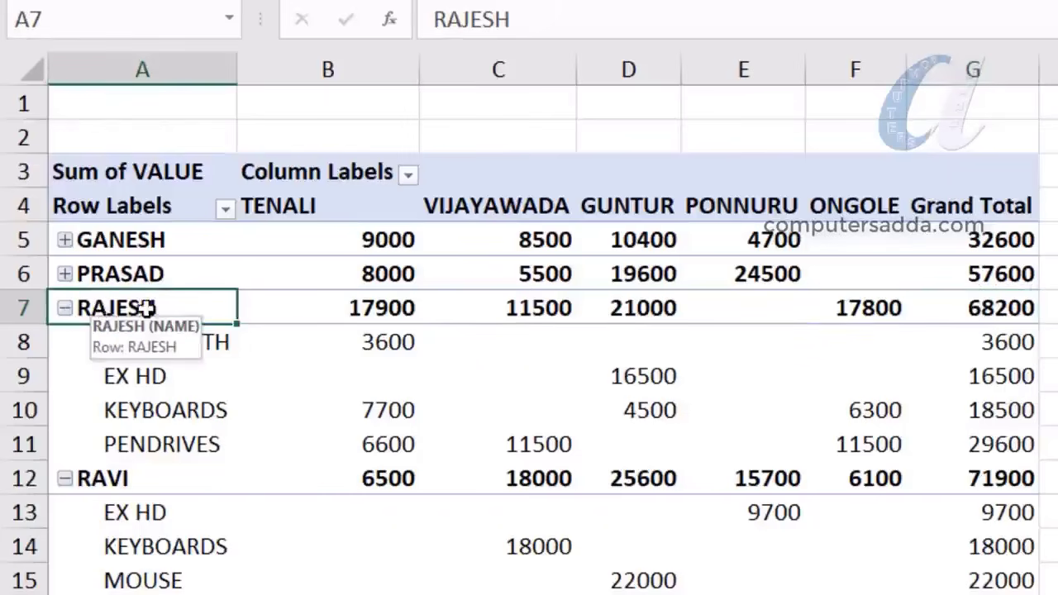
pyautogui.click(355, 310)
pyautogui.moveTo(357, 310); pyautogui.dragTo(996, 309)
pyautogui.moveTo(304, 308); pyautogui.dragTo(912, 312)
pyautogui.moveTo(324, 310); pyautogui.dragTo(851, 307)
pyautogui.click(982, 306)
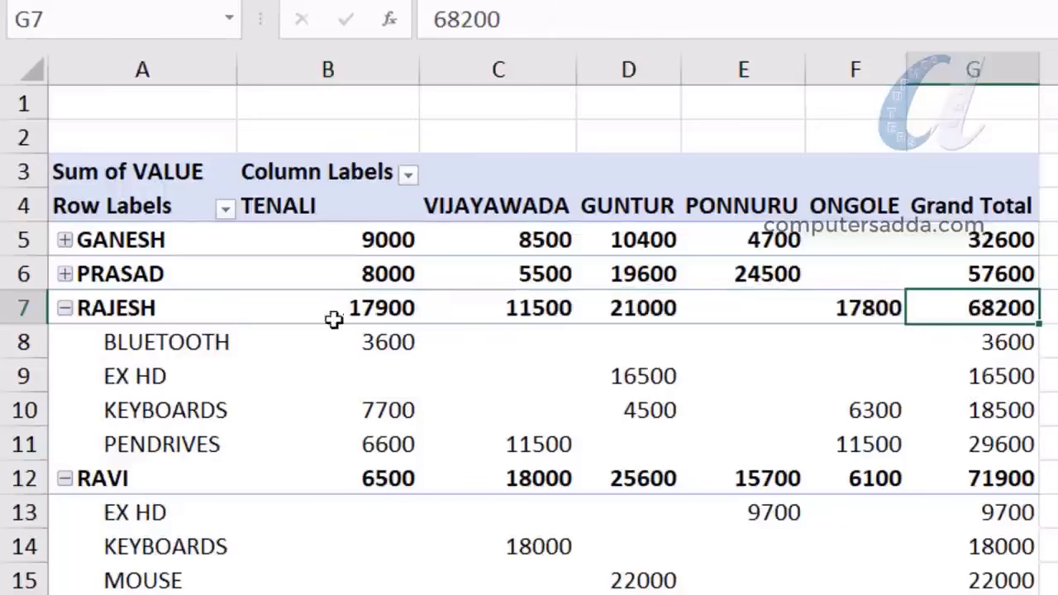
pyautogui.moveTo(299, 315); pyautogui.dragTo(864, 317)
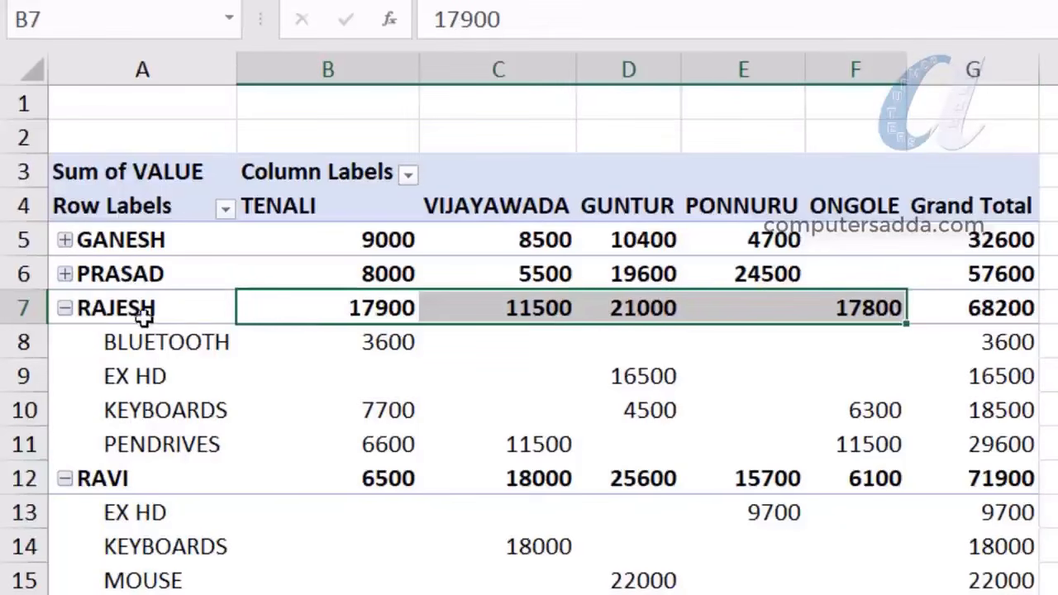
pyautogui.moveTo(177, 350); pyautogui.dragTo(260, 435)
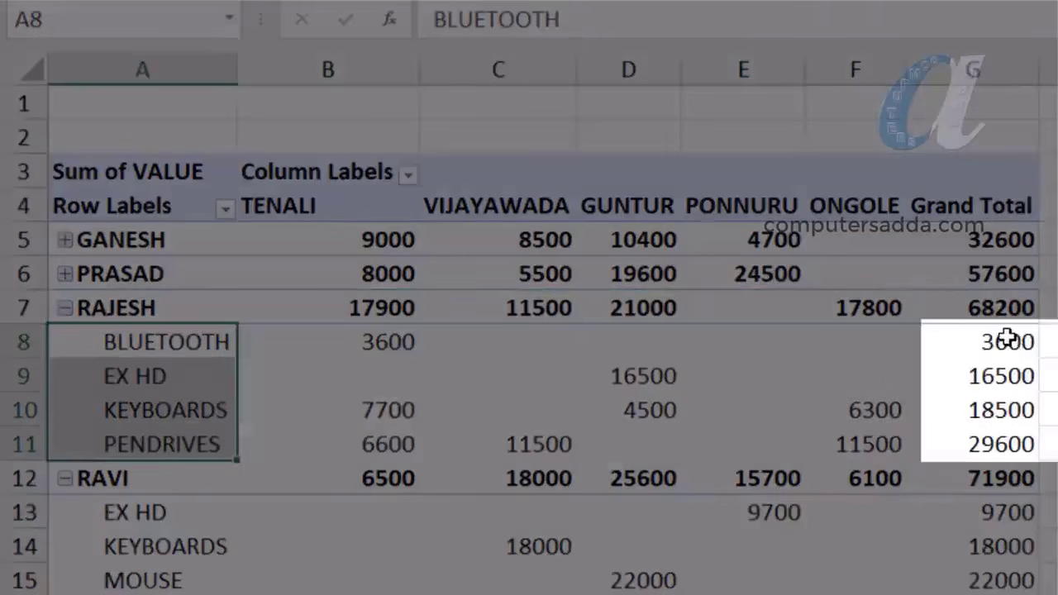
pyautogui.moveTo(1008, 349); pyautogui.dragTo(992, 435)
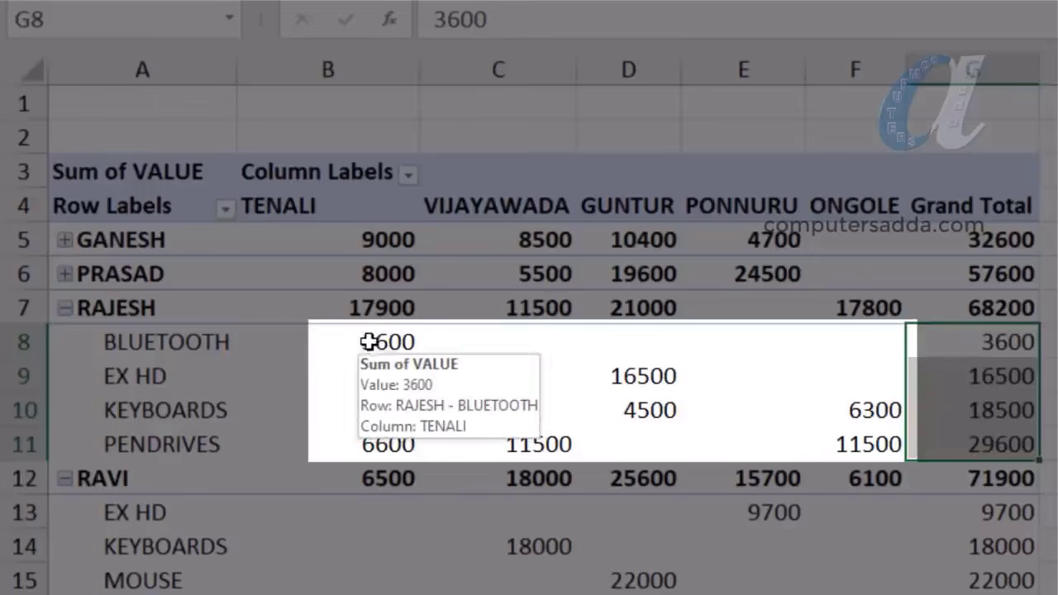
pyautogui.moveTo(366, 342); pyautogui.dragTo(870, 443)
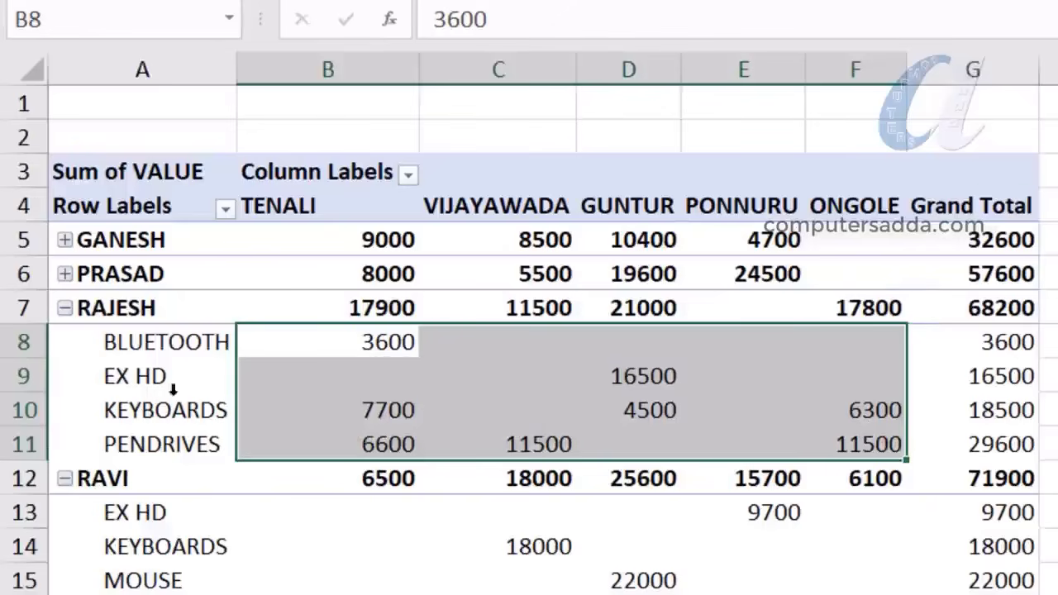
pyautogui.click(373, 374)
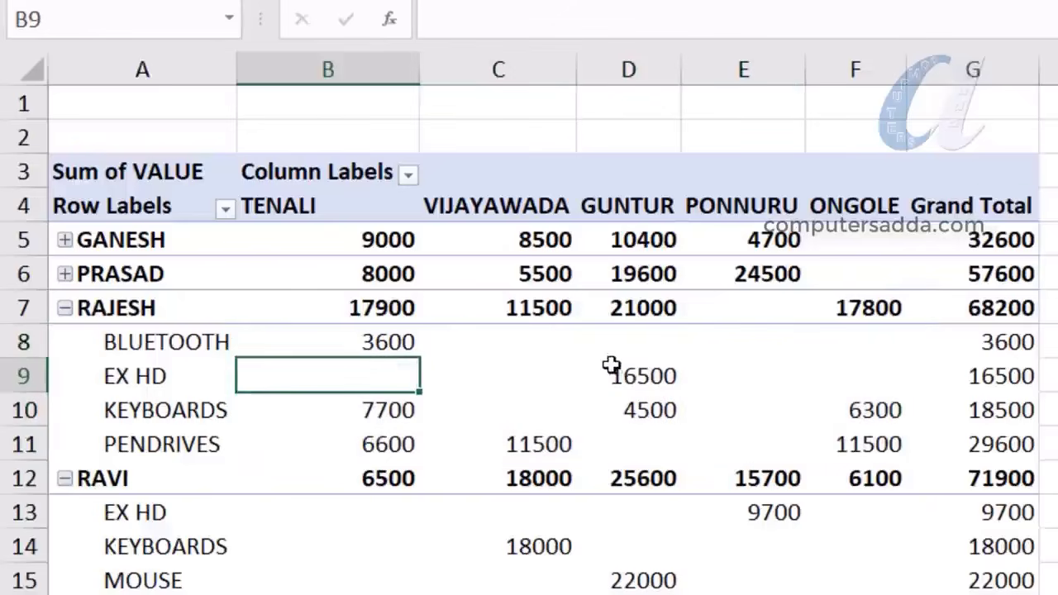
pyautogui.click(647, 378)
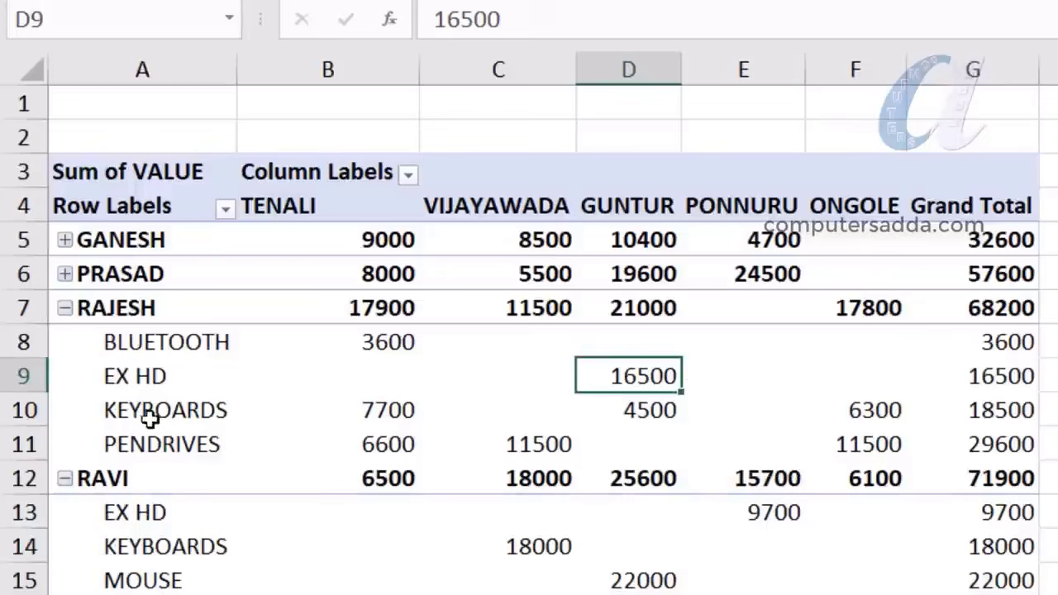
pyautogui.click(149, 418)
pyautogui.click(653, 413)
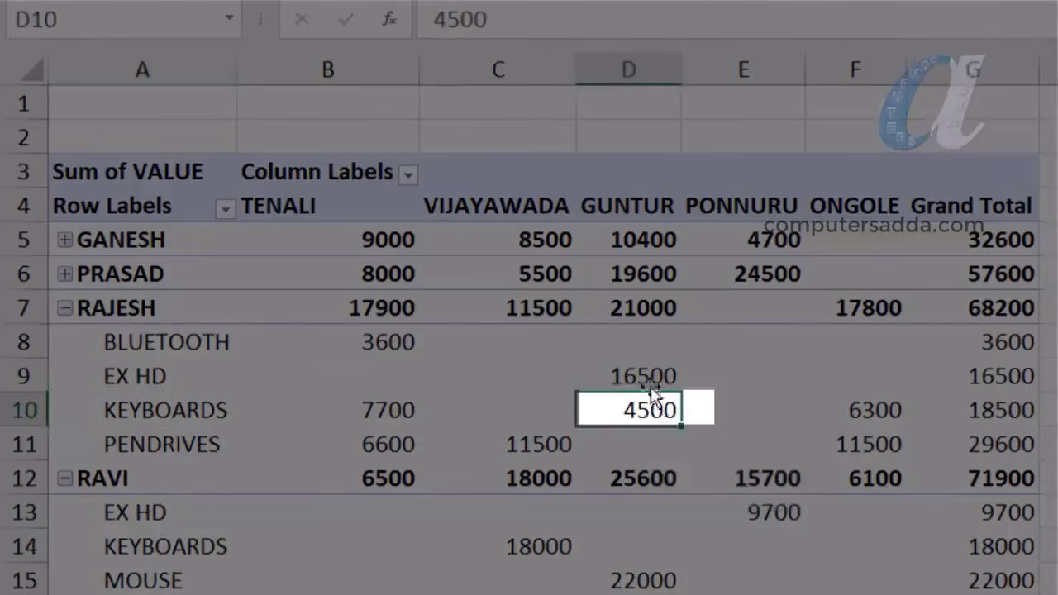
pyautogui.moveTo(649, 376); pyautogui.dragTo(653, 411)
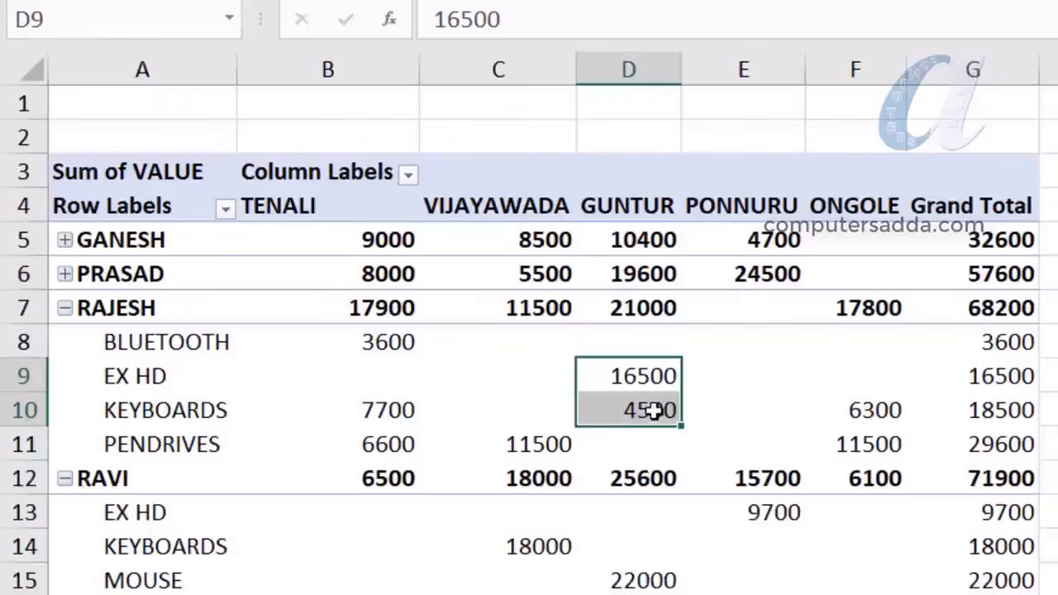
pyautogui.click(653, 310)
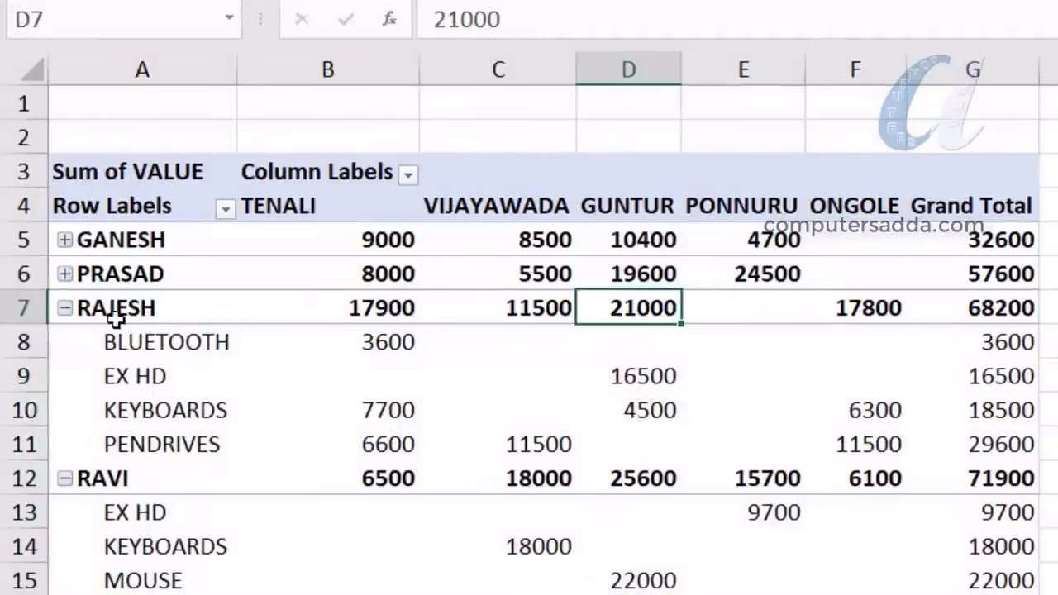
pyautogui.click(114, 313)
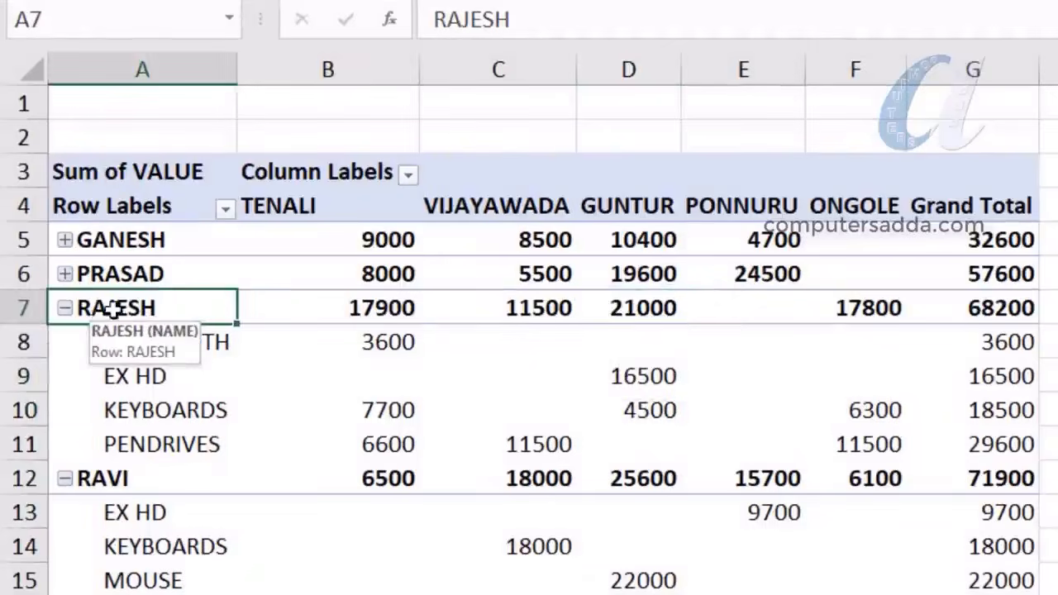
pyautogui.click(637, 207)
pyautogui.click(633, 306)
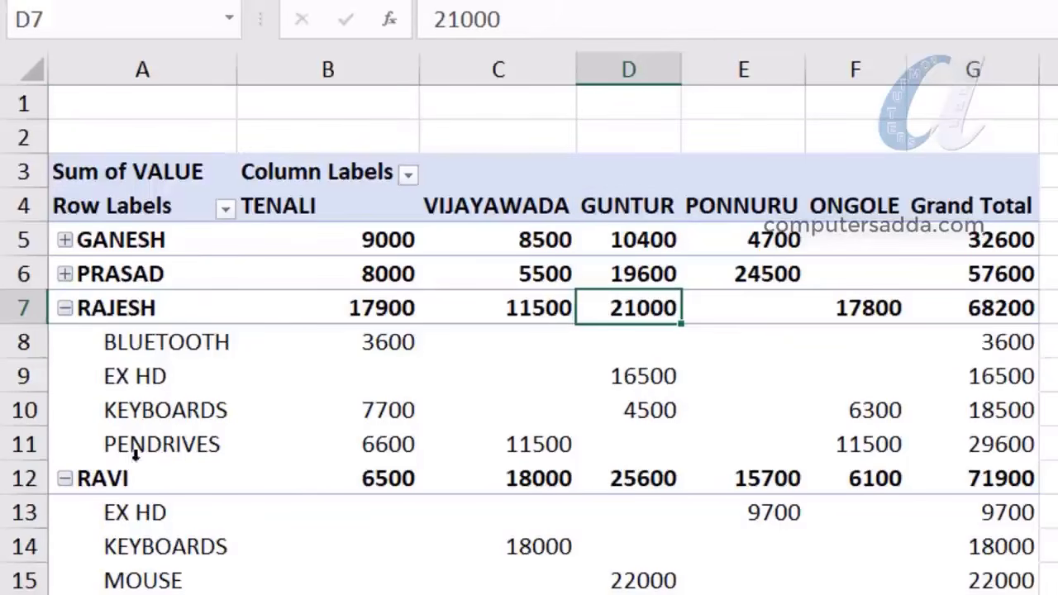
pyautogui.click(385, 450)
pyautogui.click(545, 445)
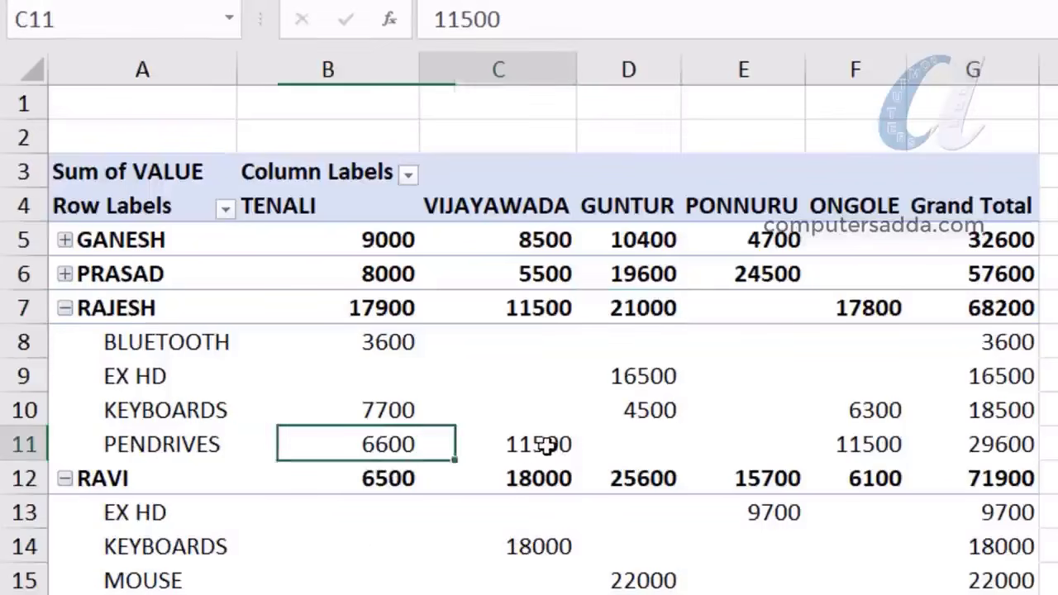
pyautogui.click(850, 444)
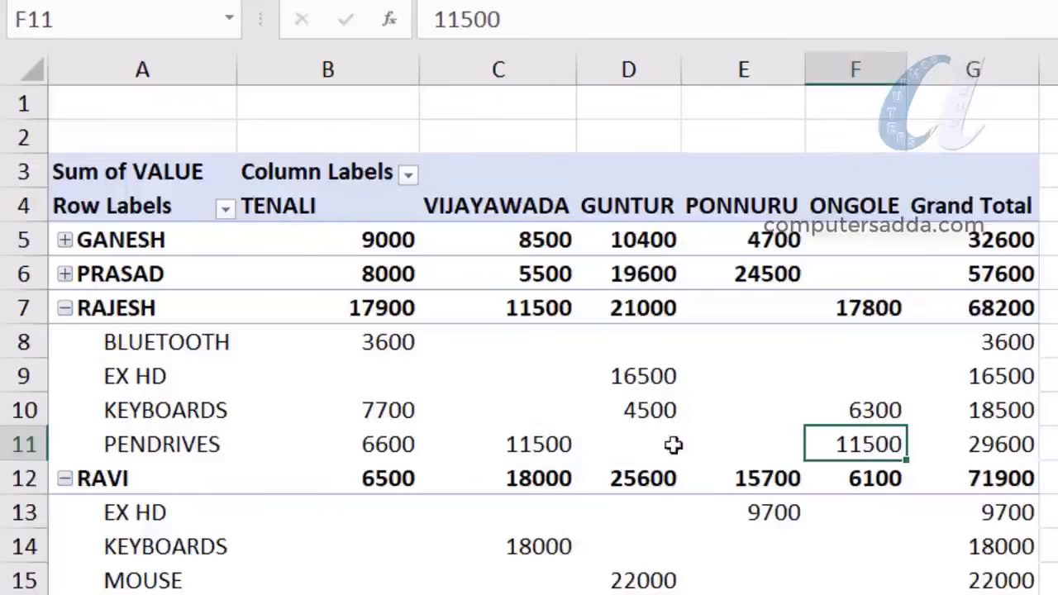
pyautogui.moveTo(365, 447); pyautogui.dragTo(910, 447)
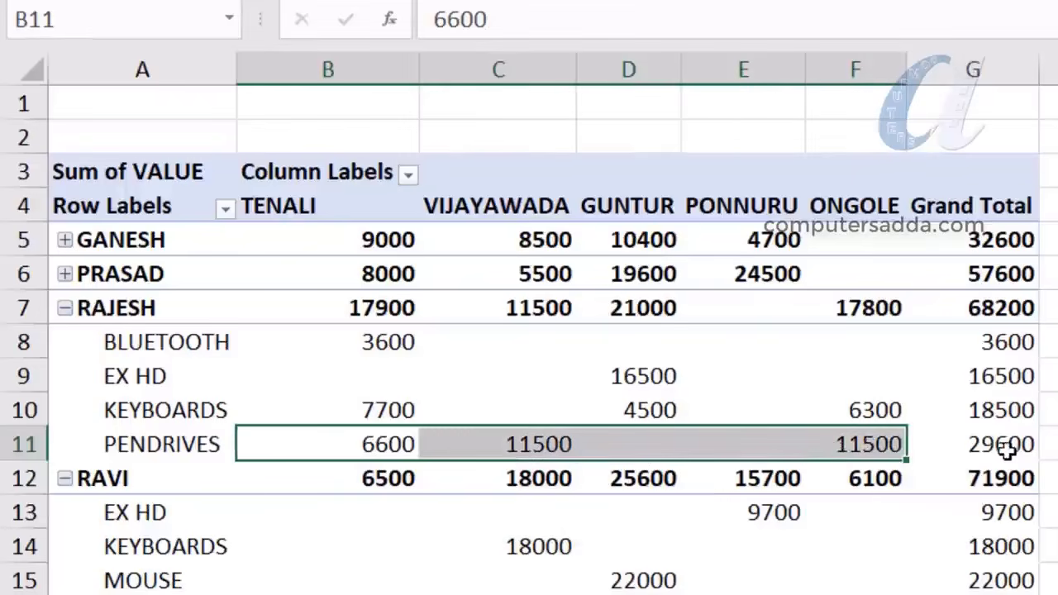
pyautogui.click(1013, 447)
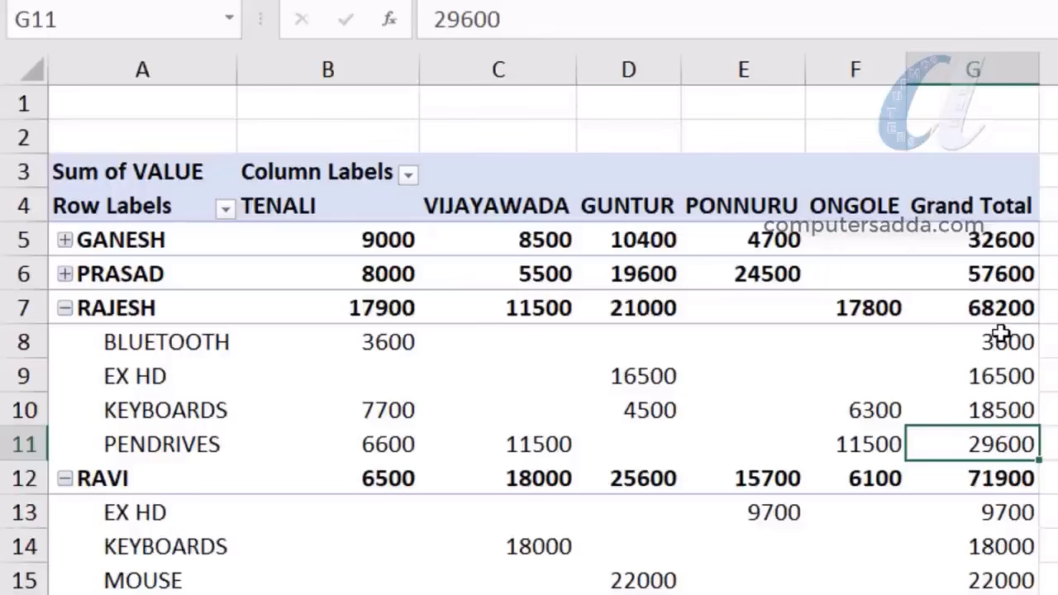
pyautogui.moveTo(1000, 334); pyautogui.dragTo(1000, 446)
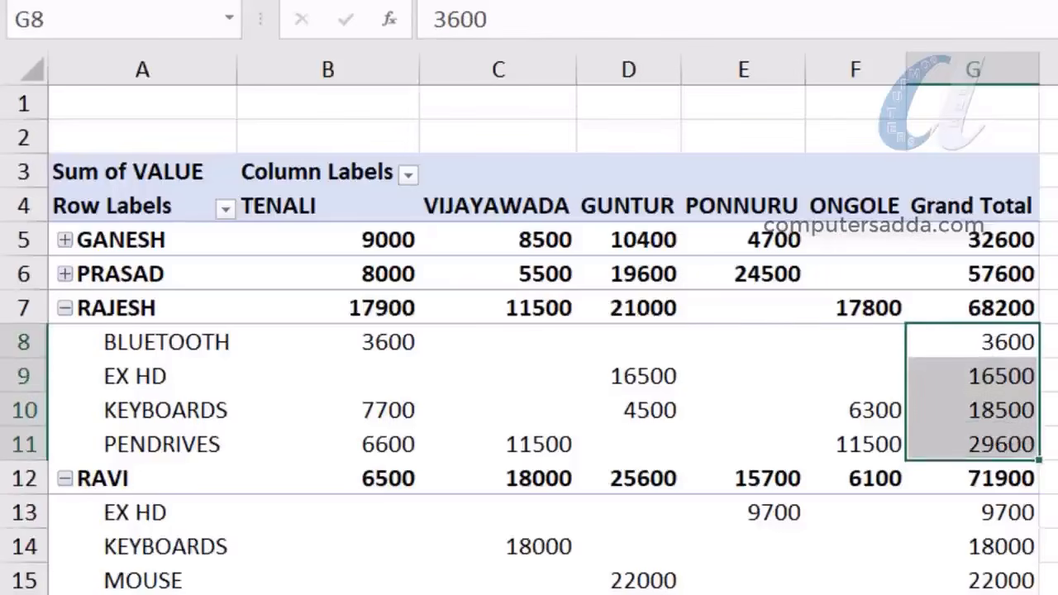
# Make RAJESH's product Grand Totals red and bold
pyautogui.click(612, 2)
pyautogui.hotkey('ctrl', 'b')
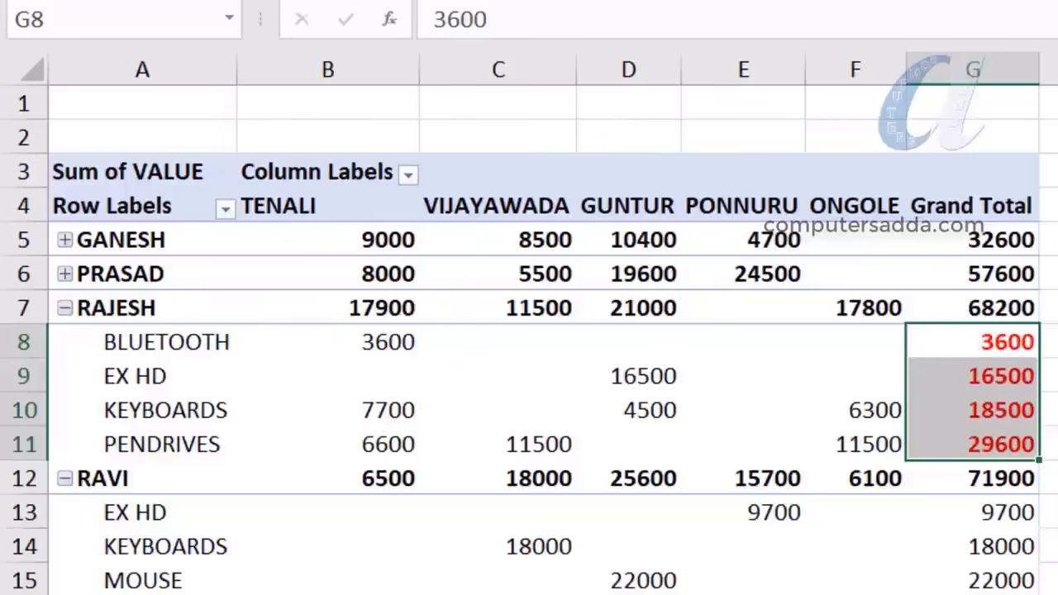
pyautogui.press('Right')
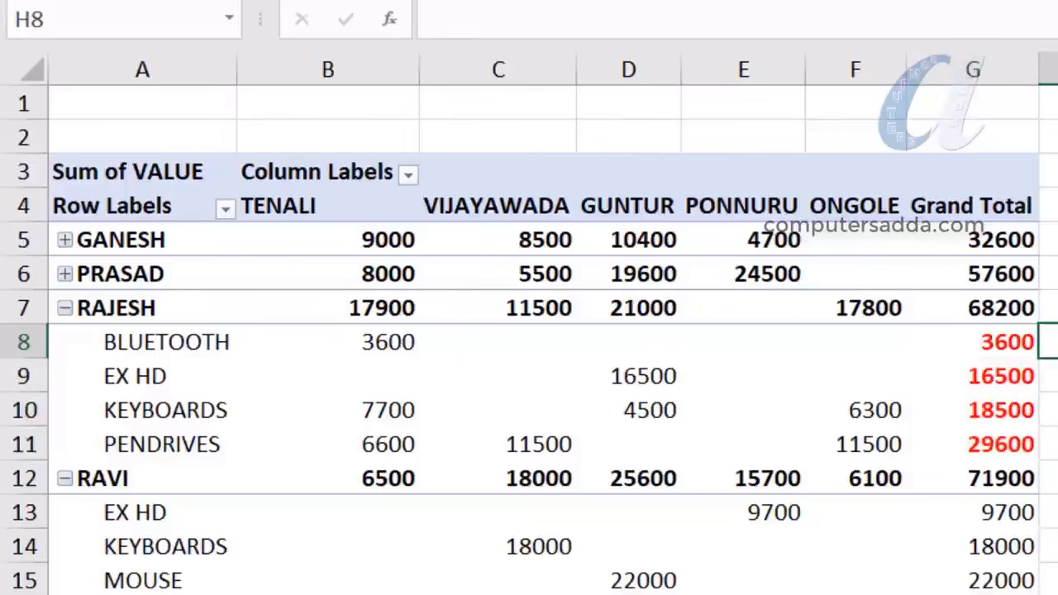
pyautogui.click(992, 403)
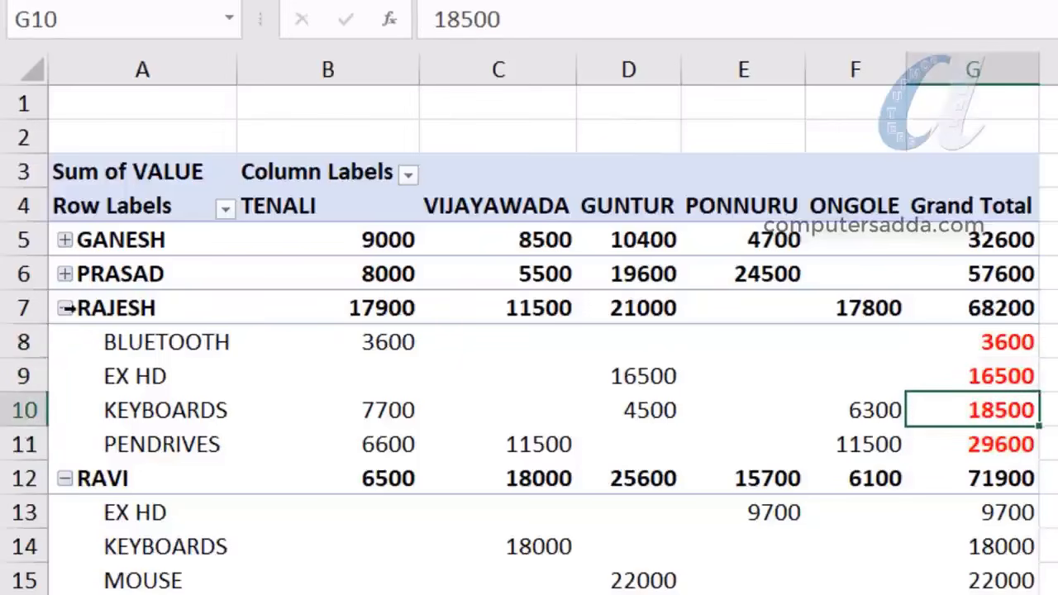
# Expand GANESH and review his product values by city, totalling 32600
pyautogui.click(66, 241)
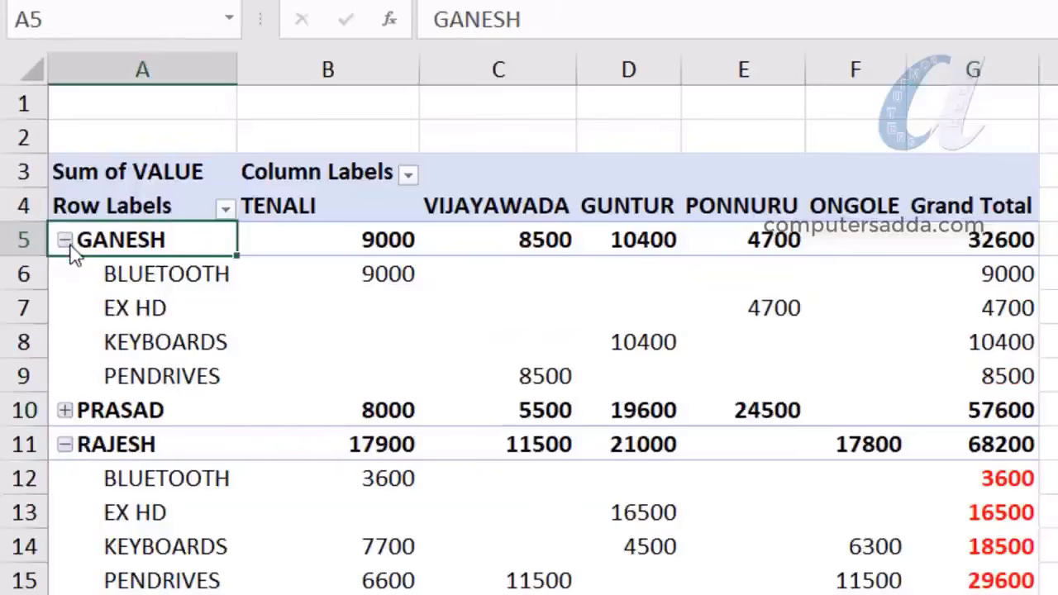
pyautogui.moveTo(417, 276); pyautogui.dragTo(850, 379)
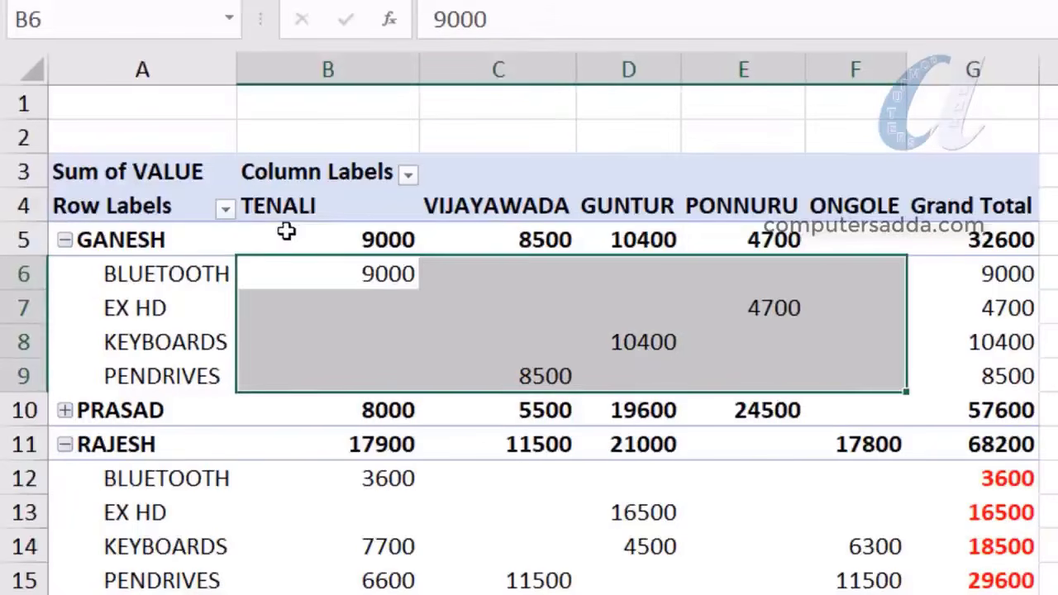
pyautogui.moveTo(284, 240); pyautogui.dragTo(876, 240)
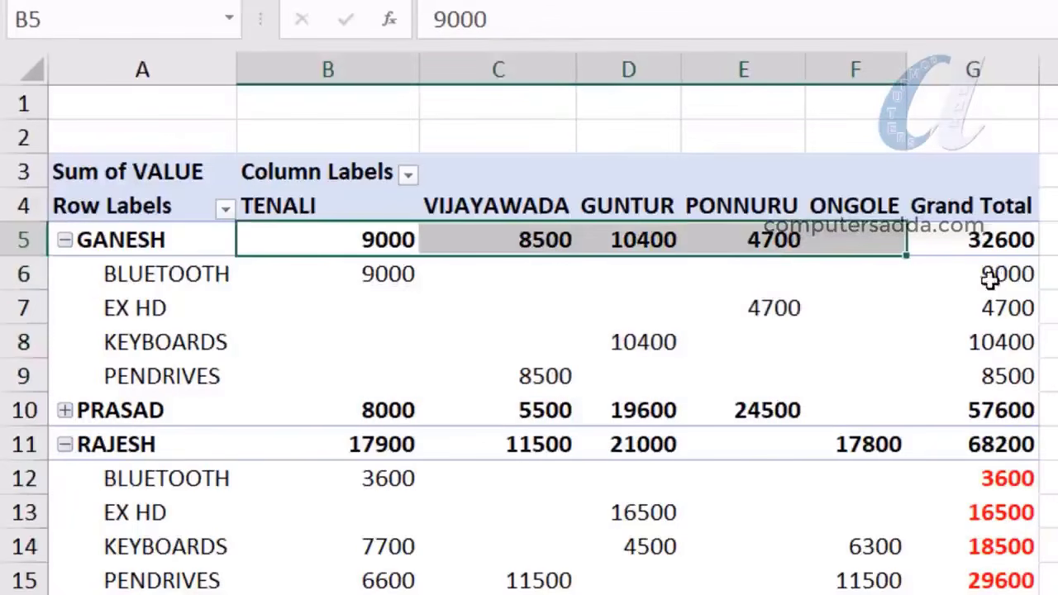
pyautogui.moveTo(990, 281); pyautogui.dragTo(1002, 378)
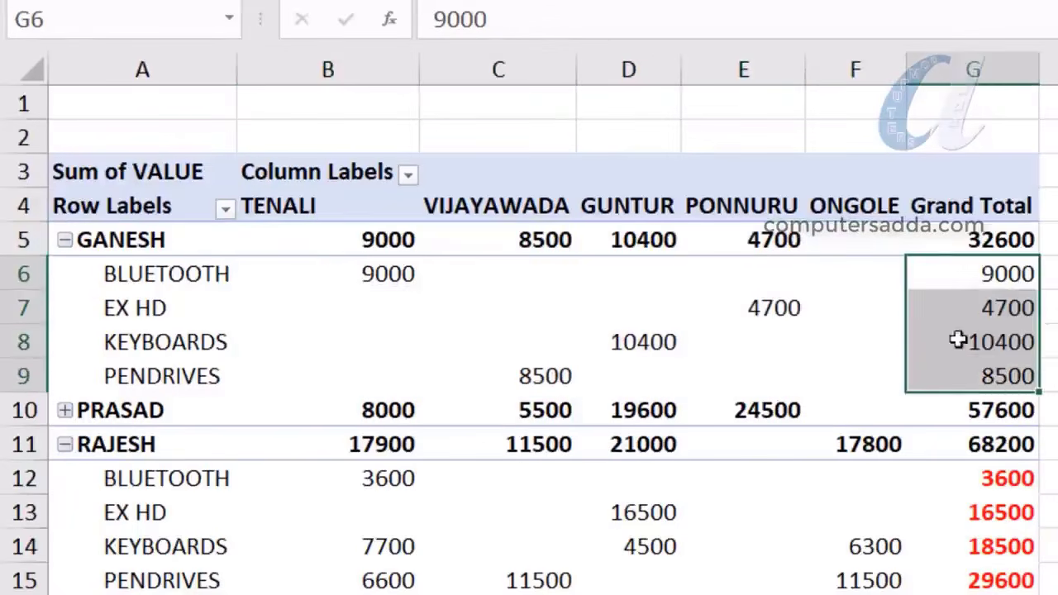
pyautogui.click(994, 239)
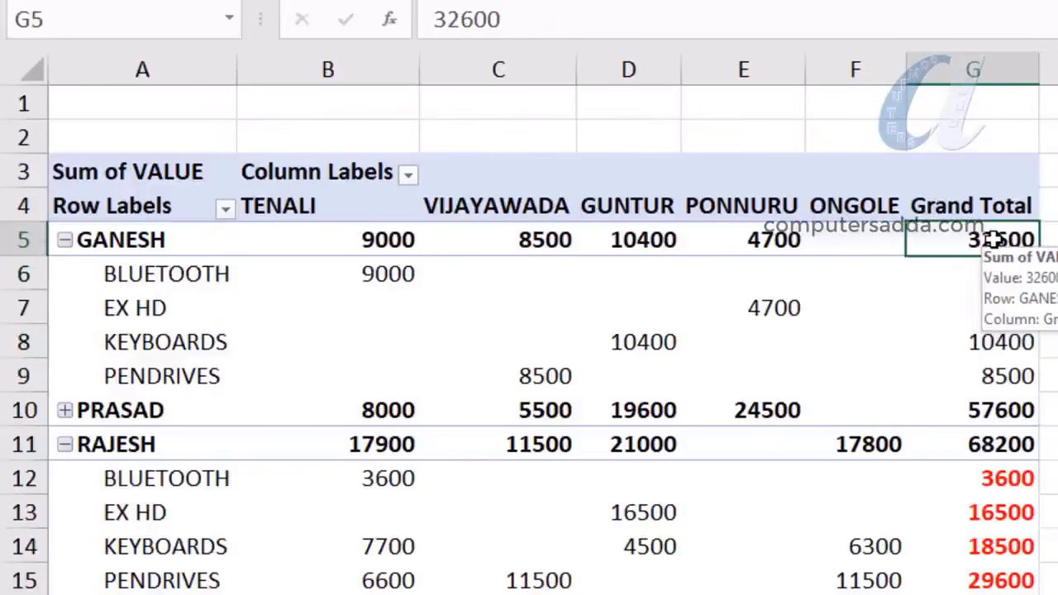
pyautogui.scroll(-8, 461, 224)
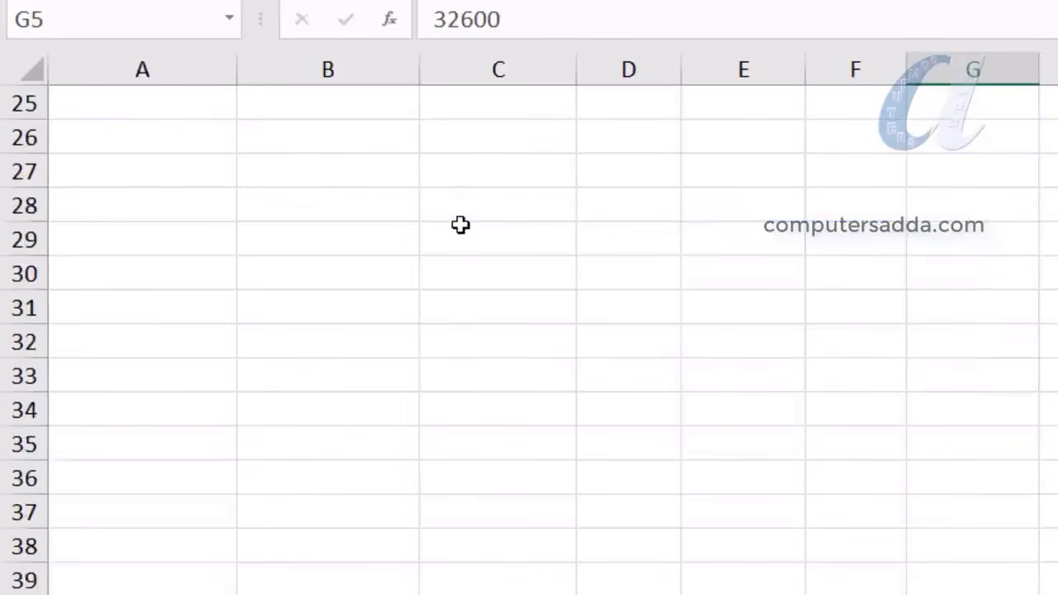
pyautogui.scroll(4, 463, 223)
pyautogui.click(1004, 413)
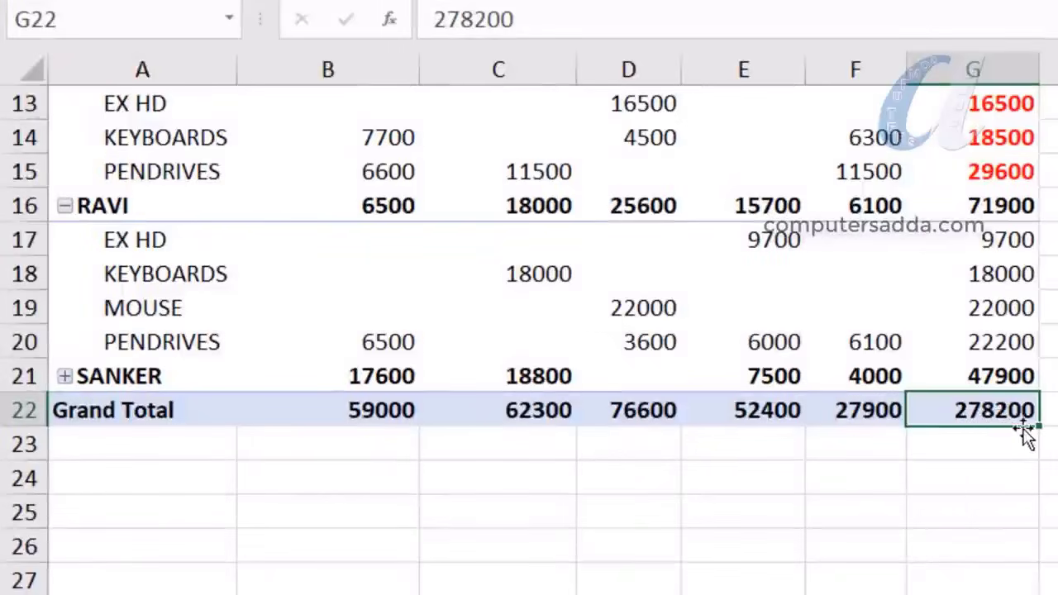
pyautogui.scroll(4, 893, 422)
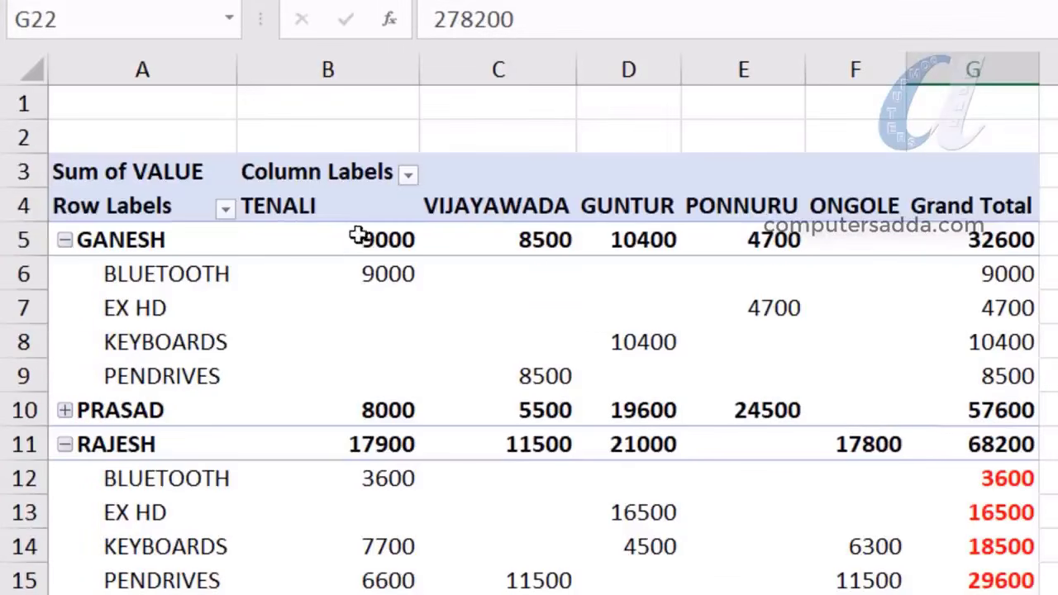
pyautogui.moveTo(357, 238); pyautogui.dragTo(339, 579)
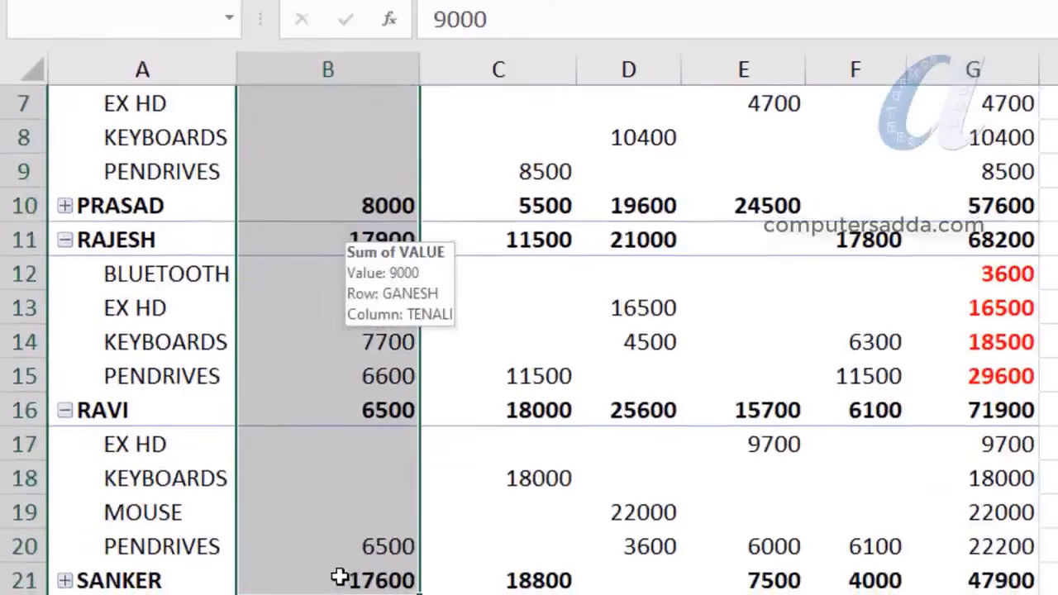
pyautogui.scroll(-2, 339, 579)
pyautogui.click(334, 409)
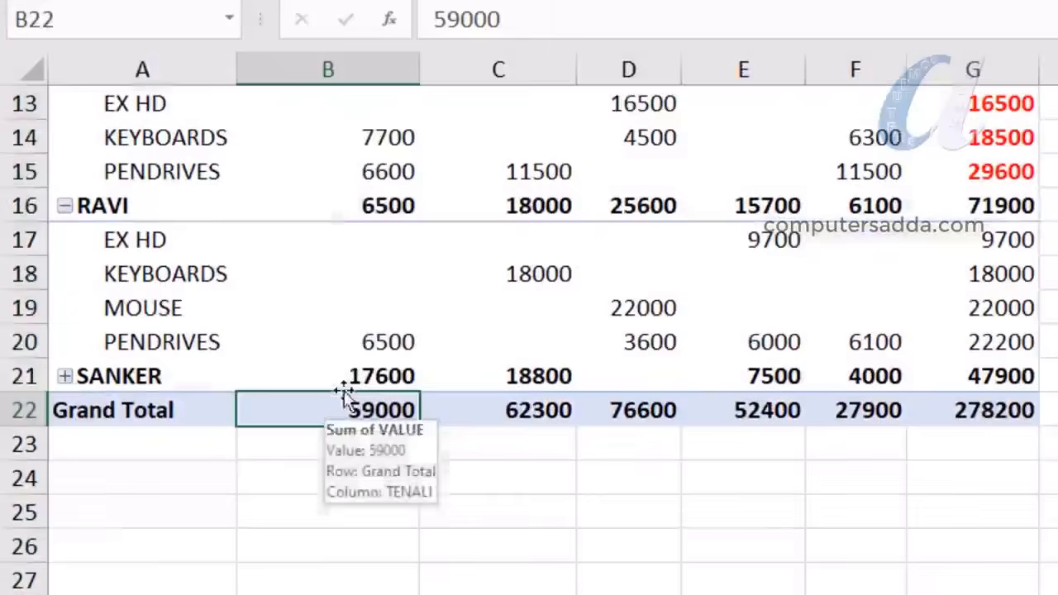
pyautogui.scroll(4, 621, 284)
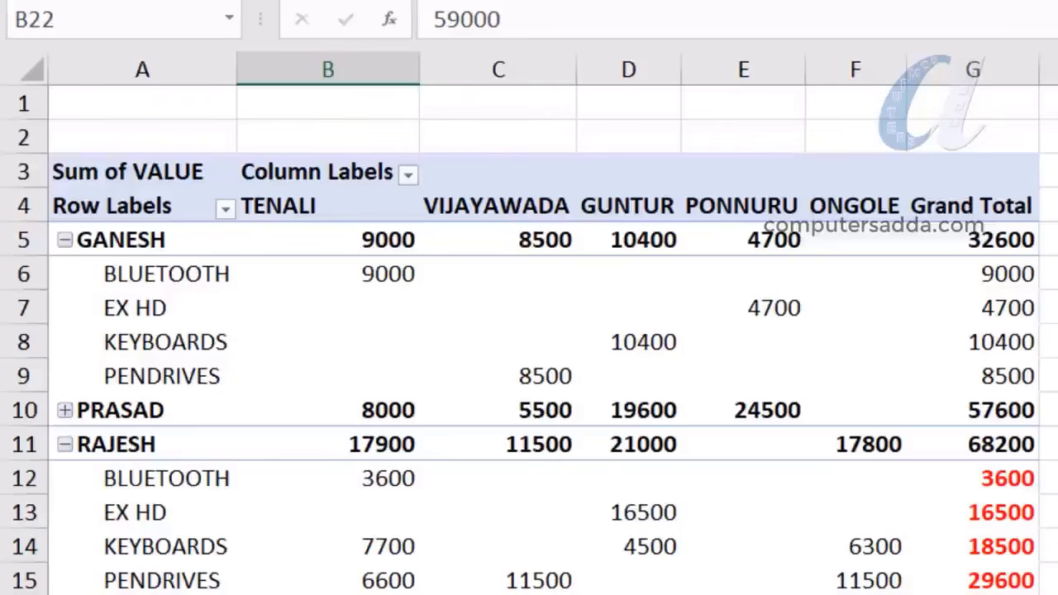
pyautogui.scroll(-5, 388, 333)
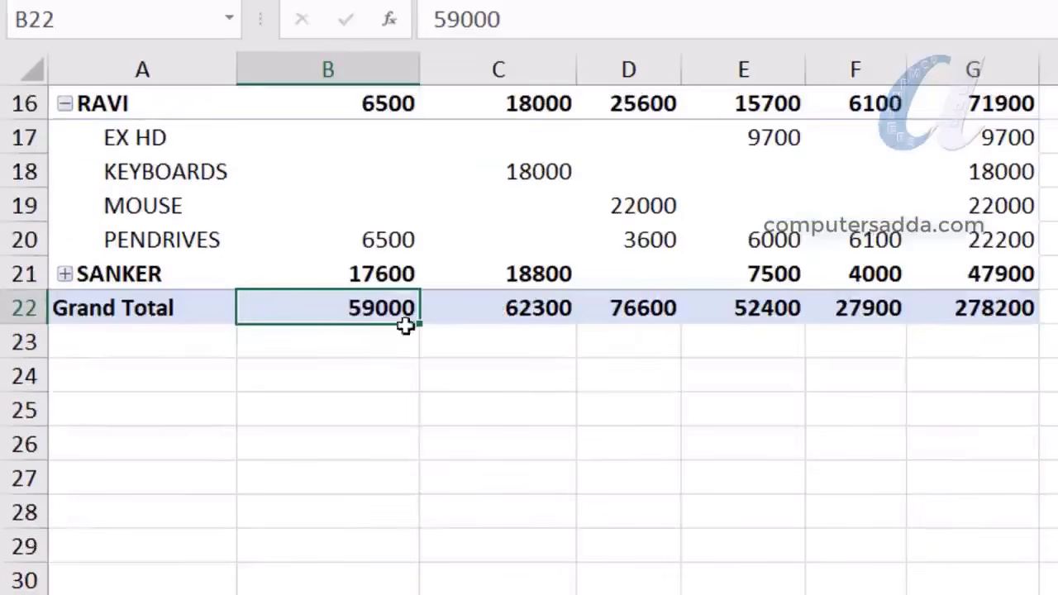
pyautogui.scroll(5, 529, 233)
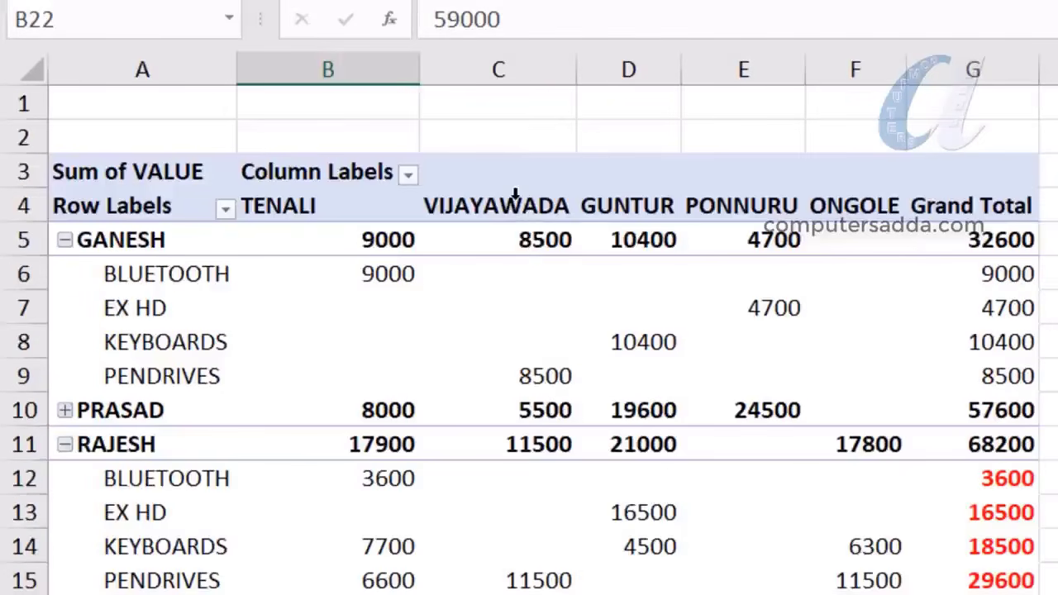
pyautogui.scroll(-6, 513, 214)
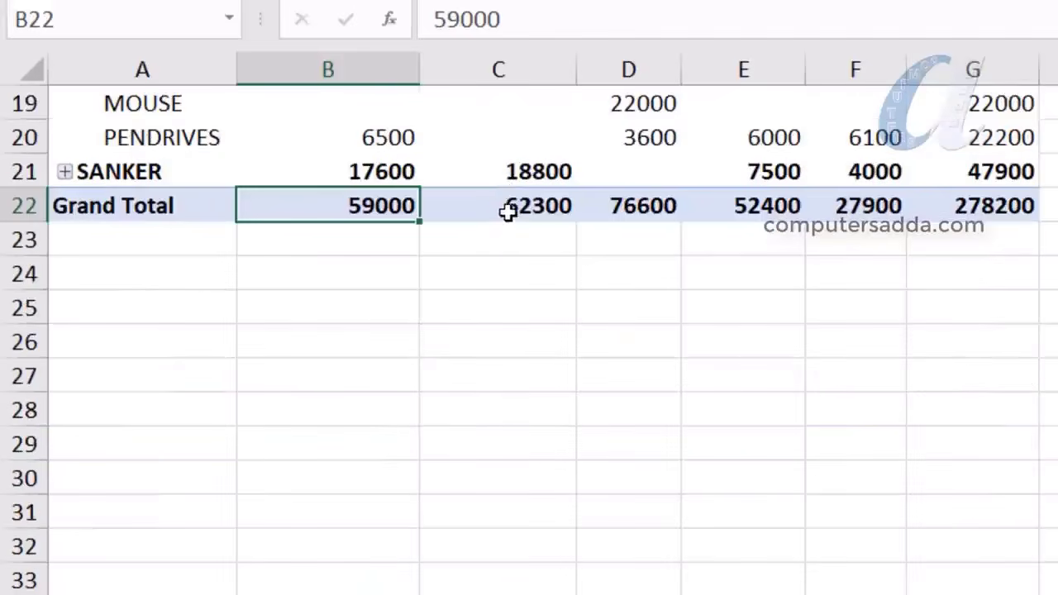
pyautogui.click(508, 212)
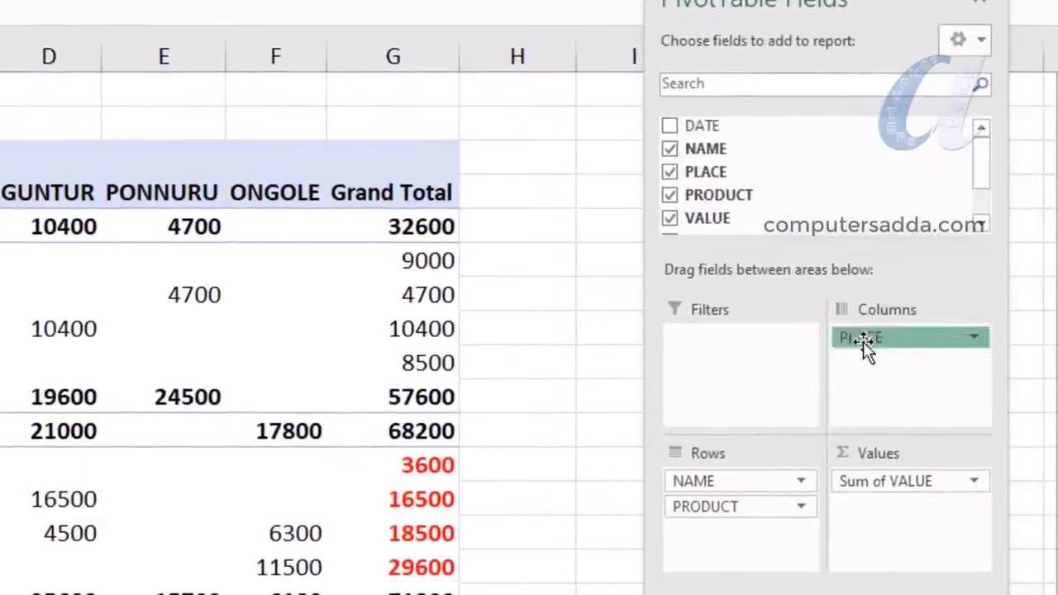
# Move the PLACE field from the column fields into the rows, below PRODUCT
pyautogui.moveTo(863, 341); pyautogui.dragTo(779, 498)
pyautogui.moveTo(718, 532); pyautogui.dragTo(894, 337)
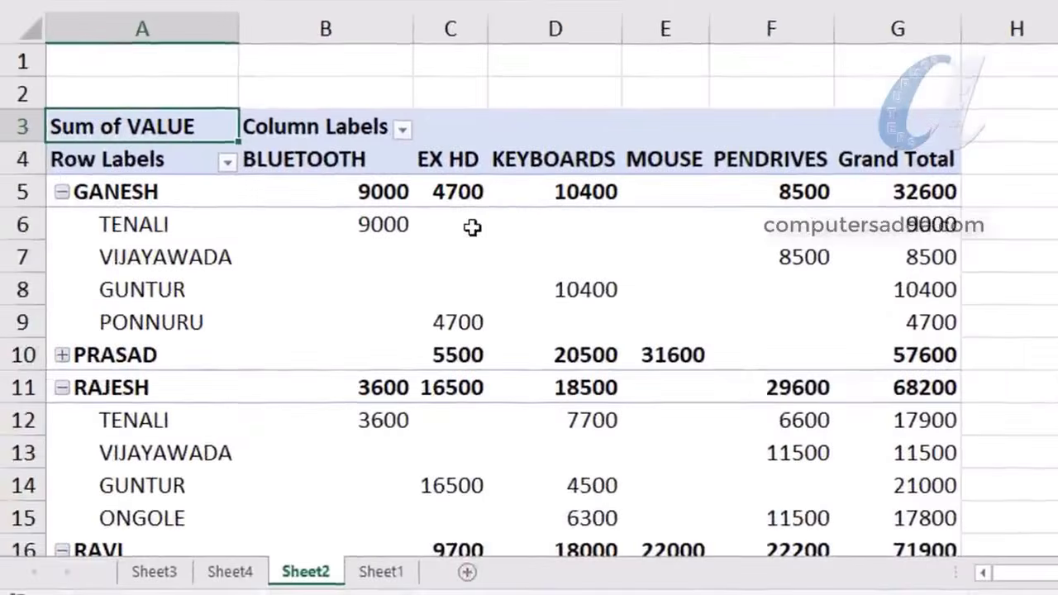
pyautogui.scroll(-1, 472, 227)
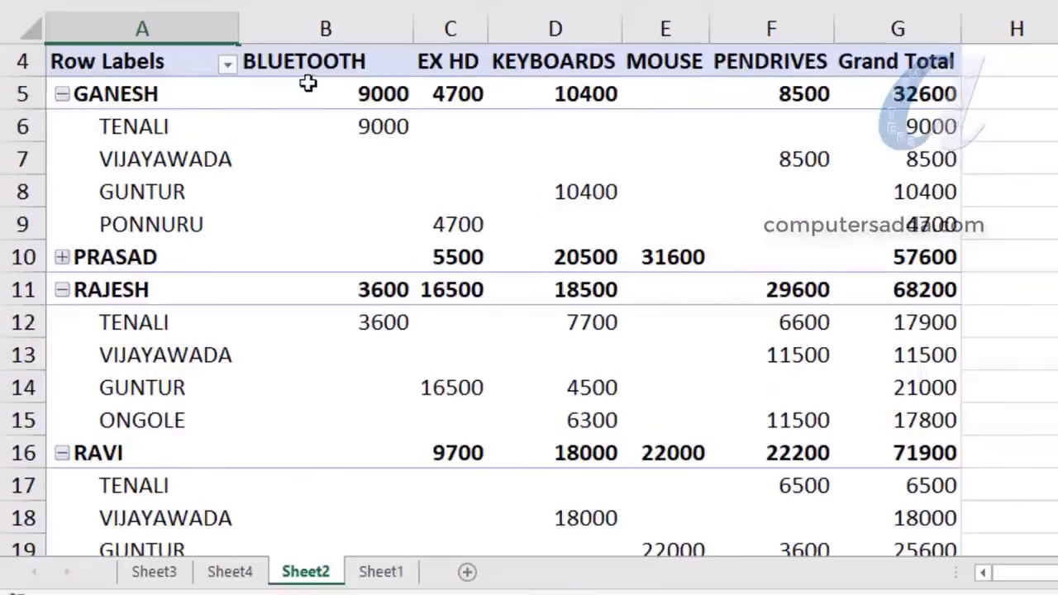
pyautogui.moveTo(336, 88); pyautogui.dragTo(323, 451)
pyautogui.scroll(-4, 314, 437)
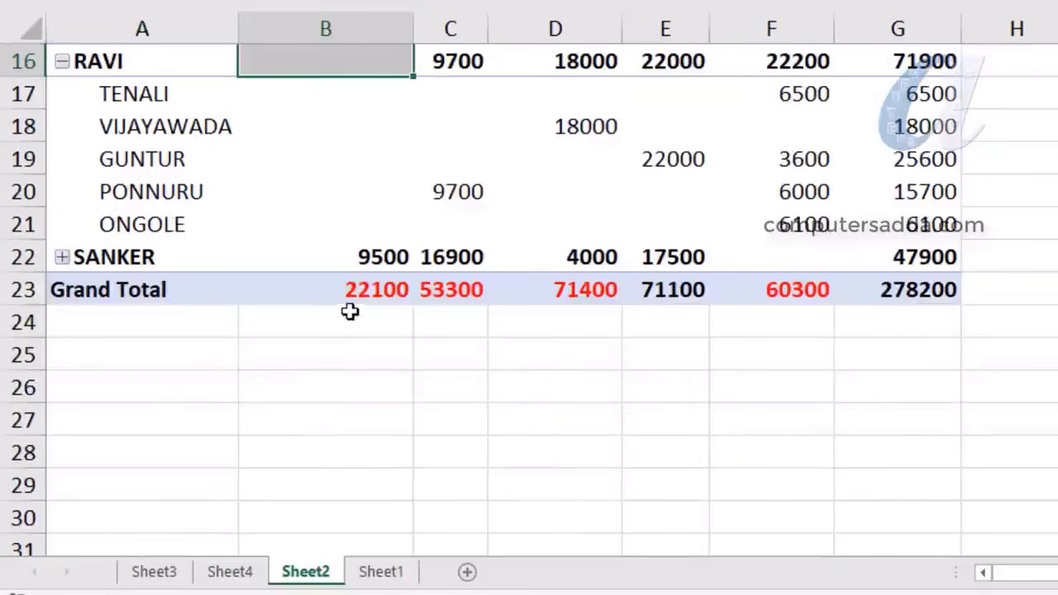
# Check the BLUETOOTH grand total of 22100, then collapse the GANESH and RAJESH place groups
pyautogui.click(328, 295)
pyautogui.scroll(5, 496, 301)
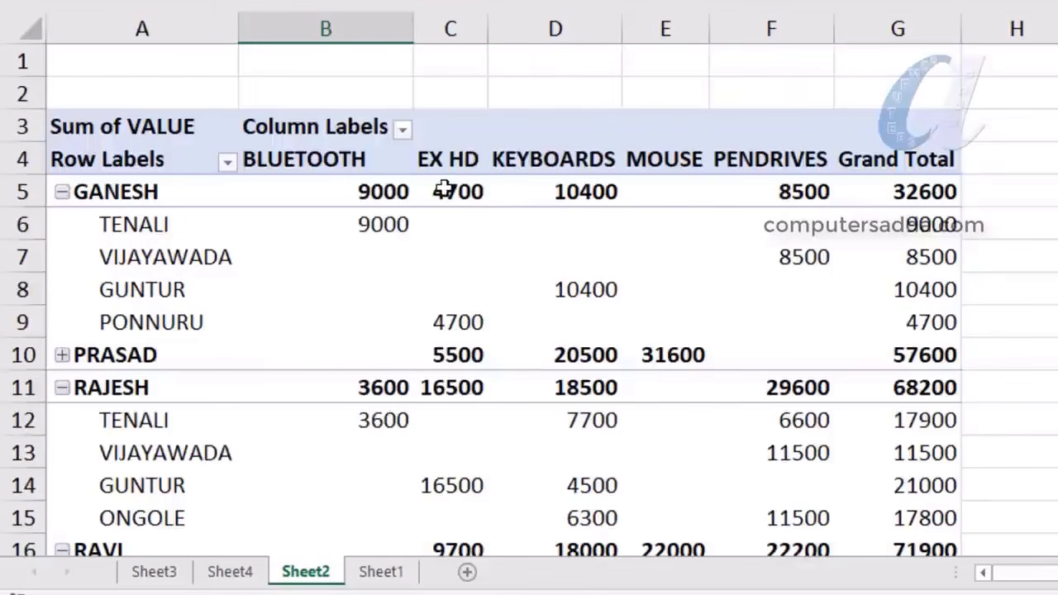
pyautogui.scroll(-6, 447, 268)
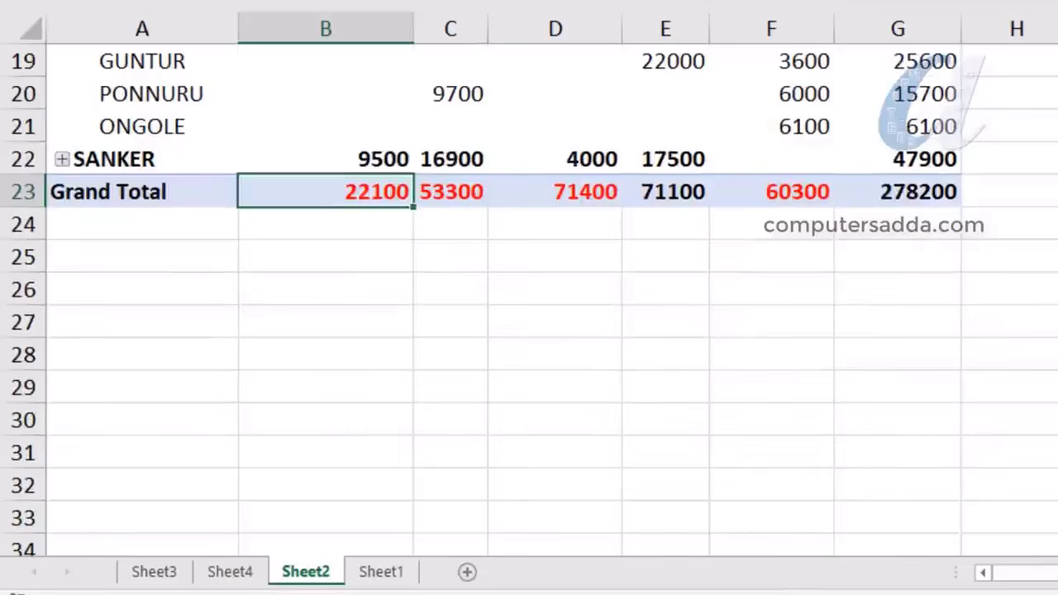
pyautogui.scroll(6, 76, 253)
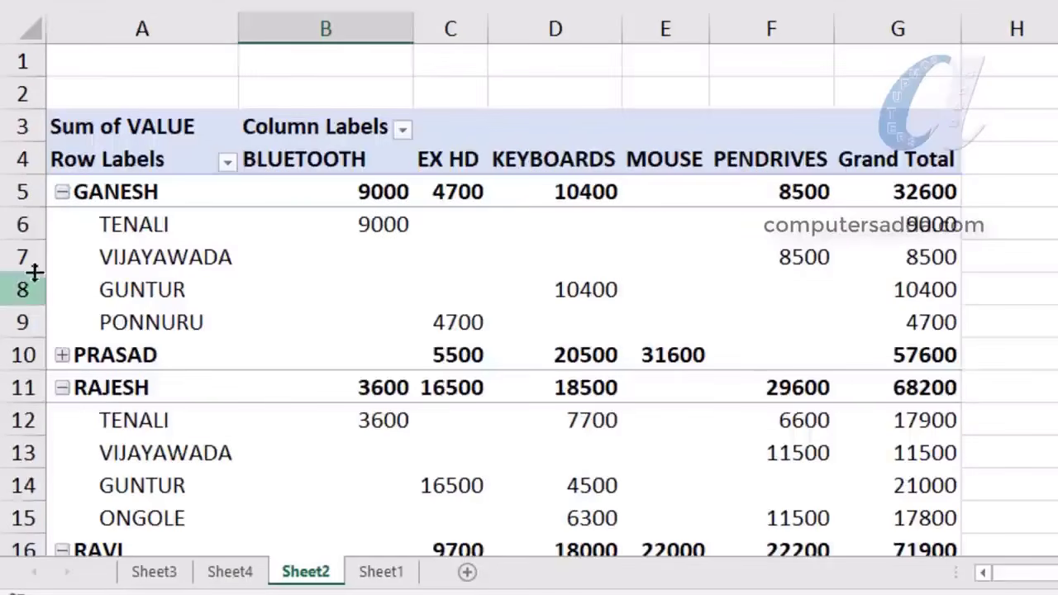
pyautogui.click(62, 192)
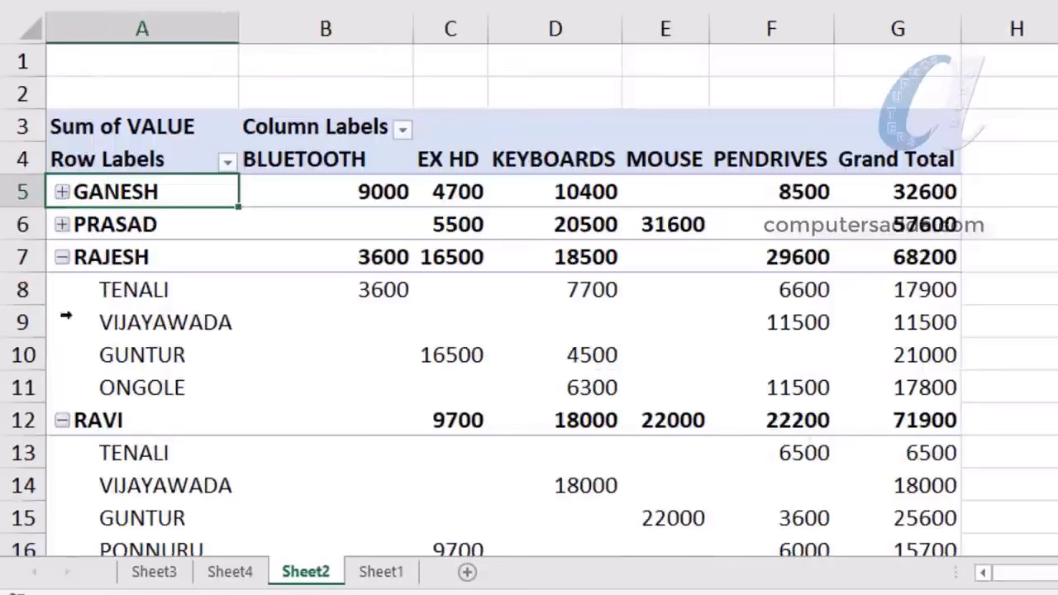
pyautogui.click(62, 257)
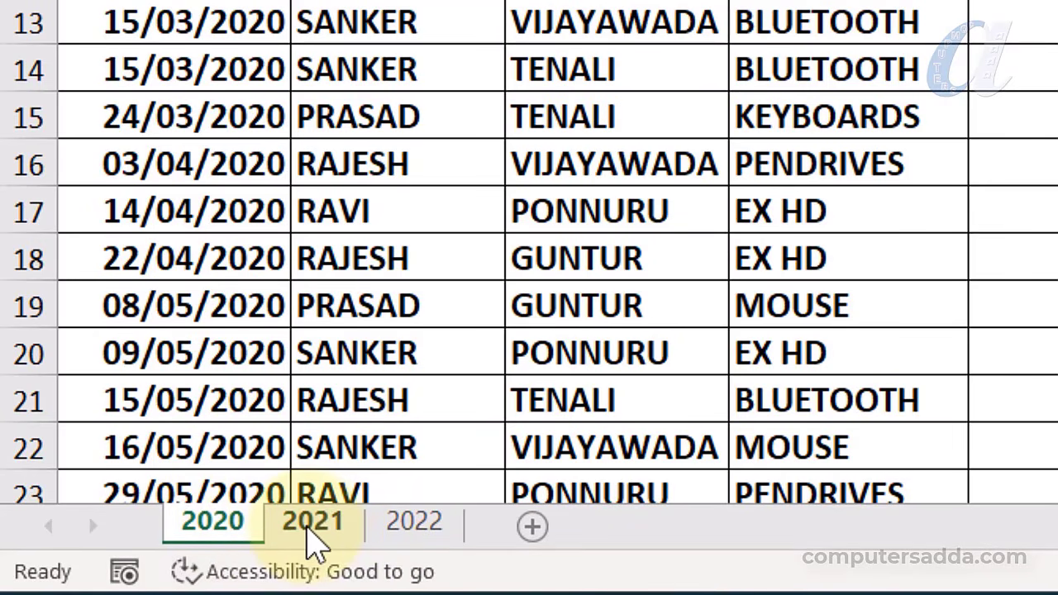
# Look over the 2021 and 2022 sales sheets, then return to the 2020 sheet
pyautogui.click(311, 526)
pyautogui.click(416, 522)
pyautogui.click(212, 525)
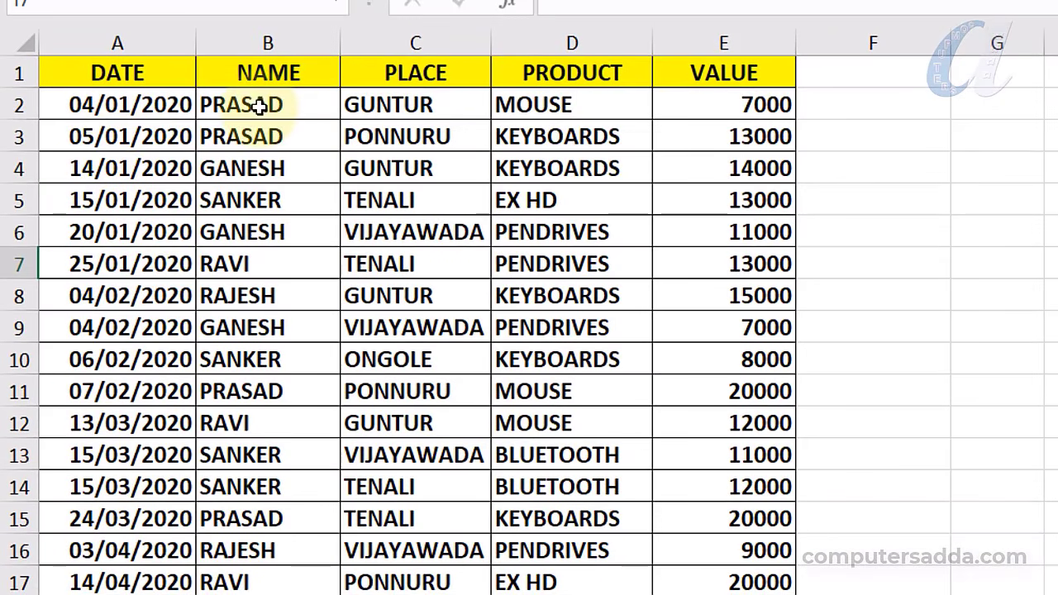
# Highlight the NAME, PLACE, PRODUCT and VALUE columns, then view the 2021 and 2022 sheets
pyautogui.moveTo(259, 106); pyautogui.dragTo(253, 359)
pyautogui.moveTo(413, 100); pyautogui.dragTo(409, 392)
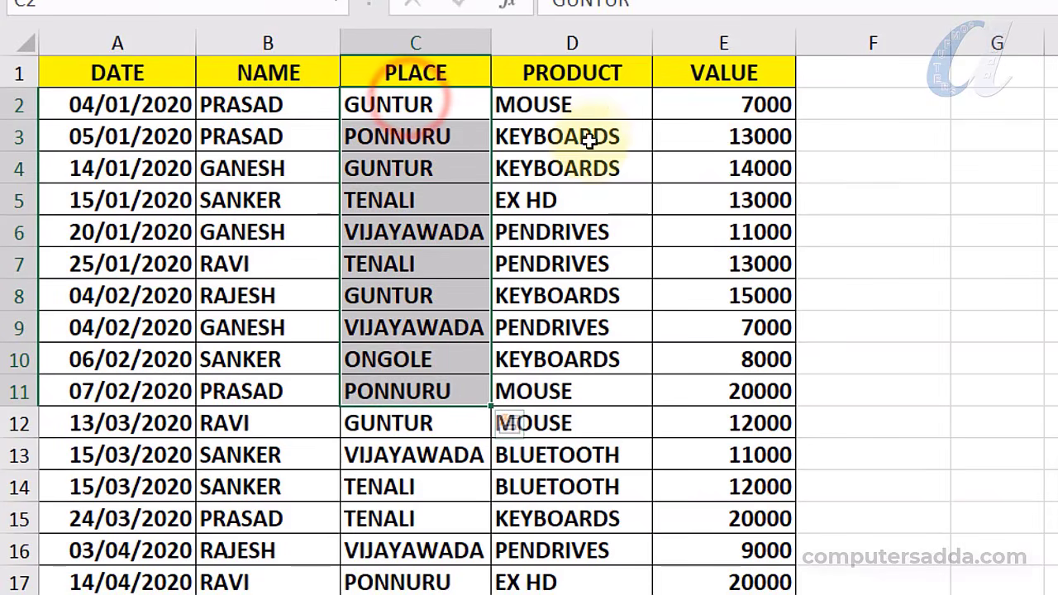
pyautogui.moveTo(604, 105); pyautogui.dragTo(602, 455)
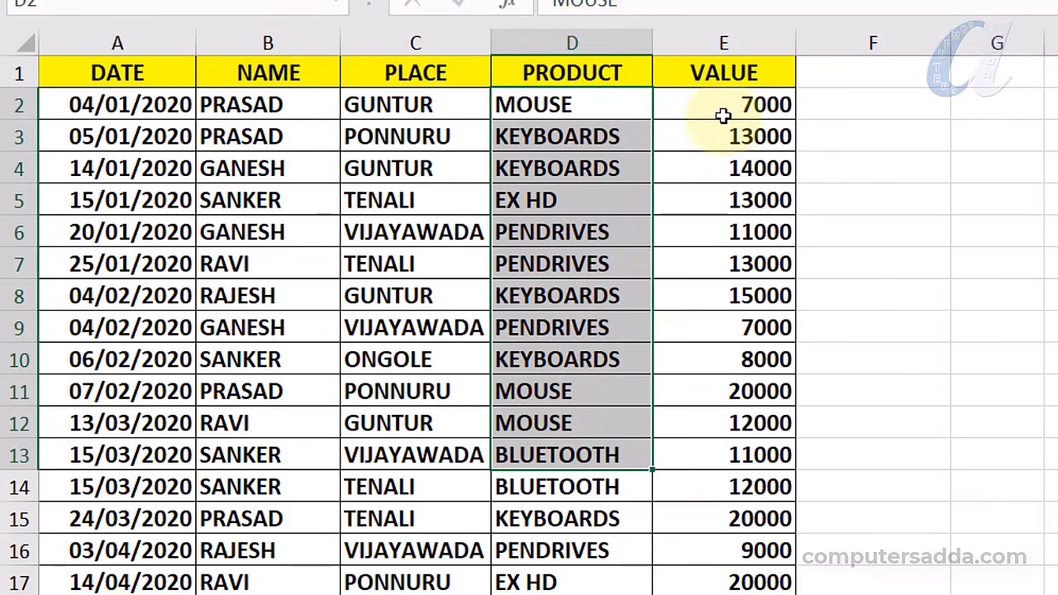
pyautogui.moveTo(723, 116); pyautogui.dragTo(672, 555)
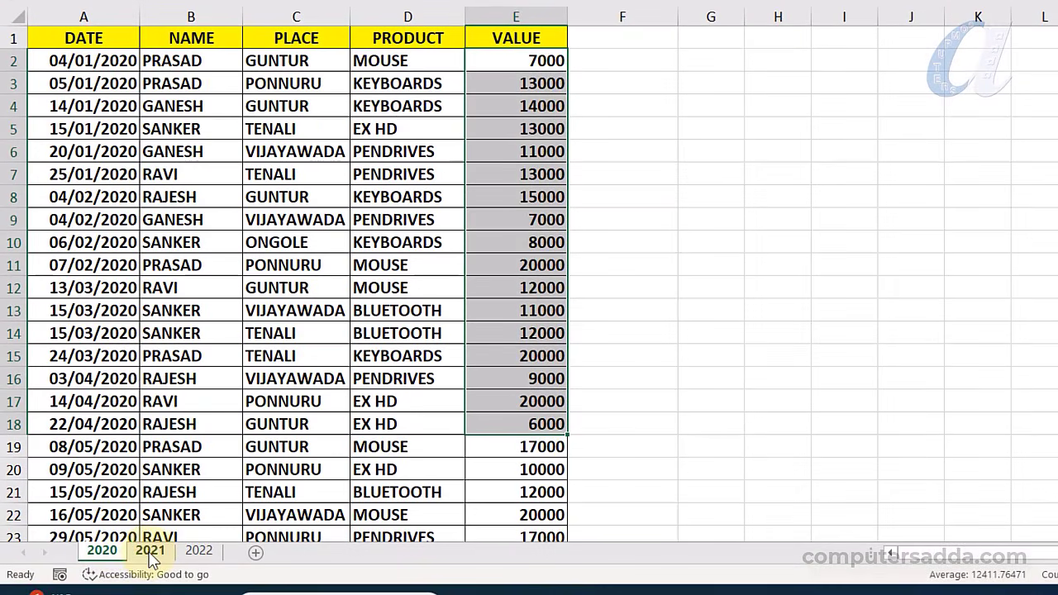
pyautogui.click(152, 556)
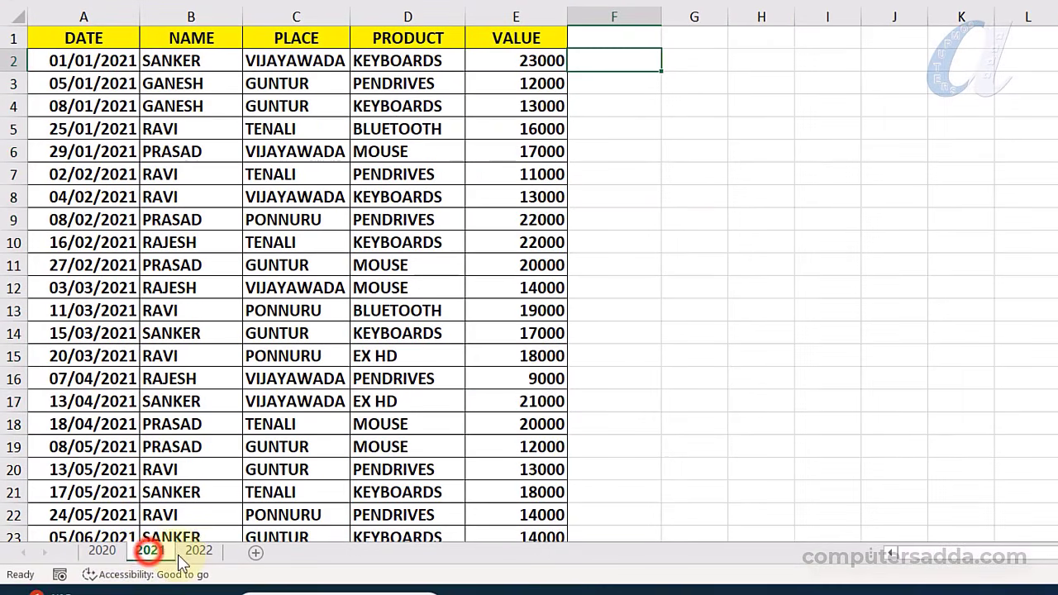
pyautogui.click(203, 553)
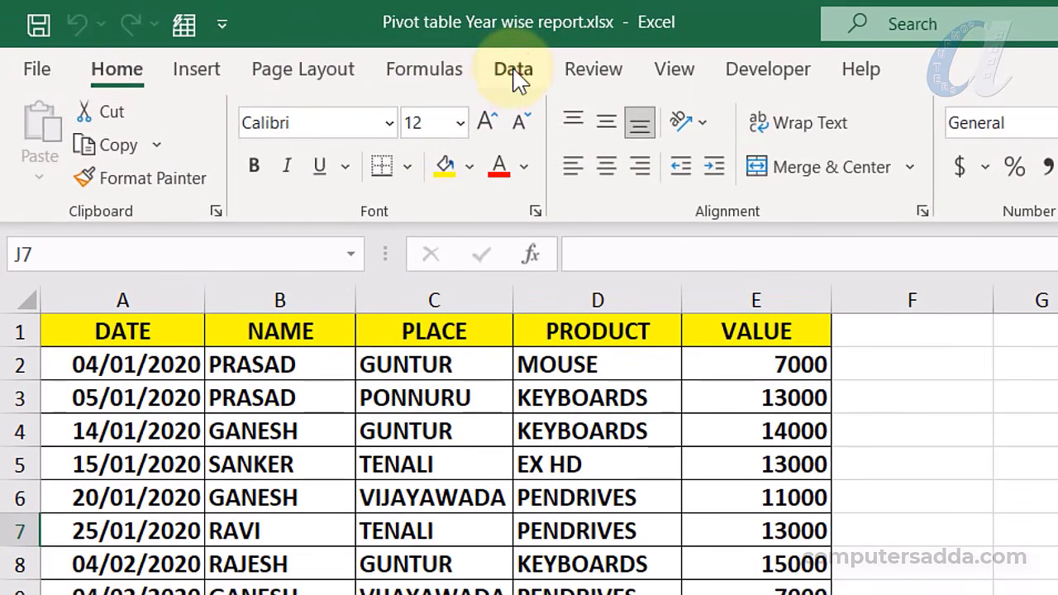
# Launch the Power Query Editor from Get Data on the Data ribbon
pyautogui.click(472, 64)
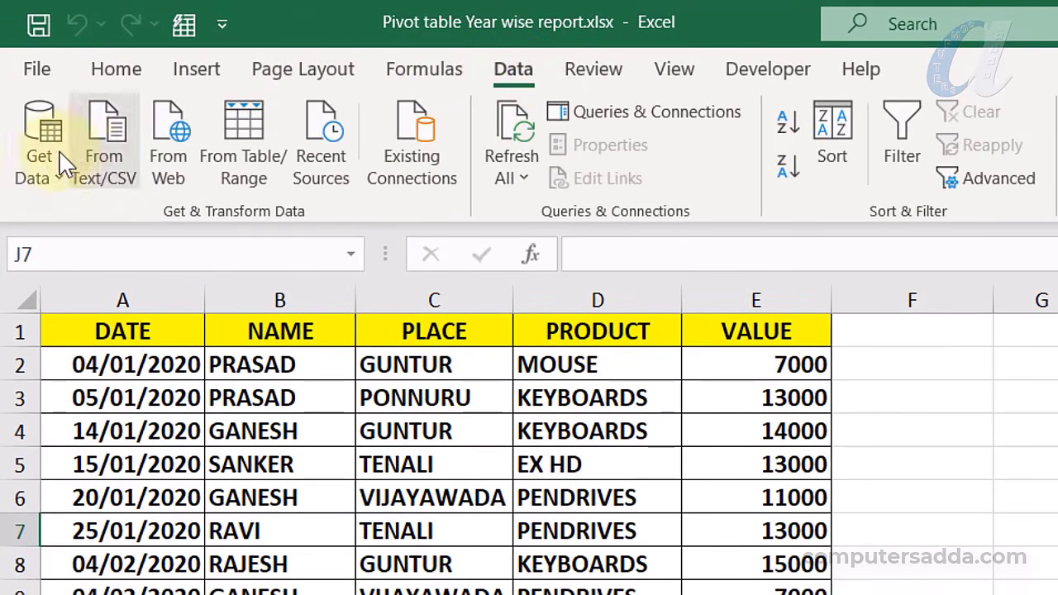
pyautogui.click(52, 180)
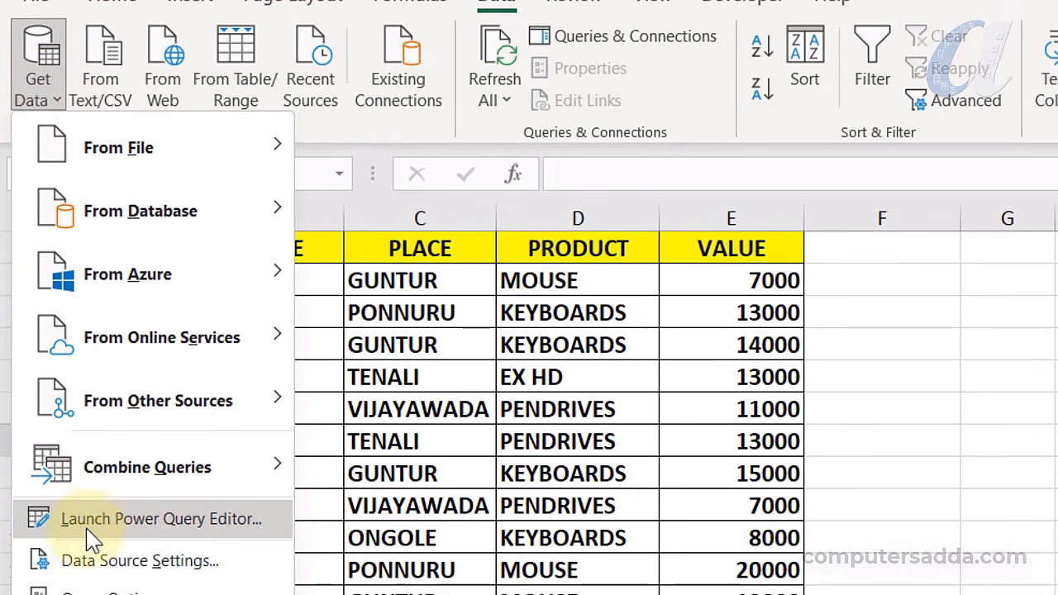
pyautogui.click(232, 526)
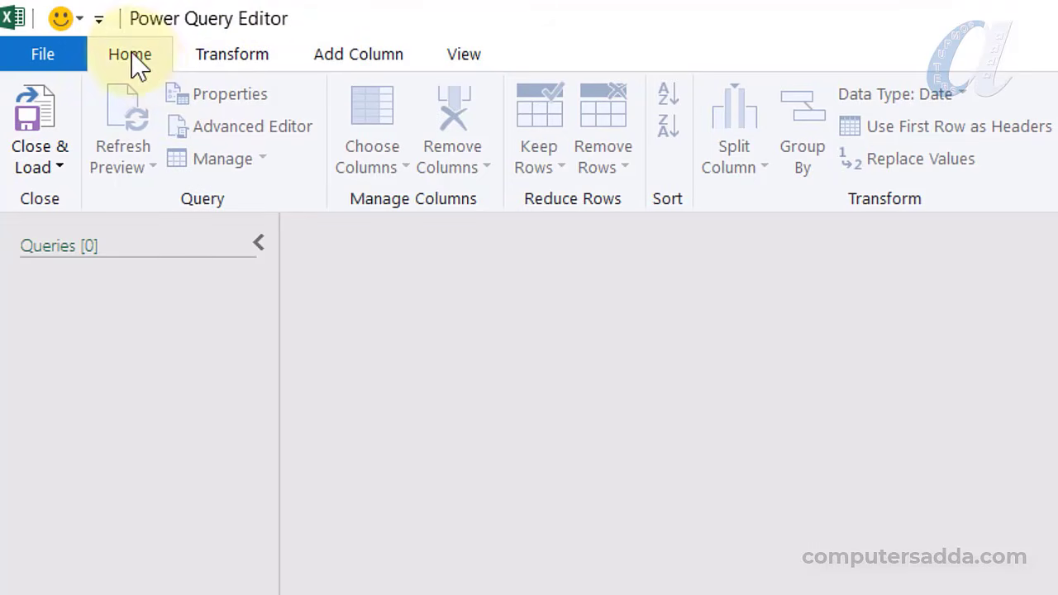
# Import Pivot table Year wise report.xlsx from the Desktop PIVOT TABLE folder as an Excel Workbook source
pyautogui.click(725, 94)
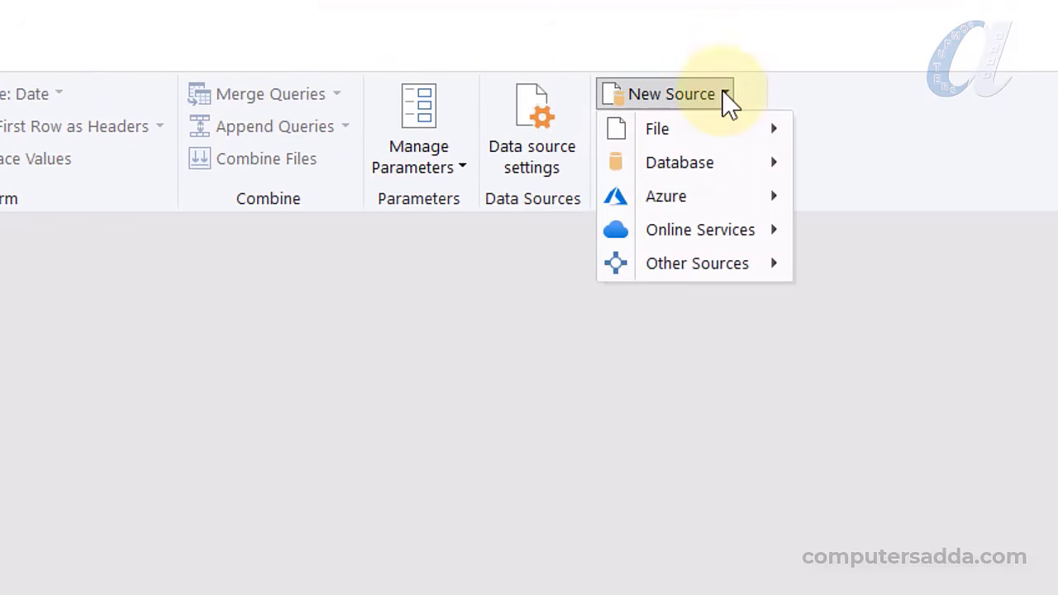
pyautogui.moveTo(718, 139)
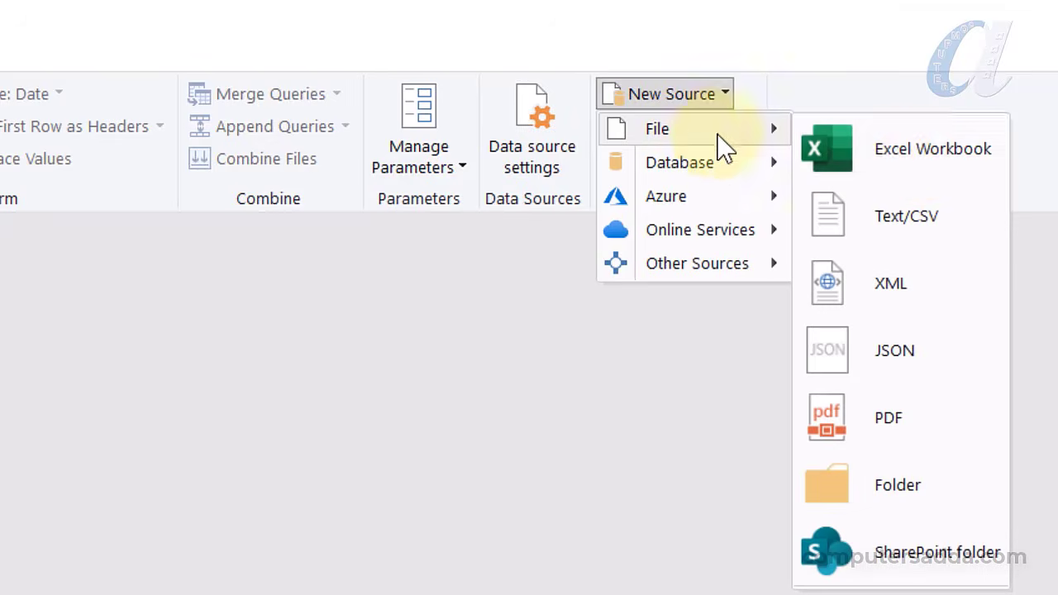
pyautogui.click(937, 156)
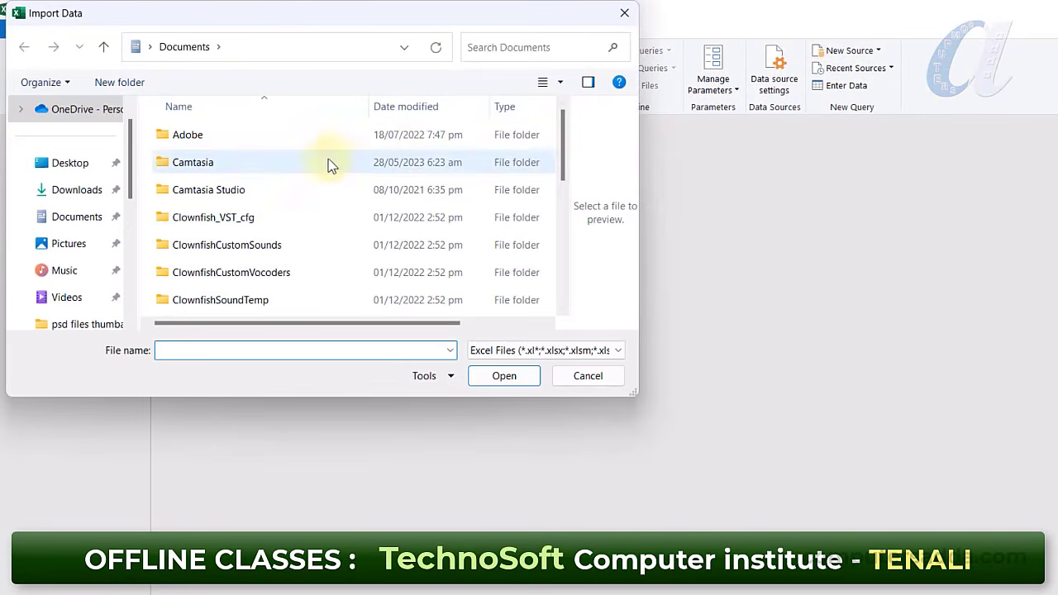
pyautogui.click(71, 163)
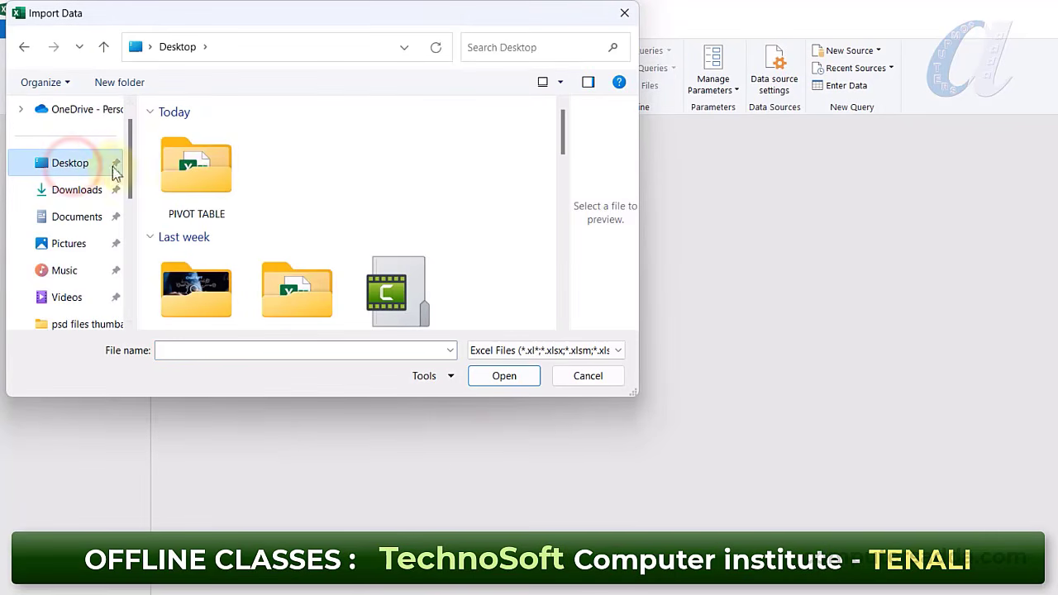
pyautogui.doubleClick(200, 178)
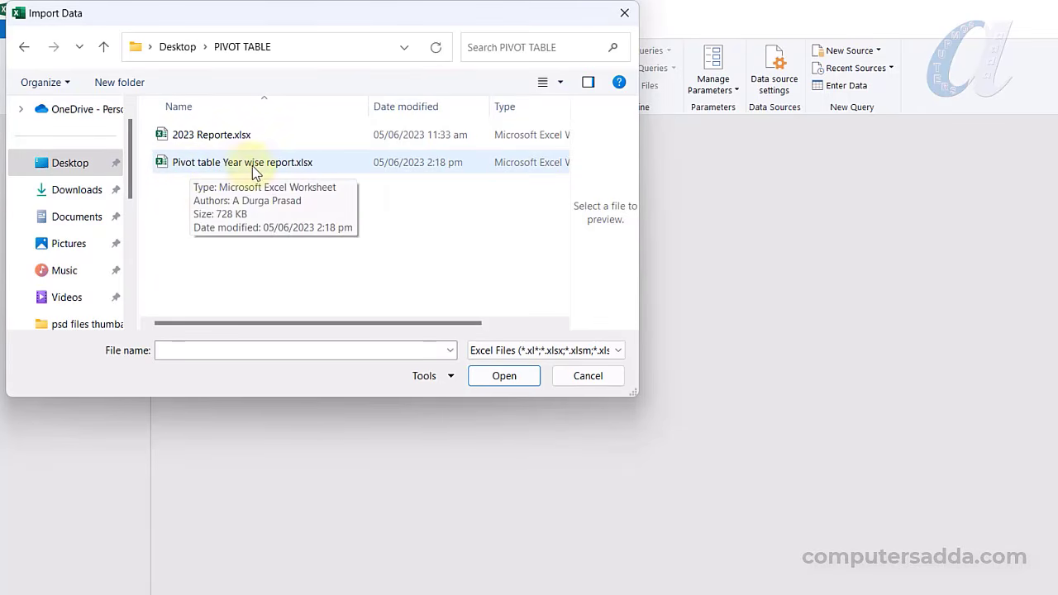
pyautogui.click(278, 165)
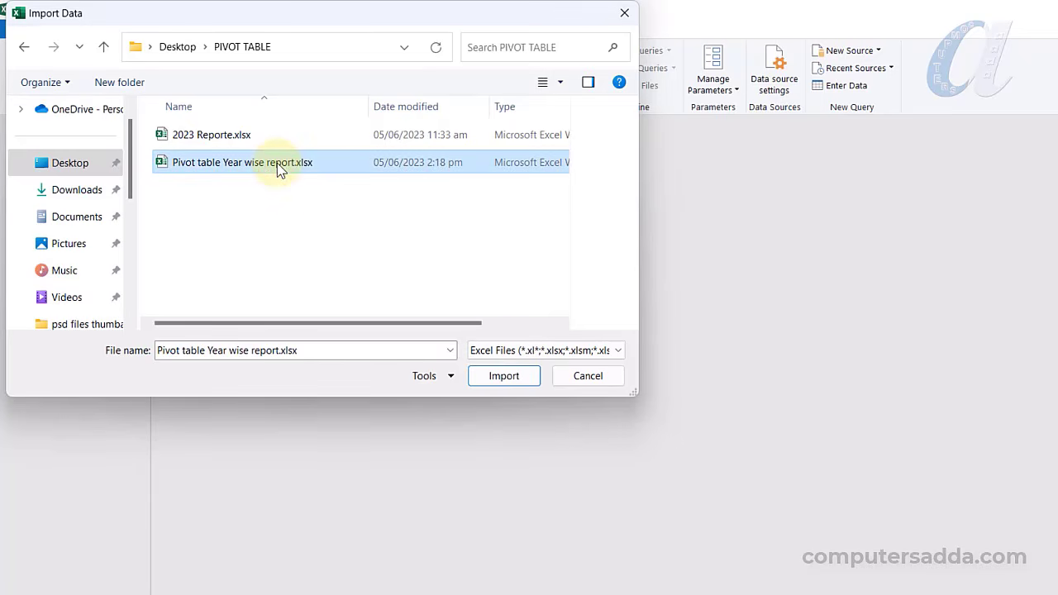
pyautogui.click(503, 373)
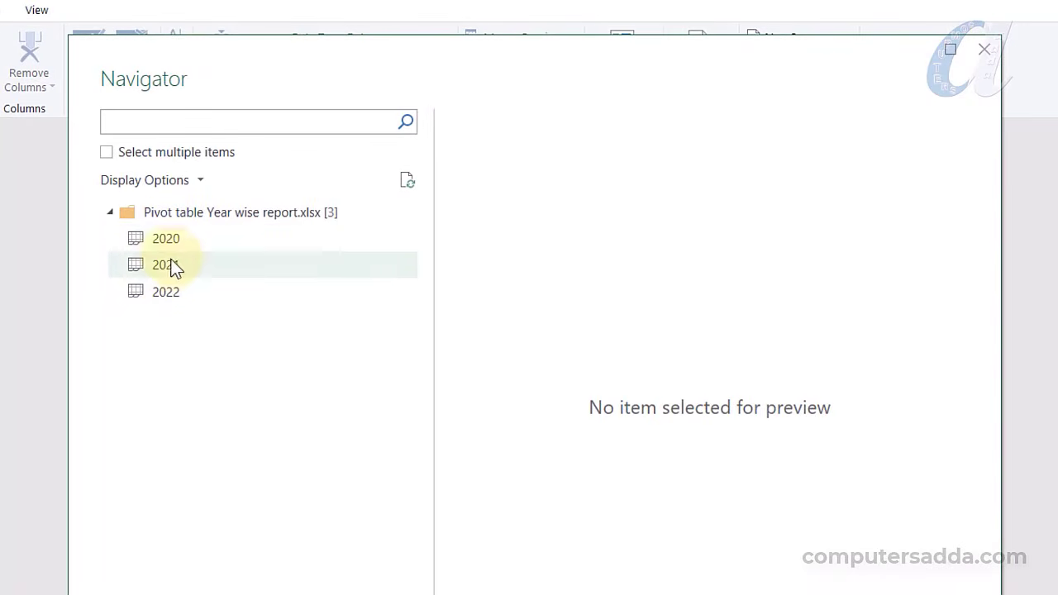
# Select the 2020, 2021 and 2022 sheets together in Navigator and load them as queries
pyautogui.click(106, 154)
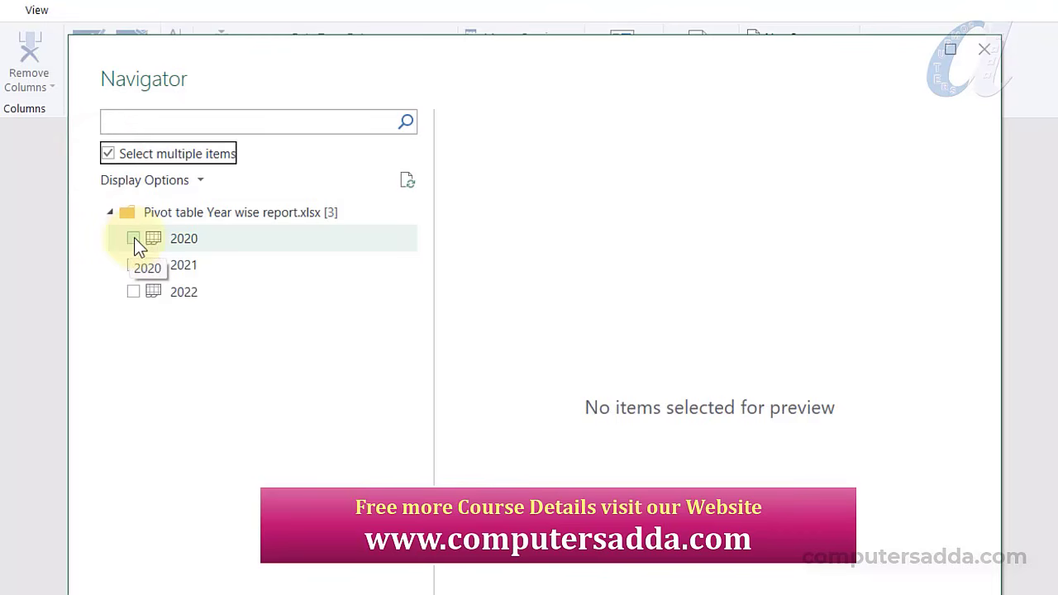
pyautogui.click(134, 238)
pyautogui.click(132, 264)
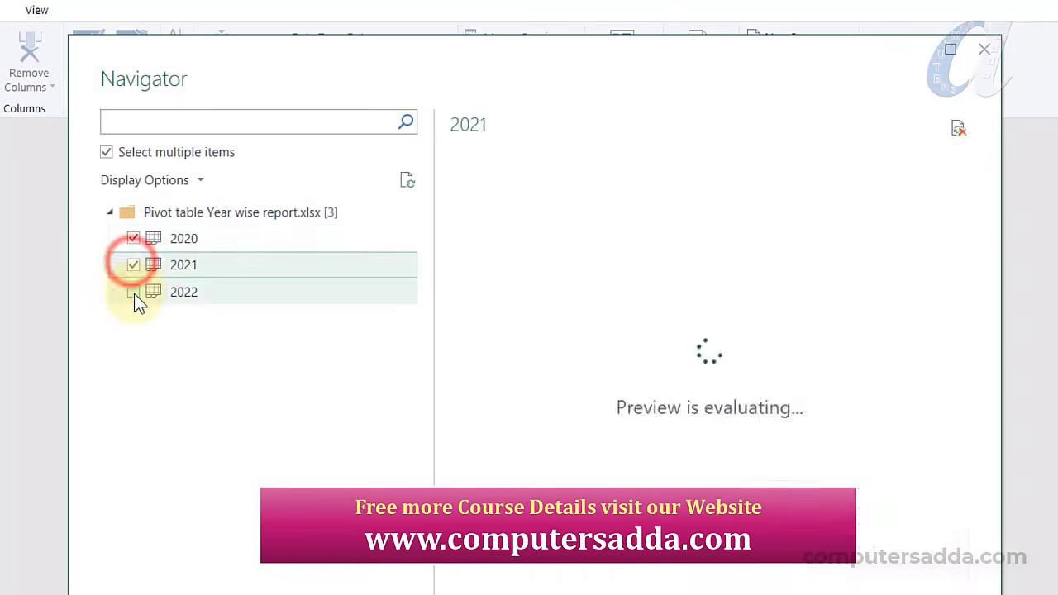
pyautogui.click(133, 291)
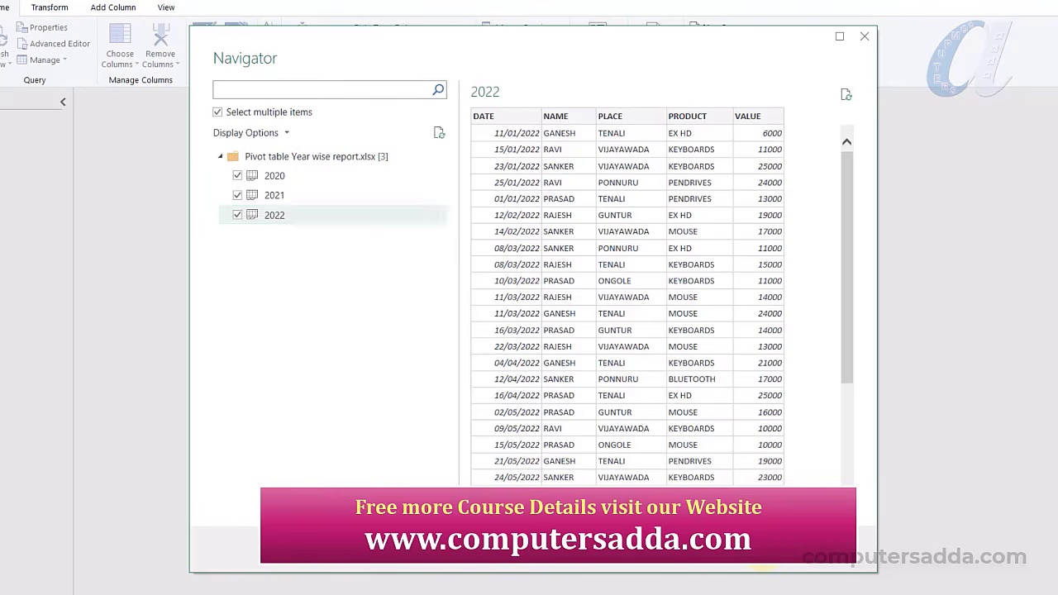
pyautogui.click(764, 551)
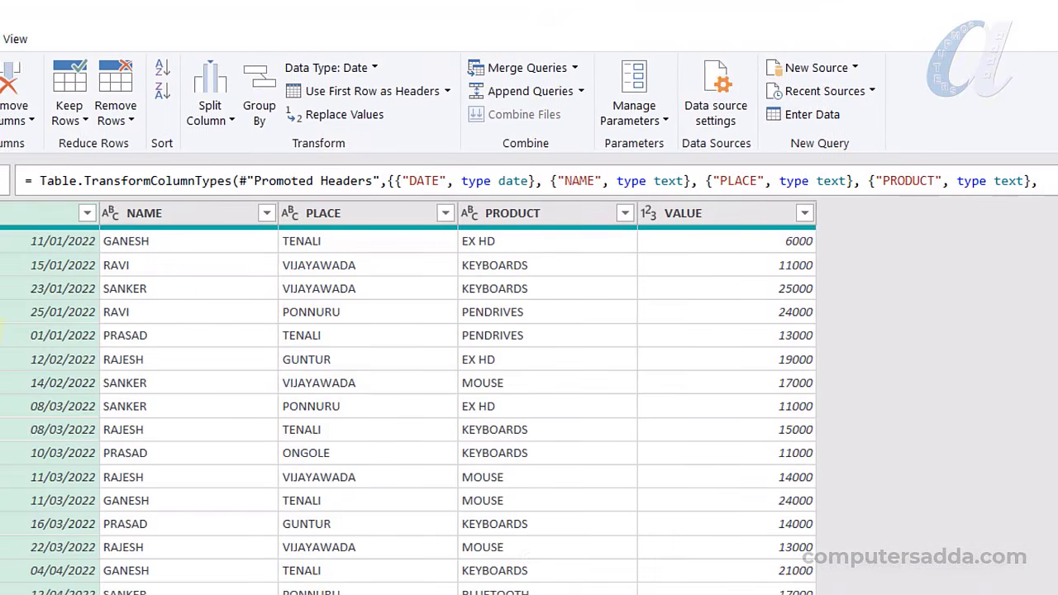
# Import Sheet1 from the 2023 Reporte.xlsx workbook as a new query
pyautogui.click(787, 66)
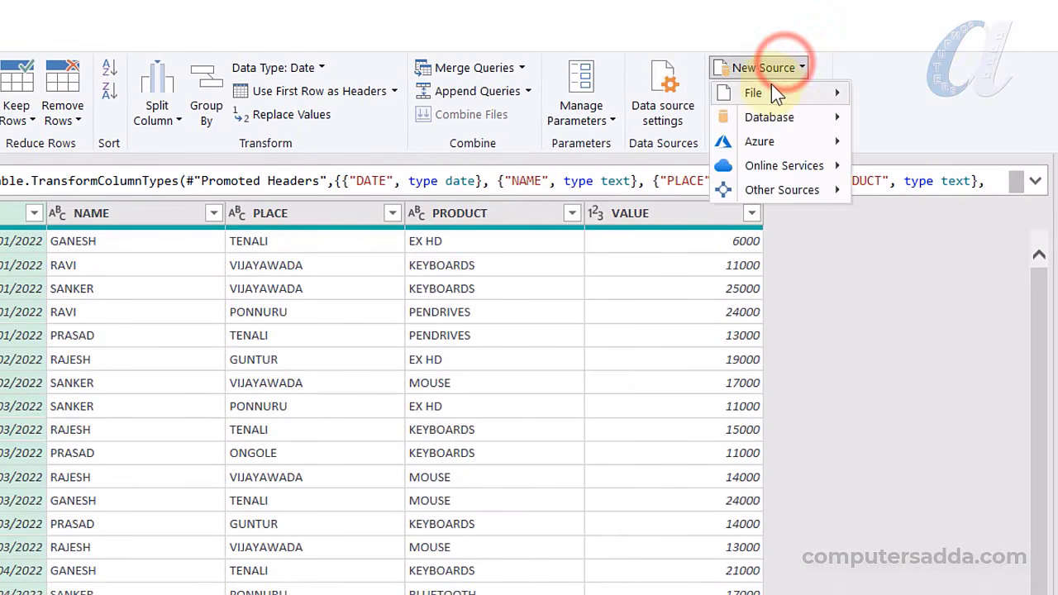
pyautogui.moveTo(780, 92)
pyautogui.click(953, 110)
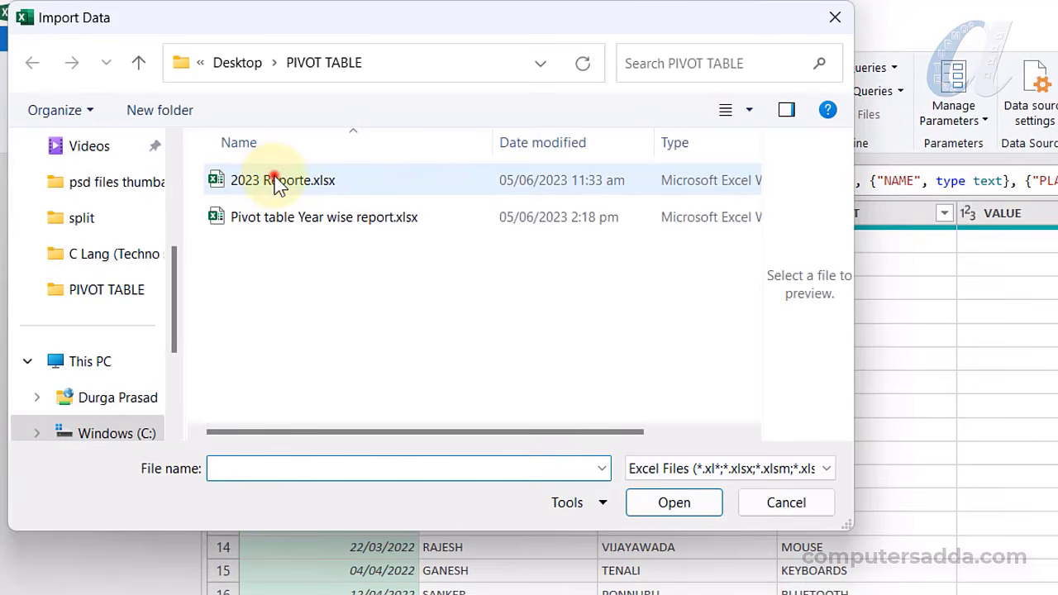
pyautogui.click(277, 183)
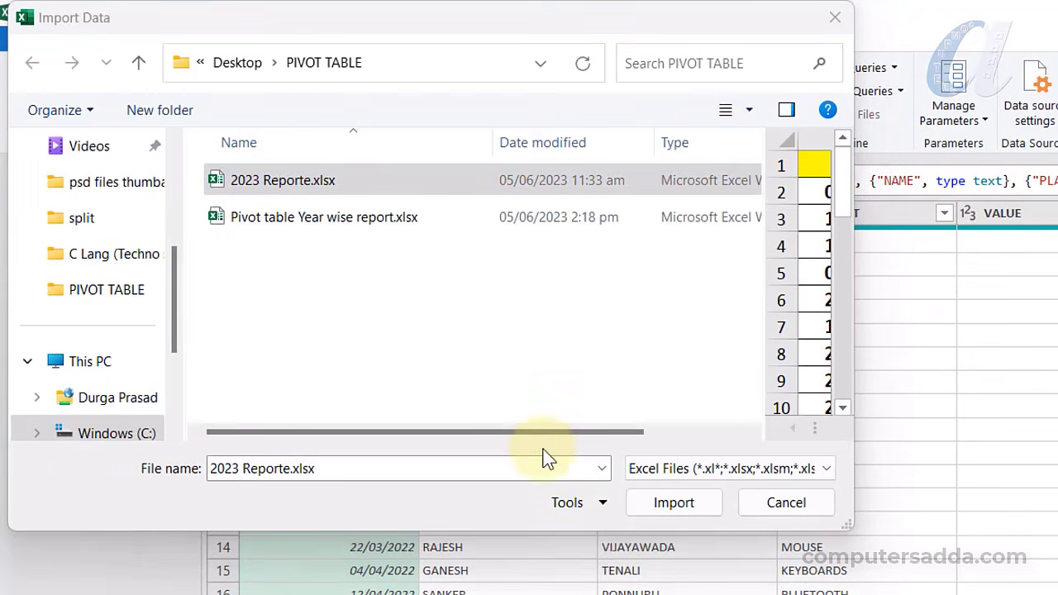
pyautogui.click(674, 503)
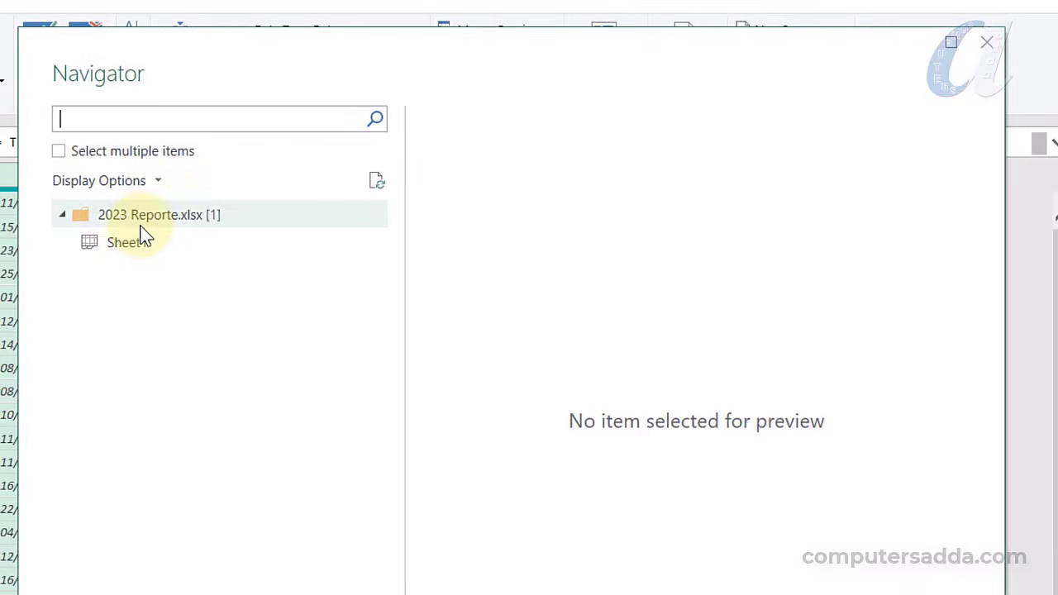
pyautogui.click(331, 266)
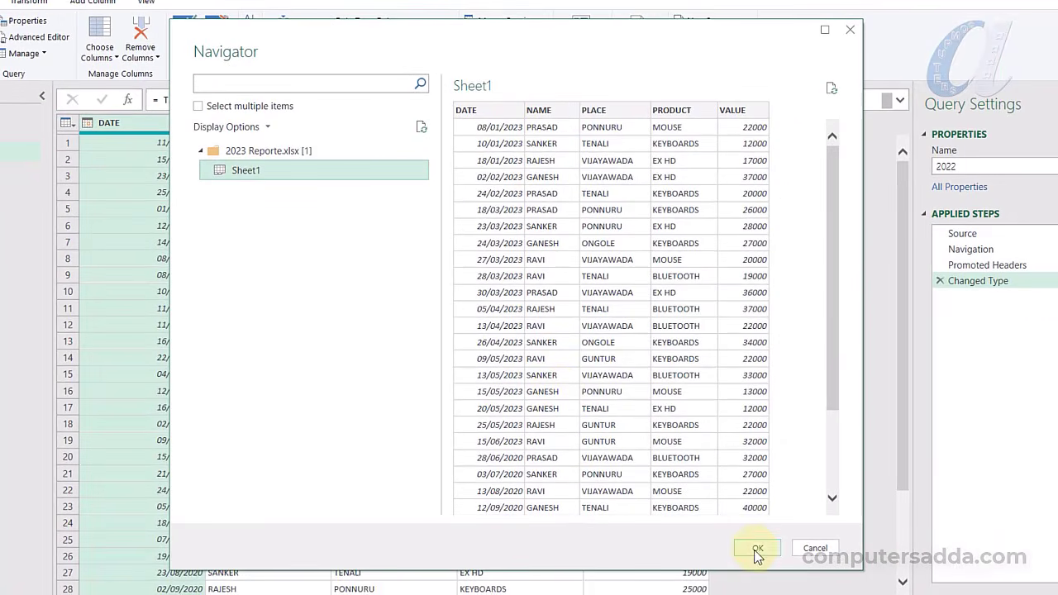
pyautogui.click(757, 550)
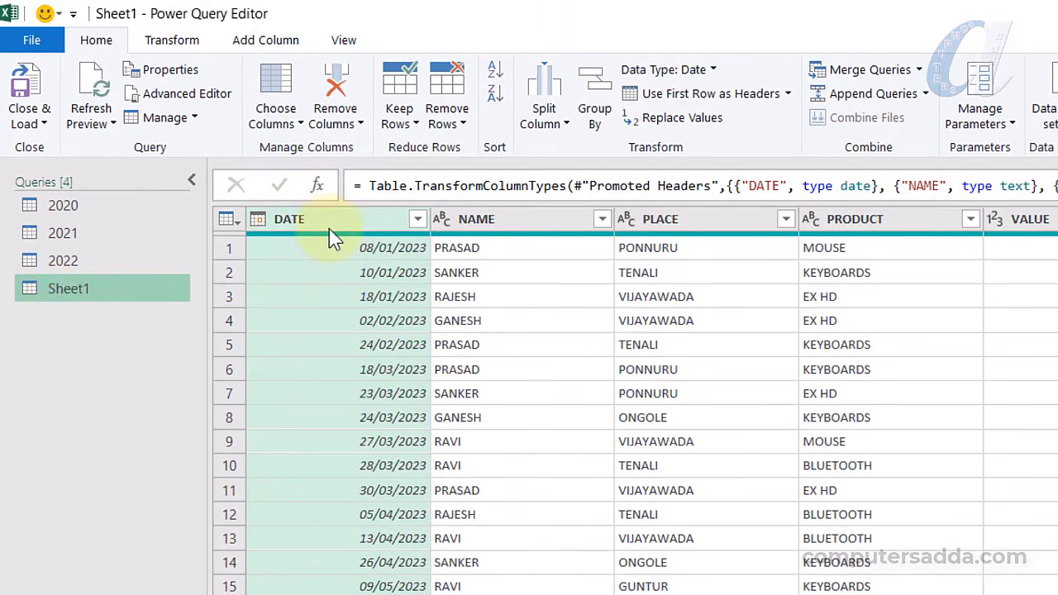
# Rename the Sheet1 query to 2023 in Query Settings
pyautogui.rightClick(87, 289)
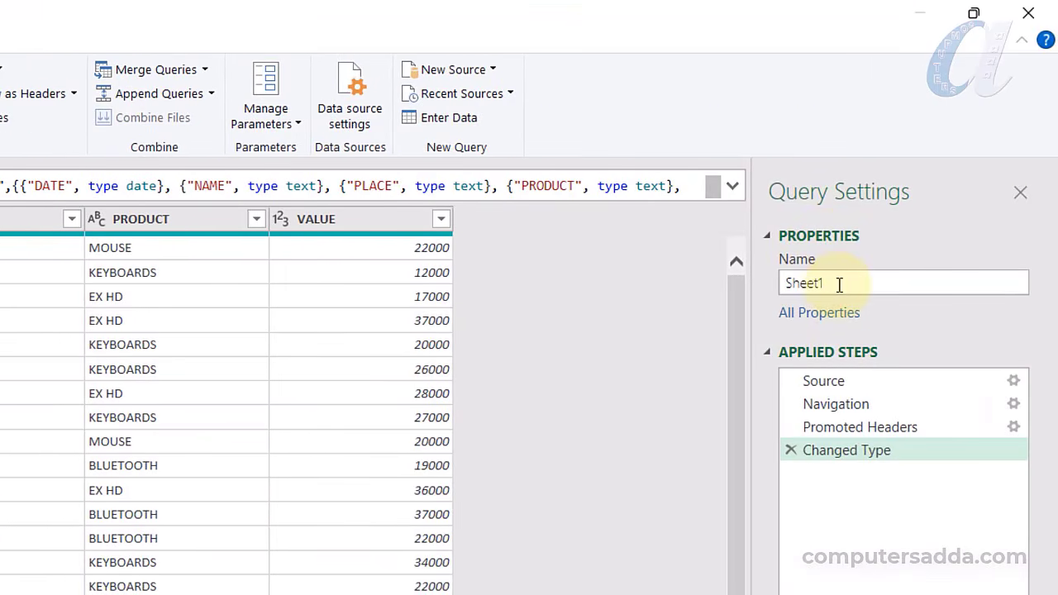
pyautogui.doubleClick(839, 283)
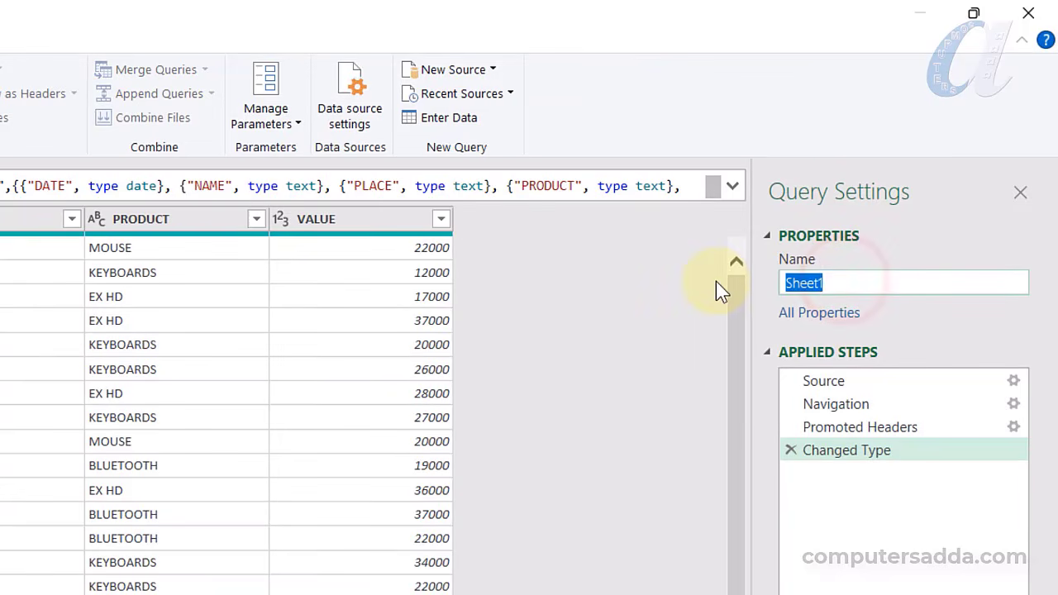
pyautogui.write('2023')
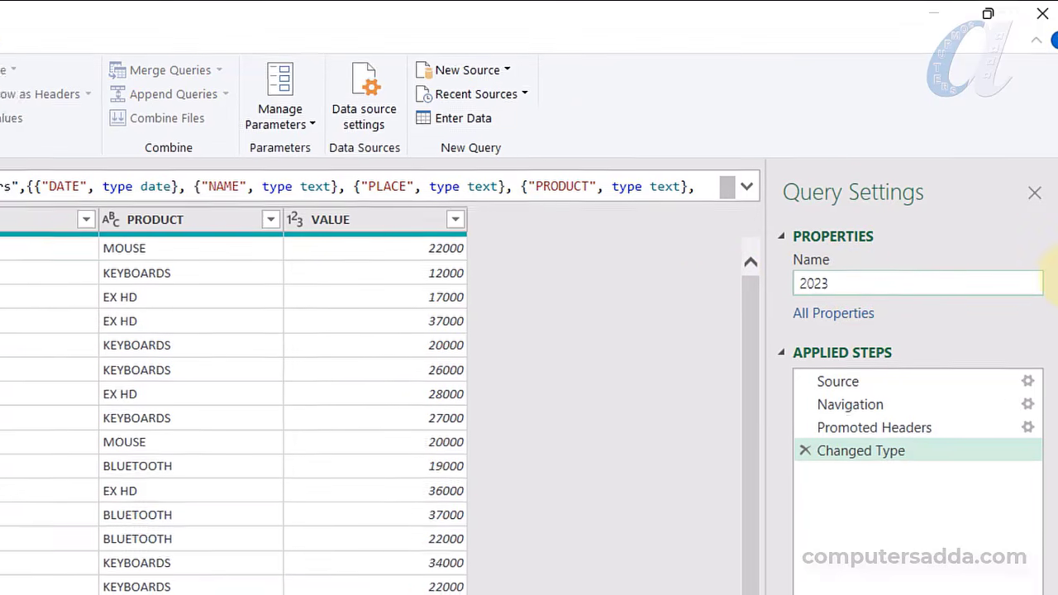
pyautogui.press('Return')
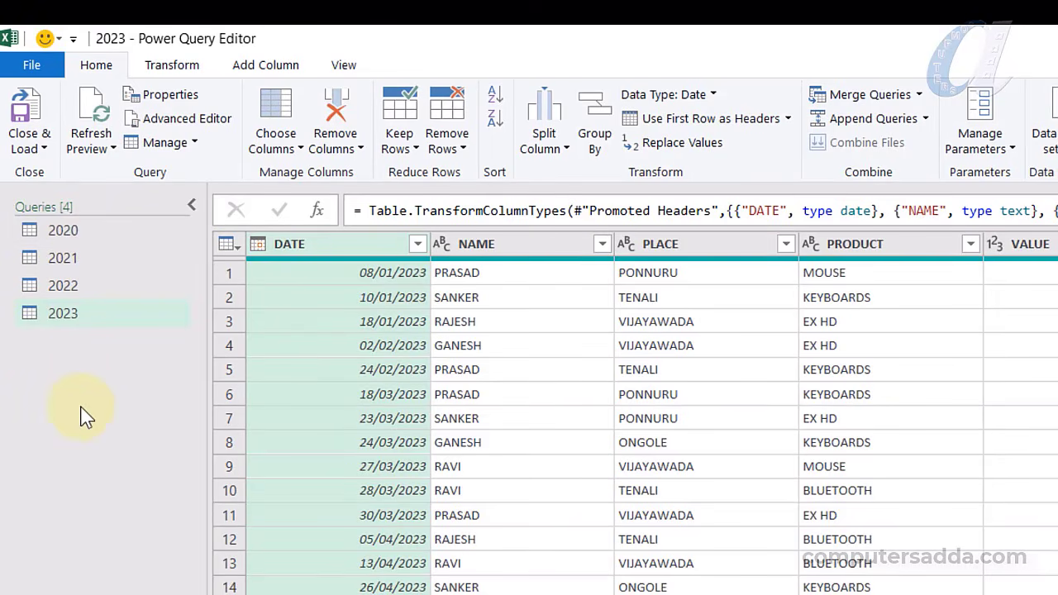
pyautogui.click(66, 230)
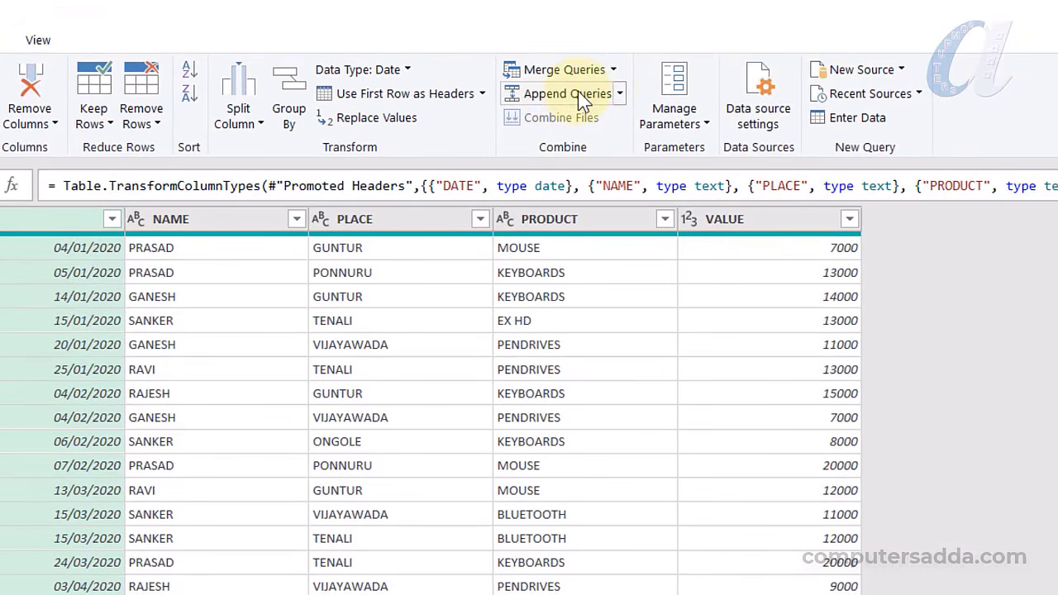
# Start Append Queries as New for three or more tables, adding 2021, 2022 and 2023
pyautogui.click(619, 94)
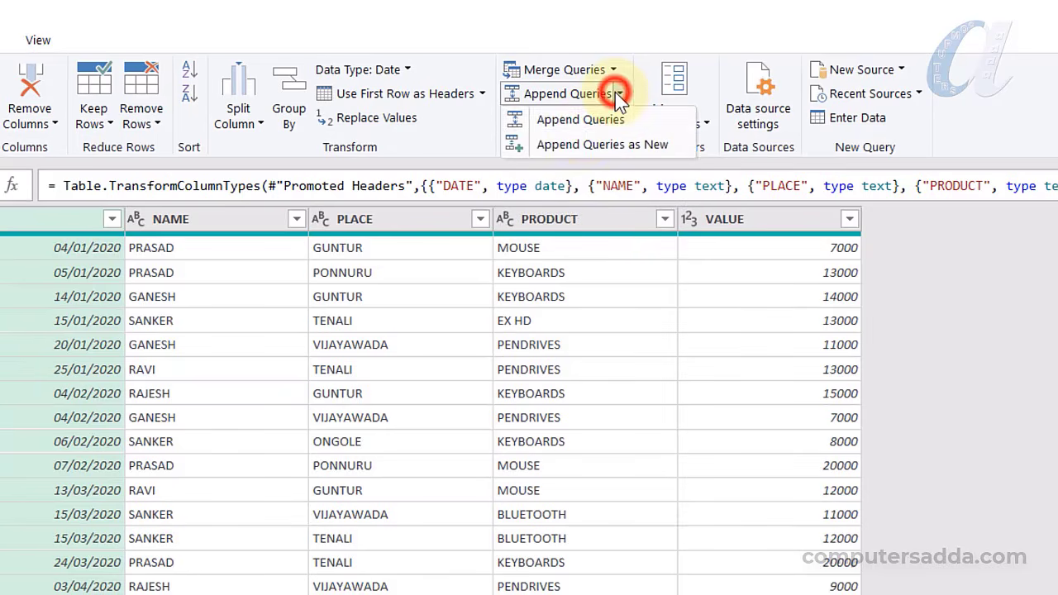
pyautogui.click(634, 145)
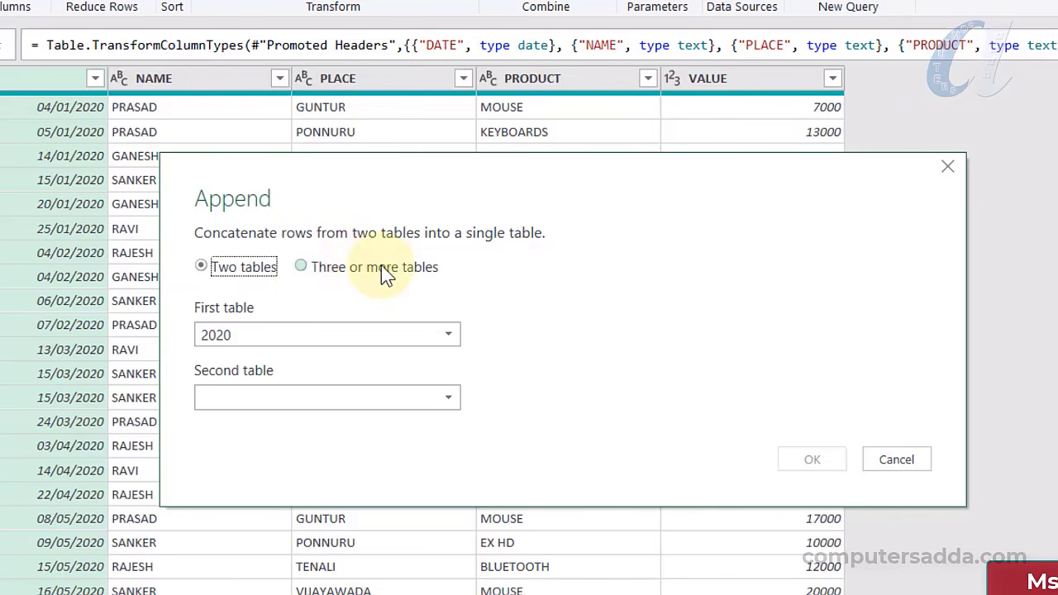
pyautogui.click(302, 266)
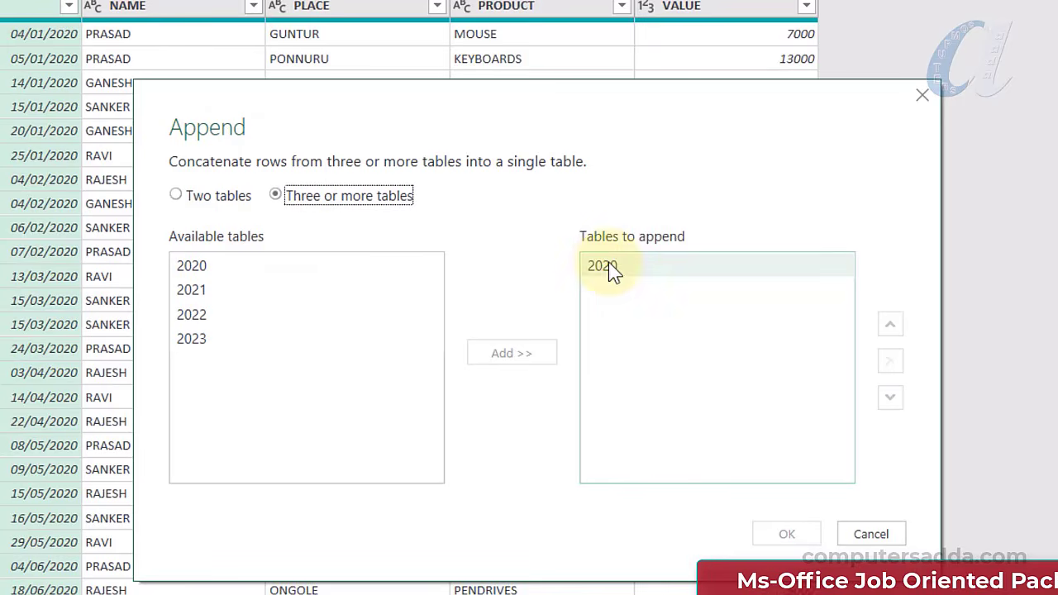
pyautogui.click(211, 291)
pyautogui.keyDown('ctrl'); pyautogui.click(210, 314); pyautogui.keyUp('ctrl')
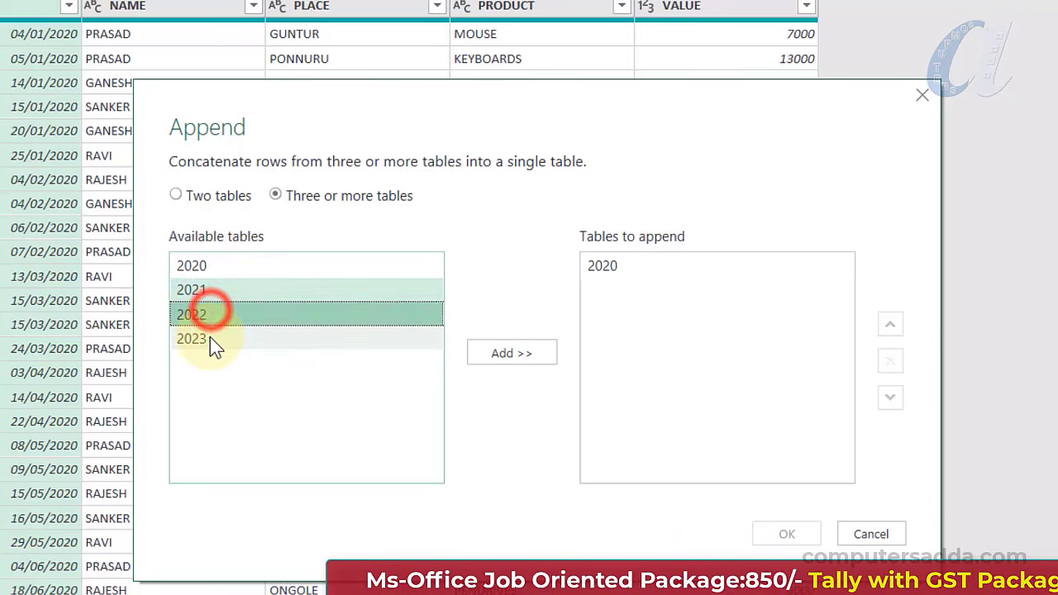
pyautogui.keyDown('ctrl'); pyautogui.click(210, 338); pyautogui.keyUp('ctrl')
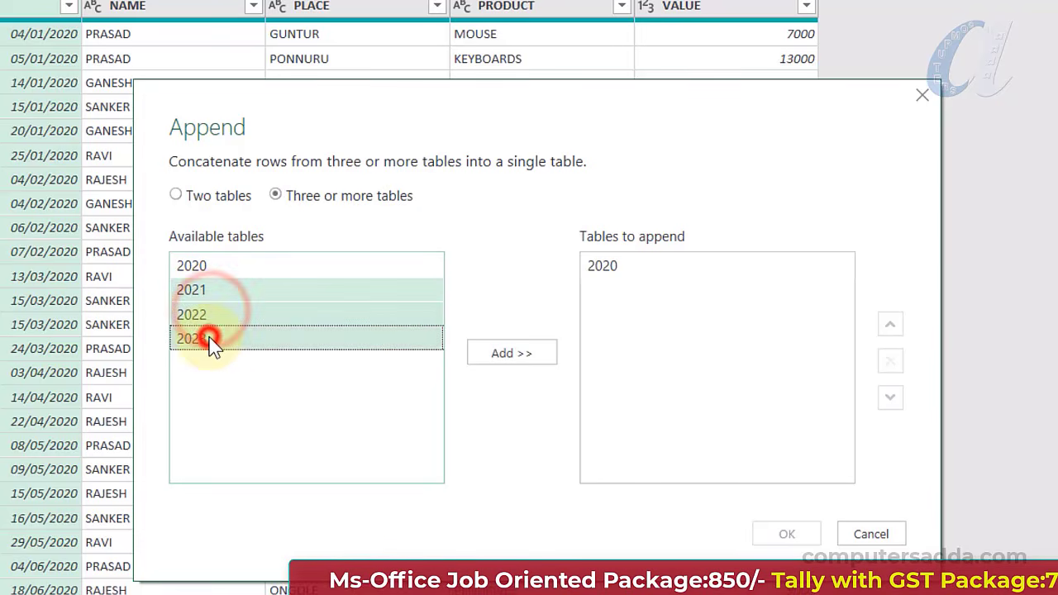
pyautogui.click(507, 352)
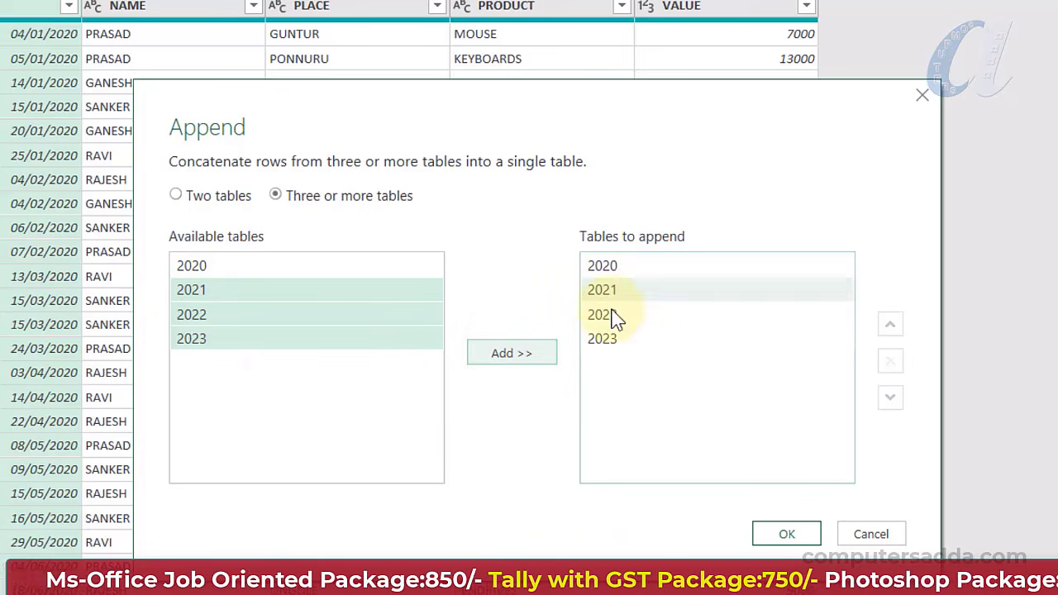
# Order the append list 2020 to 2023, with 2023 last, and create Append1
pyautogui.click(609, 338)
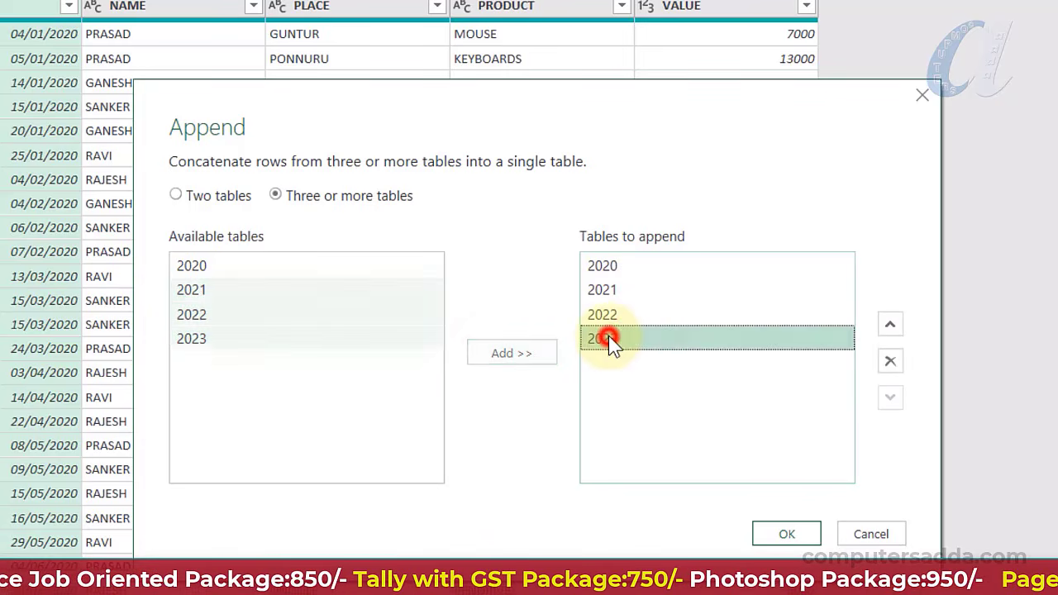
pyautogui.click(891, 324)
pyautogui.click(891, 324)
pyautogui.click(894, 322)
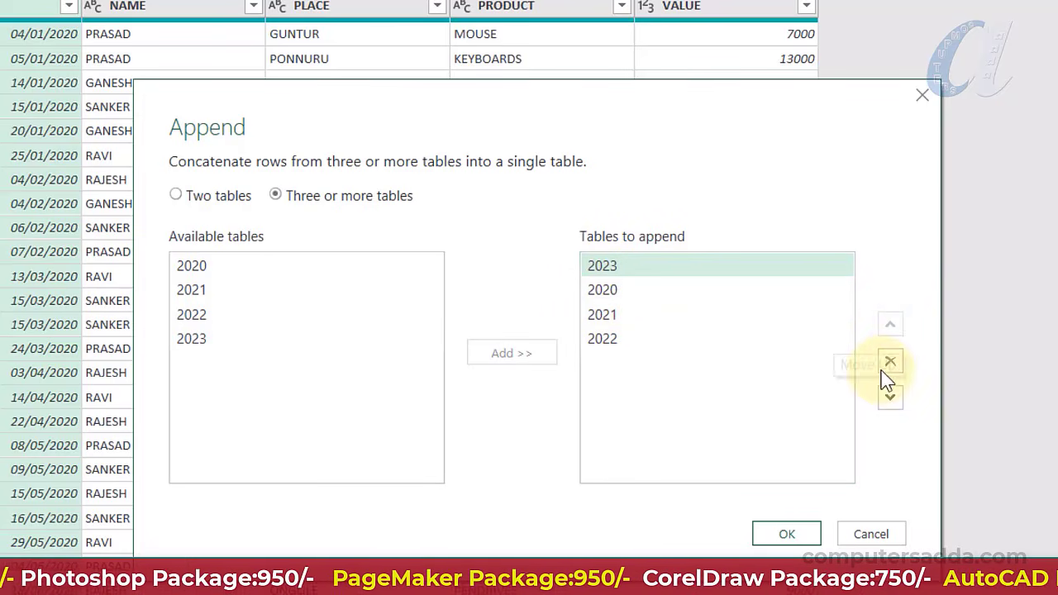
pyautogui.click(890, 398)
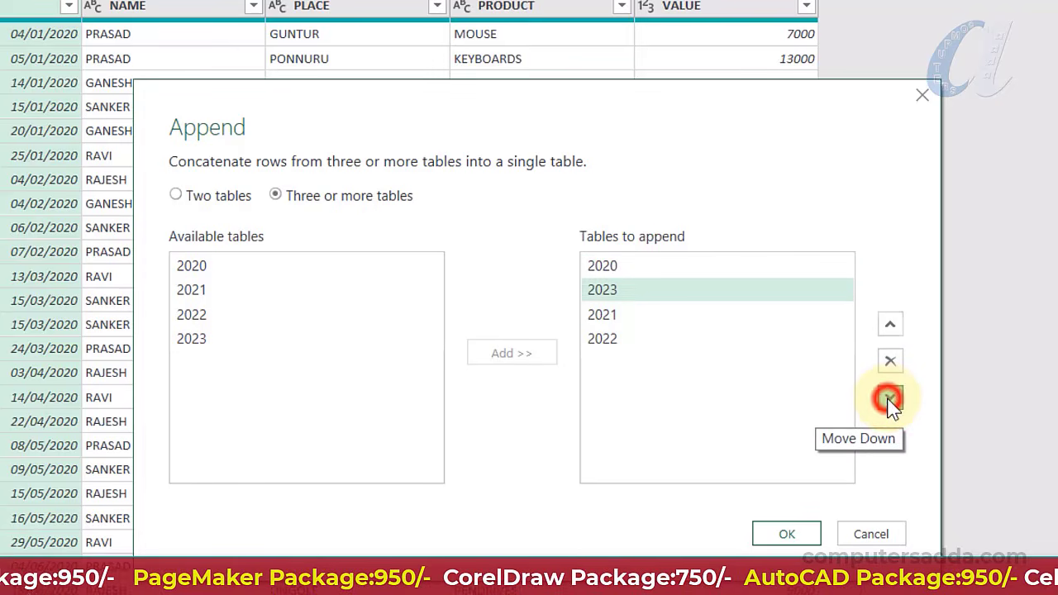
pyautogui.click(890, 399)
pyautogui.click(890, 398)
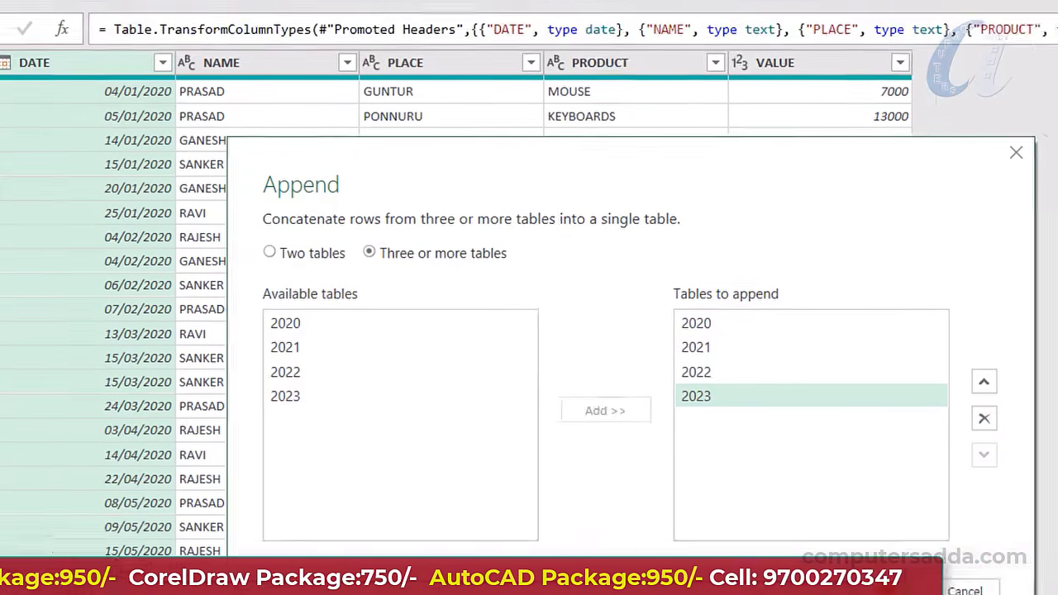
pyautogui.click(787, 535)
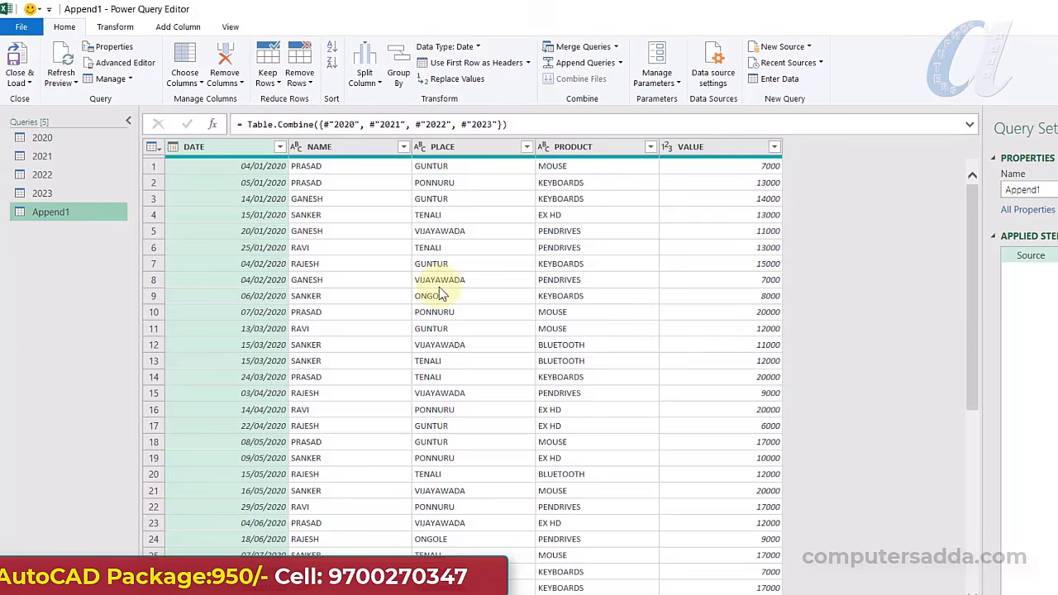
# Rename the Append1 query to Total Years
pyautogui.scroll(-15, 529, 355)
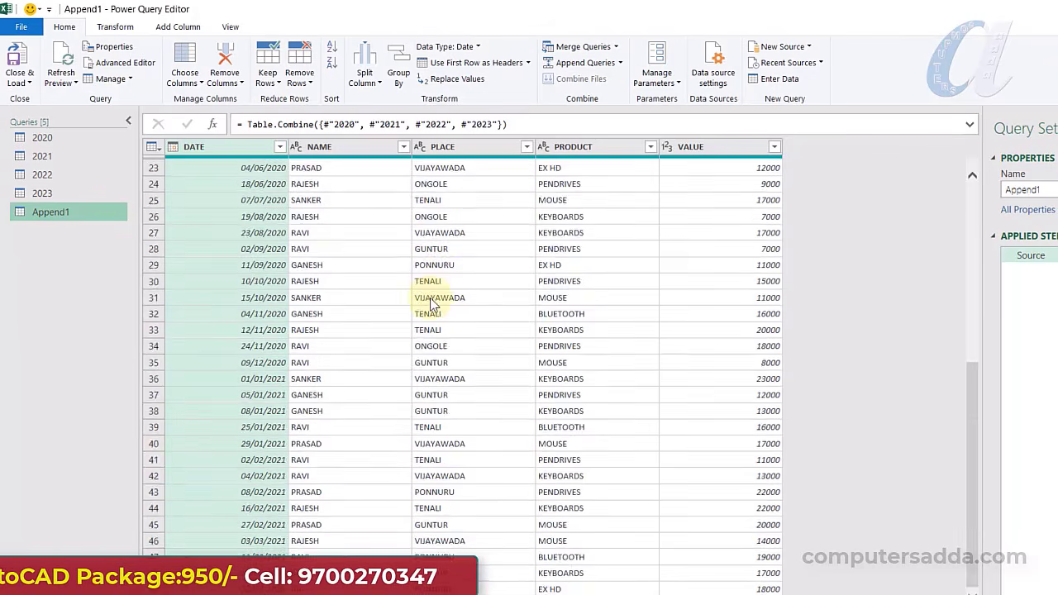
pyautogui.scroll(-7, 437, 285)
pyautogui.scroll(12, 439, 279)
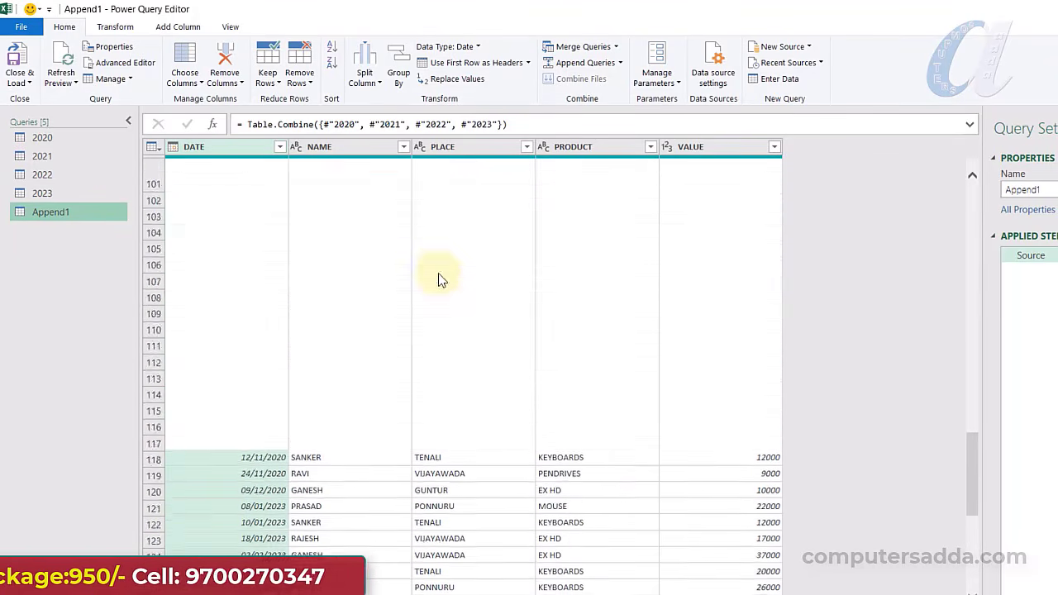
pyautogui.scroll(12, 439, 268)
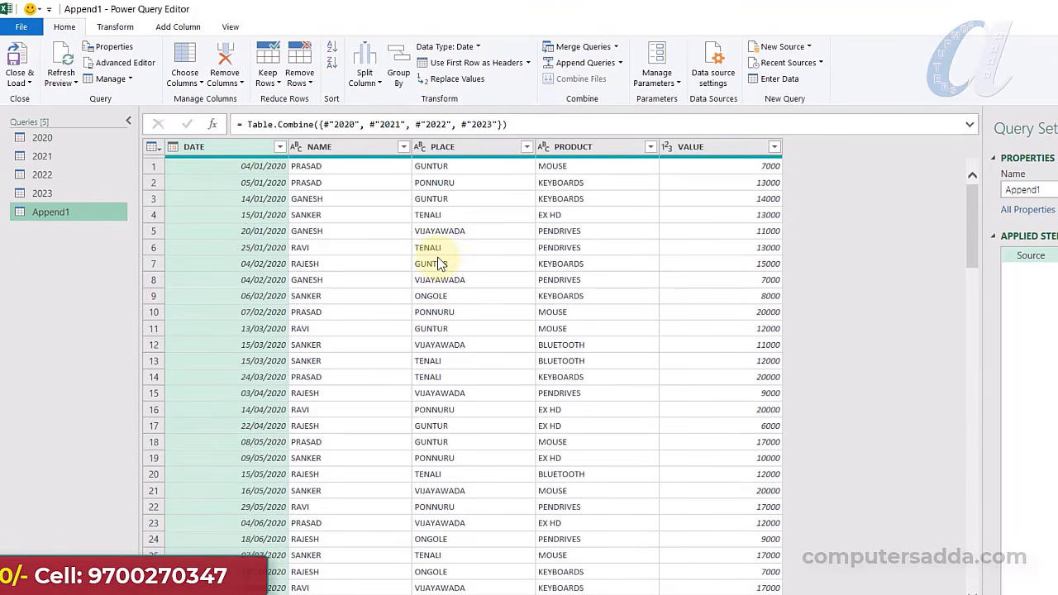
pyautogui.scroll(-2, 361, 203)
pyautogui.scroll(3, 361, 203)
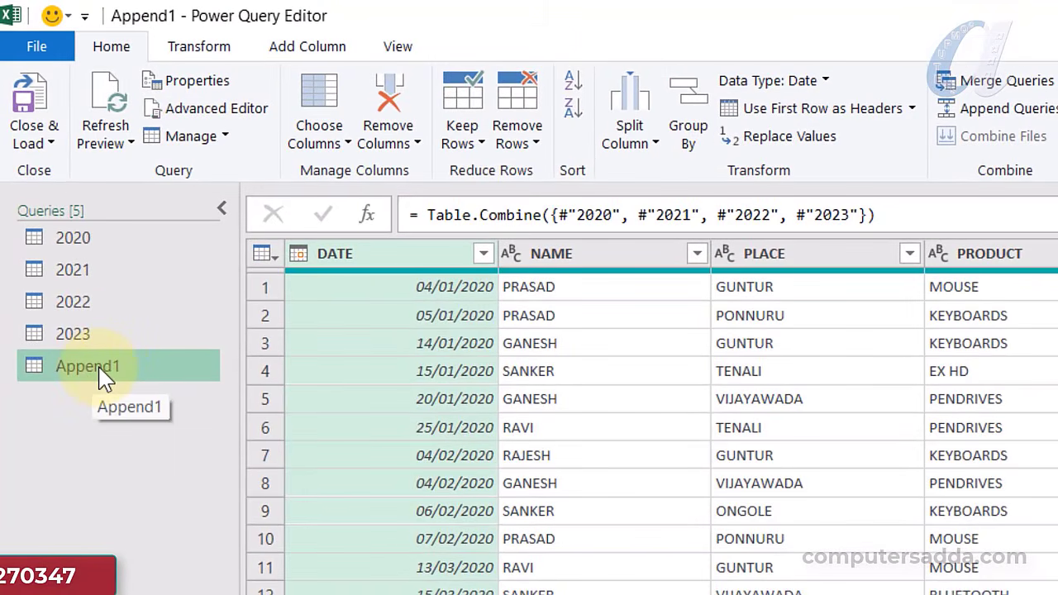
pyautogui.rightClick(102, 376)
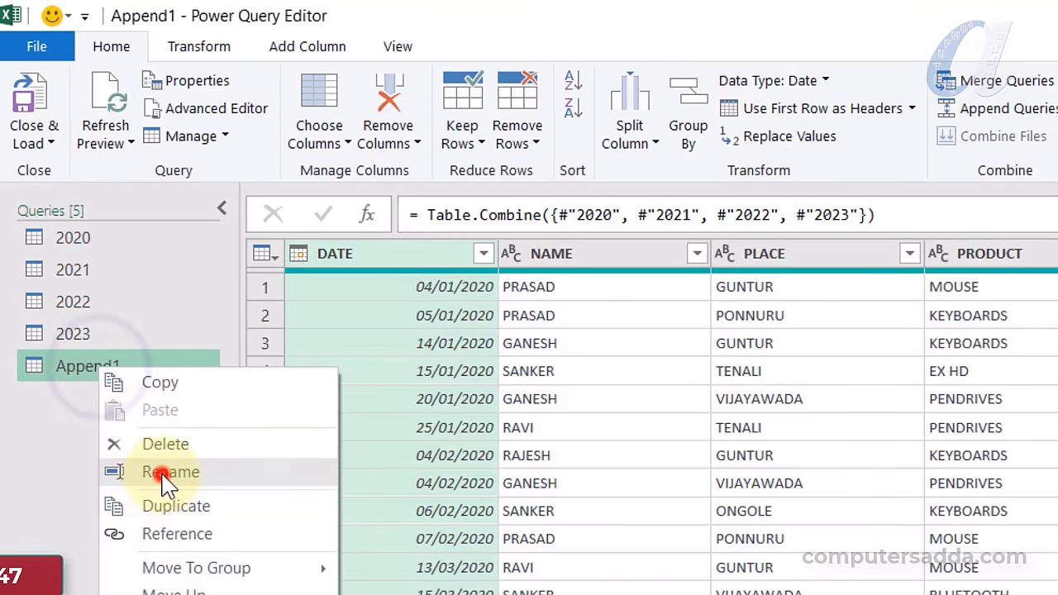
pyautogui.click(166, 472)
pyautogui.write('Total Years')
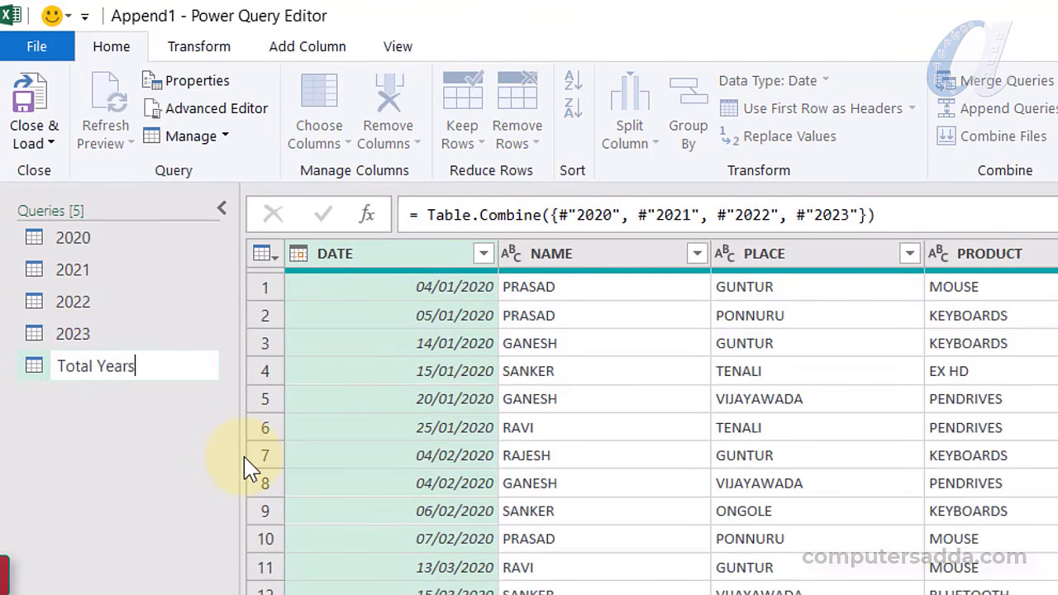
pyautogui.press('Return')
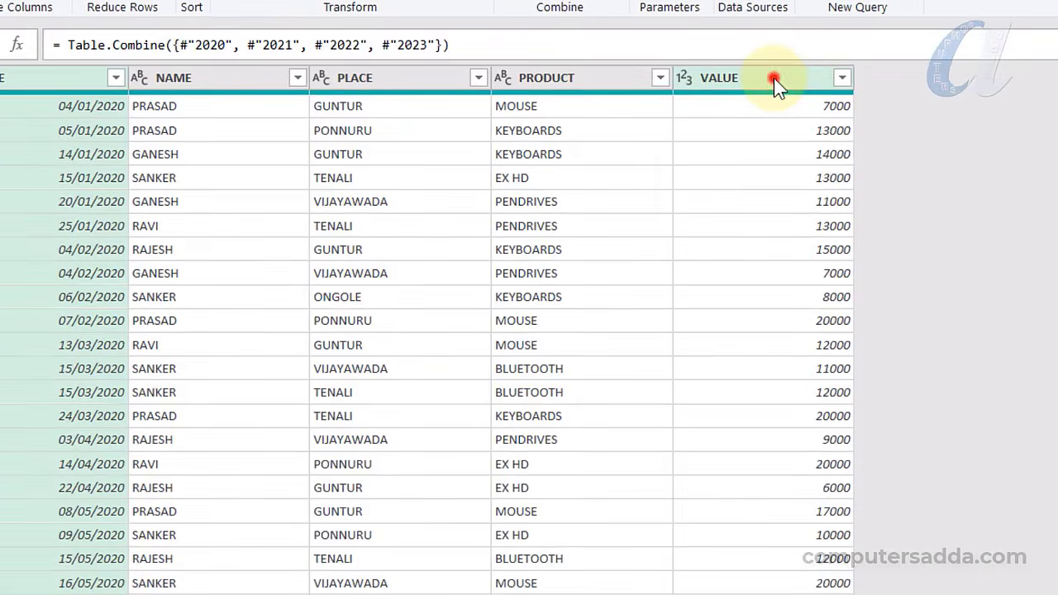
# Change the VALUE column's data type to Currency
pyautogui.click(906, 222)
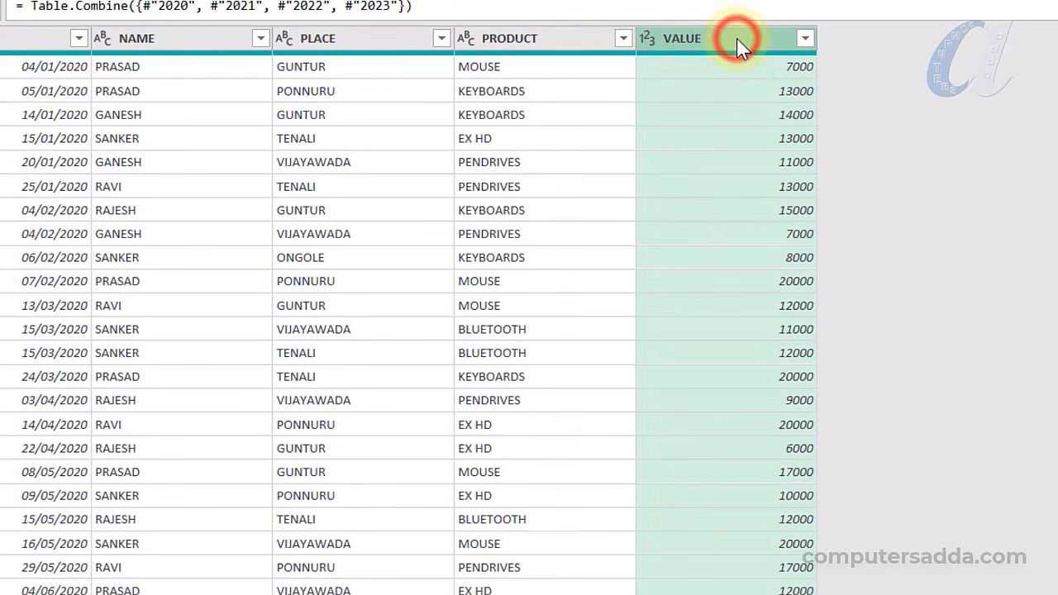
pyautogui.rightClick(737, 38)
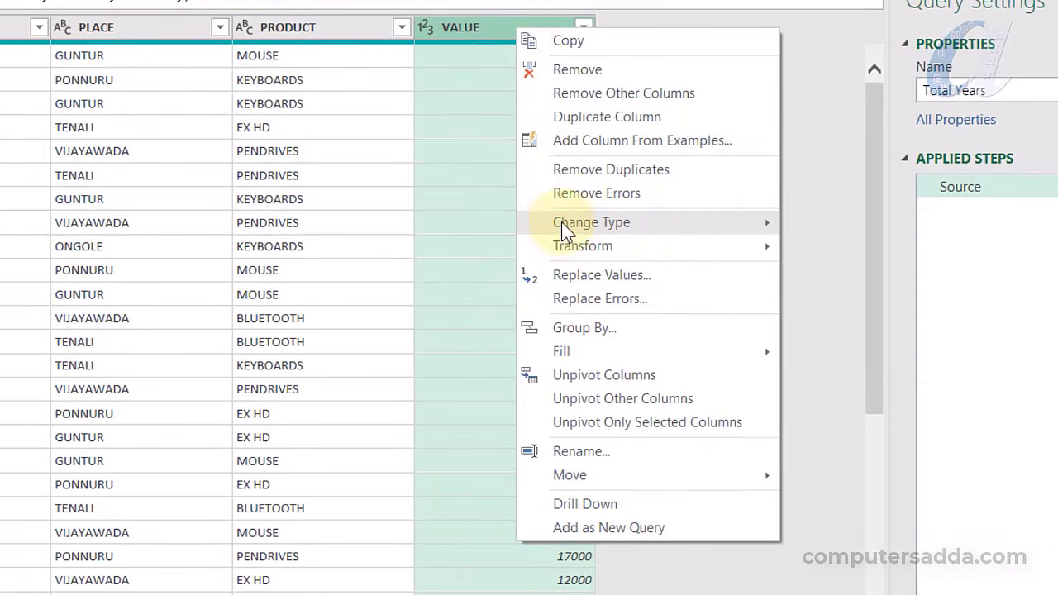
pyautogui.moveTo(908, 237)
pyautogui.click(826, 246)
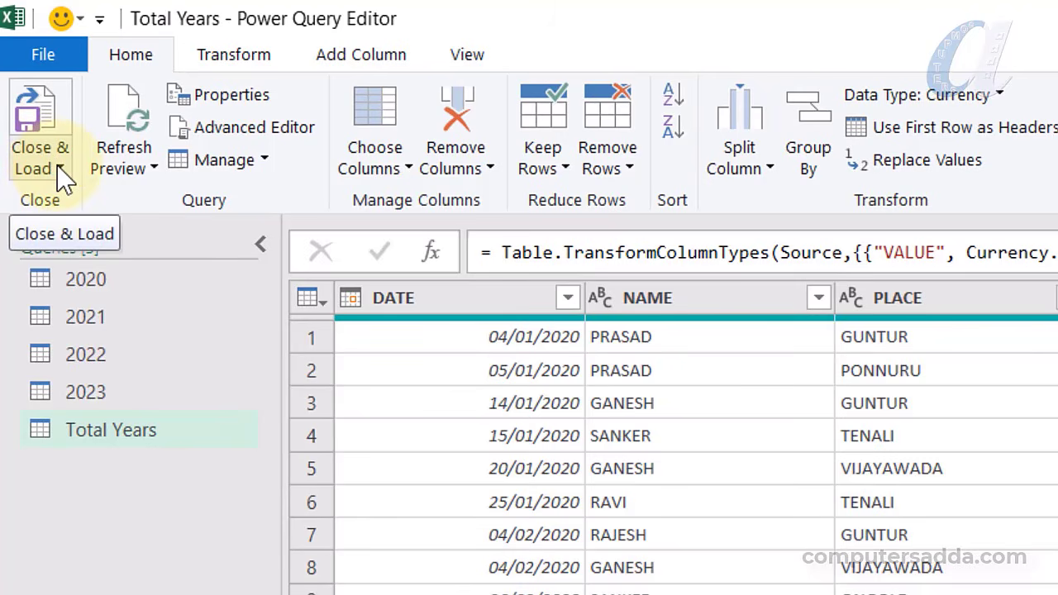
# Close & Load the query to a new PivotTable Report
pyautogui.click(59, 168)
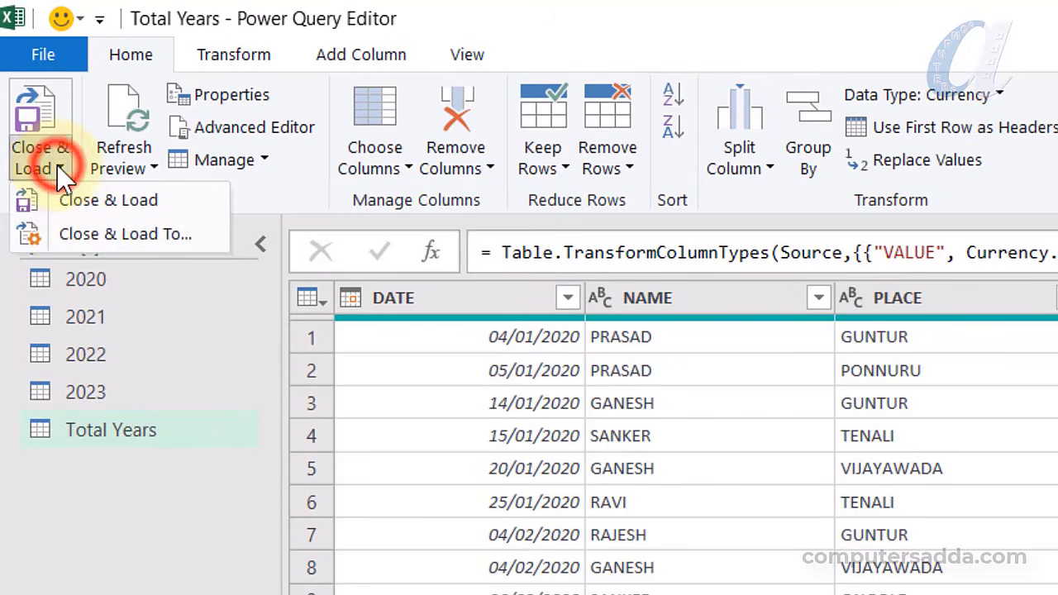
pyautogui.click(137, 229)
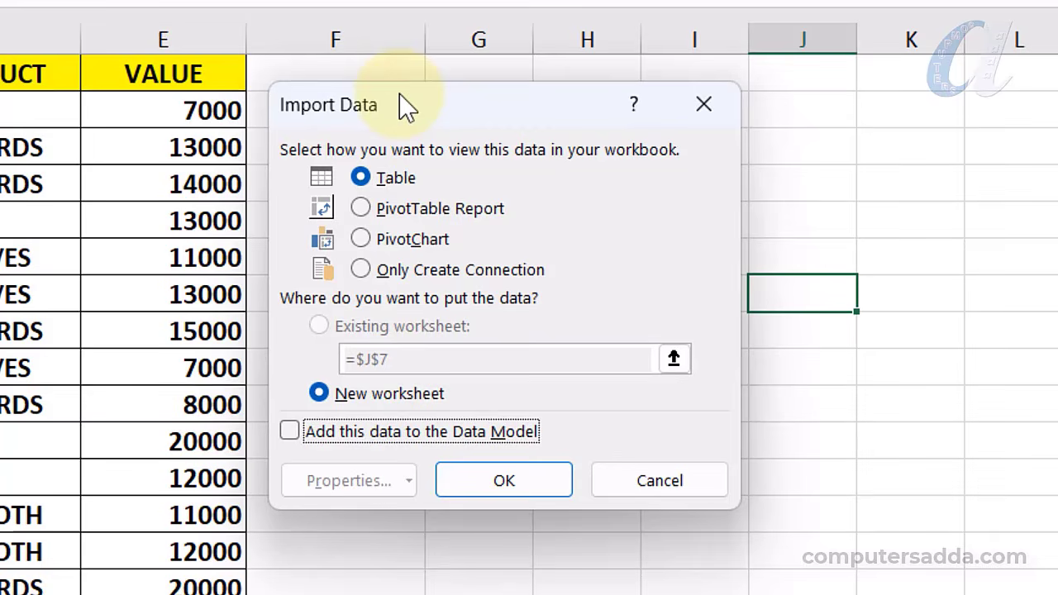
pyautogui.click(386, 208)
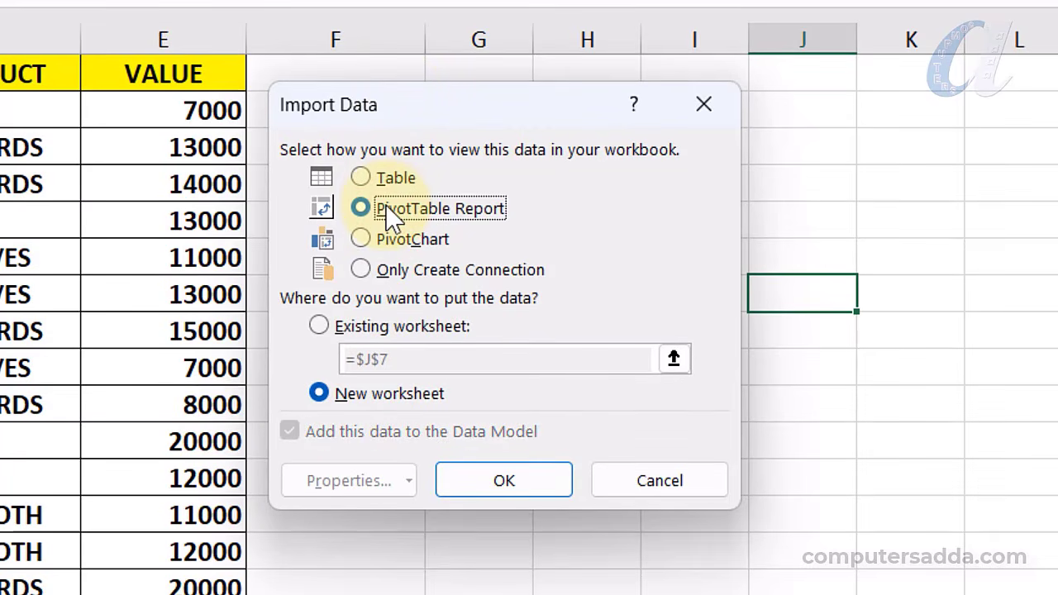
pyautogui.click(520, 488)
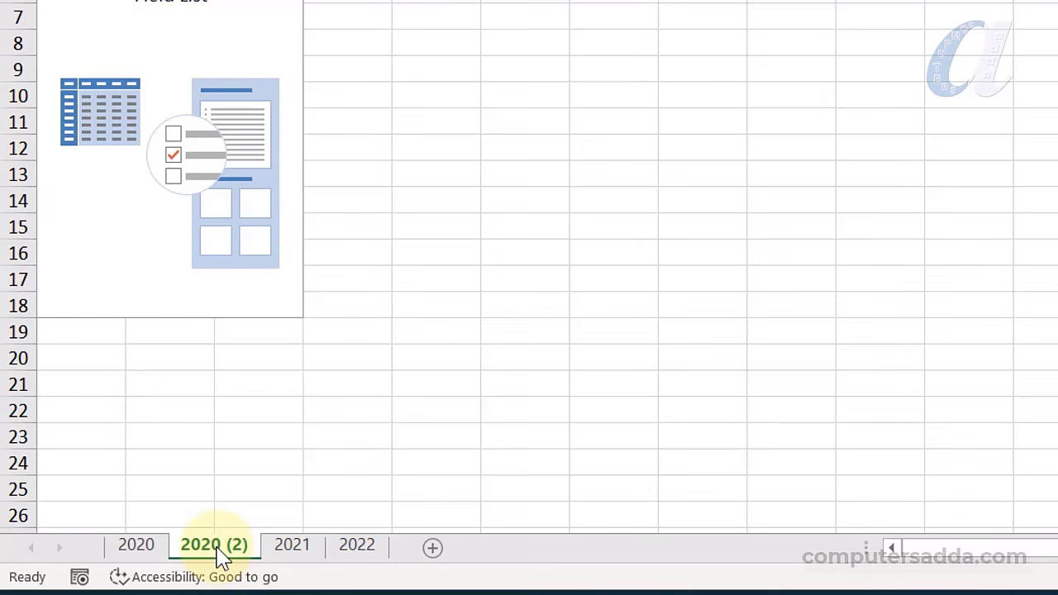
# Rename the new 2020 (2) sheet to Total Years
pyautogui.doubleClick(217, 550)
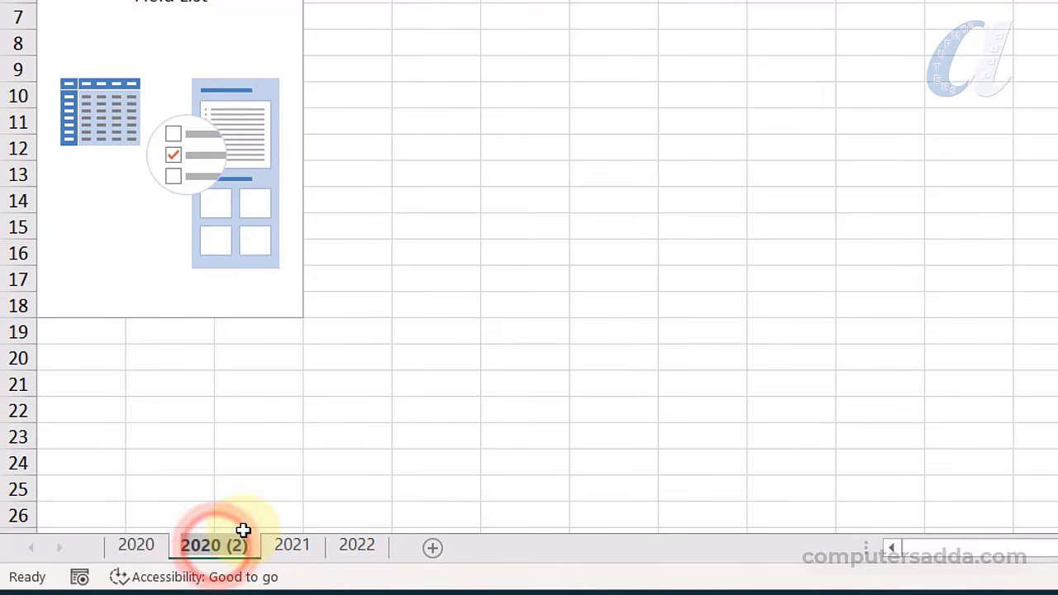
pyautogui.write('total Yea')
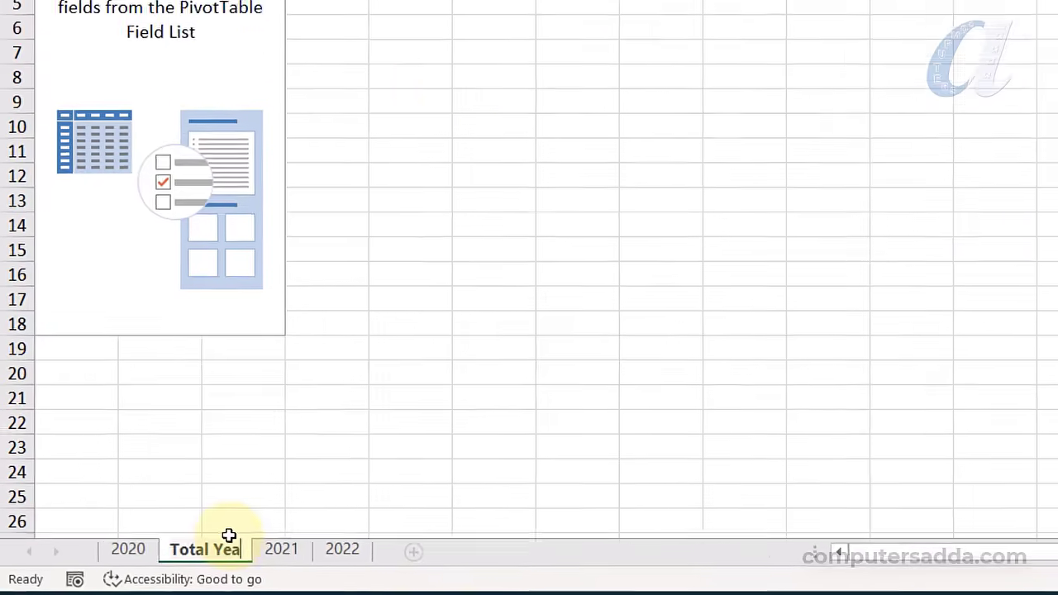
pyautogui.write('rs')
pyautogui.press('Return')
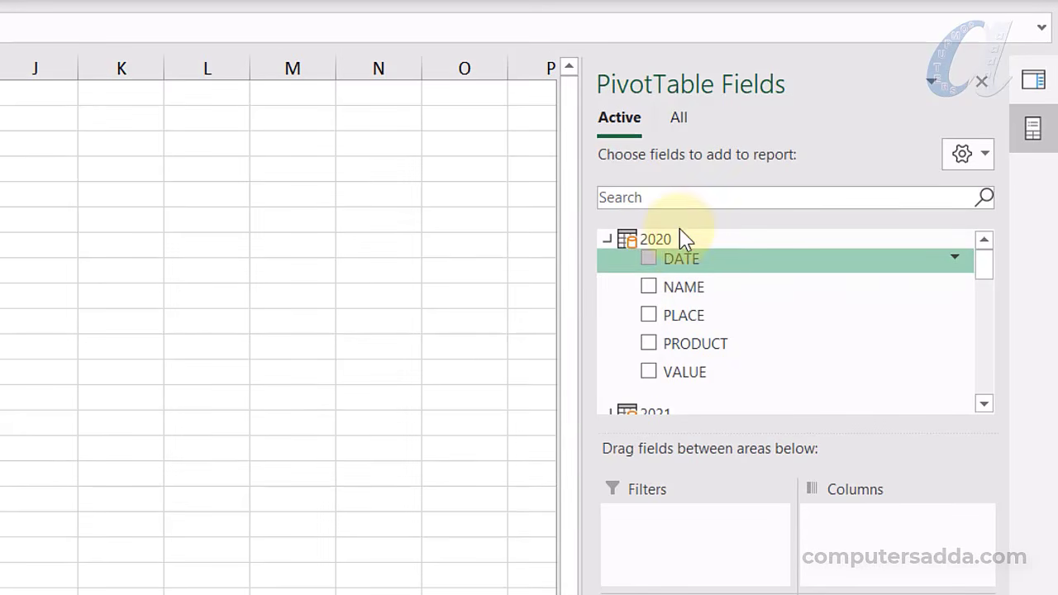
# Collapse the 2020, 2021, 2022 and 2023 tables in the PivotTable field list
pyautogui.click(608, 240)
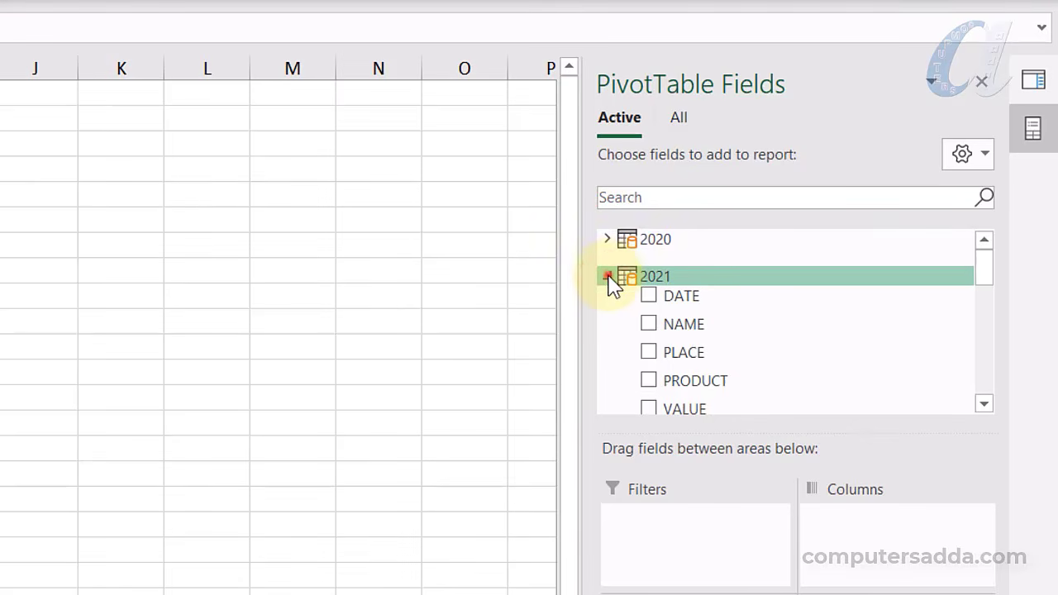
pyautogui.click(608, 276)
pyautogui.click(608, 314)
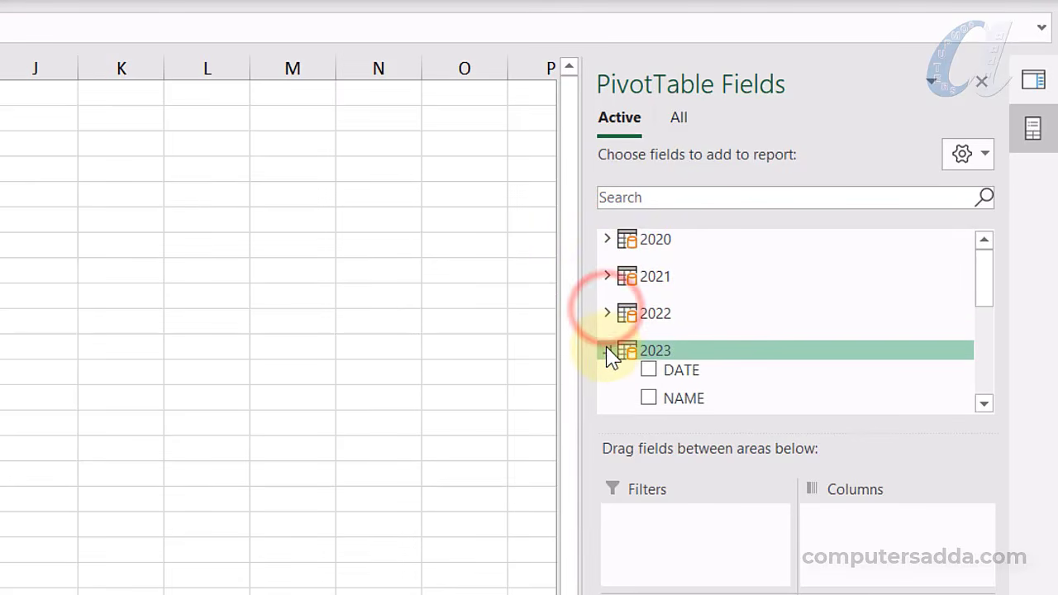
pyautogui.click(608, 350)
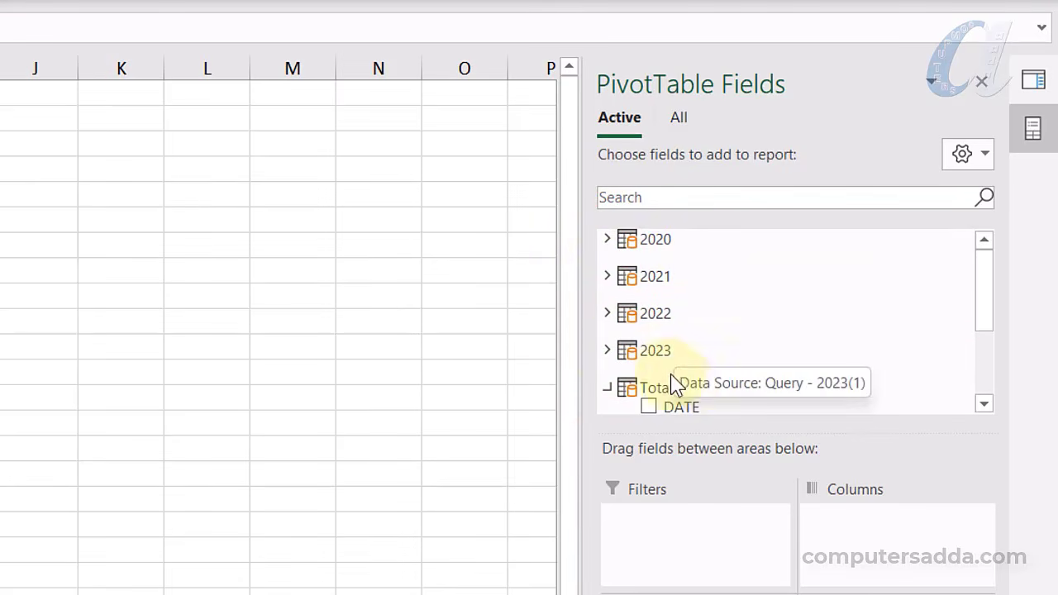
pyautogui.scroll(-2, 779, 347)
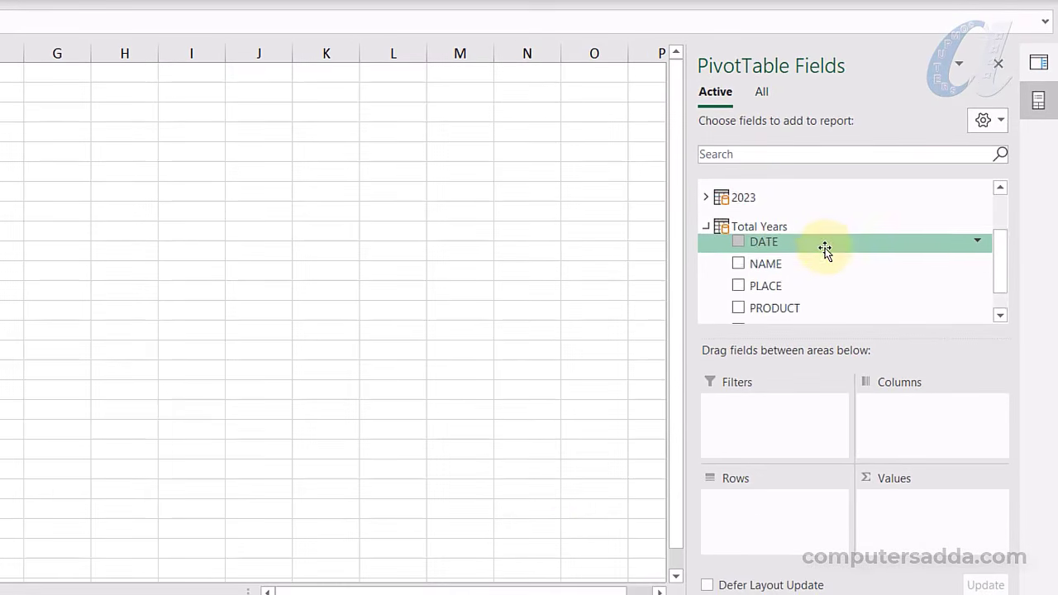
# Check VALUE under Total Years and add DATE to Rows to total sales by year
pyautogui.scroll(-1, 759, 314)
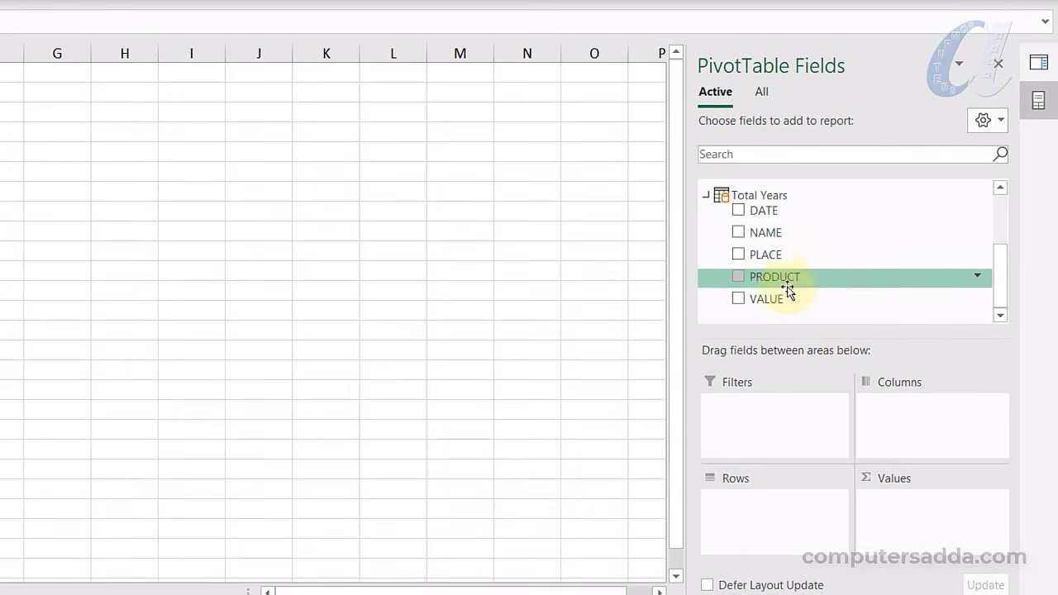
pyautogui.click(737, 299)
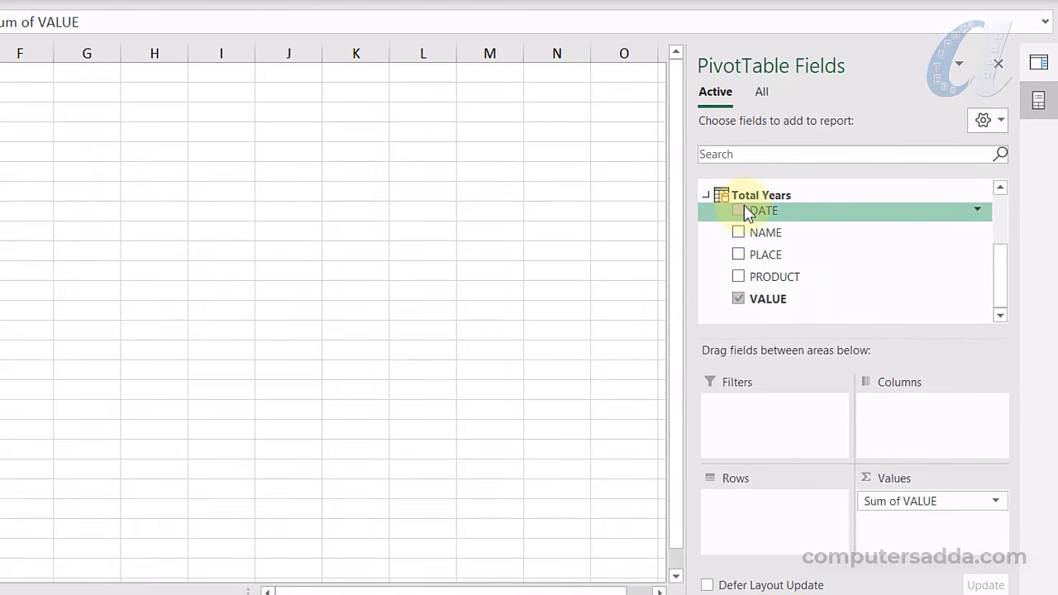
pyautogui.moveTo(742, 213); pyautogui.dragTo(744, 507)
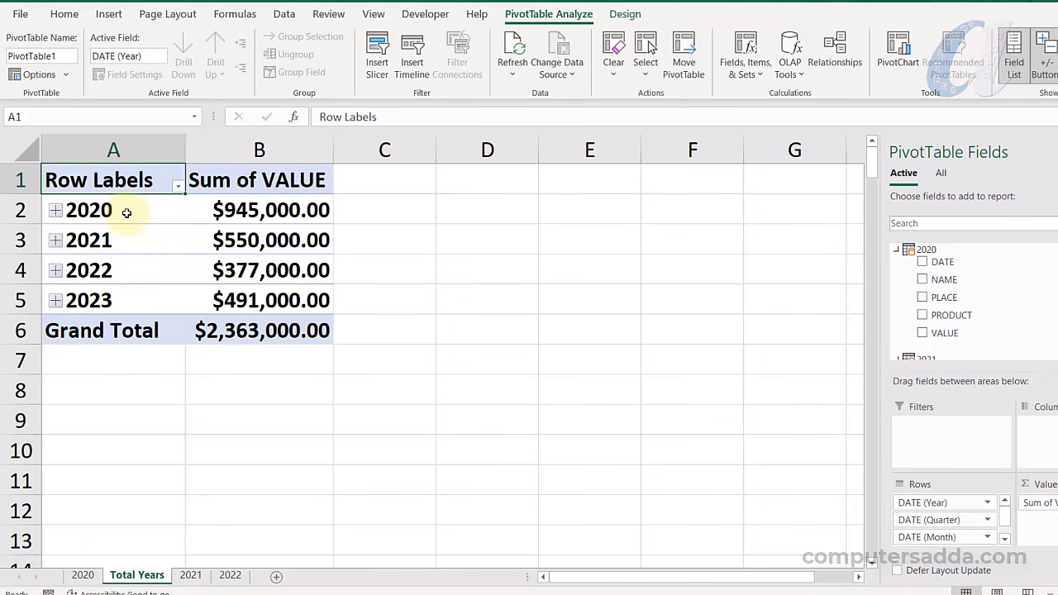
pyautogui.moveTo(128, 210); pyautogui.dragTo(118, 271)
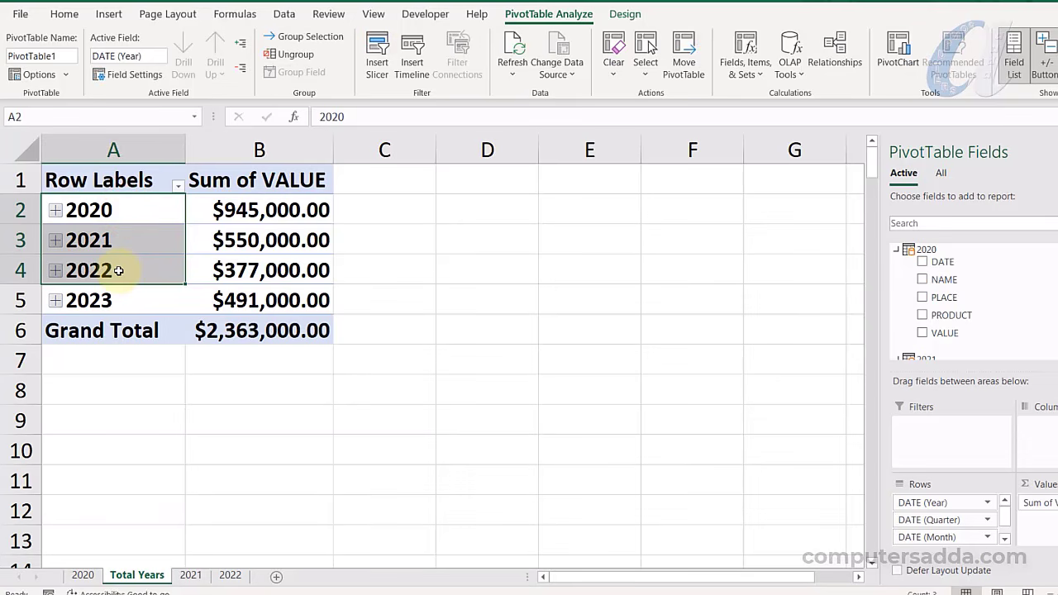
# Remove the DATE (Quarter) and DATE (Month) fields from the PivotTable rows
pyautogui.click(121, 304)
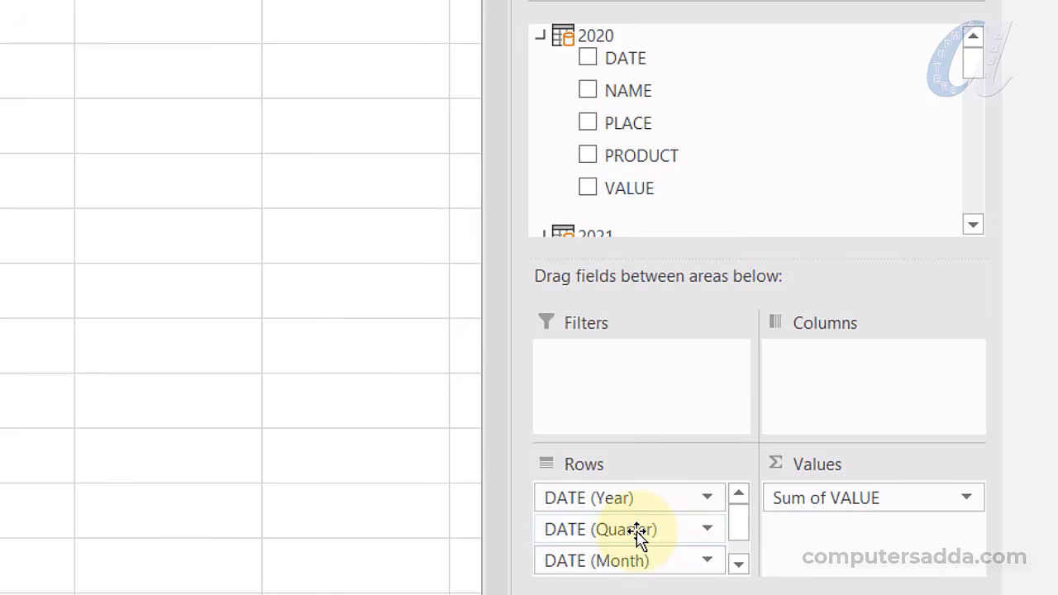
pyautogui.click(632, 530)
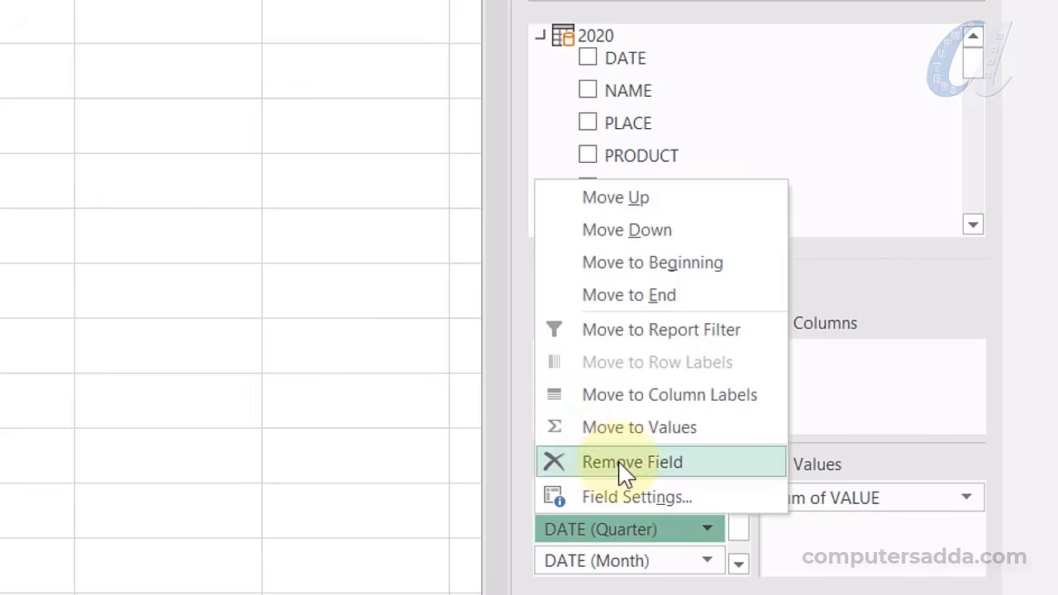
pyautogui.click(618, 463)
pyautogui.click(620, 530)
pyautogui.click(623, 463)
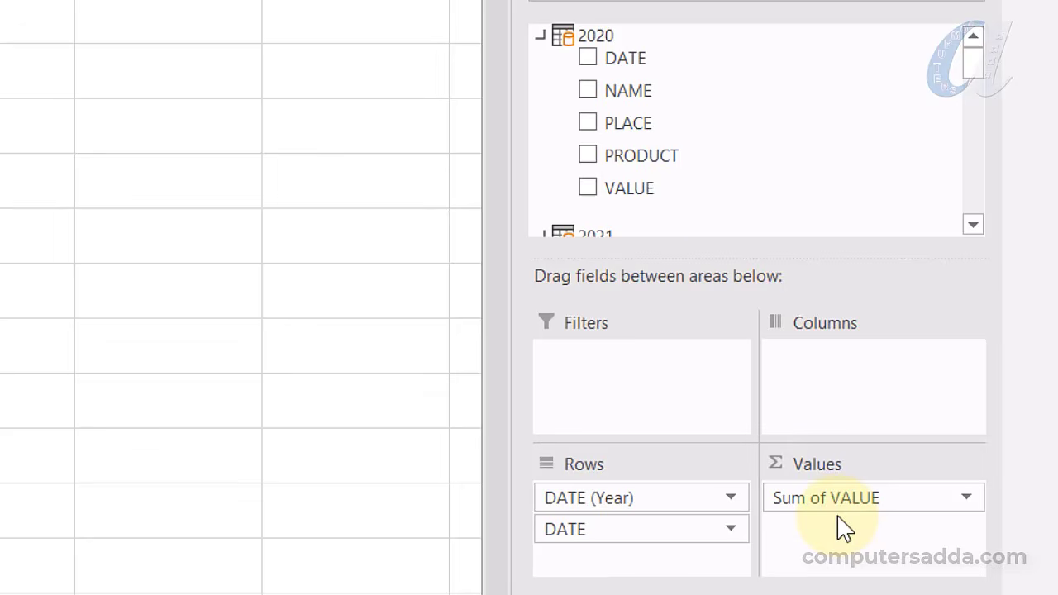
pyautogui.scroll(-10, 649, 87)
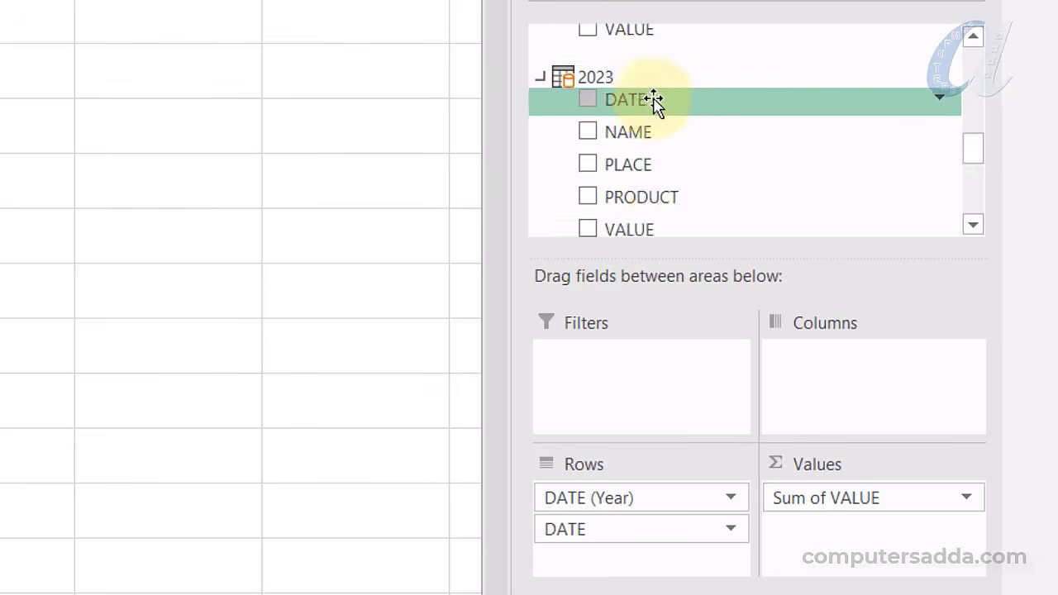
pyautogui.scroll(2, 653, 107)
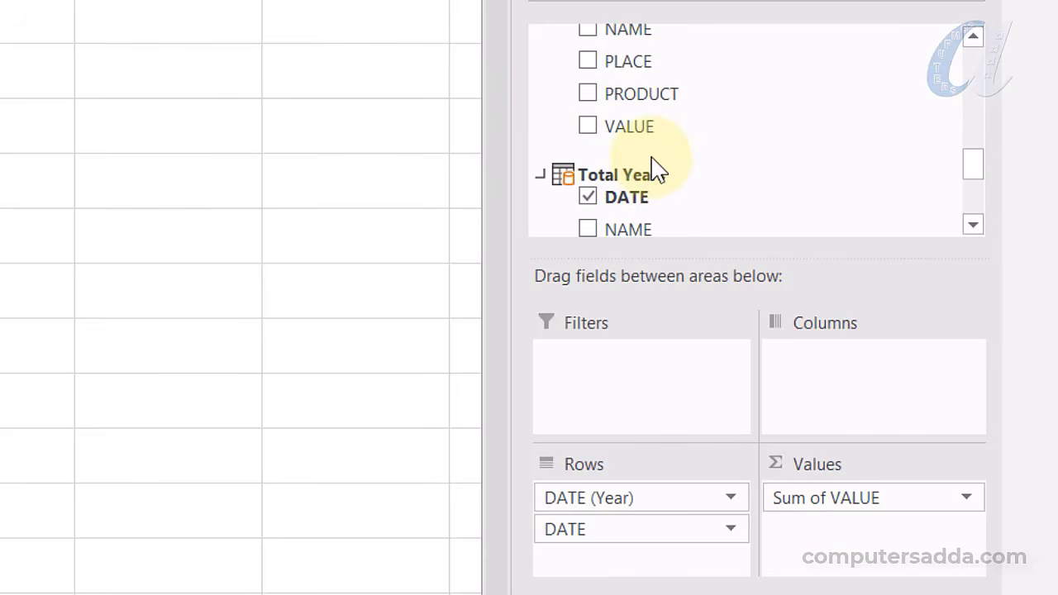
pyautogui.scroll(-3, 653, 165)
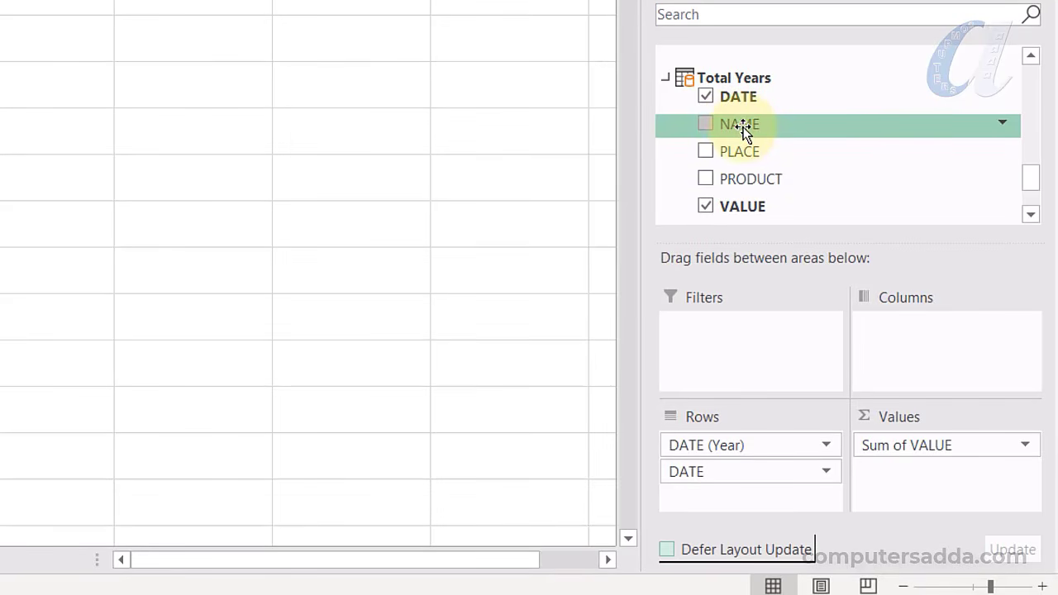
# Add NAME to Rows above DATE (Year) and zoom the sheet out three steps
pyautogui.moveTo(742, 128); pyautogui.dragTo(679, 449)
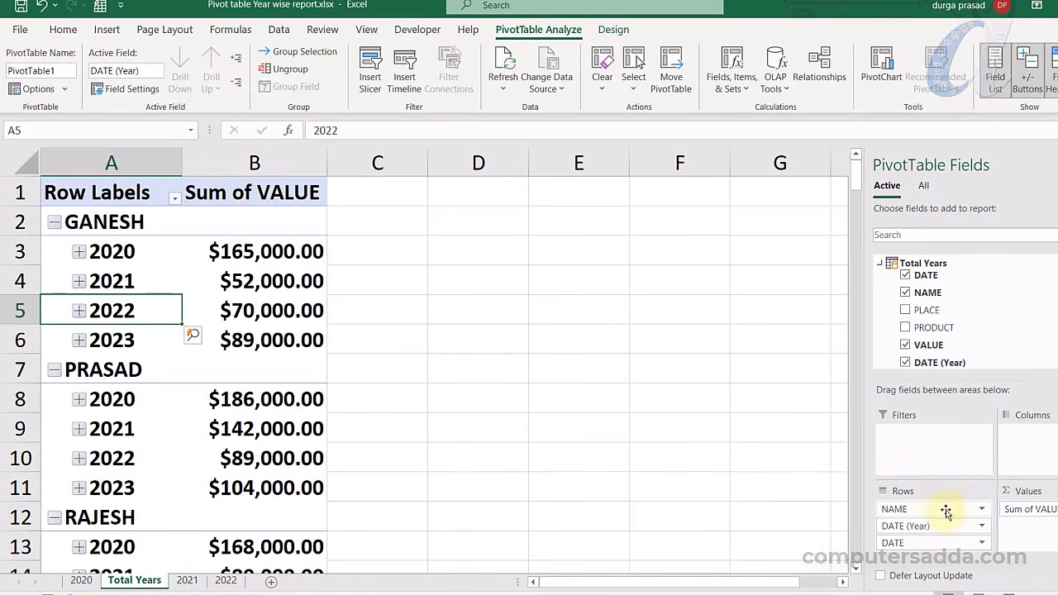
pyautogui.click(1026, 593)
pyautogui.click(1027, 593)
pyautogui.click(1026, 593)
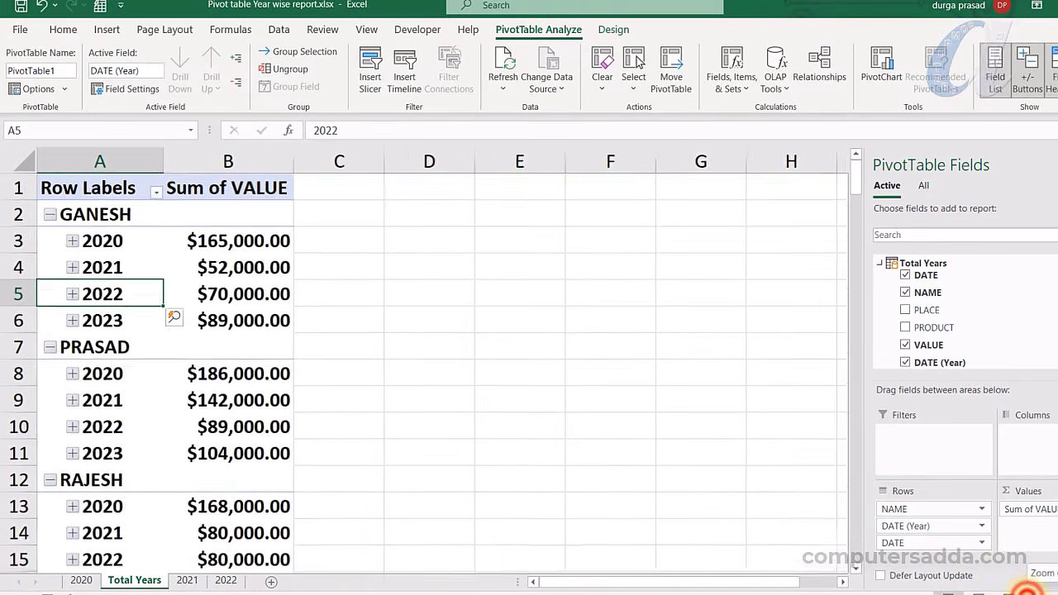
pyautogui.click(1027, 593)
pyautogui.click(1027, 592)
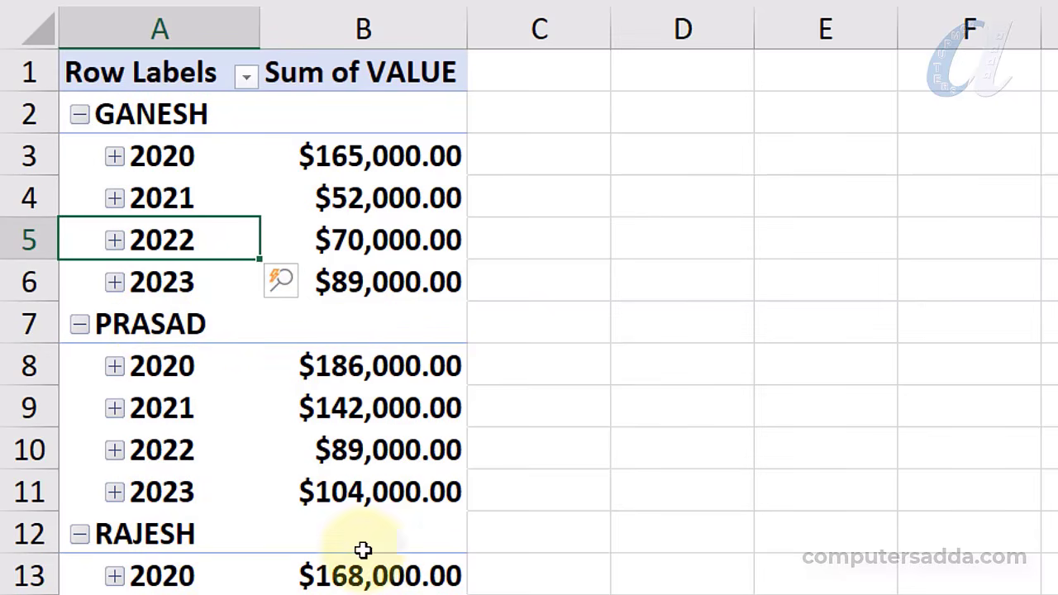
pyautogui.moveTo(427, 258)
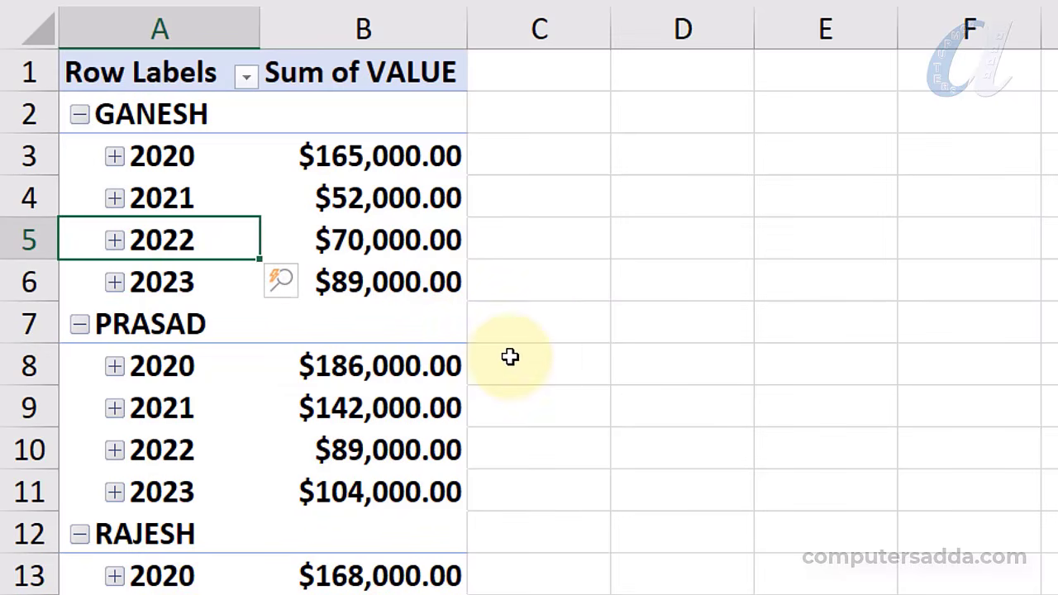
pyautogui.scroll(-2, 496, 373)
pyautogui.scroll(2, 508, 370)
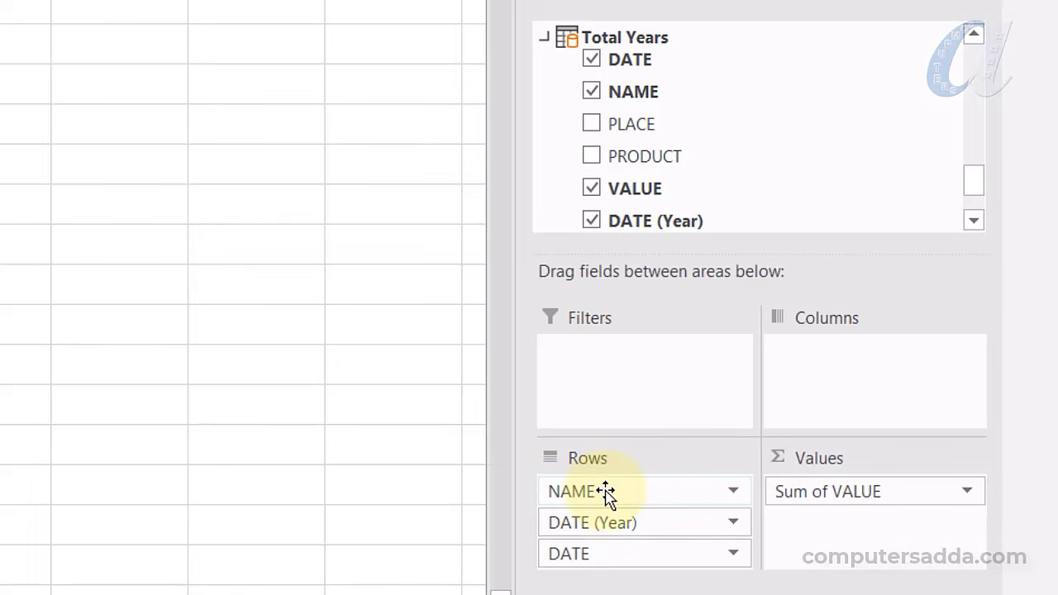
# Swap NAME for PLACE as the top row field above DATE (Year)
pyautogui.click(606, 492)
pyautogui.click(635, 426)
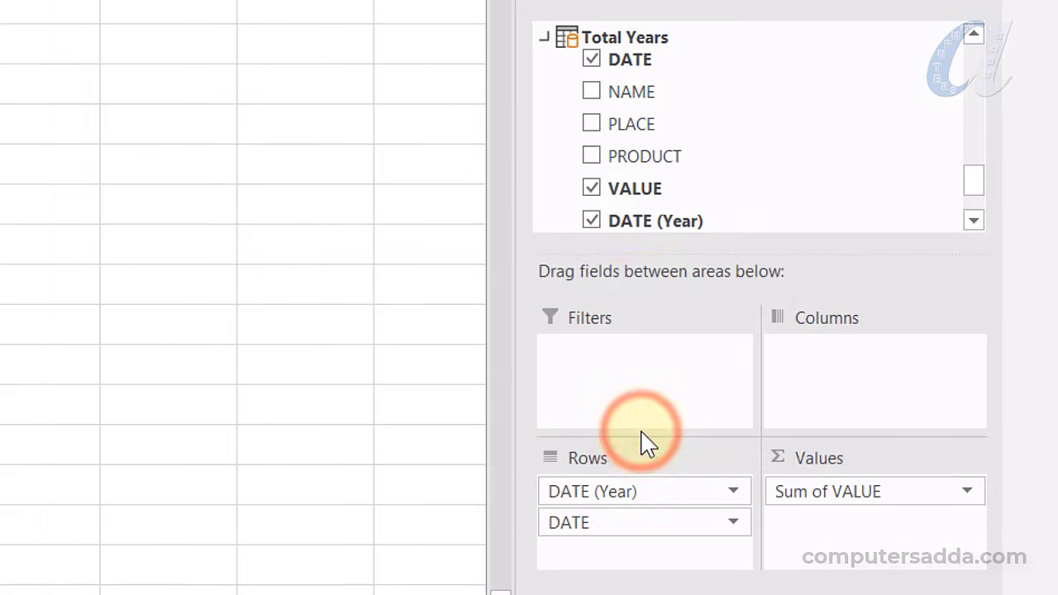
pyautogui.moveTo(637, 123); pyautogui.dragTo(576, 482)
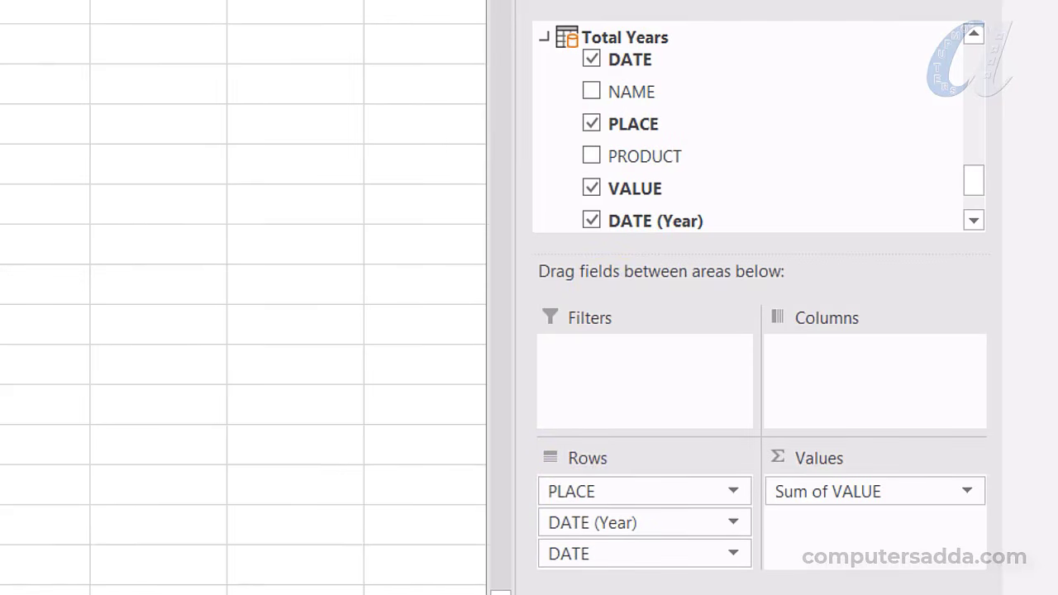
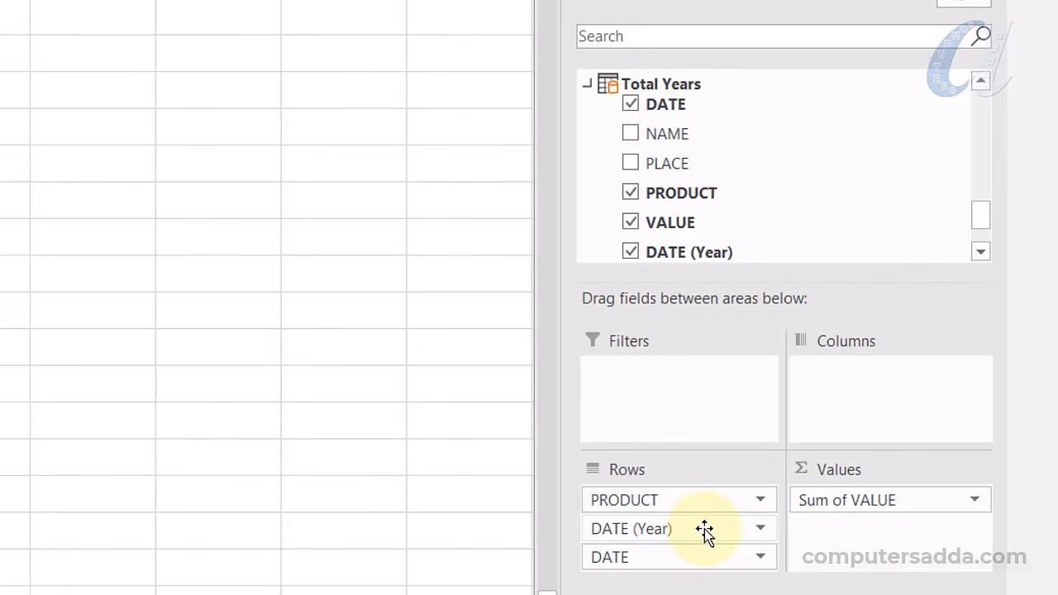
# Clear DATE (Year), DATE and PRODUCT from the pivot rows and put NAME in Rows
pyautogui.click(704, 529)
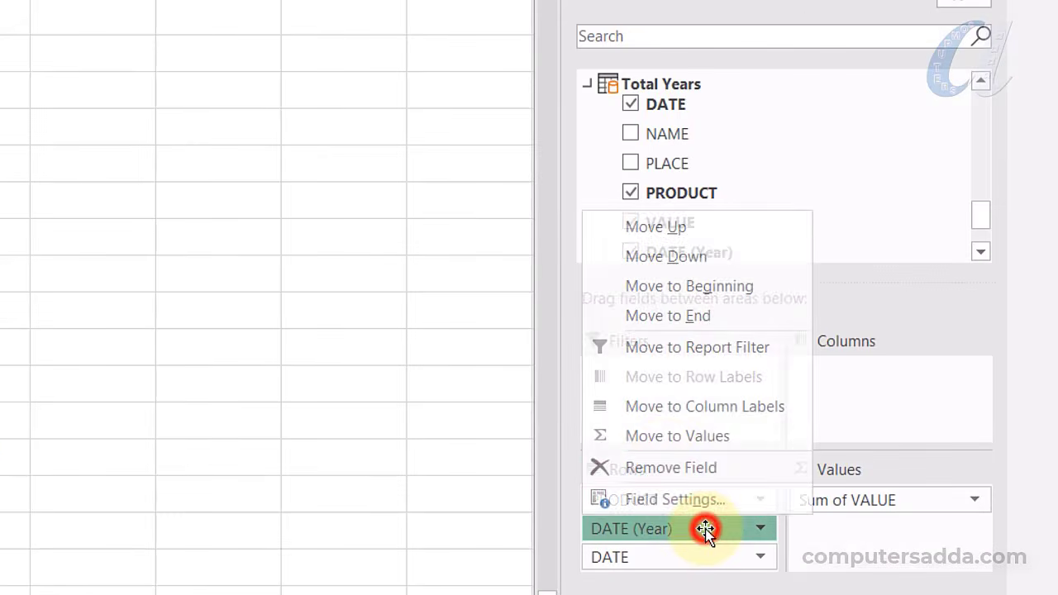
pyautogui.click(670, 466)
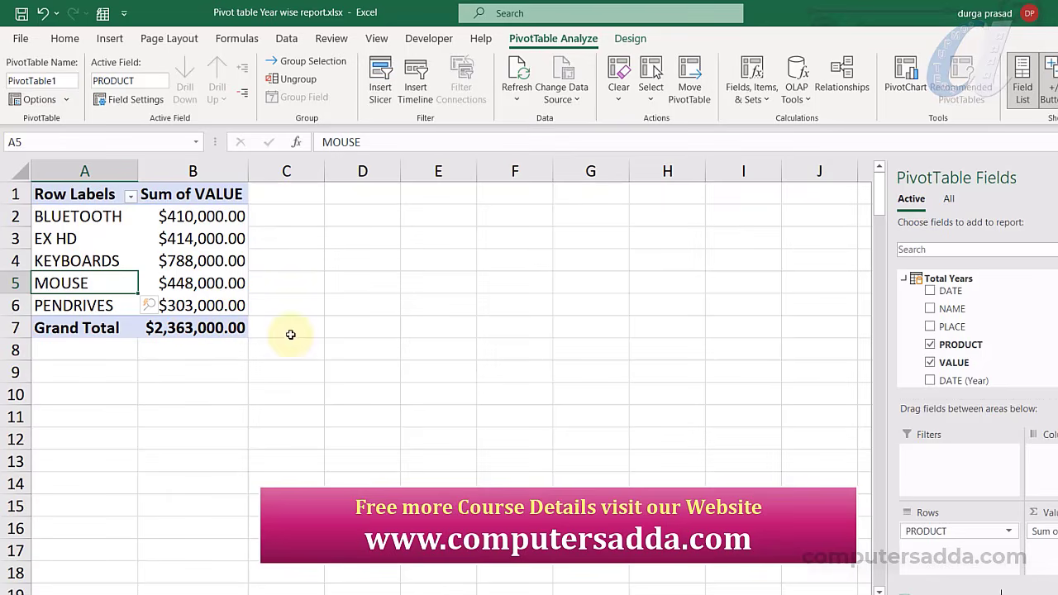
pyautogui.moveTo(926, 530); pyautogui.dragTo(942, 330)
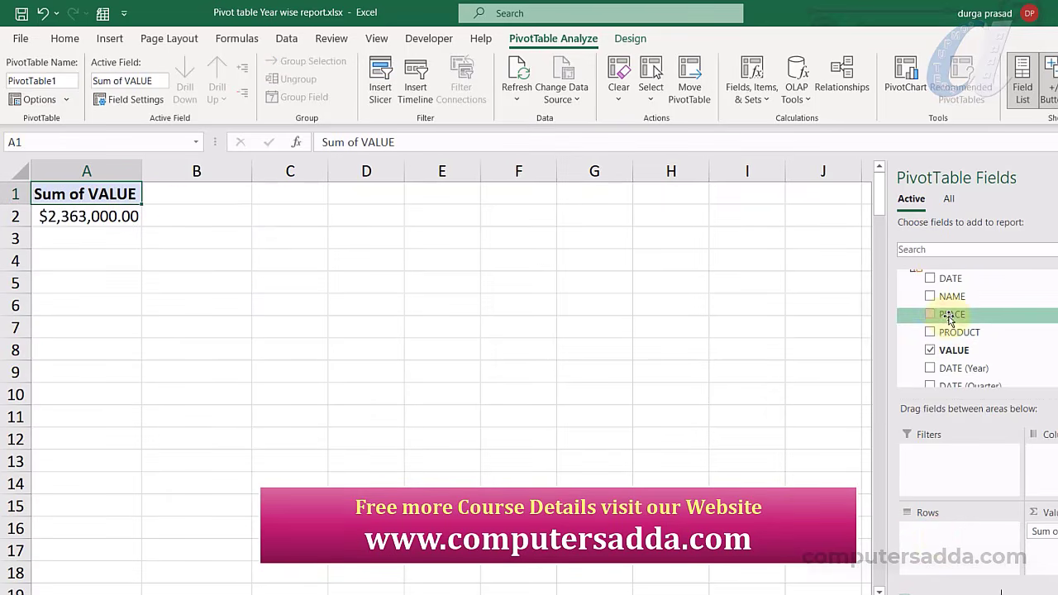
pyautogui.click(947, 314)
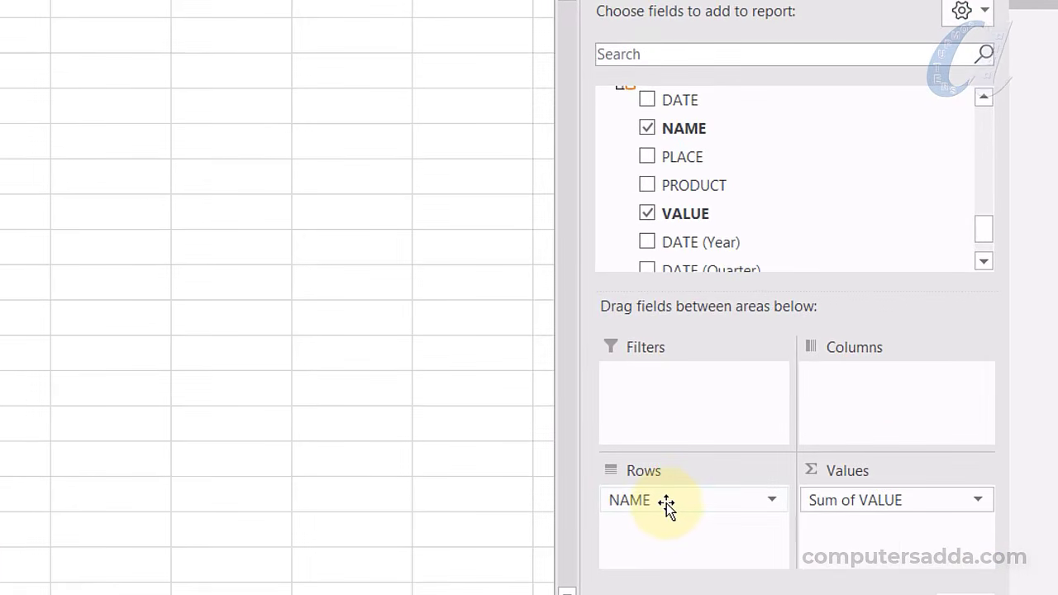
# Nest a second field under NAME in Rows so each person's Sum of VALUE splits by product
pyautogui.moveTo(693, 161); pyautogui.dragTo(686, 534)
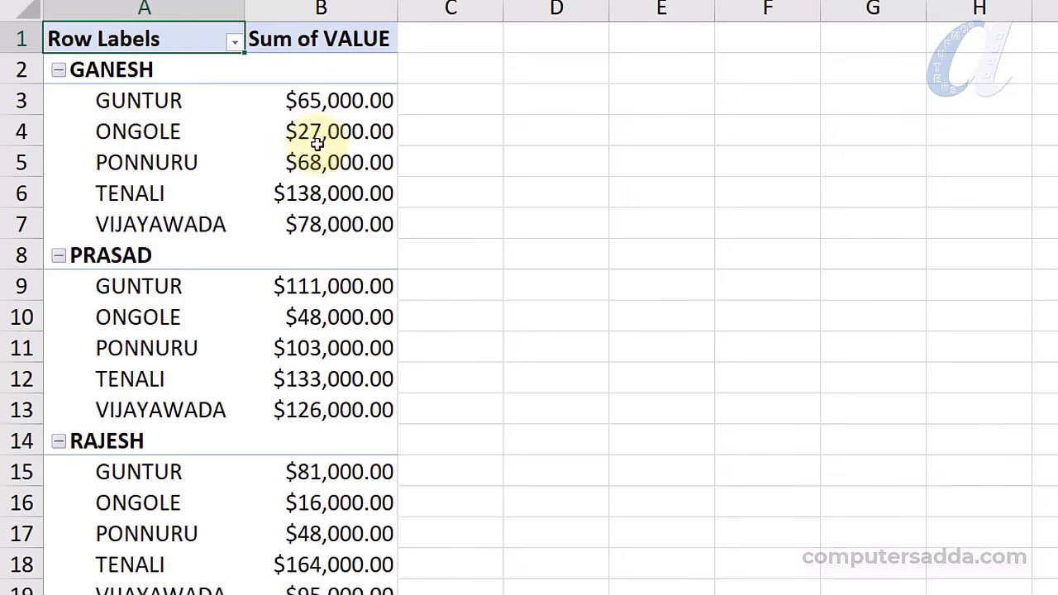
pyautogui.scroll(-3, 293, 273)
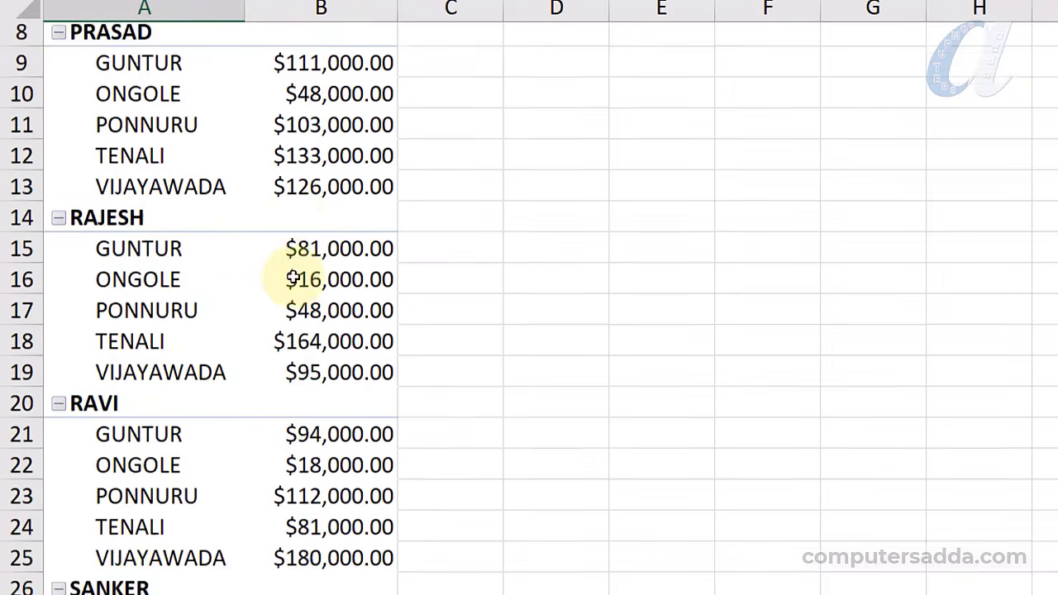
pyautogui.scroll(3, 292, 279)
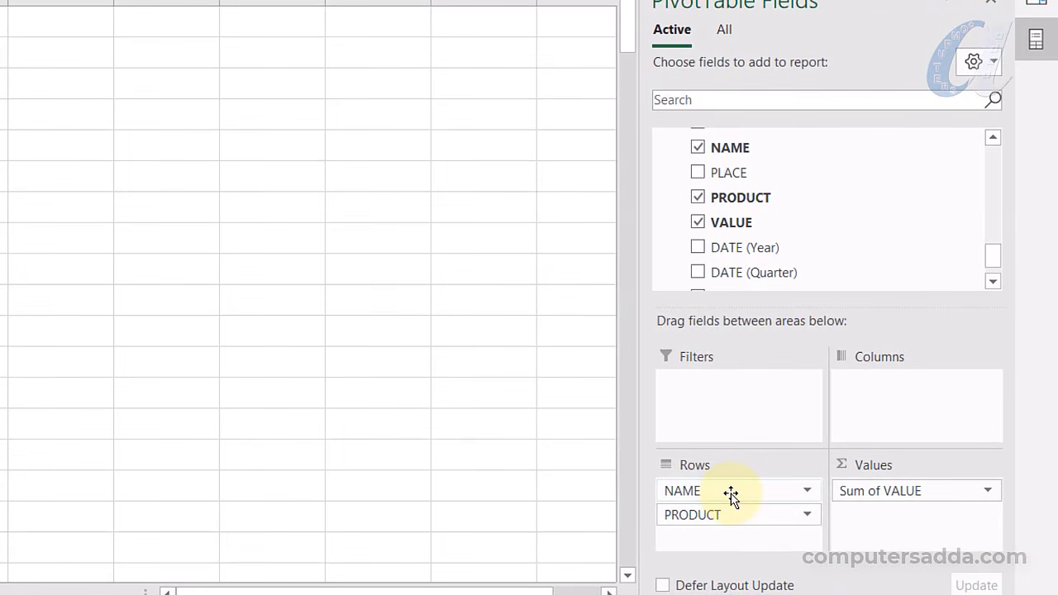
# Move NAME into Filters and filter the pivot to RAJESH
pyautogui.moveTo(731, 494); pyautogui.dragTo(748, 402)
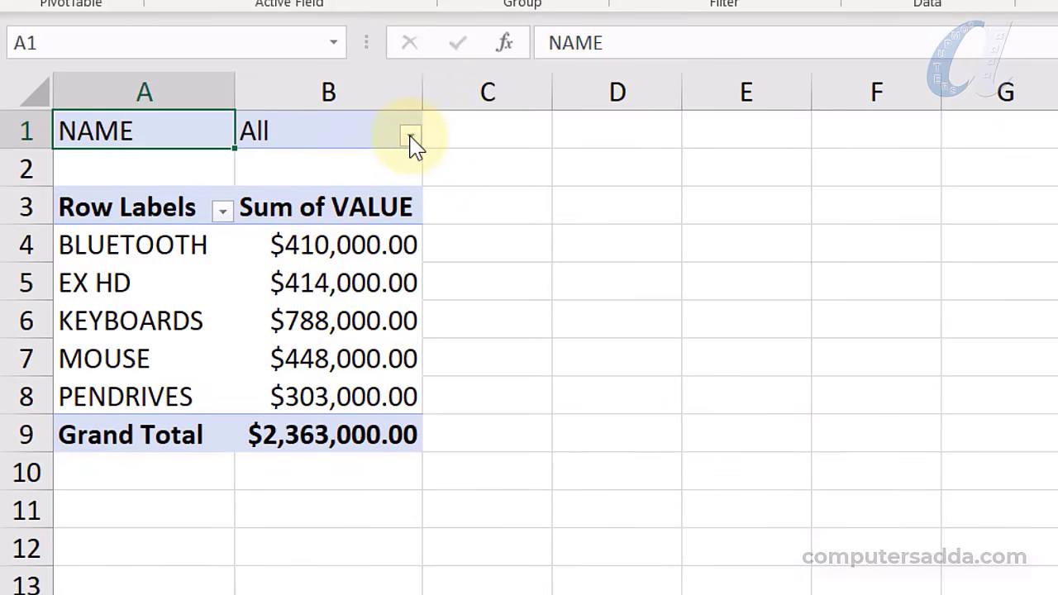
pyautogui.click(411, 137)
pyautogui.click(123, 200)
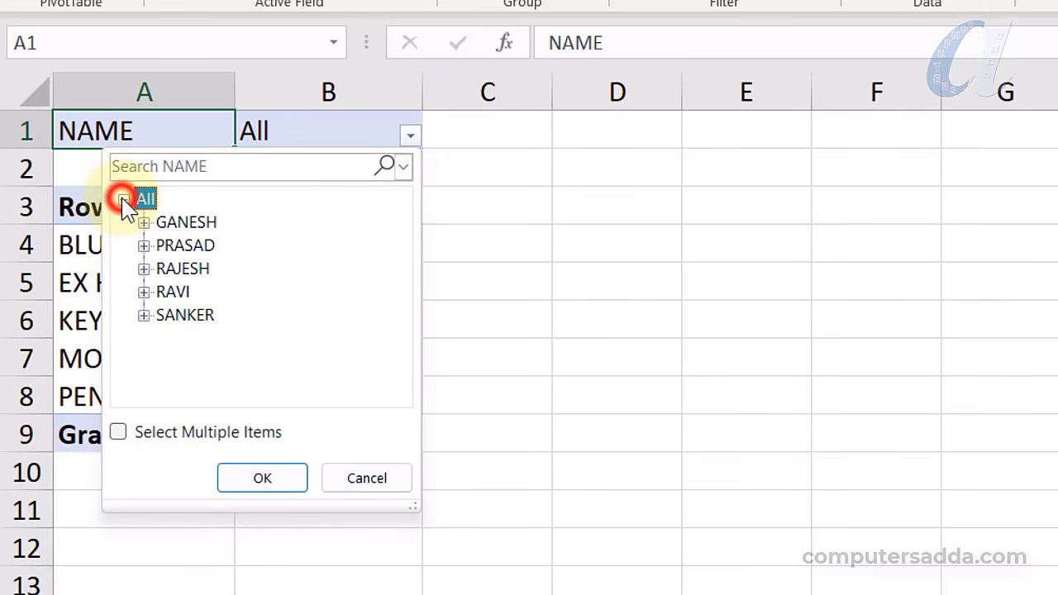
pyautogui.click(189, 276)
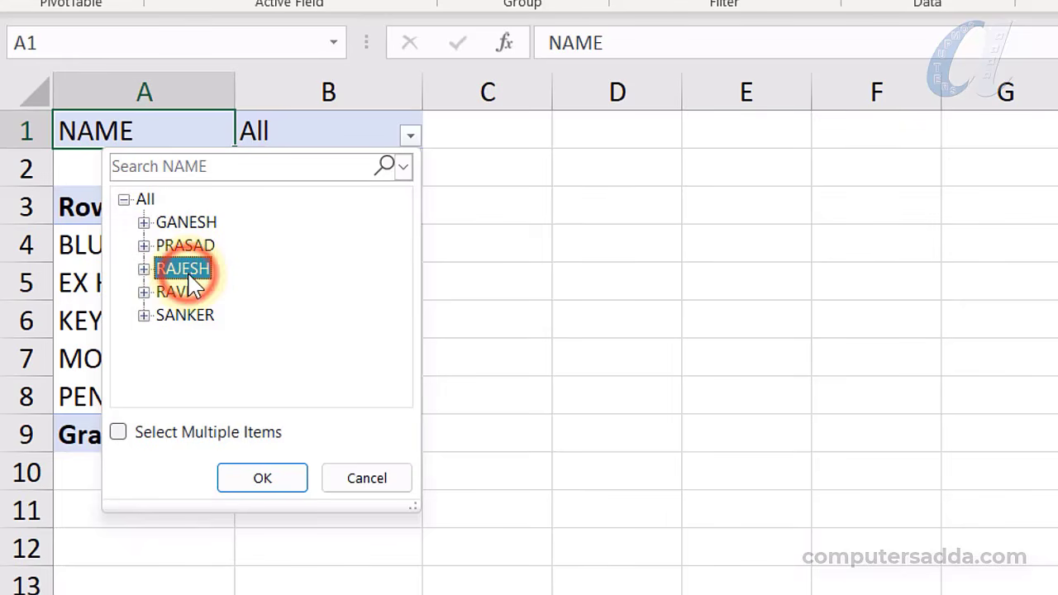
pyautogui.click(265, 485)
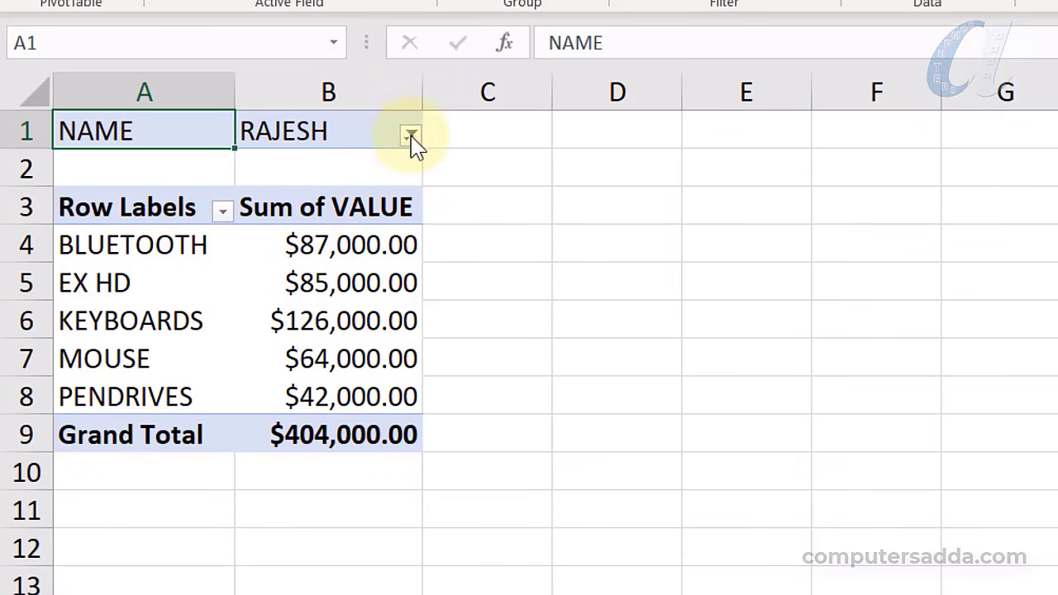
# Switch the NAME filter to PRASAD, giving a $521,000.00 Grand Total
pyautogui.click(411, 135)
pyautogui.click(185, 246)
pyautogui.click(262, 479)
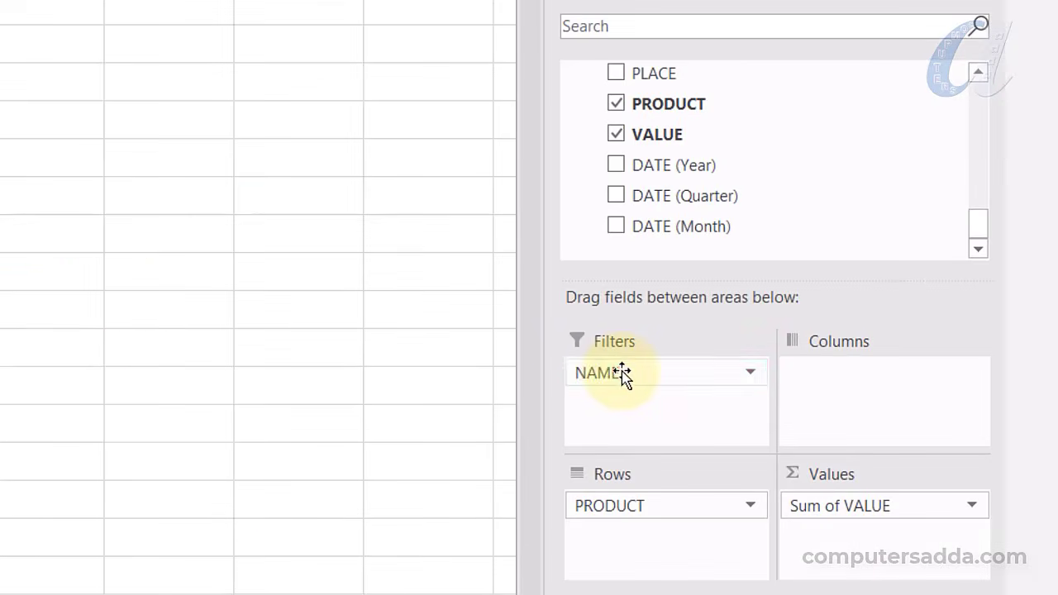
# Replace NAME with PLACE as the report filter and filter to ONGOLE
pyautogui.moveTo(622, 374); pyautogui.dragTo(777, 190)
pyautogui.moveTo(650, 73); pyautogui.dragTo(633, 376)
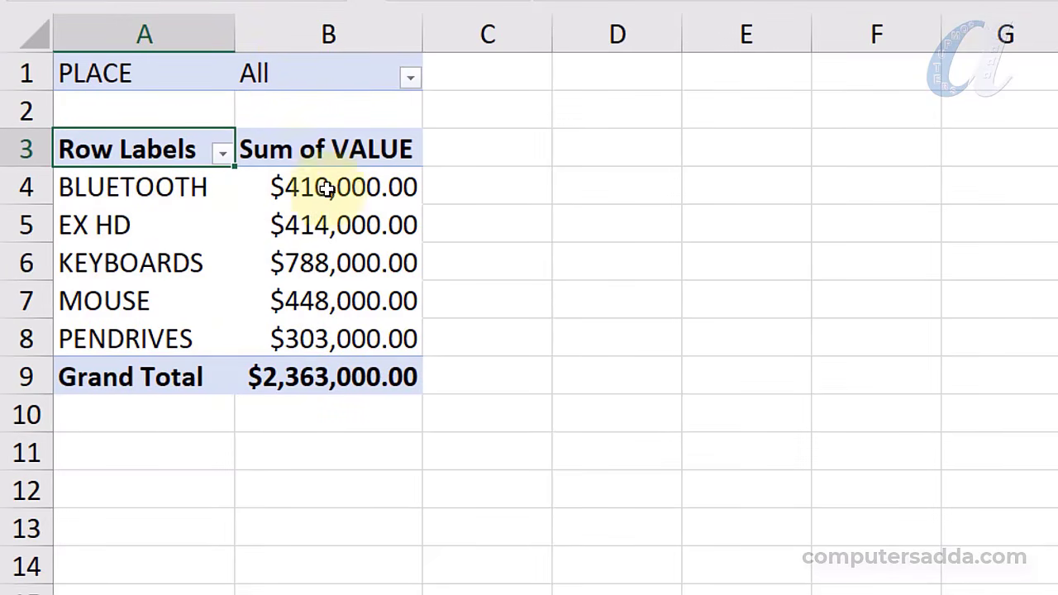
pyautogui.click(409, 78)
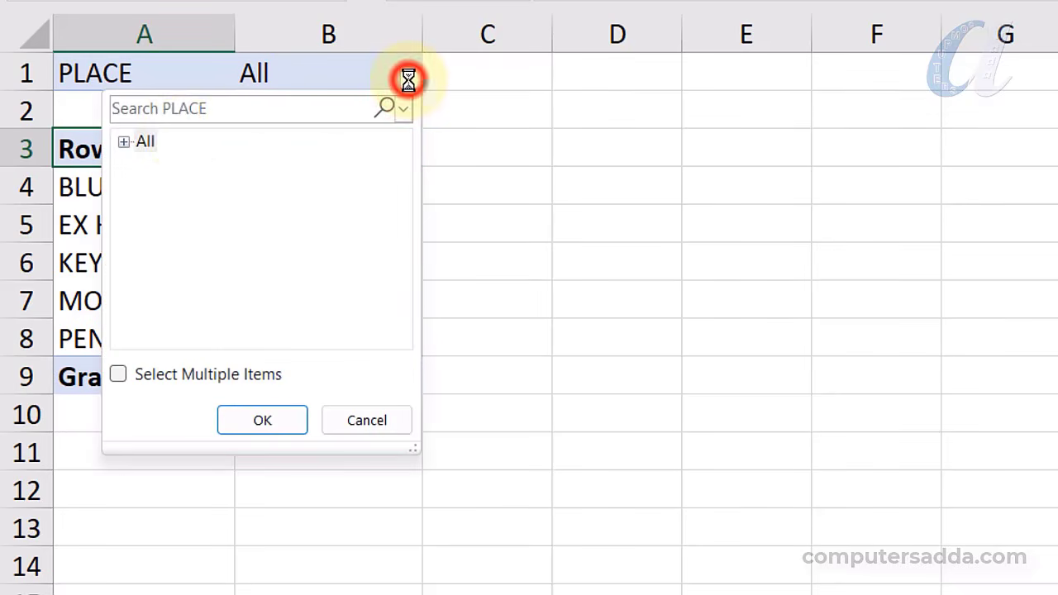
pyautogui.click(126, 143)
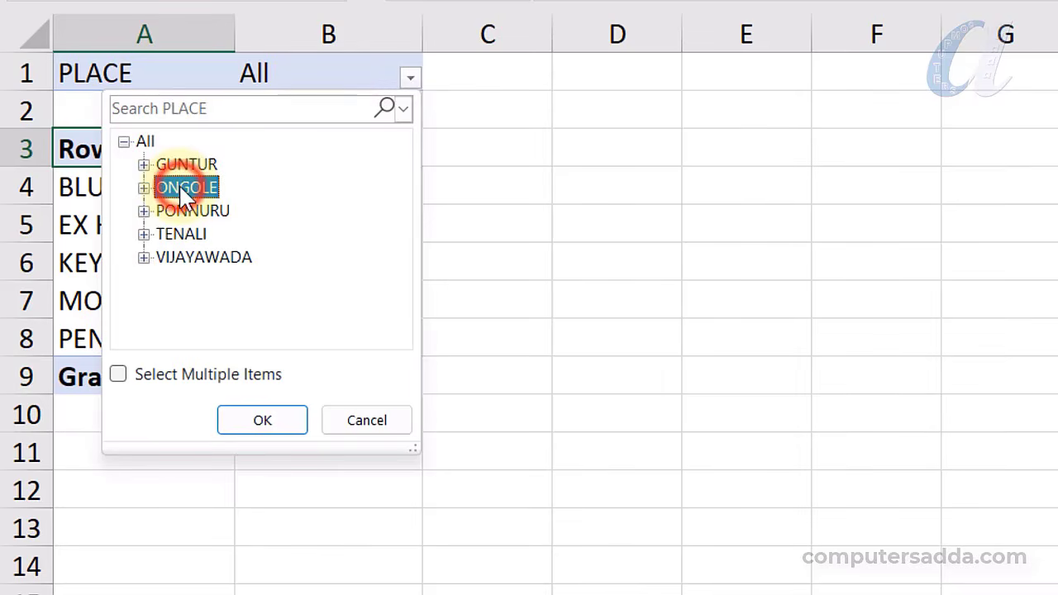
pyautogui.click(256, 425)
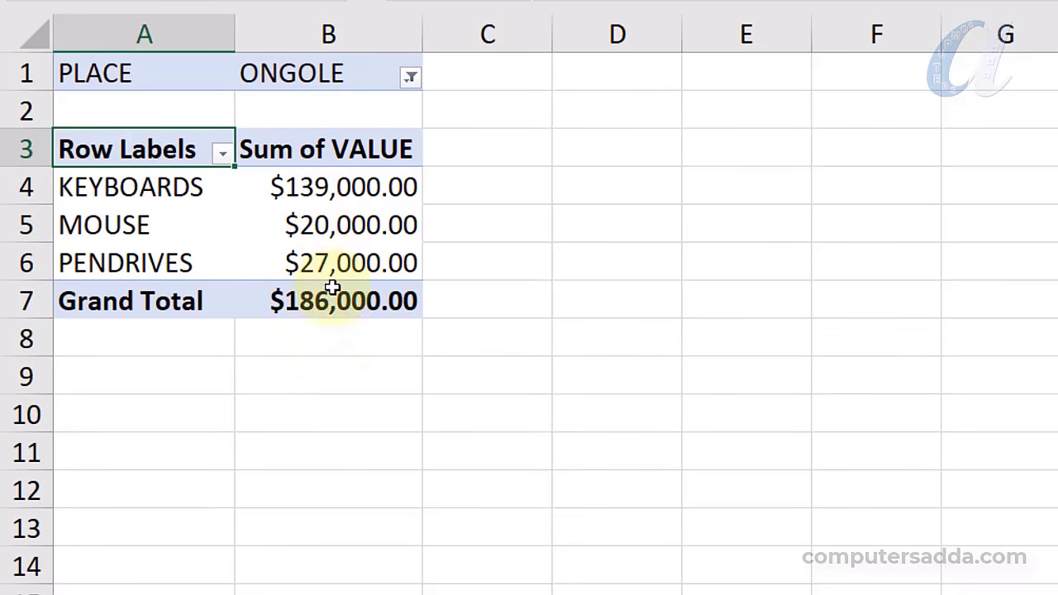
# Change the PLACE filter to TENALI
pyautogui.click(411, 77)
pyautogui.click(181, 234)
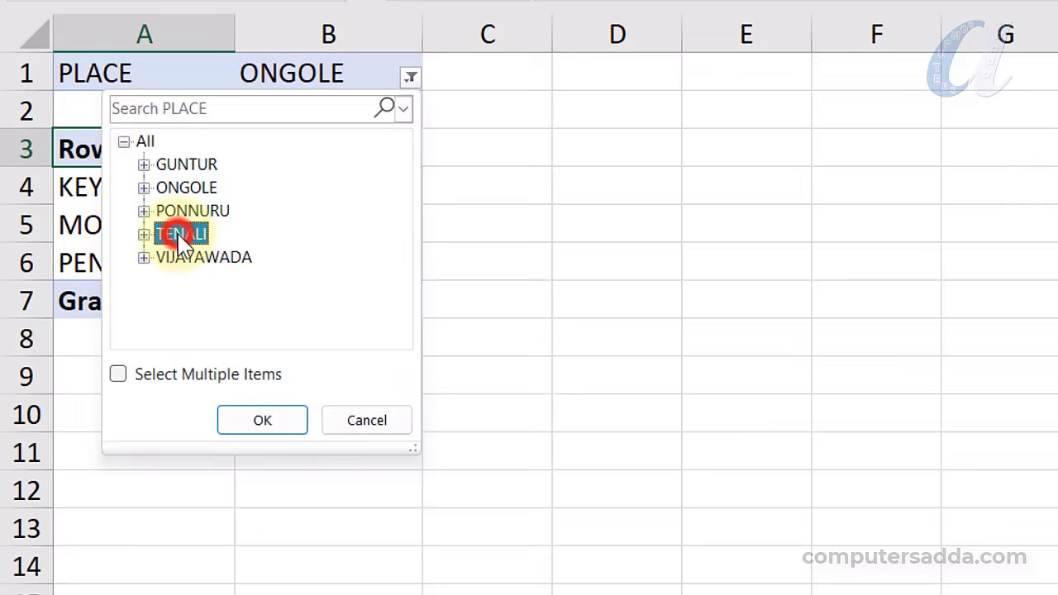
pyautogui.click(263, 421)
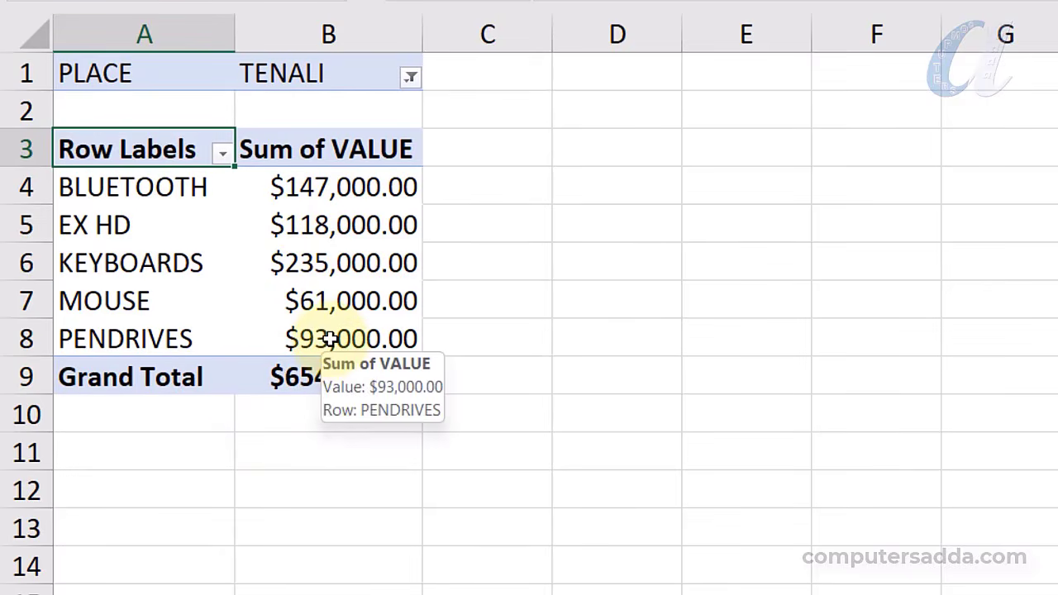
# Enable Select Multiple Items and filter PLACE to GUNTUR and TENALI
pyautogui.click(410, 79)
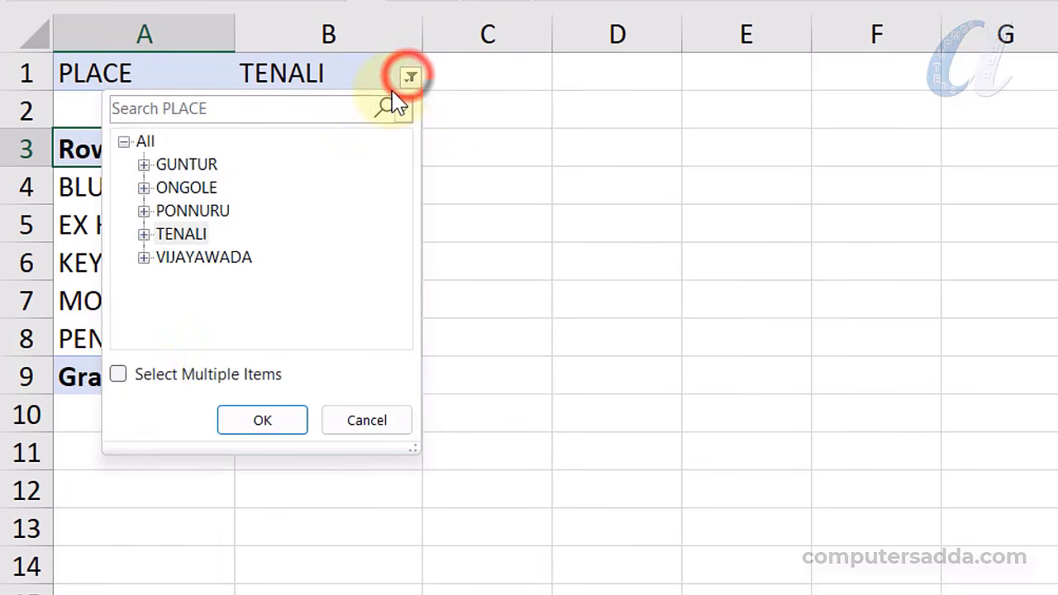
pyautogui.click(122, 378)
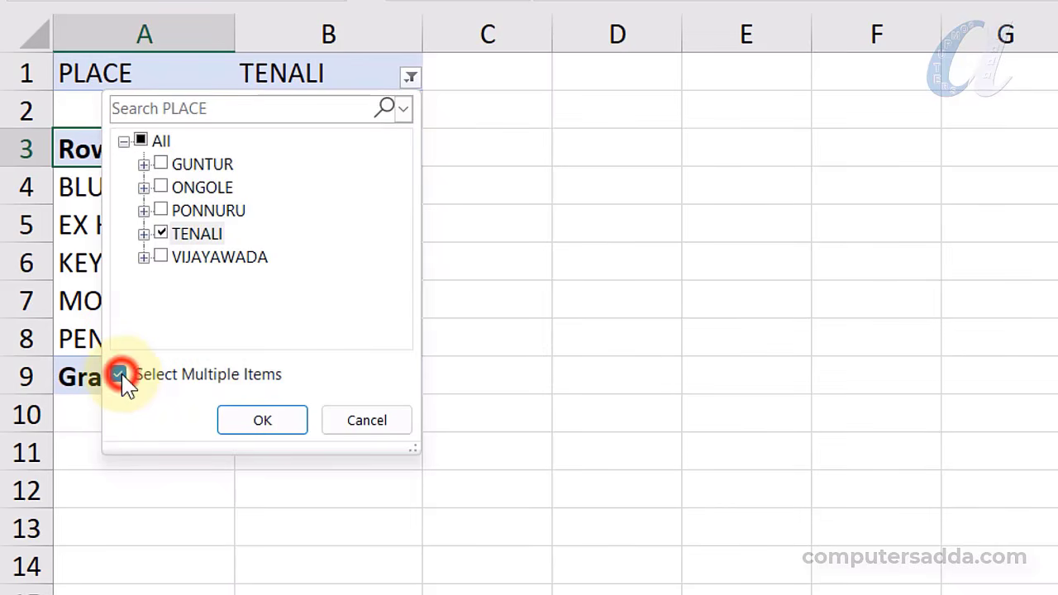
pyautogui.click(179, 159)
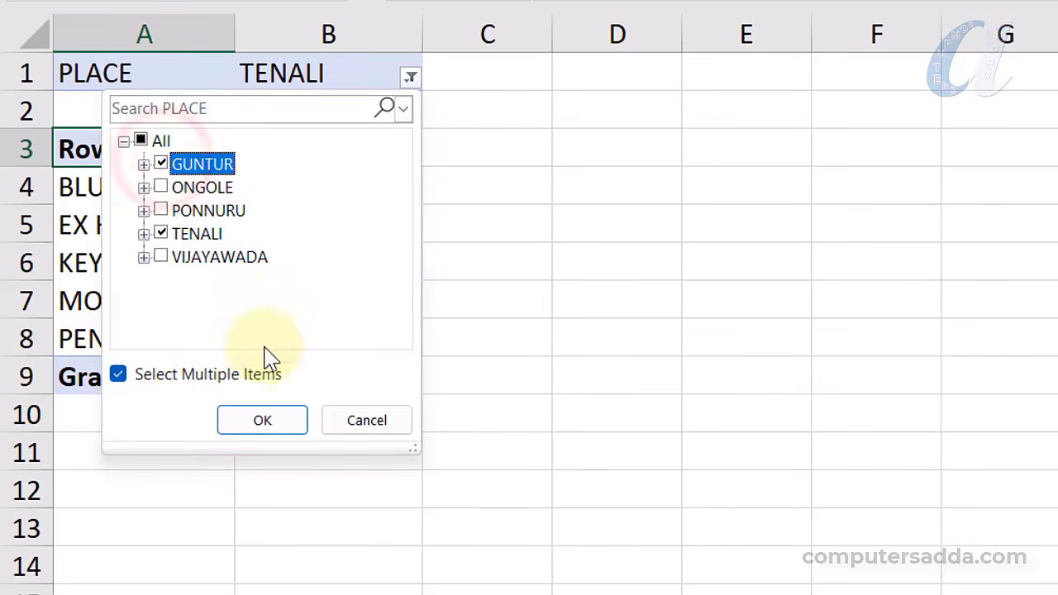
pyautogui.click(280, 421)
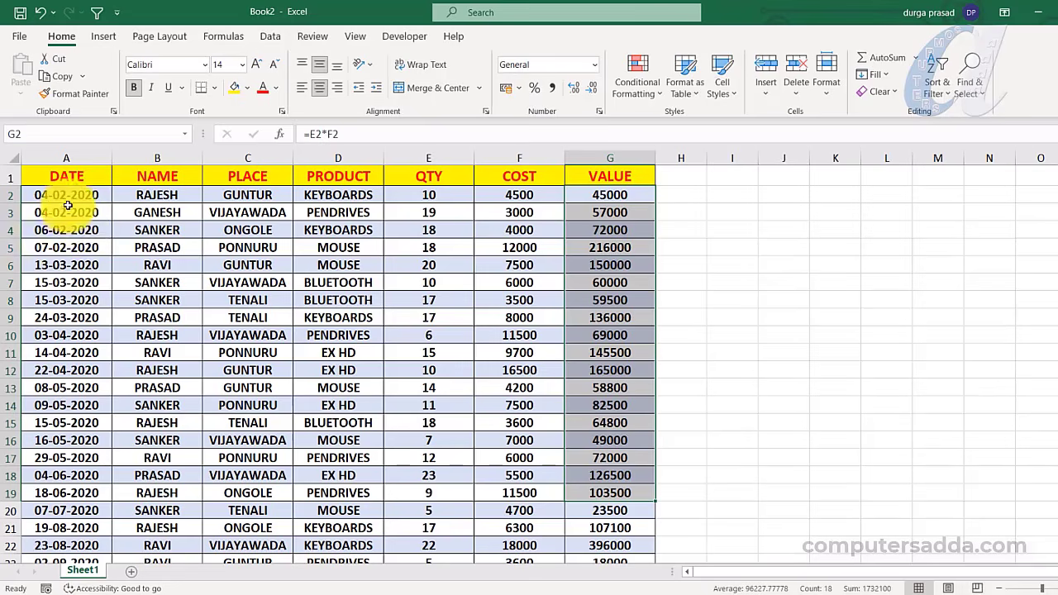
# Select the Book2 sales data range A2:G16
pyautogui.moveTo(40, 198); pyautogui.dragTo(603, 539)
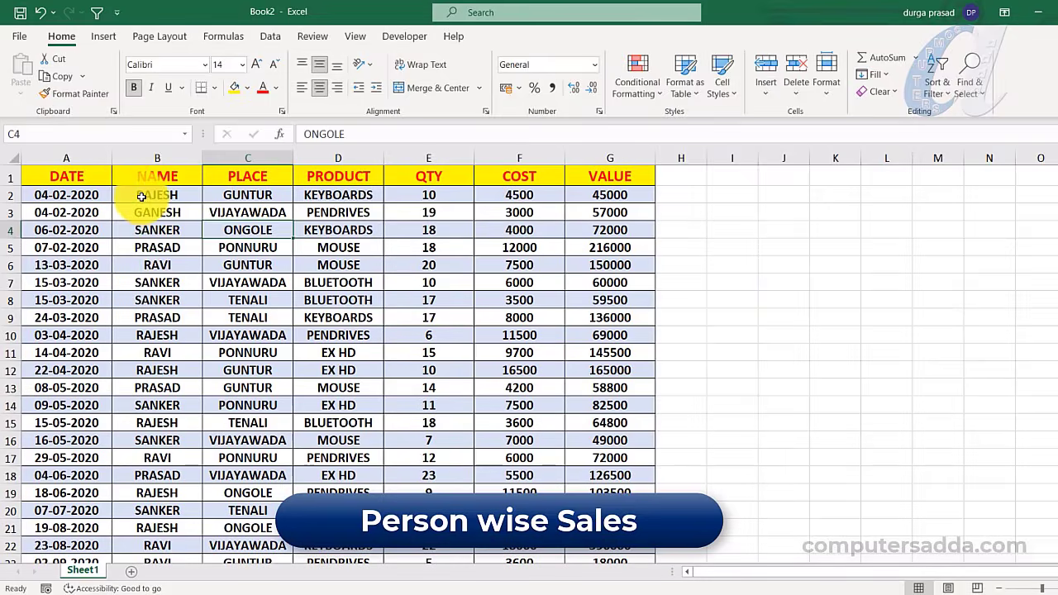
# Select the NAME, PLACE, PRODUCT and DATE columns of the sales data in turn
pyautogui.moveTo(142, 196); pyautogui.dragTo(153, 423)
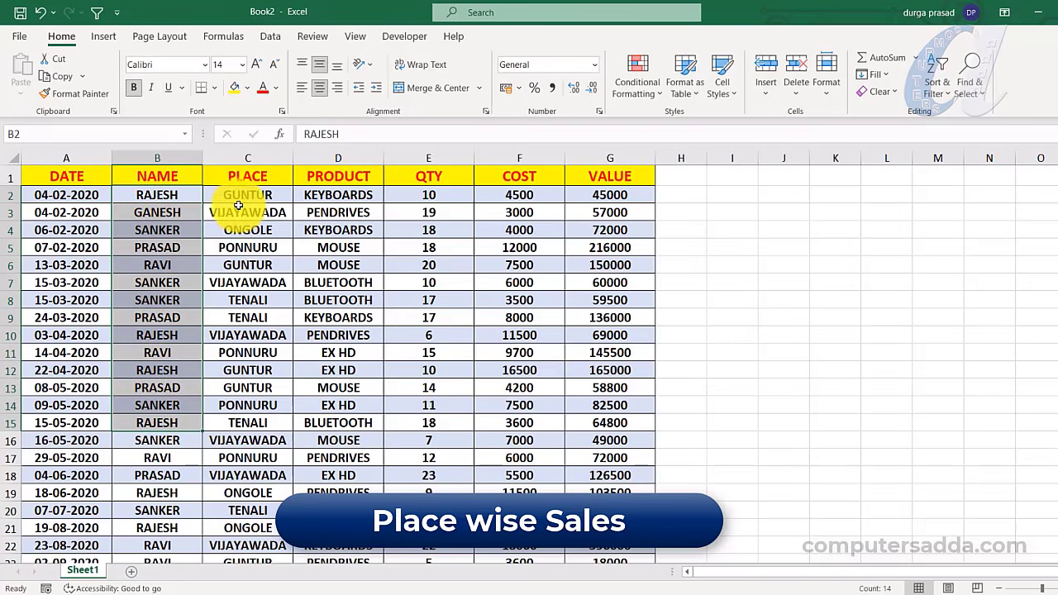
pyautogui.moveTo(239, 202); pyautogui.dragTo(240, 422)
pyautogui.moveTo(331, 195); pyautogui.dragTo(338, 425)
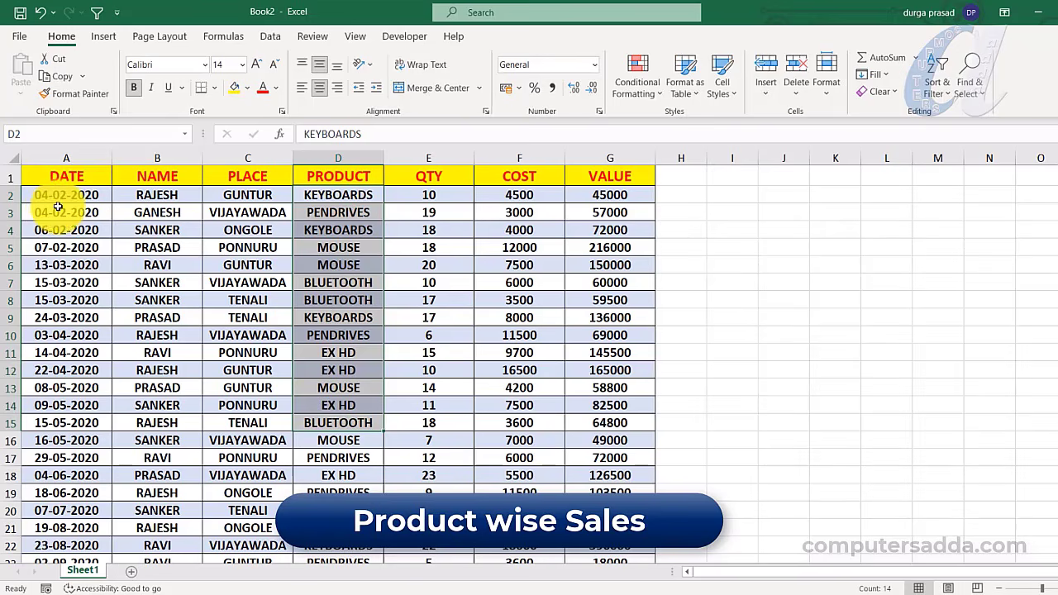
pyautogui.moveTo(60, 194); pyautogui.dragTo(67, 458)
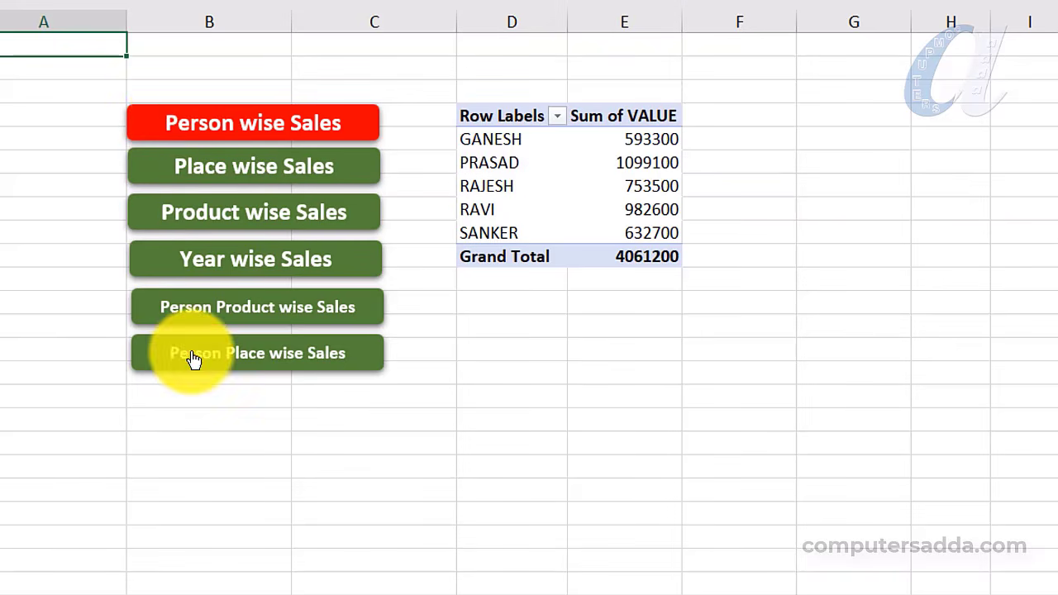
# Cycle the dashboard pivot through place, product, year, person-product and person-place reports, then person-wise
pyautogui.click(239, 172)
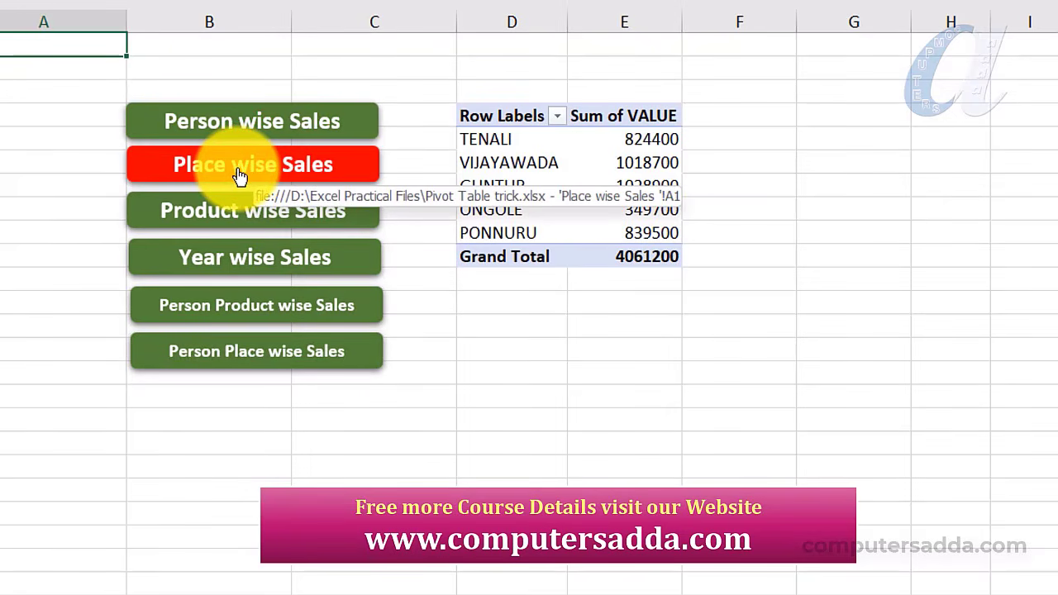
pyautogui.click(229, 217)
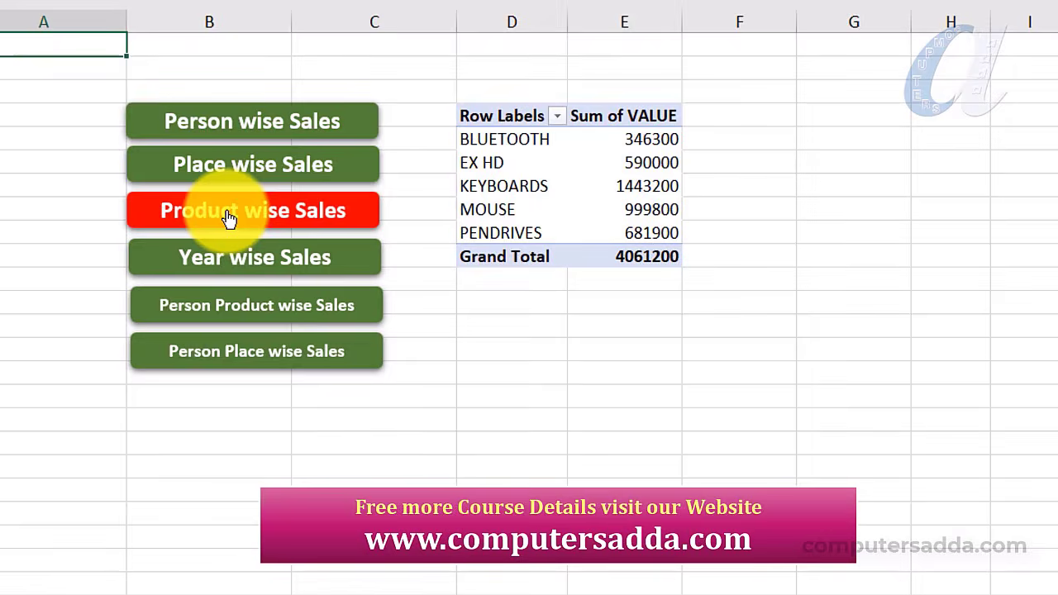
pyautogui.click(234, 263)
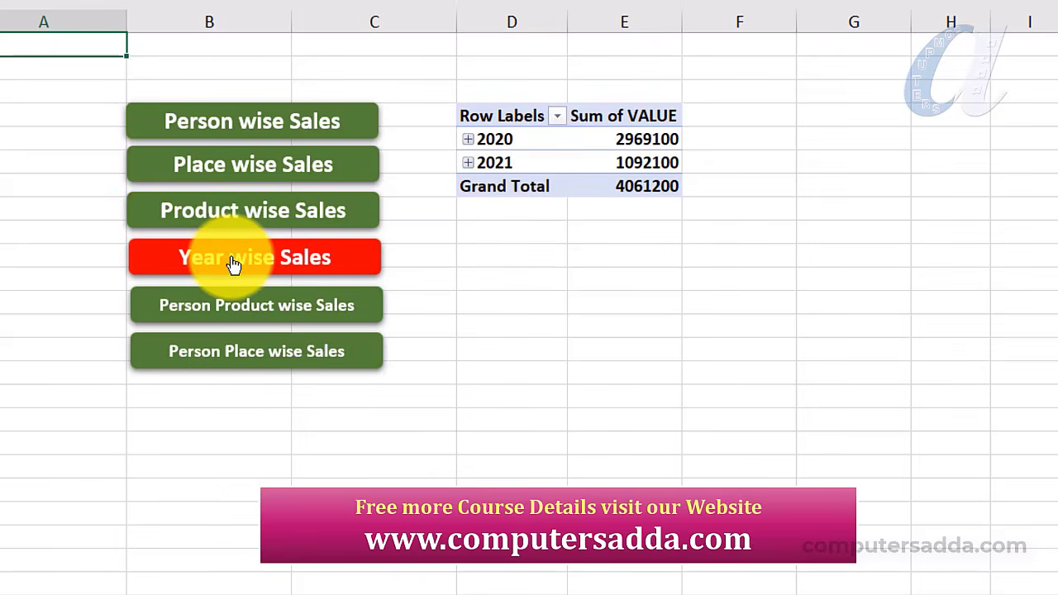
pyautogui.click(217, 306)
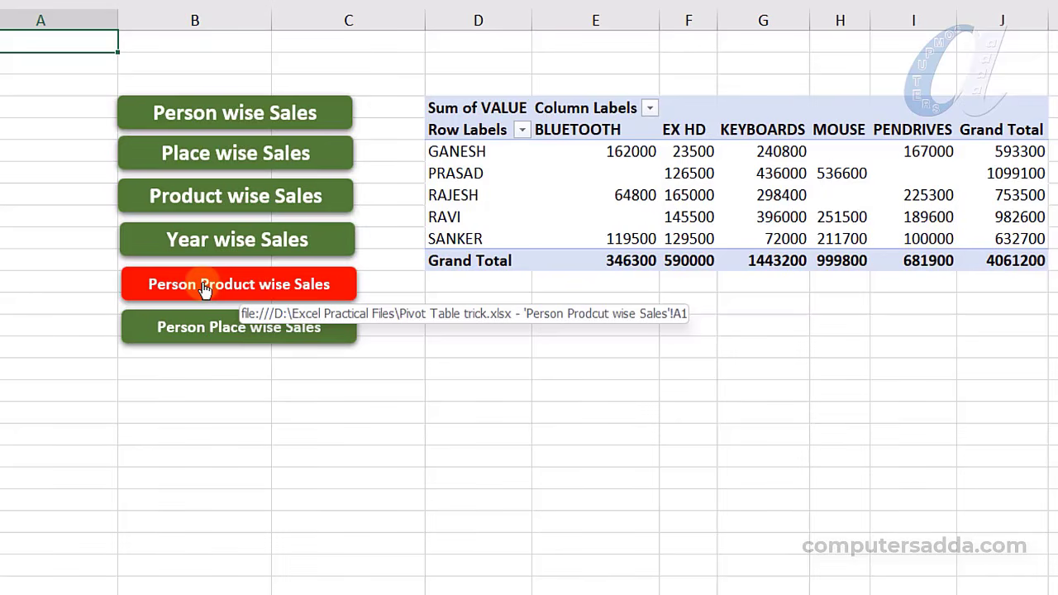
pyautogui.click(201, 327)
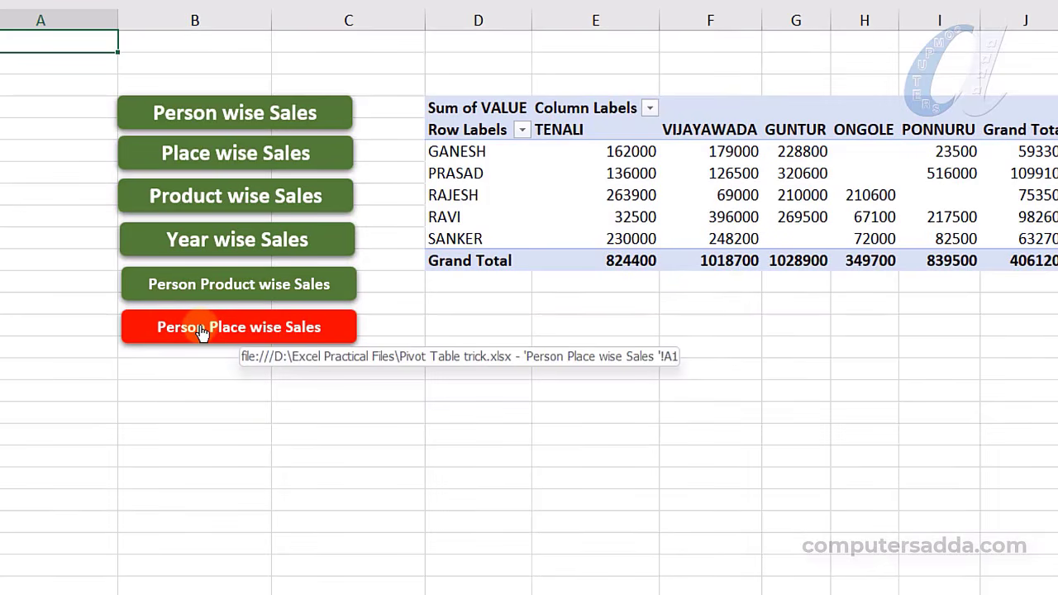
pyautogui.click(247, 126)
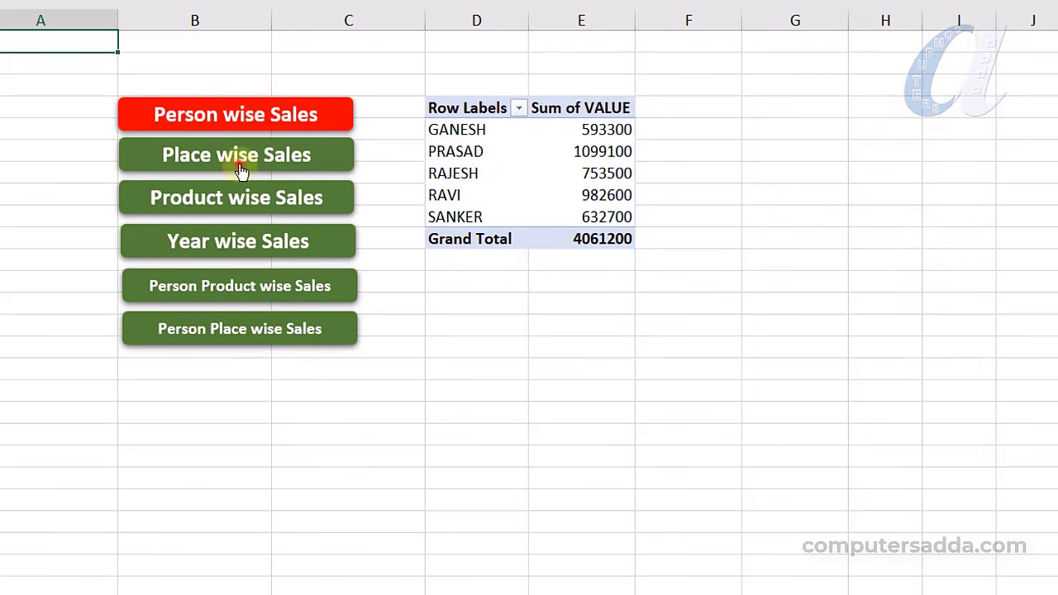
# Show the sales pivot totalled by place, then by year, then by product
pyautogui.click(240, 163)
pyautogui.click(235, 243)
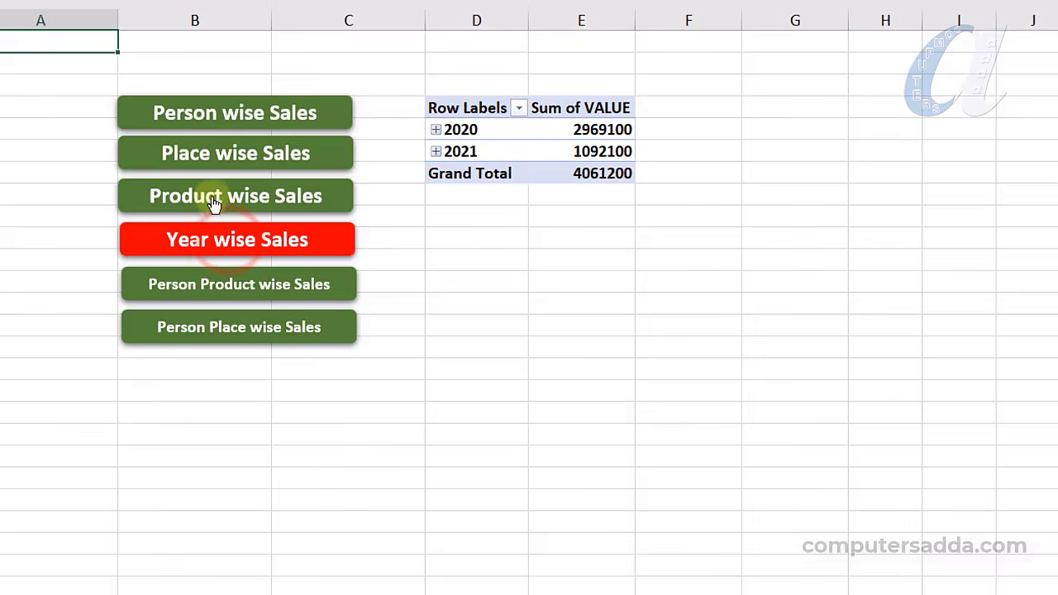
pyautogui.click(214, 200)
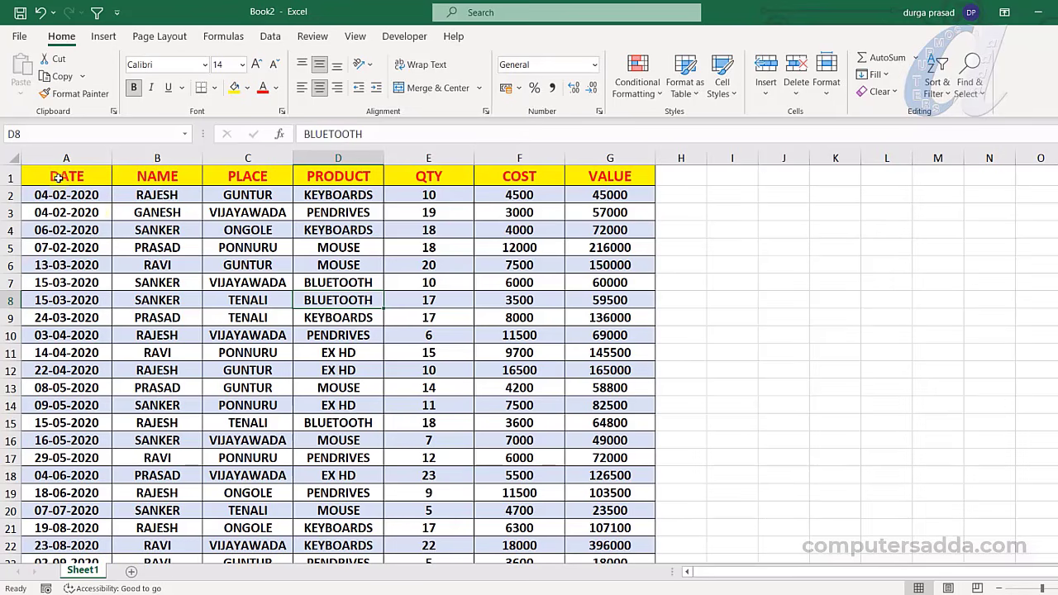
# Add a new empty Sheet2 to the Book2 workbook
pyautogui.moveTo(58, 178); pyautogui.dragTo(599, 560)
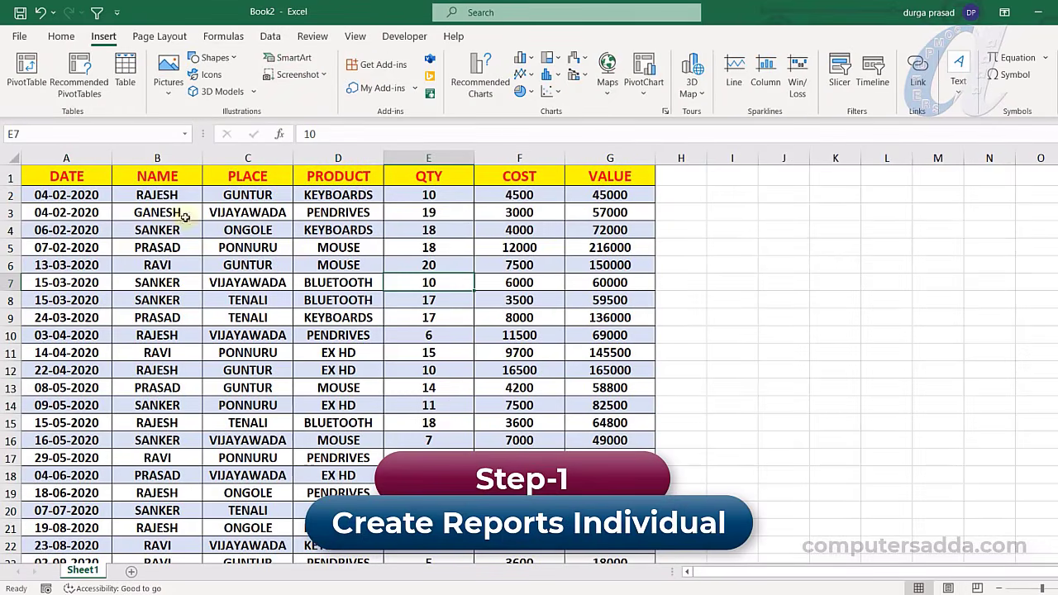
pyautogui.click(132, 572)
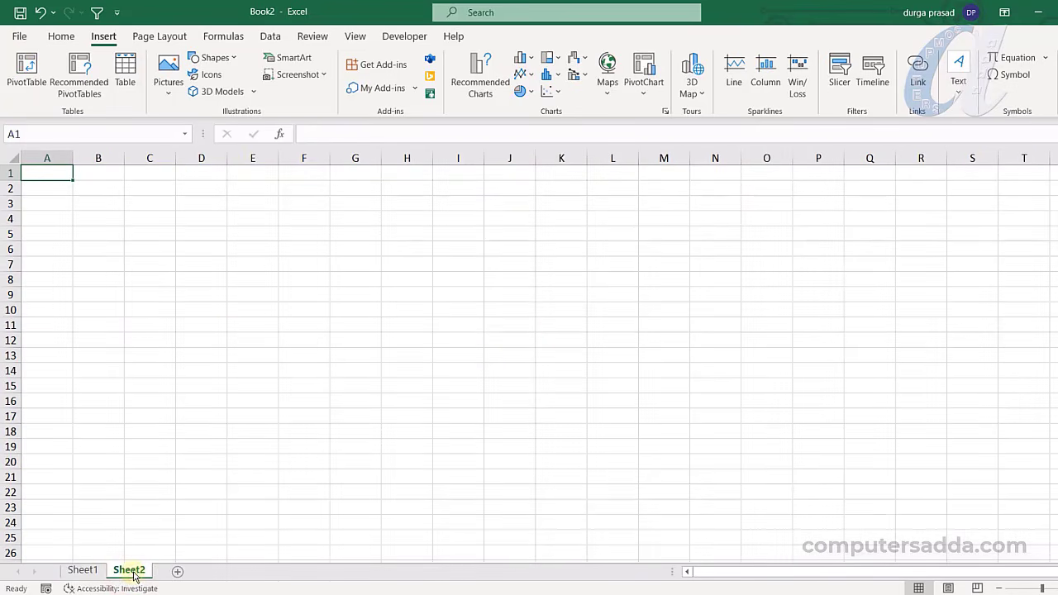
pyautogui.click(249, 237)
pyautogui.click(43, 171)
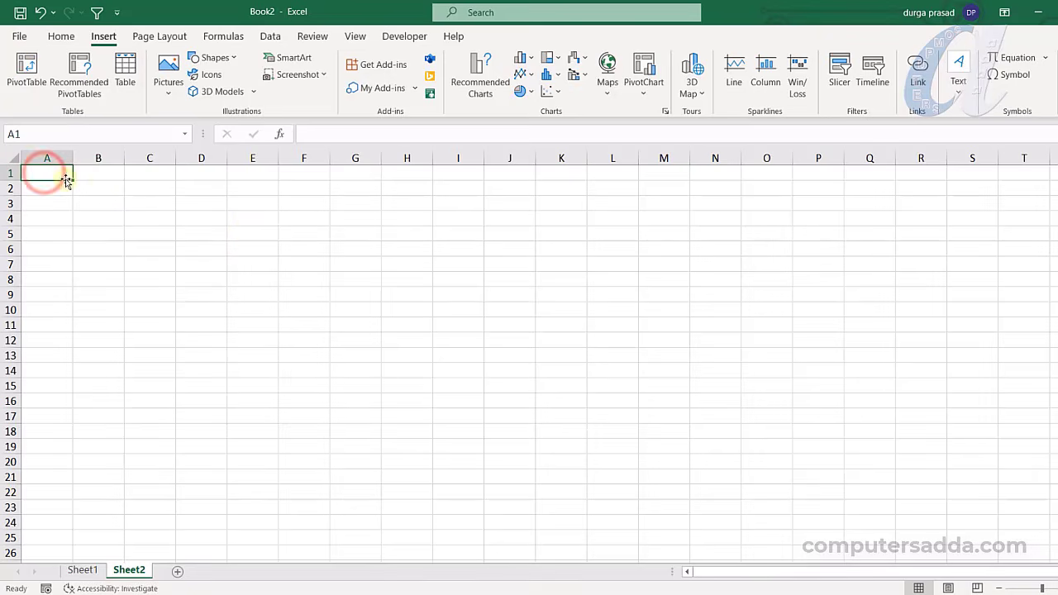
pyautogui.moveTo(66, 179); pyautogui.dragTo(223, 390)
# Select the whole Sheet1 sales table A1:G38 with Ctrl+A
pyautogui.click(87, 570)
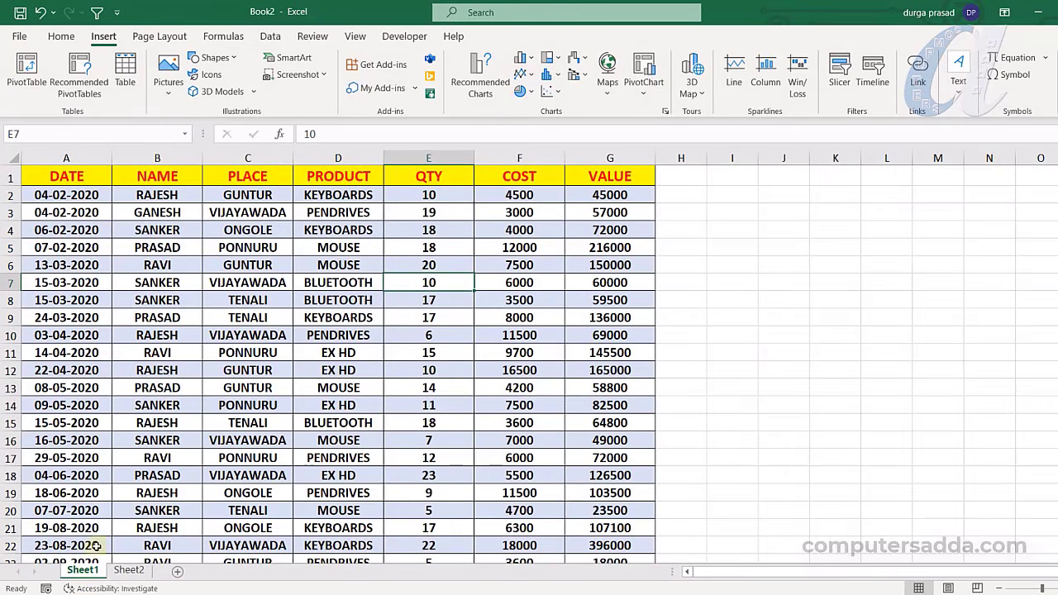
pyautogui.click(267, 352)
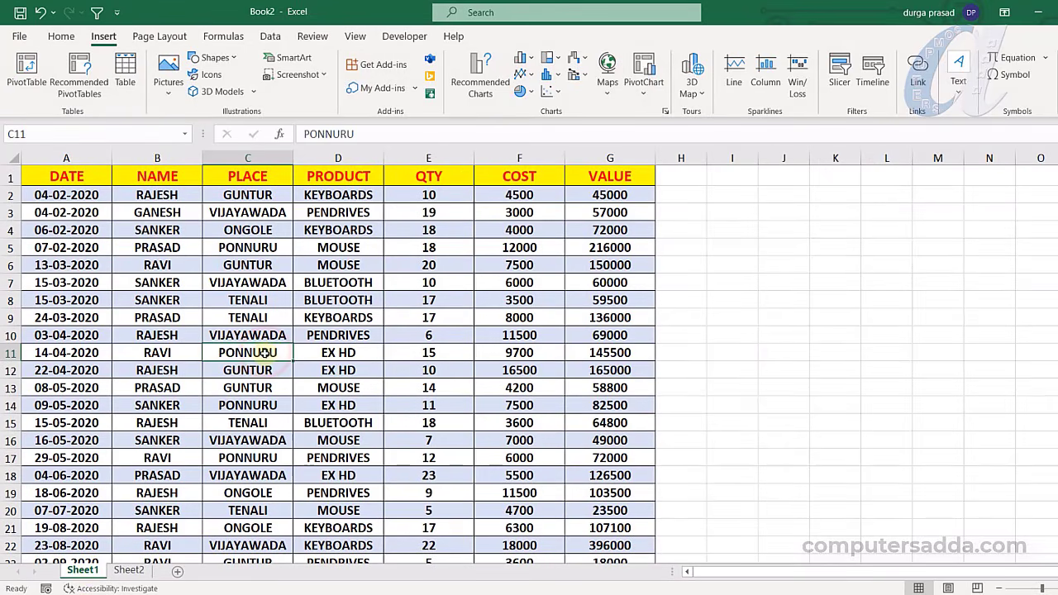
pyautogui.hotkey('ctrl', 'a')
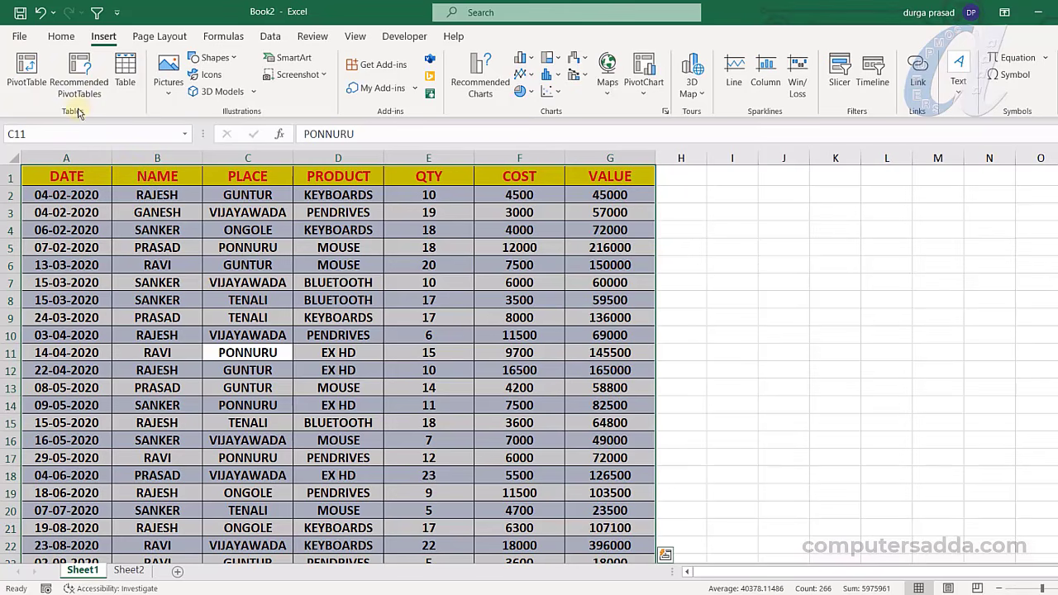
# Create a PivotTable from Sheet1!$A$1:$G$38 on the existing Sheet2 at cell E5
pyautogui.click(26, 68)
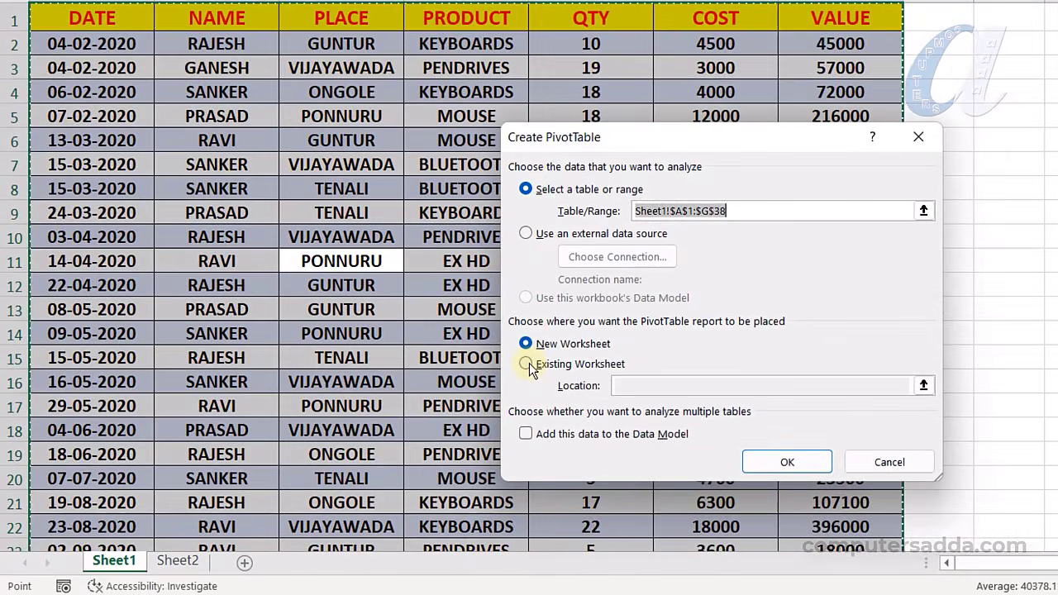
pyautogui.click(385, 427)
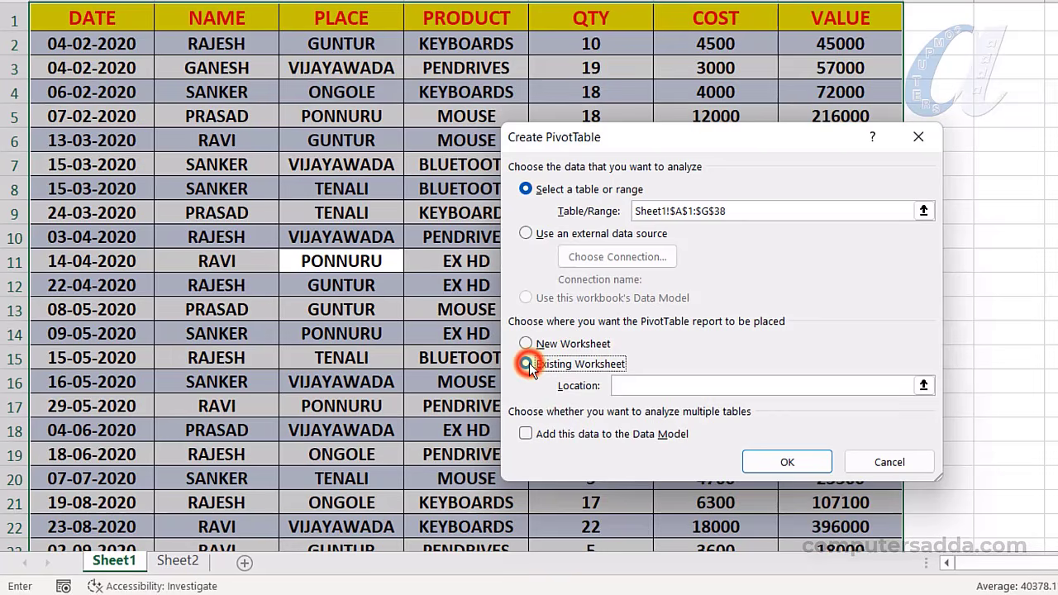
pyautogui.click(923, 387)
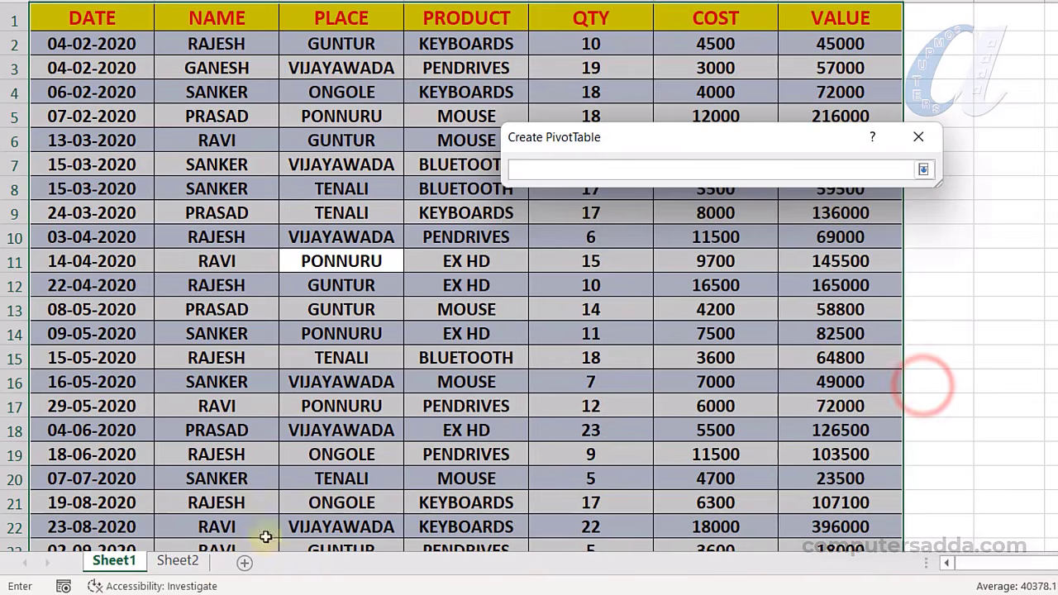
pyautogui.click(181, 566)
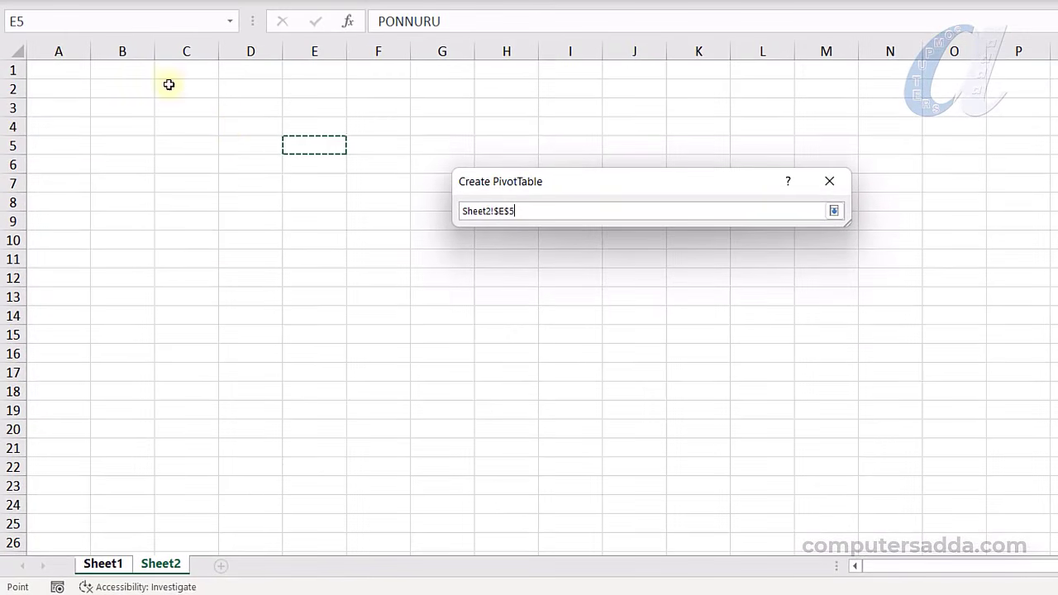
pyautogui.press('Return')
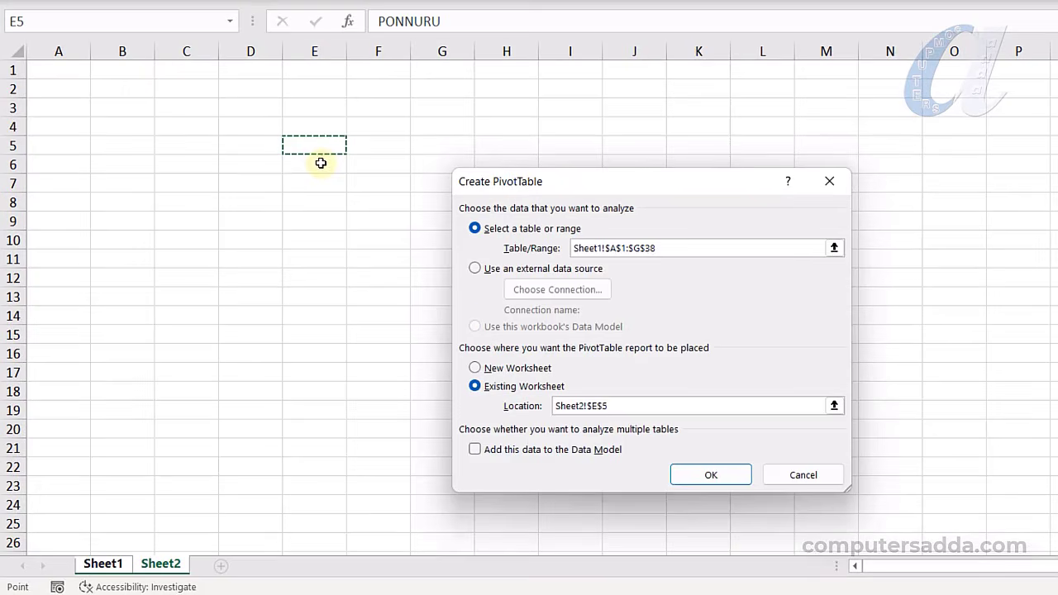
pyautogui.click(709, 474)
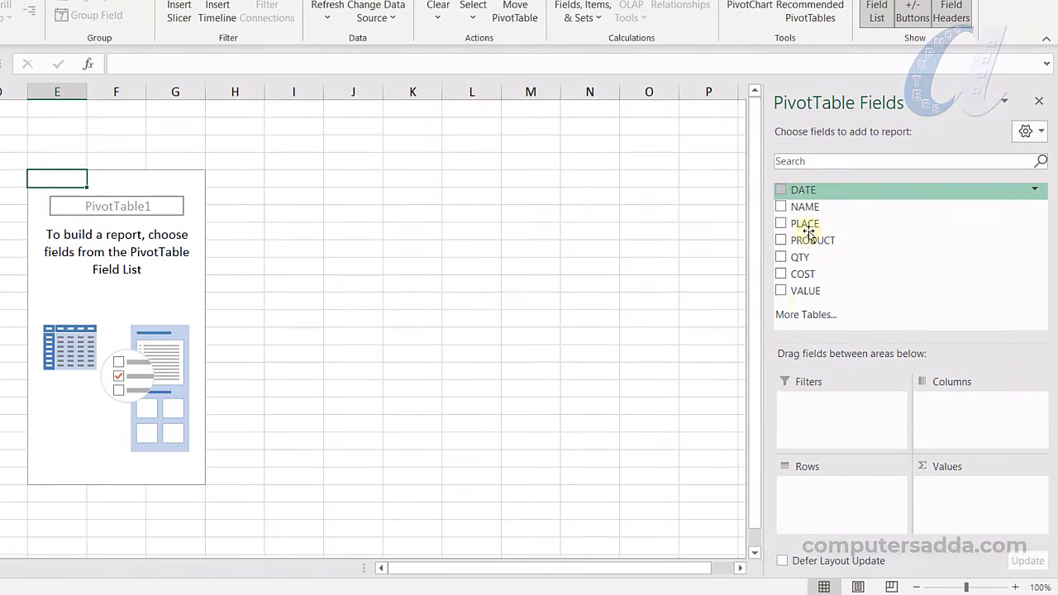
# Put NAME in Rows and VALUE in Values, showing per-person sales totalling 4061200
pyautogui.click(804, 301)
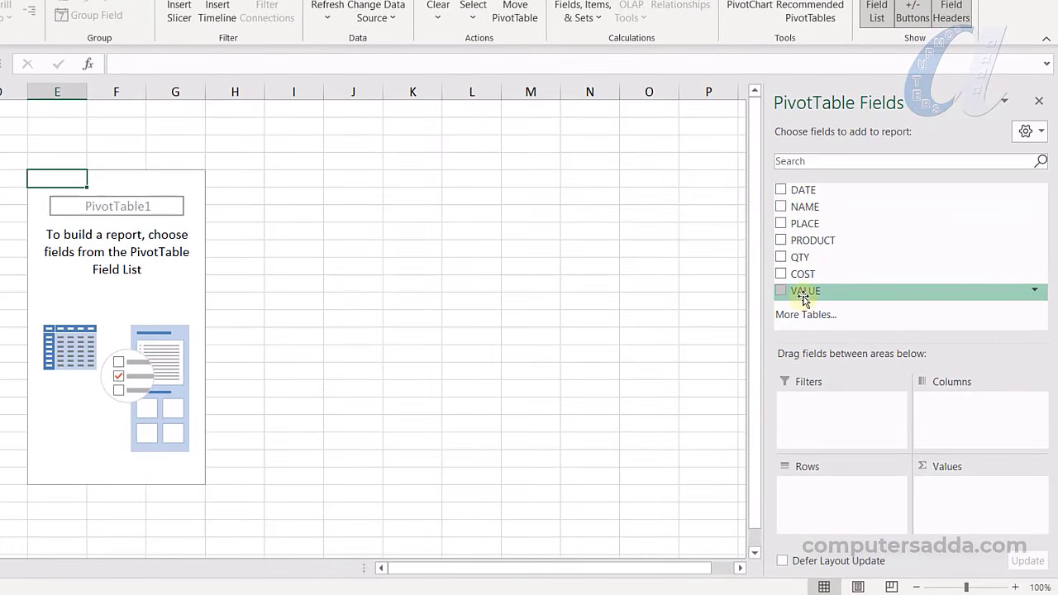
pyautogui.click(806, 208)
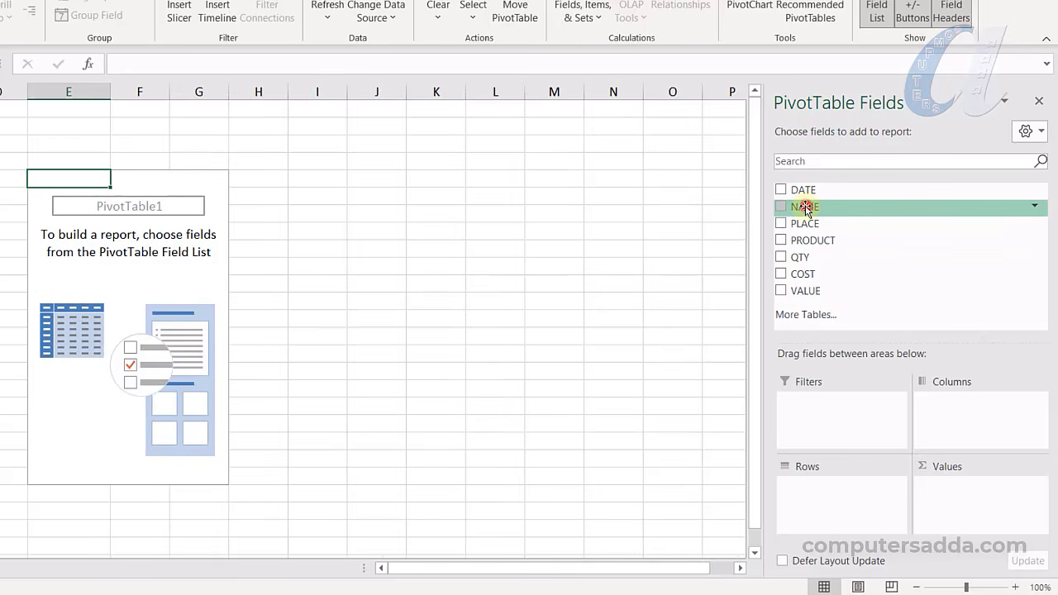
pyautogui.moveTo(806, 208); pyautogui.dragTo(818, 504)
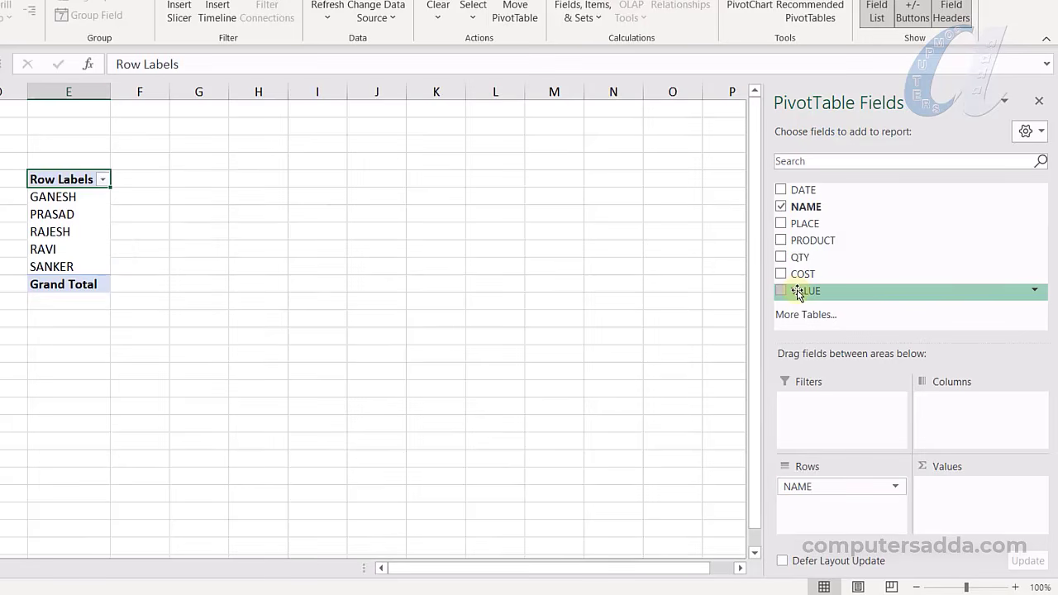
pyautogui.moveTo(798, 294); pyautogui.dragTo(953, 500)
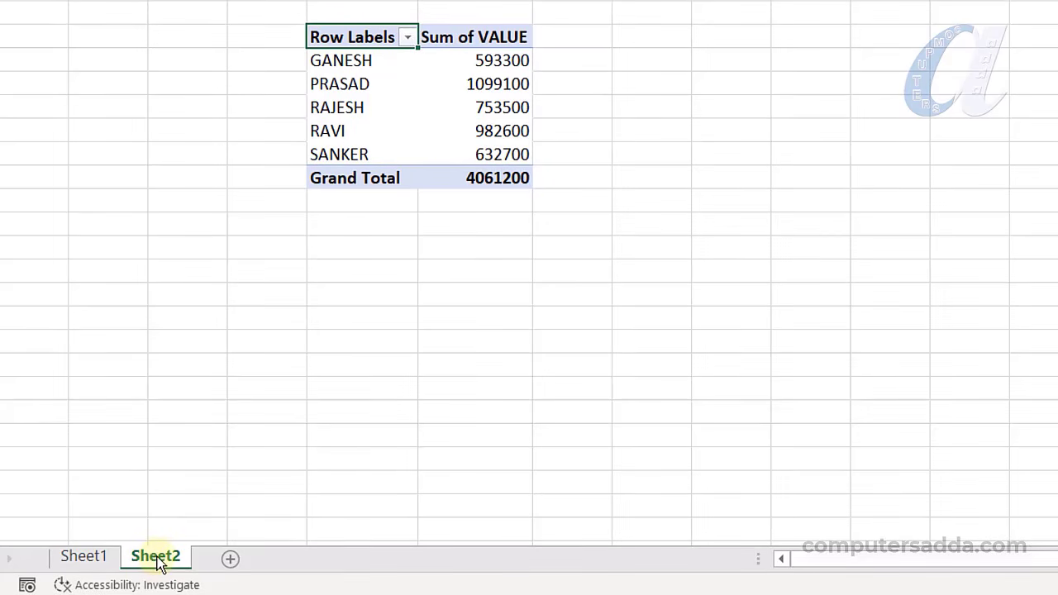
# Rename Sheet2 to 'Person wise sales'
pyautogui.rightClick(159, 560)
pyautogui.click(209, 302)
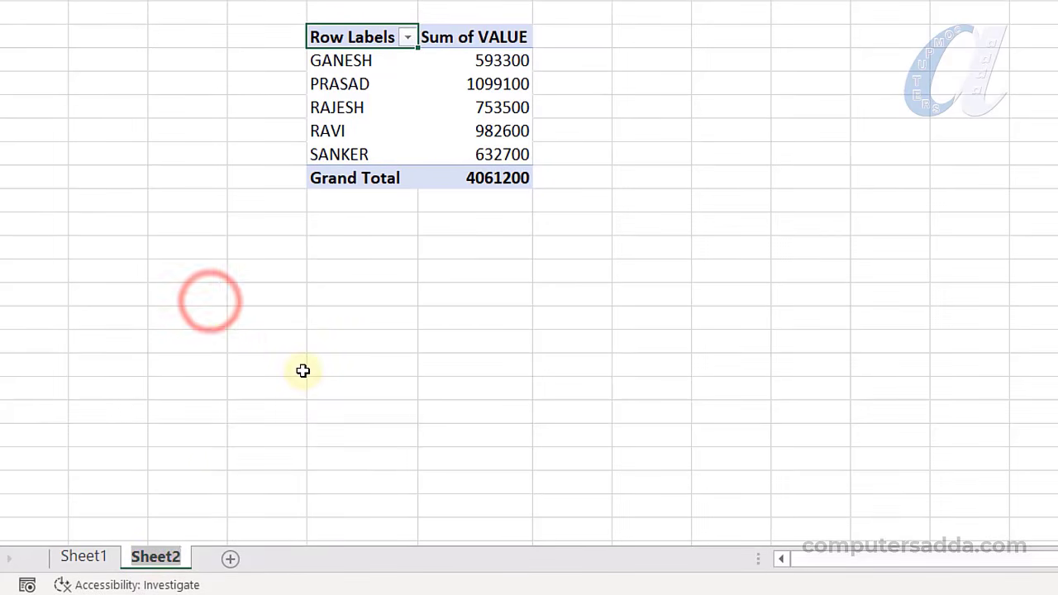
pyautogui.write('Person wise sales')
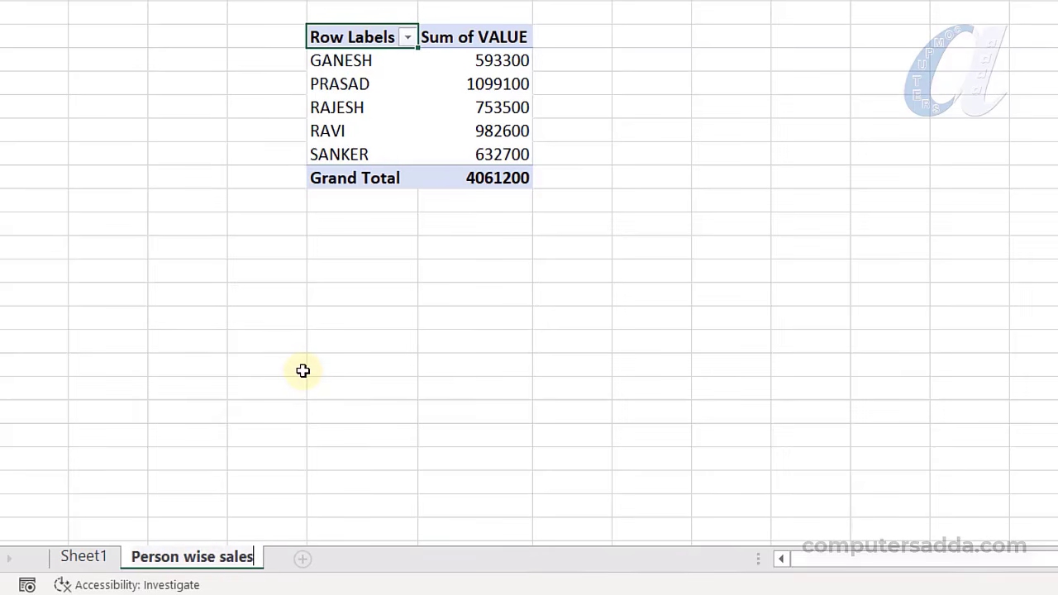
pyautogui.click(311, 382)
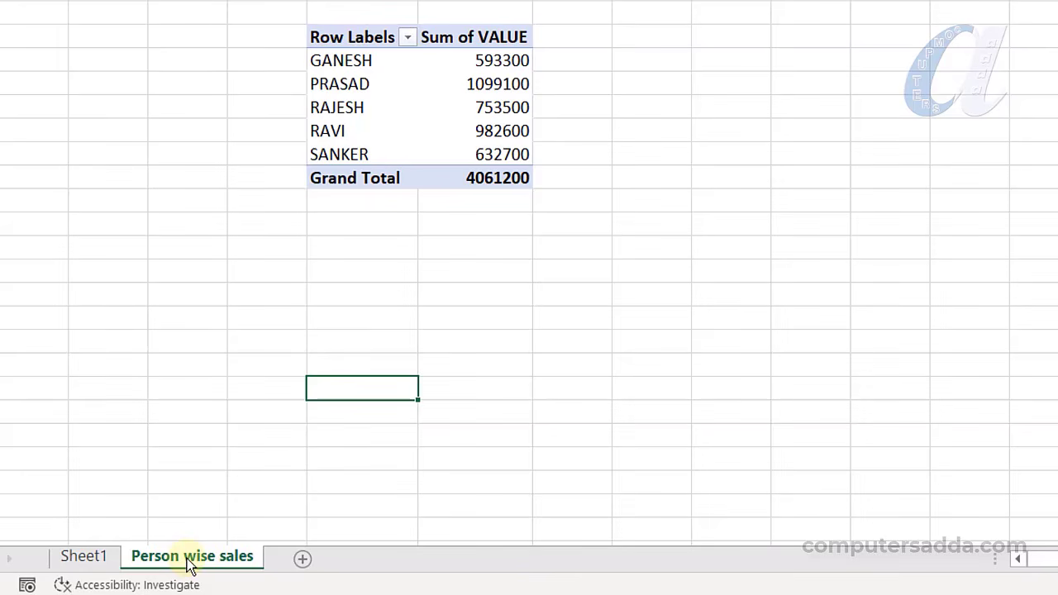
# Duplicate the sheet as 'Person wise sales (2)' and move the copy to the end
pyautogui.rightClick(189, 561)
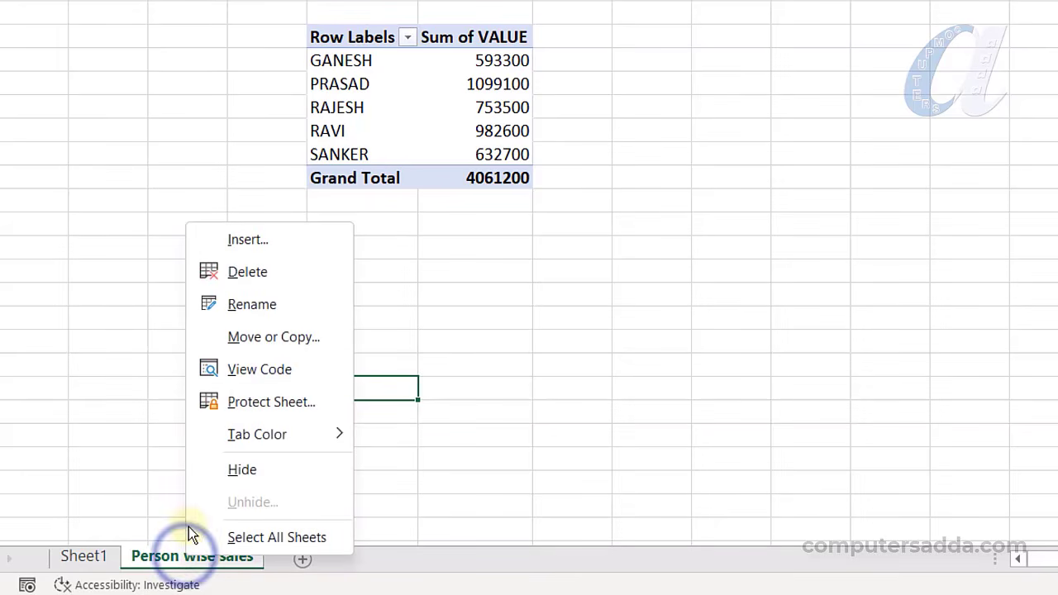
pyautogui.click(258, 337)
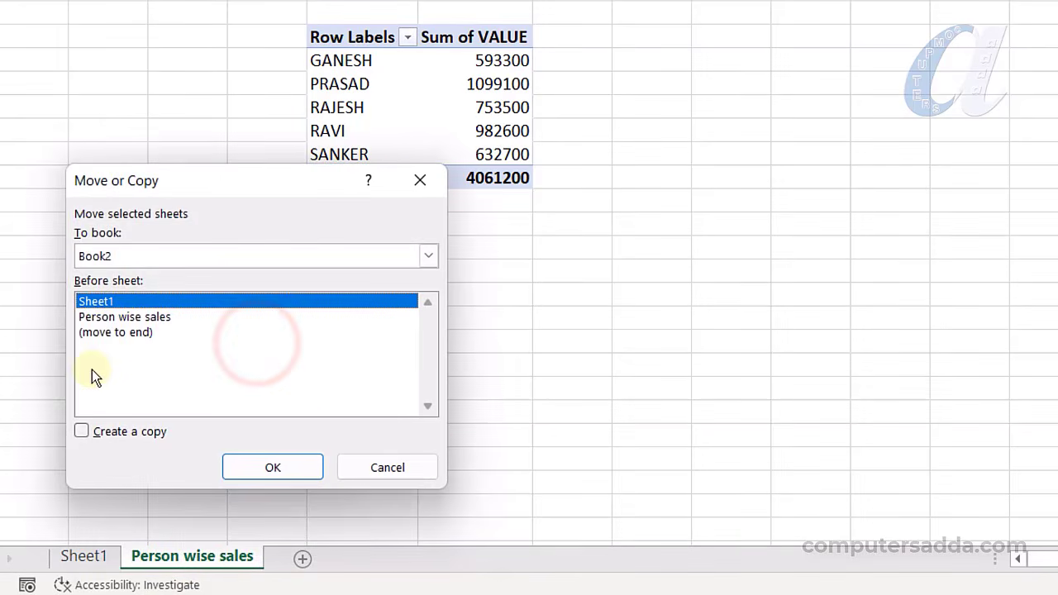
pyautogui.click(82, 430)
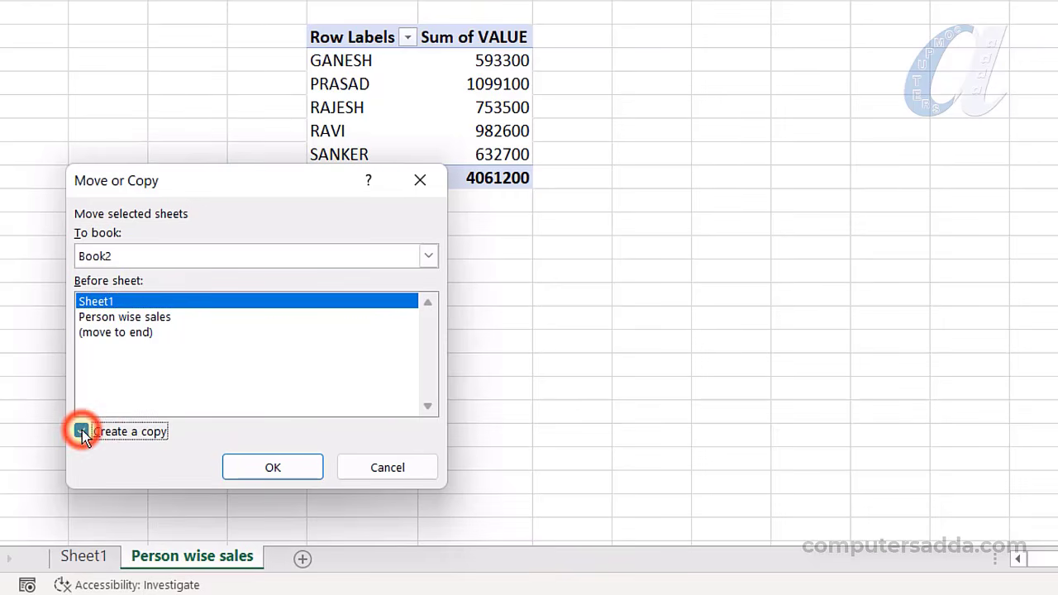
pyautogui.click(275, 465)
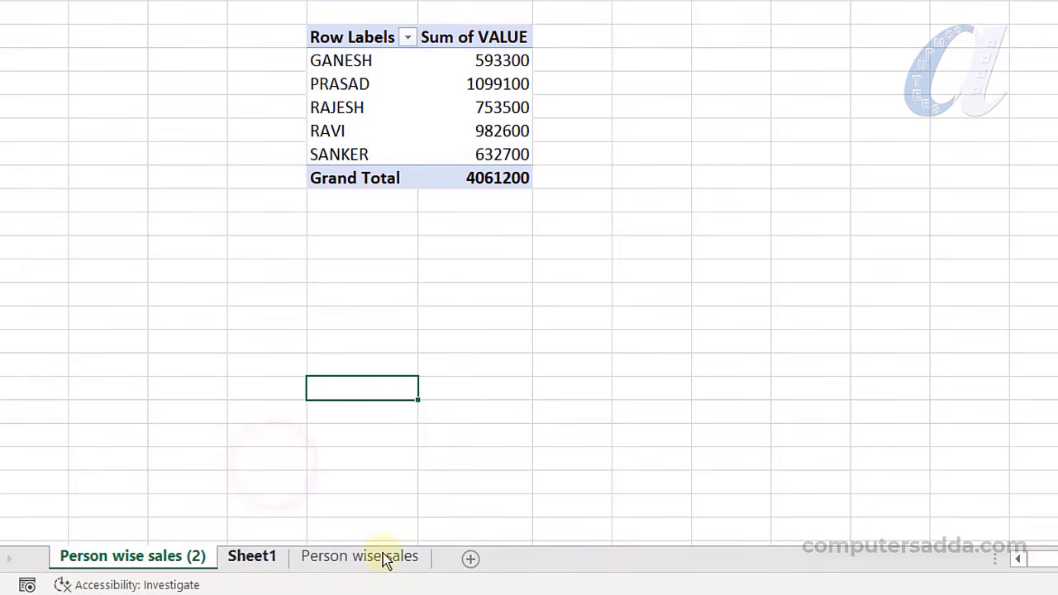
pyautogui.moveTo(97, 561); pyautogui.dragTo(449, 562)
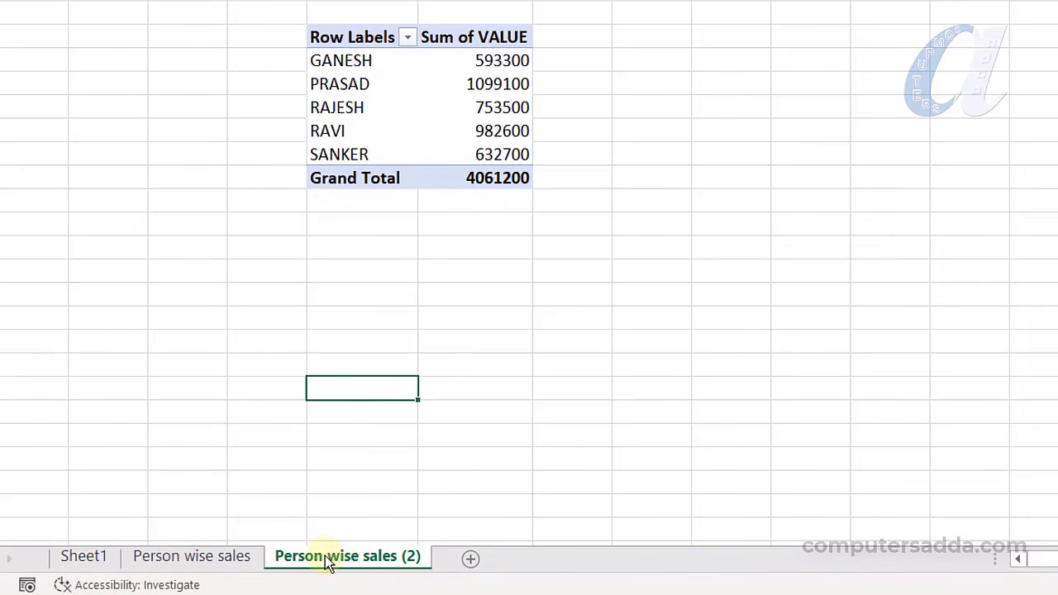
pyautogui.keyDown('ctrl'); pyautogui.click(224, 560); pyautogui.keyUp('ctrl')
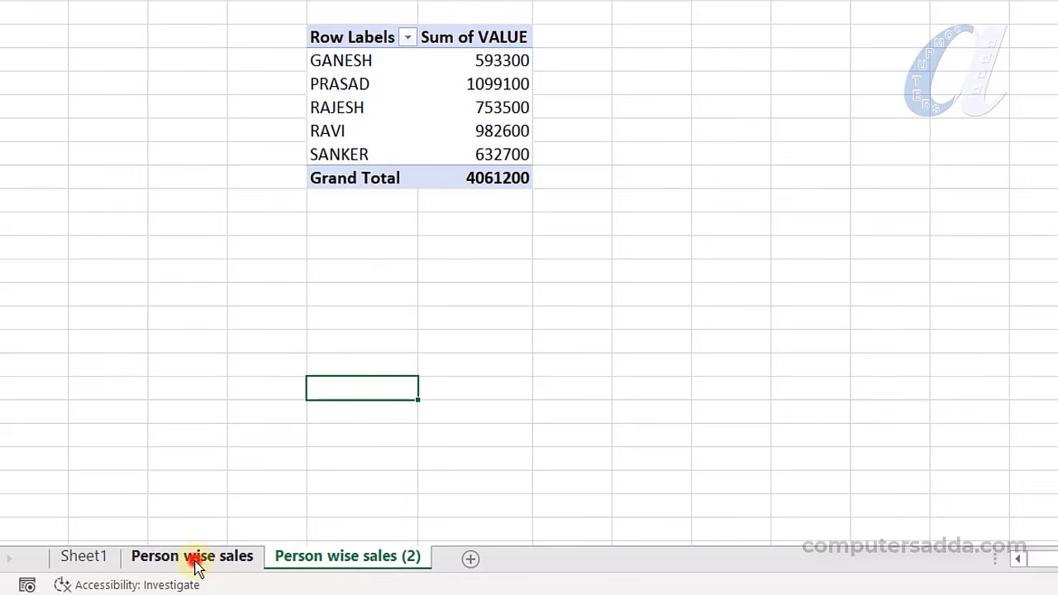
pyautogui.click(195, 562)
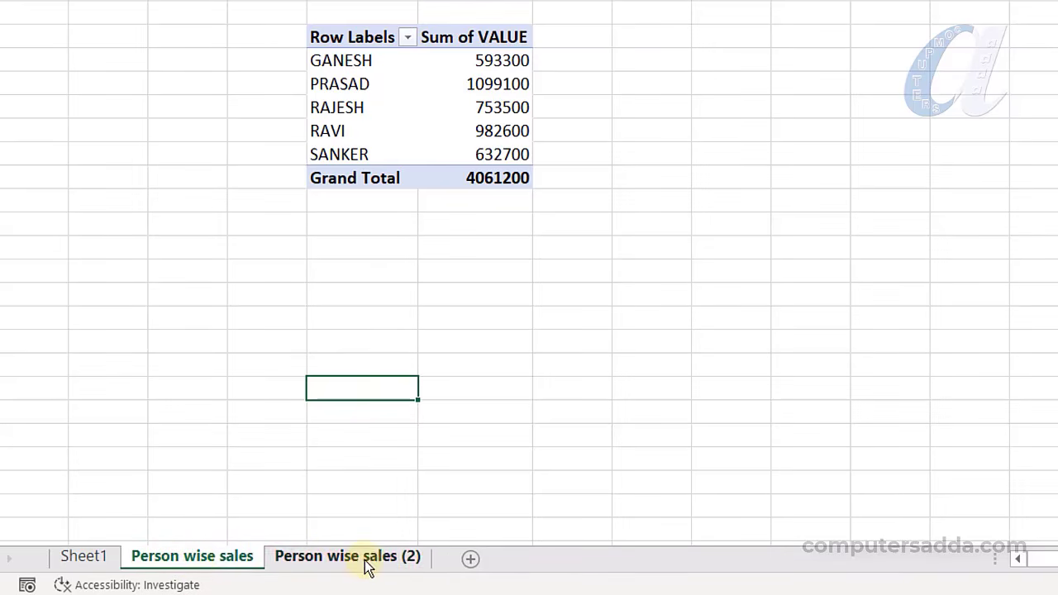
pyautogui.click(367, 565)
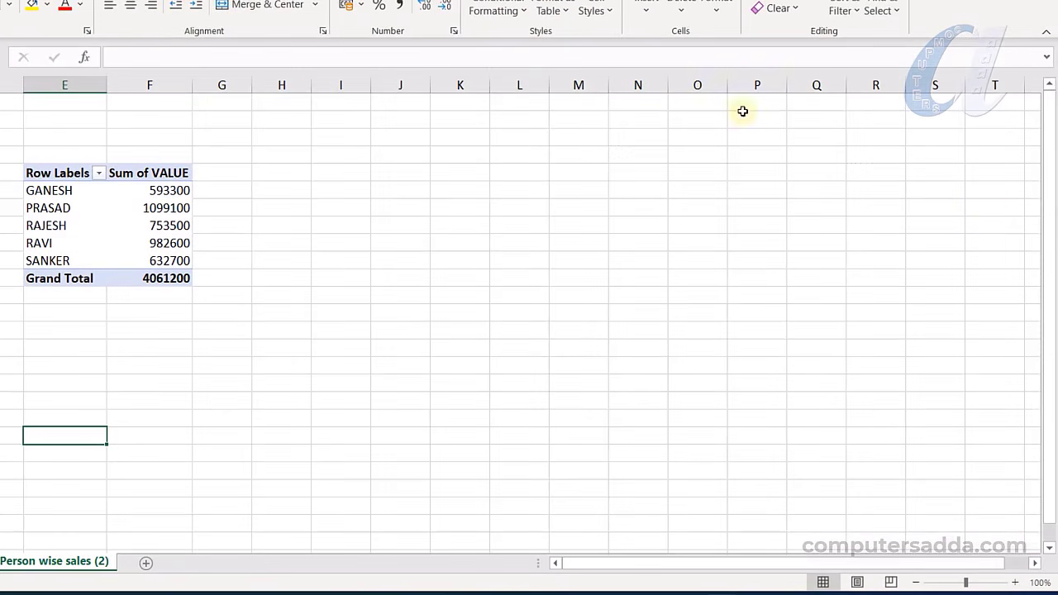
# In the copied pivot, replace NAME with PLACE in the rows
pyautogui.click(99, 220)
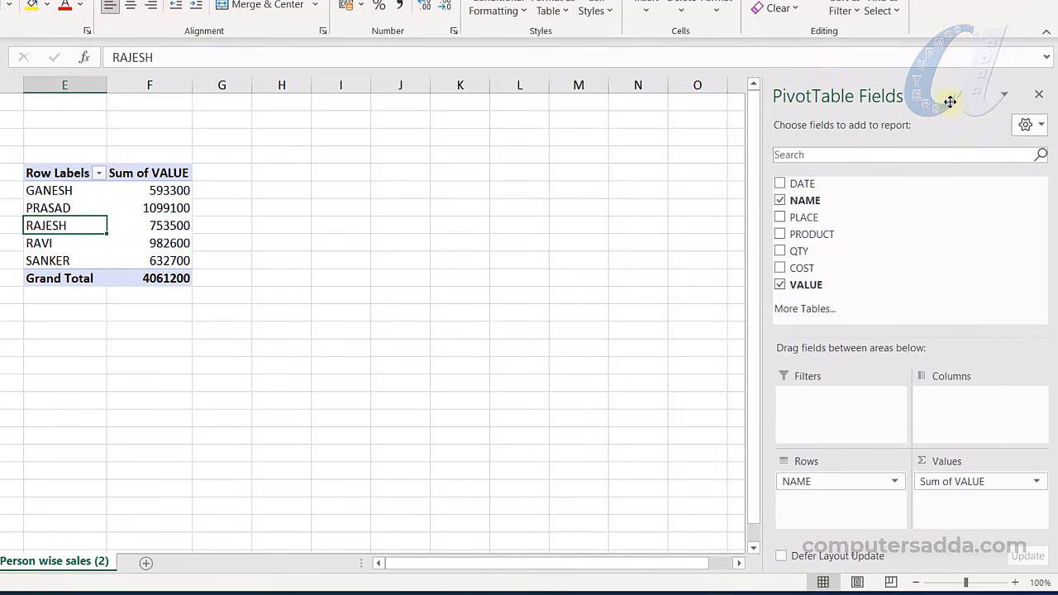
pyautogui.click(779, 200)
pyautogui.moveTo(791, 218); pyautogui.dragTo(799, 494)
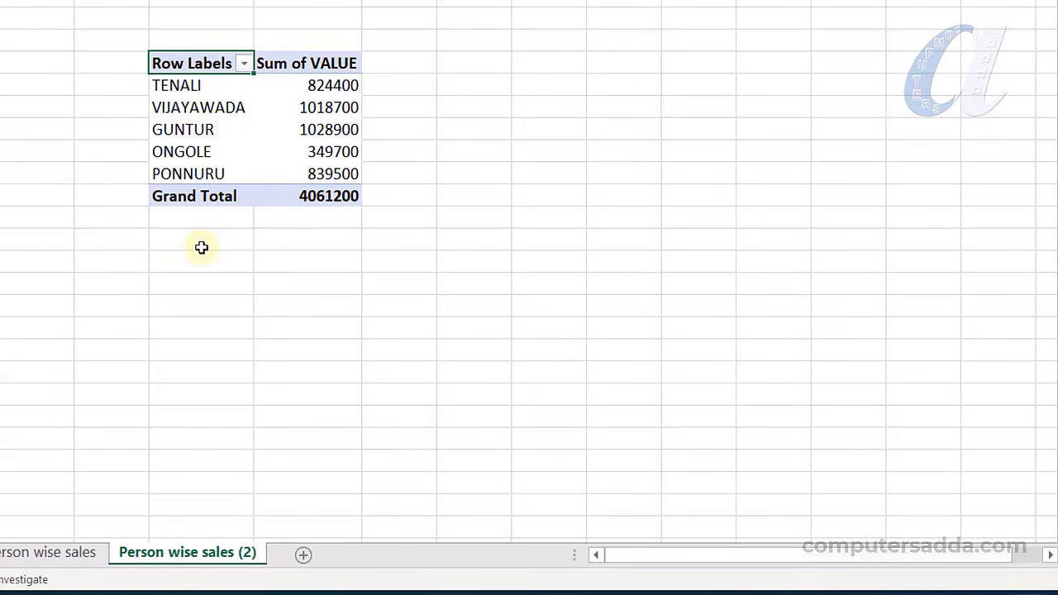
# Rename the copied sheet to 'Place wise sales', removing the (2) suffix
pyautogui.doubleClick(157, 553)
pyautogui.doubleClick(156, 553)
pyautogui.write('Place')
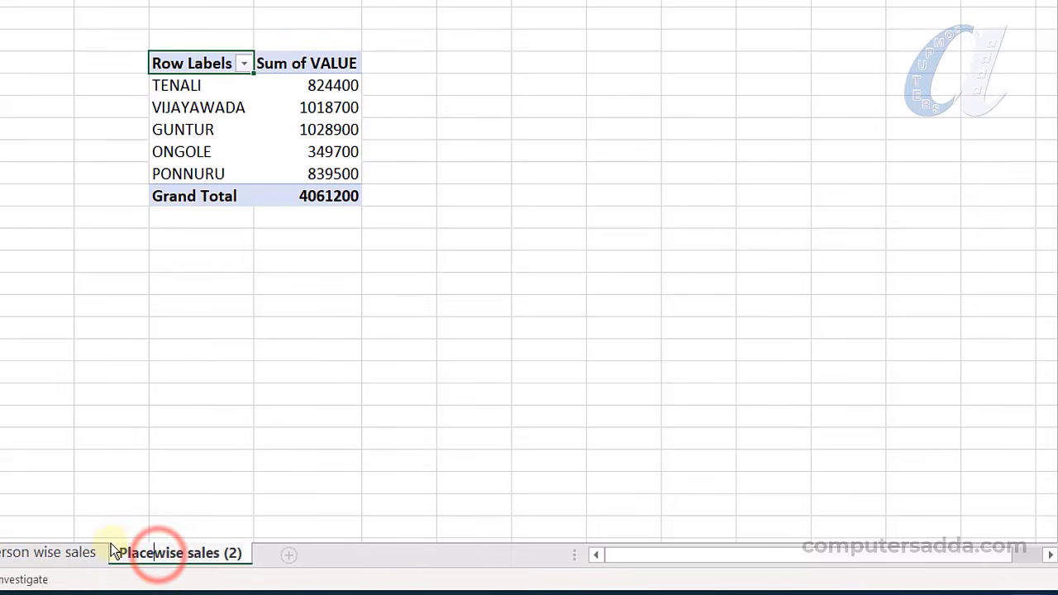
pyautogui.press('Right')
pyautogui.press('Right')
pyautogui.press('Right')
pyautogui.press('Right')
pyautogui.press('Right')
pyautogui.press('Right')
pyautogui.press('Right')
pyautogui.press('Right')
pyautogui.press('Right')
pyautogui.press('Right')
pyautogui.press('Right')
pyautogui.press('Delete')
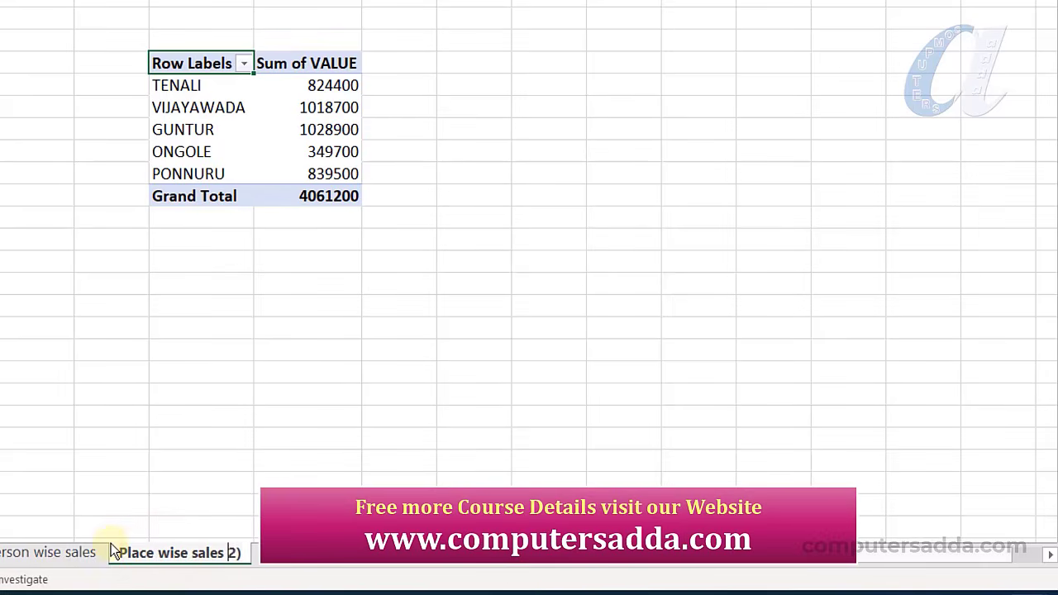
pyautogui.press('Delete')
pyautogui.press('Delete')
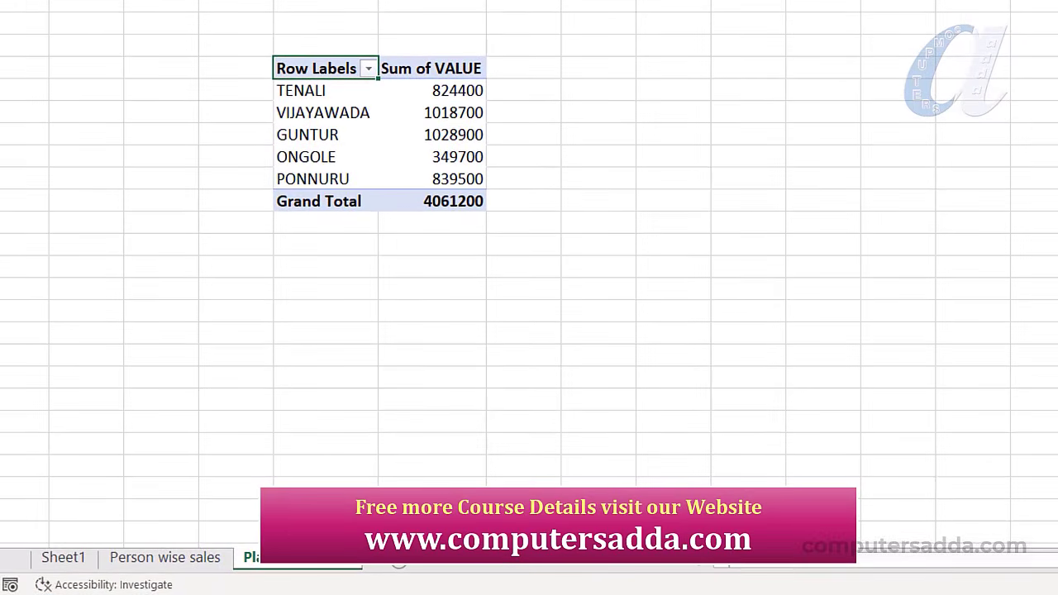
# Duplicate it as 'Place wise sales (2)' and move the copy to the end
pyautogui.rightClick(321, 569)
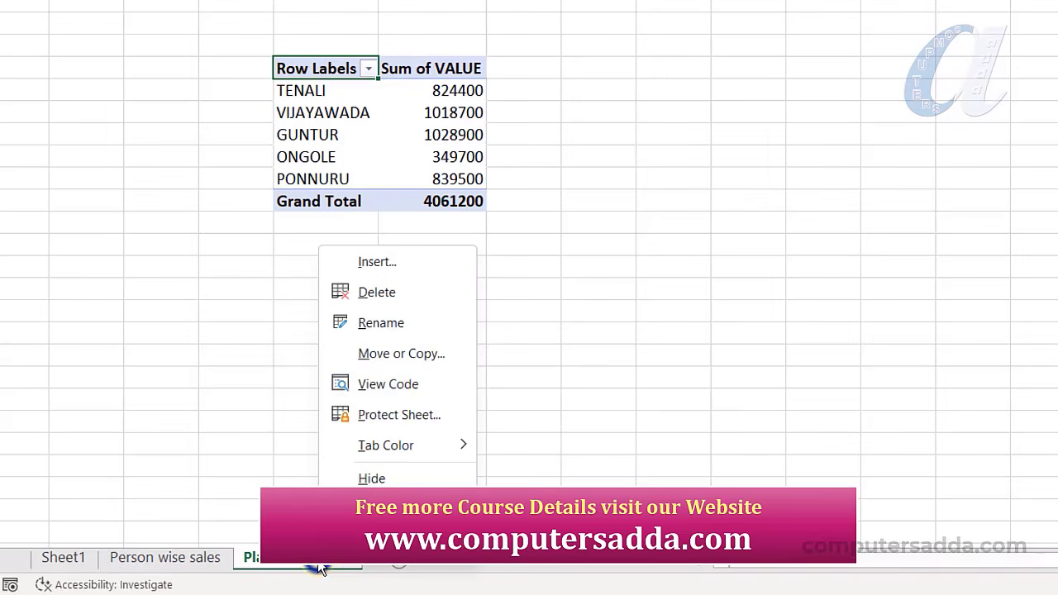
pyautogui.click(376, 358)
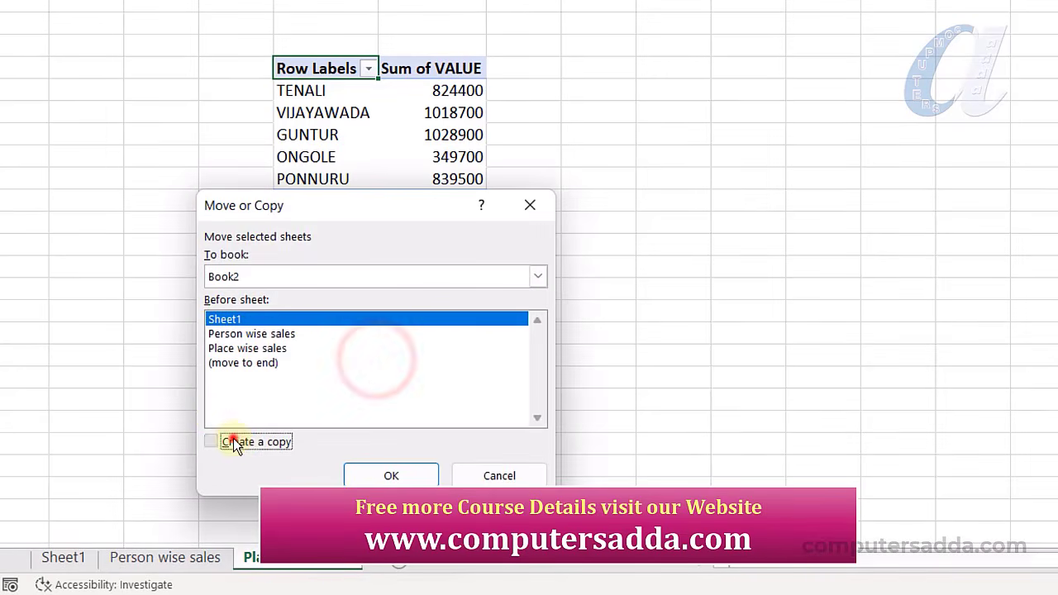
pyautogui.click(212, 441)
pyautogui.click(391, 475)
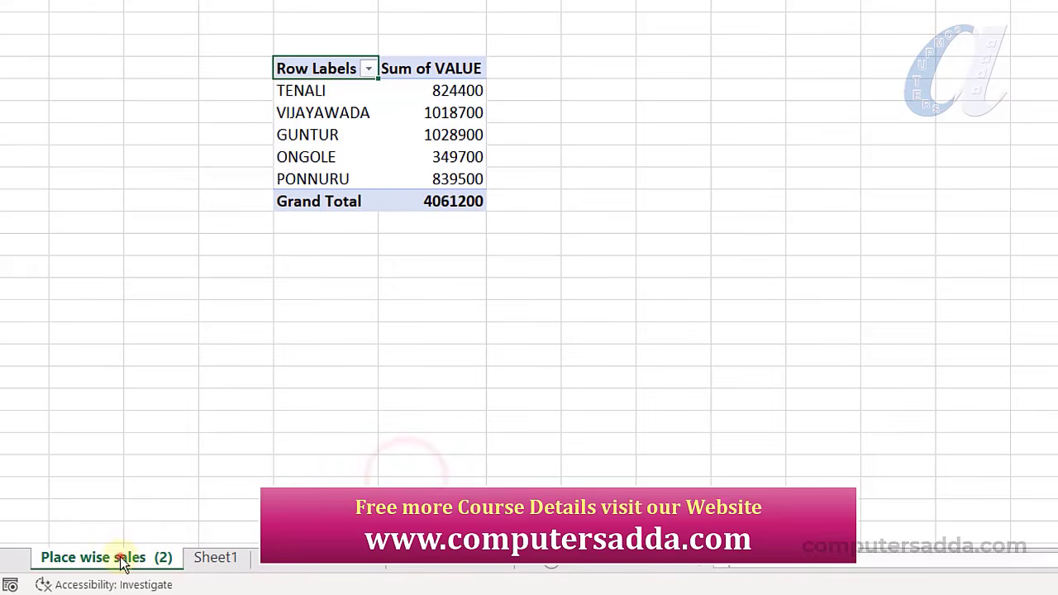
pyautogui.moveTo(120, 556); pyautogui.dragTo(526, 561)
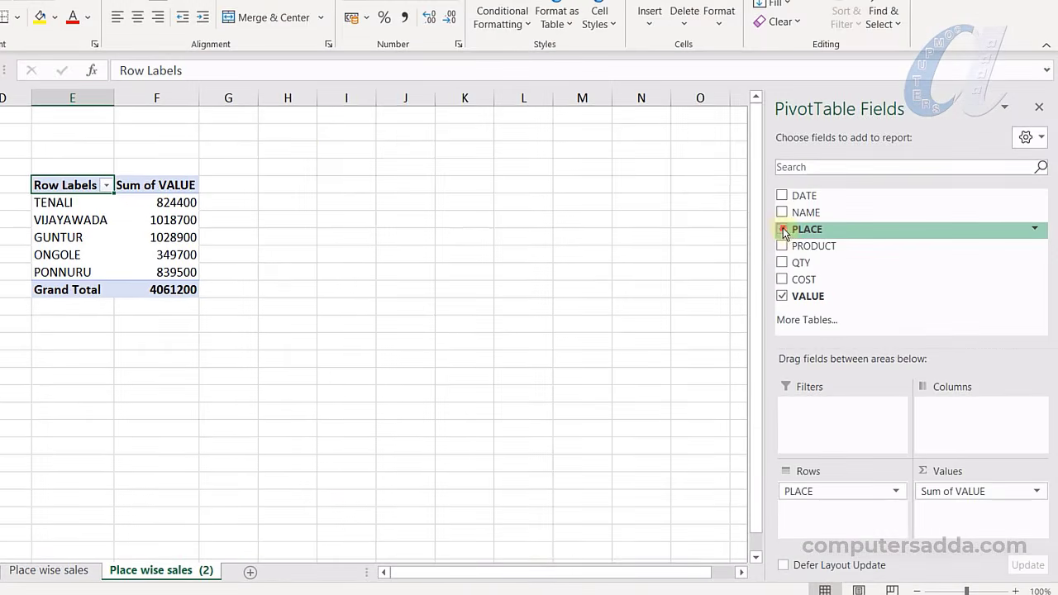
# Swap PLACE for PRODUCT in the pivot rows to total VALUE by product
pyautogui.click(783, 230)
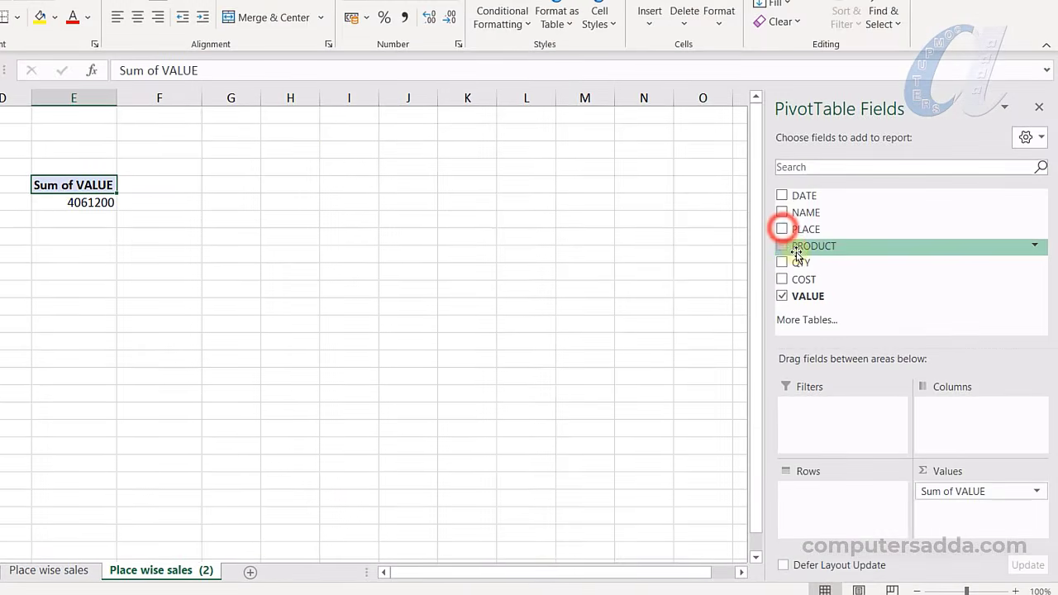
pyautogui.click(783, 246)
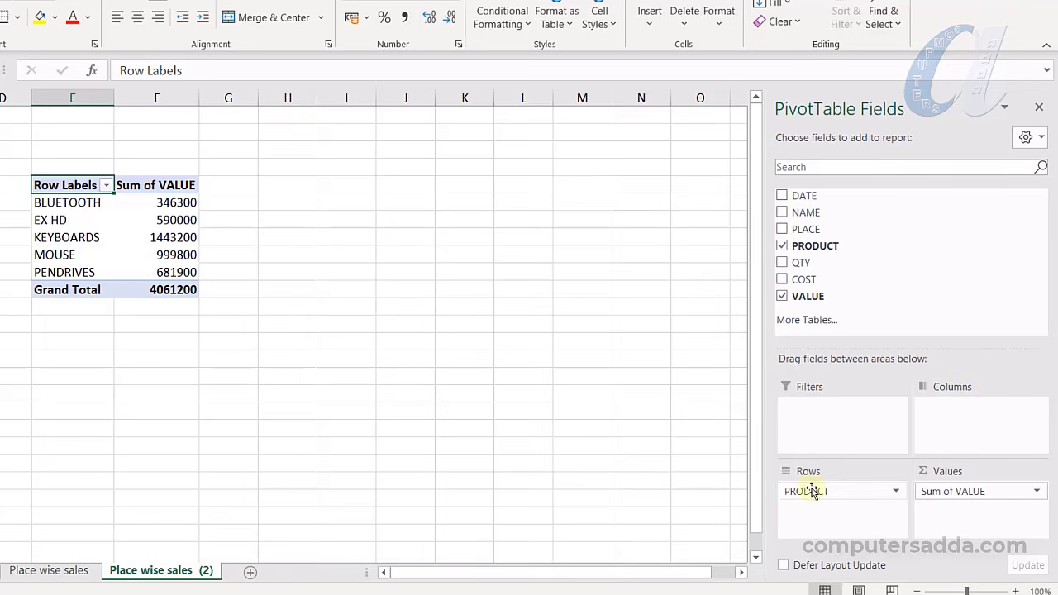
pyautogui.moveTo(807, 491); pyautogui.dragTo(829, 508)
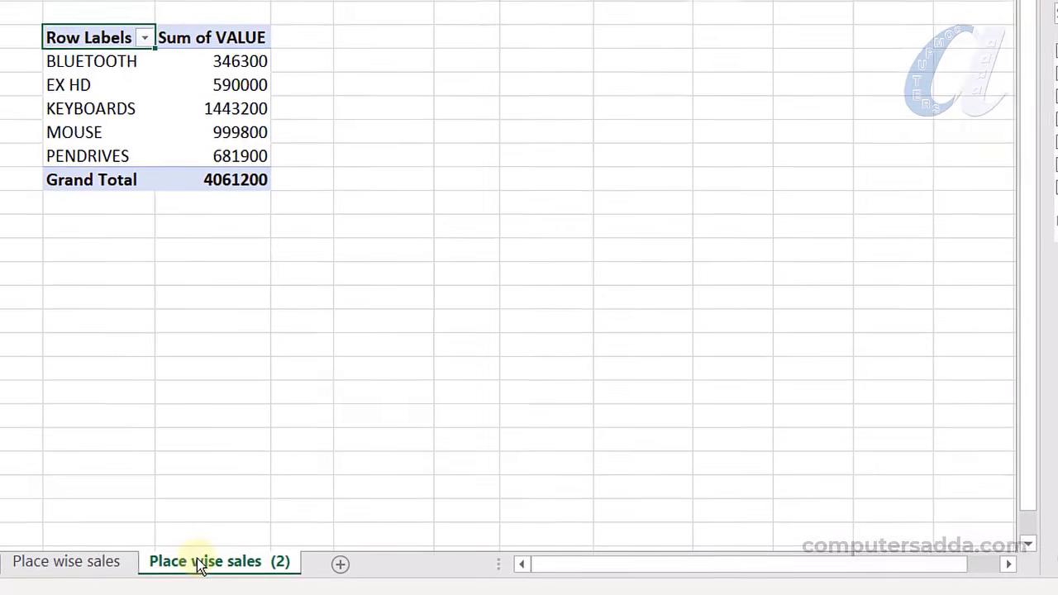
# Rename the sheet to 'Product wise sales'
pyautogui.click(141, 570)
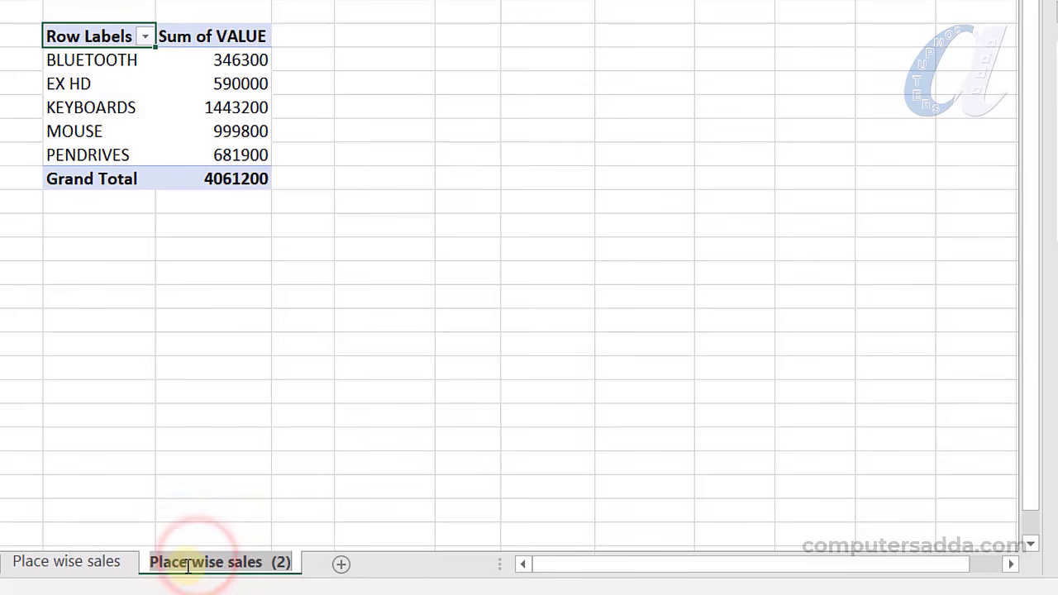
pyautogui.click(185, 566)
pyautogui.write('Product')
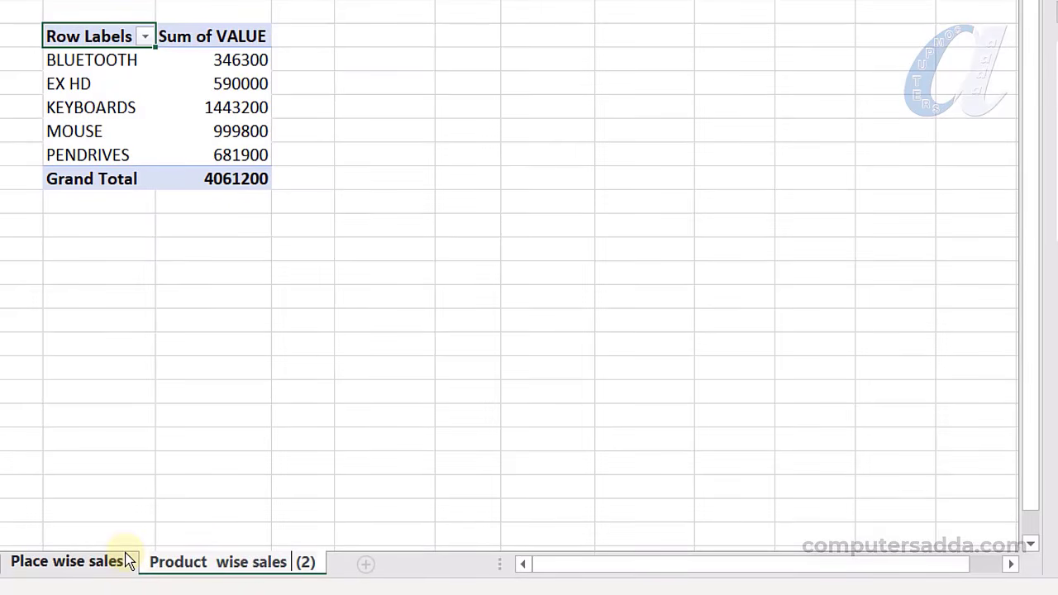
pyautogui.press('Return')
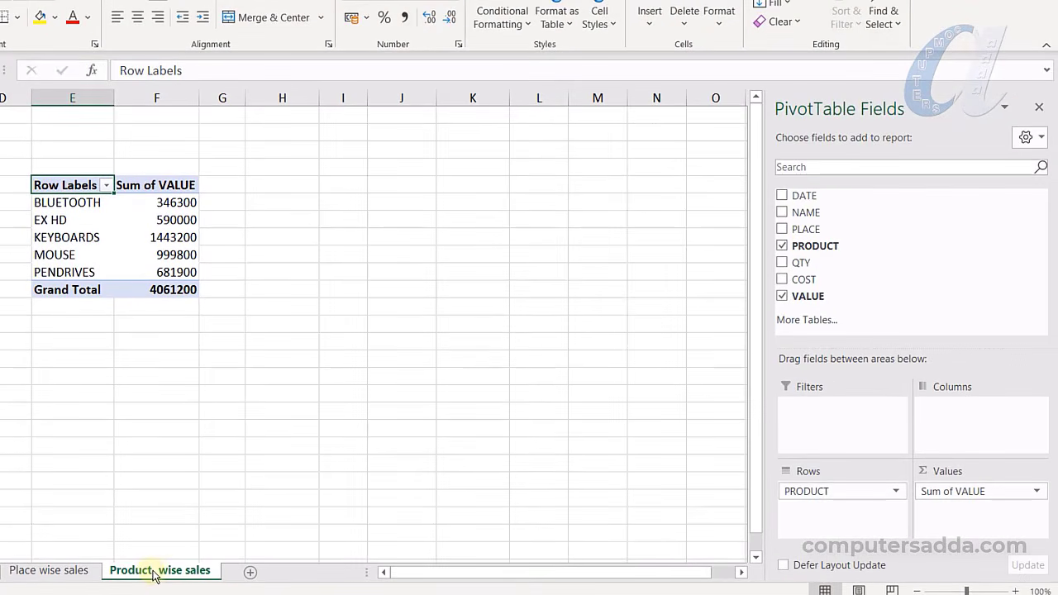
# Duplicate it as 'Product wise sales (2)' at the end and clear PRODUCT from its rows
pyautogui.rightClick(154, 574)
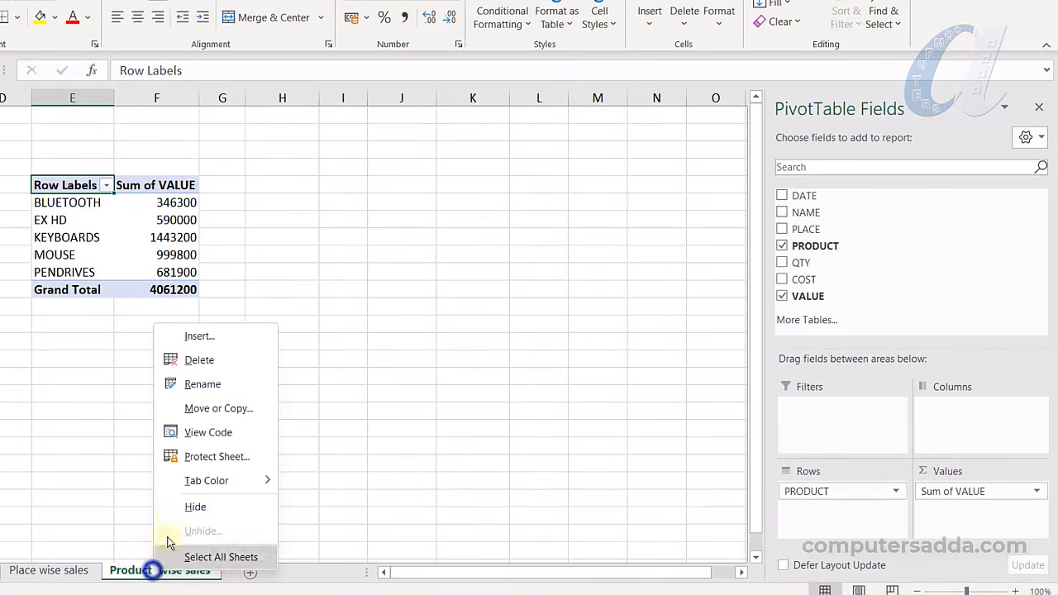
pyautogui.click(207, 406)
pyautogui.click(110, 472)
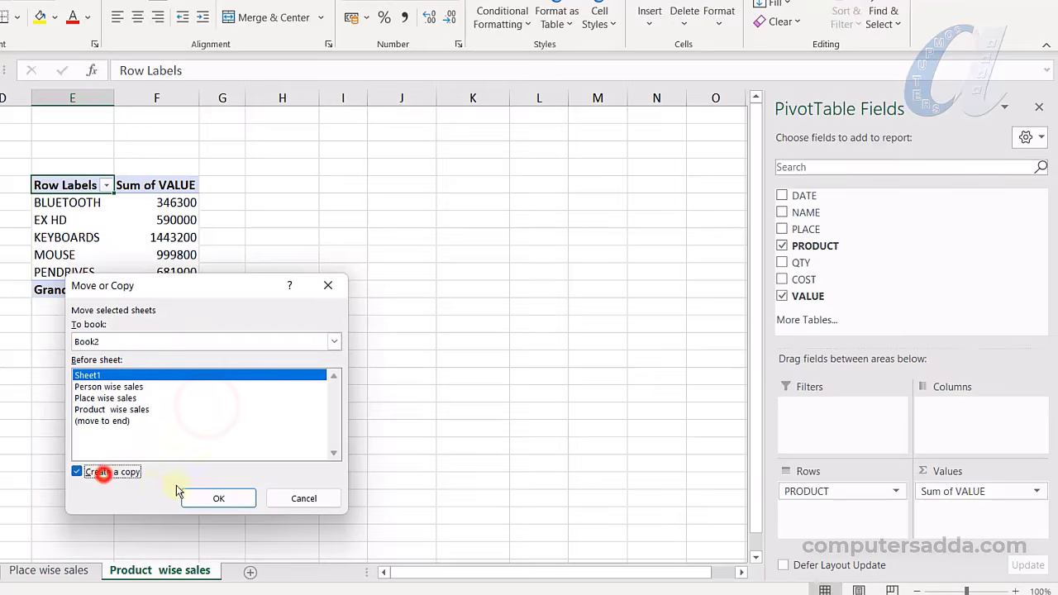
pyautogui.click(218, 498)
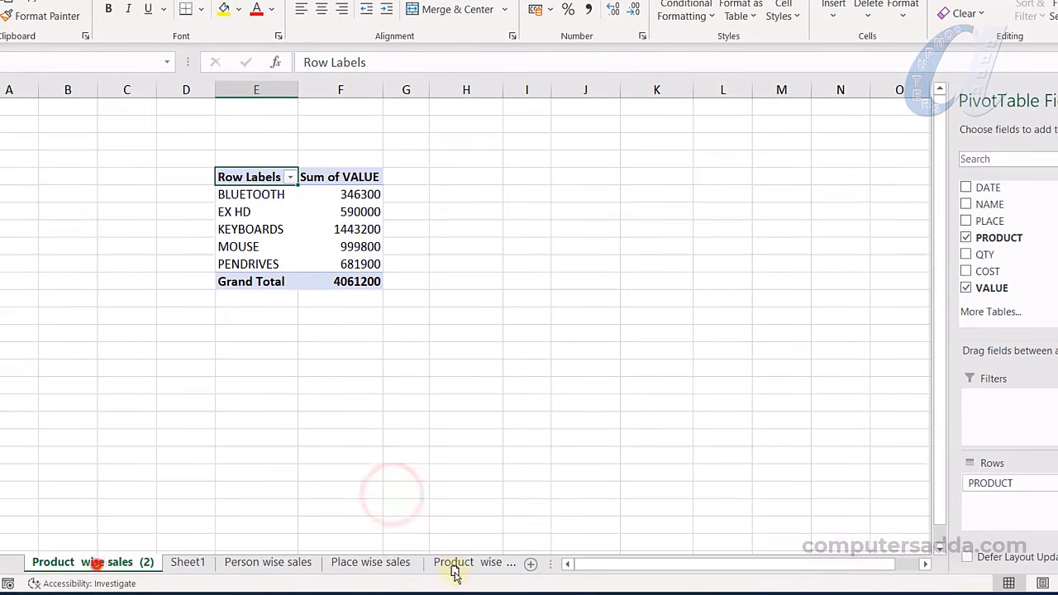
pyautogui.moveTo(454, 575); pyautogui.dragTo(480, 570)
pyautogui.click(966, 239)
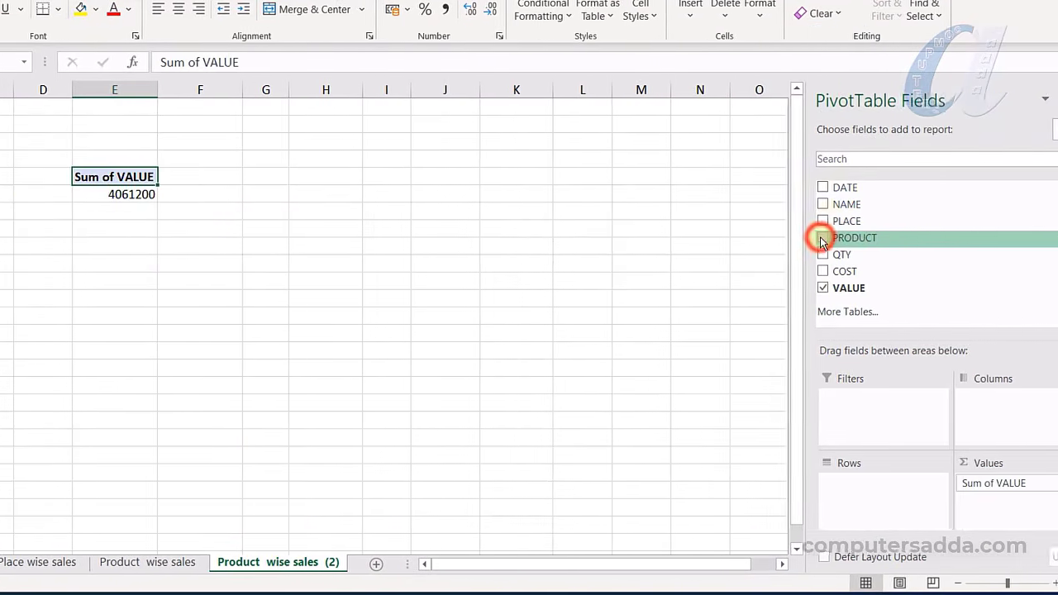
# Group the copy's pivot by DATE years, rename it 'Year wise sales', then view Sheet1
pyautogui.moveTo(966, 241); pyautogui.dragTo(963, 482)
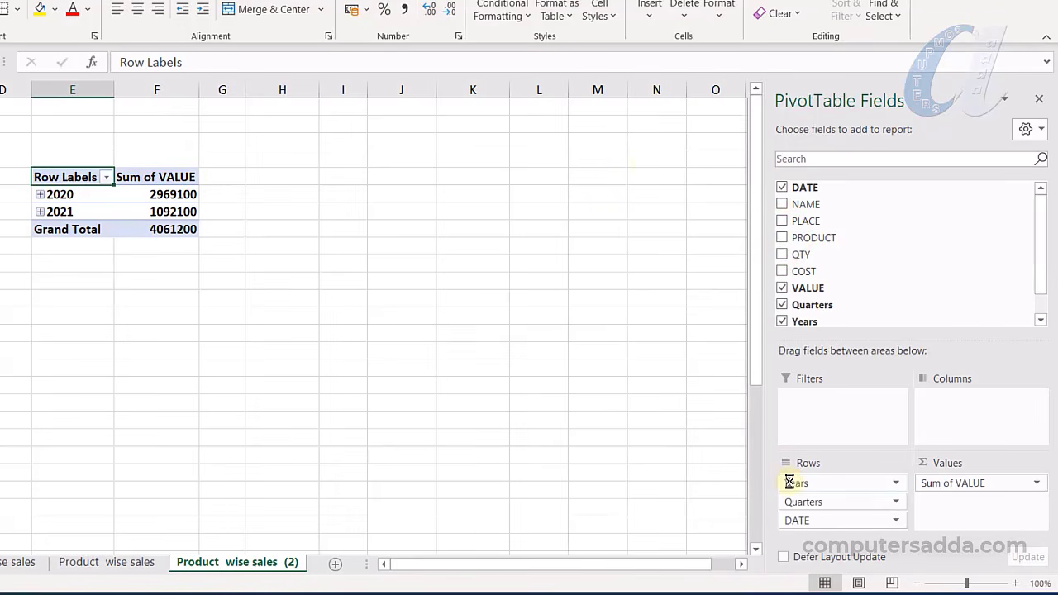
pyautogui.doubleClick(229, 562)
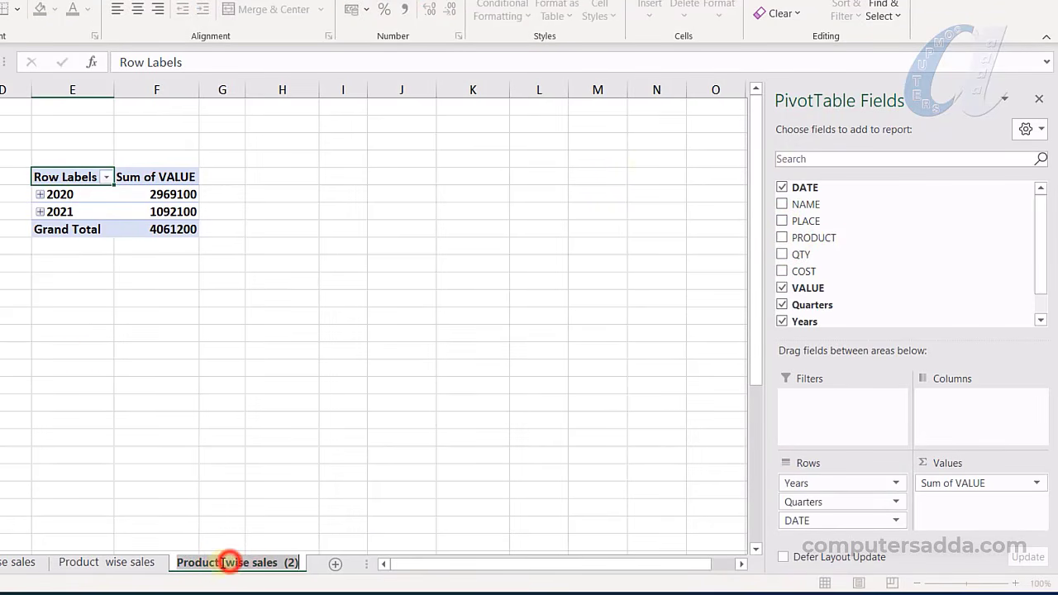
pyautogui.moveTo(220, 562); pyautogui.dragTo(158, 555)
pyautogui.write('Year')
pyautogui.press('Right')
pyautogui.press('Right')
pyautogui.press('Right')
pyautogui.press('Right')
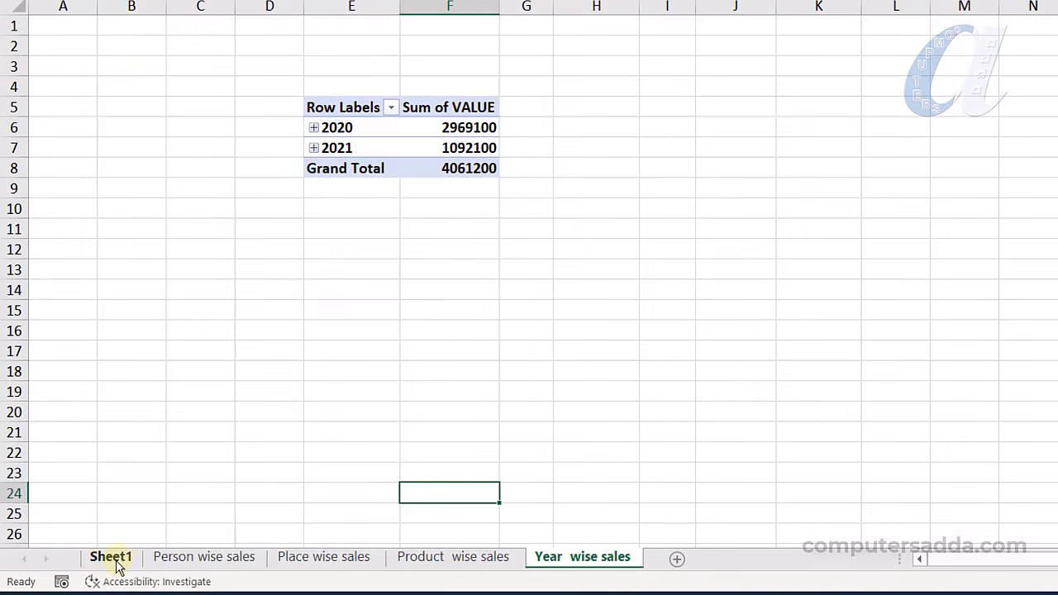
pyautogui.click(111, 557)
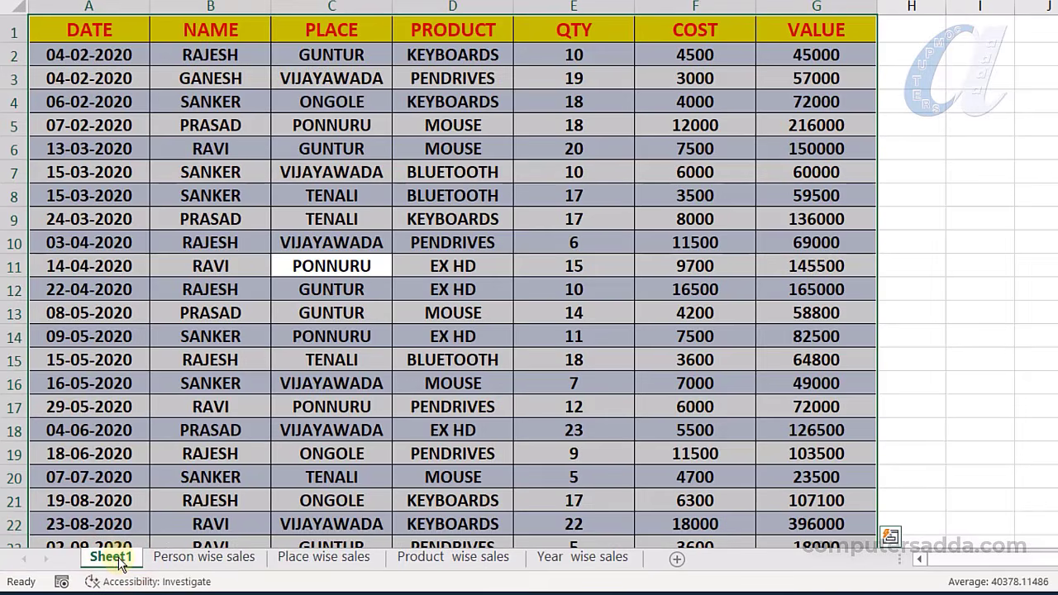
# Review the Person, Place, Product and Year wise sales pivot sheets in turn
pyautogui.click(204, 559)
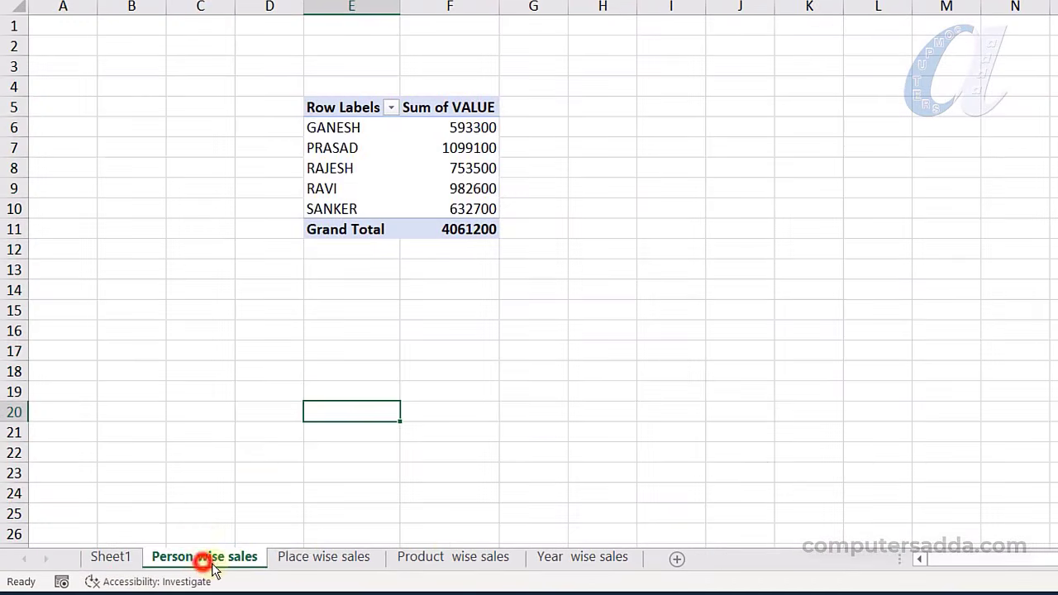
pyautogui.click(336, 560)
pyautogui.click(469, 562)
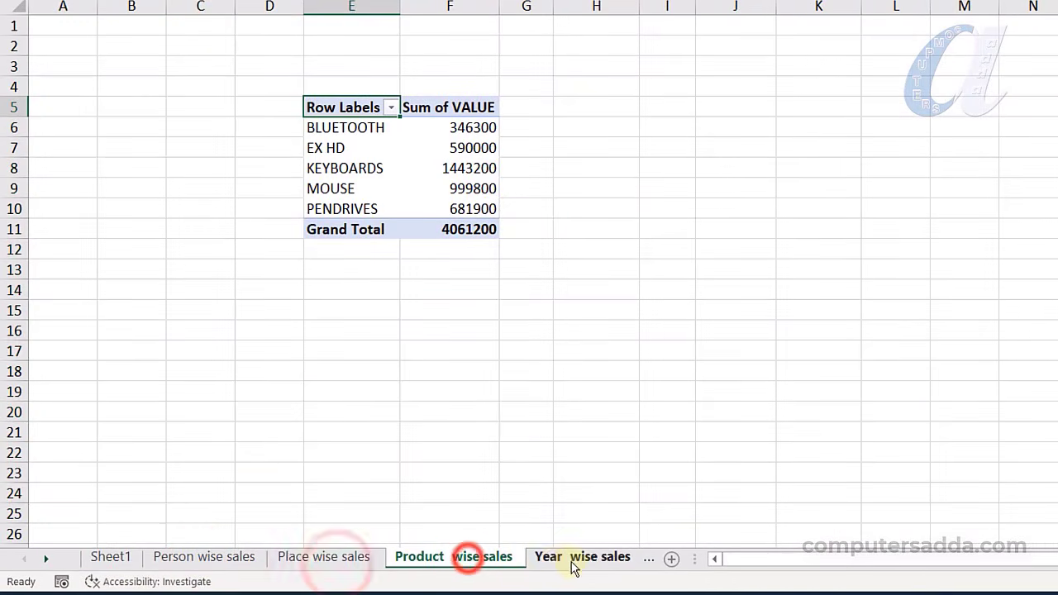
pyautogui.click(237, 560)
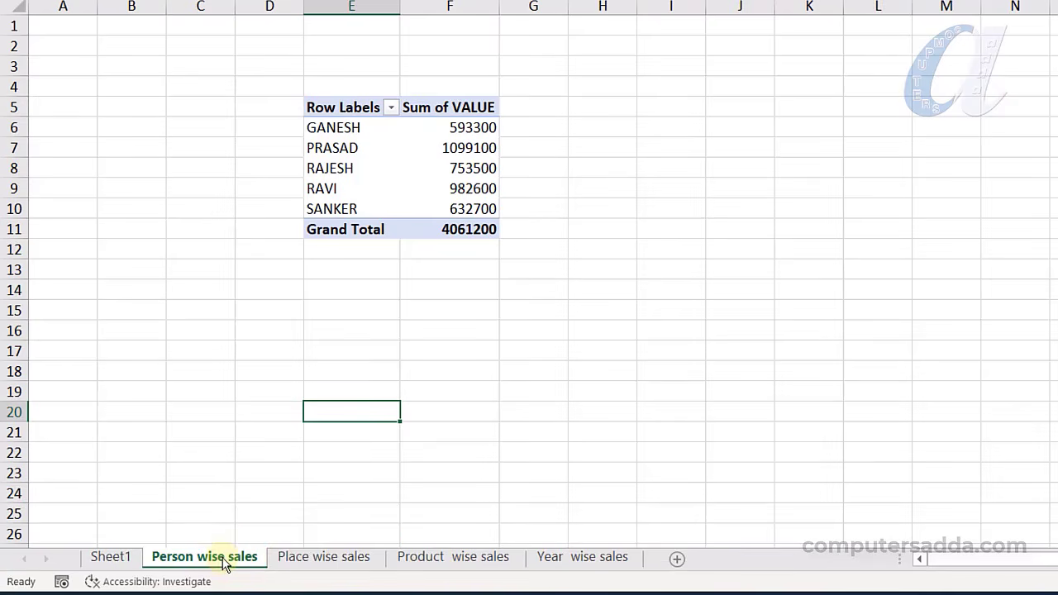
pyautogui.click(319, 562)
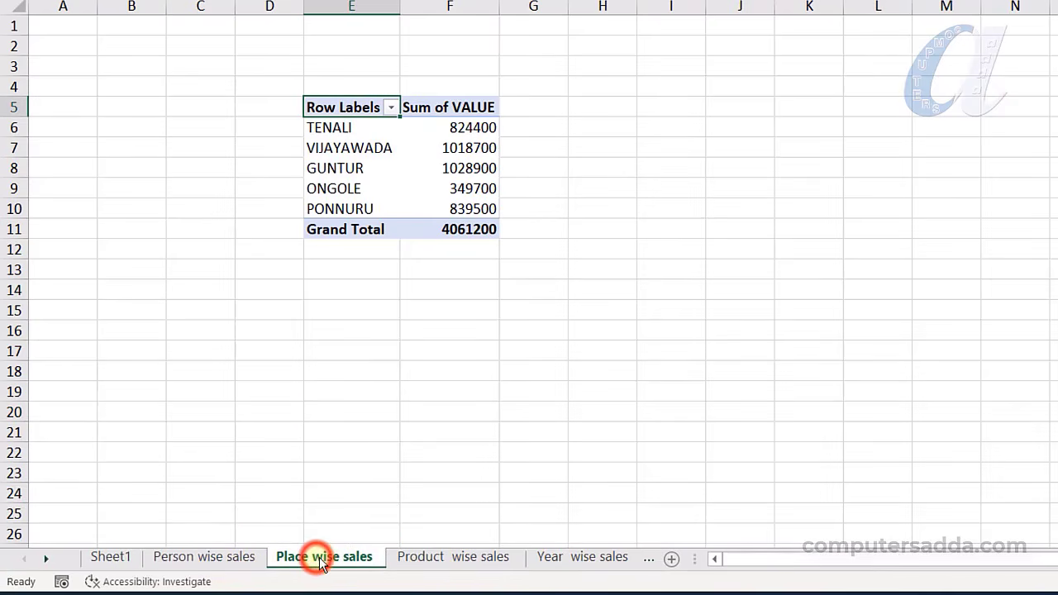
pyautogui.click(448, 560)
pyautogui.click(592, 565)
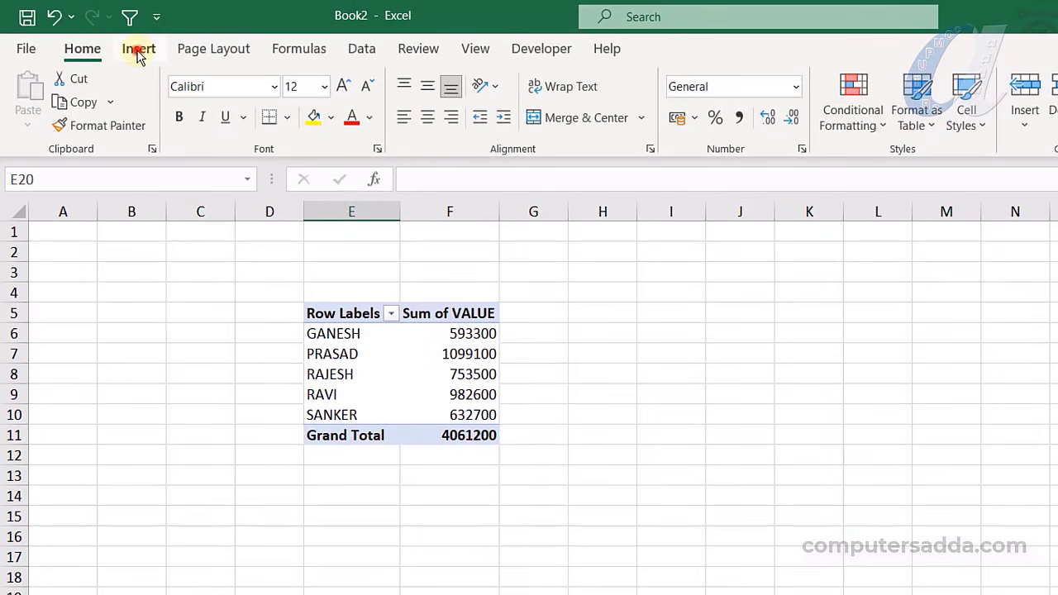
# Draw a dark green rounded rectangle spanning roughly B4 to D6 beside the pivot
pyautogui.click(138, 49)
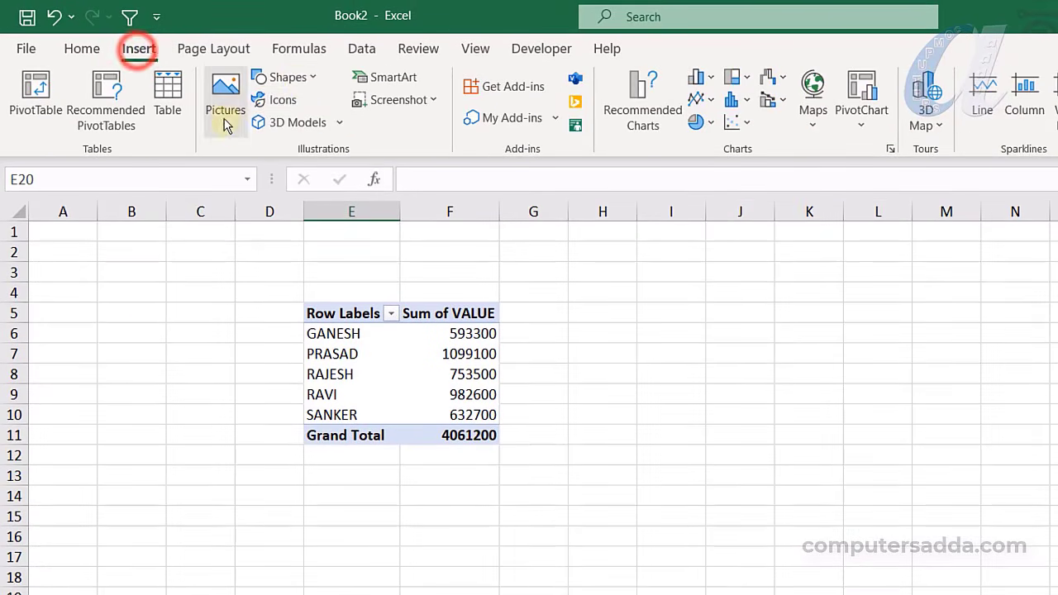
pyautogui.click(299, 77)
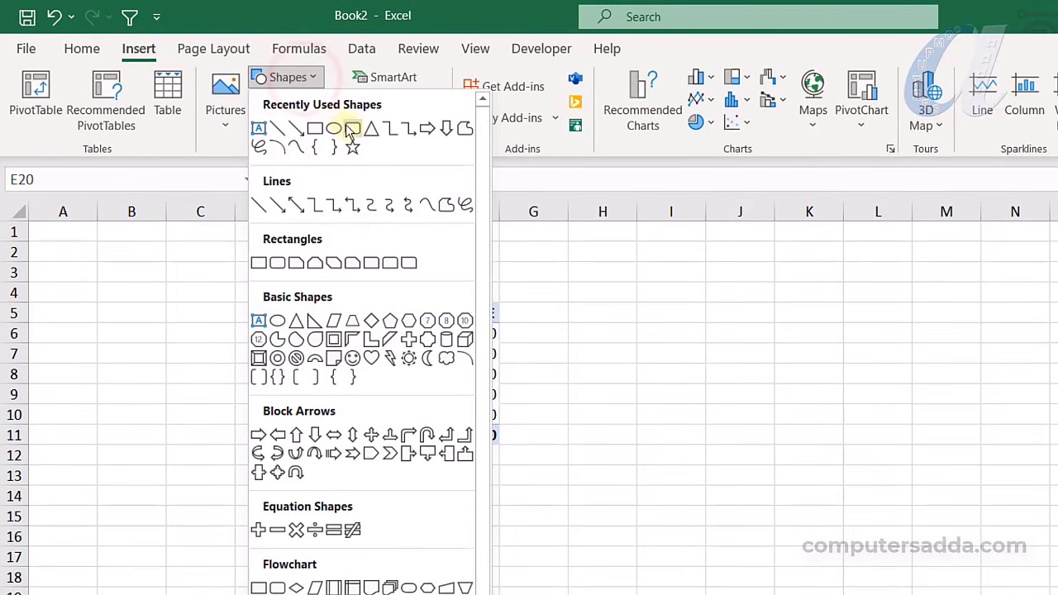
pyautogui.click(354, 131)
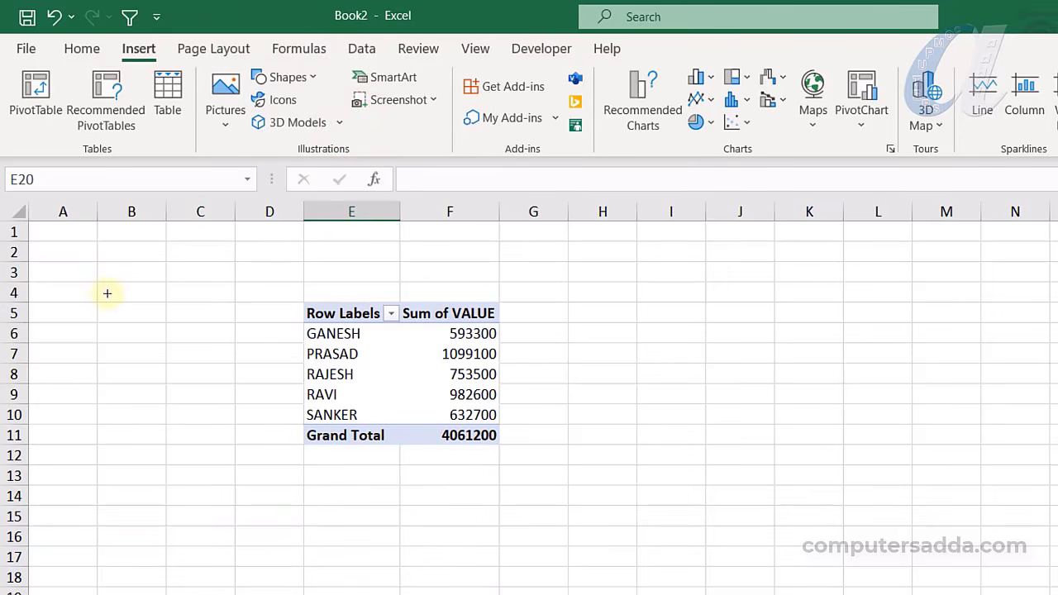
pyautogui.moveTo(113, 297); pyautogui.dragTo(280, 332)
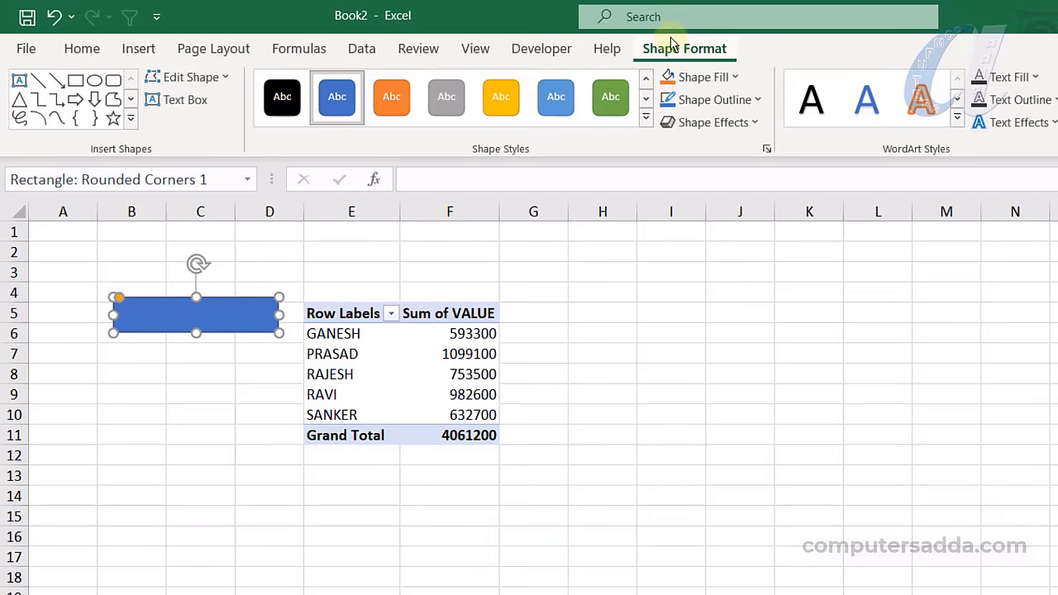
pyautogui.click(701, 77)
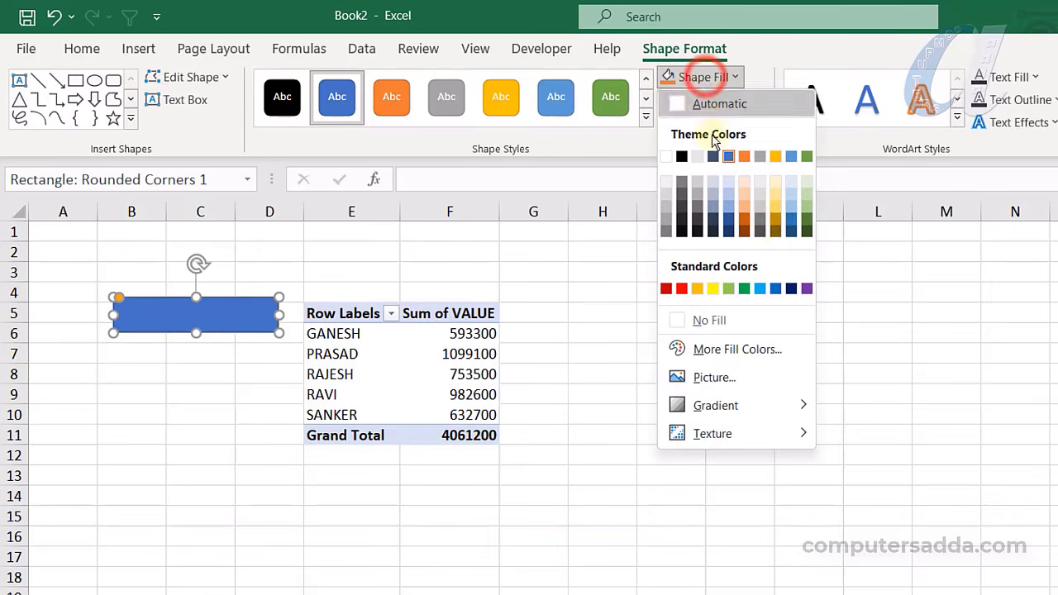
pyautogui.click(807, 233)
pyautogui.moveTo(203, 338); pyautogui.dragTo(198, 328)
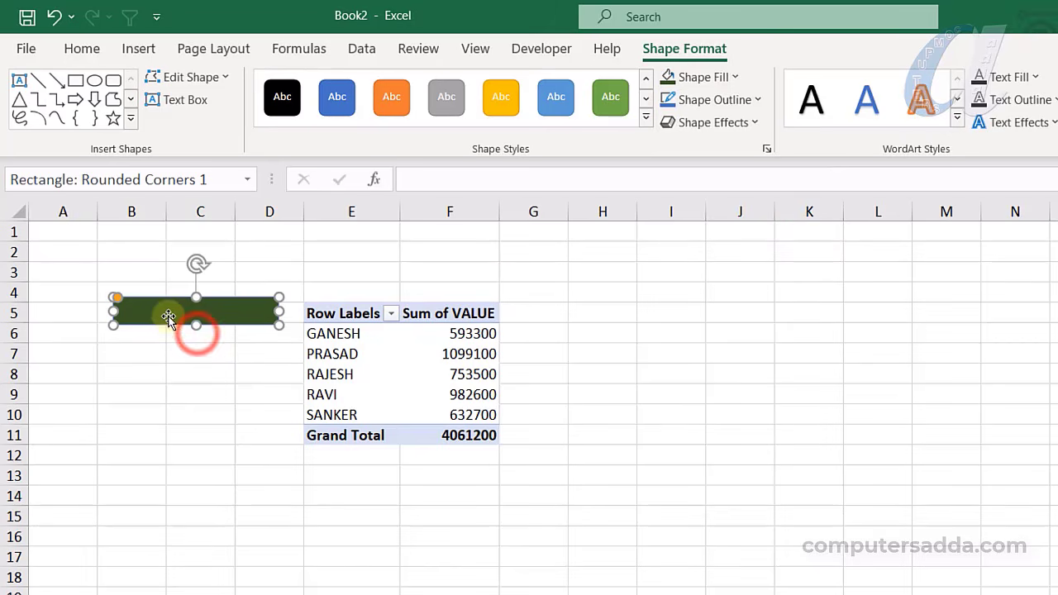
# Label the button 'Person wise Sales' with larger text, centred horizontally and vertically
pyautogui.rightClick(163, 311)
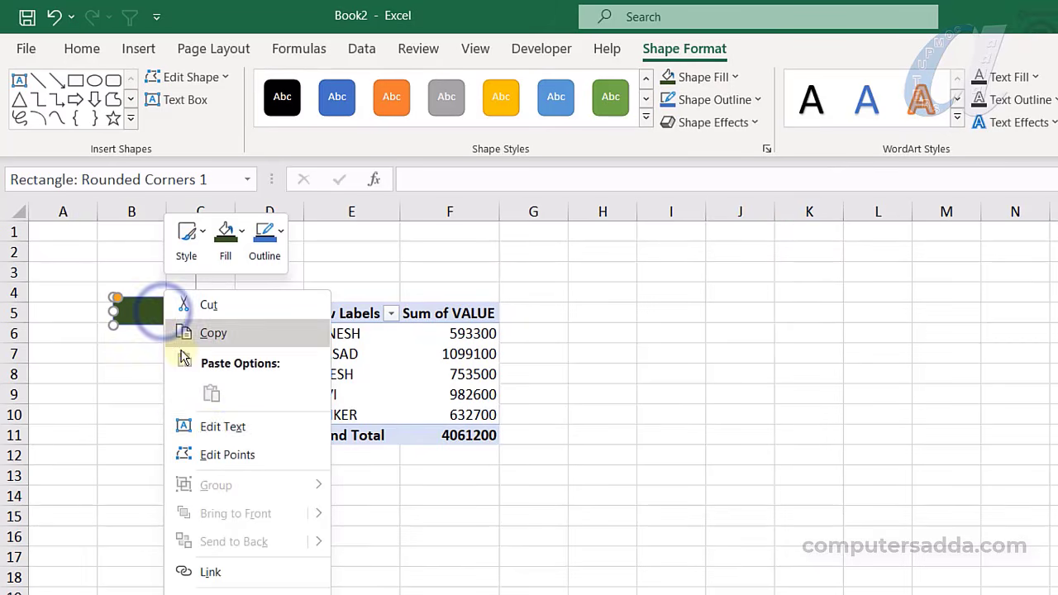
pyautogui.click(213, 428)
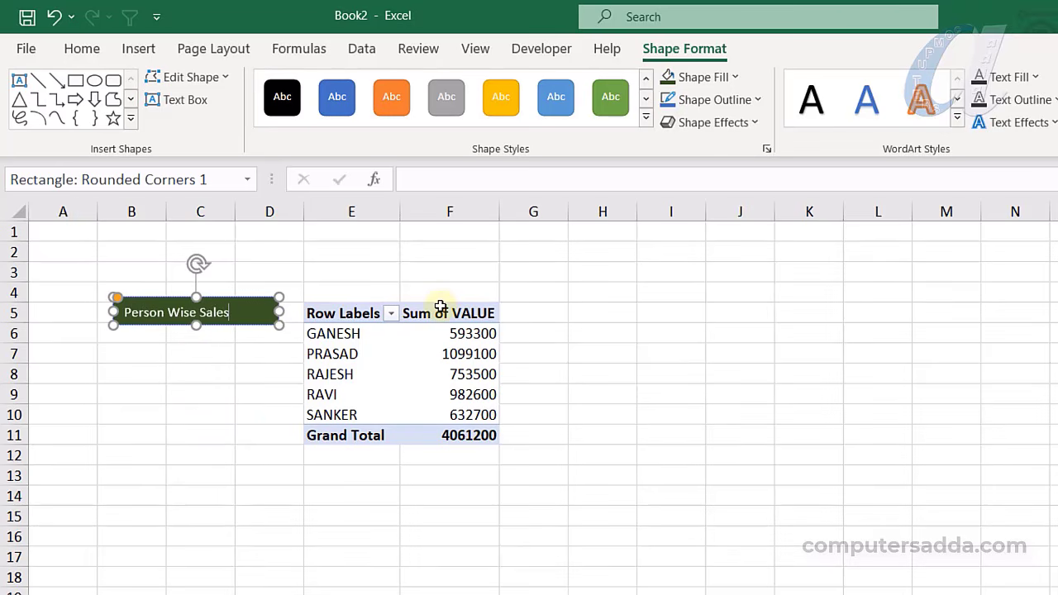
pyautogui.moveTo(228, 312); pyautogui.dragTo(116, 310)
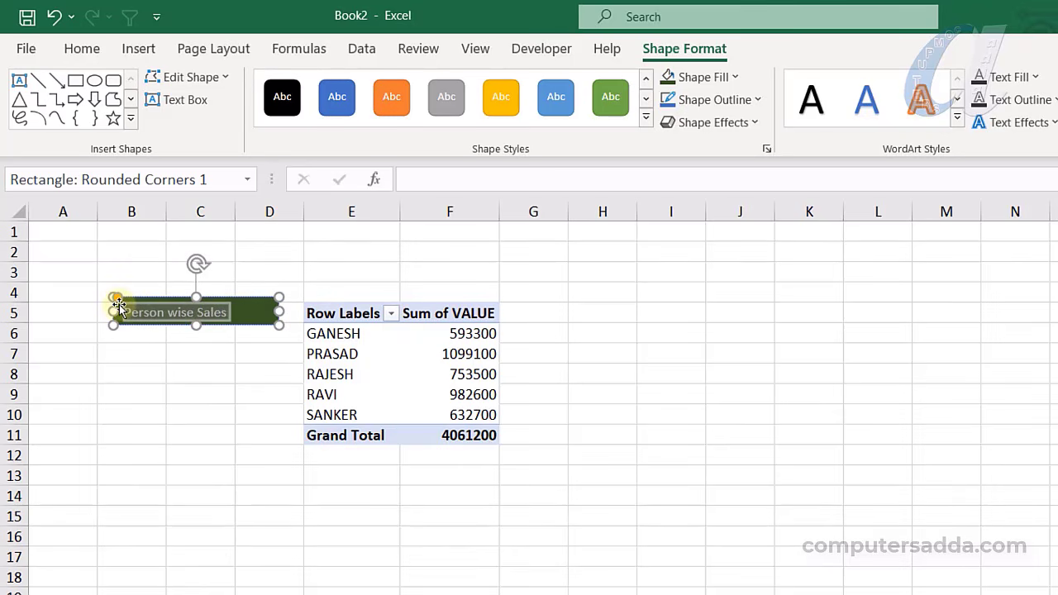
pyautogui.hotkey('ctrl', 'shift', '.')
pyautogui.hotkey('ctrl', 'shift', '.')
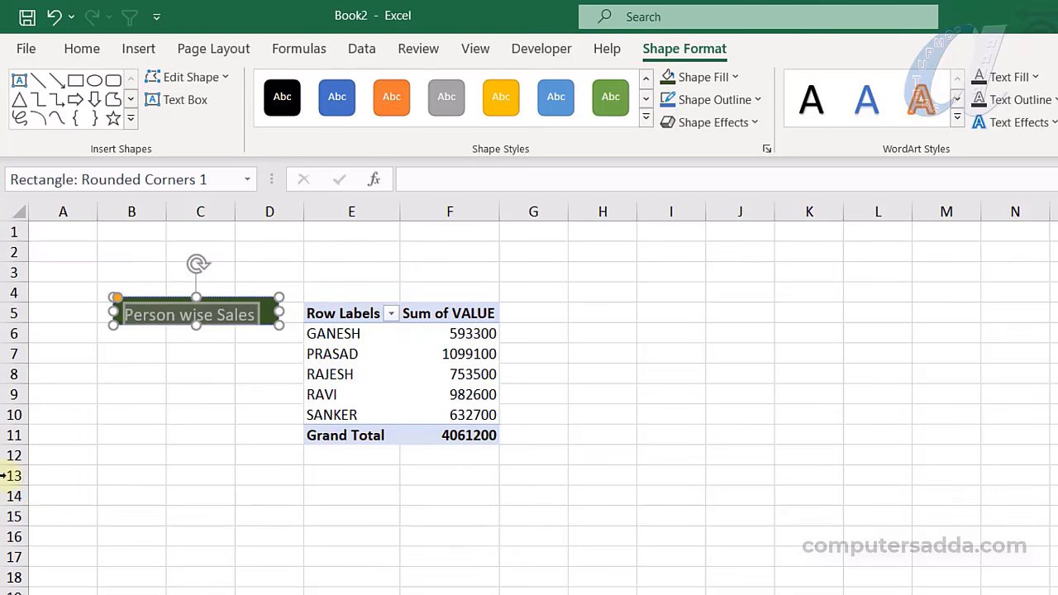
pyautogui.click(82, 48)
pyautogui.click(428, 117)
pyautogui.click(429, 87)
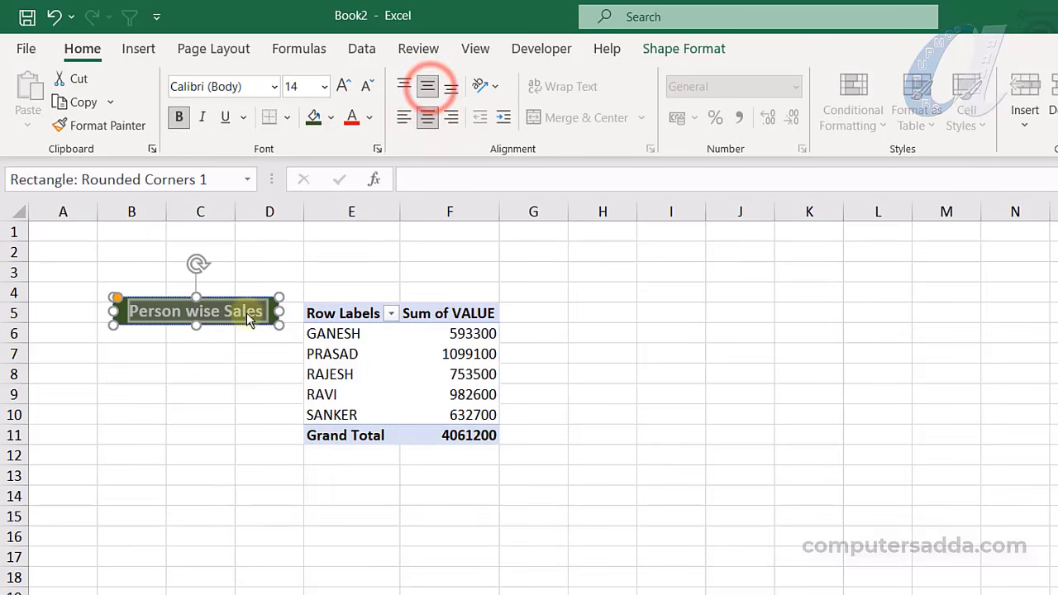
pyautogui.click(223, 370)
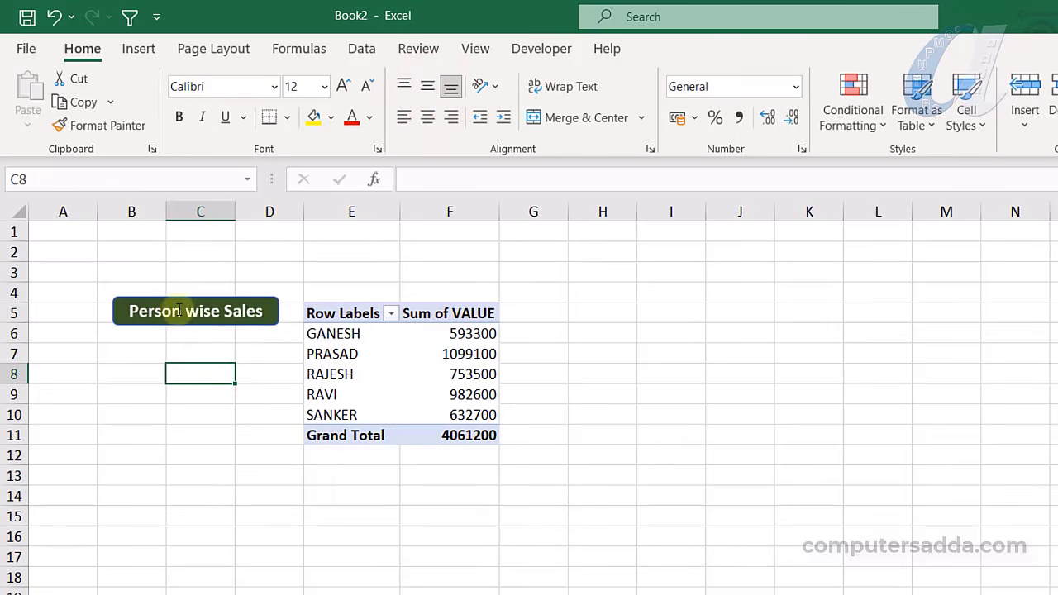
# Select the Person wise Sales button, ready to copy it
pyautogui.moveTo(130, 310); pyautogui.dragTo(261, 311)
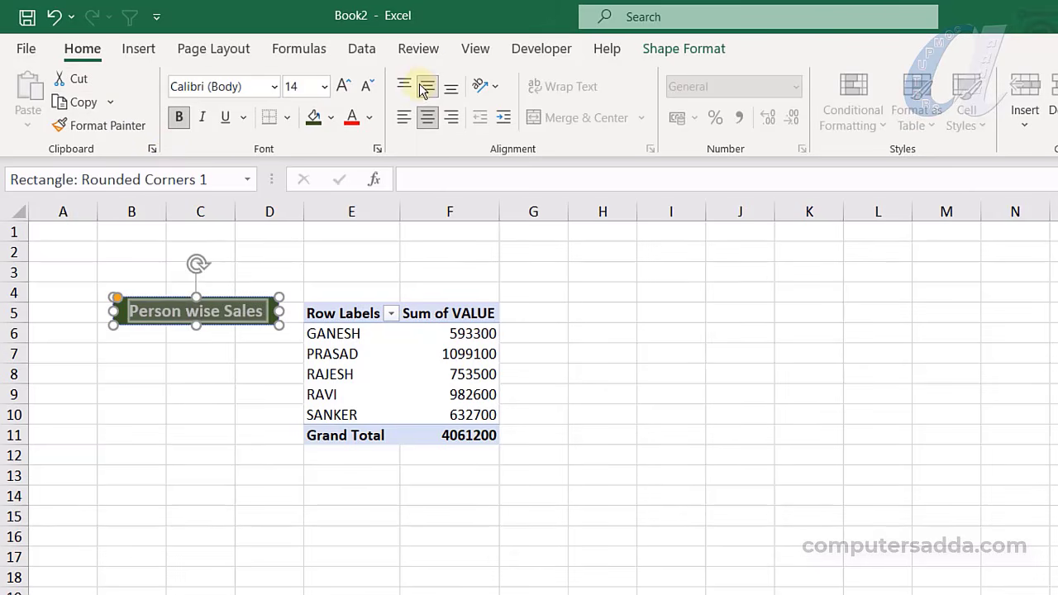
pyautogui.click(190, 347)
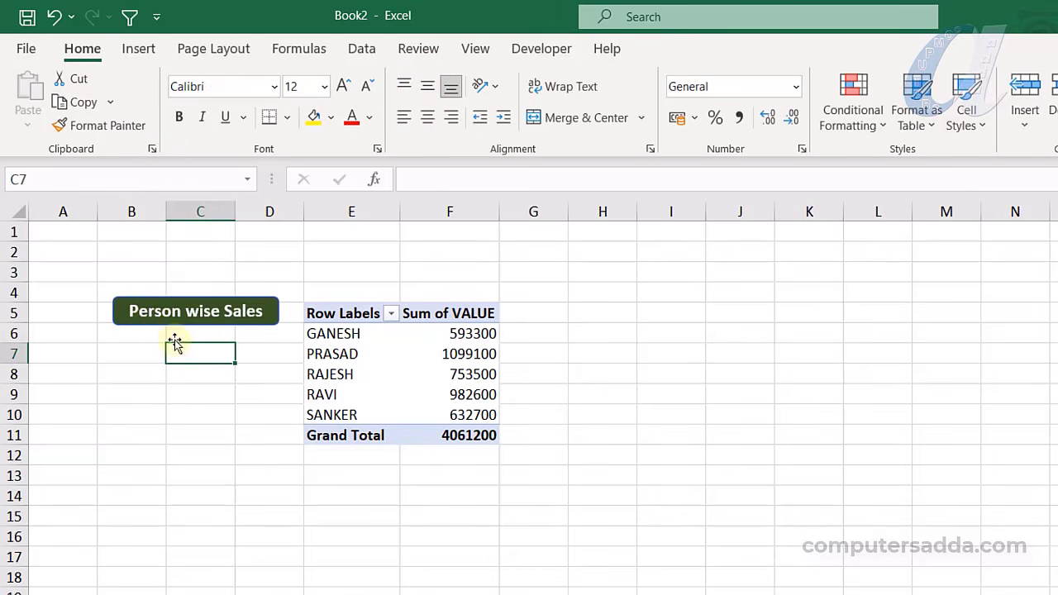
pyautogui.click(128, 327)
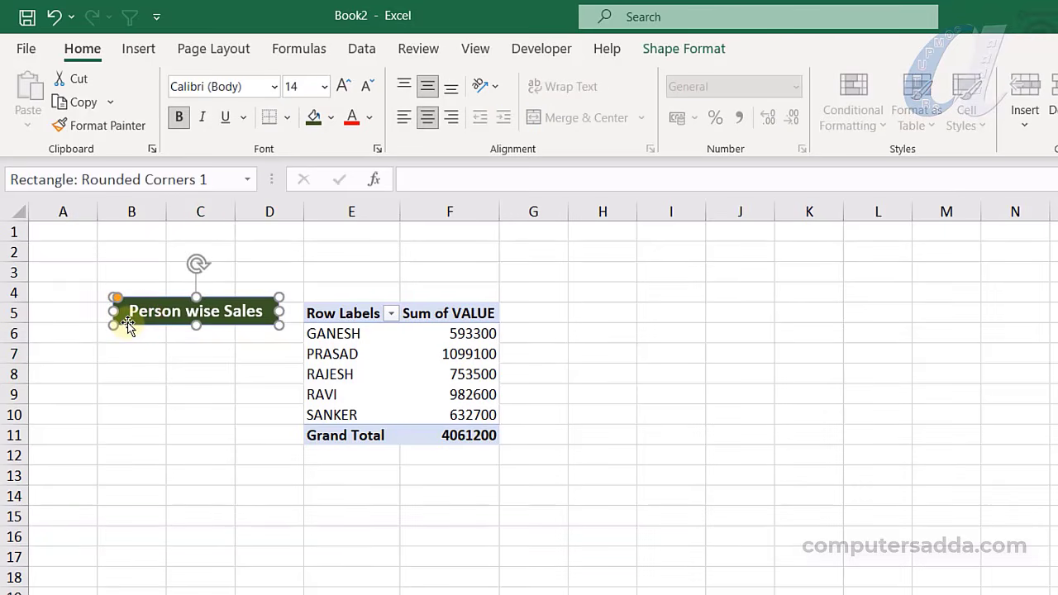
pyautogui.press('ctrl')
# Copy the button three times below it, labelled Place, Product and Year wise Sales
pyautogui.moveTo(129, 326); pyautogui.dragTo(180, 347)
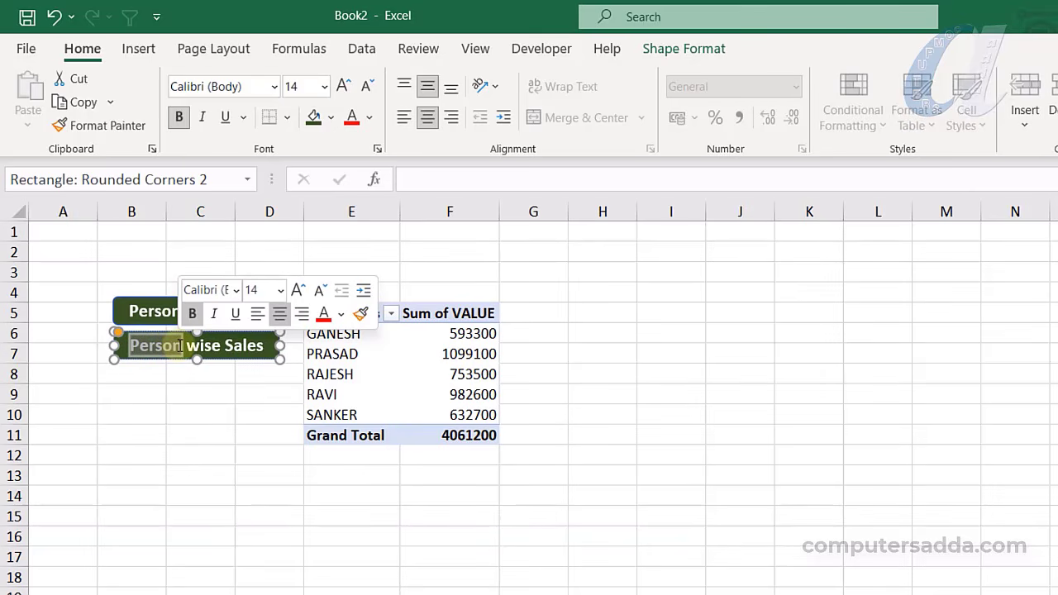
pyautogui.write('Place')
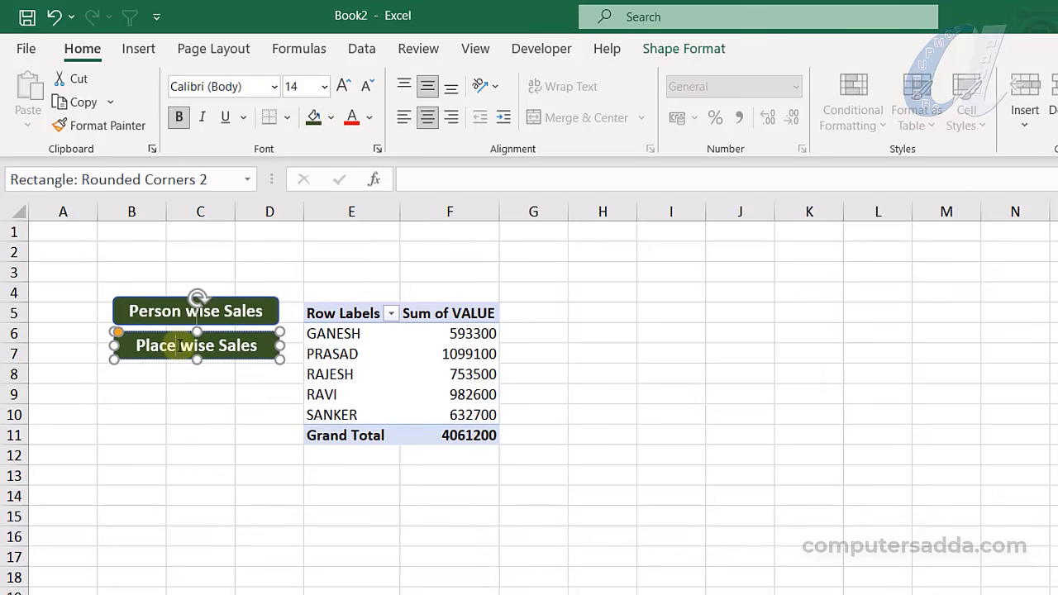
pyautogui.click(149, 416)
pyautogui.moveTo(156, 366); pyautogui.dragTo(175, 440)
pyautogui.doubleClick(172, 383)
pyautogui.write('Product wise Sales')
pyautogui.doubleClick(183, 417)
pyautogui.write('Year')
pyautogui.click(184, 484)
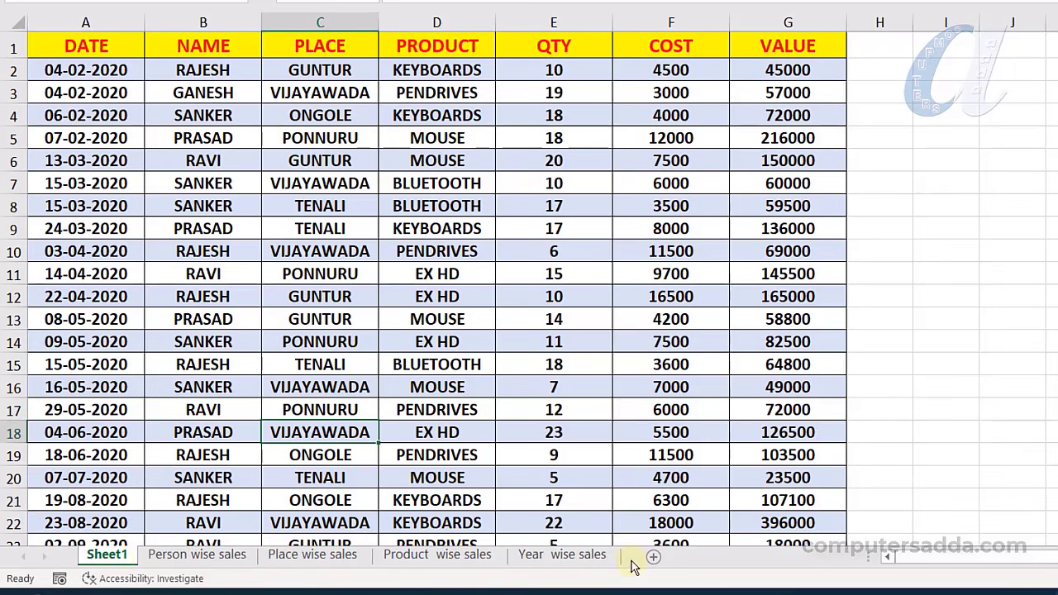
# Check each sales sheet tab, ending back on Person wise sales
pyautogui.click(171, 553)
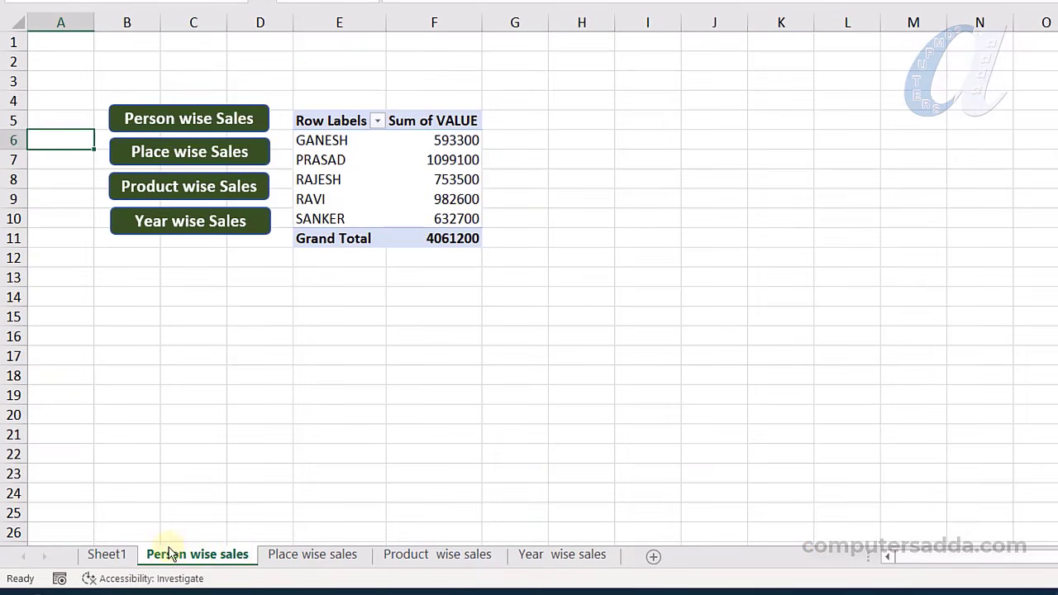
pyautogui.click(546, 555)
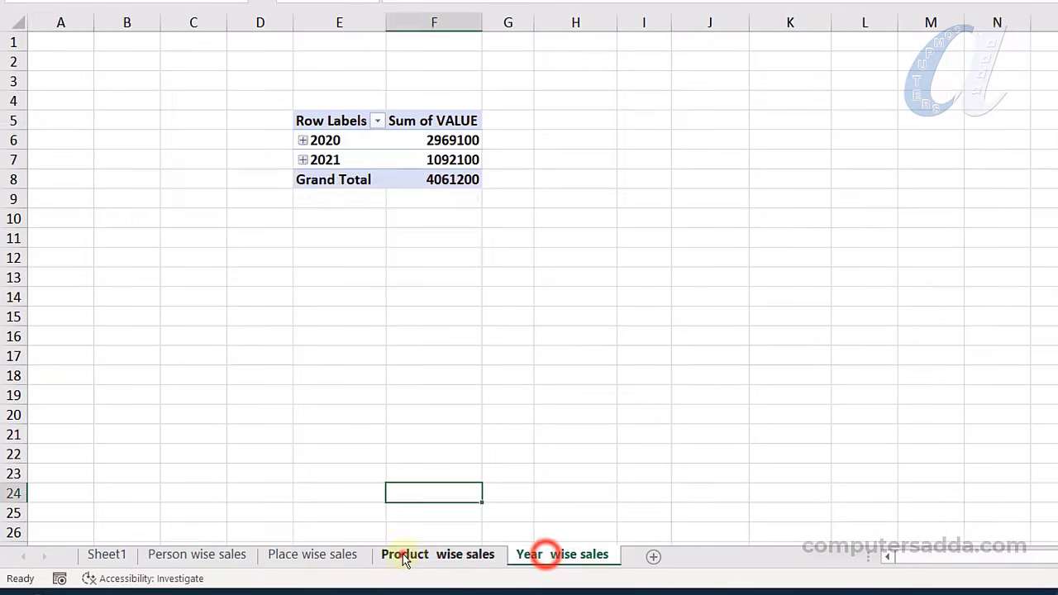
pyautogui.click(402, 555)
pyautogui.click(295, 554)
pyautogui.click(201, 554)
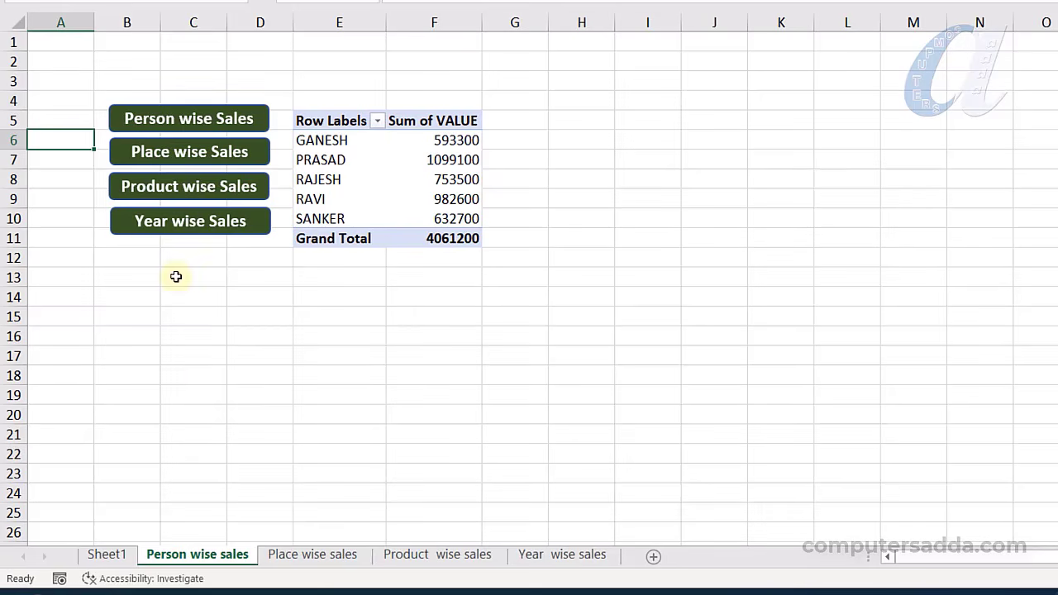
# Link the Person wise Sales button to the 'Person wise sales' sheet in this document
pyautogui.click(178, 105)
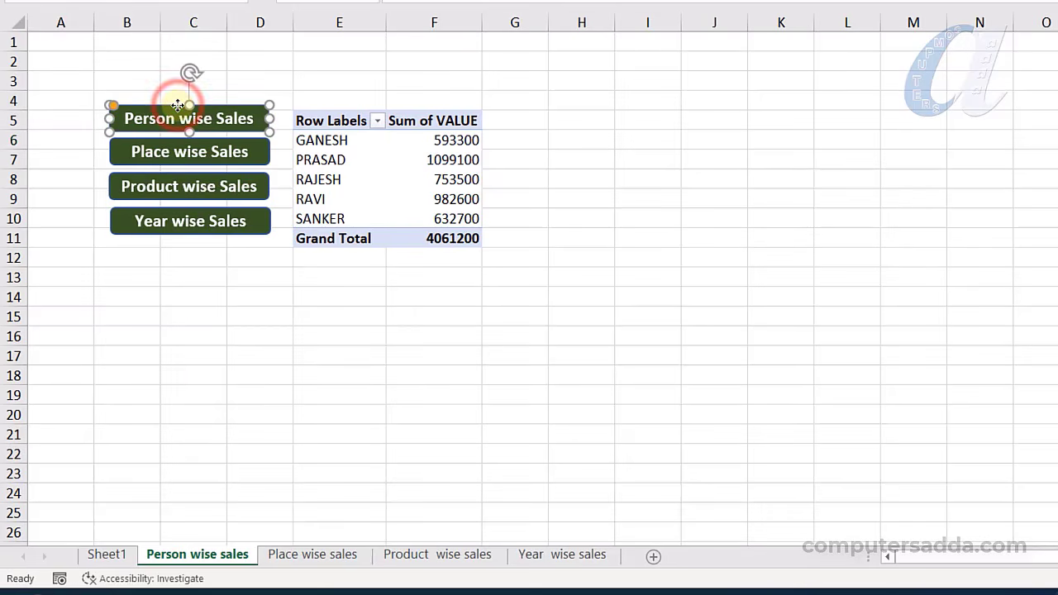
pyautogui.rightClick(178, 105)
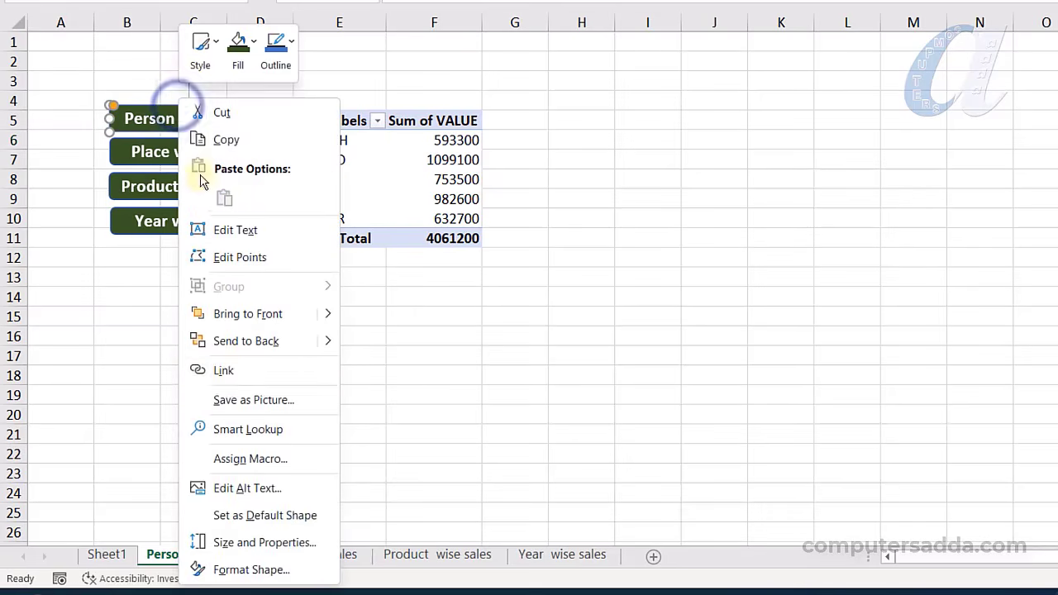
pyautogui.click(233, 372)
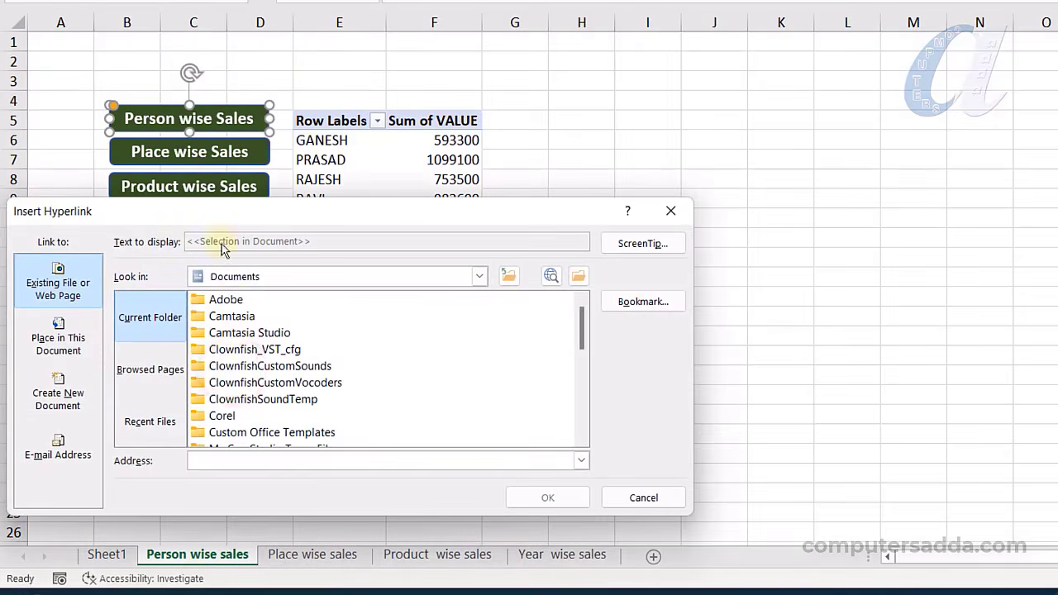
pyautogui.moveTo(216, 215); pyautogui.dragTo(699, 107)
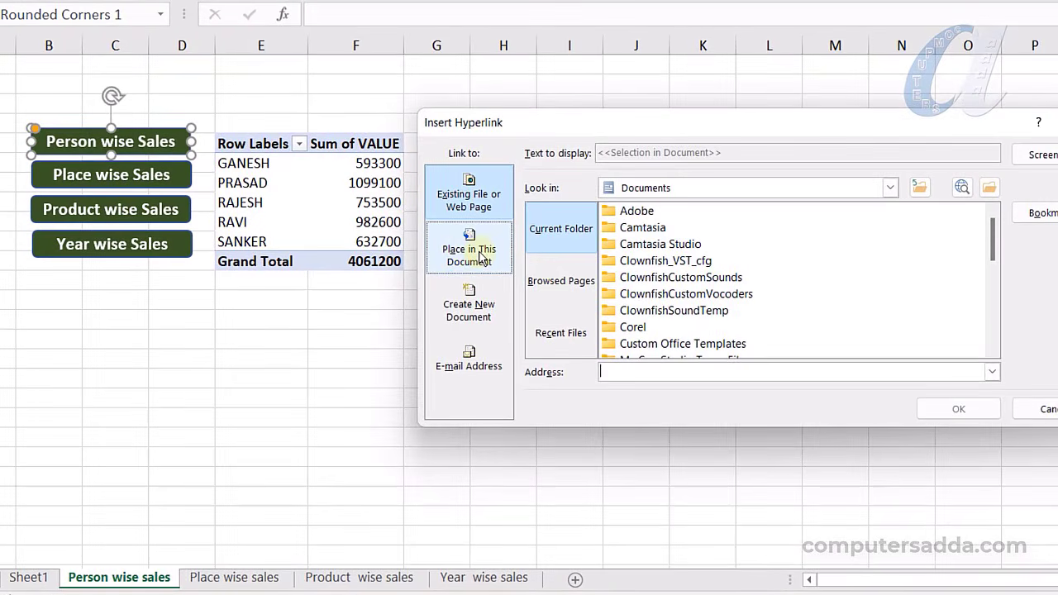
pyautogui.click(479, 256)
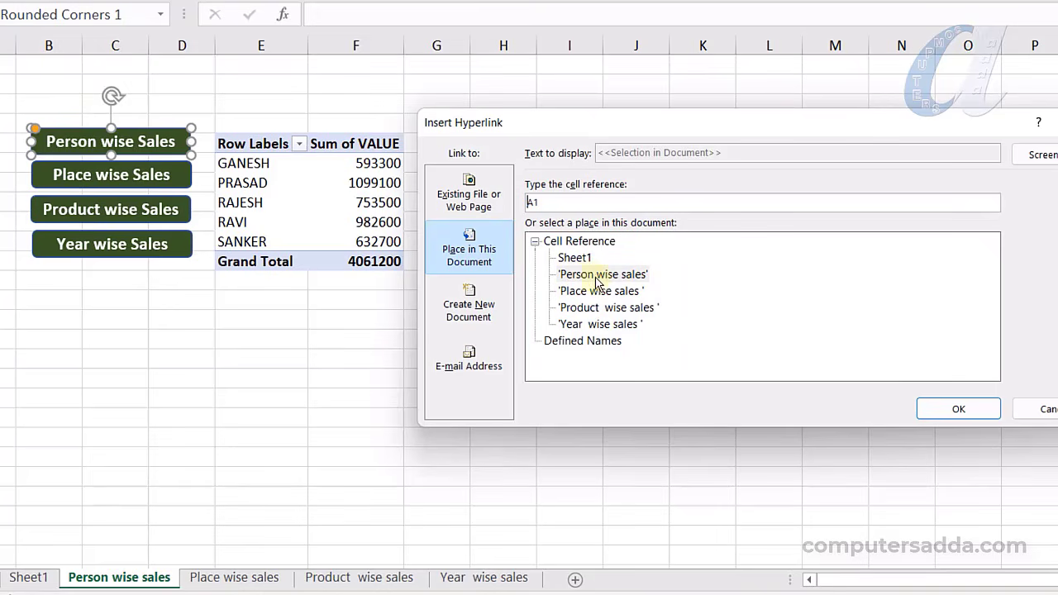
pyautogui.click(928, 407)
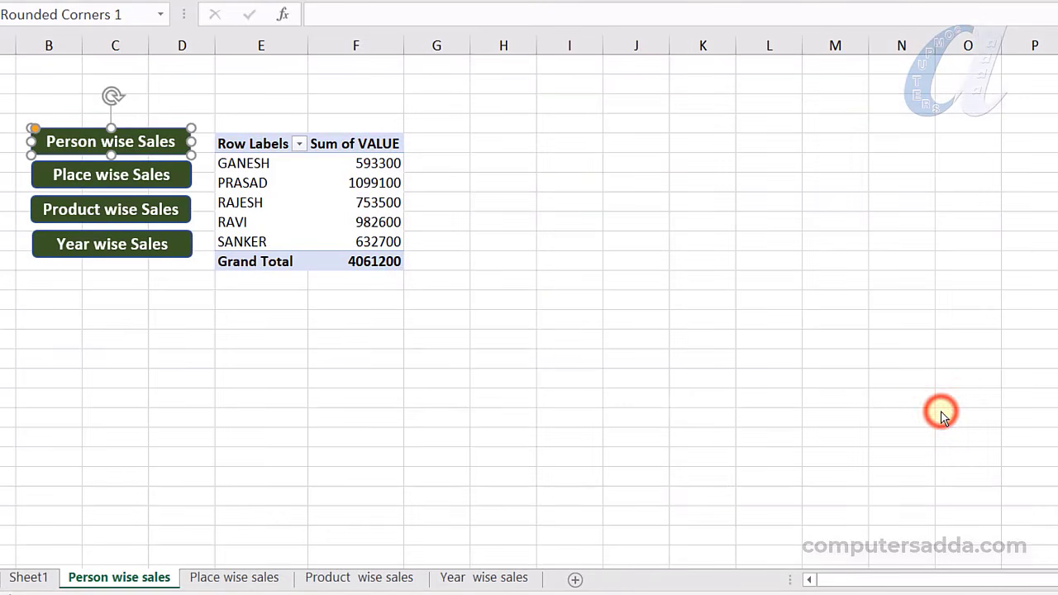
# Link the Place wise Sales button to the 'Place wise sales' sheet
pyautogui.click(171, 167)
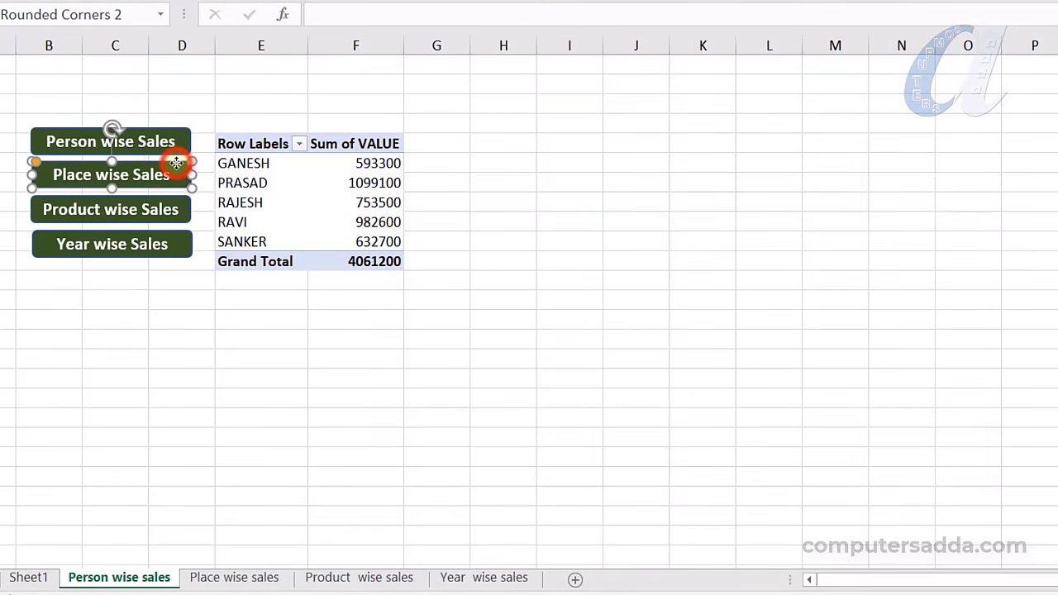
pyautogui.rightClick(176, 162)
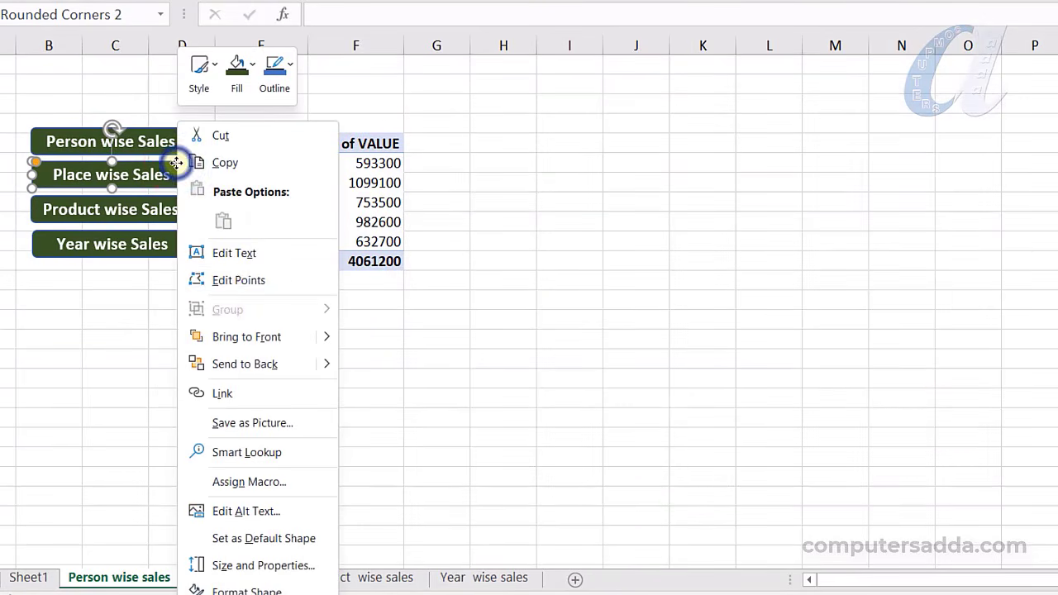
pyautogui.click(224, 394)
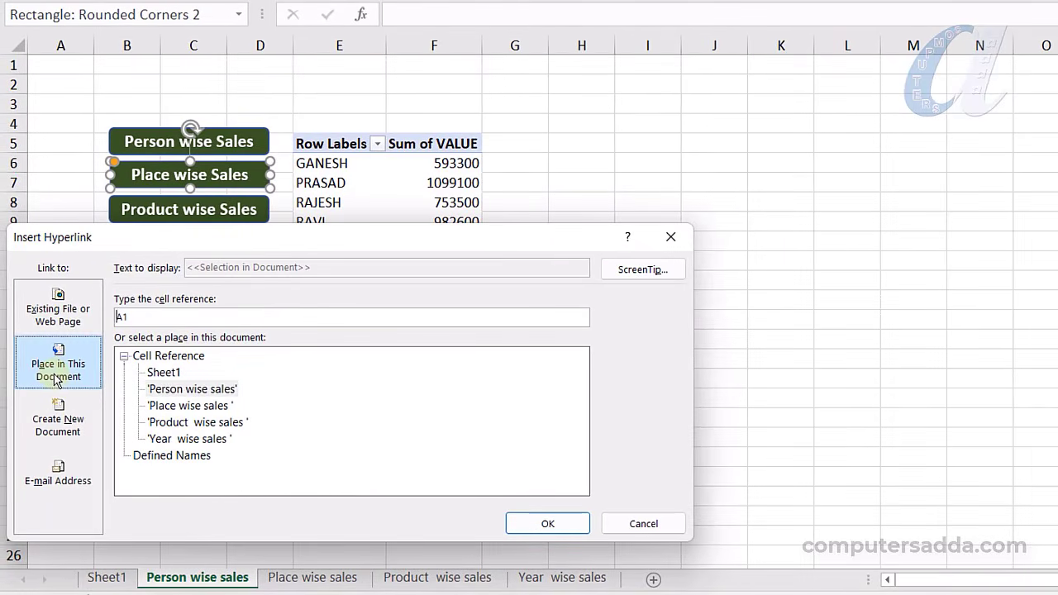
pyautogui.click(150, 405)
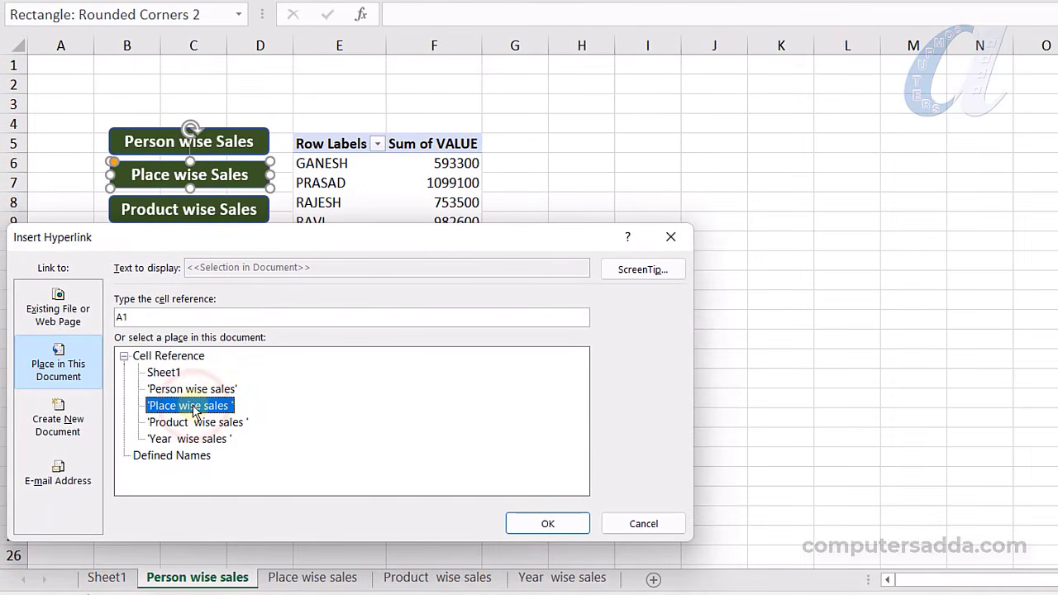
pyautogui.click(520, 523)
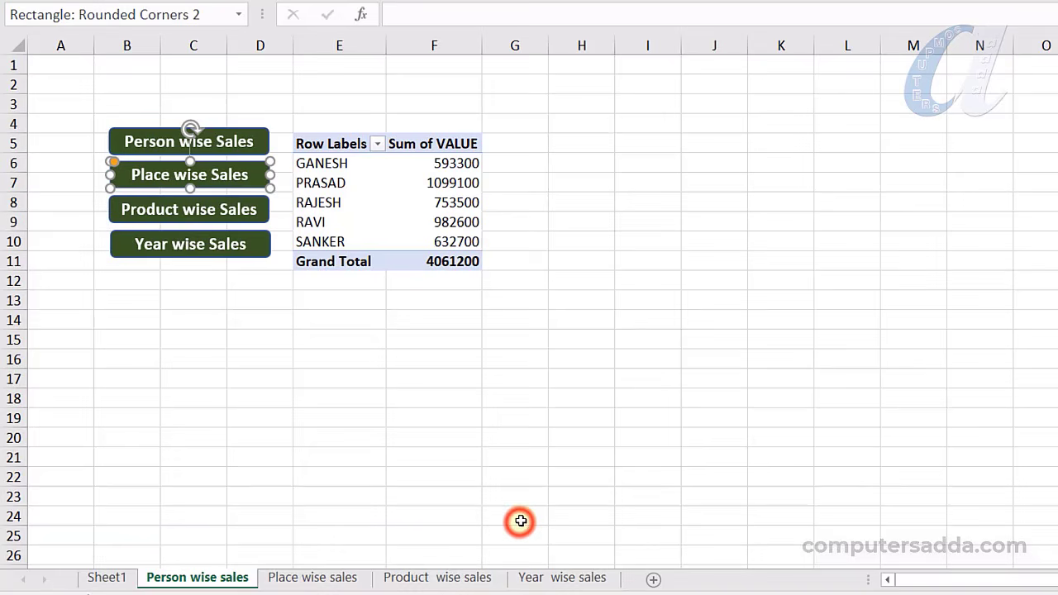
# Link the Product wise Sales button to the 'Product wise sales' sheet
pyautogui.click(215, 196)
pyautogui.rightClick(215, 196)
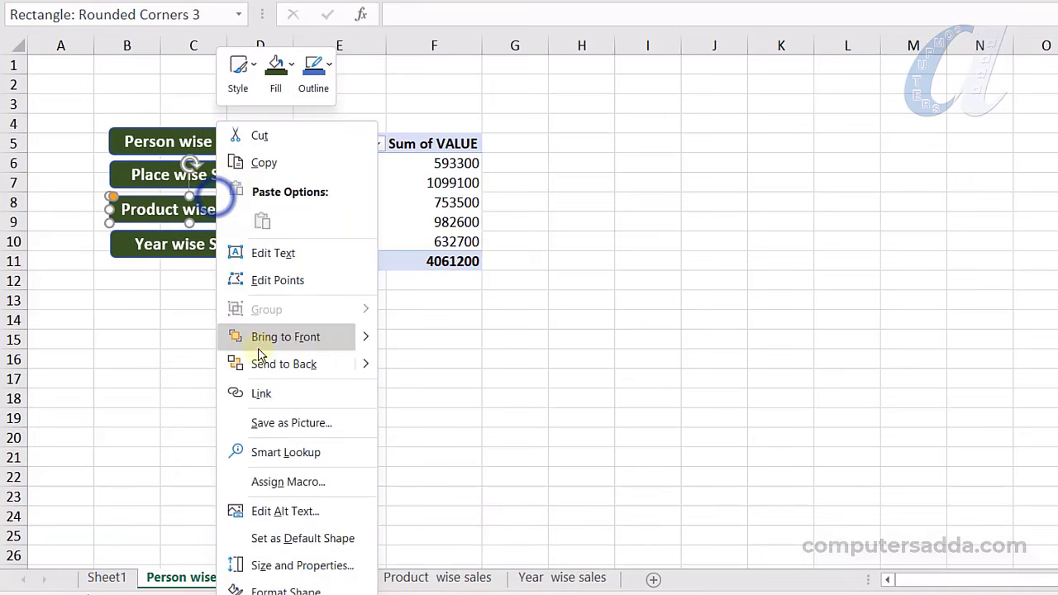
pyautogui.click(264, 402)
pyautogui.click(192, 426)
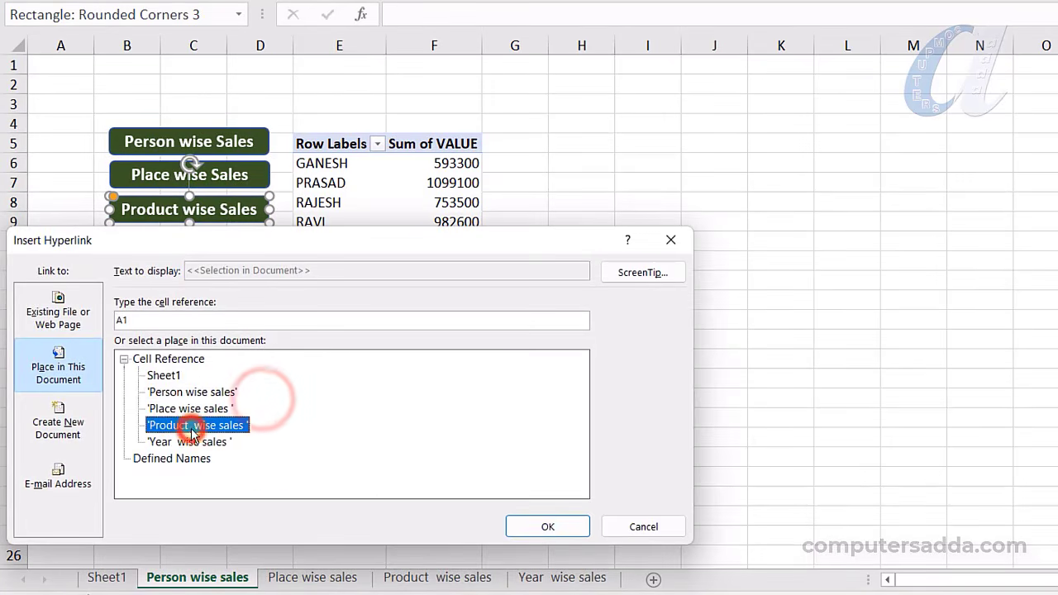
pyautogui.click(529, 524)
# Link the Year wise Sales button to the 'Year wise sales' sheet
pyautogui.click(238, 241)
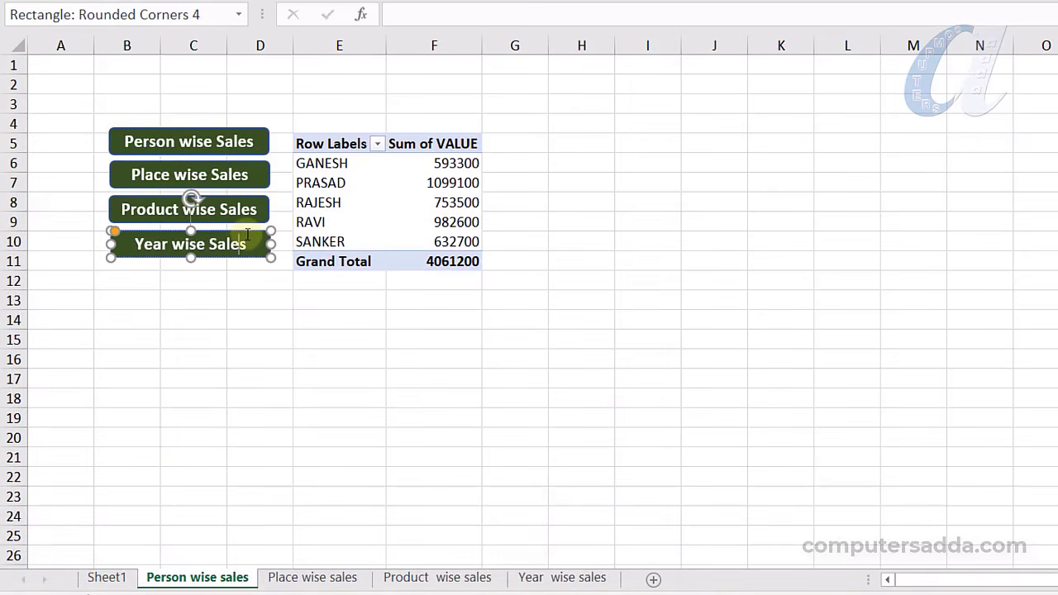
pyautogui.rightClick(246, 231)
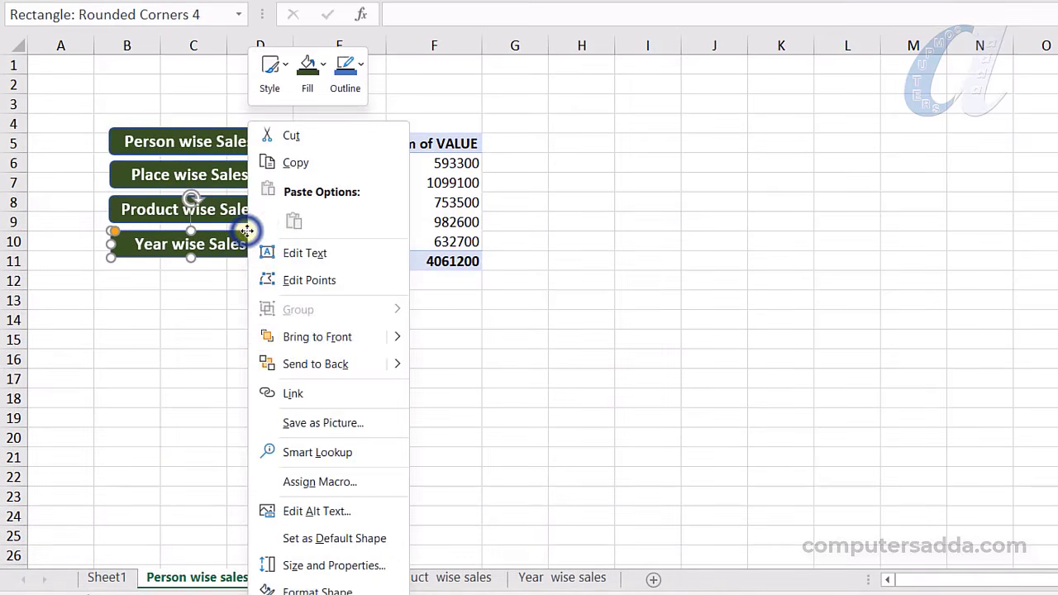
pyautogui.click(293, 388)
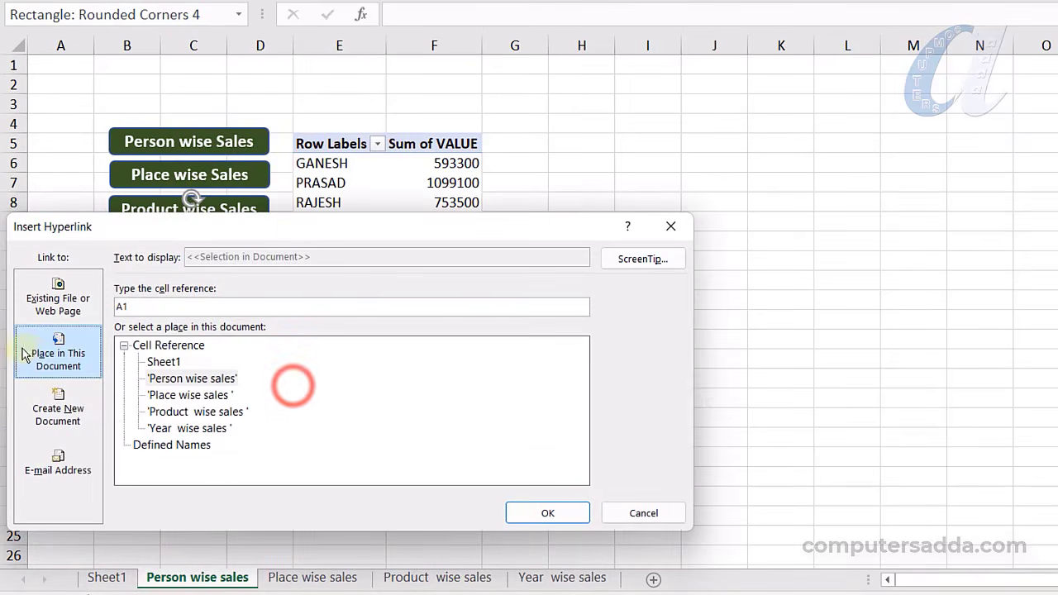
pyautogui.click(189, 428)
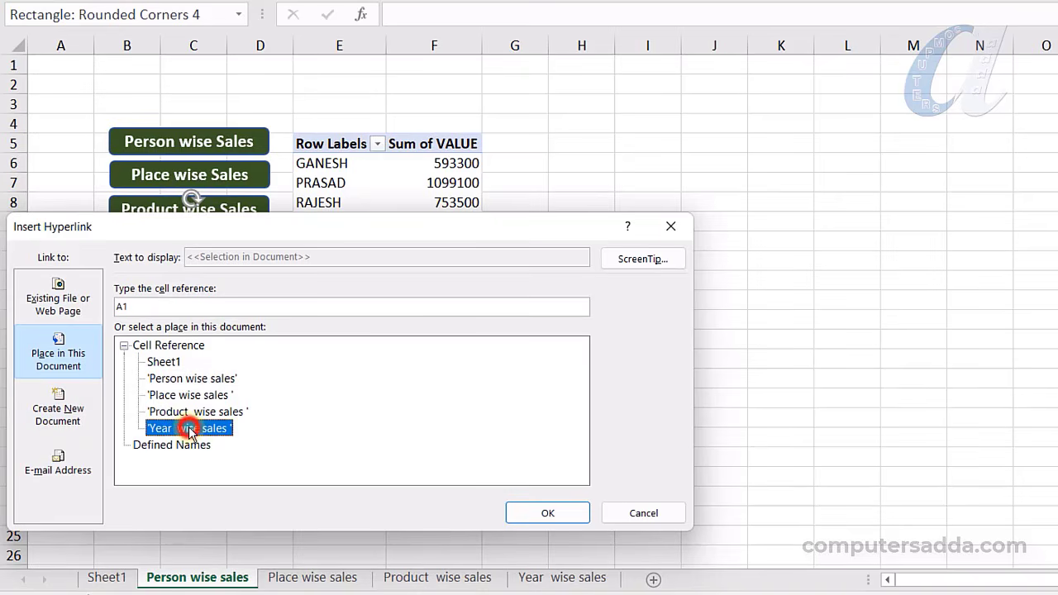
pyautogui.click(542, 513)
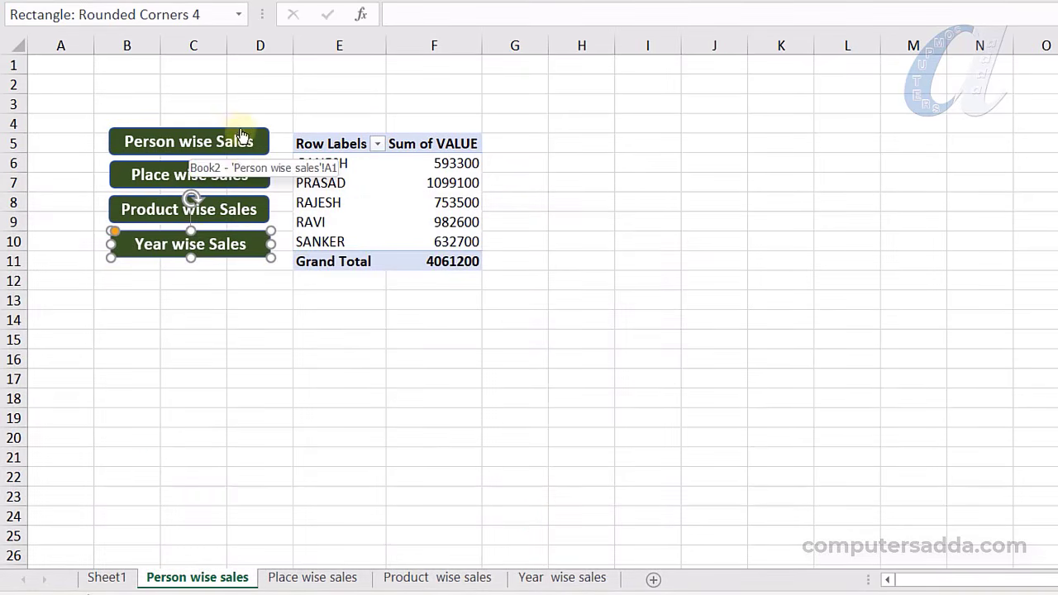
pyautogui.press('Escape')
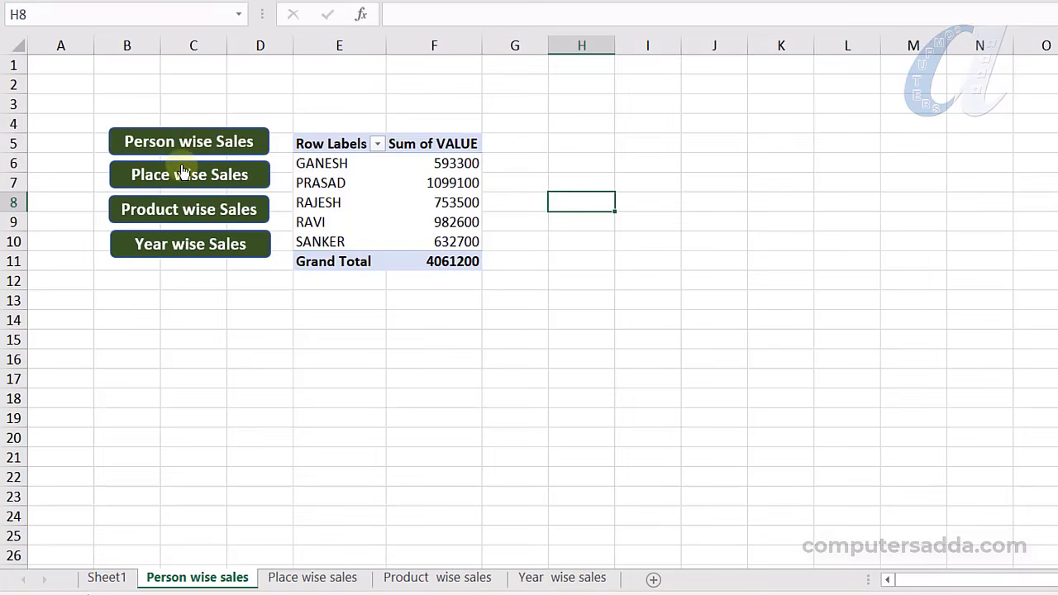
pyautogui.click(175, 214)
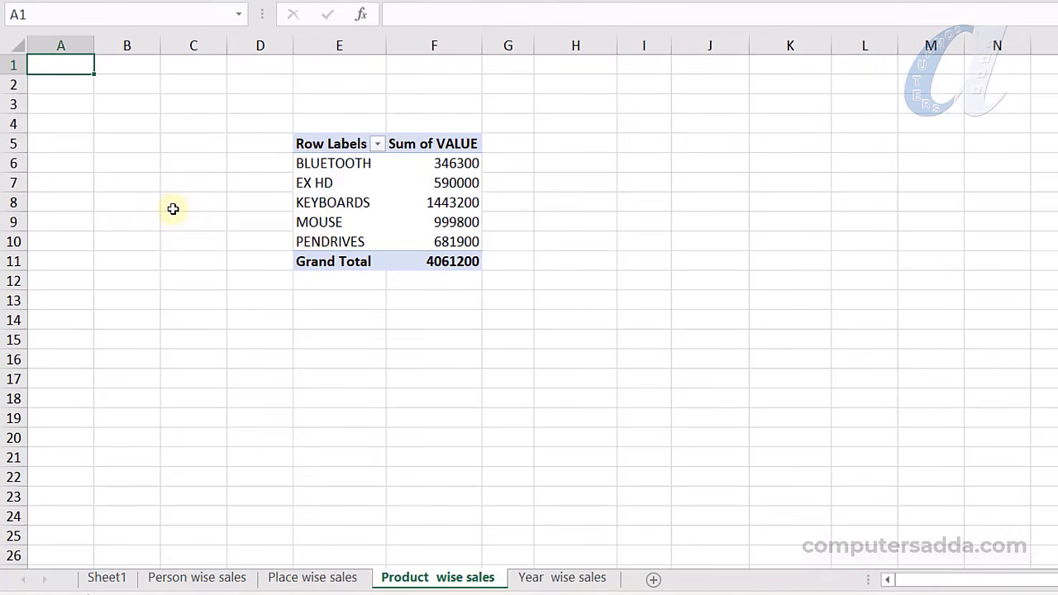
pyautogui.click(196, 577)
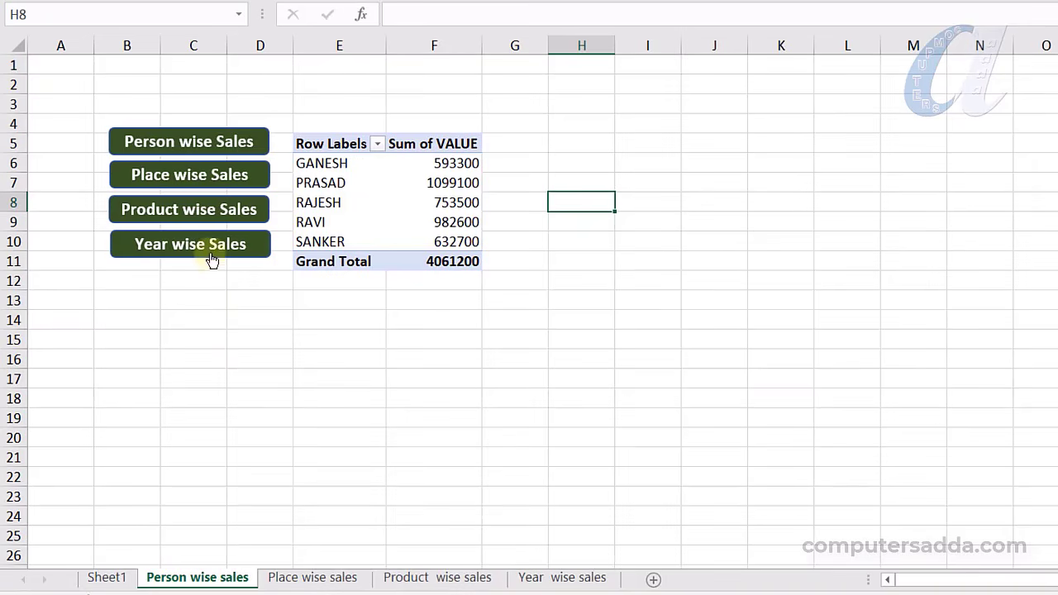
pyautogui.click(210, 248)
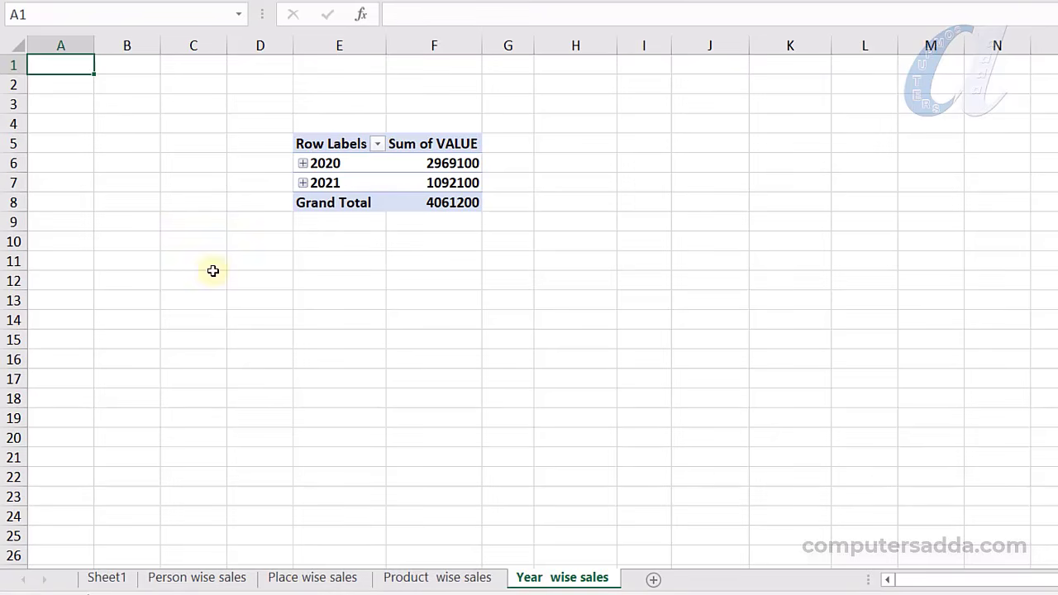
pyautogui.click(199, 577)
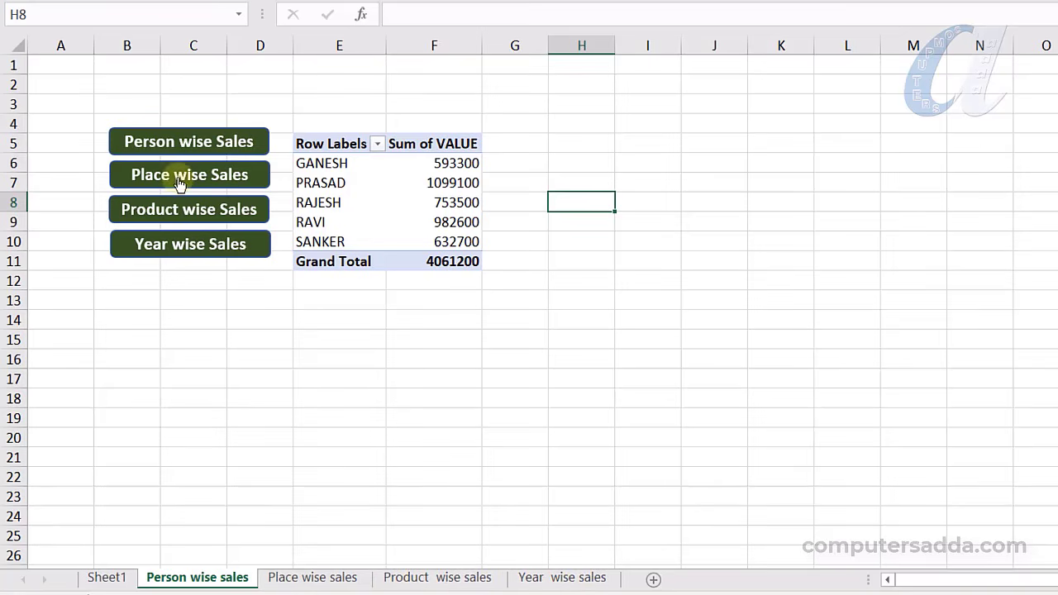
pyautogui.press('ctrl')
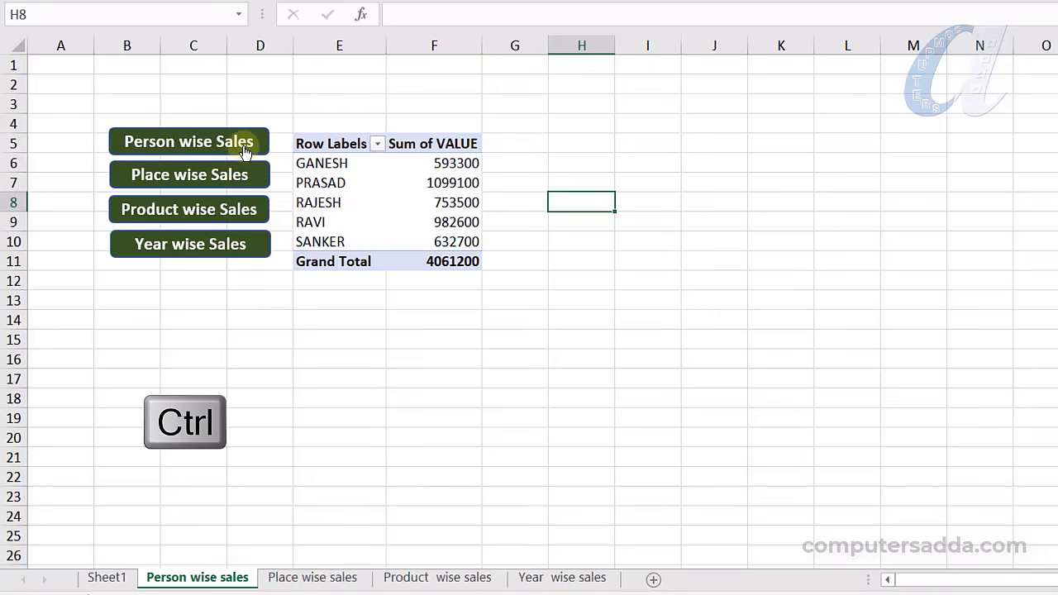
# Select all four link buttons: Person, Place, Product and Year wise Sales
pyautogui.keyDown('ctrl'); pyautogui.click(161, 142); pyautogui.keyUp('ctrl')
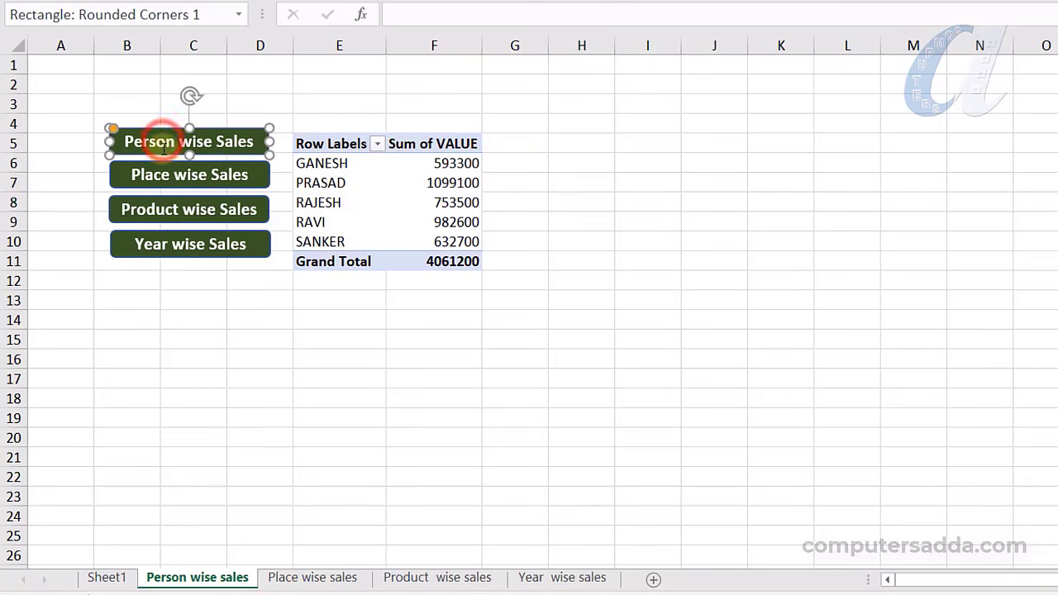
pyautogui.keyDown('ctrl'); pyautogui.click(162, 172); pyautogui.keyUp('ctrl')
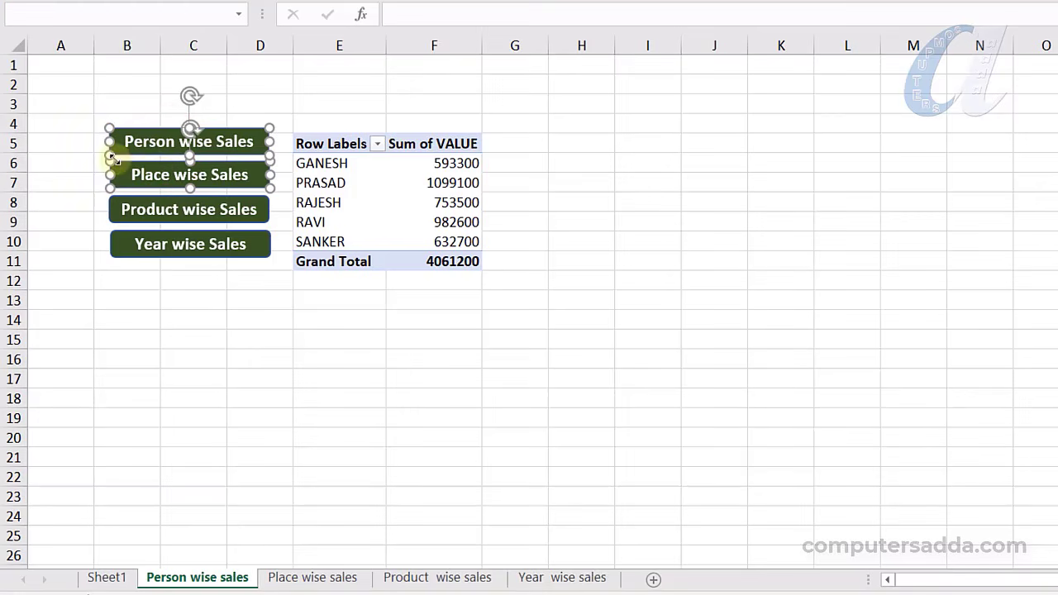
pyautogui.keyDown('ctrl'); pyautogui.click(150, 208); pyautogui.keyUp('ctrl')
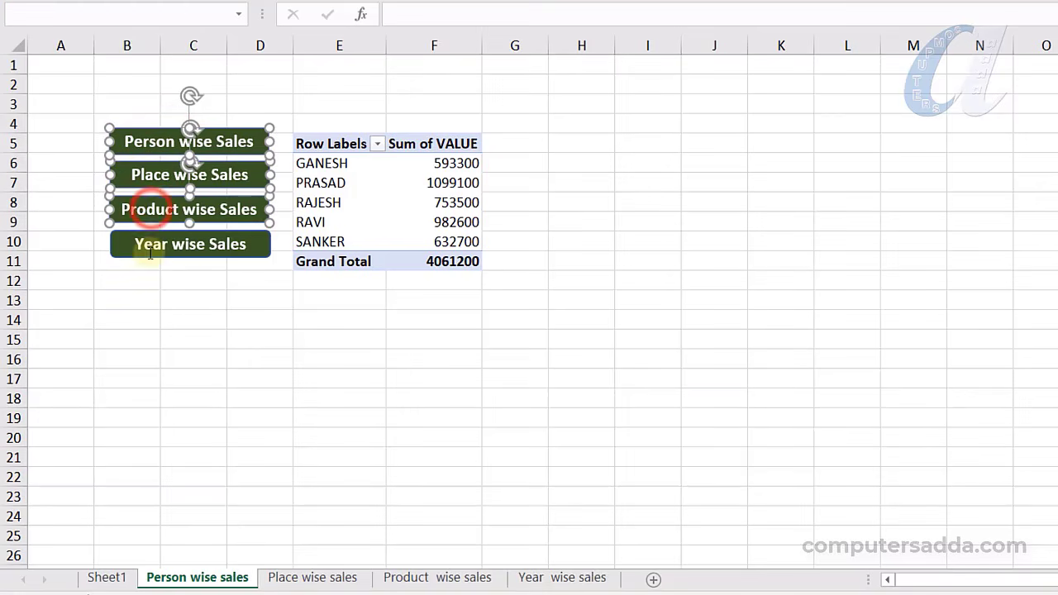
pyautogui.keyDown('ctrl'); pyautogui.click(150, 243); pyautogui.keyUp('ctrl')
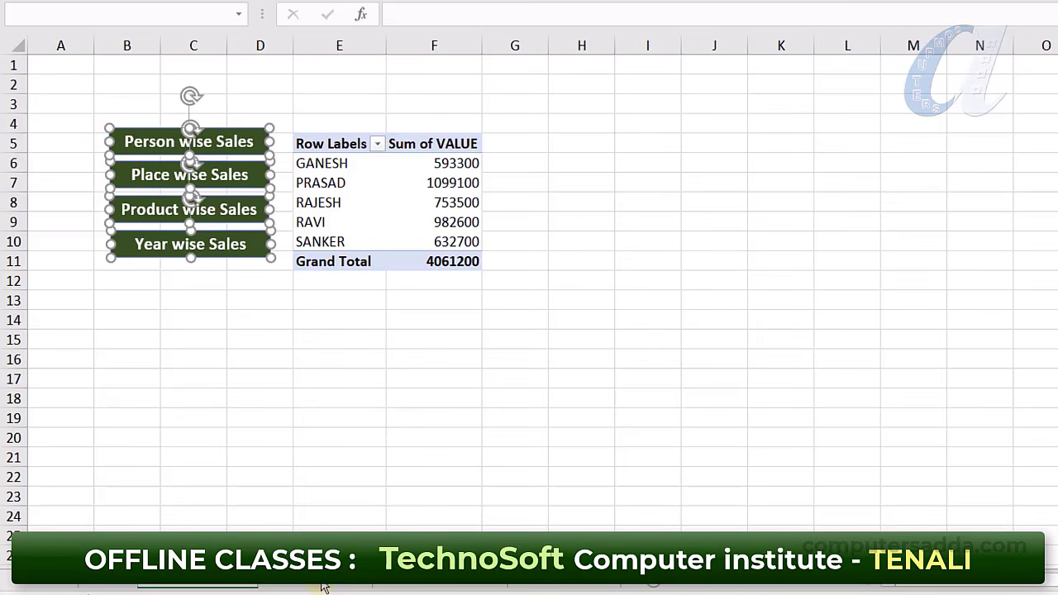
# Paste the buttons at B5 on the Product wise sales and Year wise sales sheets
pyautogui.click(438, 585)
pyautogui.click(139, 142)
pyautogui.hotkey('ctrl', 'v')
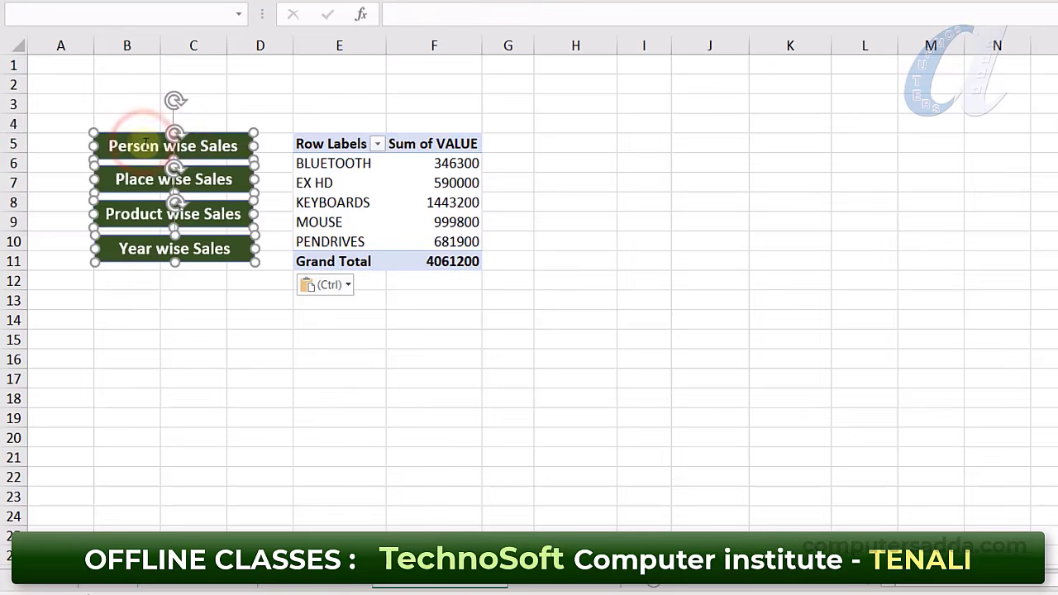
pyautogui.hotkey('ctrl', 'pagedown')
pyautogui.click(118, 145)
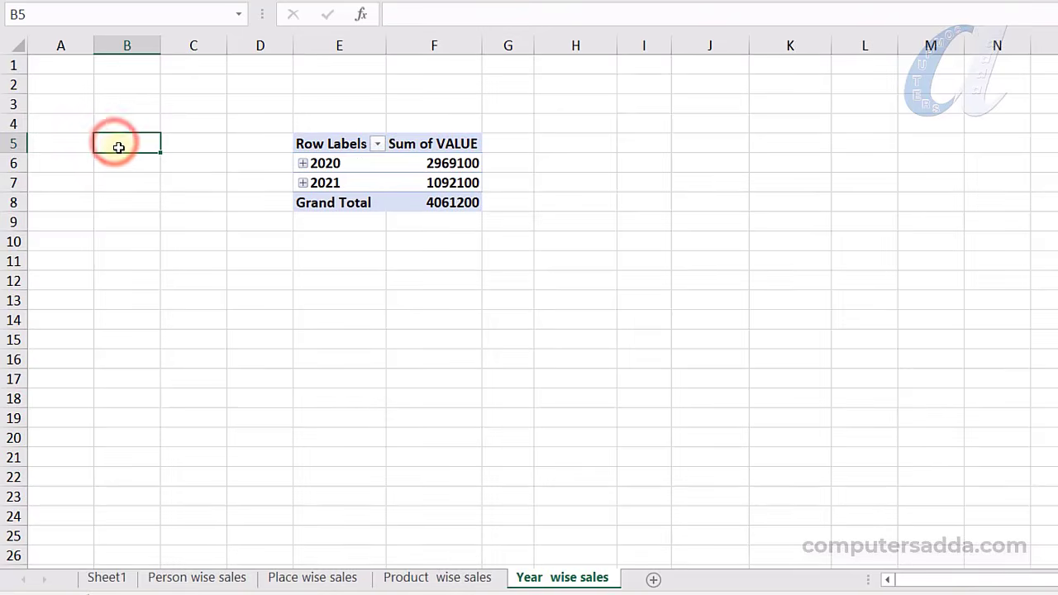
pyautogui.hotkey('ctrl', 'v')
# Review the Place, Product and Year wise sales sheets and deselect the pasted buttons
pyautogui.click(313, 577)
pyautogui.click(404, 579)
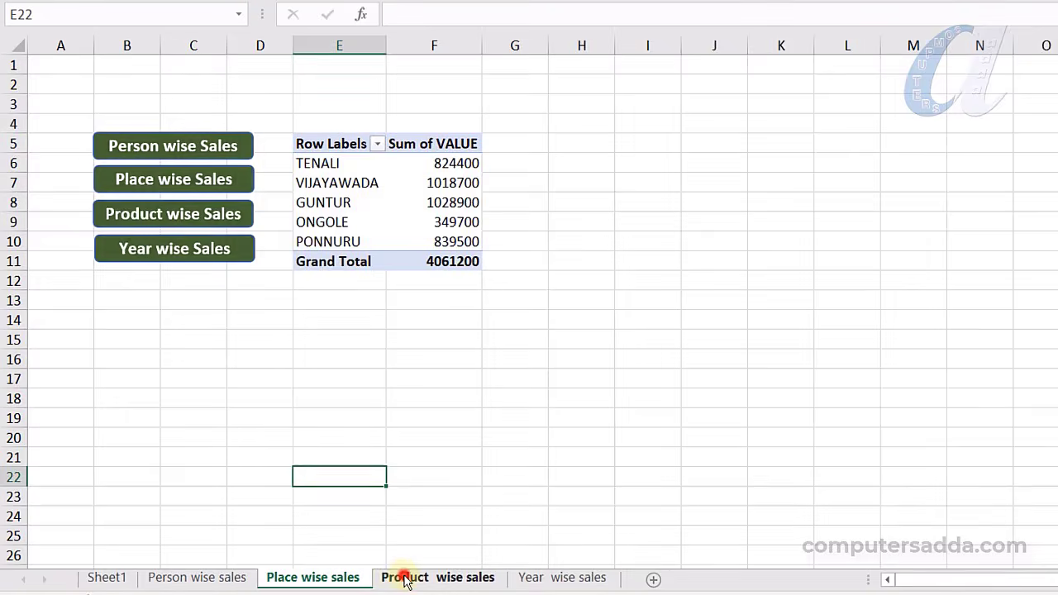
pyautogui.click(568, 580)
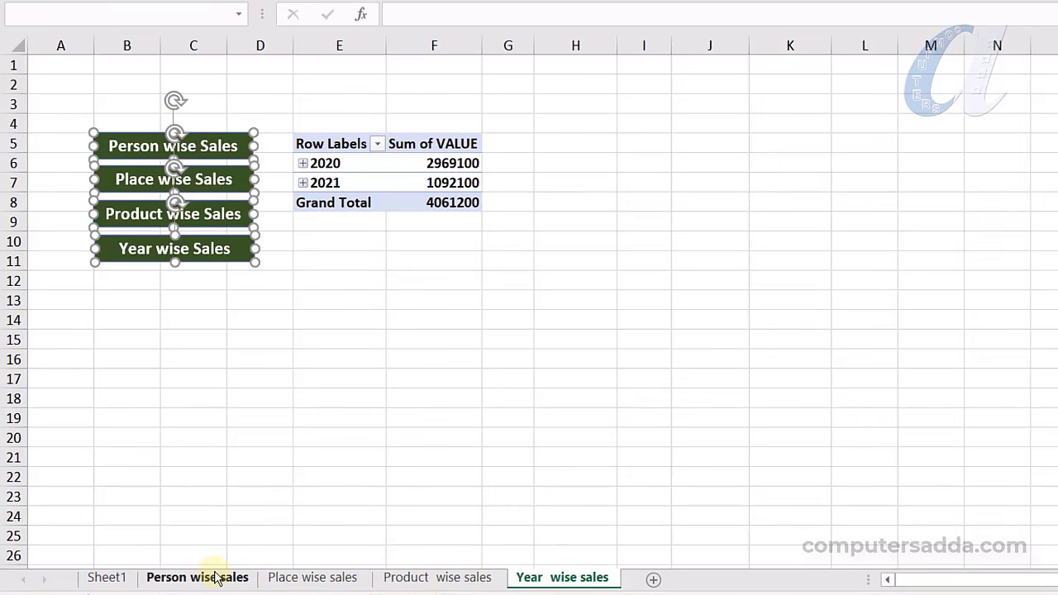
pyautogui.click(413, 578)
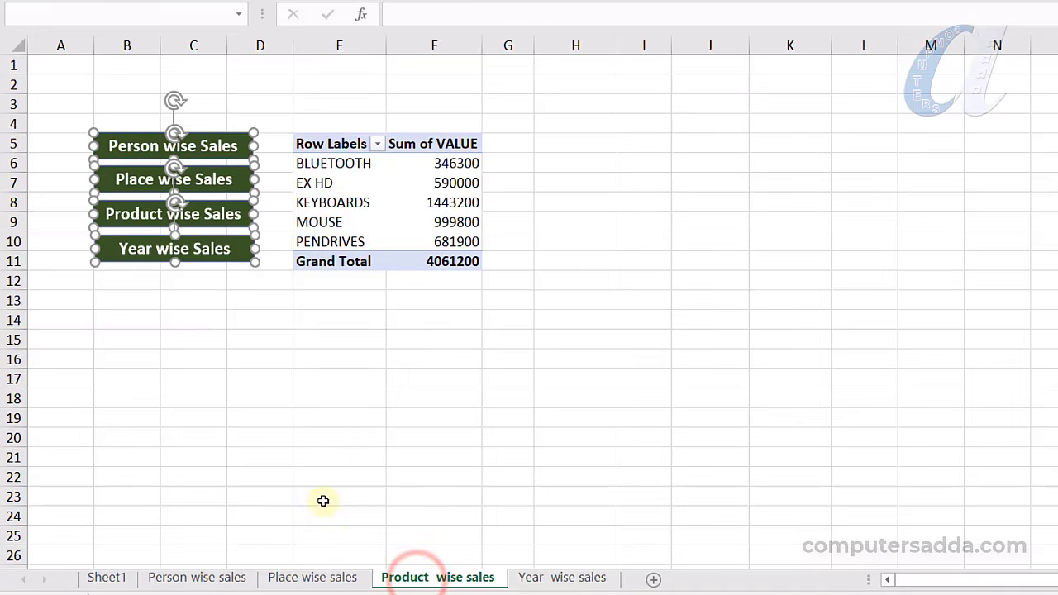
pyautogui.click(323, 500)
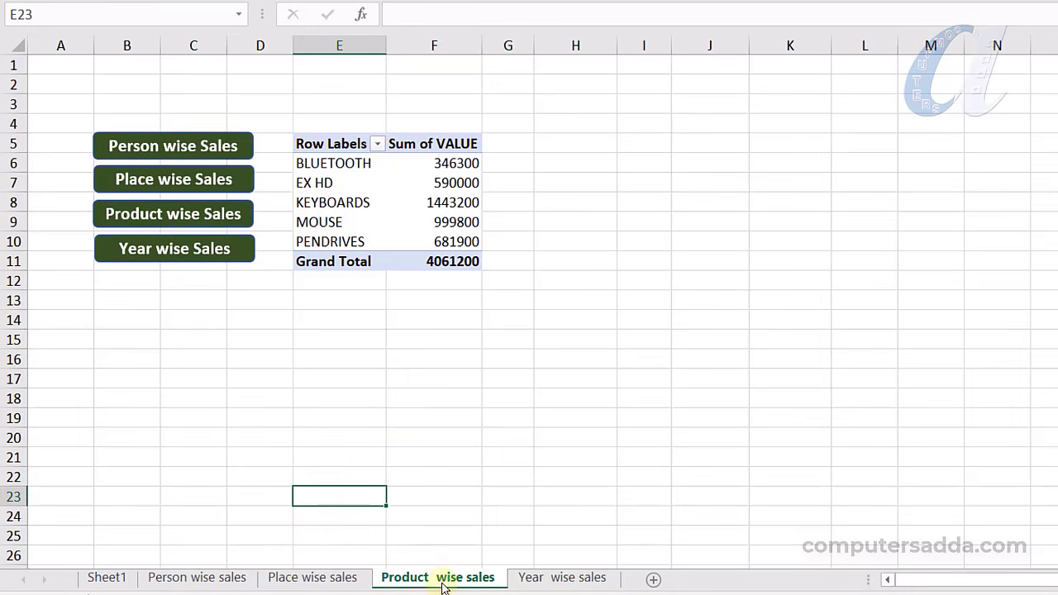
# Follow the Year wise Sales link and back via Person wise Sales, then select that button
pyautogui.click(143, 251)
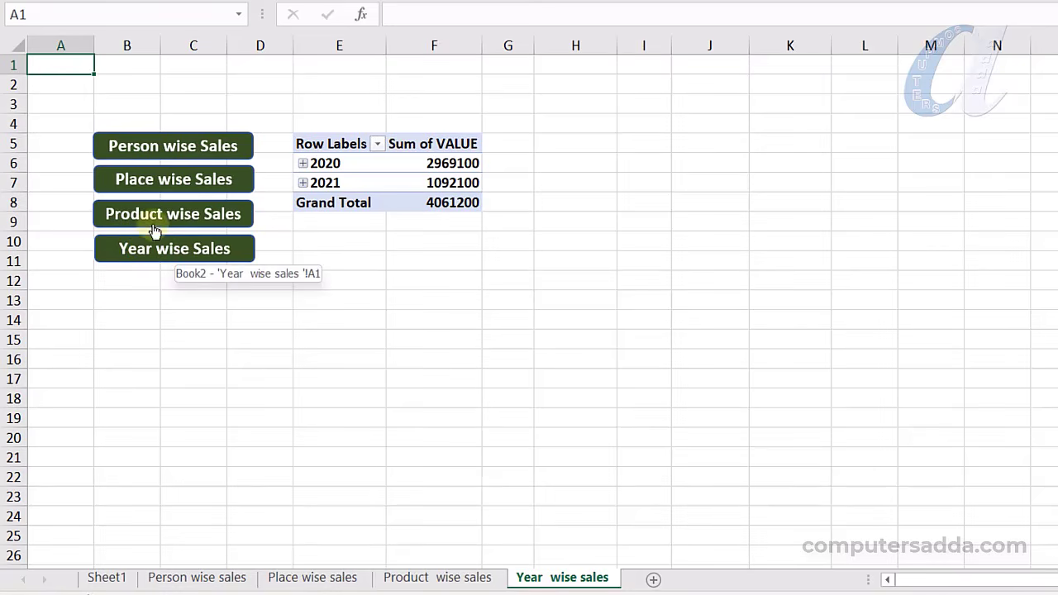
pyautogui.click(199, 149)
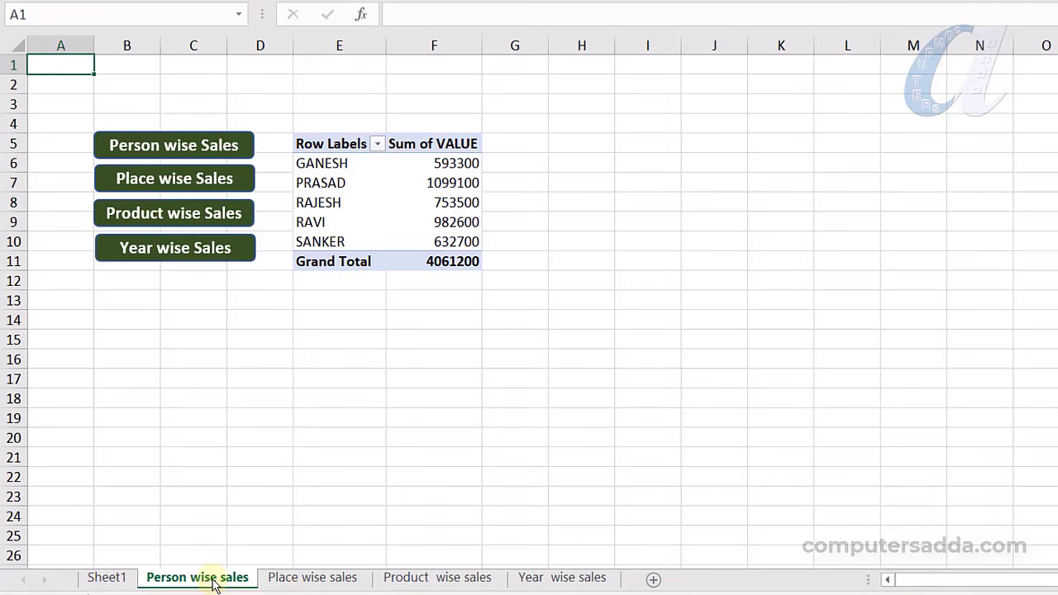
pyautogui.keyDown('ctrl'); pyautogui.click(153, 145); pyautogui.keyUp('ctrl')
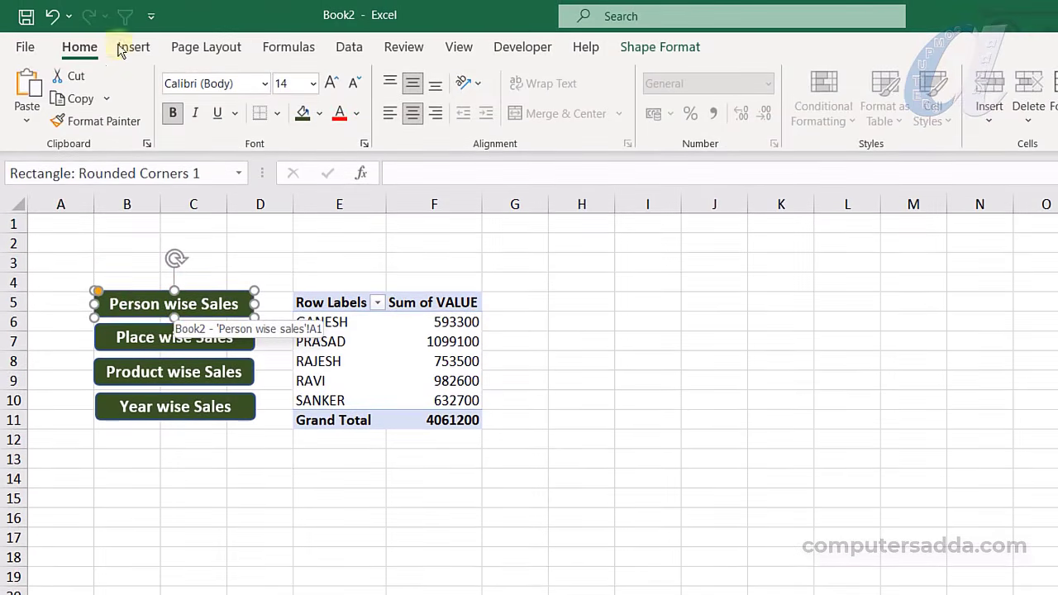
# Fill the Person, Place, Product and Year wise Sales buttons red on their own sheets
pyautogui.click(320, 114)
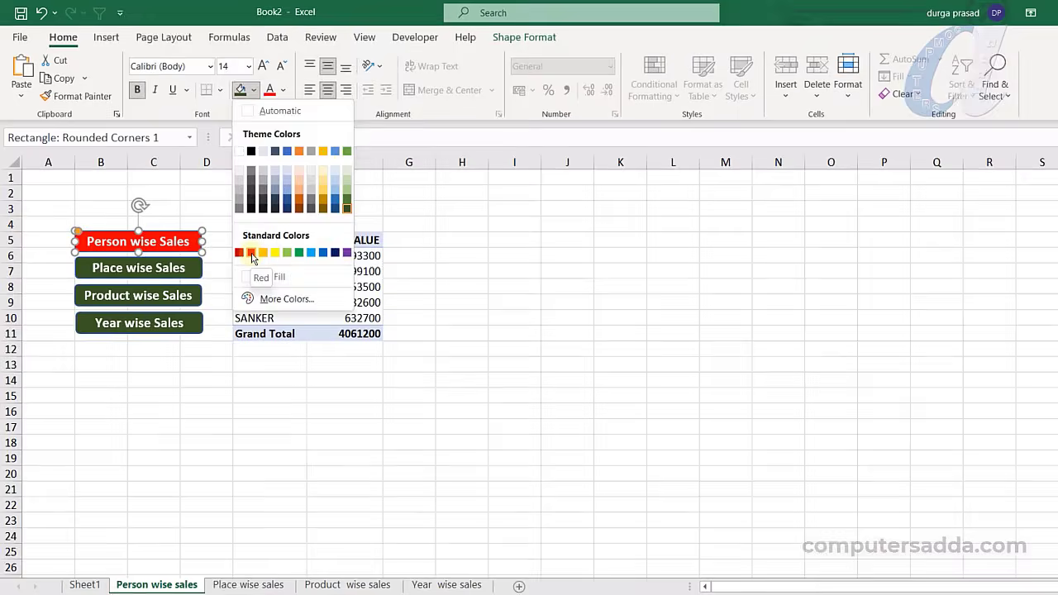
pyautogui.click(315, 319)
pyautogui.click(242, 577)
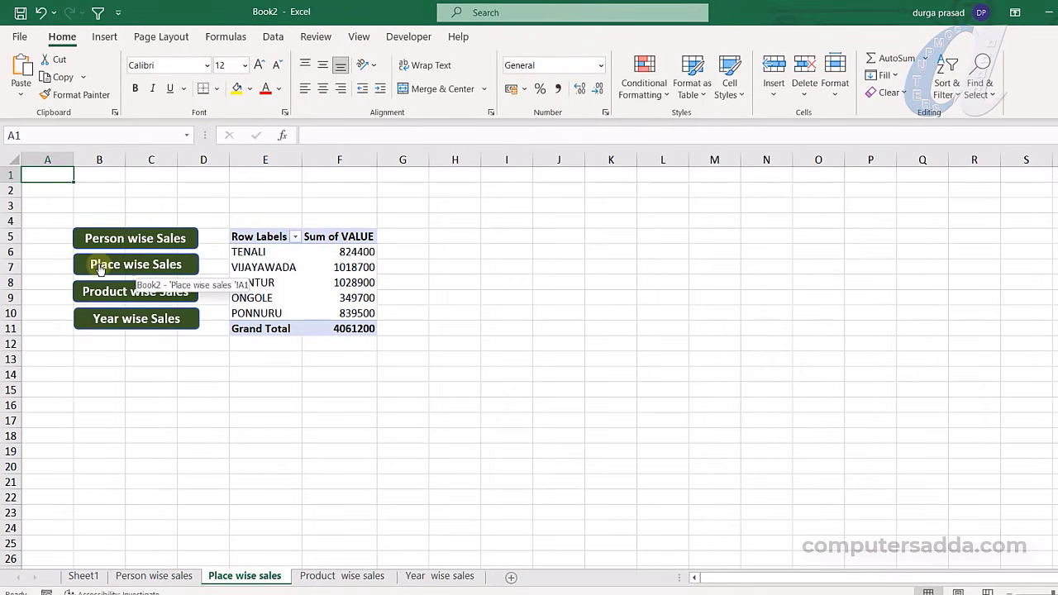
pyautogui.keyDown('ctrl'); pyautogui.click(128, 264); pyautogui.keyUp('ctrl')
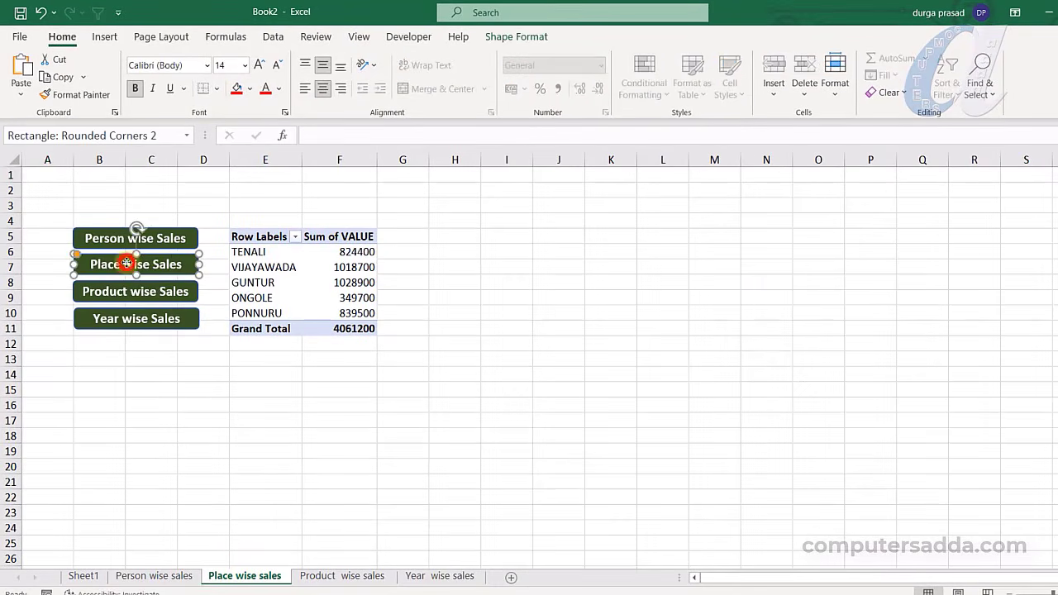
pyautogui.click(236, 88)
pyautogui.click(326, 579)
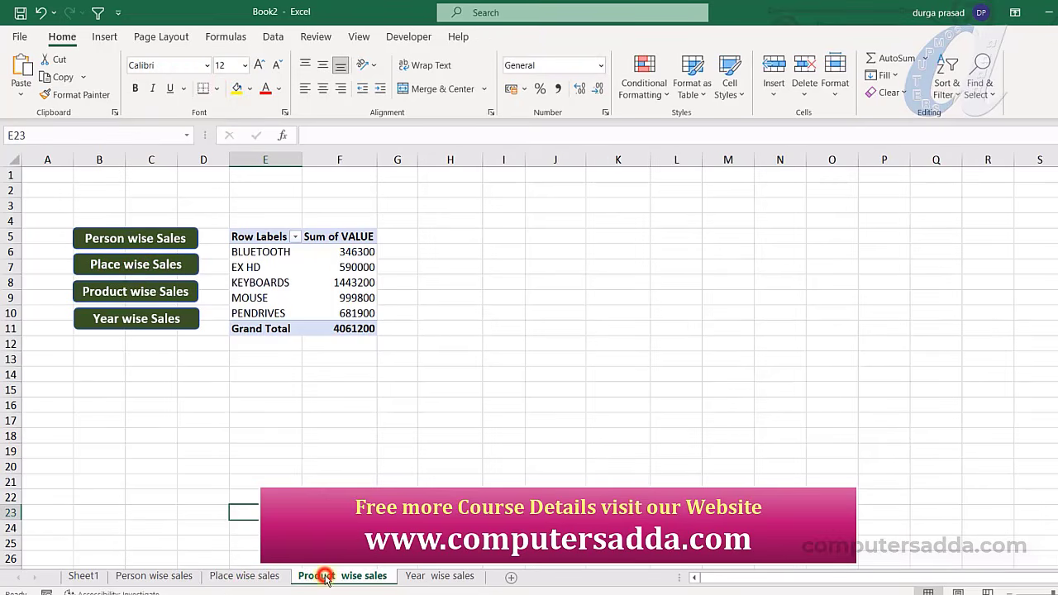
pyautogui.keyDown('ctrl'); pyautogui.click(119, 291); pyautogui.keyUp('ctrl')
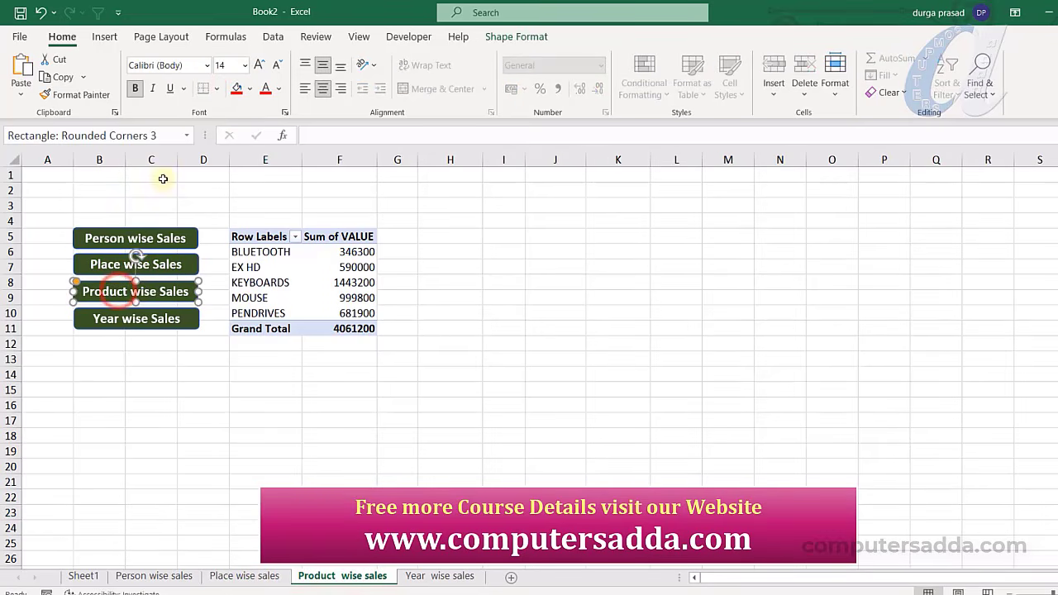
pyautogui.click(234, 89)
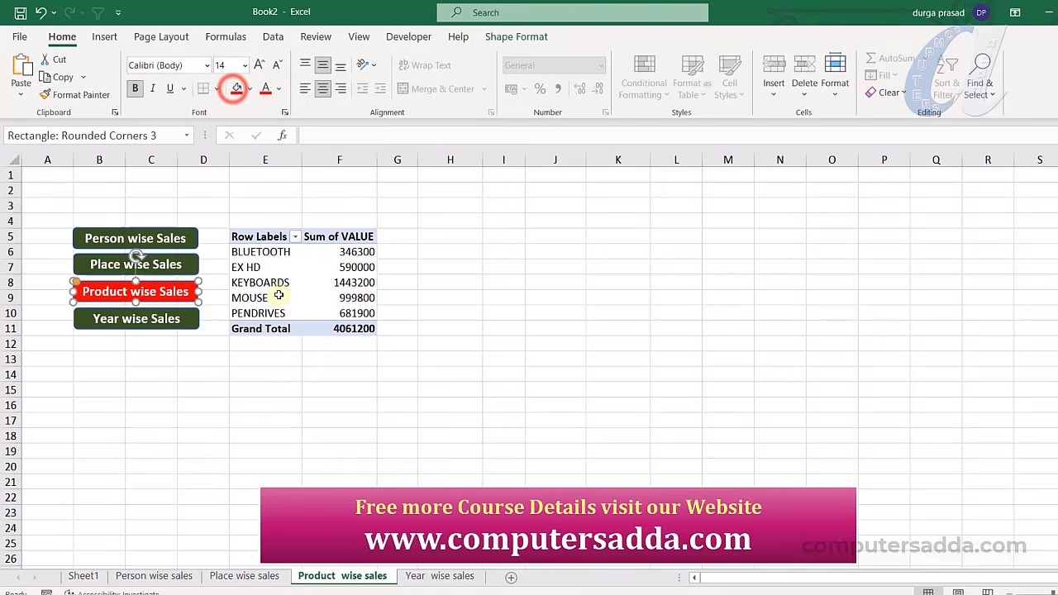
pyautogui.click(439, 576)
pyautogui.keyDown('ctrl'); pyautogui.click(129, 322); pyautogui.keyUp('ctrl')
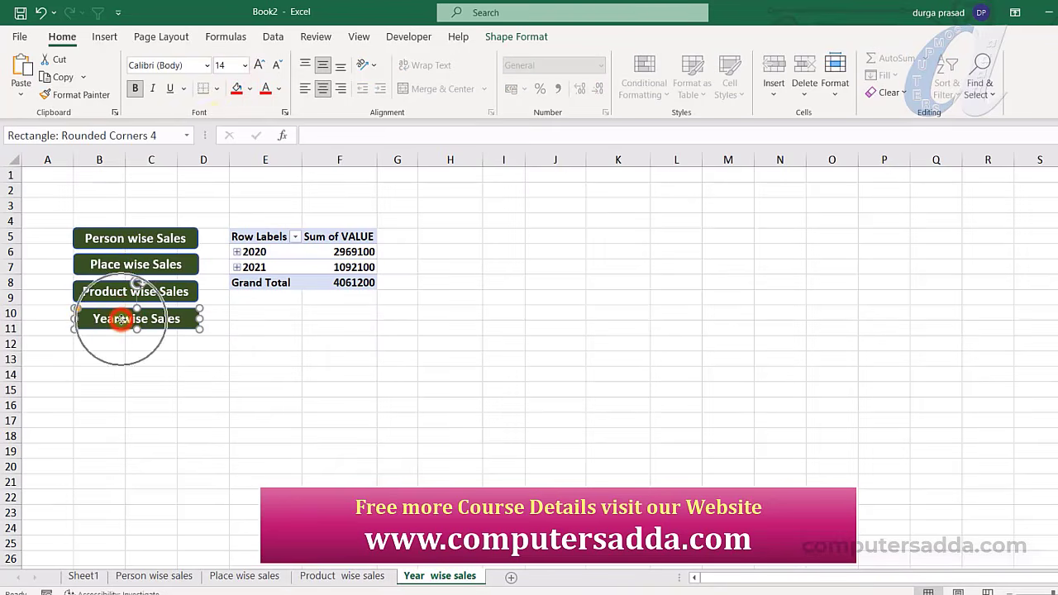
pyautogui.click(235, 89)
pyautogui.press('Escape')
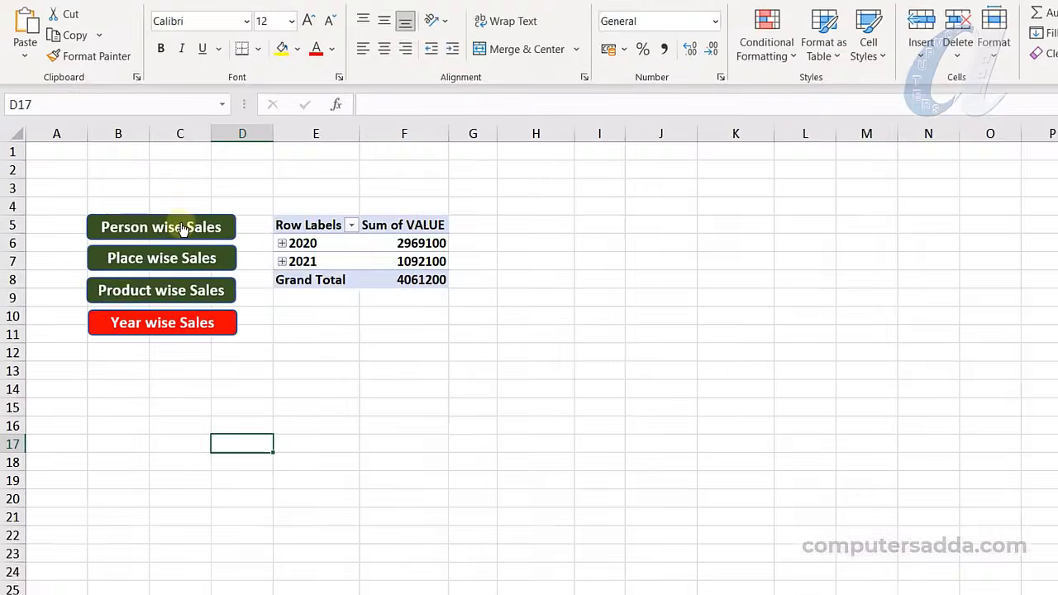
# Test the Person, Product, Place and Year wise Sales links
pyautogui.click(182, 229)
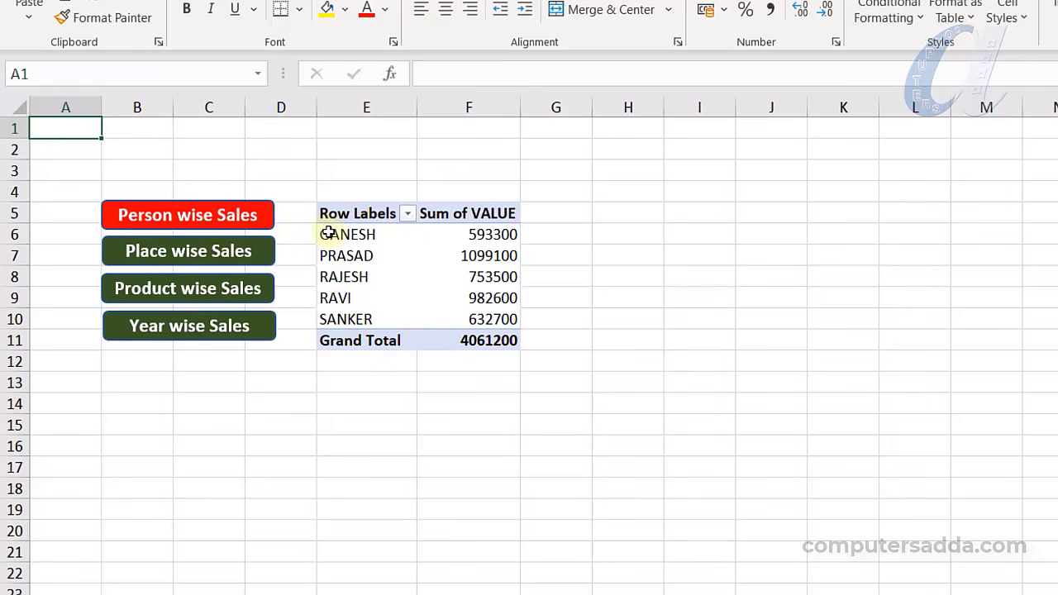
pyautogui.click(230, 296)
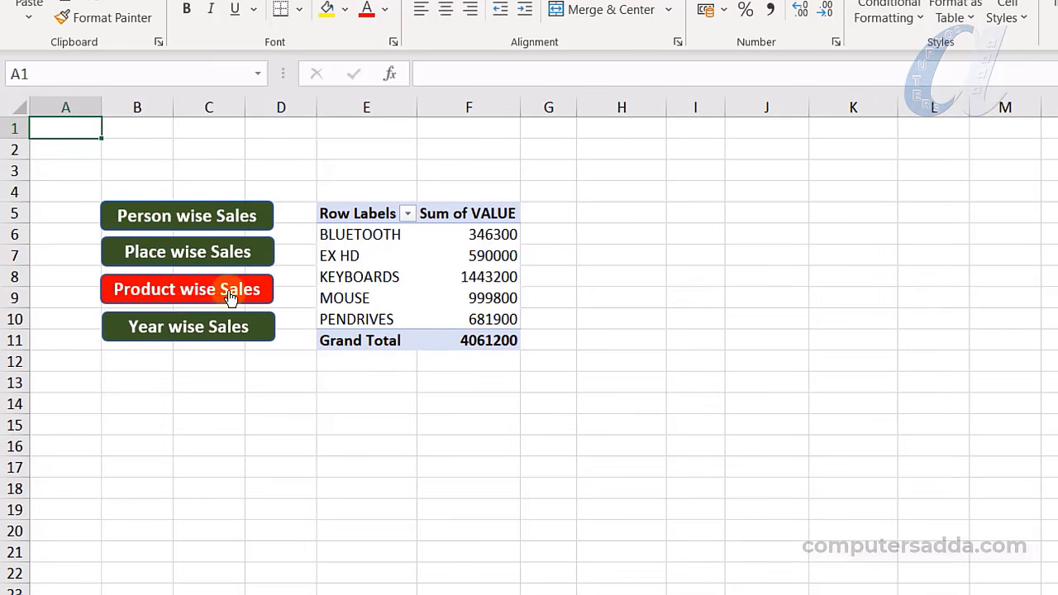
pyautogui.click(202, 253)
pyautogui.click(190, 326)
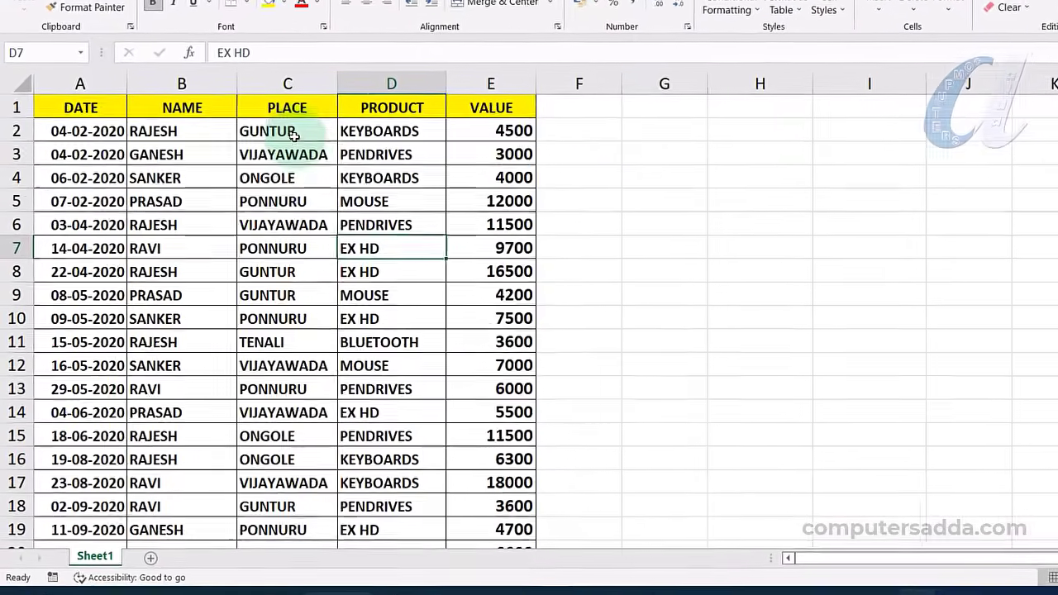
# Select all of Sheet1's sales data and insert a pivot table on a new worksheet
pyautogui.moveTo(274, 151); pyautogui.dragTo(277, 283)
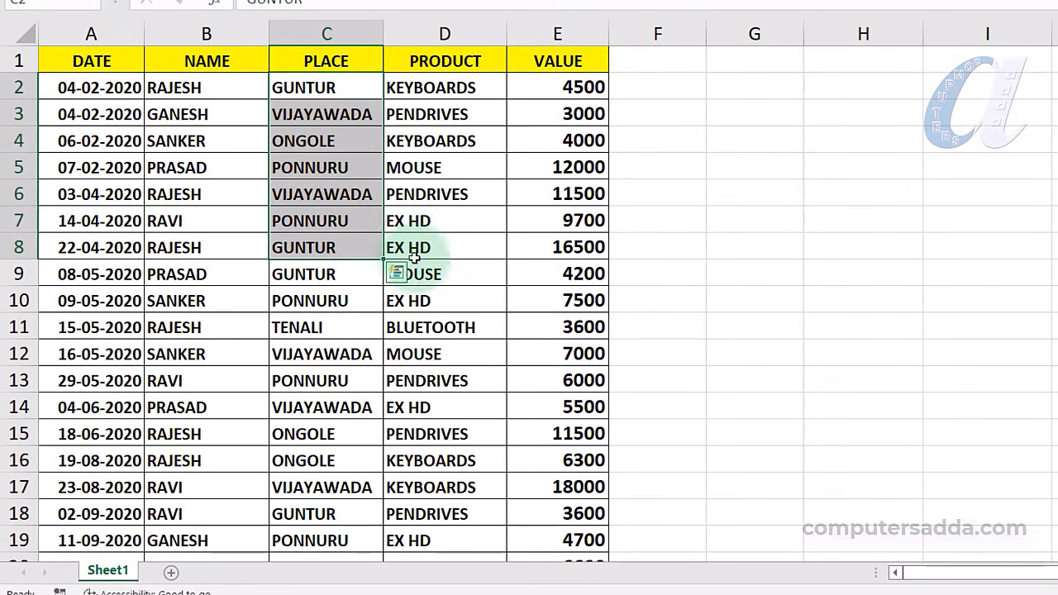
pyautogui.click(433, 238)
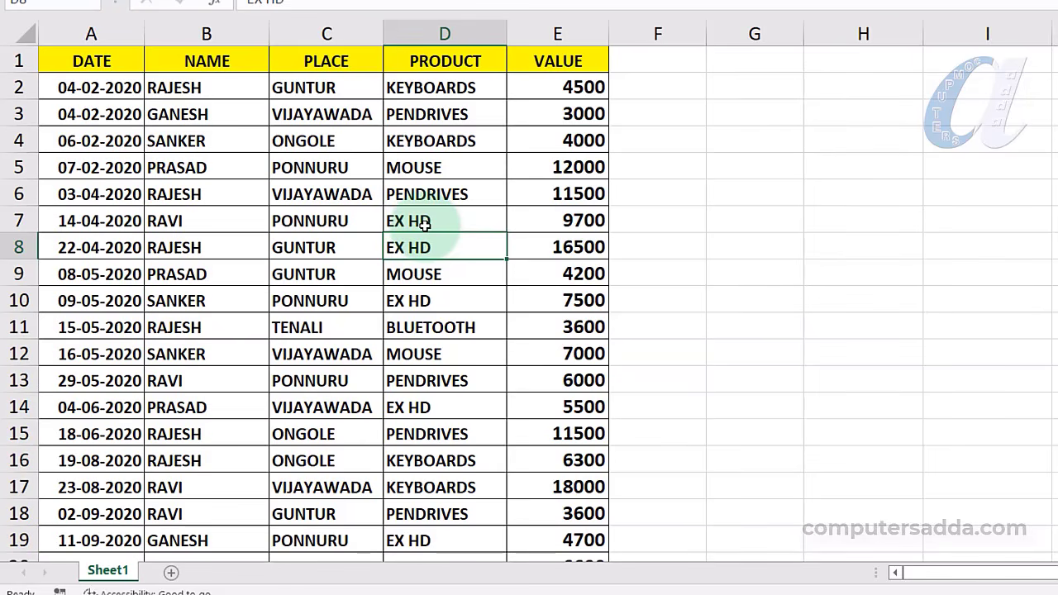
pyautogui.hotkey('ctrl', 'a')
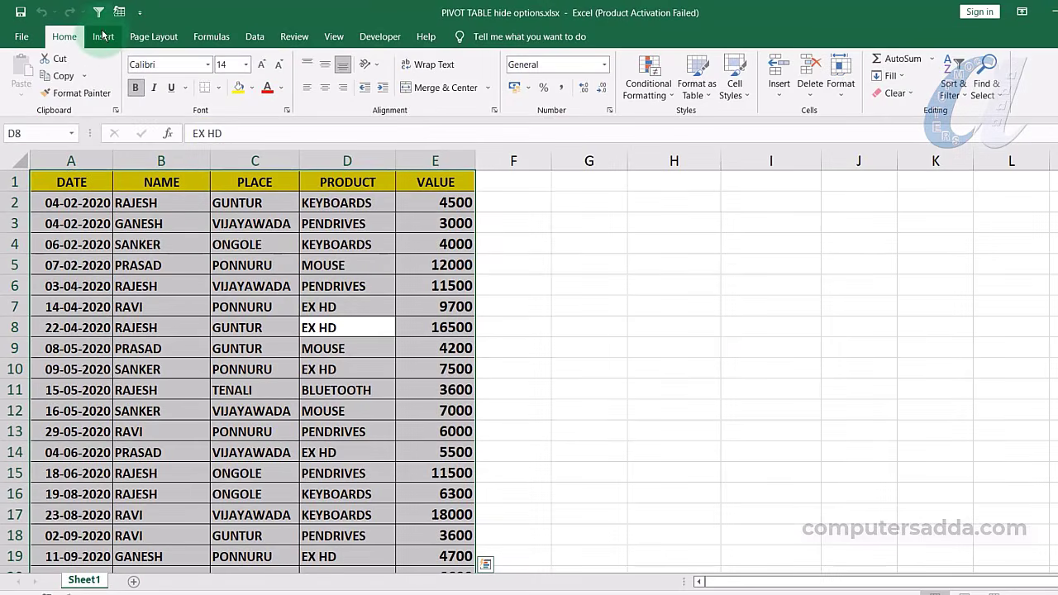
pyautogui.click(103, 37)
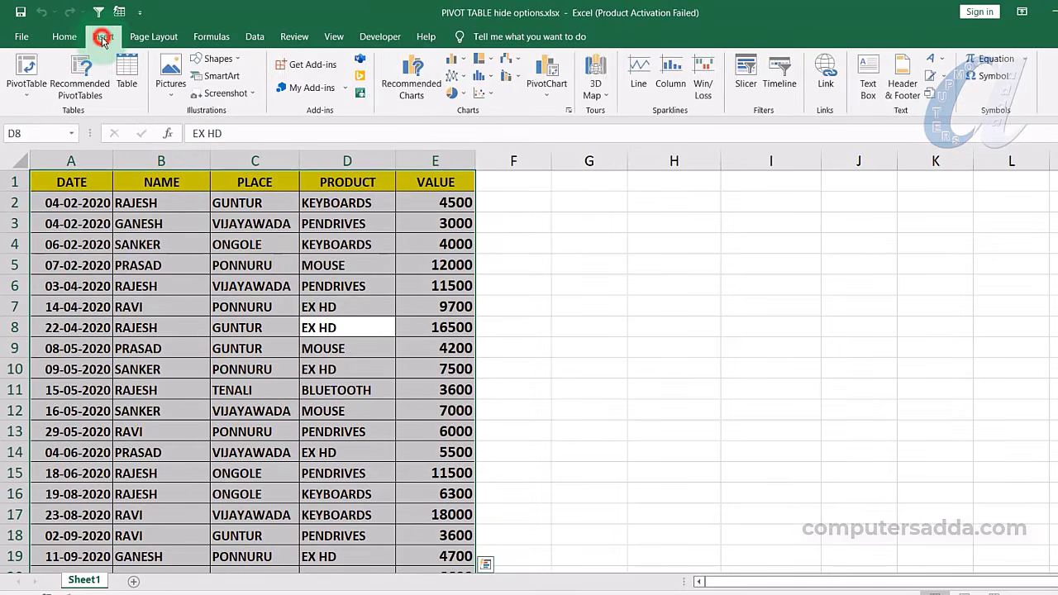
pyautogui.click(28, 65)
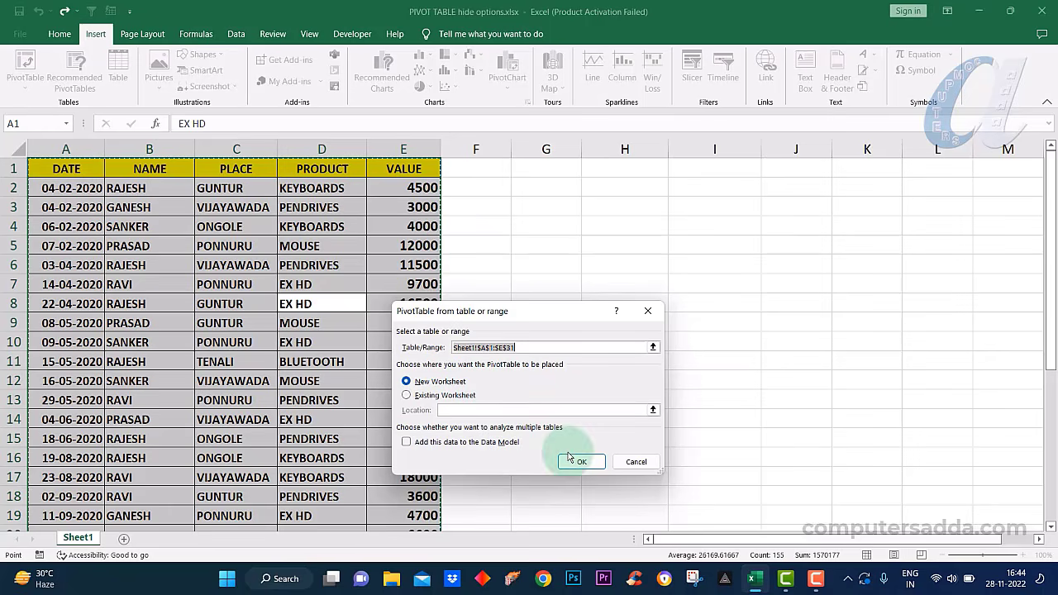
pyautogui.click(581, 462)
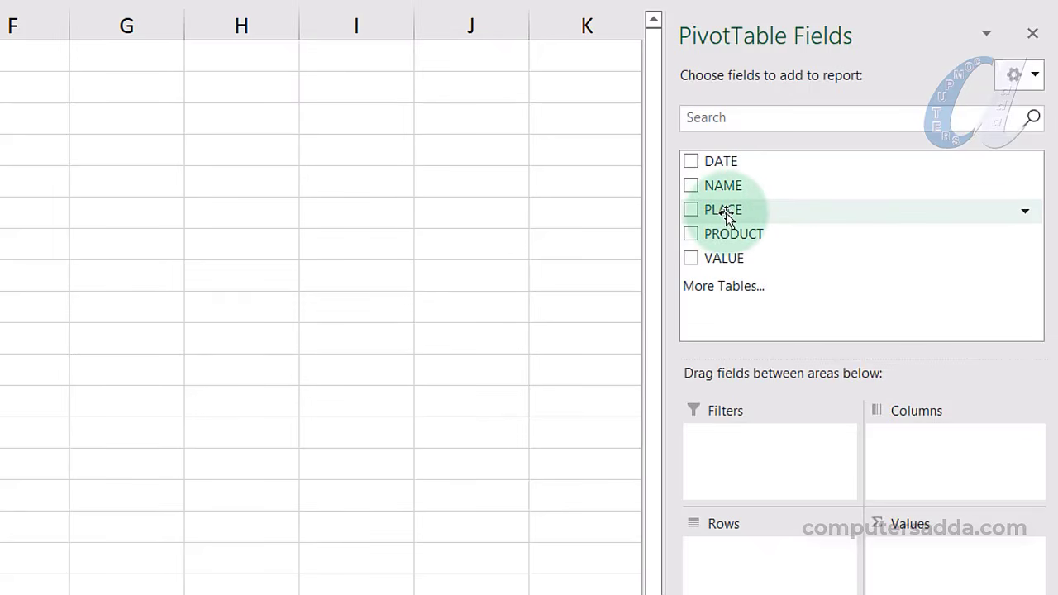
# Put PLACE in Rows and Sum of VALUE in the pivot, then enter 'hj' in cell E5
pyautogui.moveTo(727, 217); pyautogui.dragTo(754, 568)
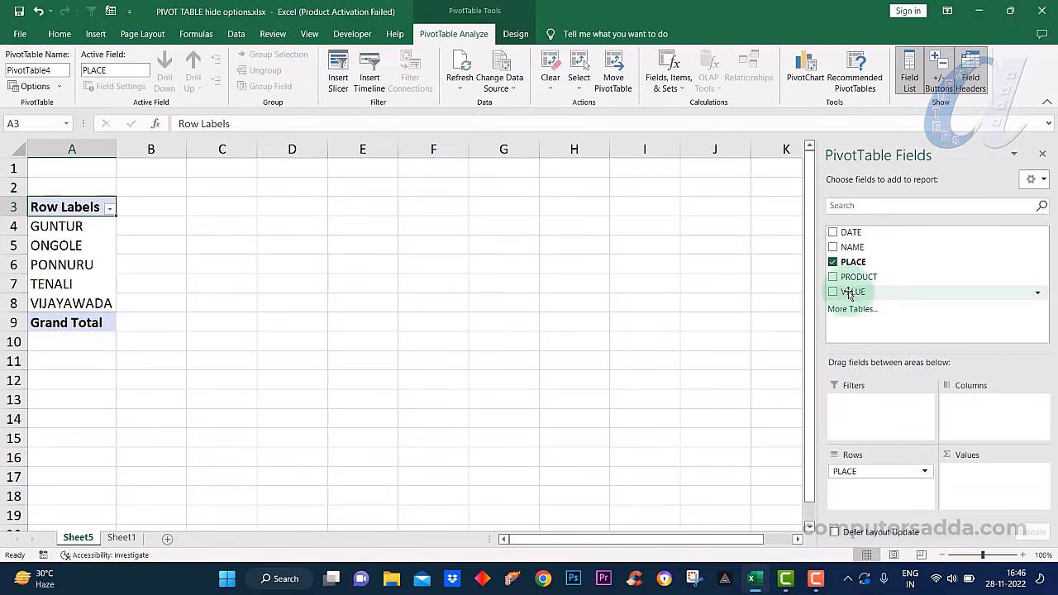
pyautogui.moveTo(851, 299)
pyautogui.mouseDown()
pyautogui.moveTo(963, 489)
pyautogui.moveTo(885, 314)
pyautogui.moveTo(847, 291)
pyautogui.mouseUp()
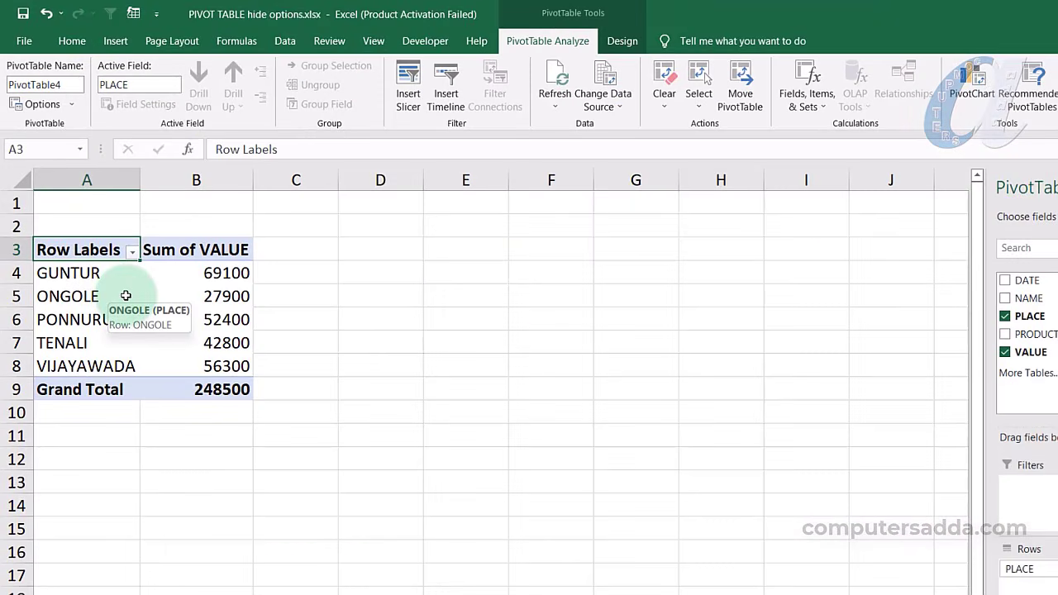
pyautogui.click(490, 301)
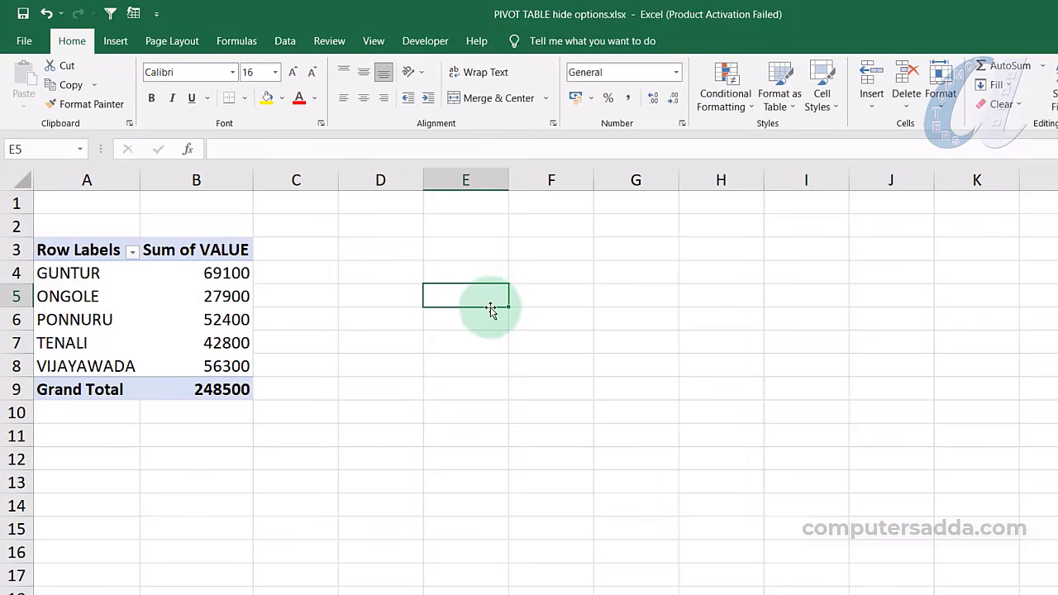
pyautogui.write('hj')
pyautogui.click(446, 321)
pyautogui.click(453, 298)
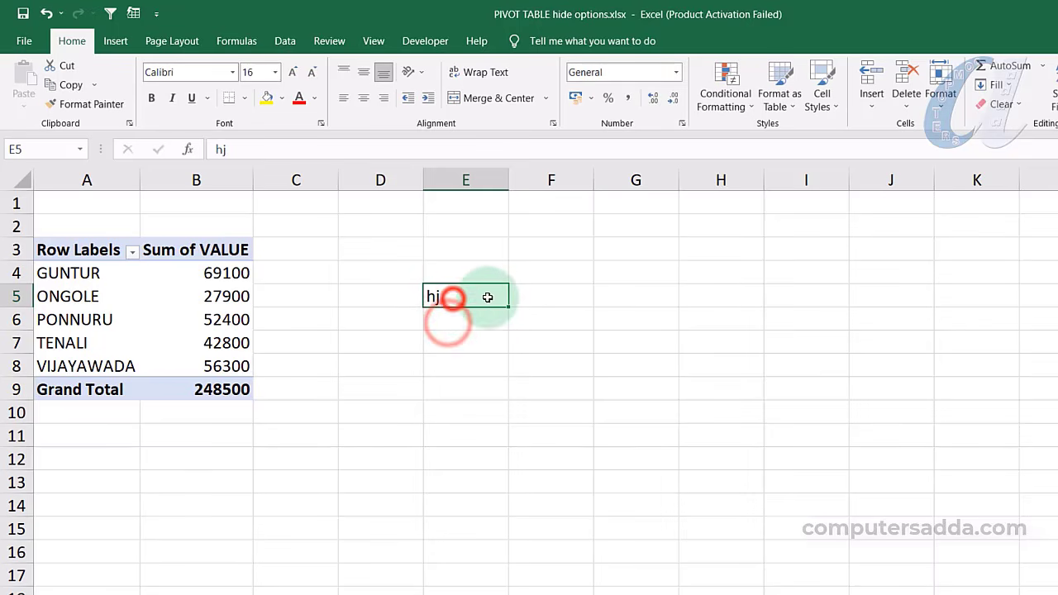
# Add the custom list tenali, vijayawada, guntur through the Sort dialog's Custom Lists
pyautogui.click(284, 41)
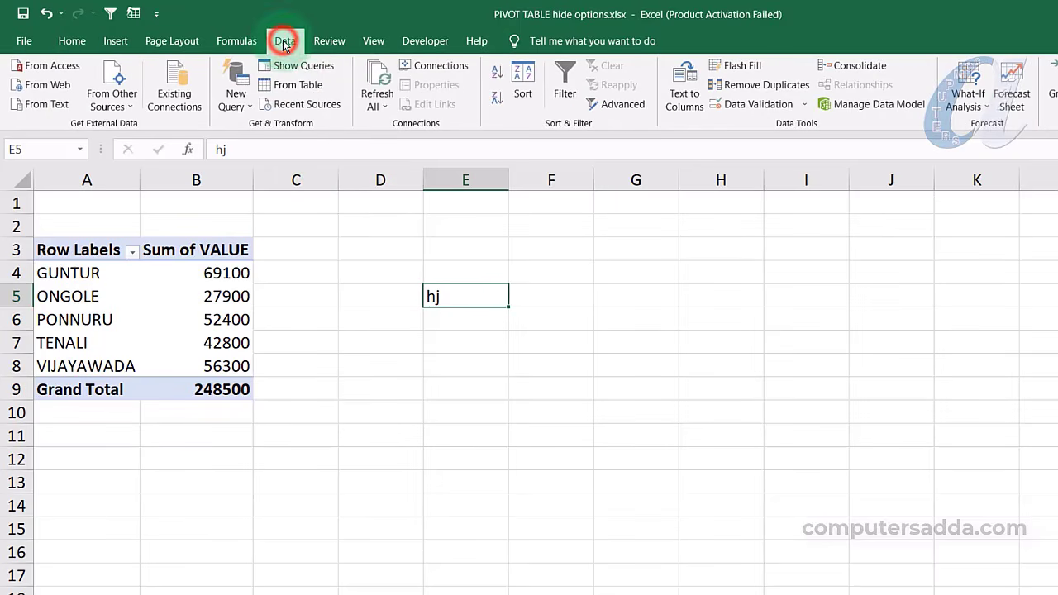
pyautogui.click(523, 74)
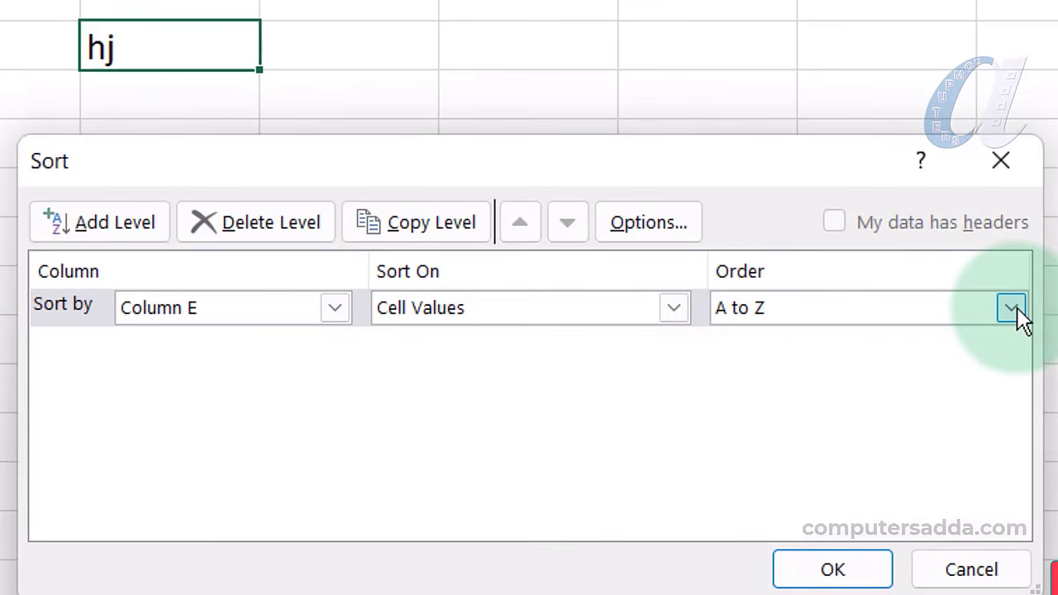
pyautogui.click(1014, 309)
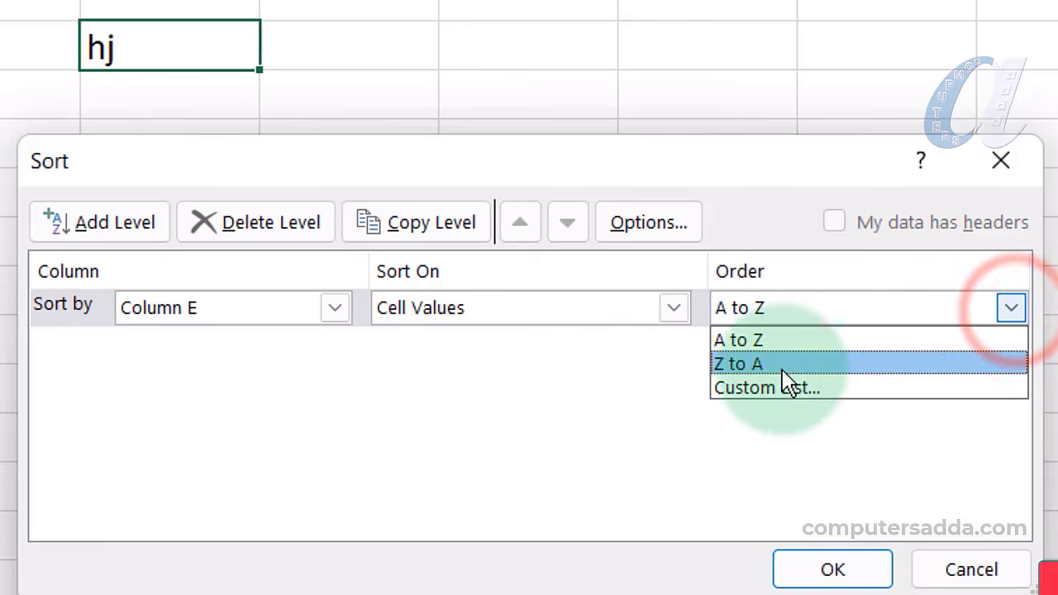
pyautogui.click(845, 402)
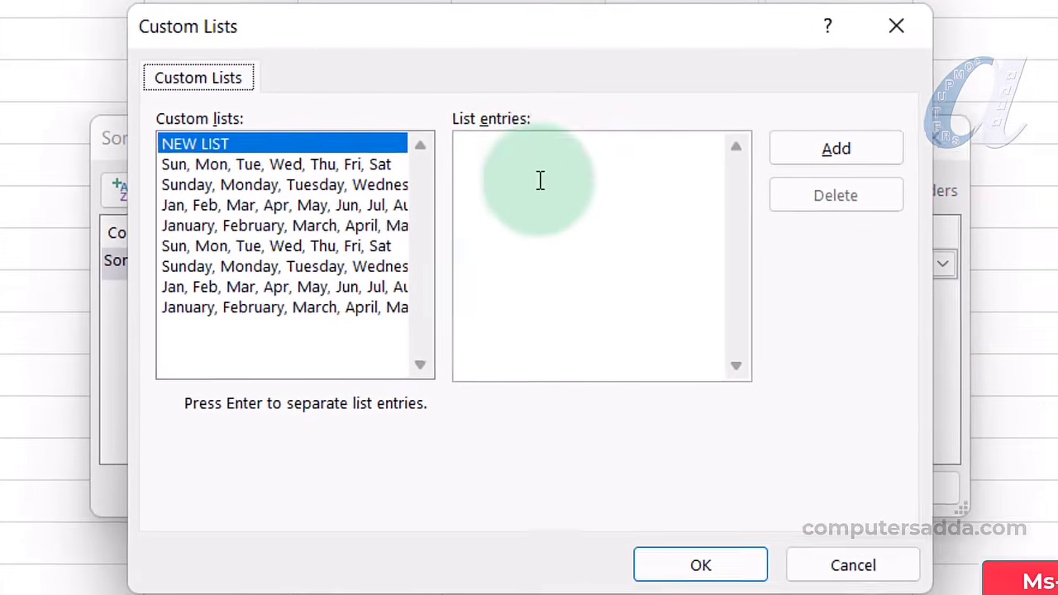
pyautogui.click(503, 151)
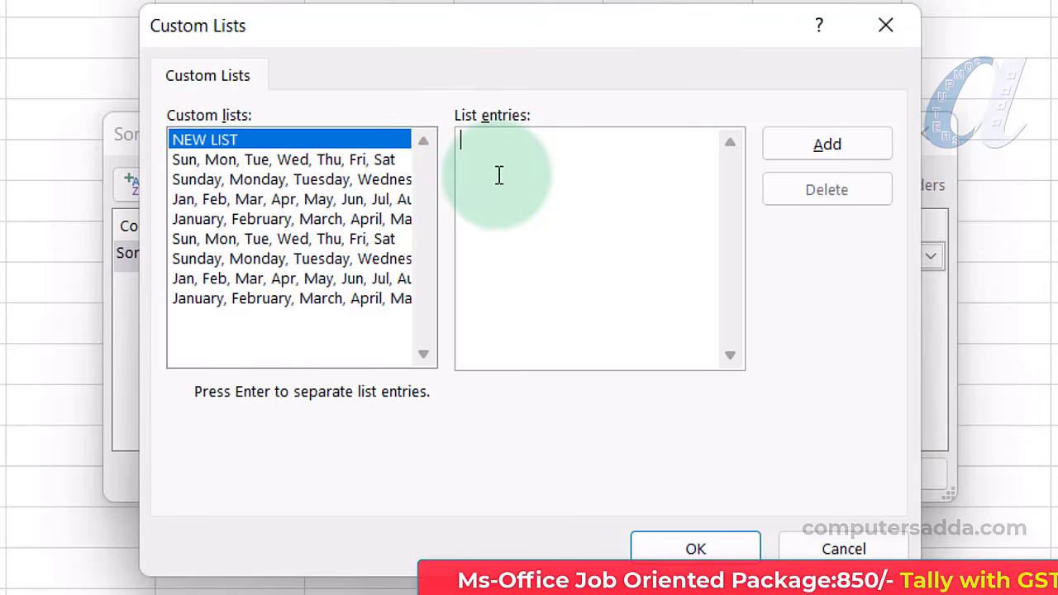
pyautogui.write('tur')
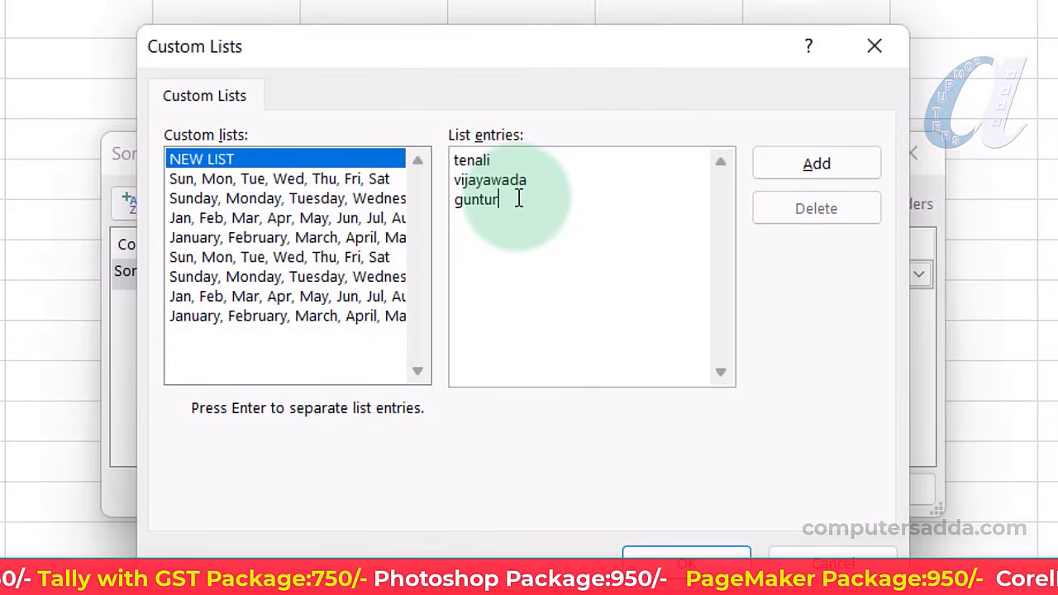
pyautogui.click(856, 164)
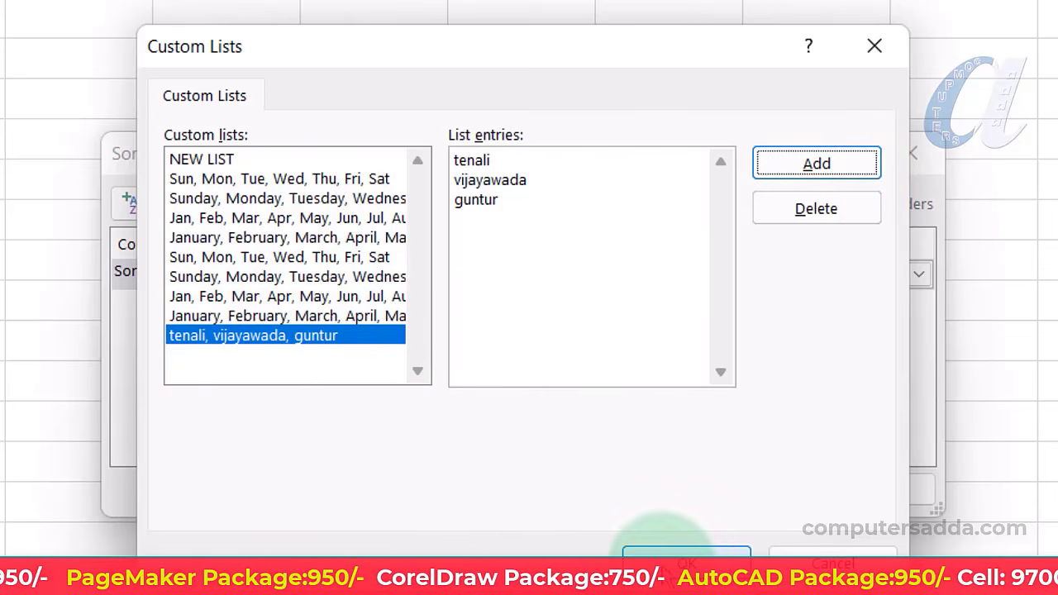
pyautogui.click(685, 557)
pyautogui.click(774, 492)
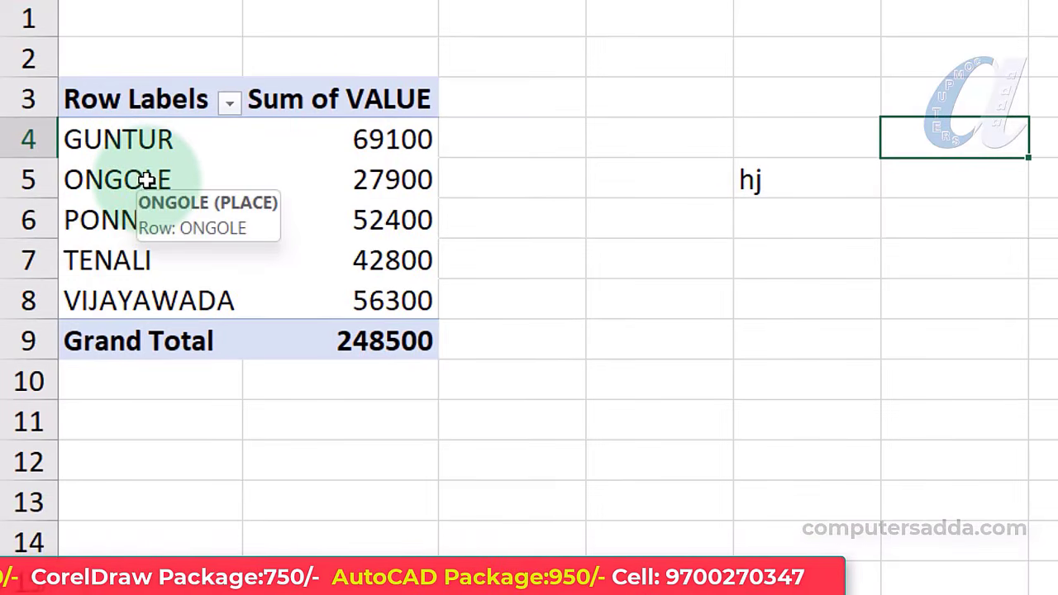
# Turn on 'Use Custom Lists when sorting' in the place pivot's PivotTable Options
pyautogui.rightClick(147, 181)
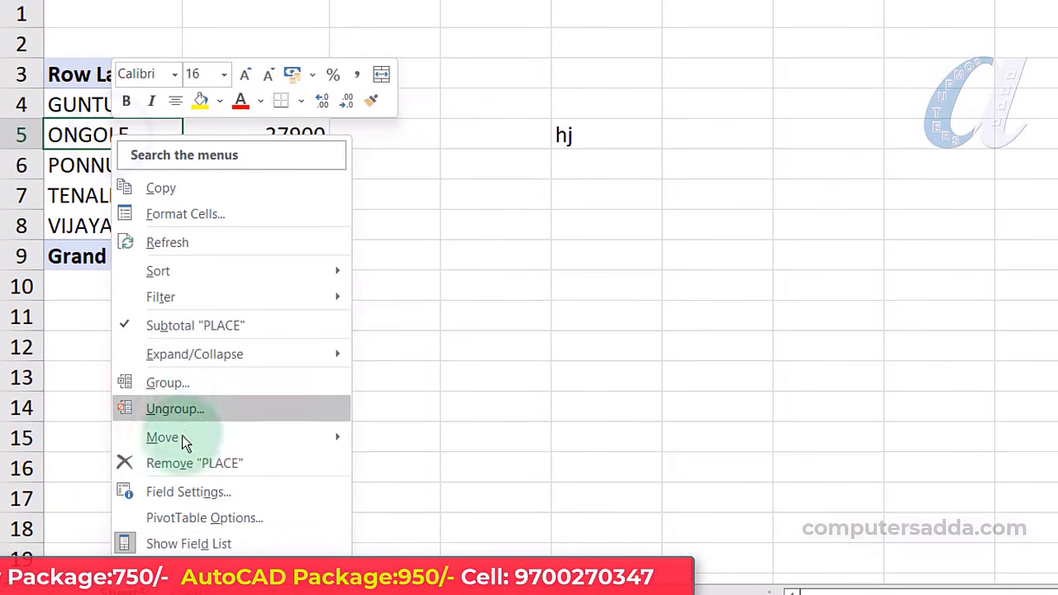
pyautogui.click(279, 517)
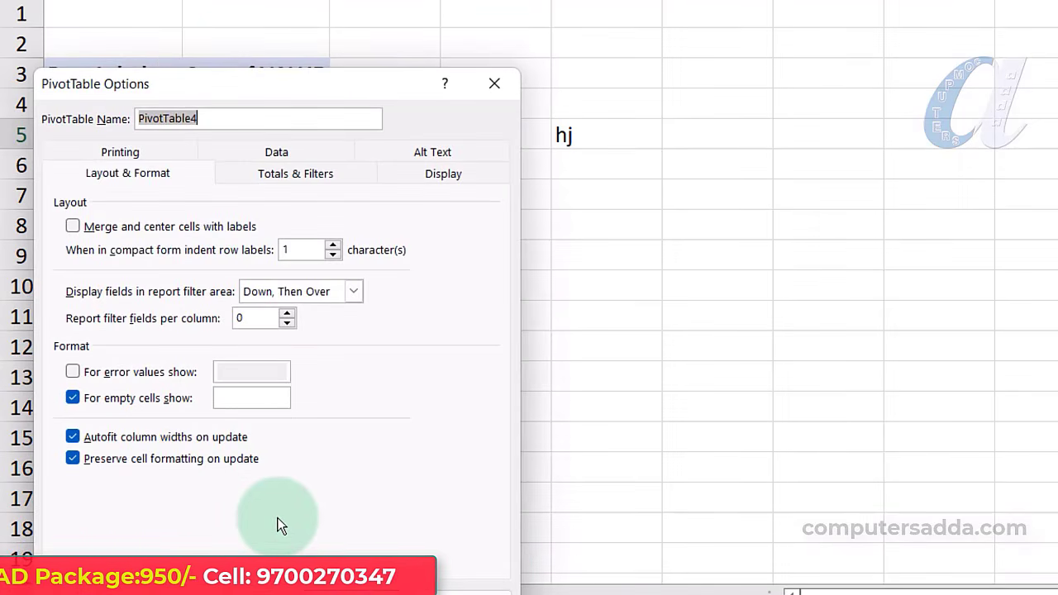
pyautogui.click(329, 175)
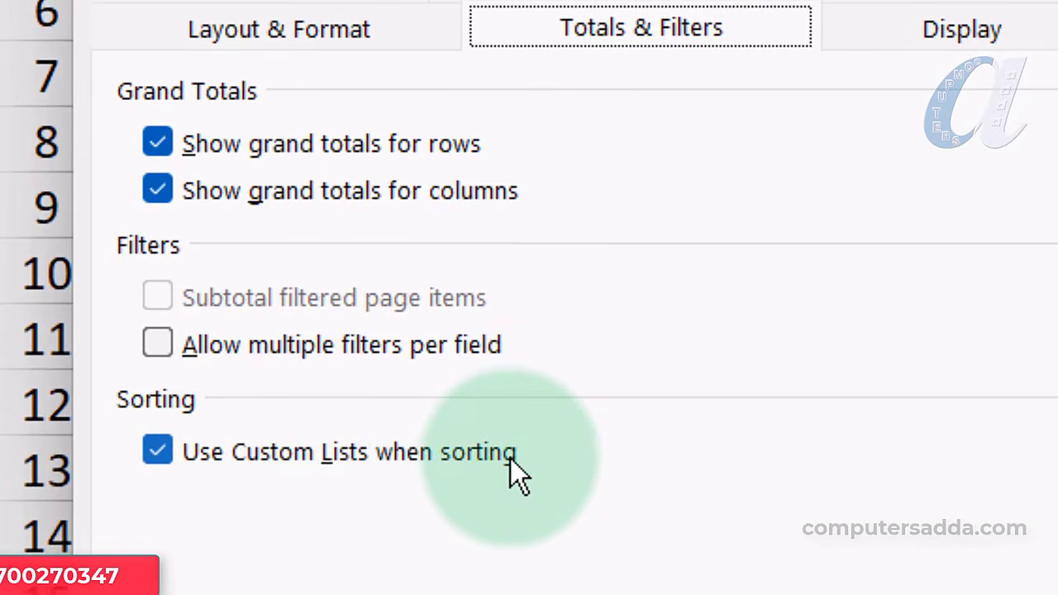
pyautogui.click(155, 451)
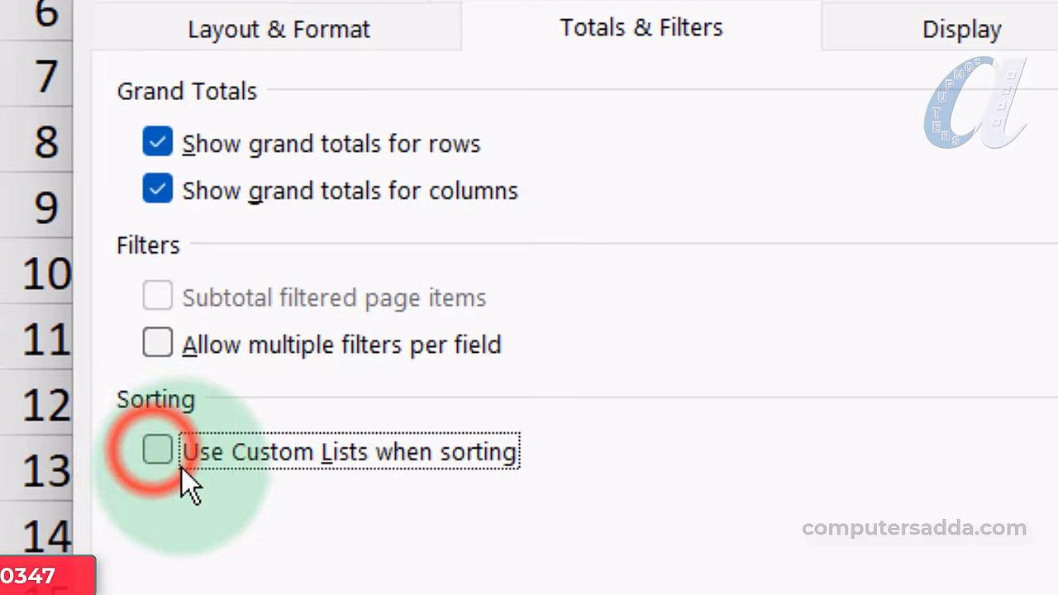
pyautogui.click(156, 452)
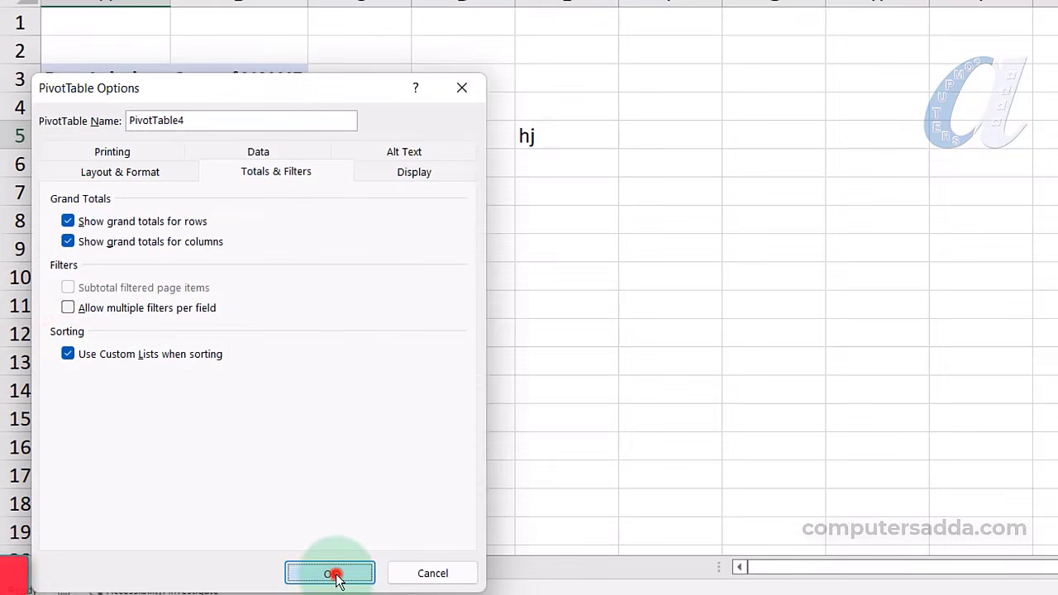
pyautogui.click(334, 574)
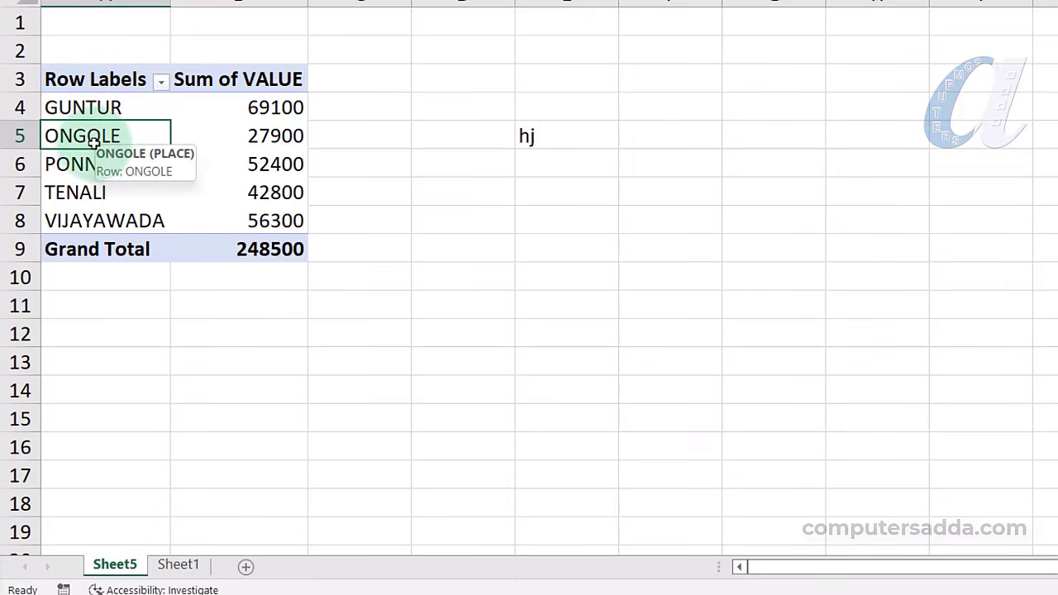
# Sort the place row labels A to Z, following the custom list order
pyautogui.click(163, 81)
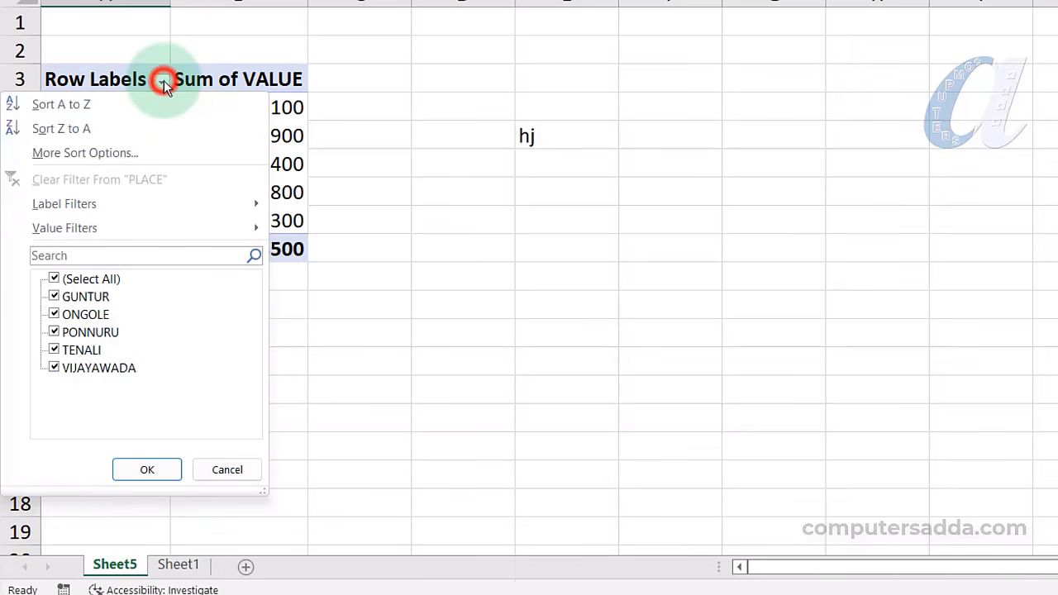
pyautogui.click(113, 107)
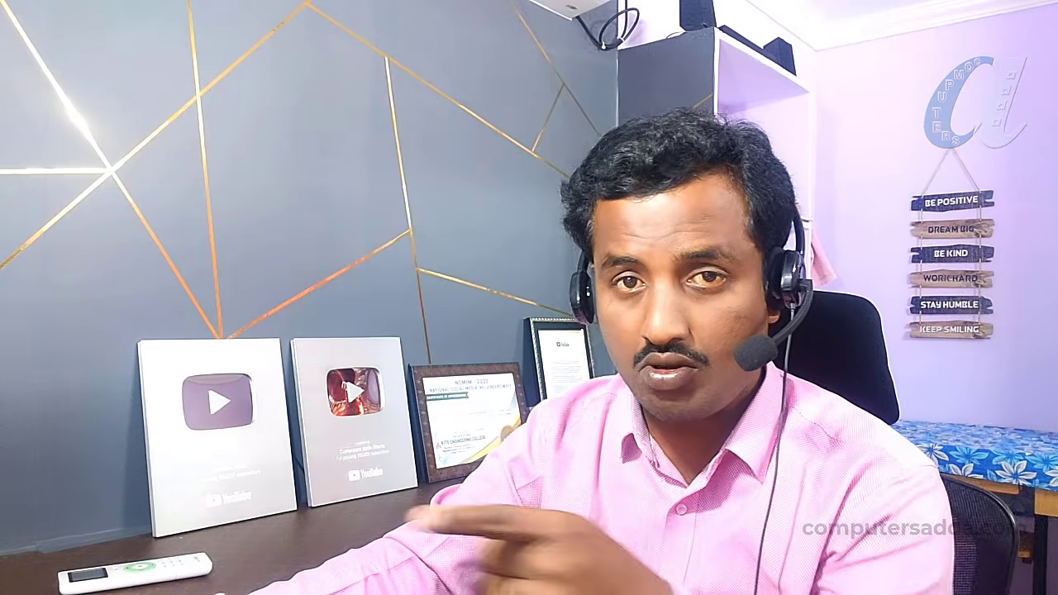
pyautogui.click(307, 169)
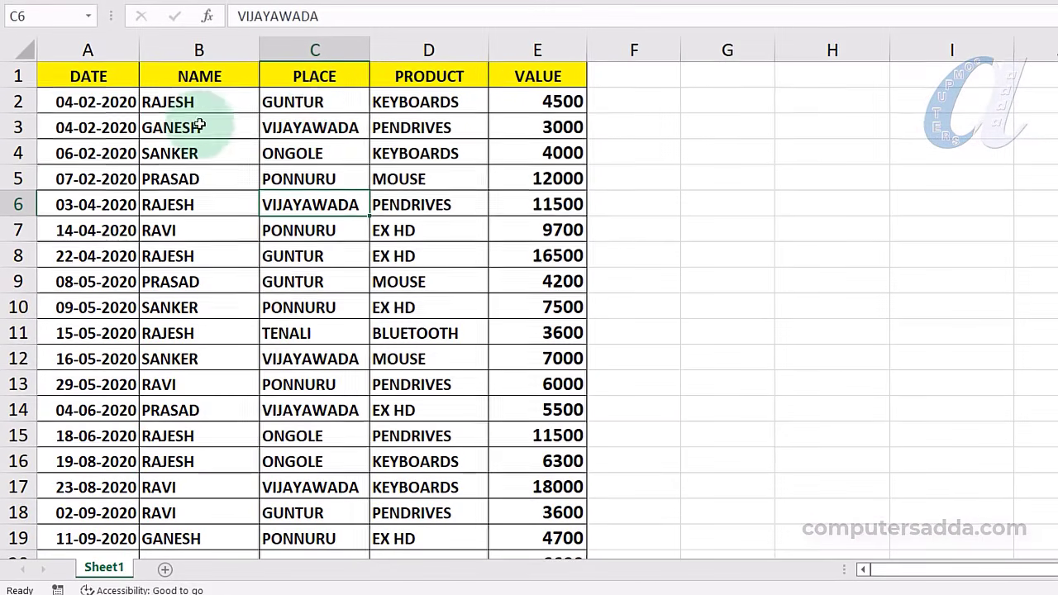
# Select the whole sales data range and insert another pivot table on a new sheet
pyautogui.moveTo(321, 102); pyautogui.dragTo(314, 512)
pyautogui.moveTo(73, 103); pyautogui.dragTo(83, 512)
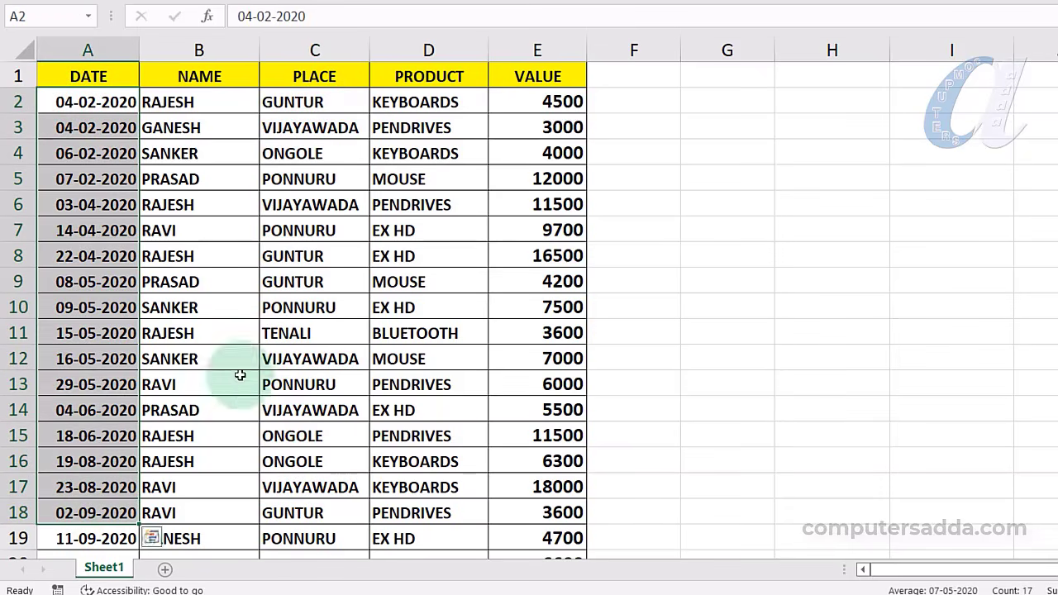
pyautogui.click(213, 300)
pyautogui.hotkey('ctrl', 'a')
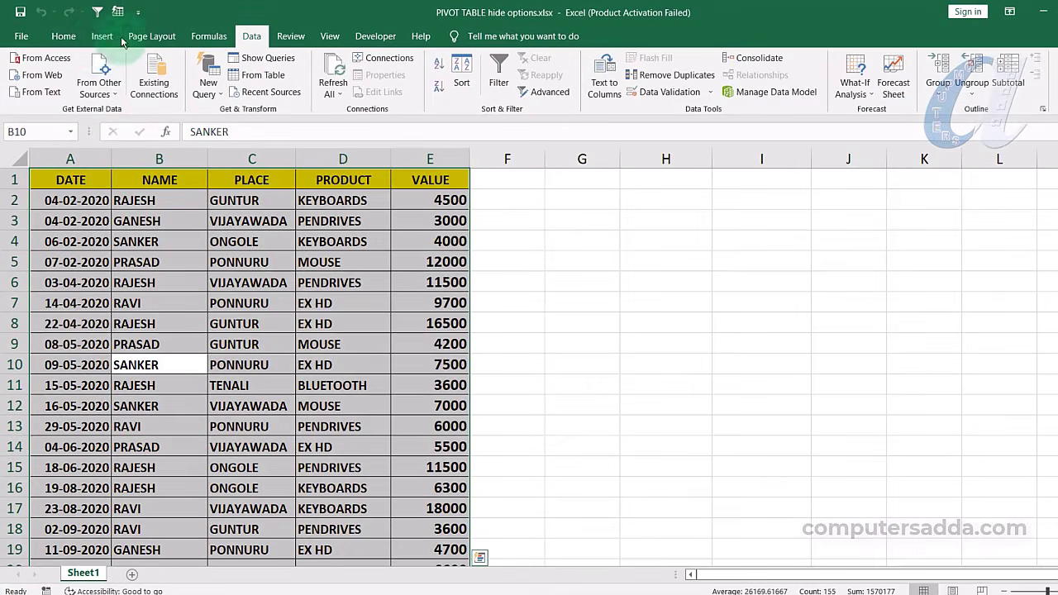
pyautogui.click(101, 36)
pyautogui.click(27, 70)
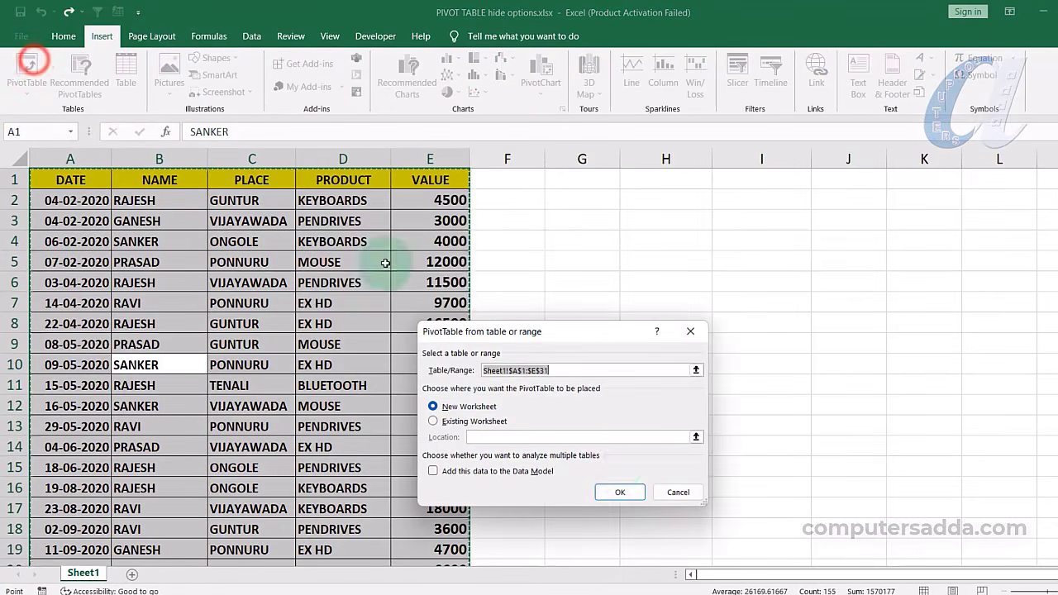
pyautogui.click(618, 492)
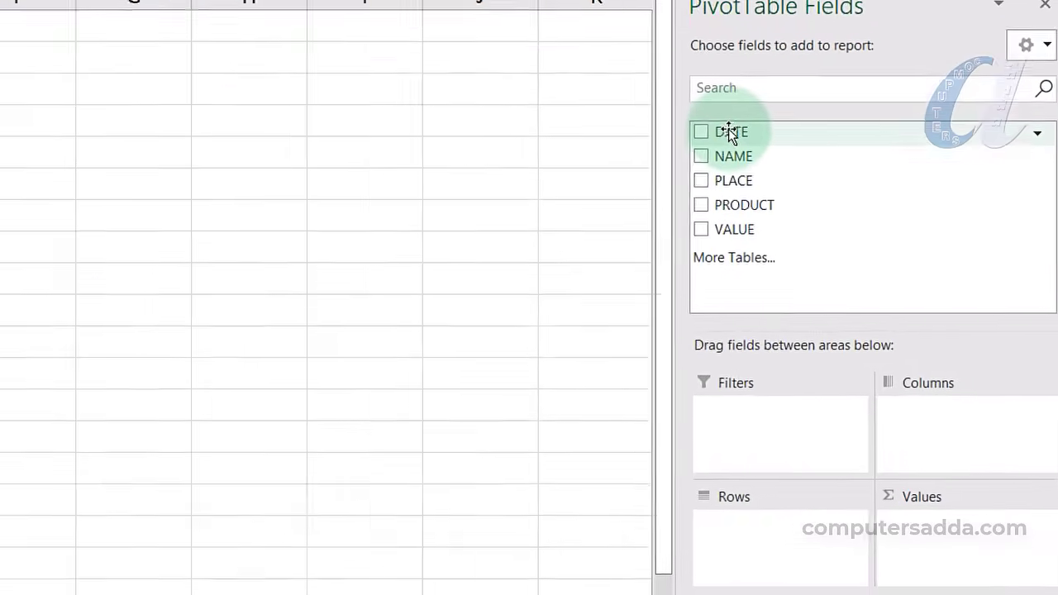
# Put DATE in Rows and add Sum of VALUE to the new pivot
pyautogui.moveTo(905, 245); pyautogui.dragTo(916, 382)
pyautogui.moveTo(713, 332); pyautogui.dragTo(713, 570)
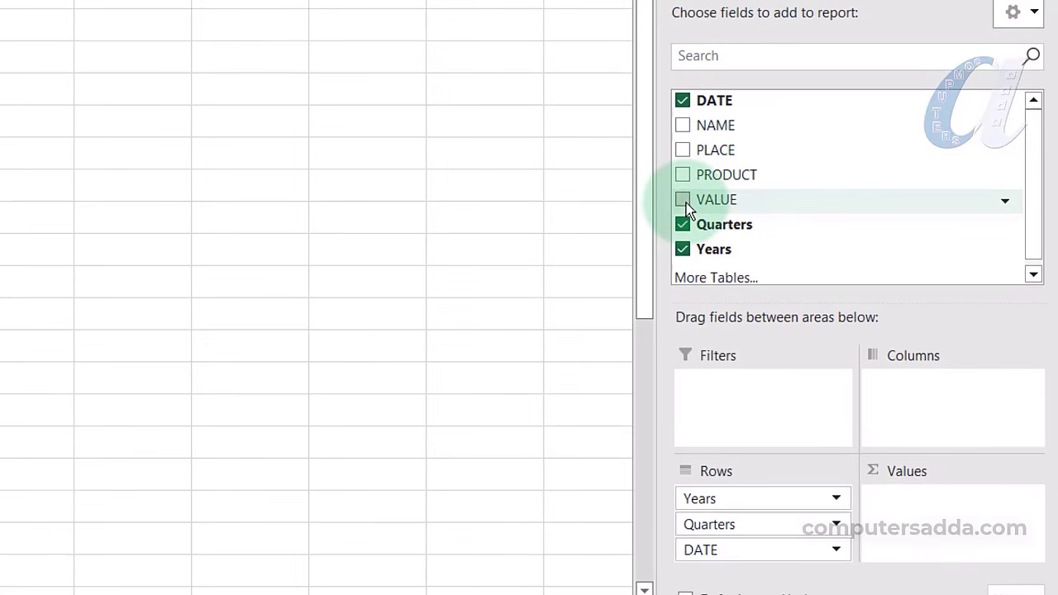
pyautogui.click(684, 201)
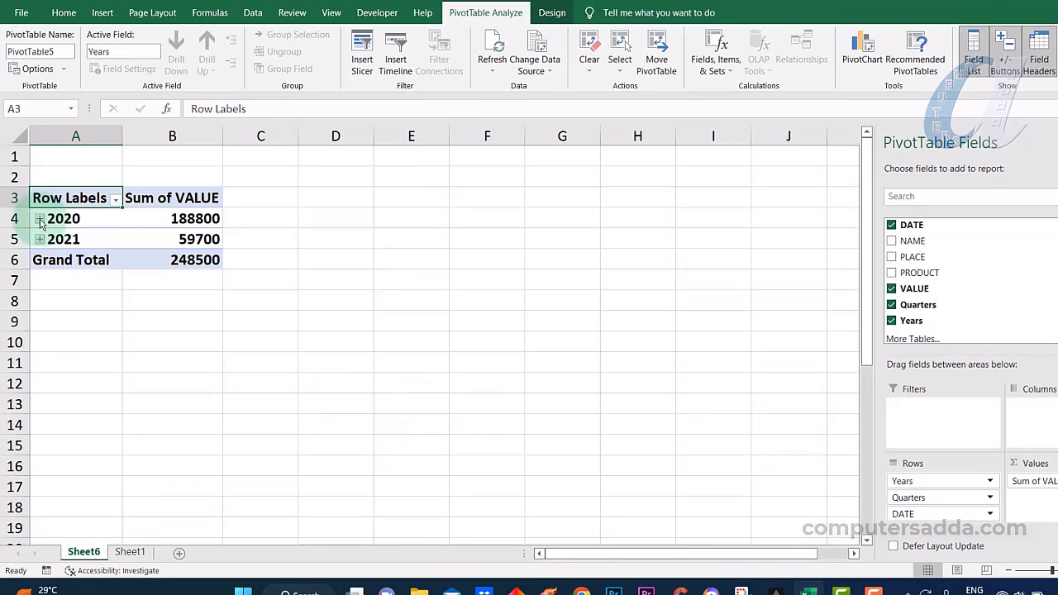
# Expand 2020 and 2021, then remove the Quarters grouping from the date pivot
pyautogui.click(40, 219)
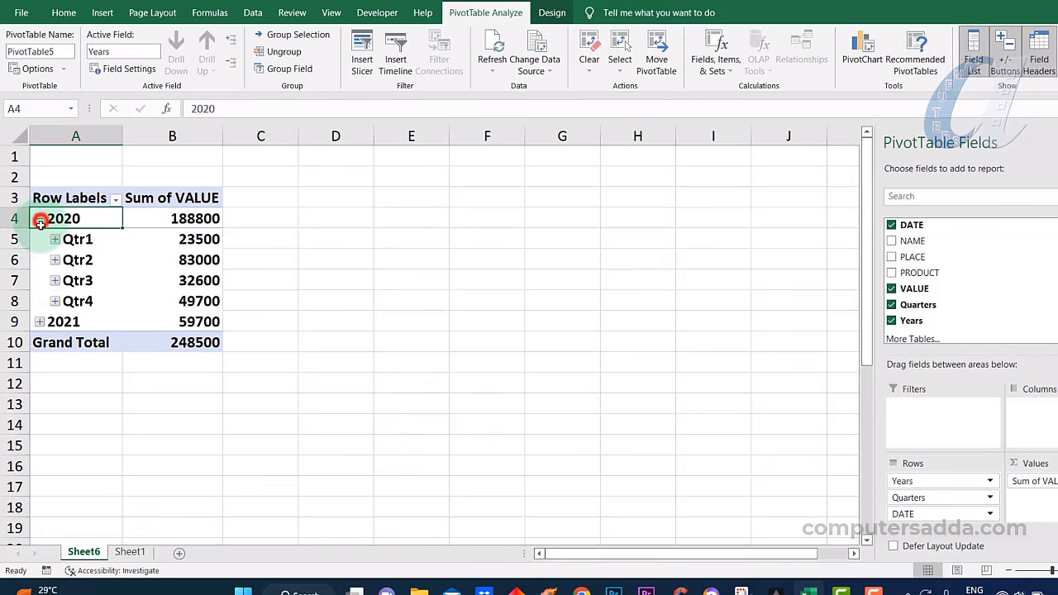
pyautogui.click(40, 323)
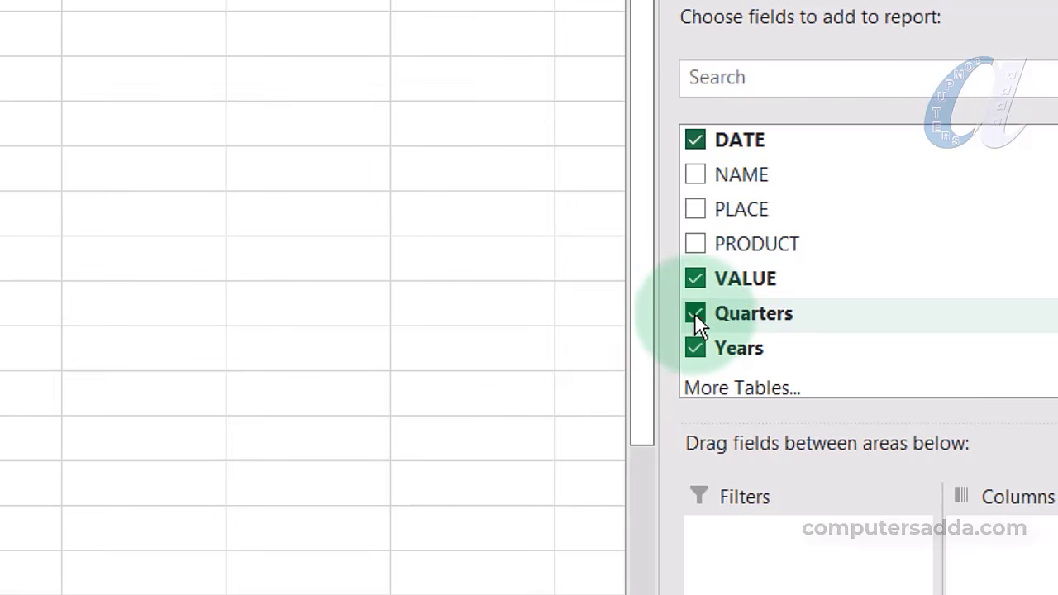
pyautogui.click(694, 314)
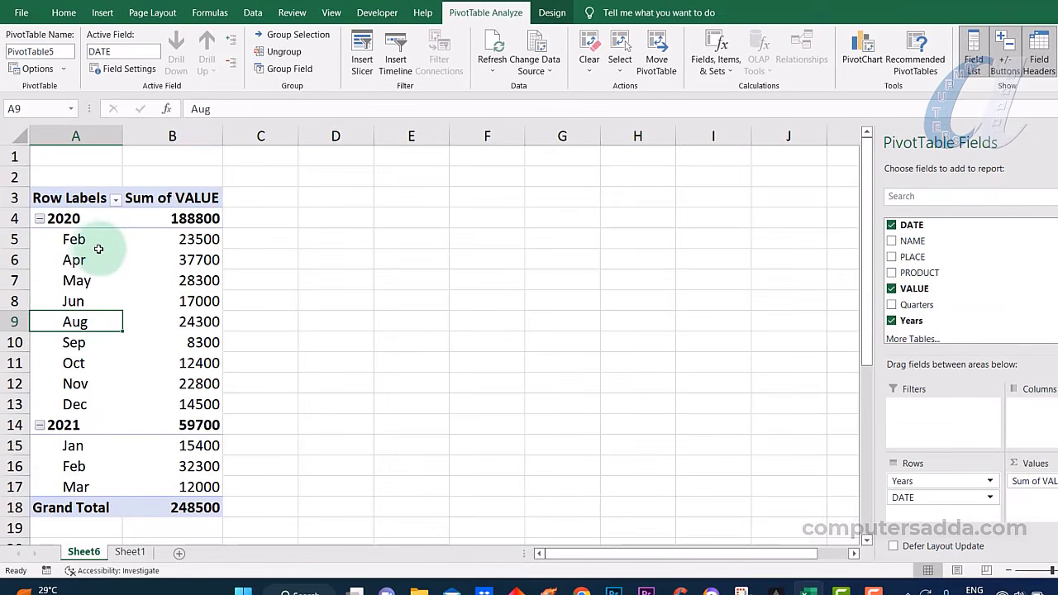
# Select the 2020 month labels and monthly totals, then pick the Apr label
pyautogui.moveTo(87, 241); pyautogui.dragTo(76, 487)
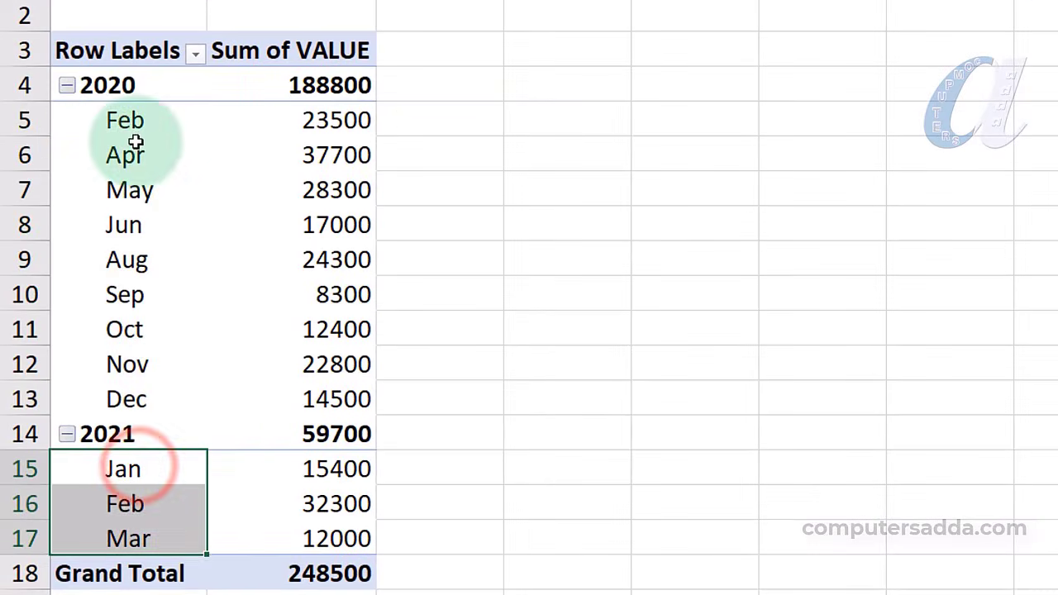
pyautogui.moveTo(131, 124); pyautogui.dragTo(122, 400)
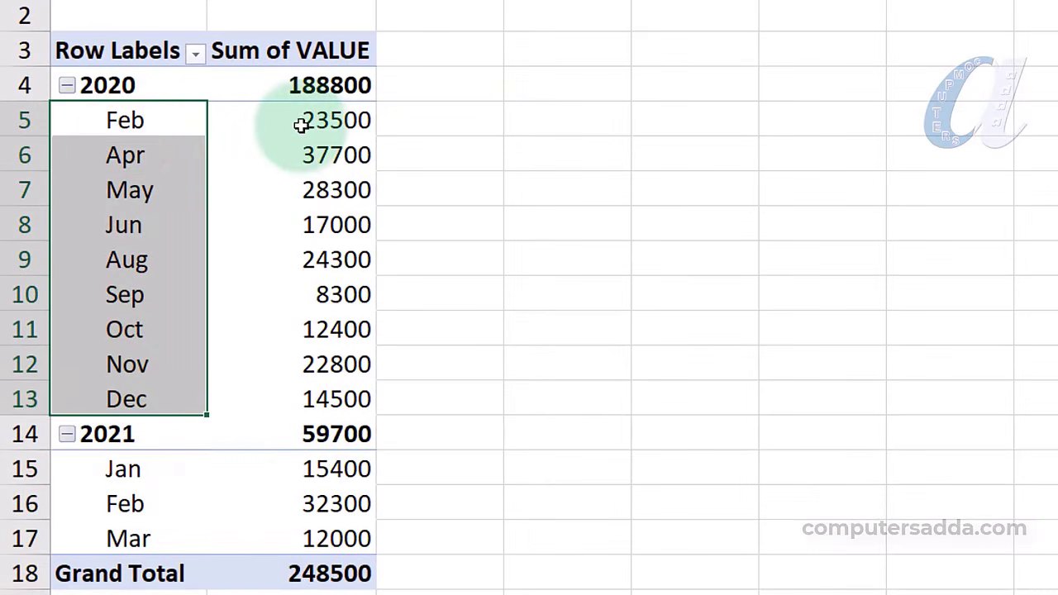
pyautogui.moveTo(301, 124); pyautogui.dragTo(305, 388)
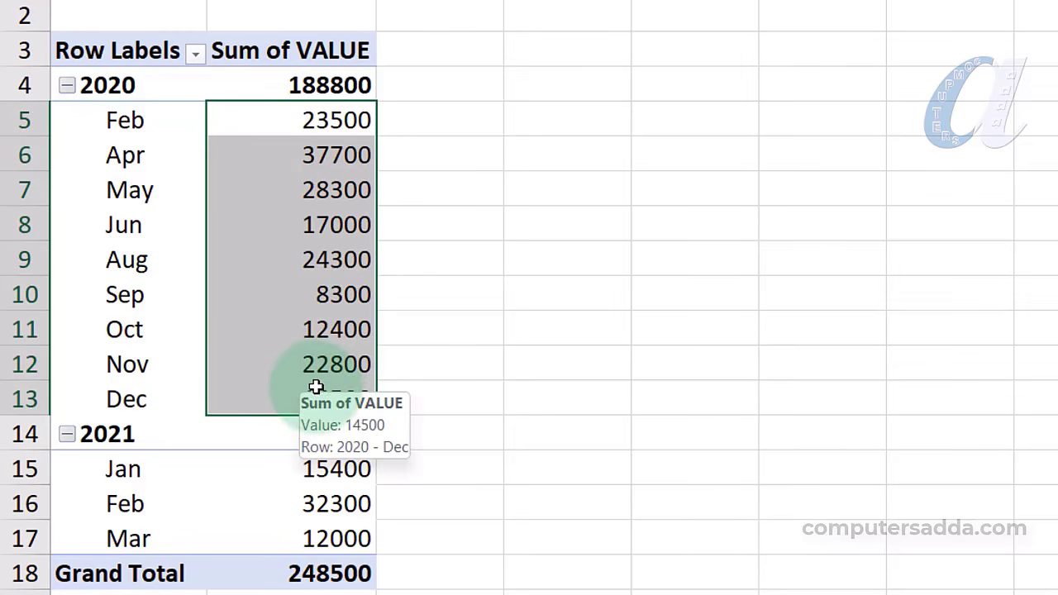
pyautogui.click(269, 216)
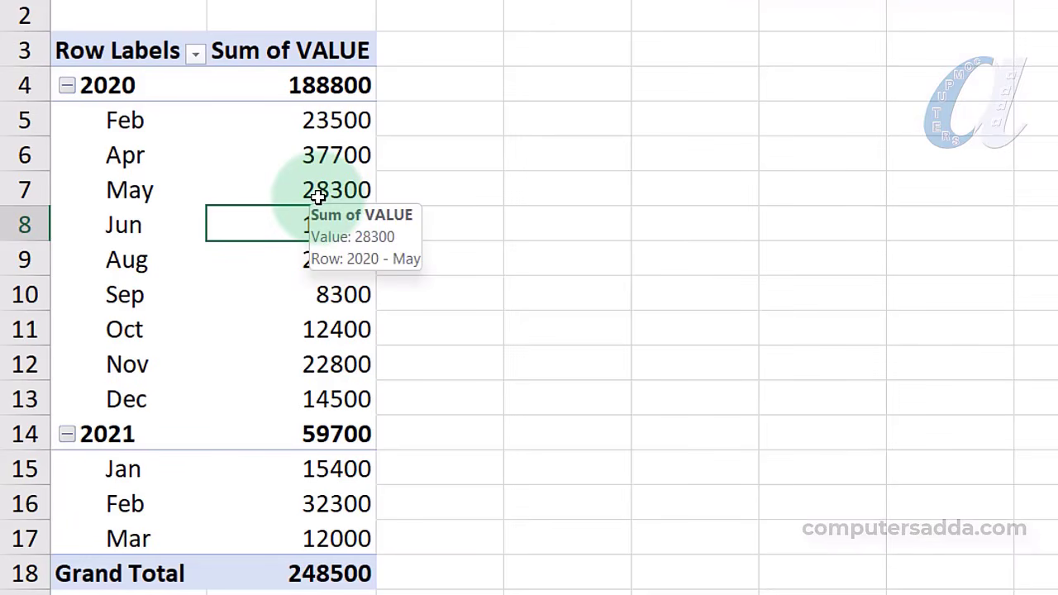
pyautogui.click(118, 154)
# Turn on 'Show items with no data' in the DATE field's Layout & Print settings
pyautogui.rightClick(118, 155)
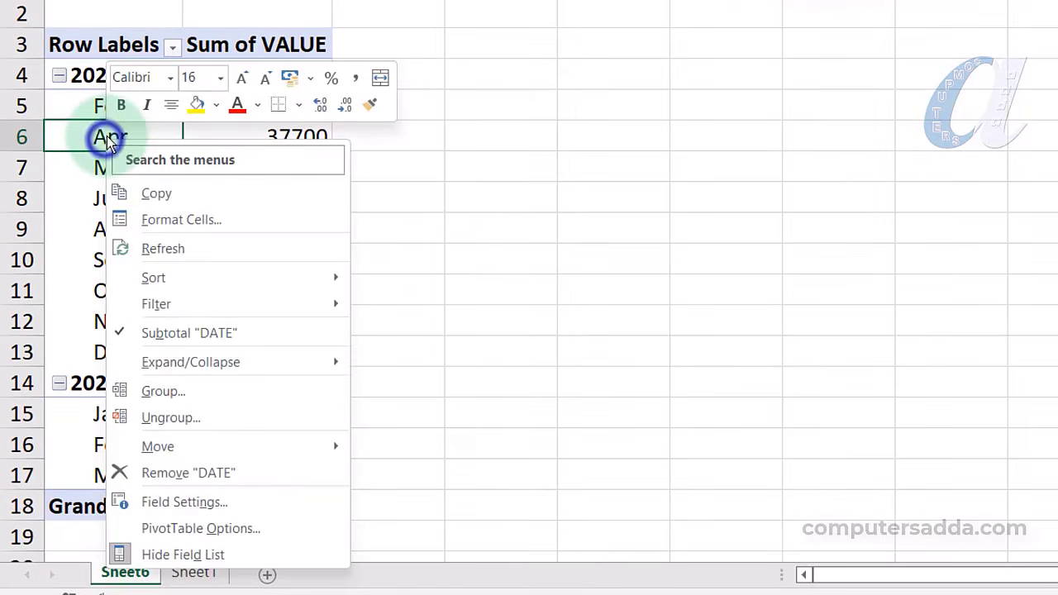
pyautogui.click(227, 507)
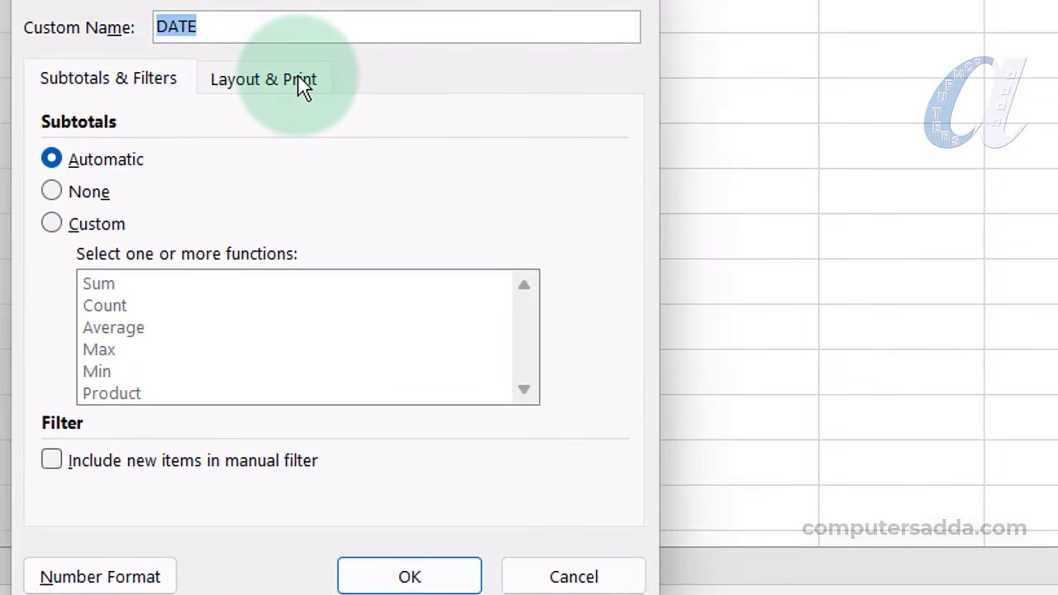
pyautogui.click(302, 82)
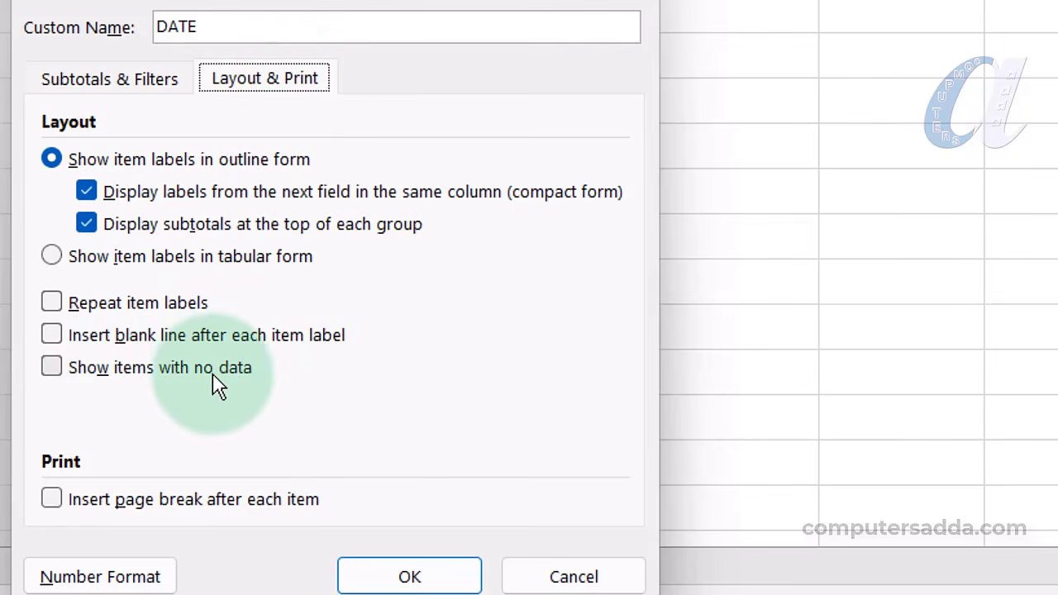
pyautogui.click(52, 367)
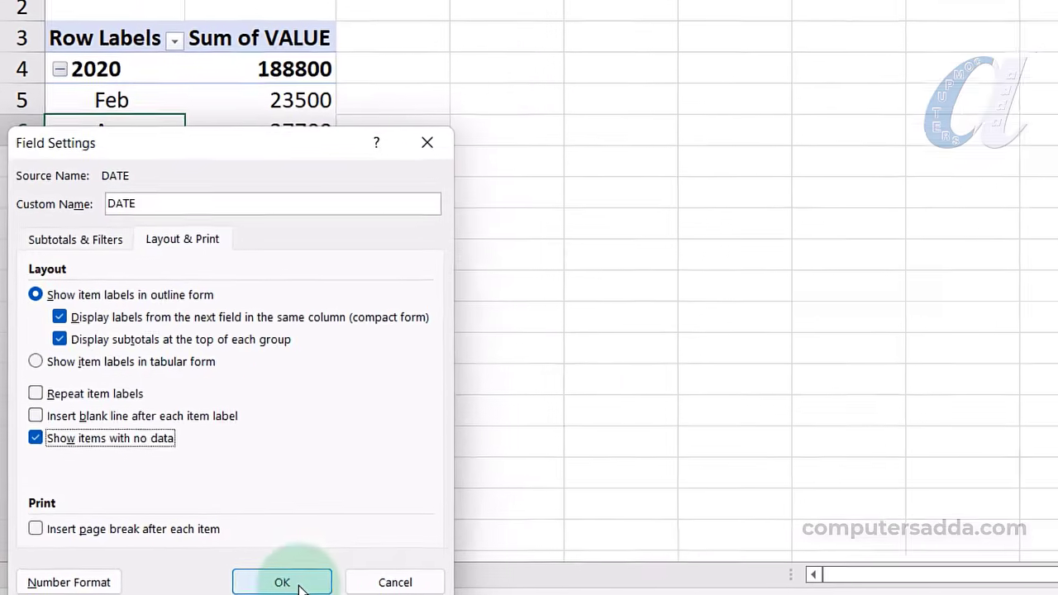
pyautogui.click(410, 577)
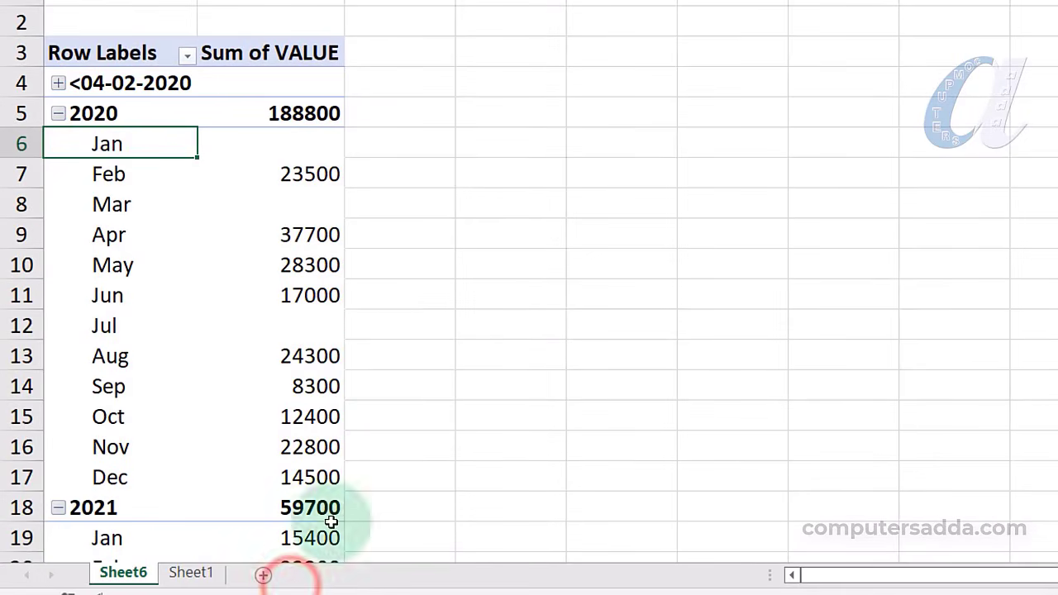
# Check the pivot, selecting the empty Mar value and the 2020 Jan–Dec labels
pyautogui.scroll(-1, 153, 193)
pyautogui.scroll(-5, 153, 193)
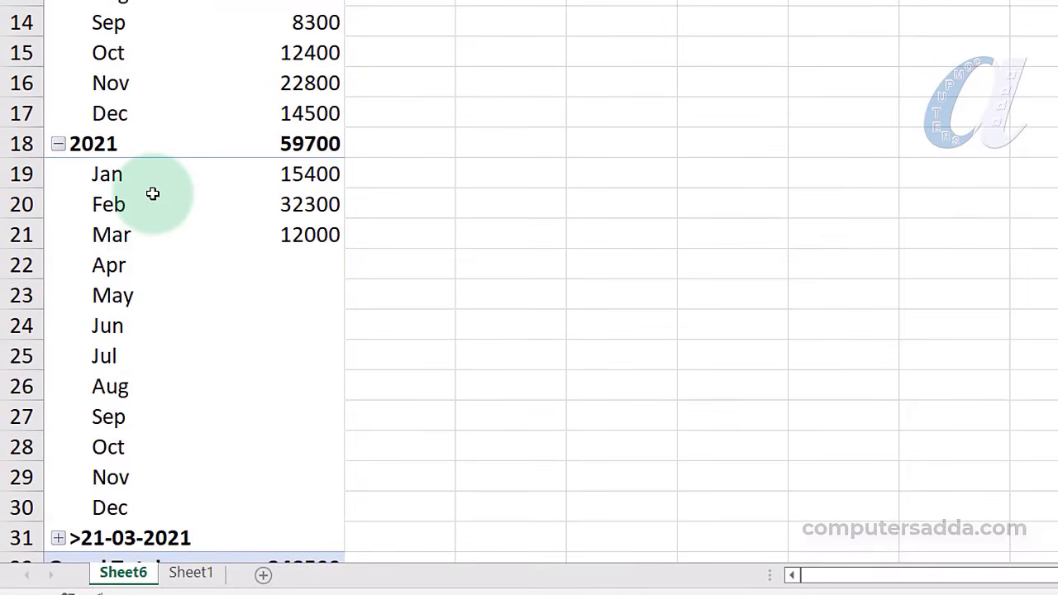
pyautogui.scroll(1, 142, 217)
pyautogui.scroll(5, 146, 215)
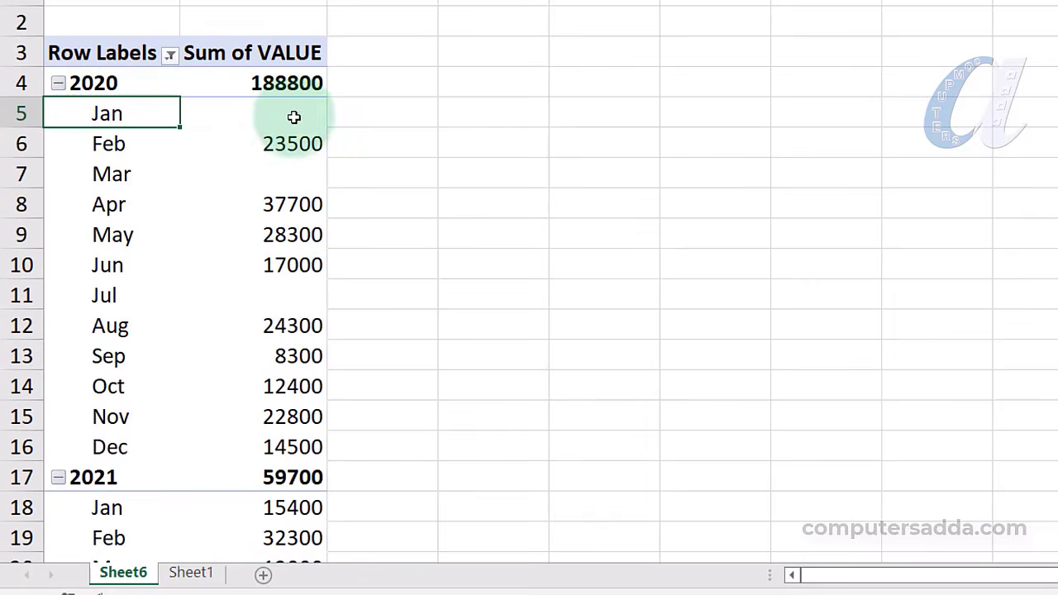
pyautogui.moveTo(294, 114)
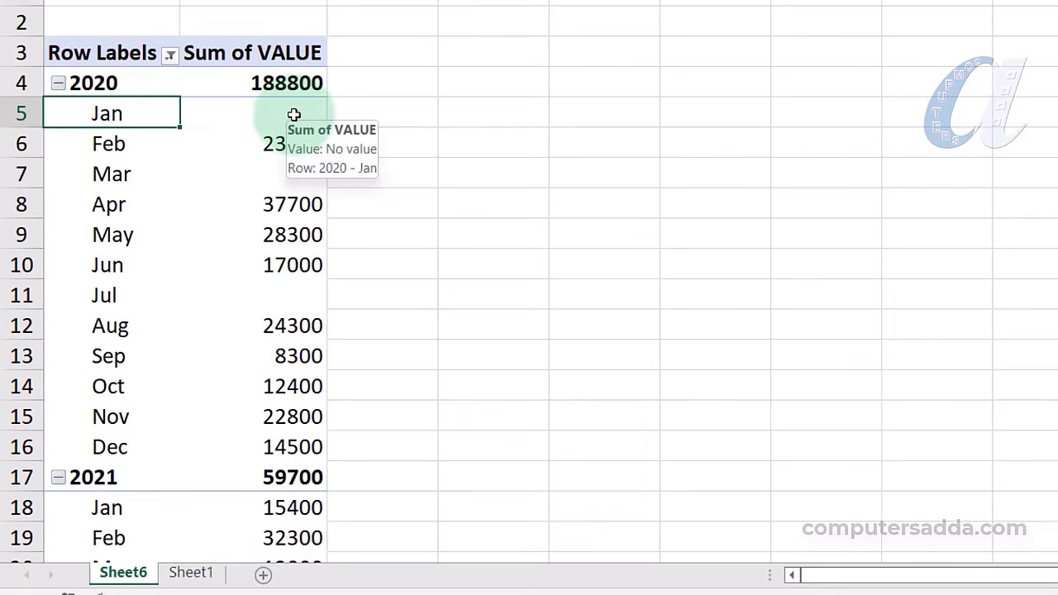
pyautogui.click(273, 174)
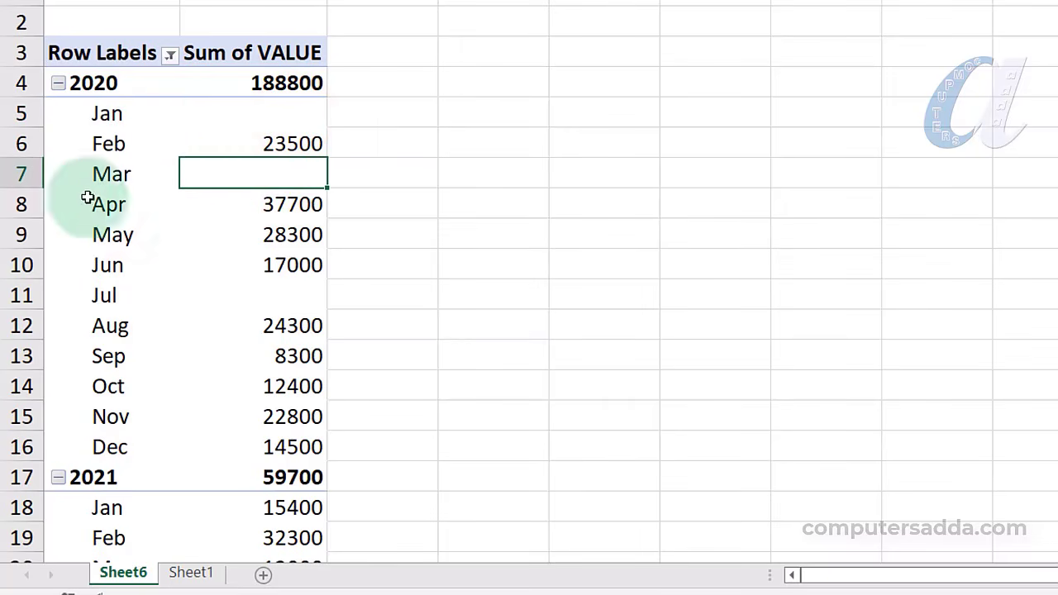
pyautogui.moveTo(142, 116); pyautogui.dragTo(143, 447)
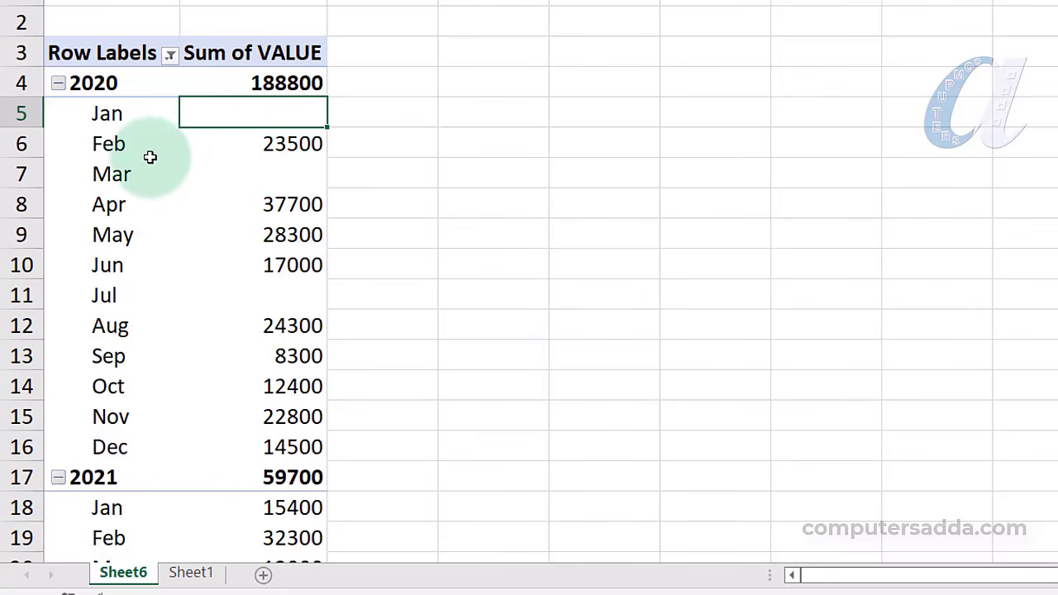
# Bring up PivotTable Options for the date pivot from its shortcut menu
pyautogui.rightClick(126, 176)
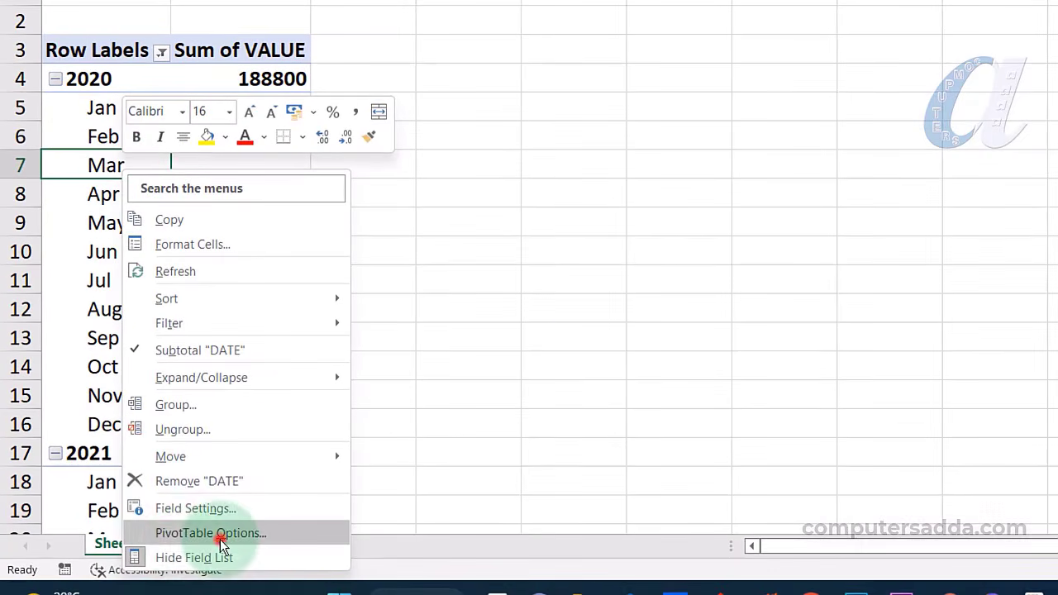
pyautogui.click(220, 536)
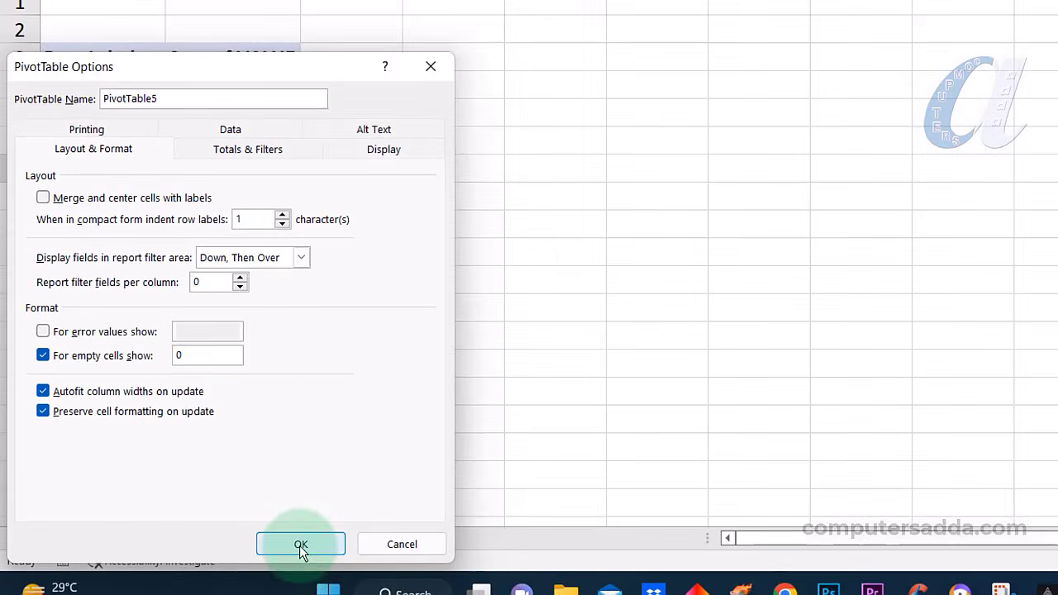
# Apply the option to show 0 in empty cells and scroll to check the zero months
pyautogui.click(299, 545)
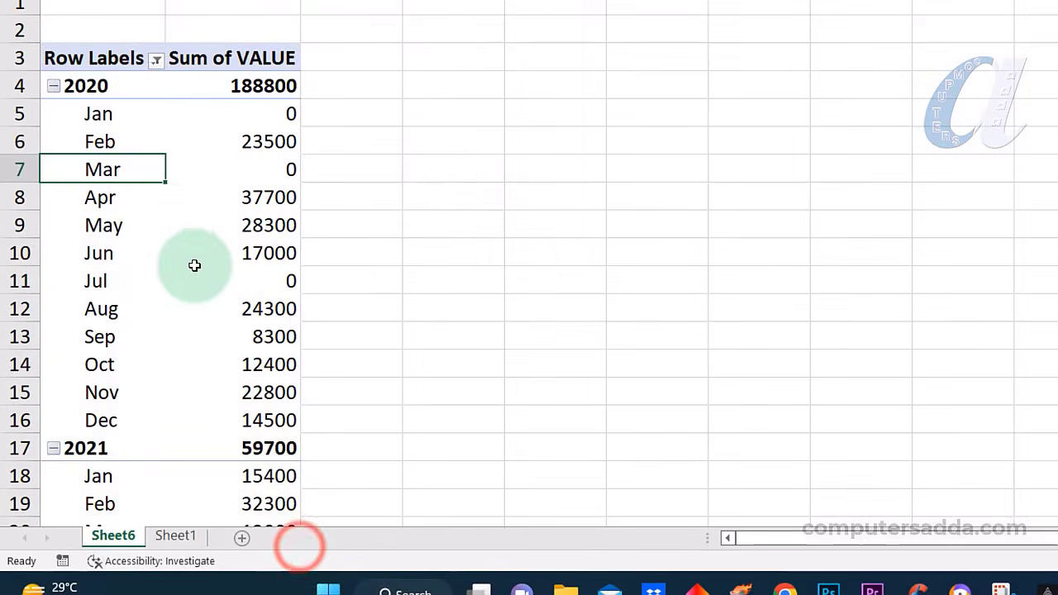
pyautogui.scroll(-3, 193, 264)
pyautogui.scroll(1, 170, 222)
pyautogui.scroll(-3, 146, 172)
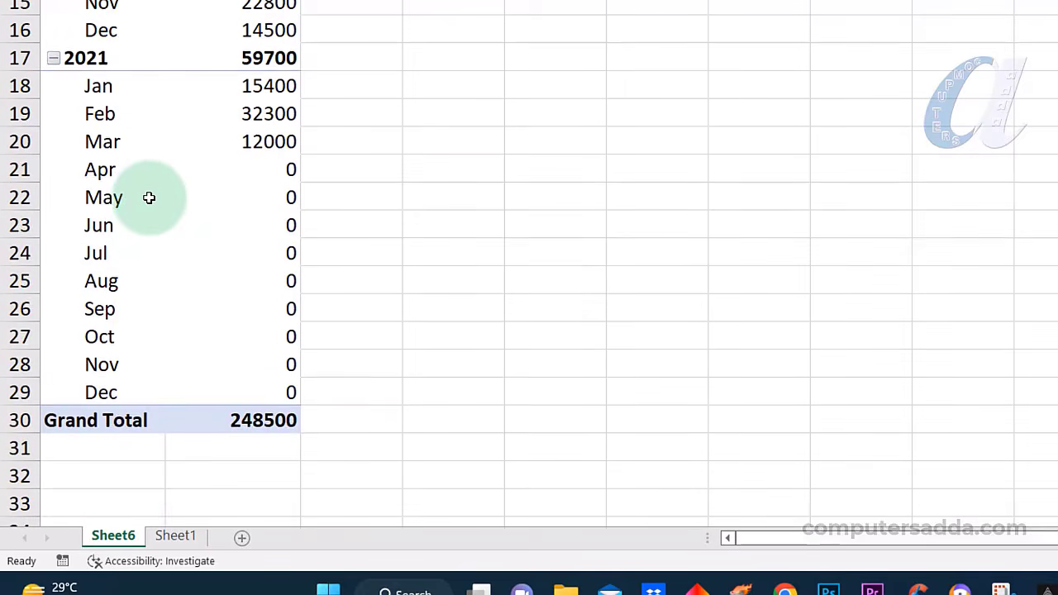
pyautogui.scroll(5, 149, 198)
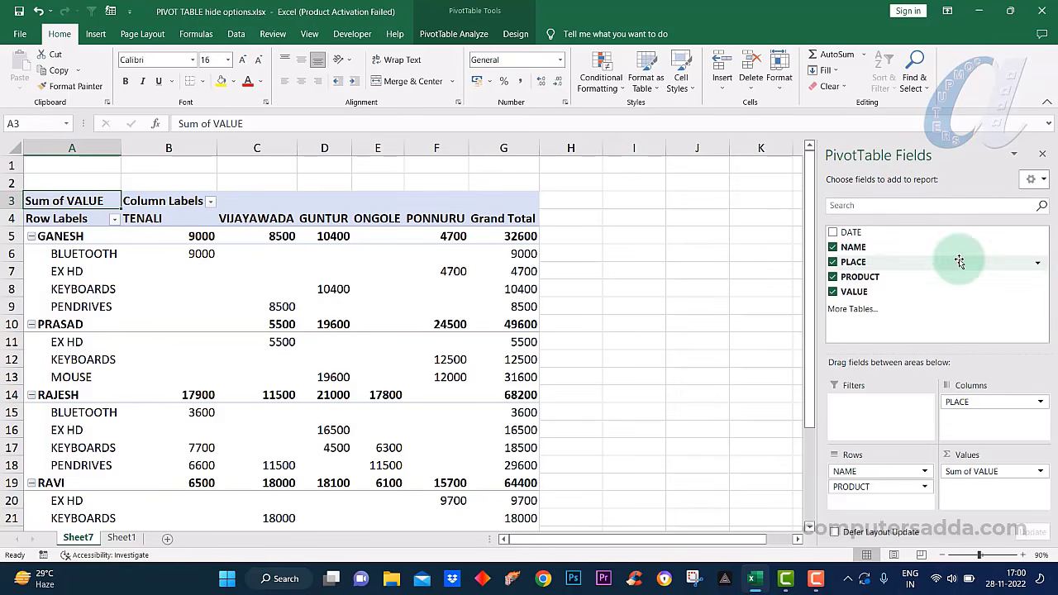
# Select a value inside the name/place pivot and hide its PivotTable field list
pyautogui.click(186, 289)
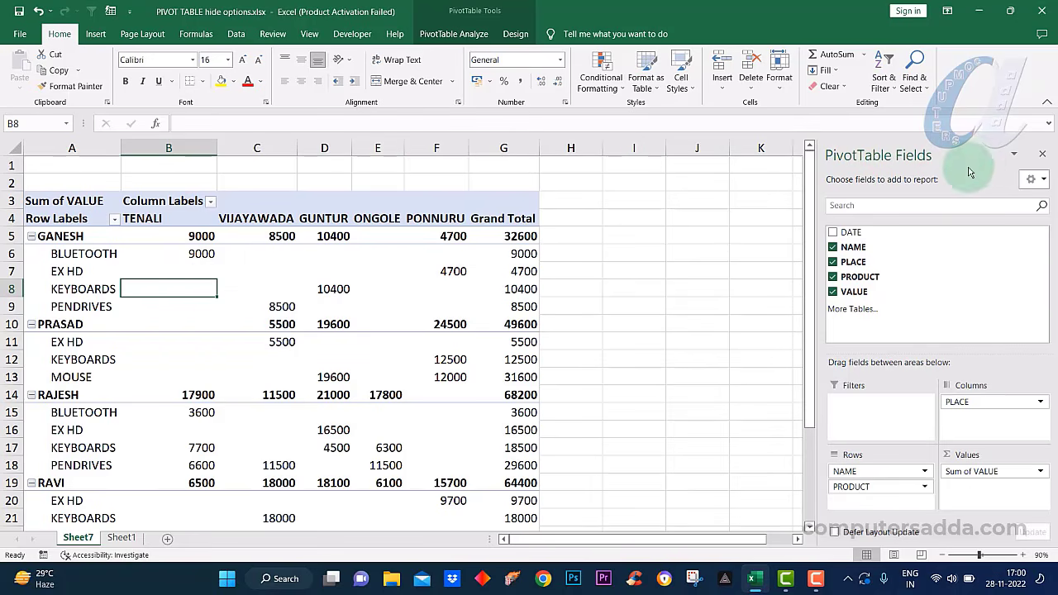
pyautogui.click(641, 274)
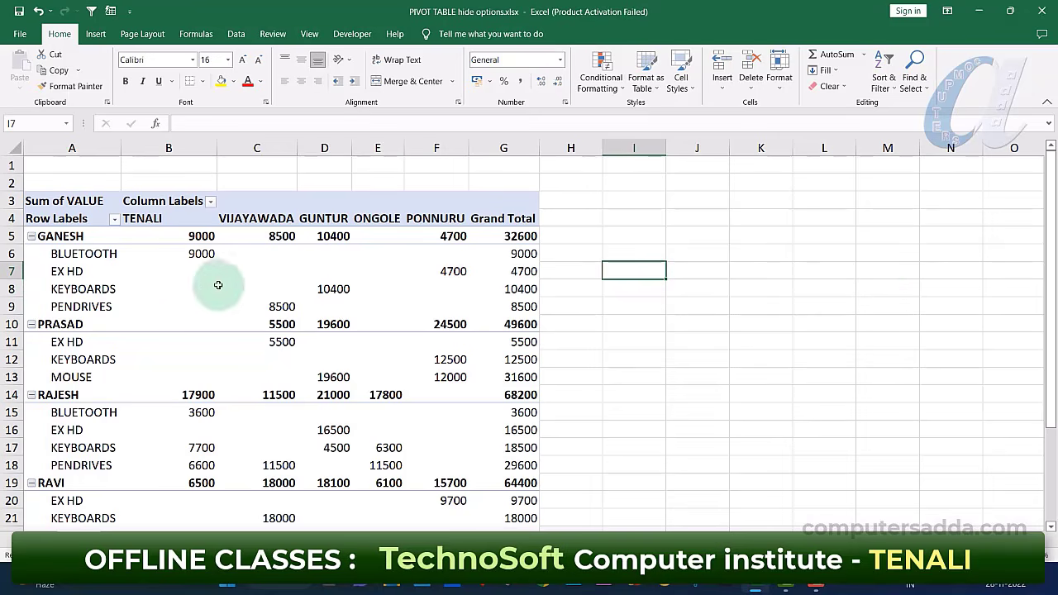
pyautogui.click(195, 258)
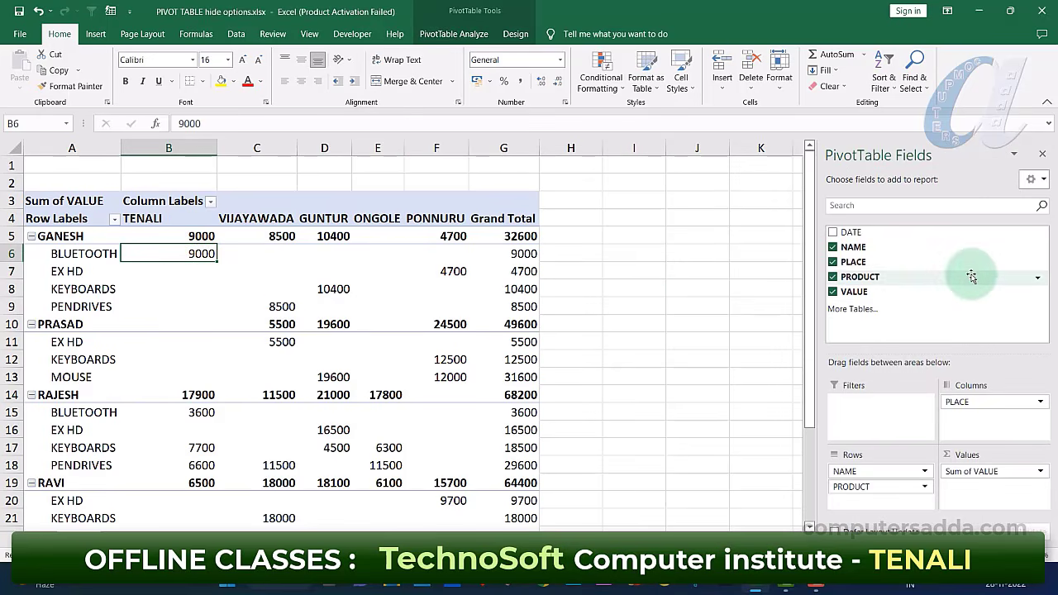
pyautogui.moveTo(961, 263); pyautogui.dragTo(552, 212)
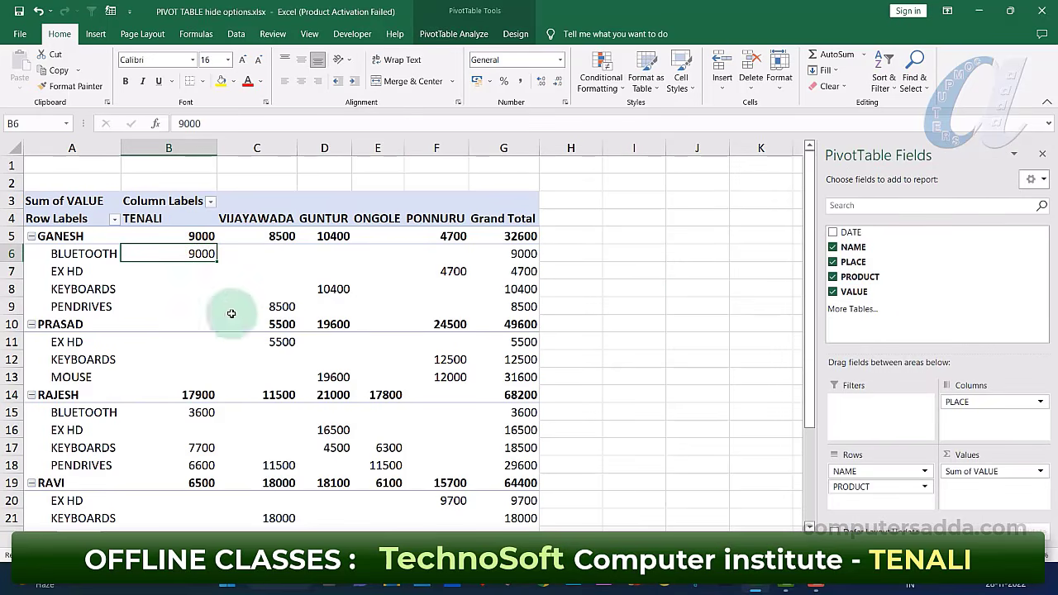
pyautogui.rightClick(213, 288)
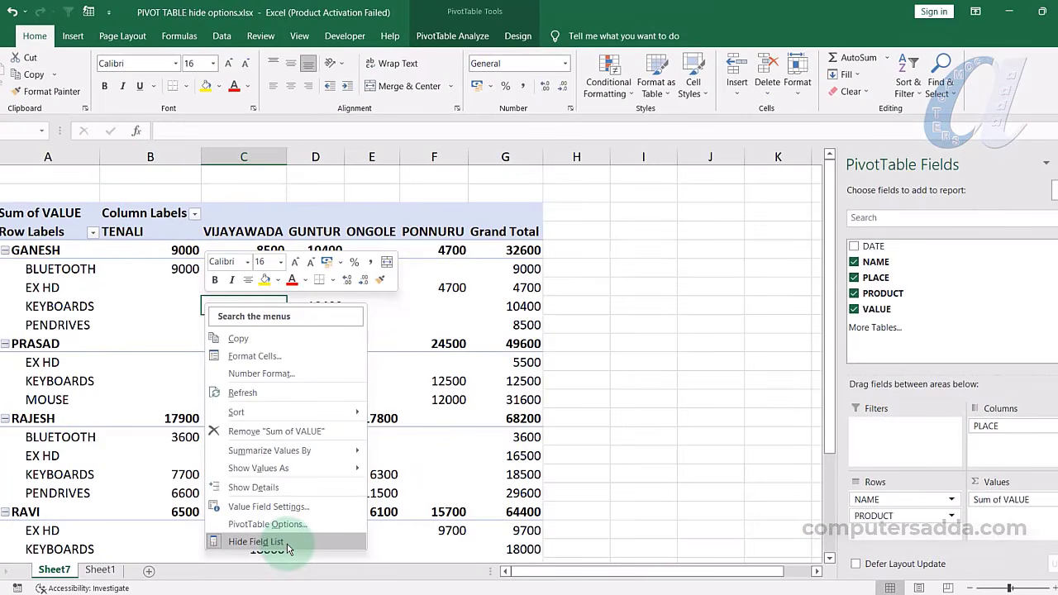
pyautogui.click(288, 544)
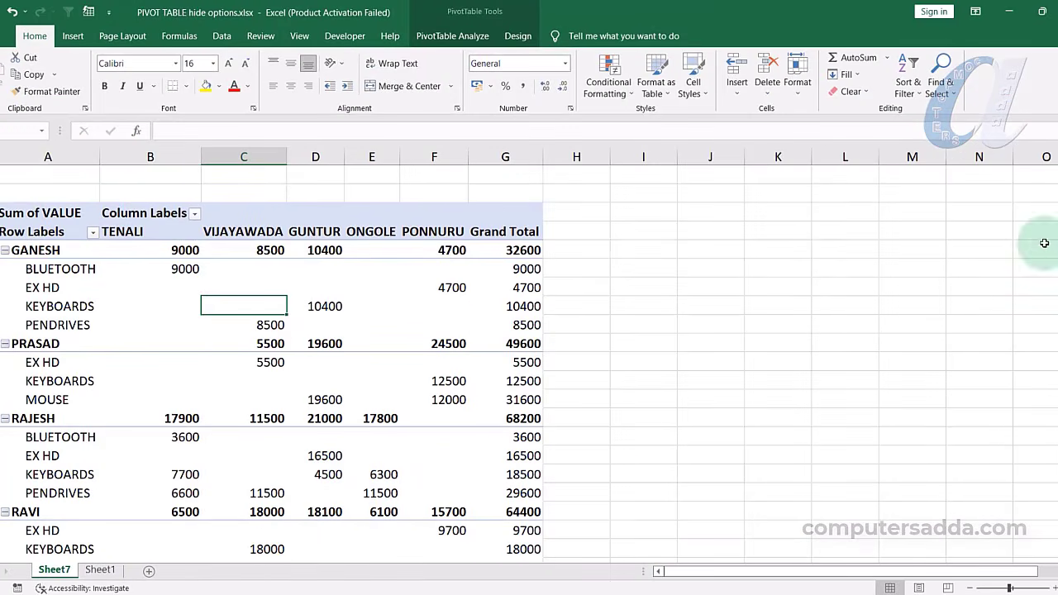
# Bring the PivotTable field list back with Show Field List, then hide it again
pyautogui.click(513, 343)
pyautogui.click(265, 363)
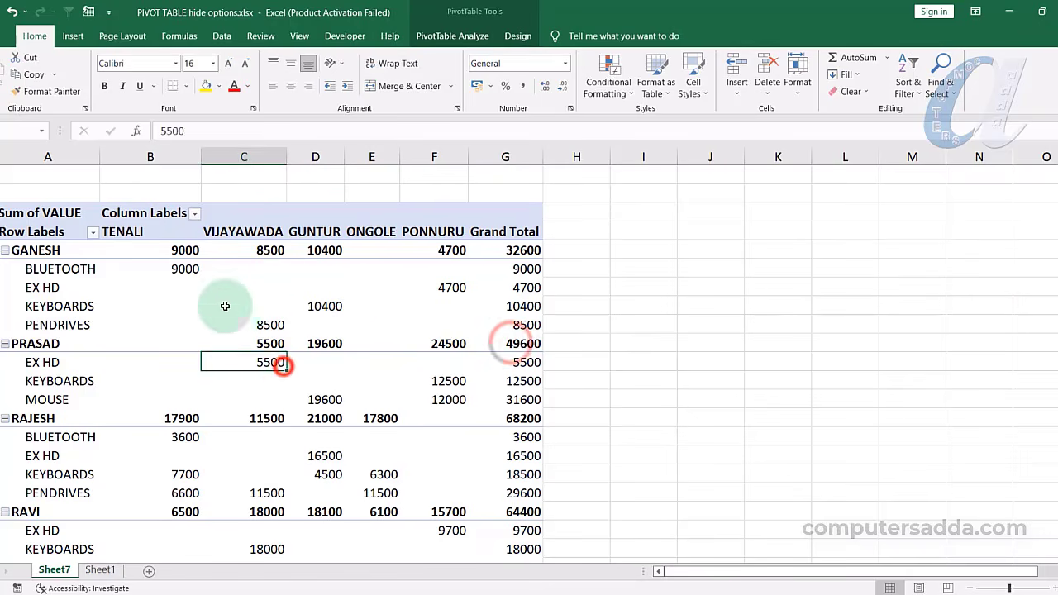
pyautogui.rightClick(188, 304)
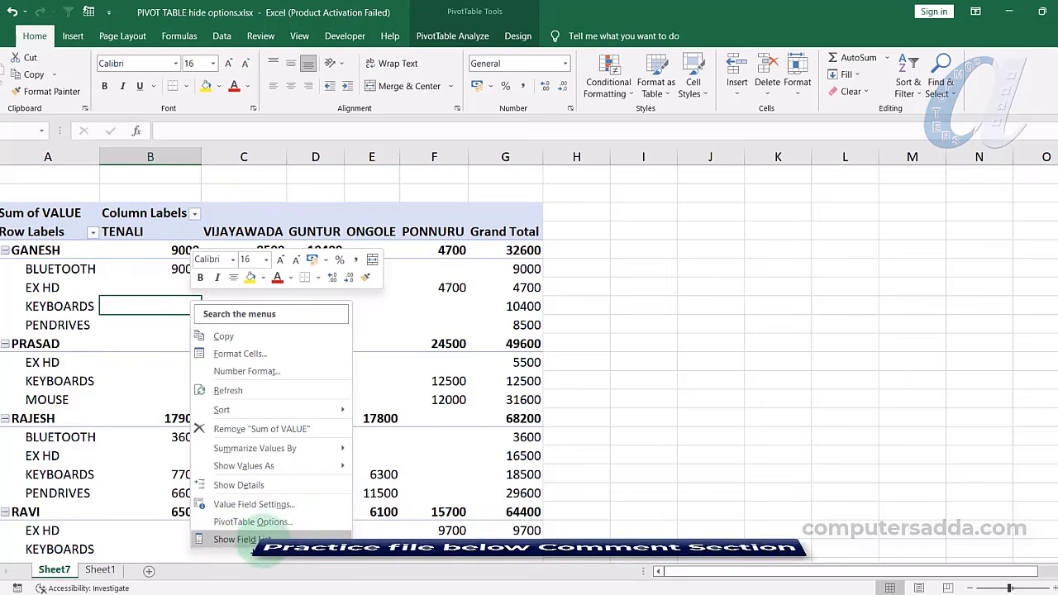
pyautogui.click(243, 539)
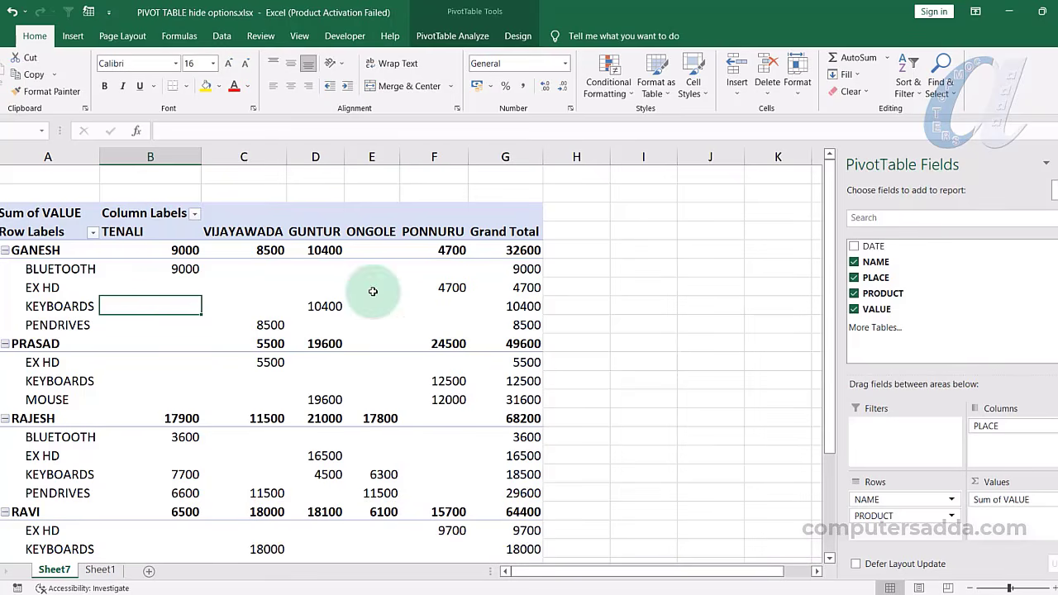
pyautogui.rightClick(287, 275)
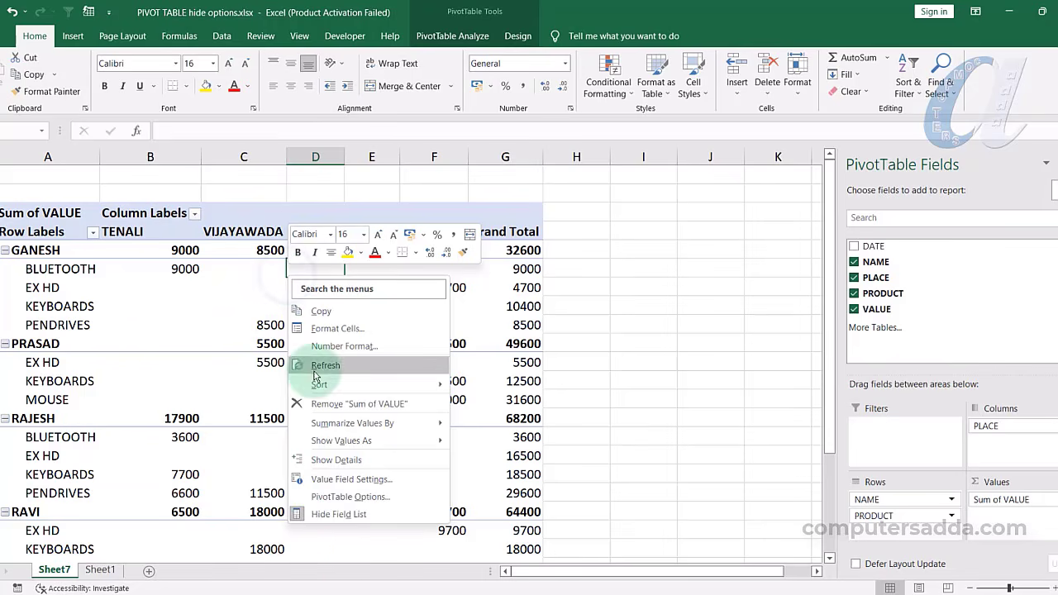
pyautogui.click(366, 516)
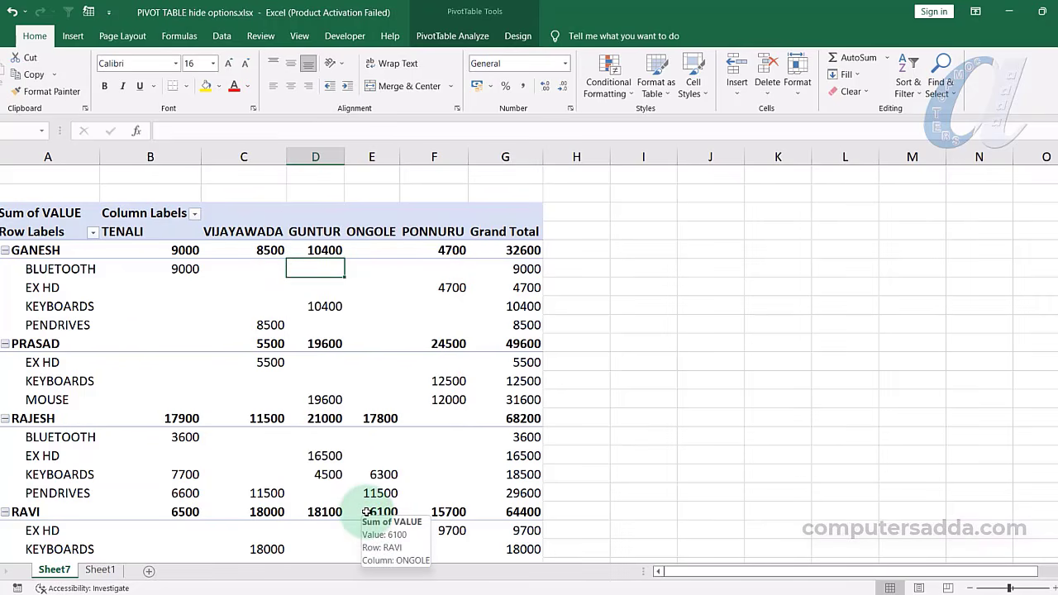
# Protect Sheet7 through Review > Protect Sheet with a password, confirming it on re-entry
pyautogui.click(801, 92)
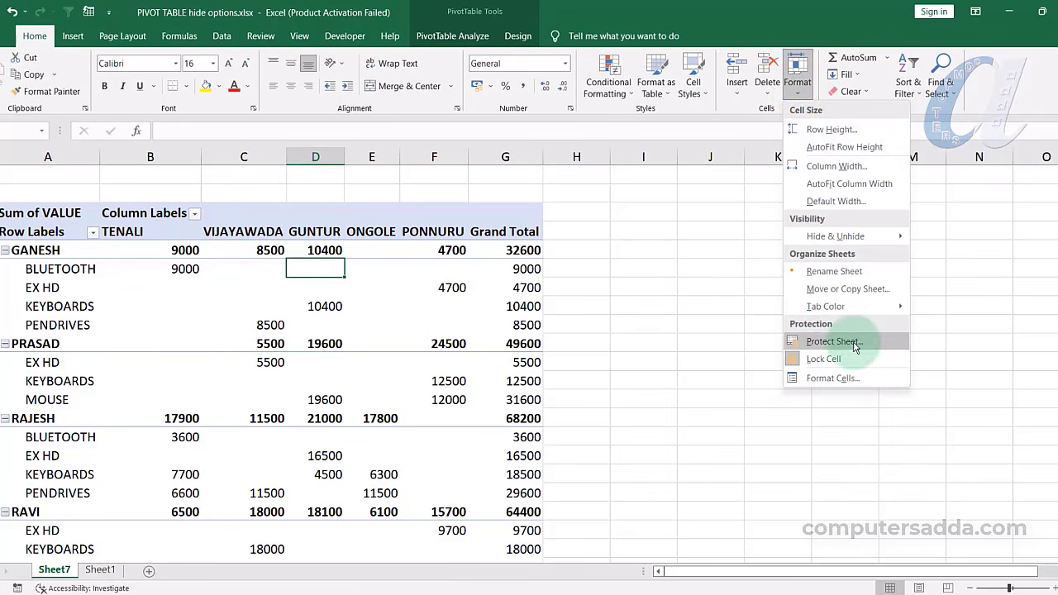
pyautogui.click(626, 313)
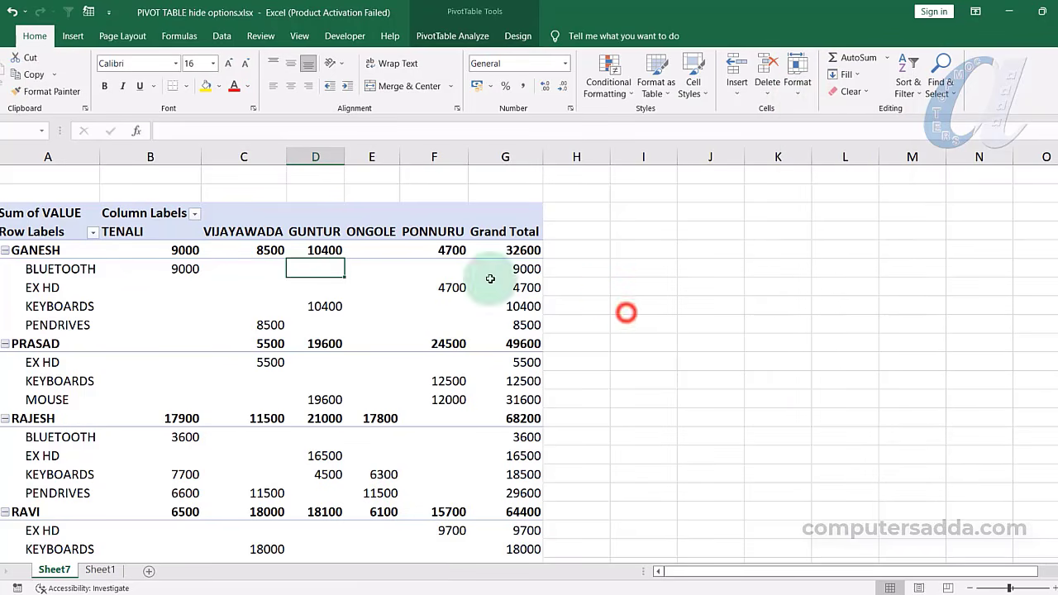
pyautogui.click(258, 43)
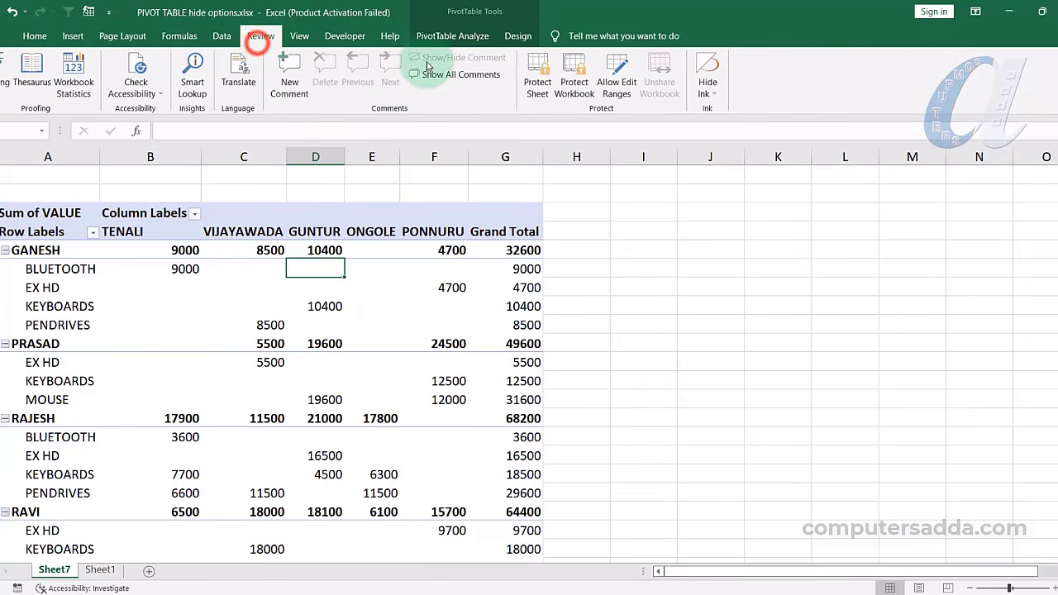
pyautogui.click(537, 67)
pyautogui.click(498, 308)
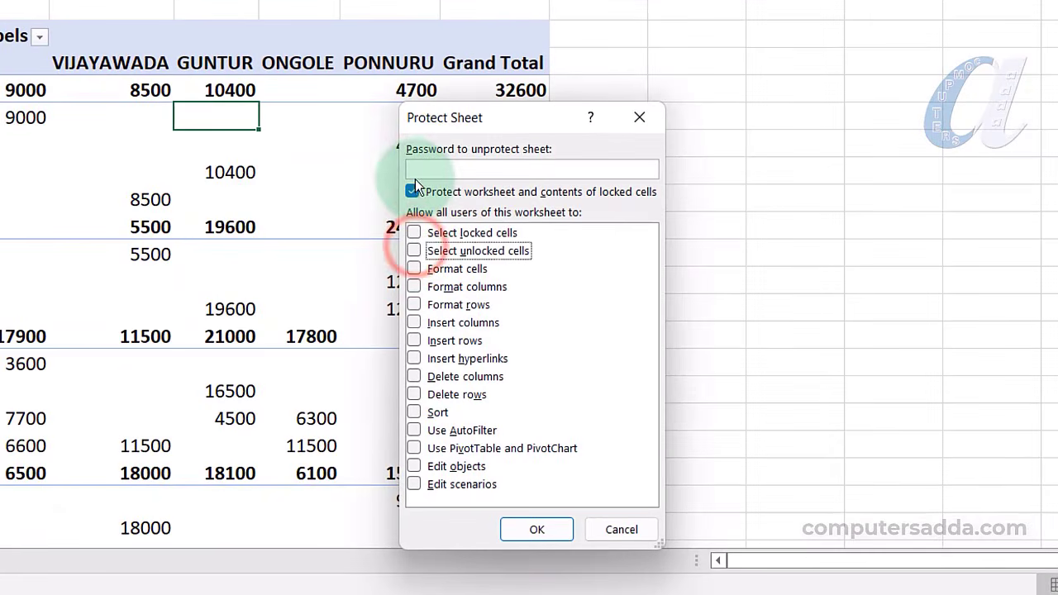
pyautogui.write('12')
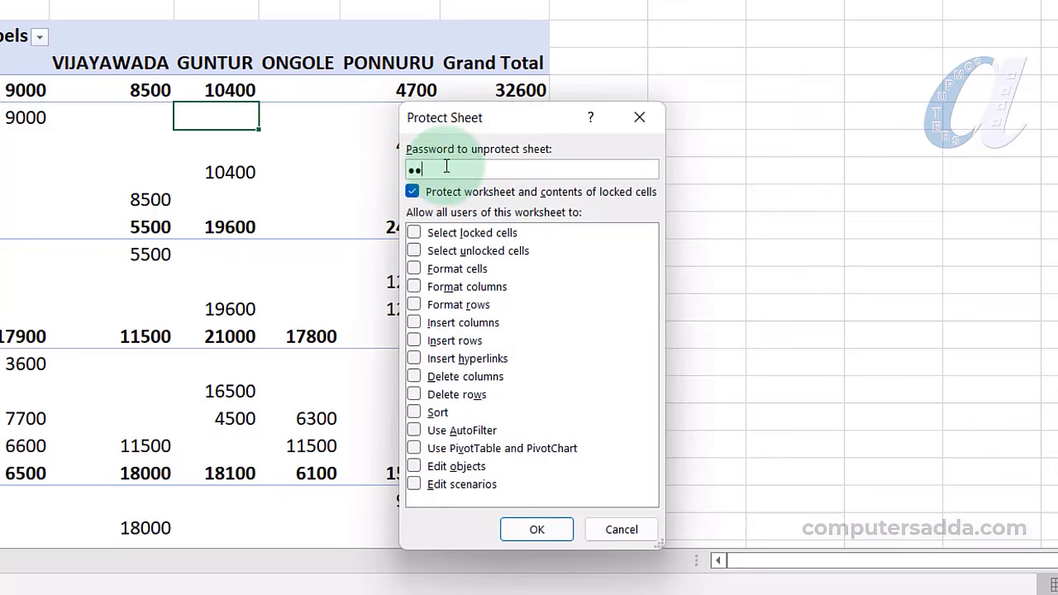
pyautogui.write('3')
pyautogui.click(537, 529)
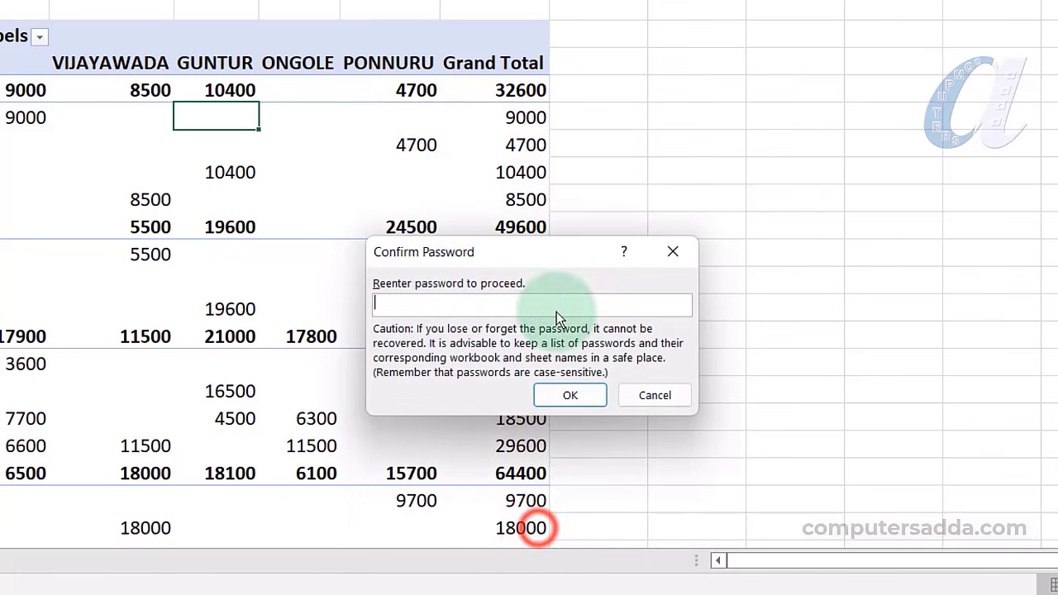
pyautogui.write('123')
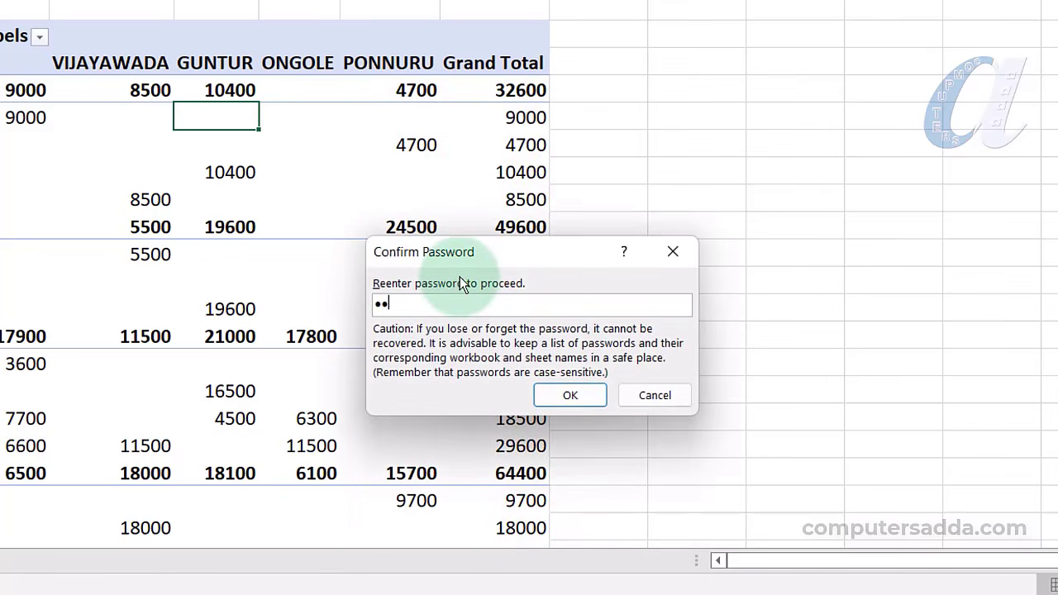
pyautogui.click(574, 398)
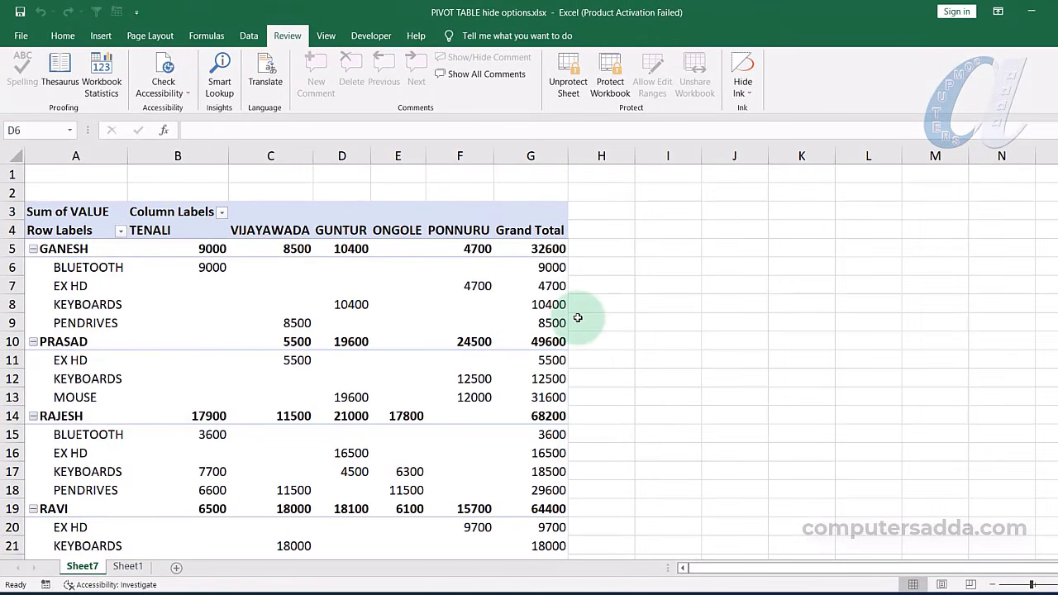
pyautogui.click(54, 248)
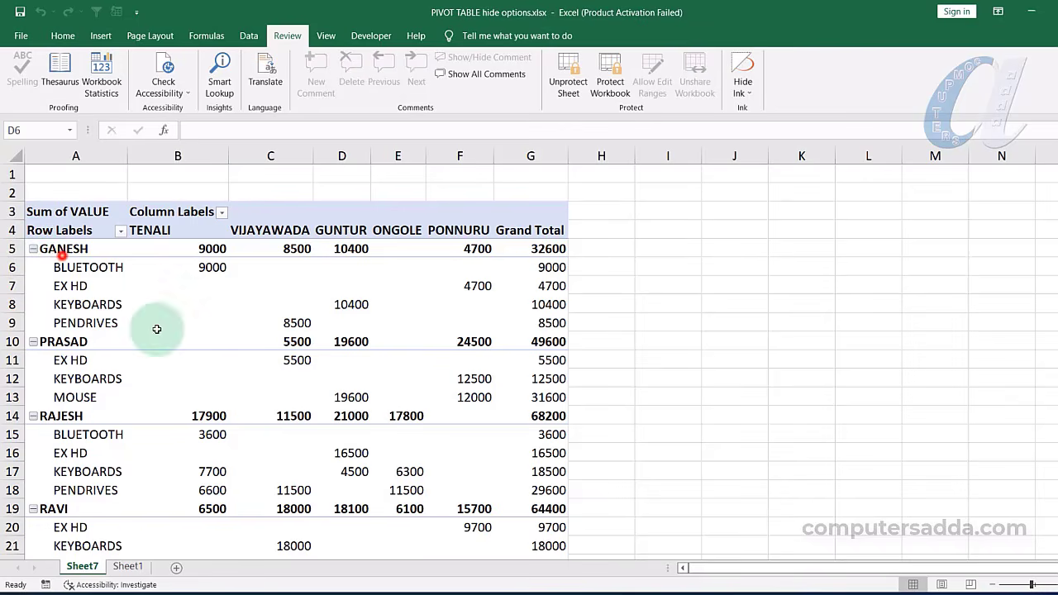
pyautogui.doubleClick(387, 300)
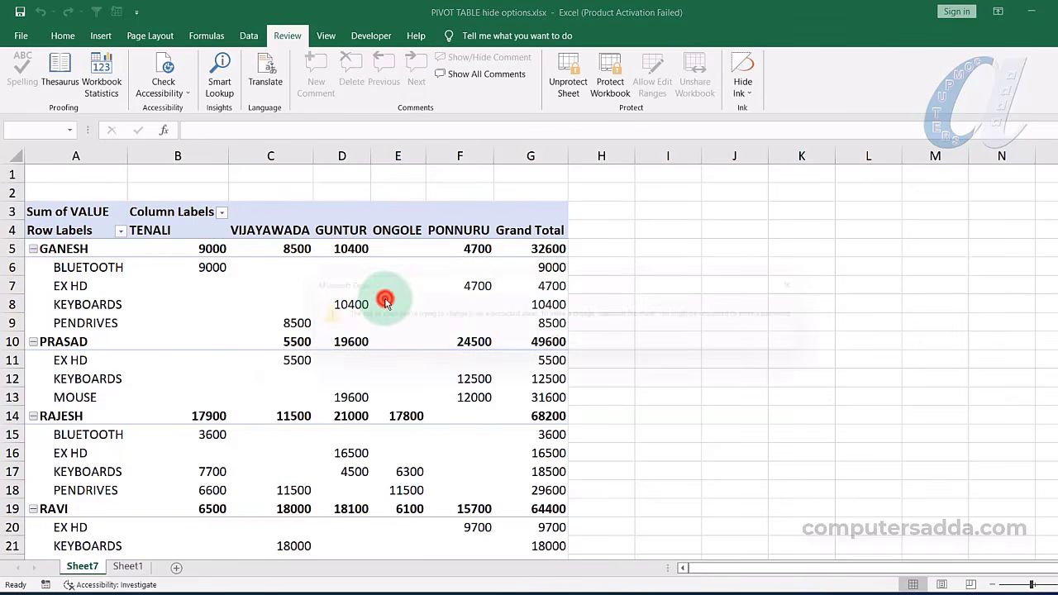
pyautogui.click(562, 343)
pyautogui.rightClick(329, 290)
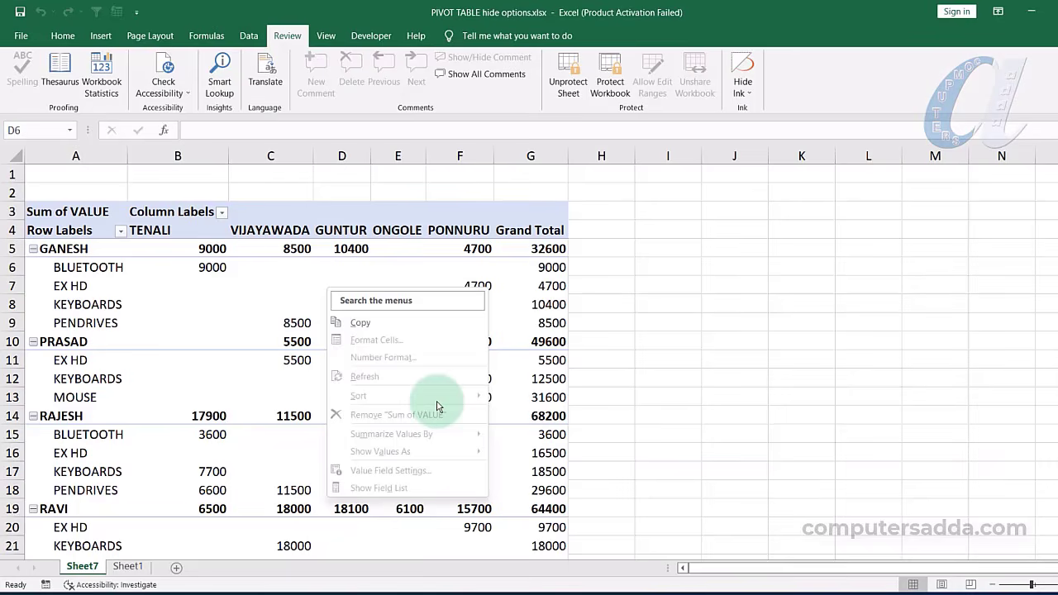
pyautogui.press('Escape')
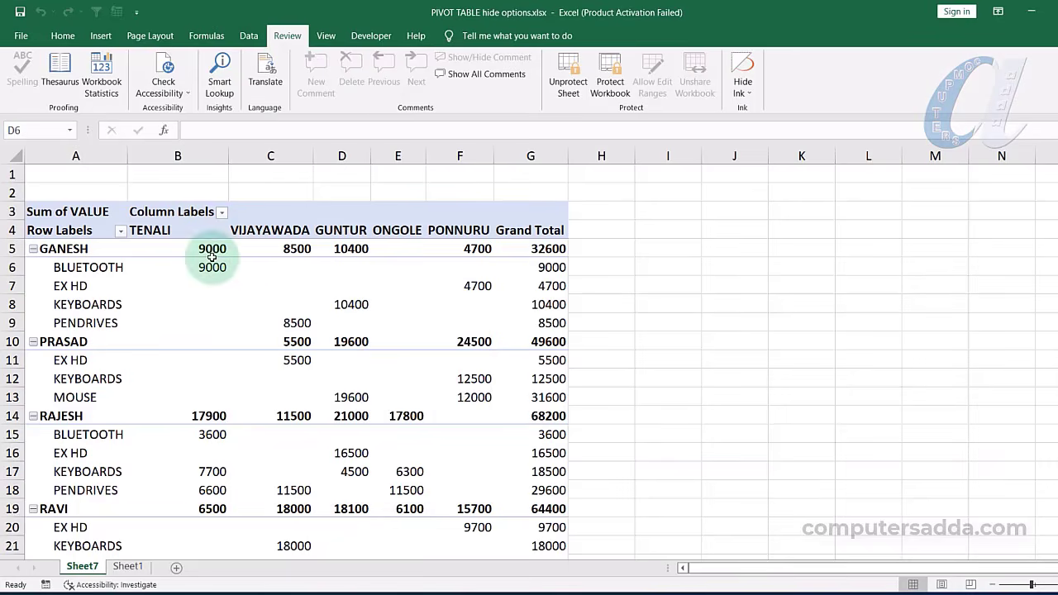
# Unprotect Sheet7 and show the pivot's field list from the 4700 value's shortcut menu
pyautogui.click(567, 76)
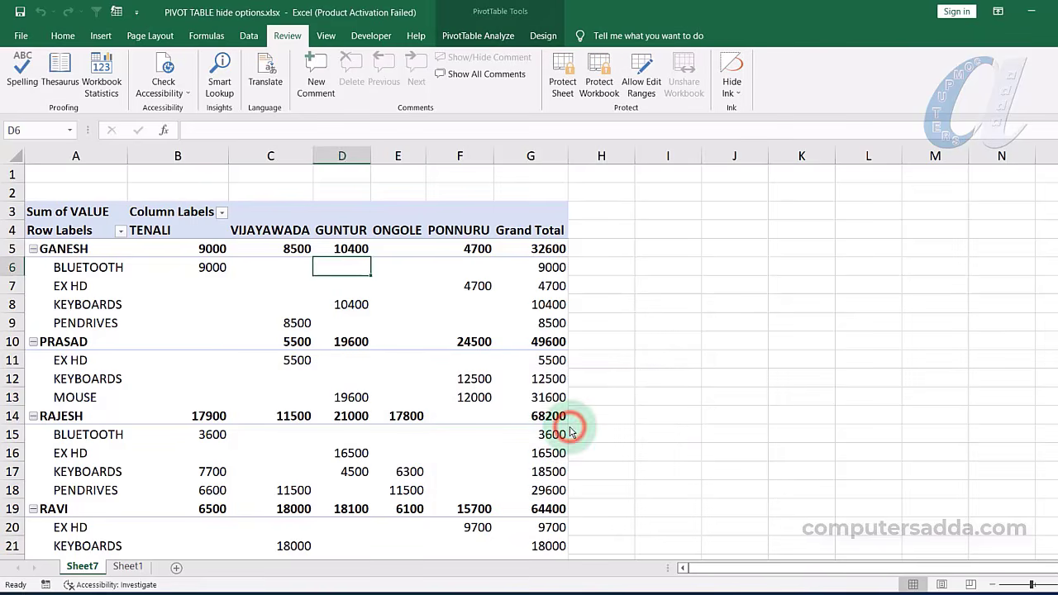
pyautogui.click(255, 355)
pyautogui.click(420, 355)
pyautogui.click(473, 314)
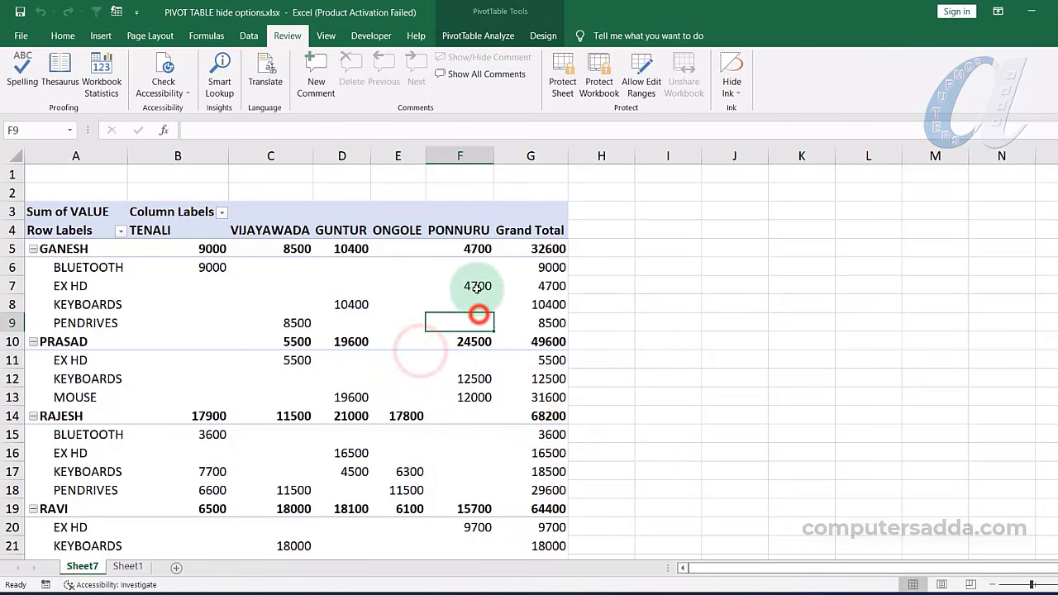
pyautogui.rightClick(478, 287)
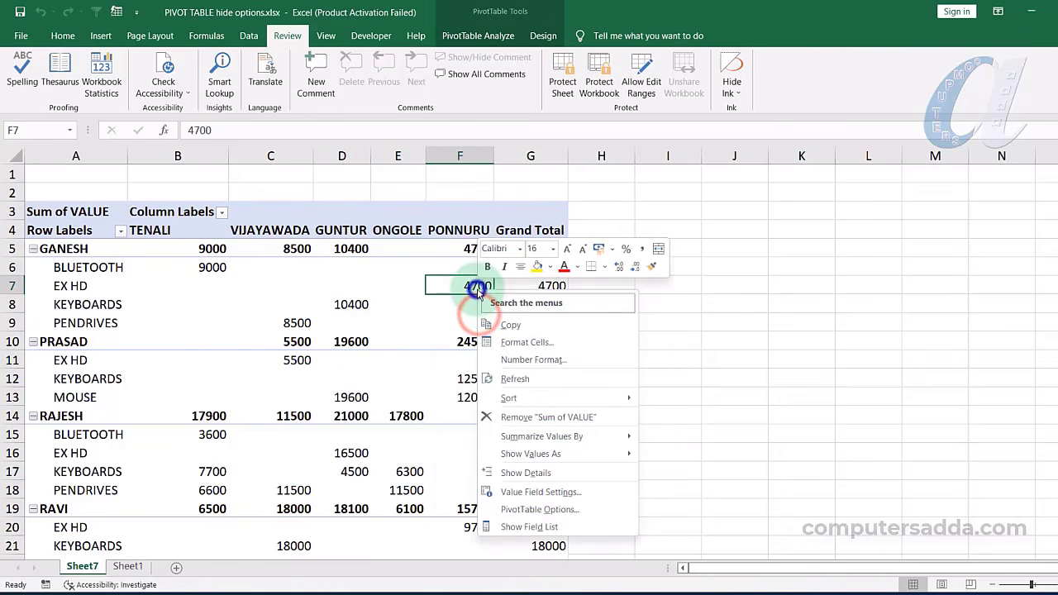
pyautogui.click(519, 529)
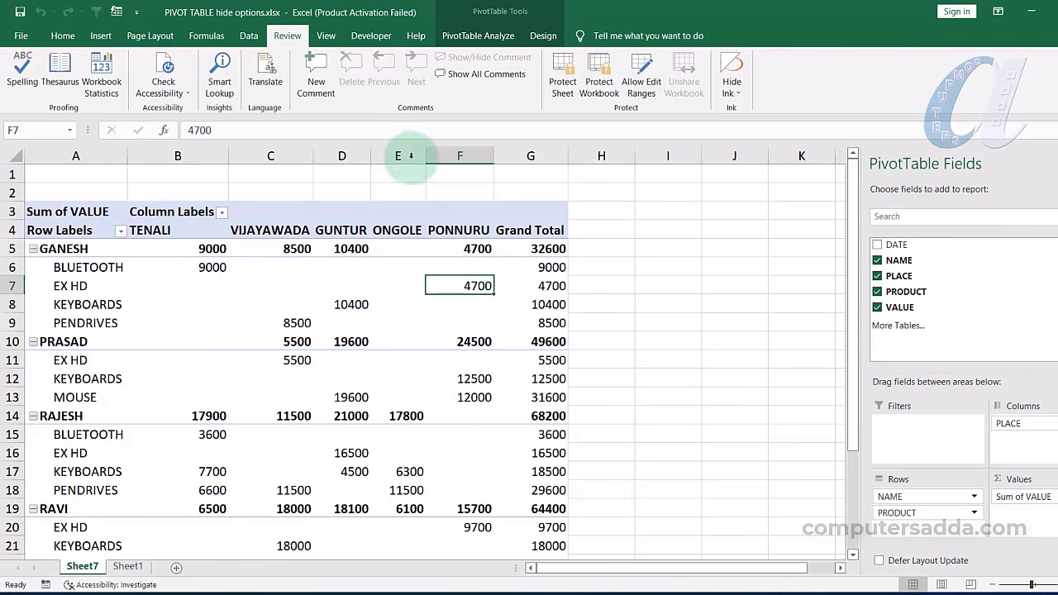
# On PivotTable Analyze, toggle the PivotTable Fields pane off and back on
pyautogui.click(475, 37)
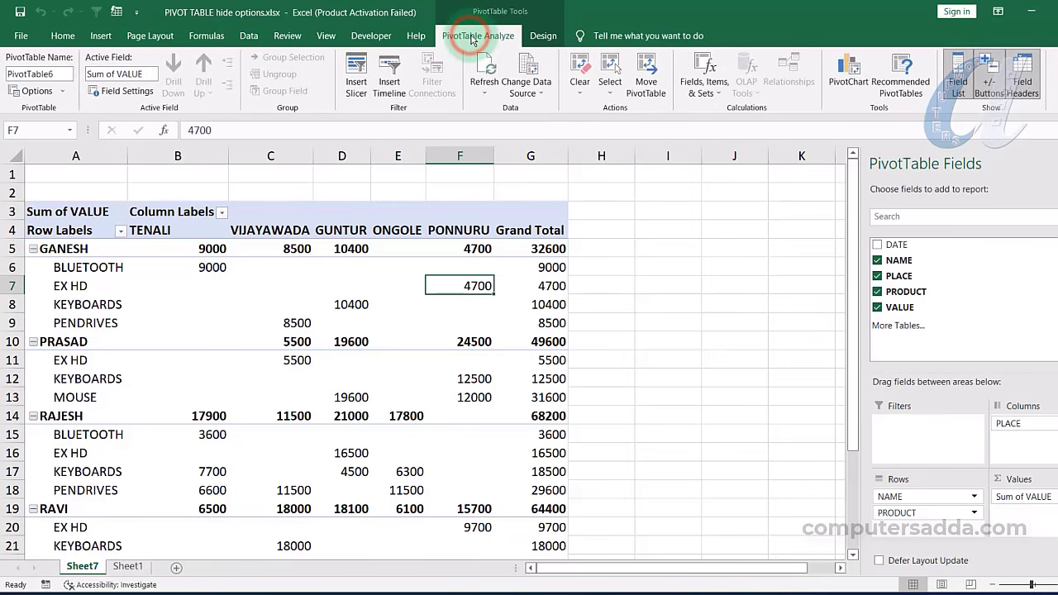
pyautogui.click(543, 36)
pyautogui.click(471, 38)
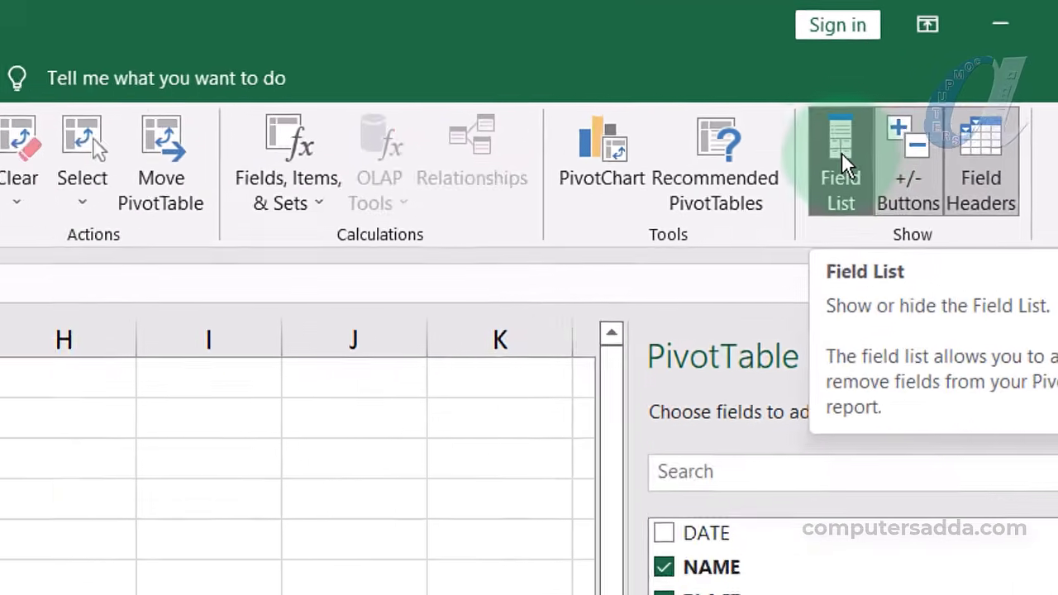
pyautogui.click(786, 211)
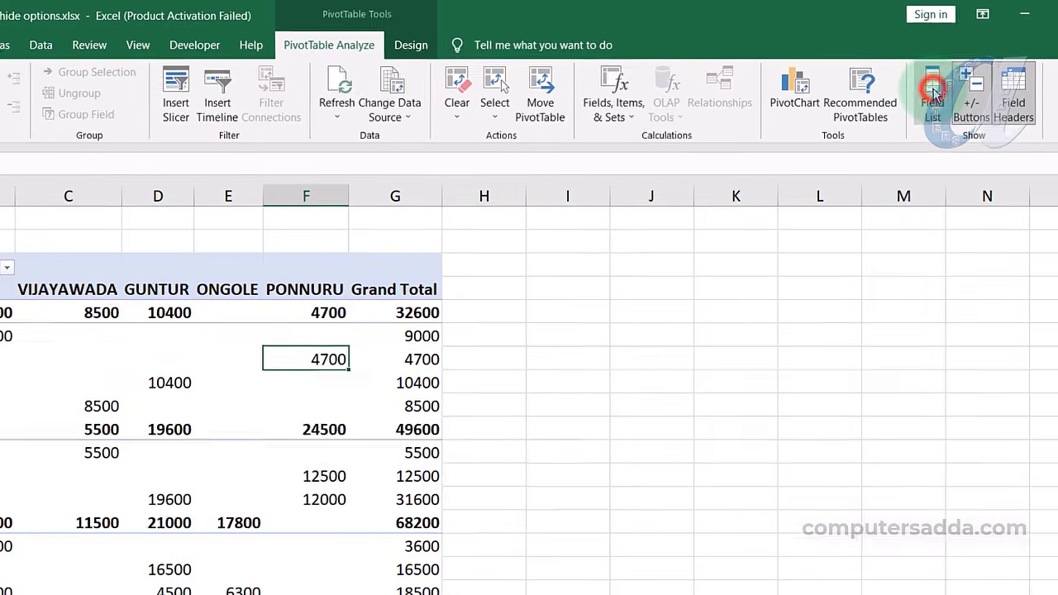
pyautogui.click(785, 211)
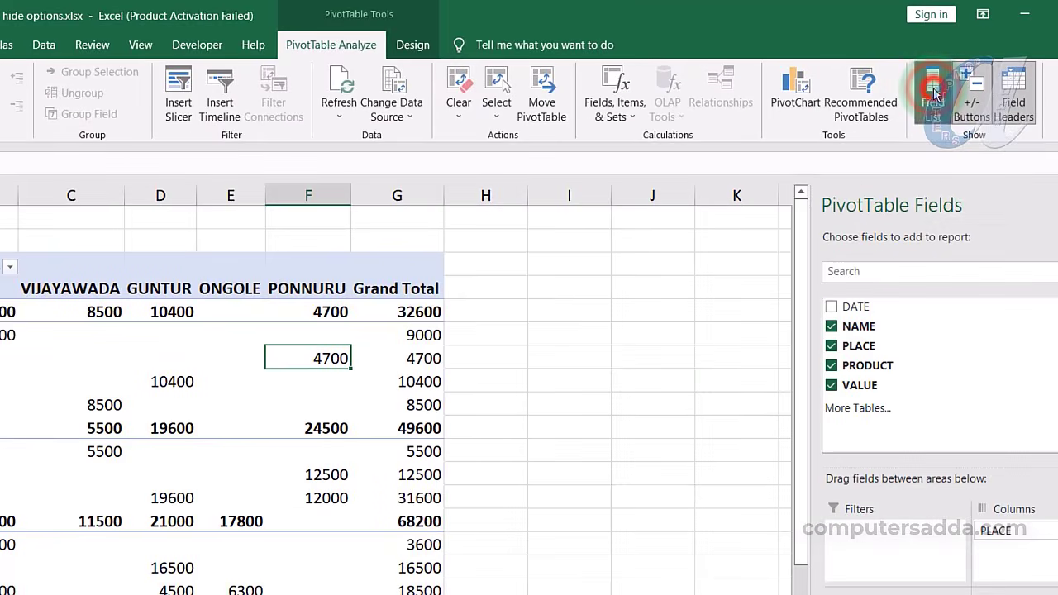
# Toggle the Row/Column Labels field headers off, on and off, then test deleting a header
pyautogui.click(1017, 103)
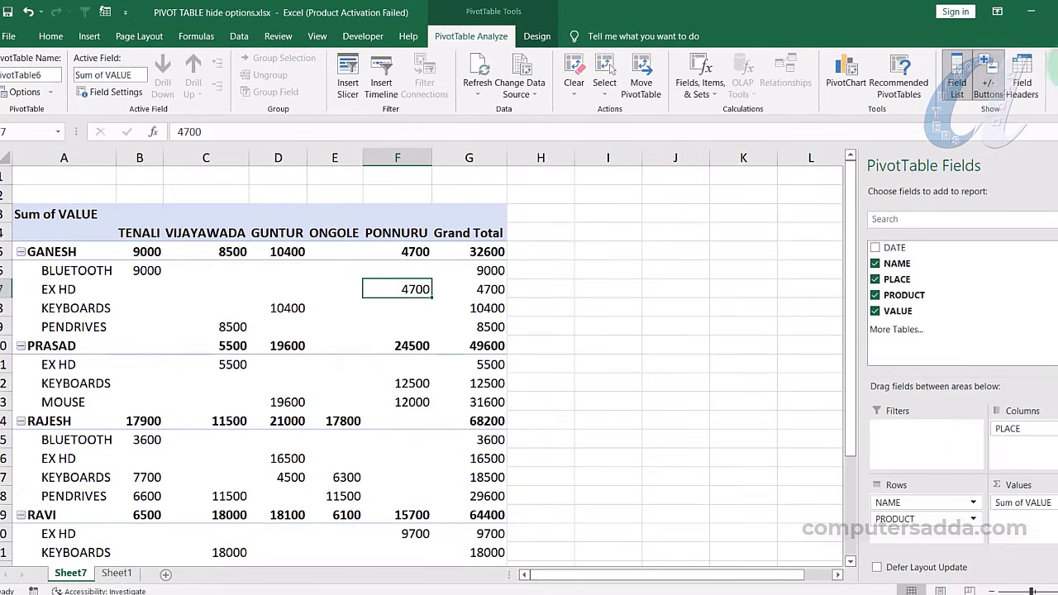
pyautogui.click(1018, 76)
pyautogui.click(1019, 76)
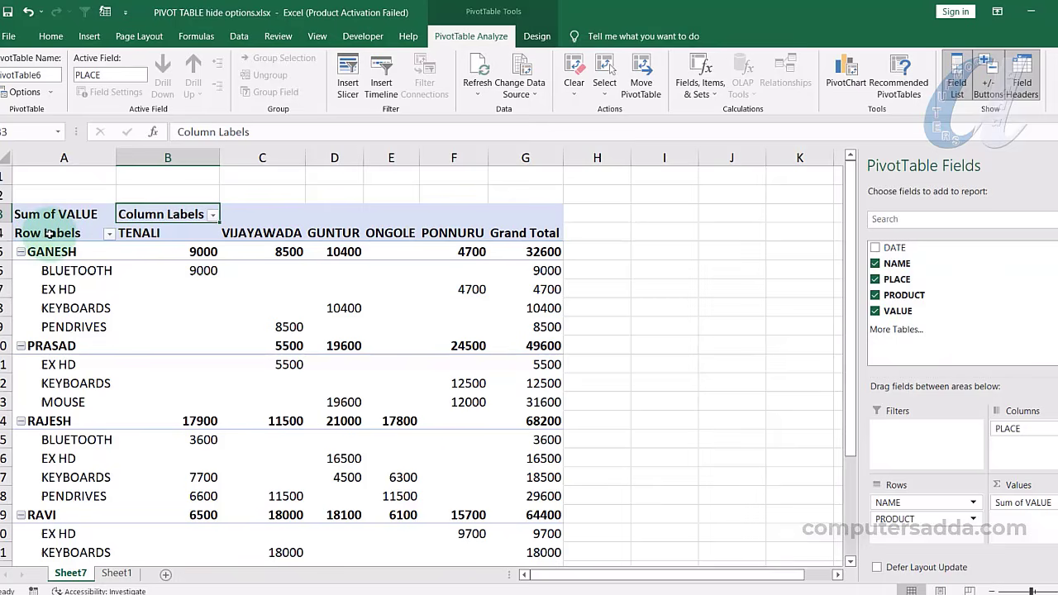
pyautogui.click(38, 239)
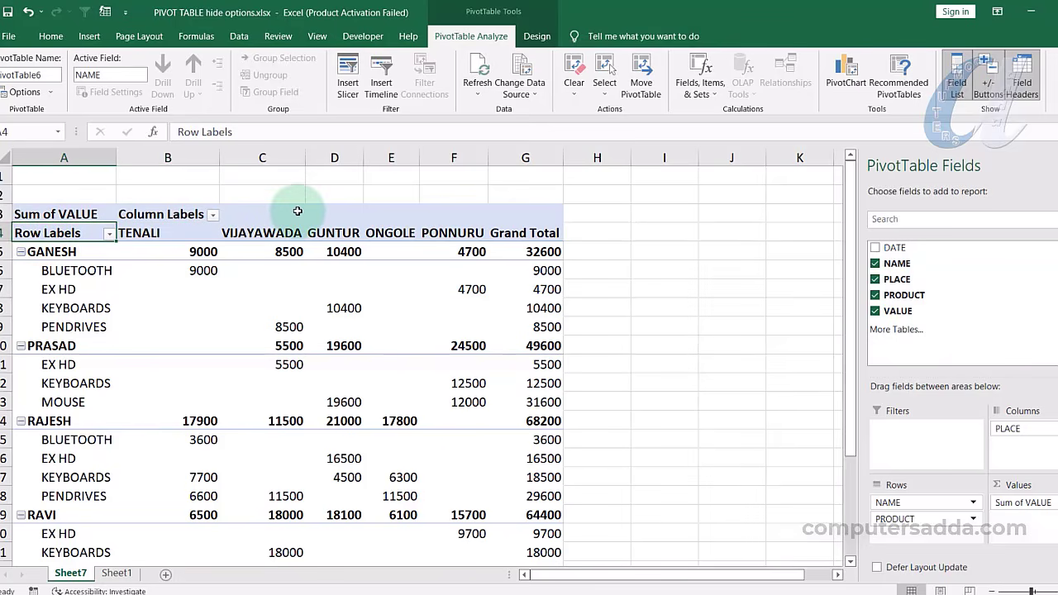
pyautogui.press('Delete')
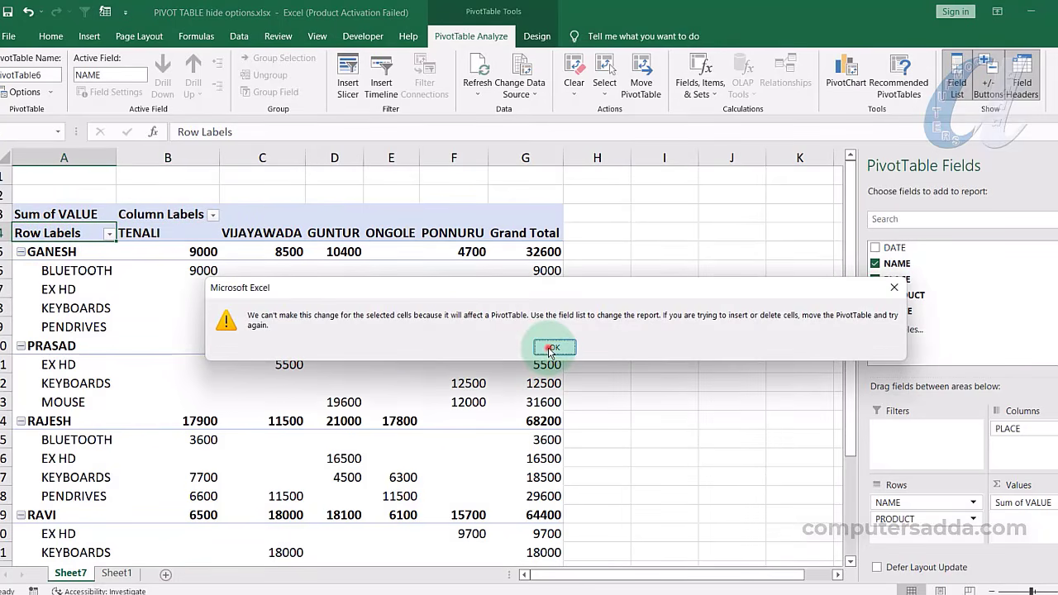
pyautogui.click(550, 348)
pyautogui.click(168, 207)
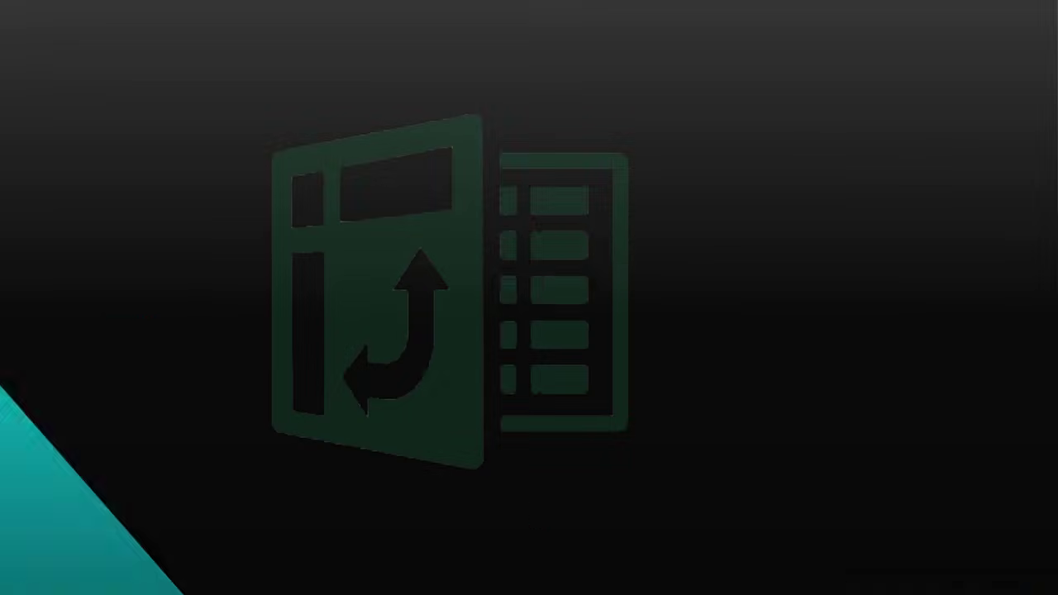
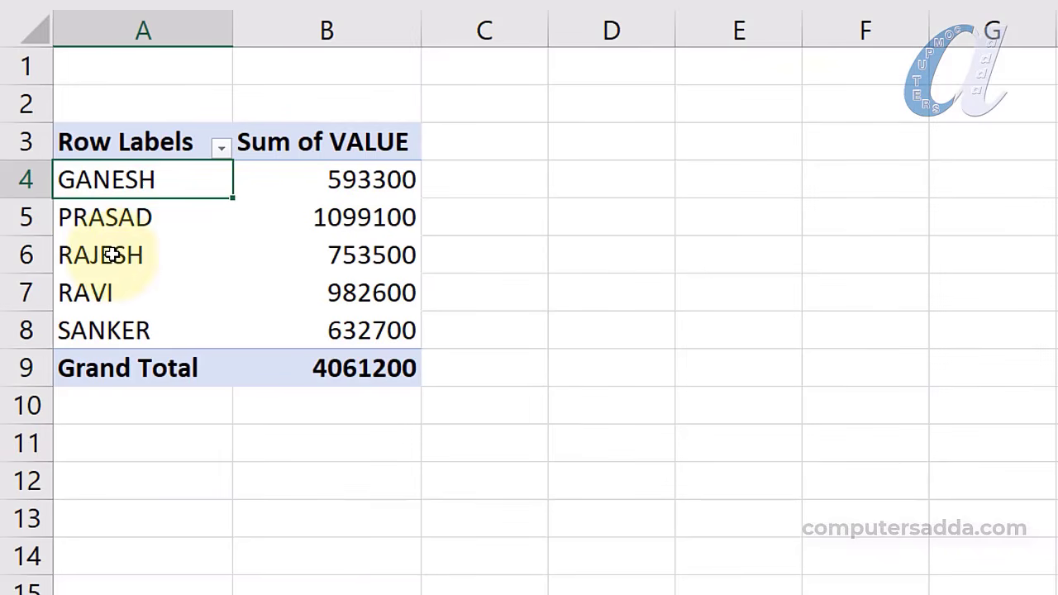
# Compare the pivot's names and values with the PRODUCT column, then make PRODUCT the report filter
pyautogui.moveTo(111, 182); pyautogui.dragTo(109, 295)
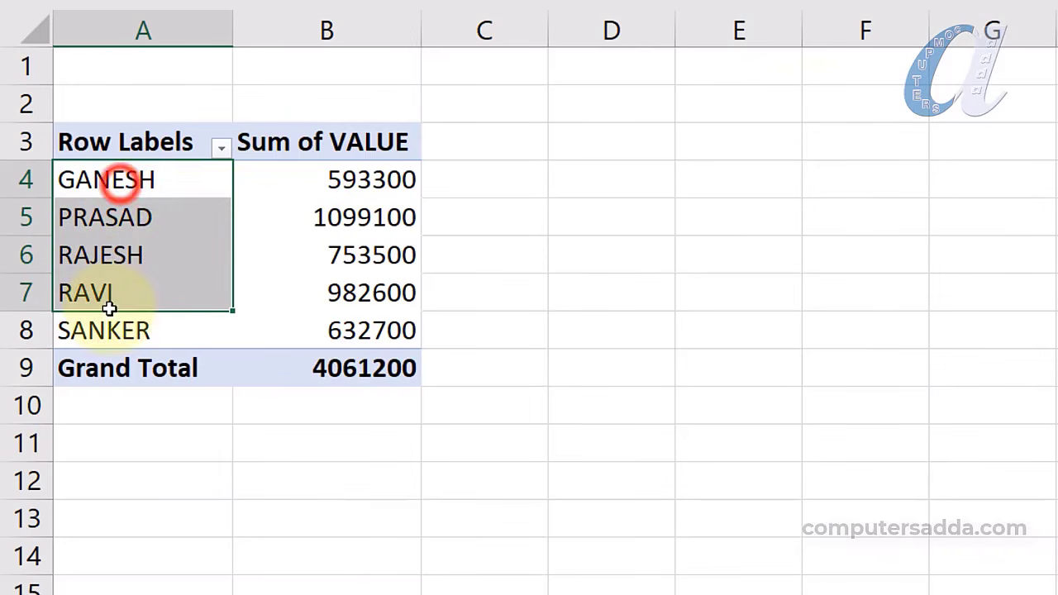
pyautogui.moveTo(344, 182); pyautogui.dragTo(329, 334)
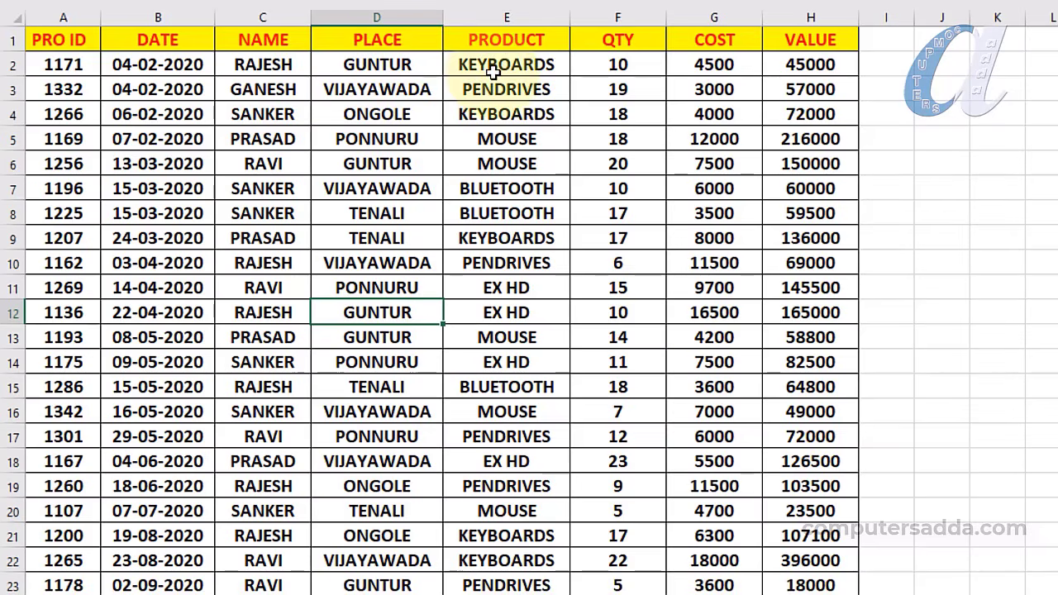
pyautogui.click(491, 67)
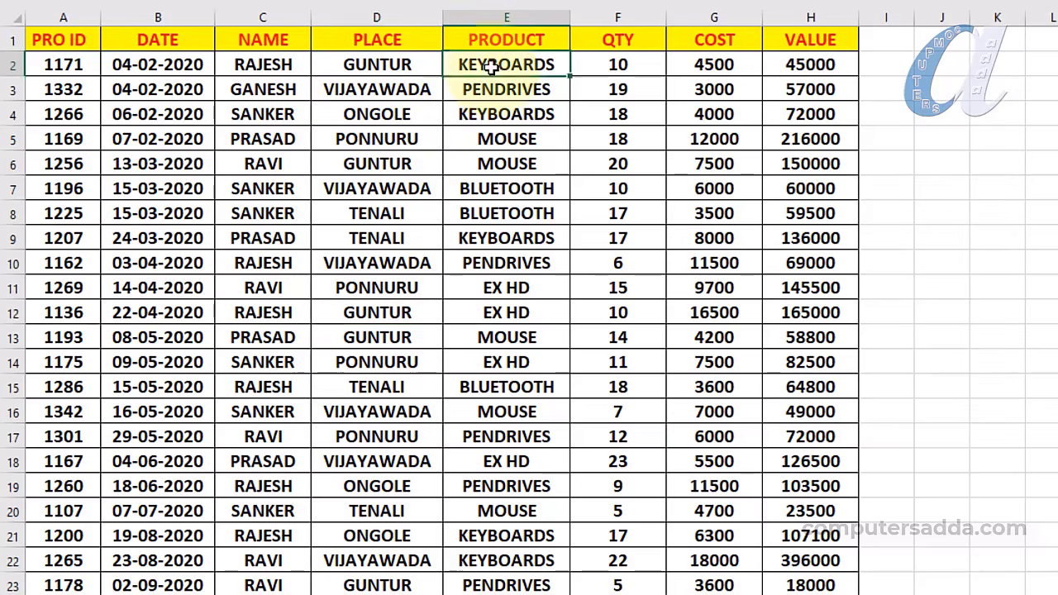
pyautogui.moveTo(491, 67); pyautogui.dragTo(426, 588)
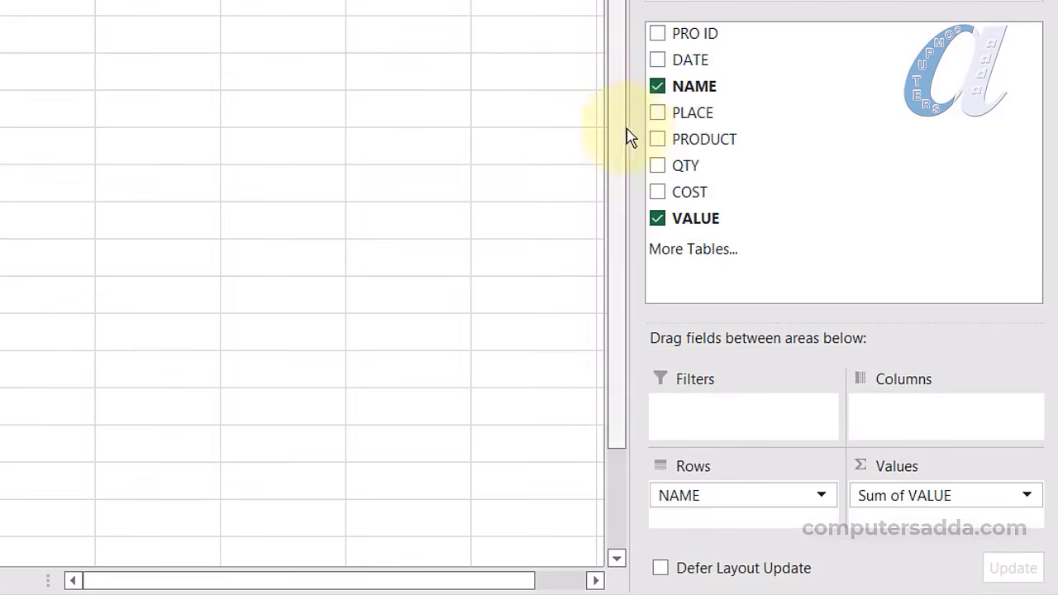
pyautogui.moveTo(659, 142); pyautogui.dragTo(695, 426)
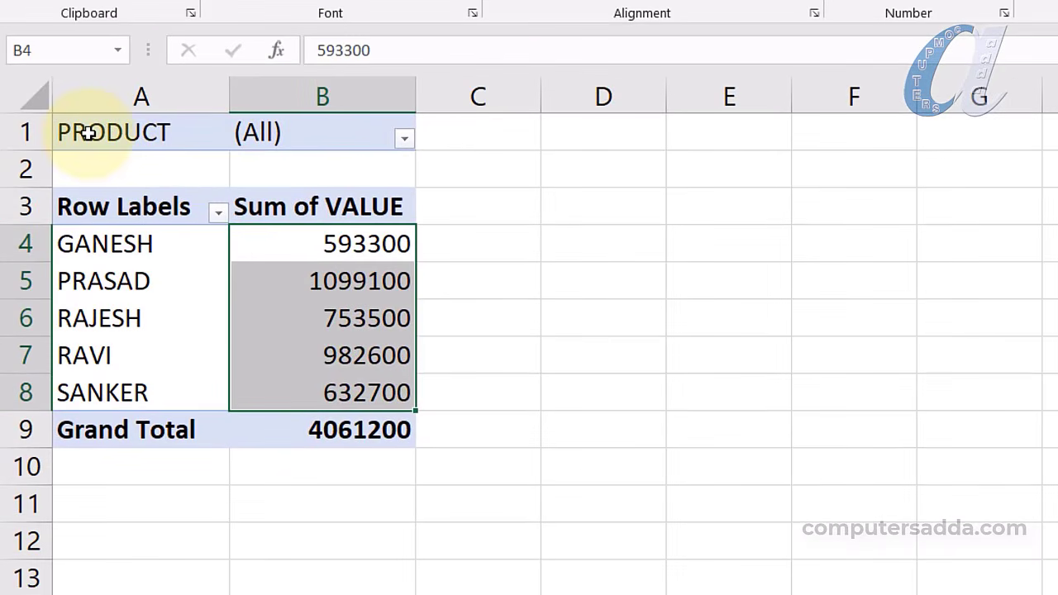
# Filter the pivot's PRODUCT report filter to KEYBOARDS
pyautogui.click(404, 141)
pyautogui.click(174, 259)
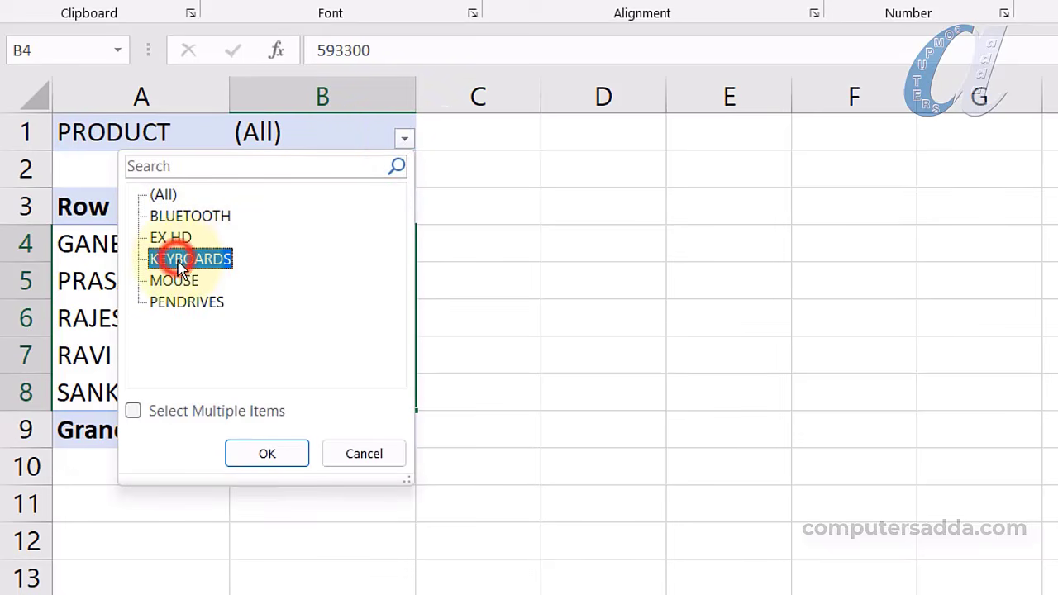
pyautogui.click(243, 451)
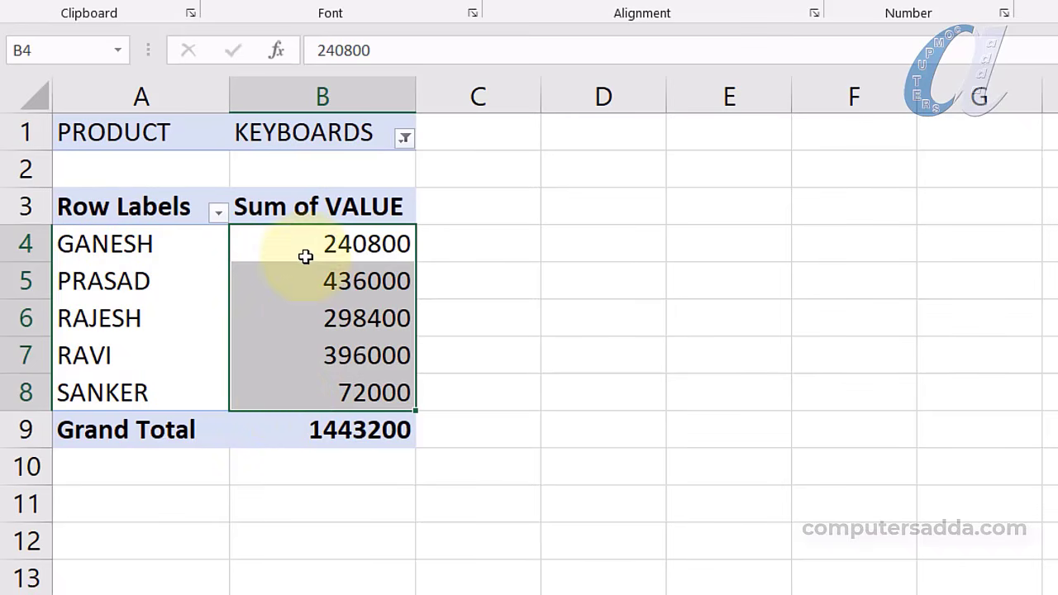
# Switch the PRODUCT filter to PENDRIVES and review its values in column B
pyautogui.click(405, 139)
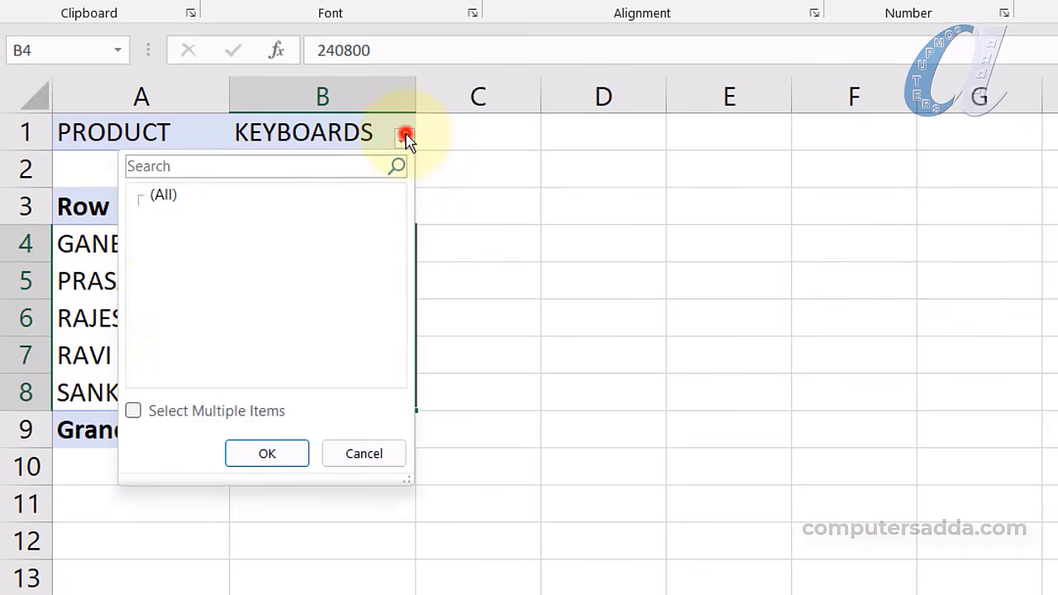
pyautogui.click(166, 302)
pyautogui.click(267, 454)
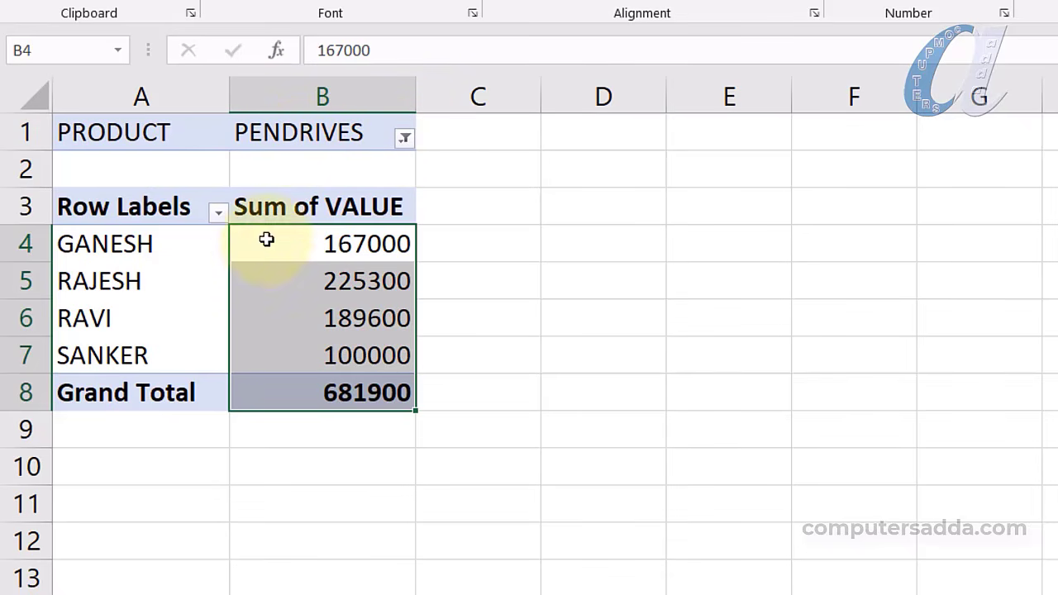
pyautogui.moveTo(266, 240); pyautogui.dragTo(264, 372)
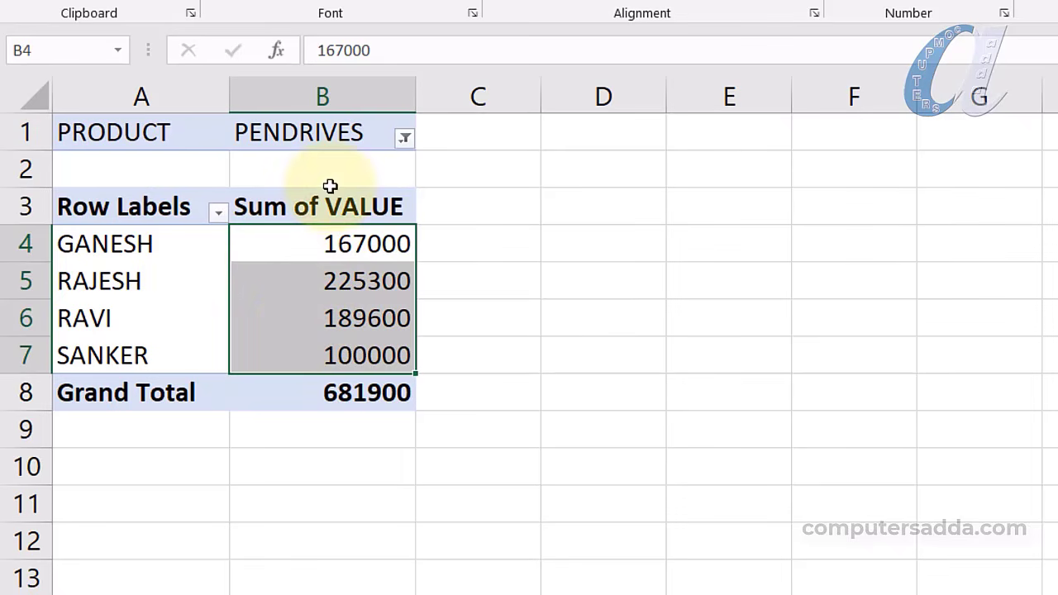
pyautogui.click(405, 141)
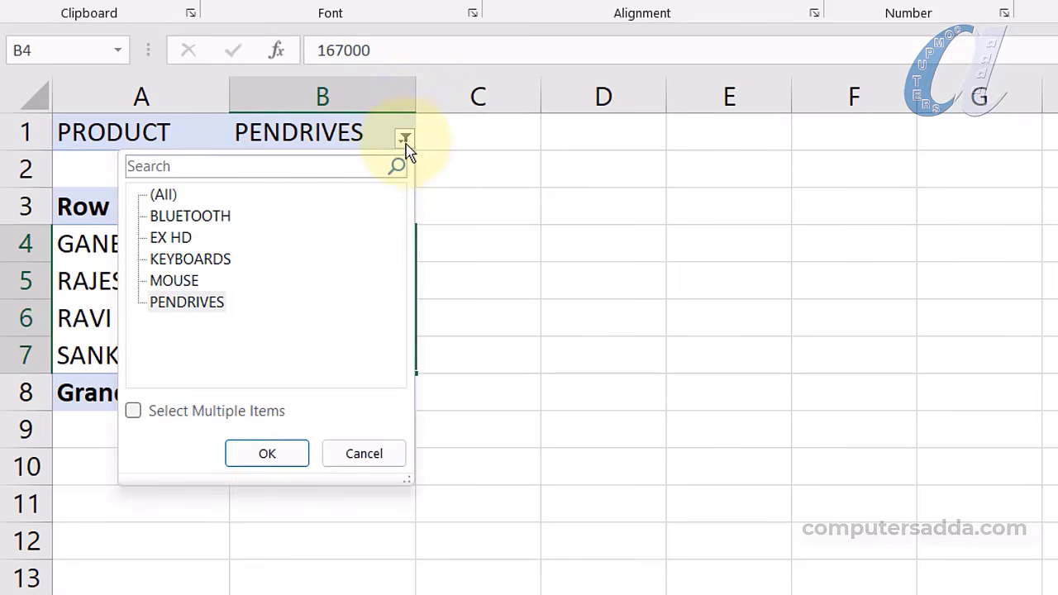
pyautogui.click(405, 142)
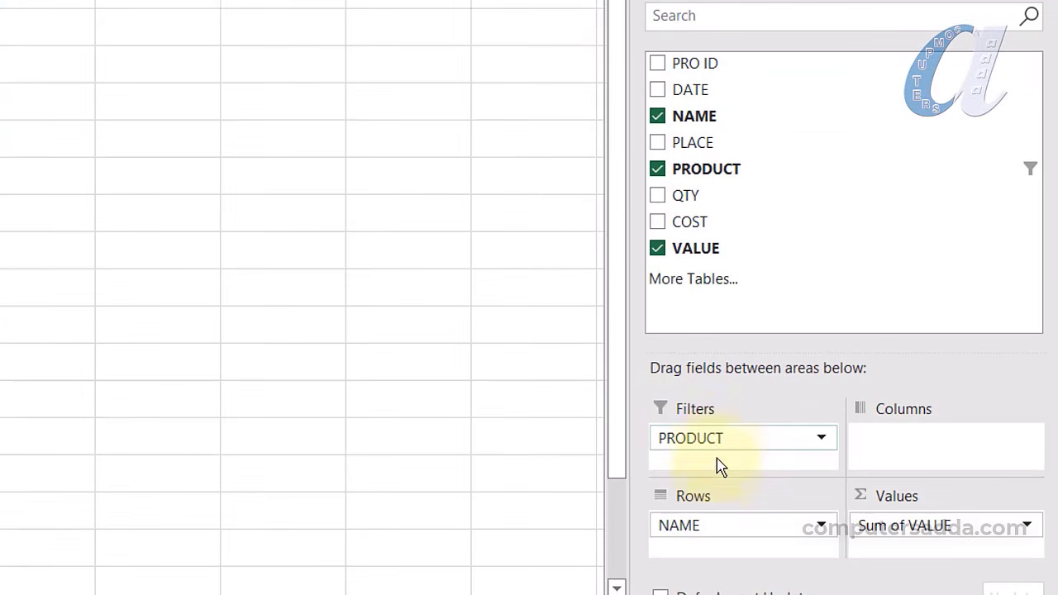
# Remove PRODUCT from Filters and add it as a slicer placed beside the pivot
pyautogui.moveTo(721, 441); pyautogui.dragTo(781, 206)
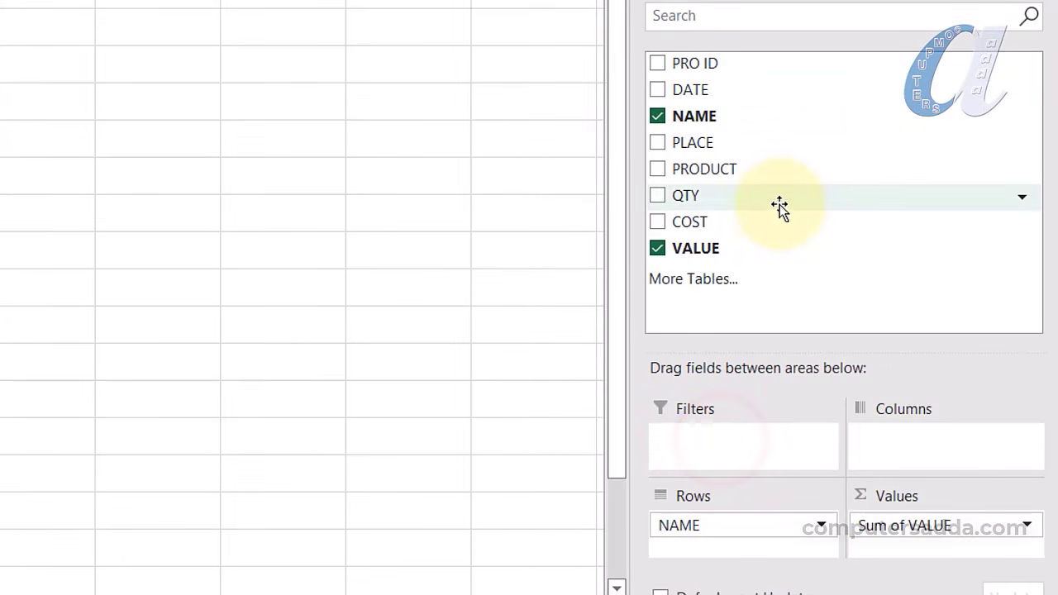
pyautogui.rightClick(699, 169)
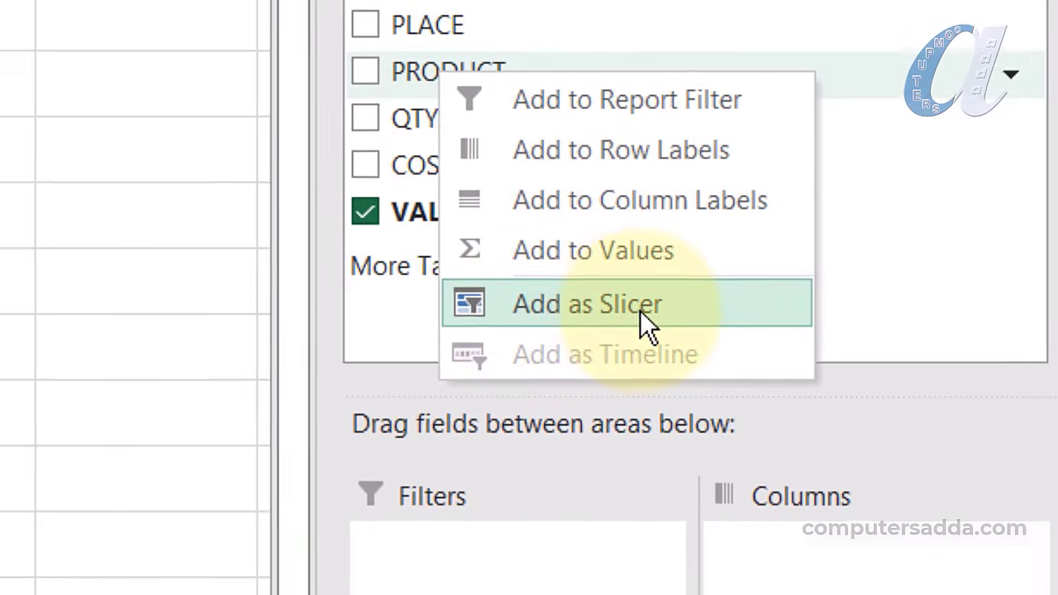
pyautogui.click(624, 313)
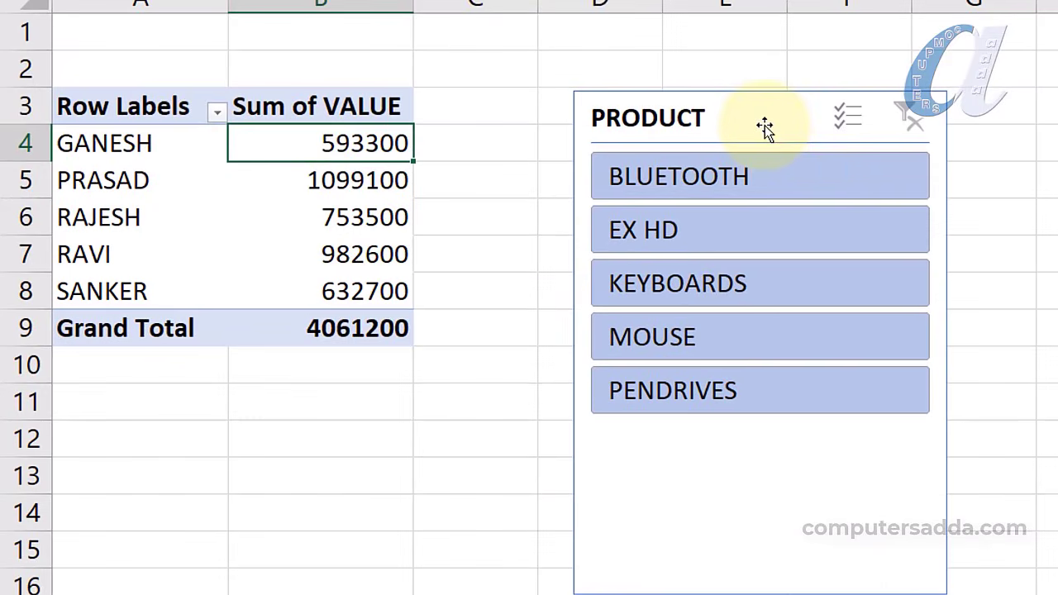
pyautogui.moveTo(764, 128); pyautogui.dragTo(678, 88)
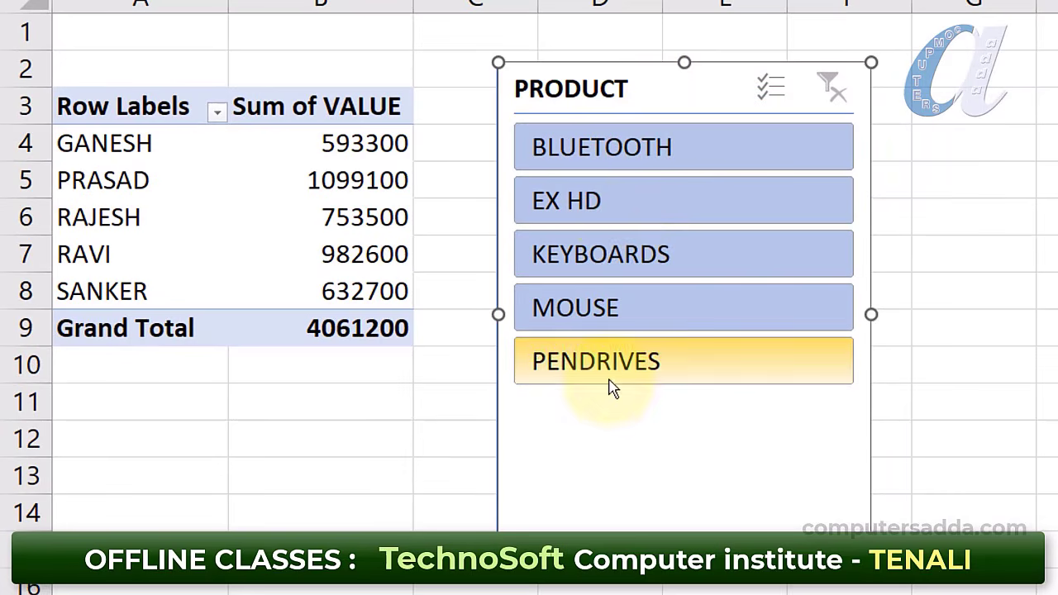
# Slice by EX HD, MOUSE, PENDRIVES, then EX HD plus BLUETOOTH, and clear the slicer filter
pyautogui.click(588, 207)
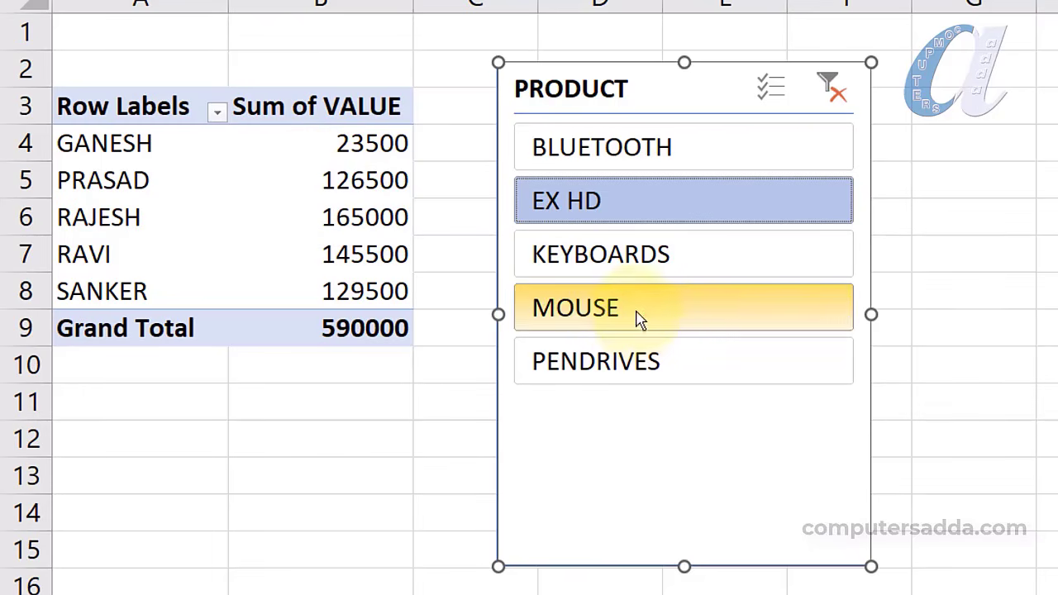
pyautogui.click(612, 306)
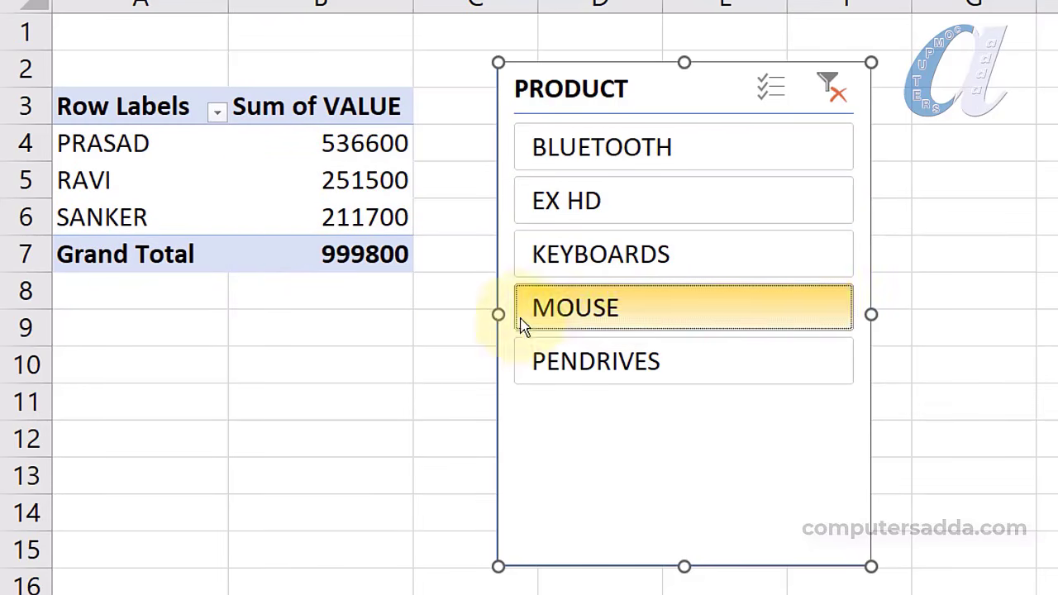
pyautogui.click(543, 360)
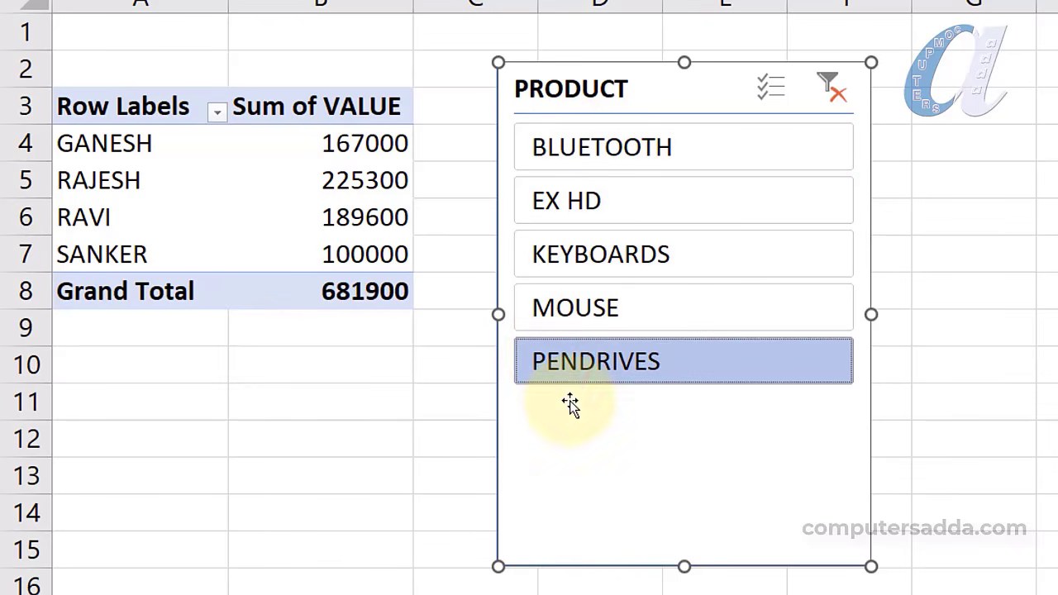
pyautogui.keyDown('ctrl'); pyautogui.click(582, 202); pyautogui.keyUp('ctrl')
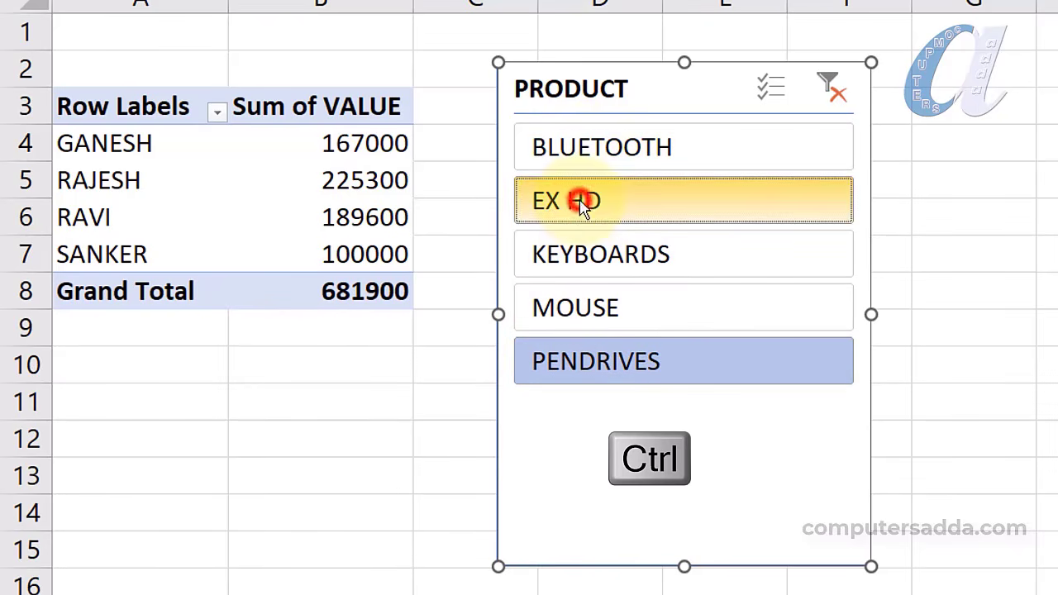
pyautogui.keyDown('ctrl'); pyautogui.click(603, 142); pyautogui.keyUp('ctrl')
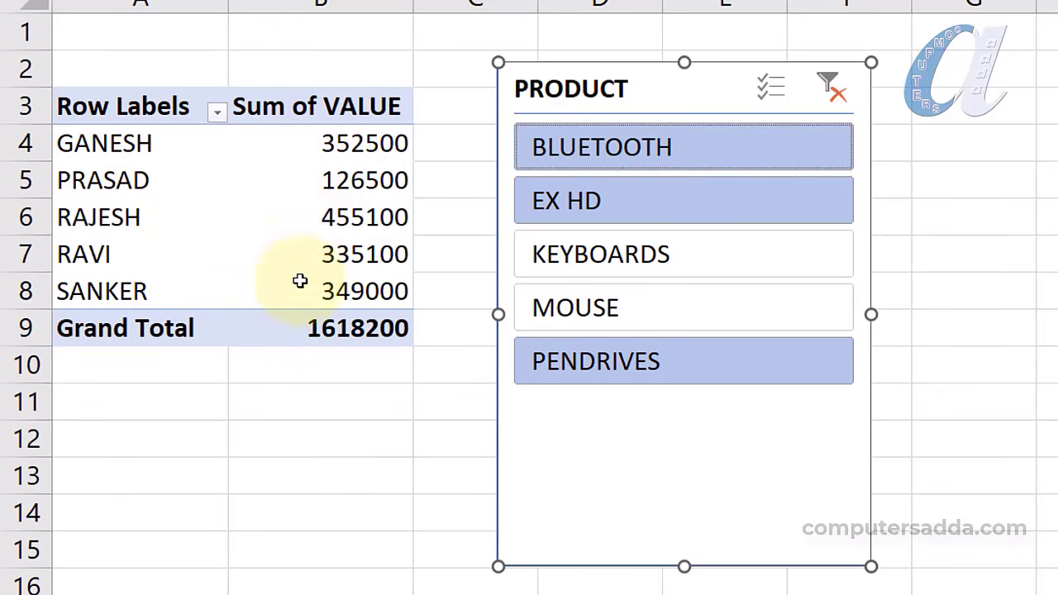
pyautogui.click(830, 87)
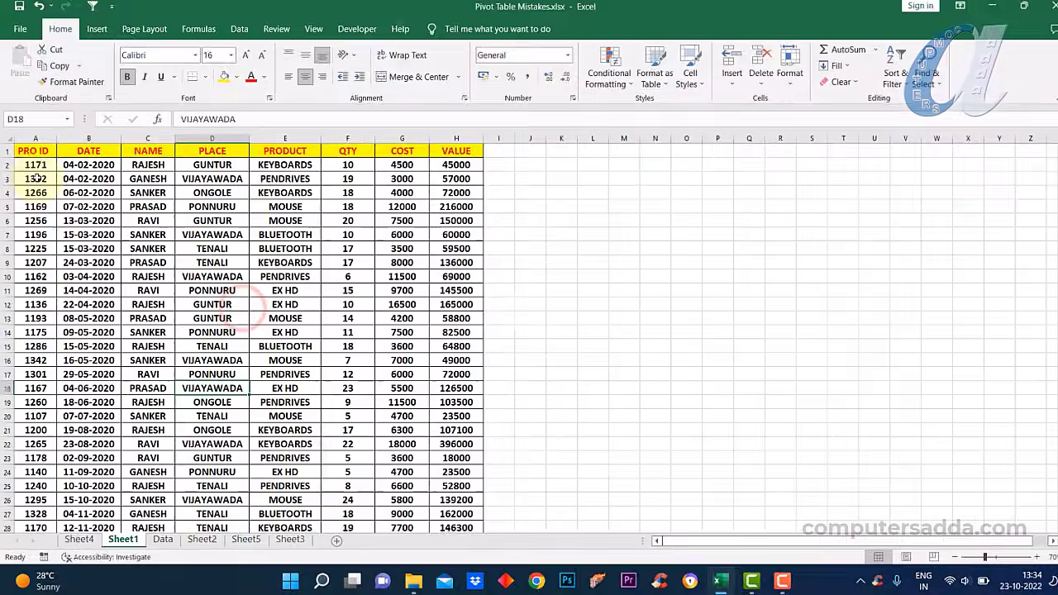
# Paste the copied data rows into Sheet1 starting at cell A39, below the existing data
pyautogui.moveTo(38, 164); pyautogui.dragTo(472, 514)
pyautogui.click(80, 539)
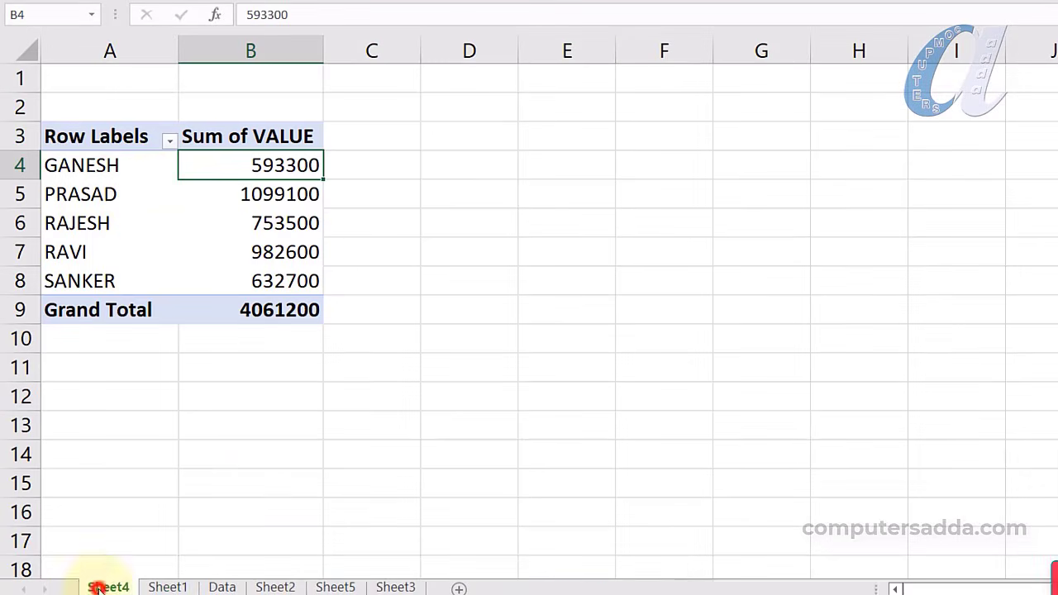
pyautogui.click(165, 587)
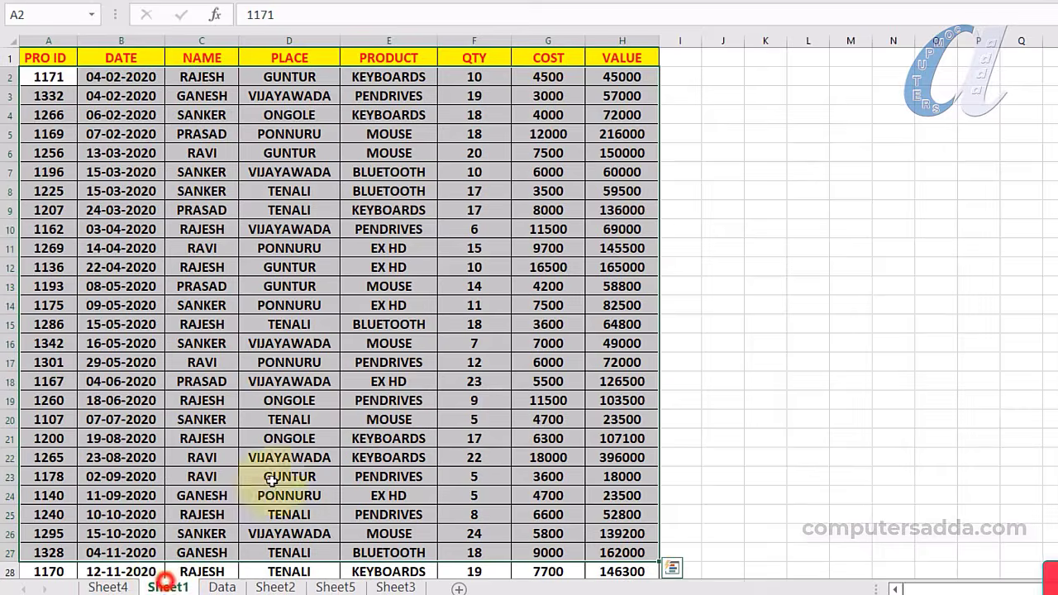
pyautogui.click(106, 587)
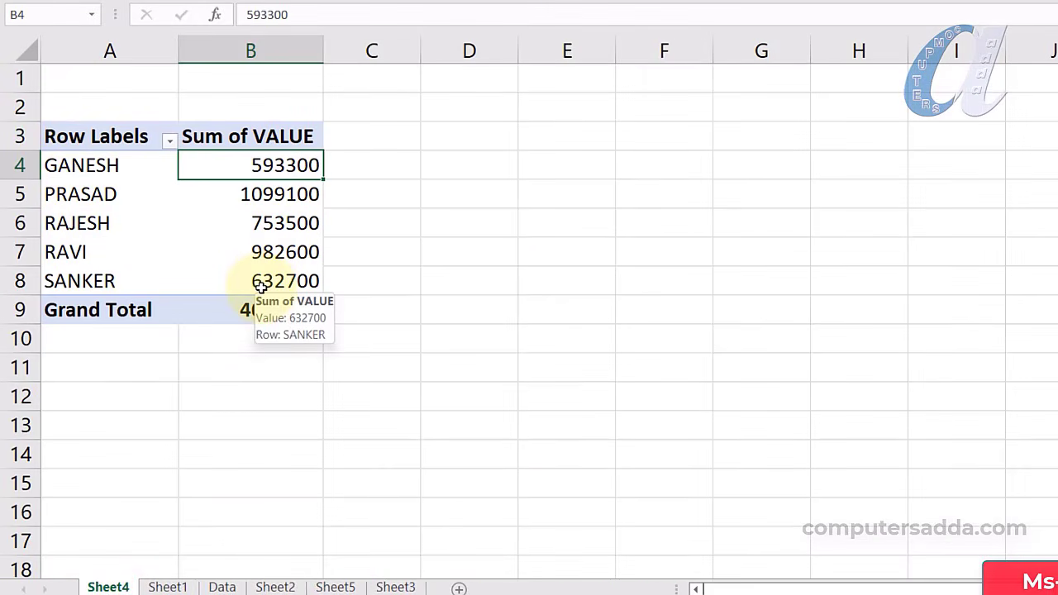
pyautogui.click(168, 587)
pyautogui.scroll(-6, 236, 283)
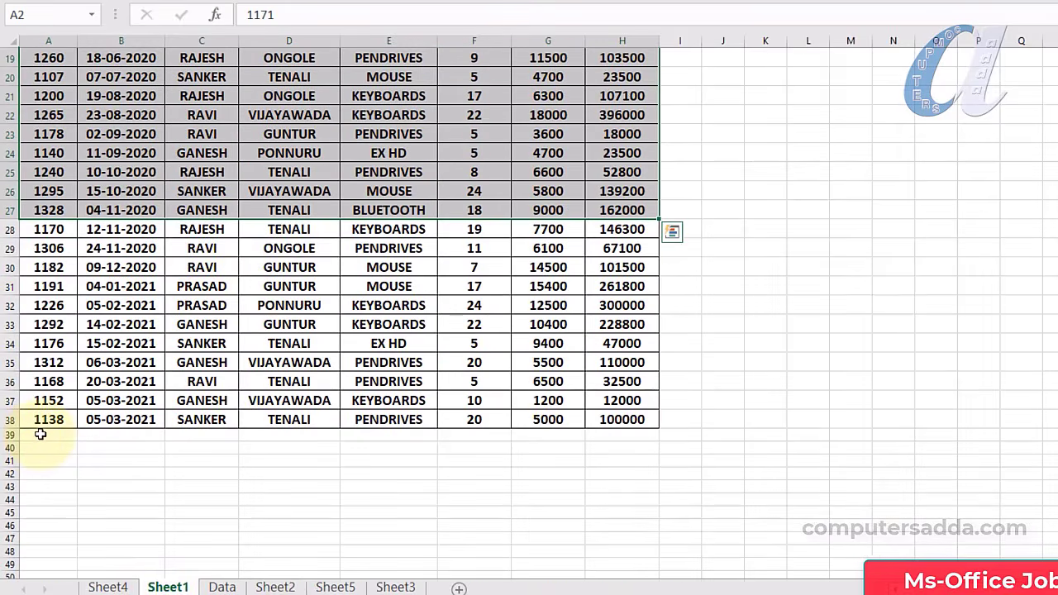
pyautogui.click(40, 434)
pyautogui.hotkey('ctrl', 'v')
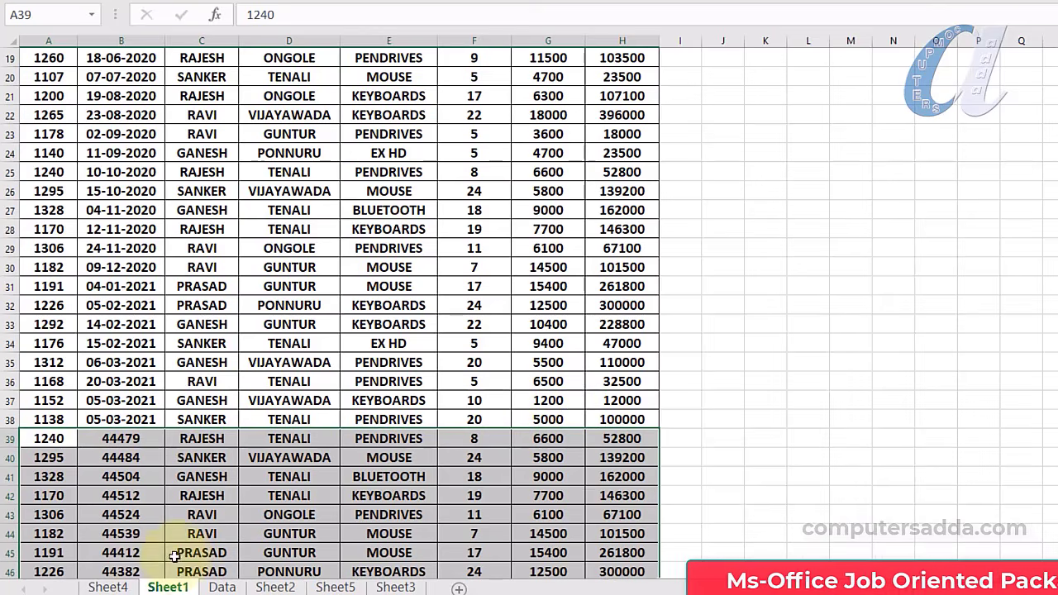
# Refresh the Sheet4 pivot table to pick up the new rows
pyautogui.click(115, 587)
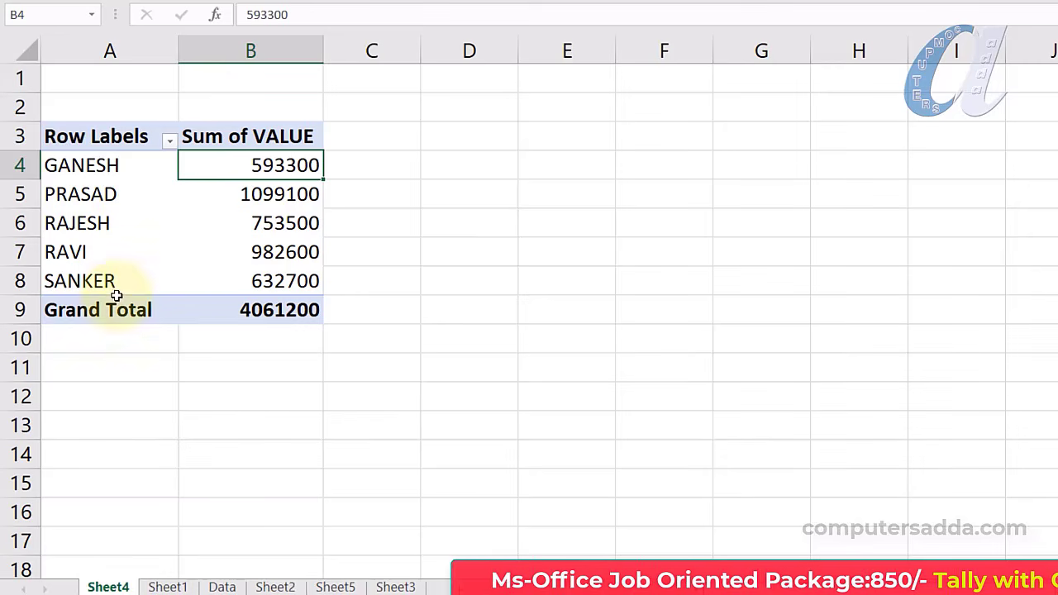
pyautogui.rightClick(279, 196)
pyautogui.click(226, 194)
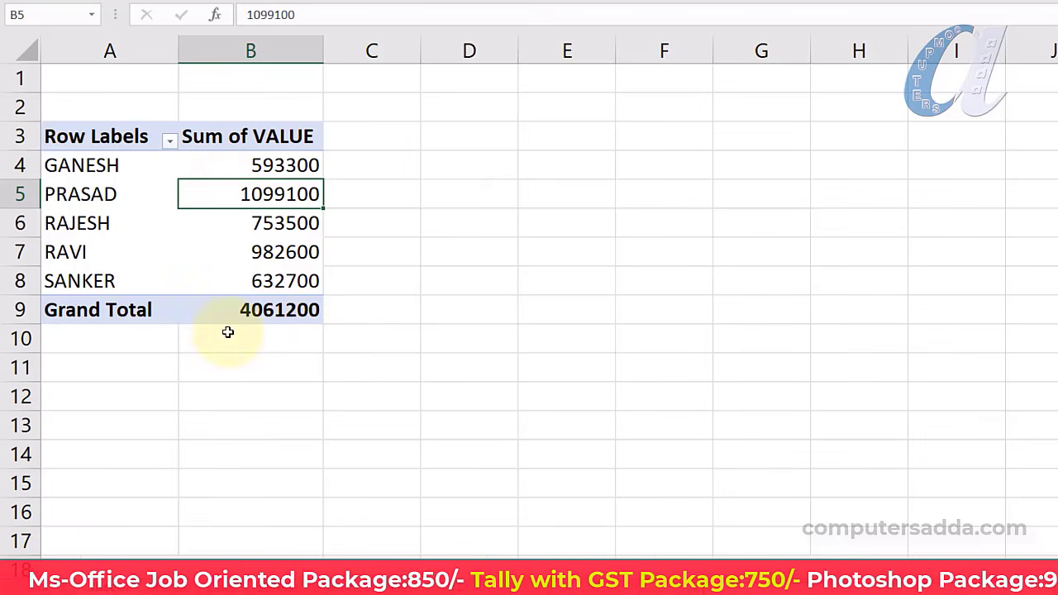
pyautogui.moveTo(264, 322)
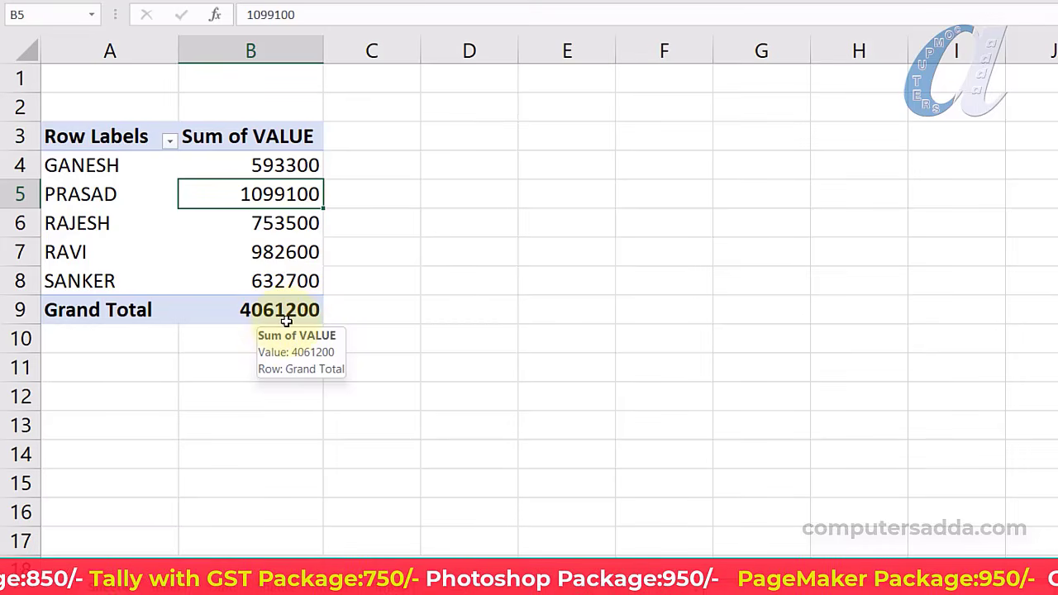
pyautogui.rightClick(271, 194)
pyautogui.click(318, 317)
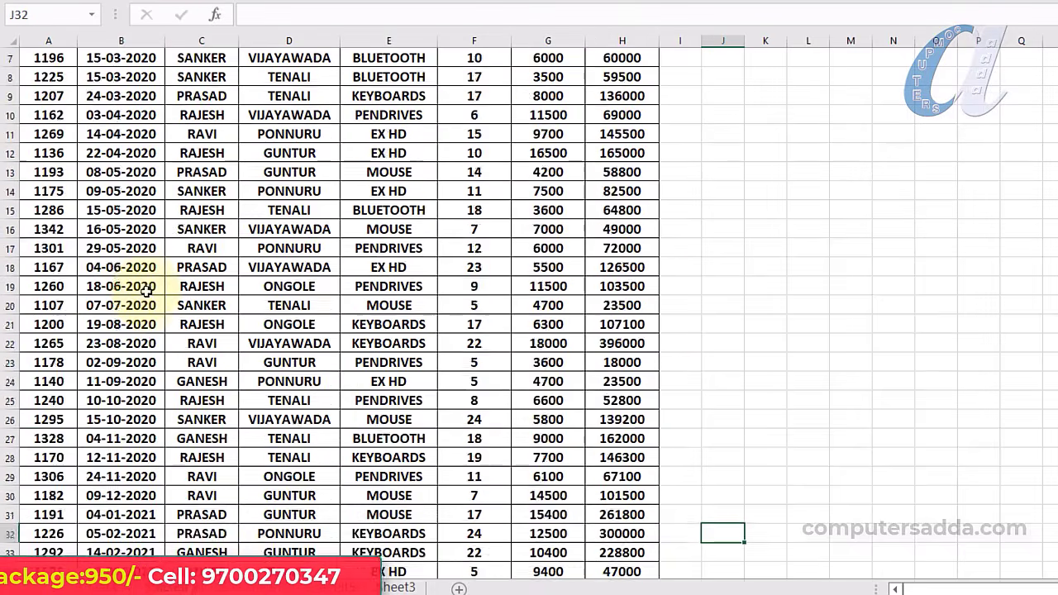
# Convert the Sheet1 sales data into a table with headers using Ctrl+T
pyautogui.scroll(-4, 41, 378)
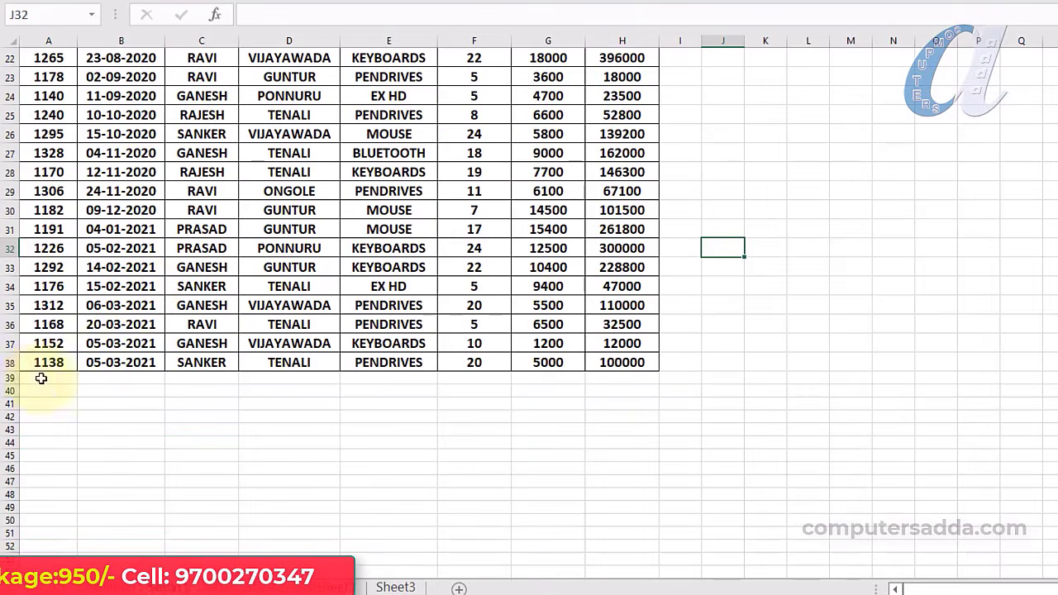
pyautogui.scroll(7, 96, 415)
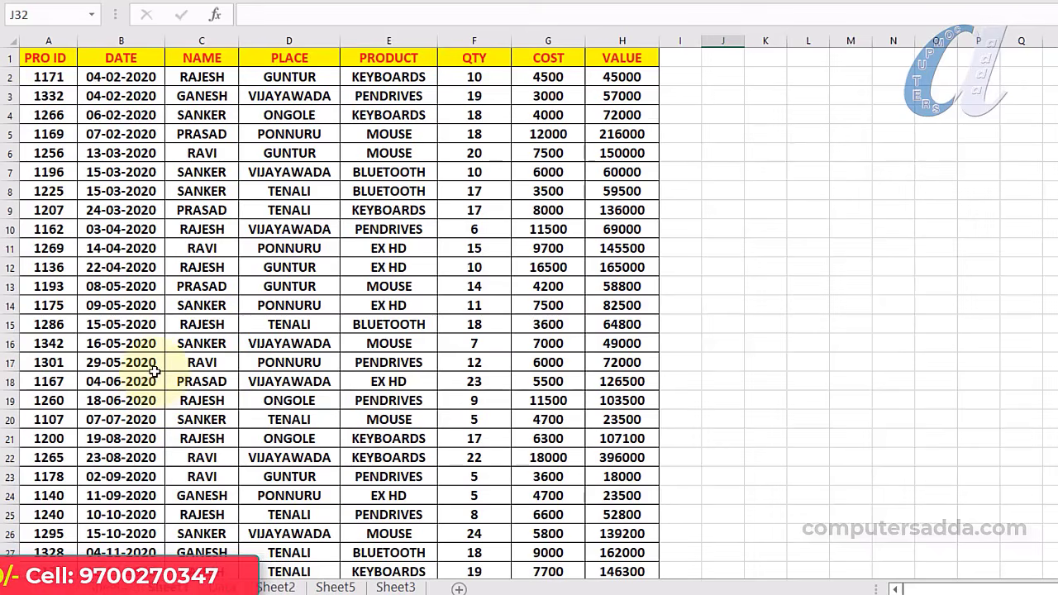
pyautogui.click(286, 327)
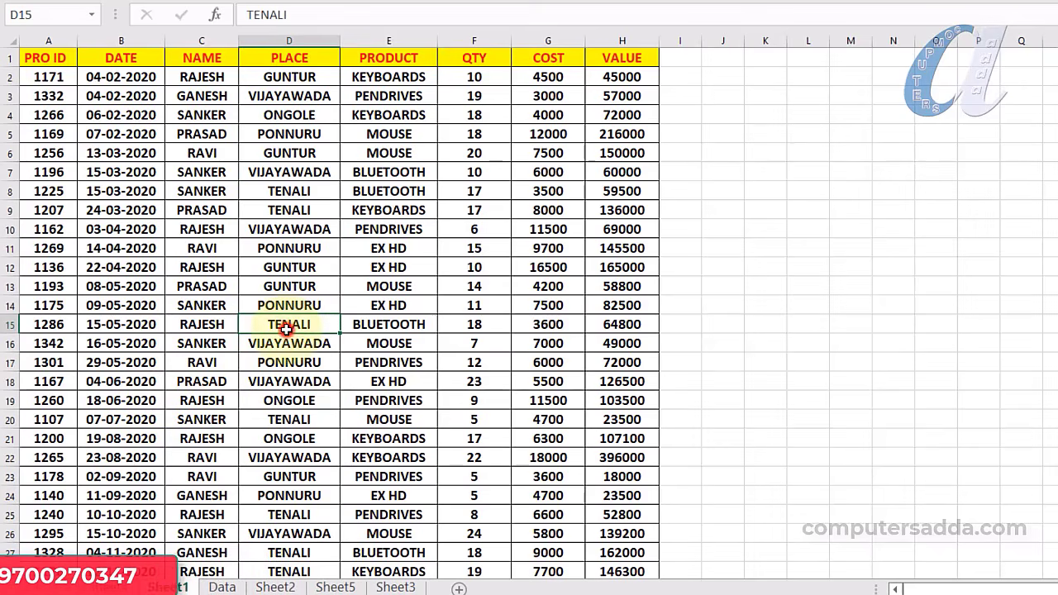
pyautogui.hotkey('ctrl', 'a')
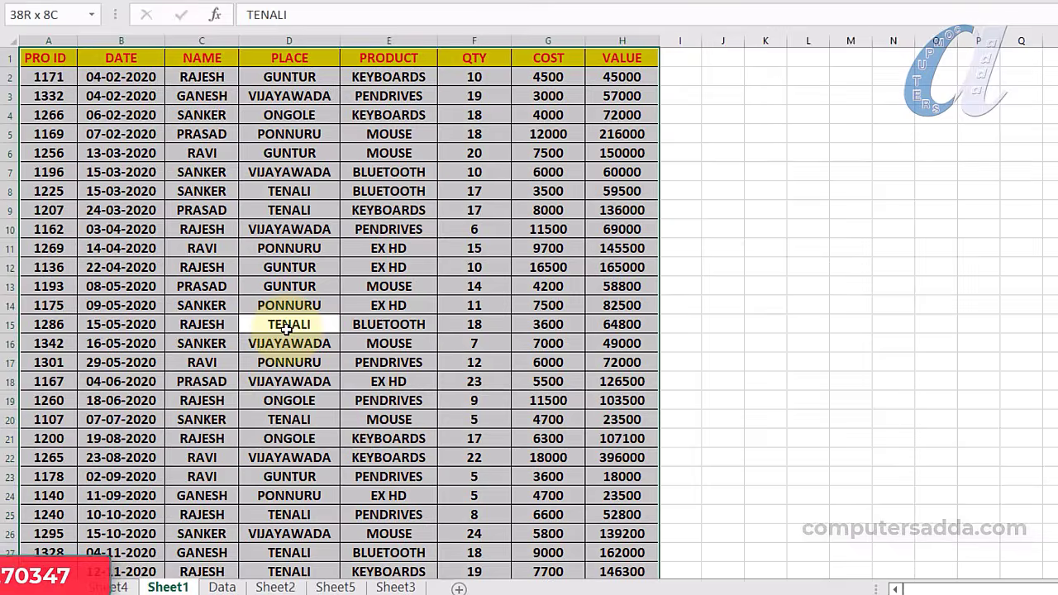
pyautogui.hotkey('ctrl', 't')
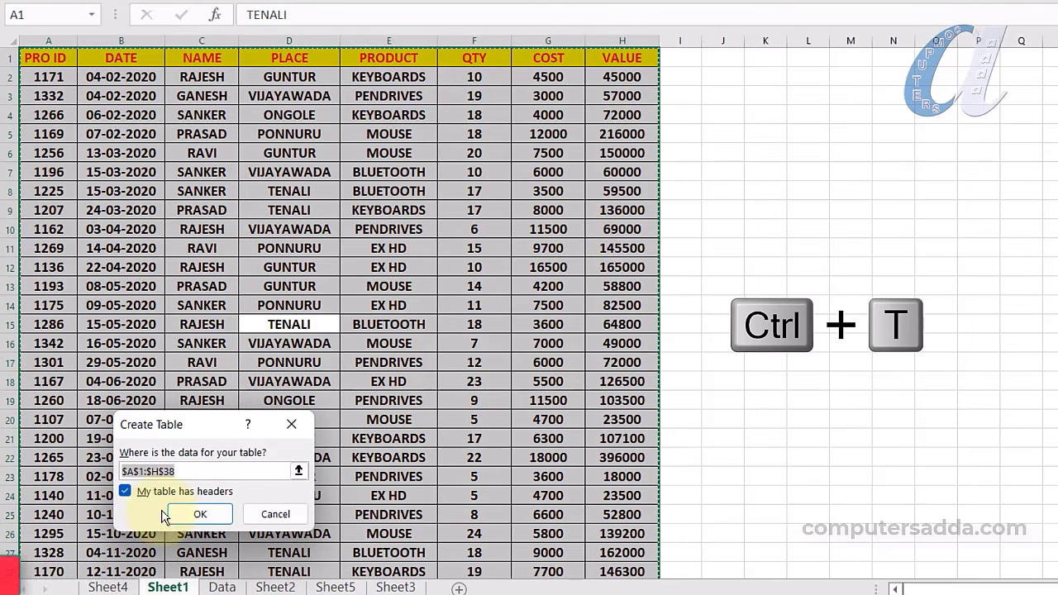
pyautogui.click(200, 513)
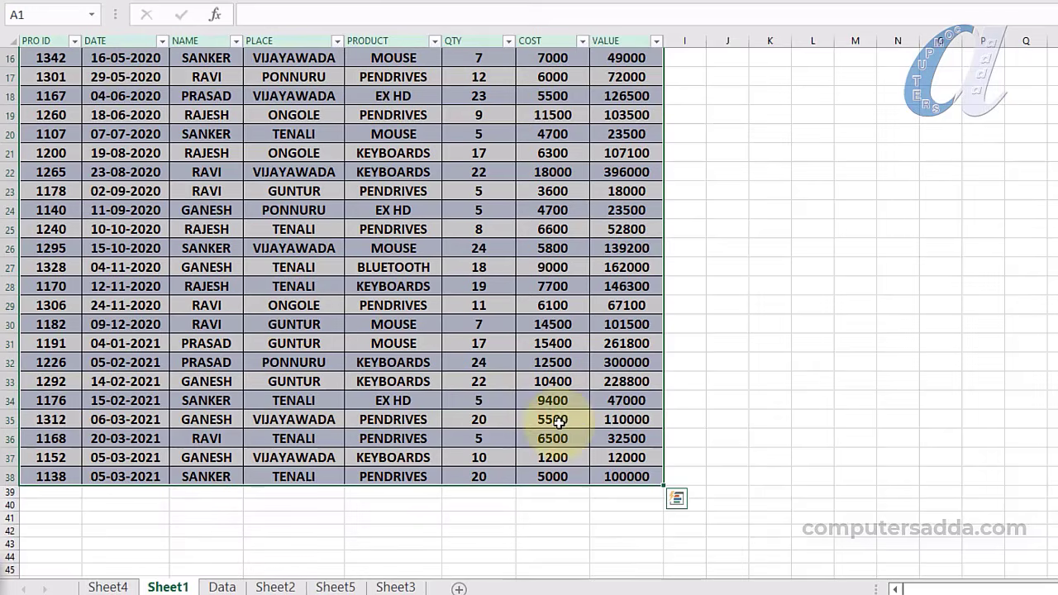
# Add a new table row and paste eight sales records into rows 39–46
pyautogui.click(615, 479)
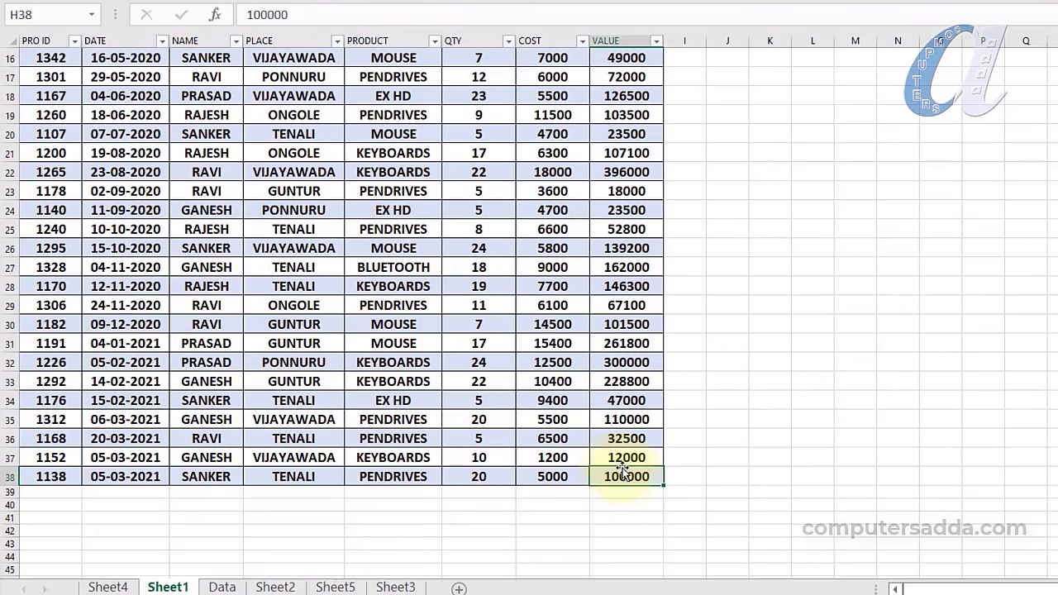
pyautogui.press('Tab')
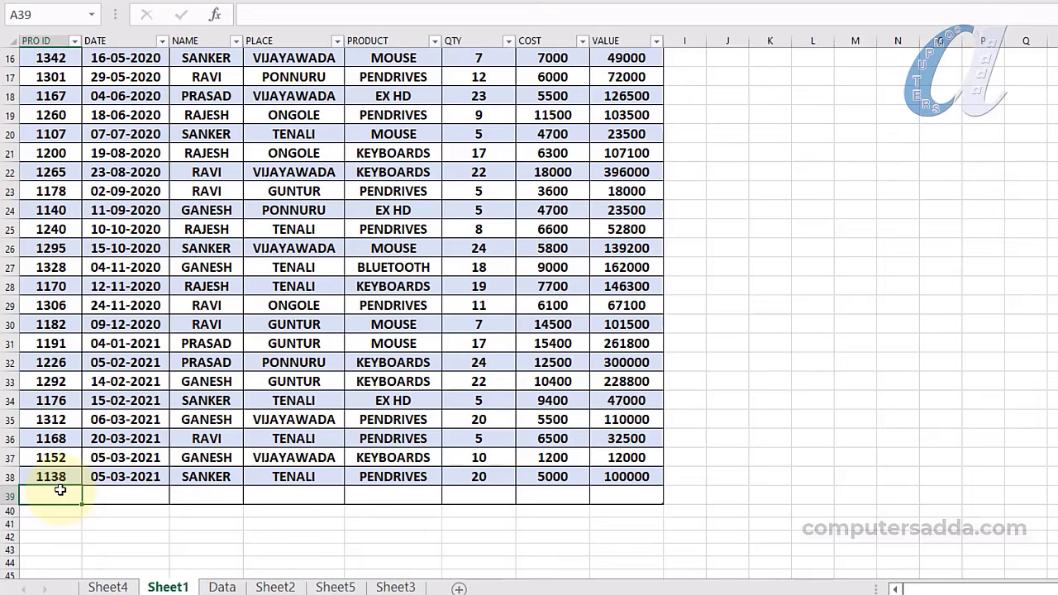
pyautogui.hotkey('ctrl', 'v')
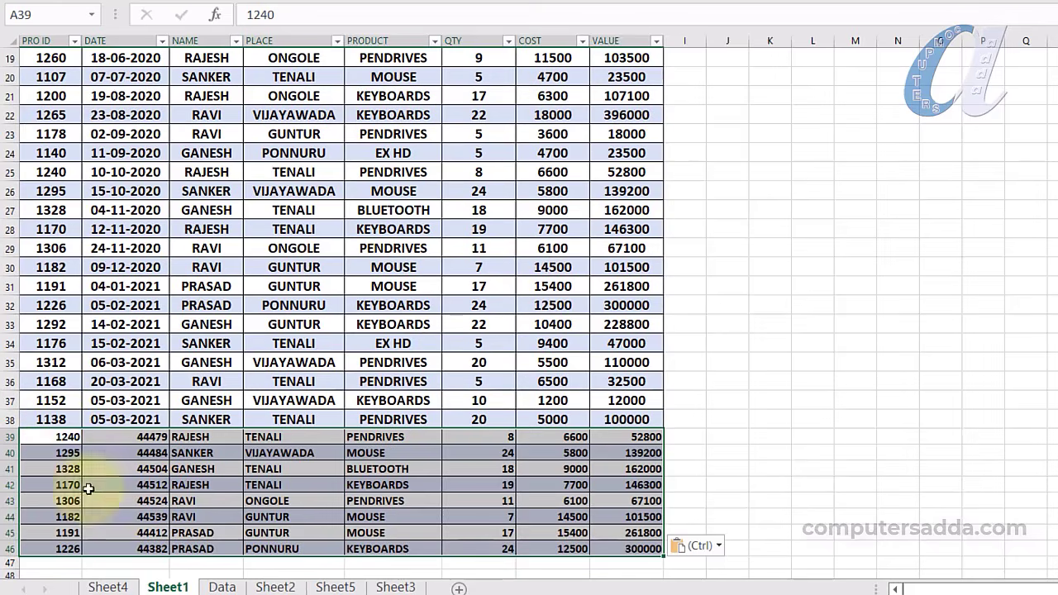
pyautogui.moveTo(63, 435); pyautogui.dragTo(621, 548)
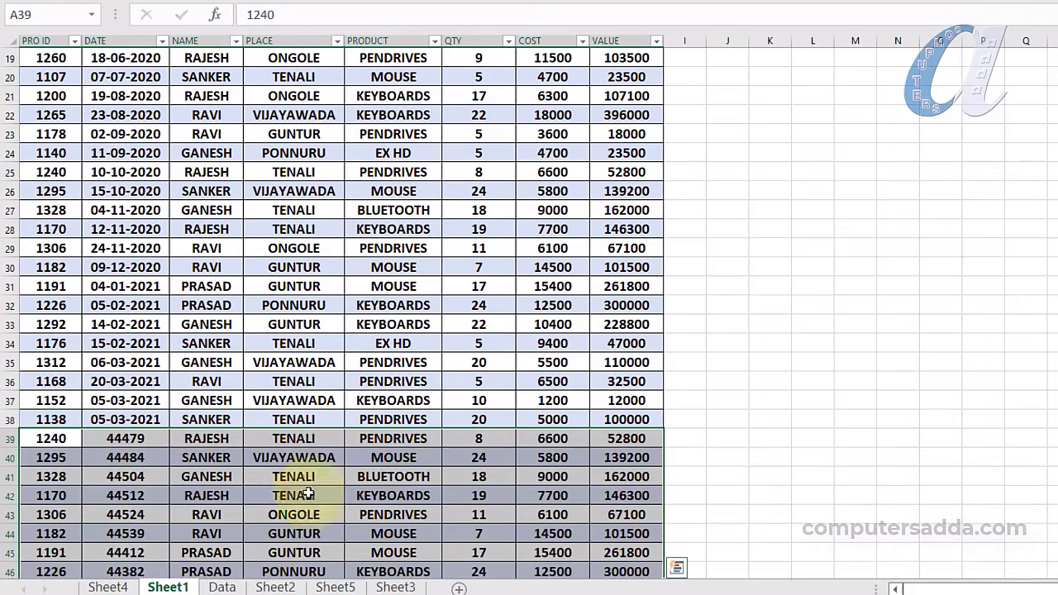
# Refresh the Sheet4 pivot so PRASAD totals 1660900 and the Grand Total becomes 5291900
pyautogui.click(109, 587)
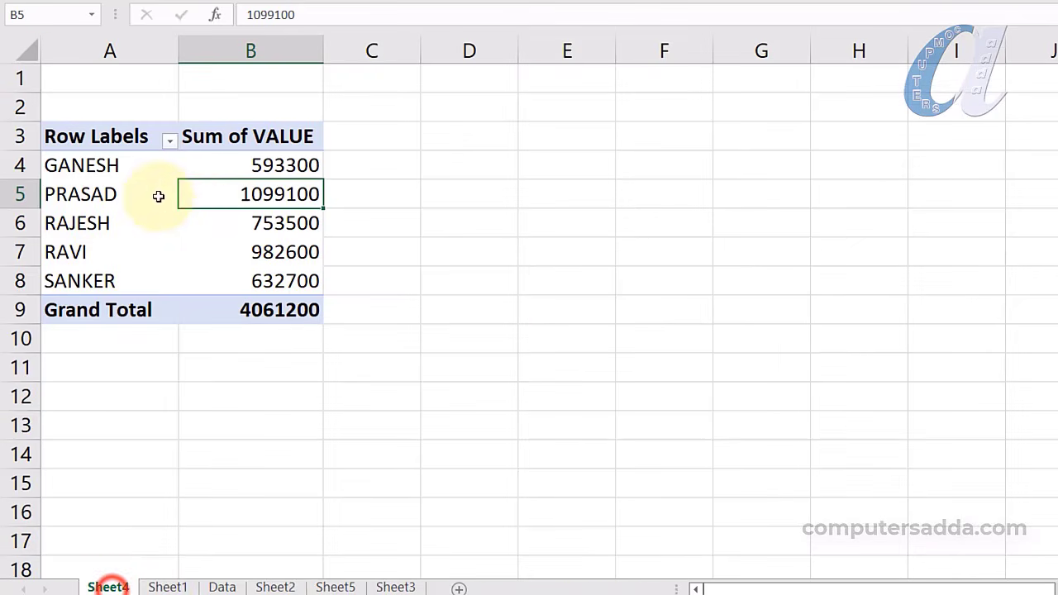
pyautogui.click(259, 225)
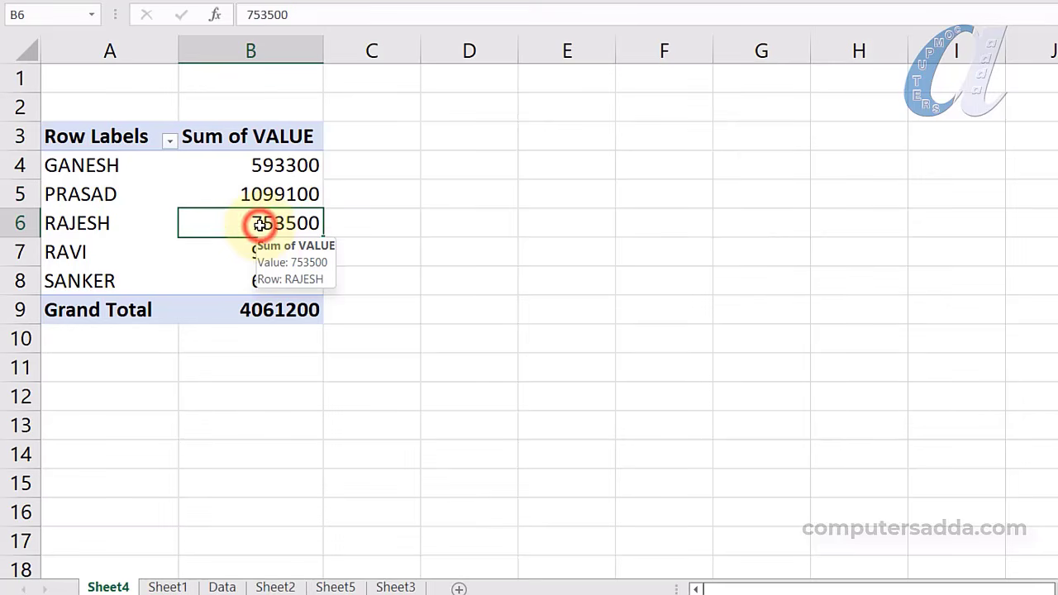
pyautogui.rightClick(234, 190)
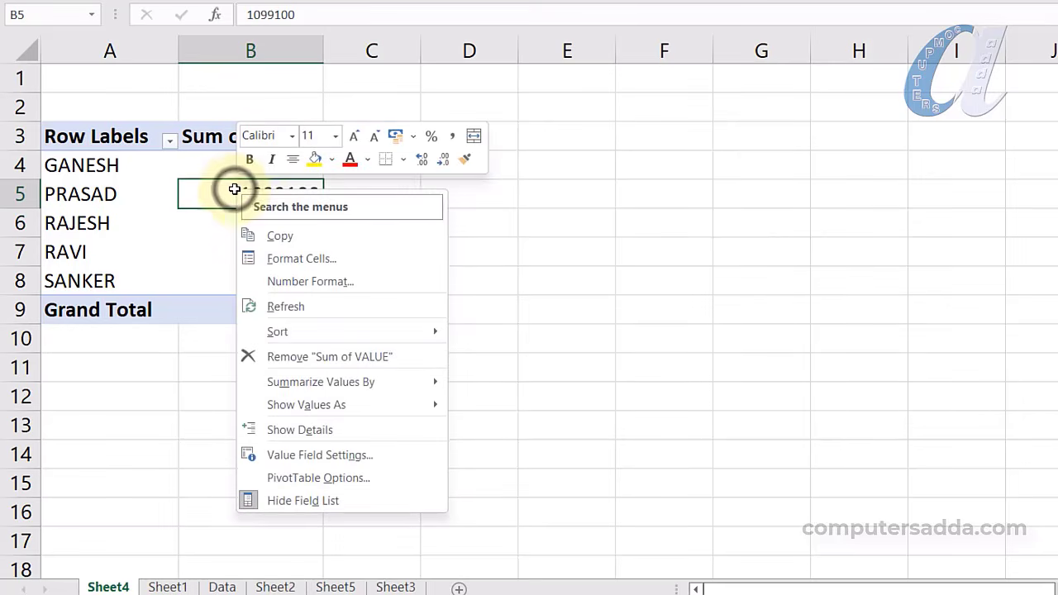
pyautogui.click(258, 256)
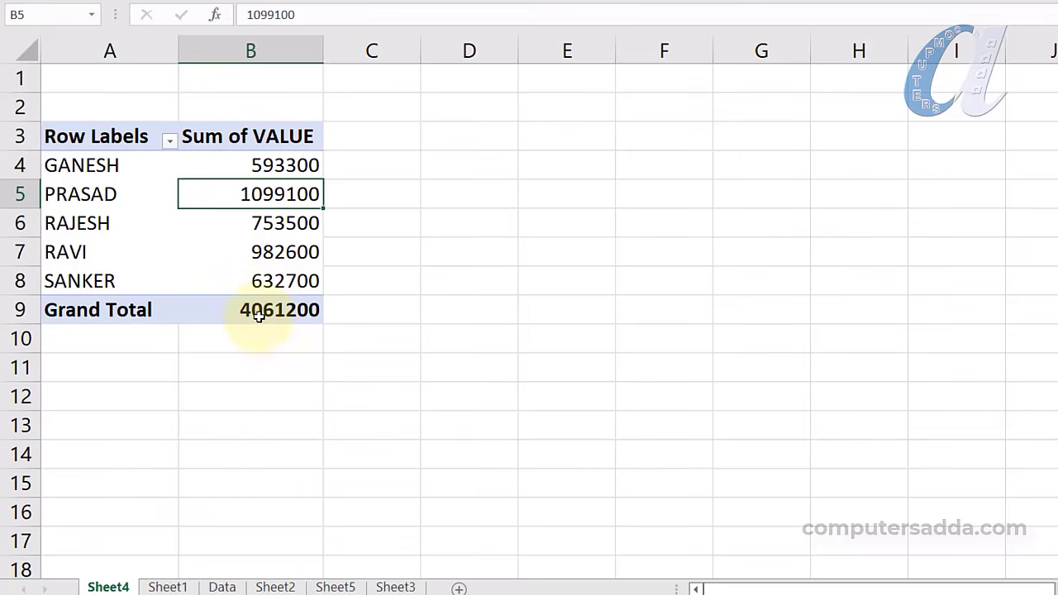
pyautogui.rightClick(240, 194)
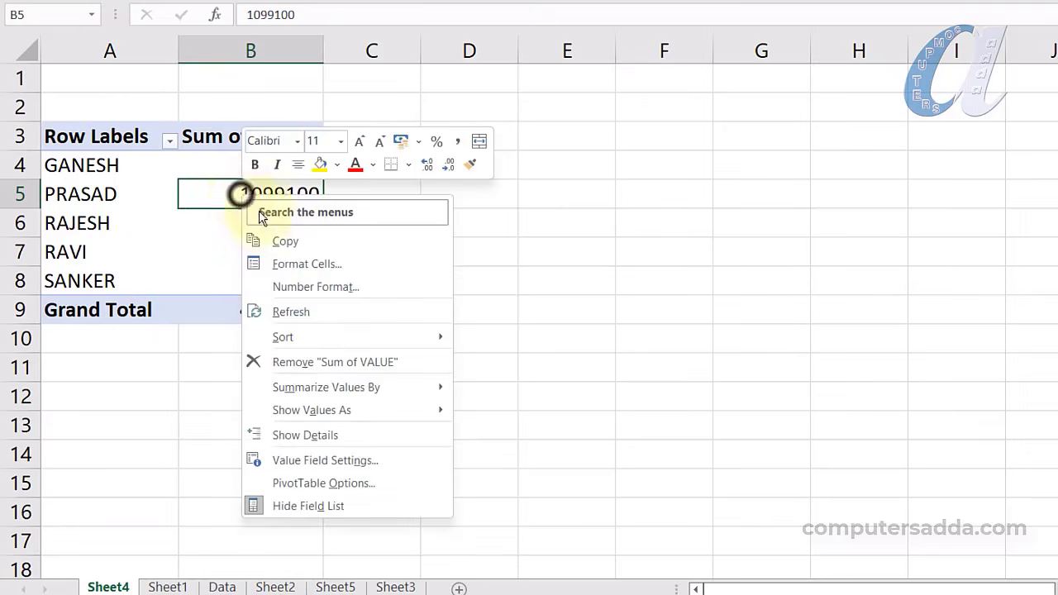
pyautogui.click(289, 313)
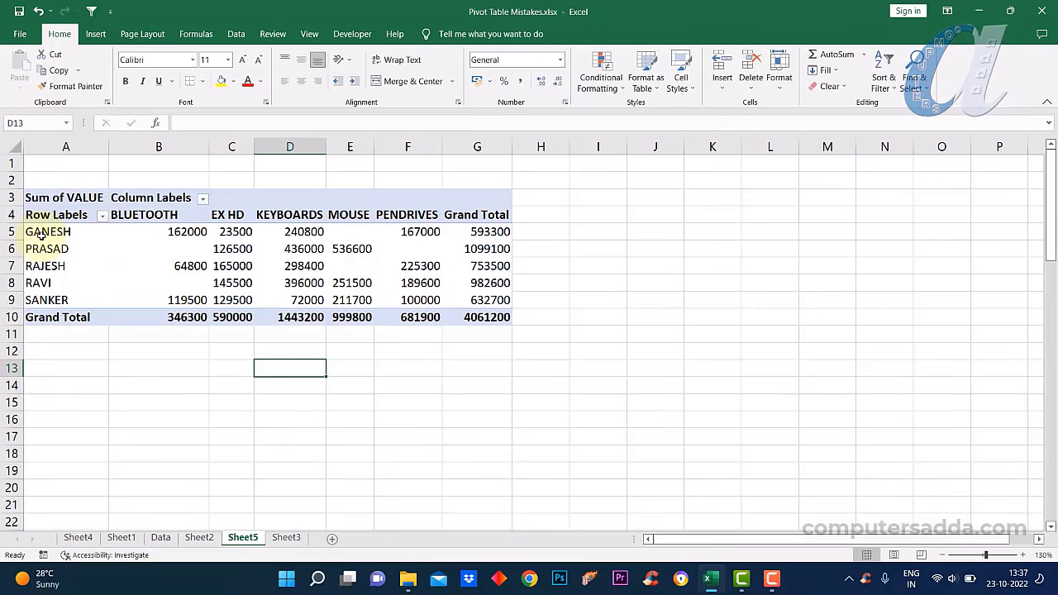
# Select the pivot's names, product headings and values, then try deleting the Sum of VALUE label
pyautogui.moveTo(41, 234); pyautogui.dragTo(45, 300)
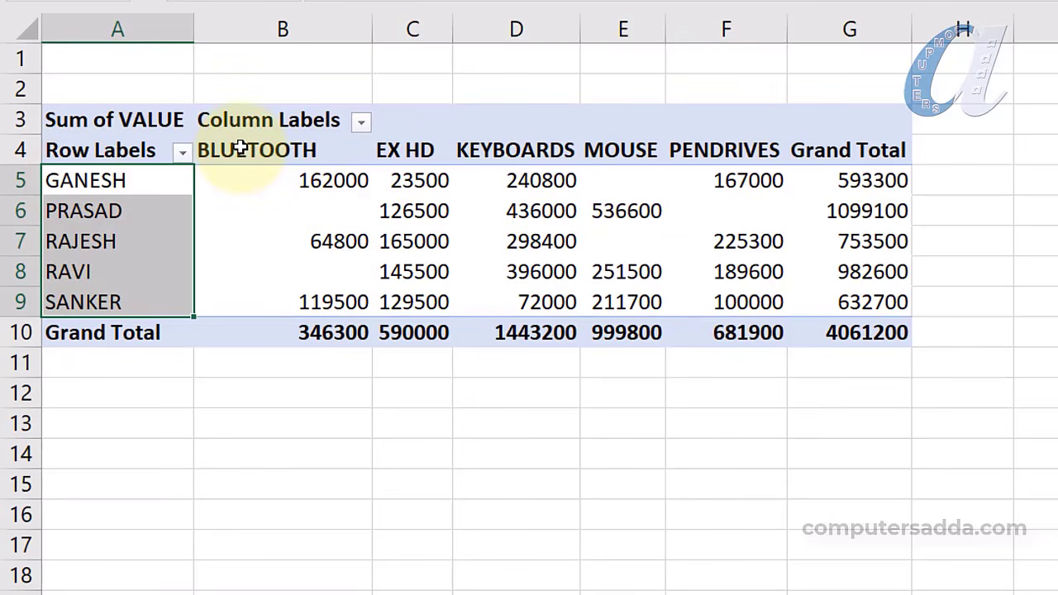
pyautogui.moveTo(240, 147); pyautogui.dragTo(867, 156)
pyautogui.moveTo(259, 179); pyautogui.dragTo(845, 310)
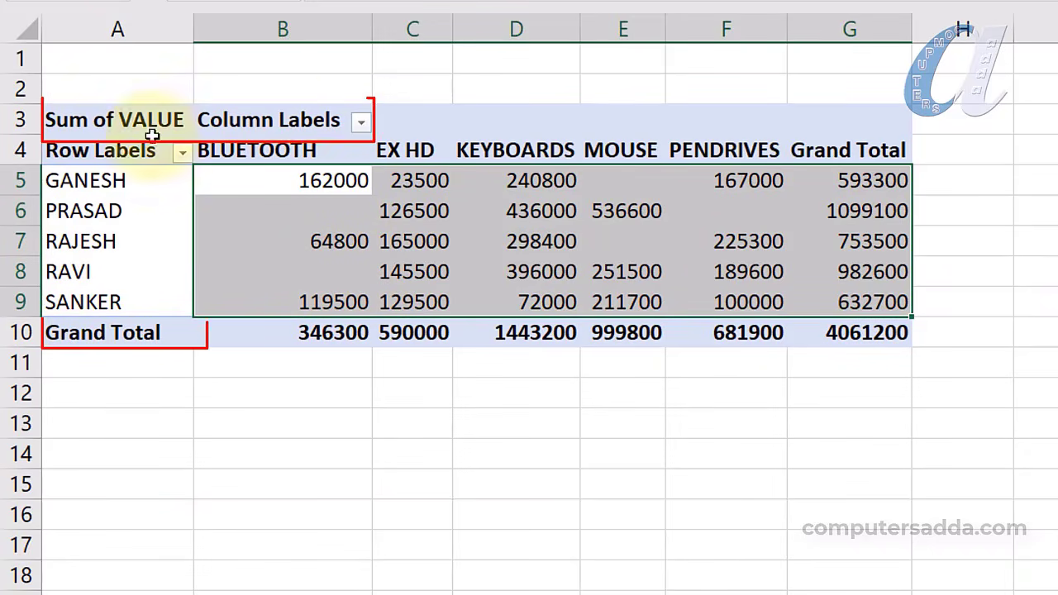
pyautogui.click(87, 335)
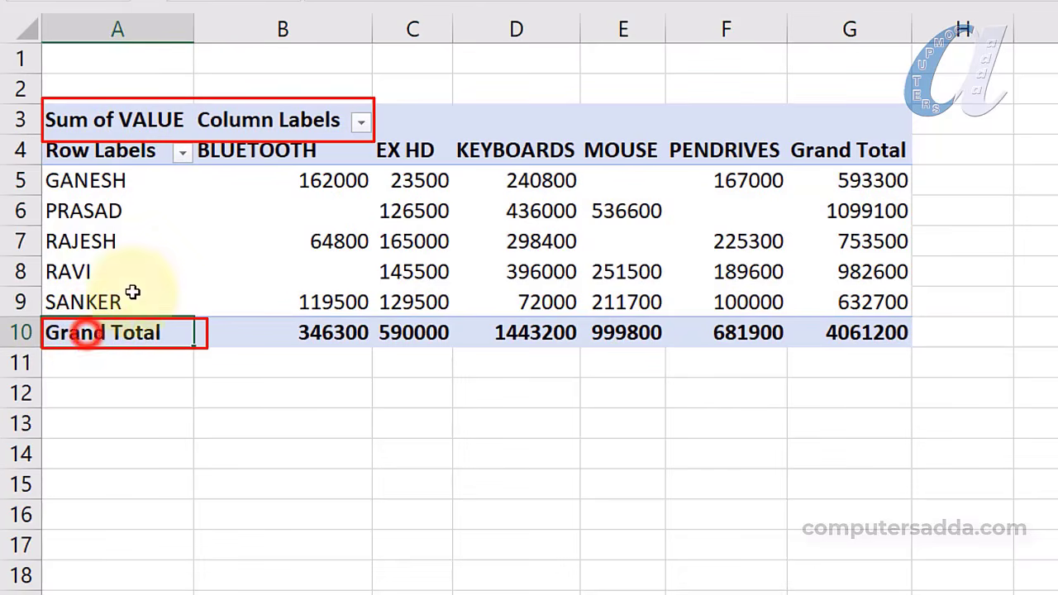
pyautogui.click(83, 123)
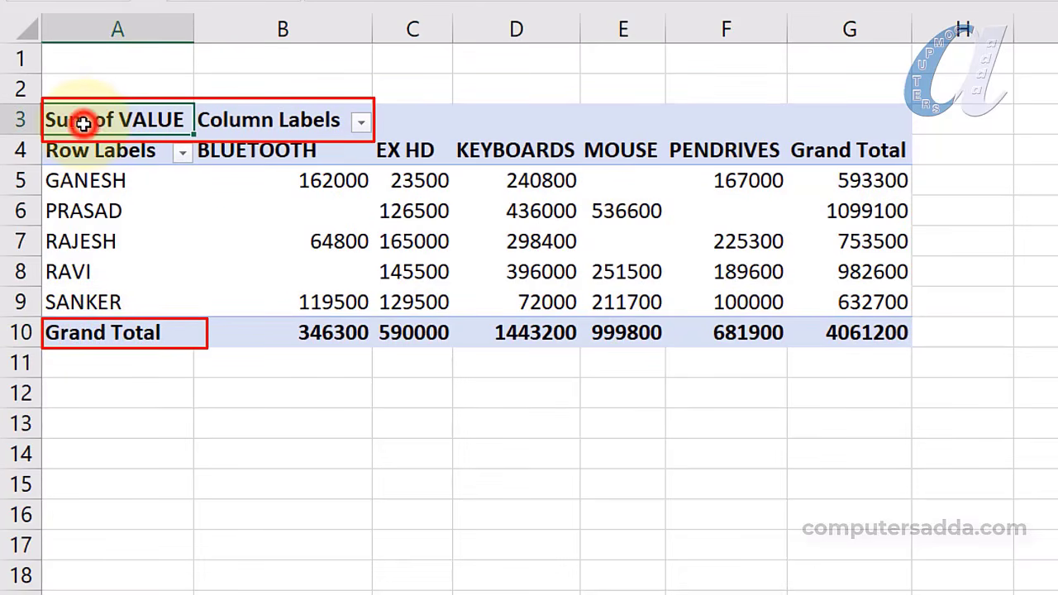
pyautogui.press('Delete')
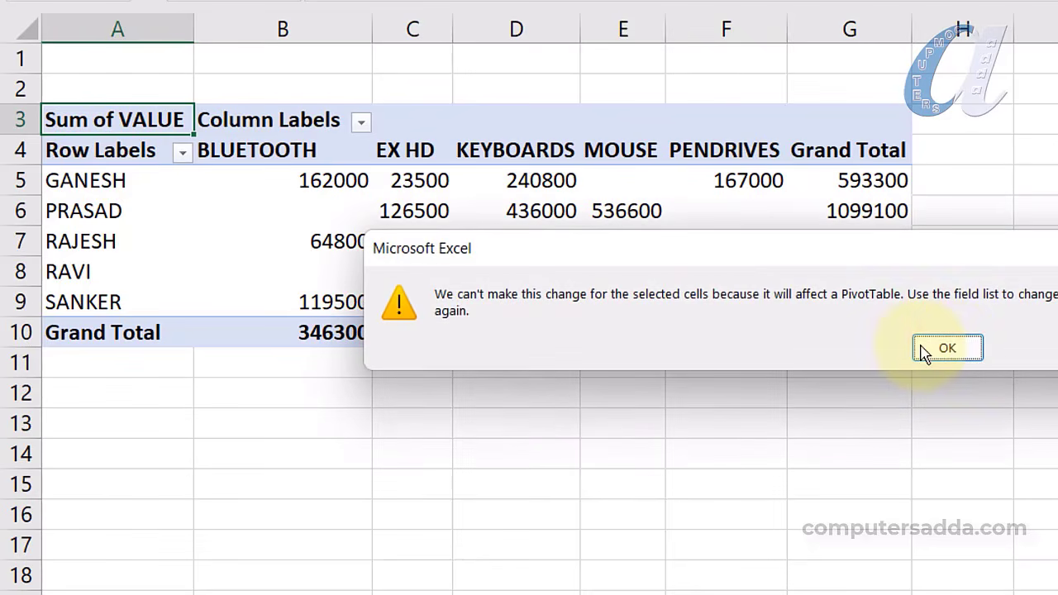
pyautogui.click(951, 348)
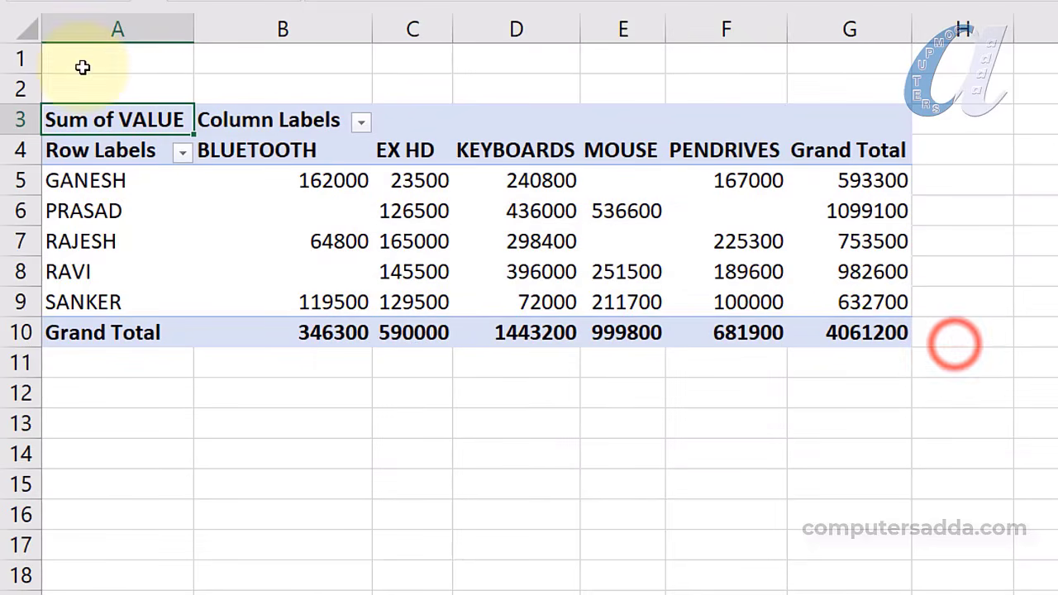
# Try to show the Grand Total's detail and dismiss the resulting warning
pyautogui.click(232, 120)
pyautogui.click(117, 323)
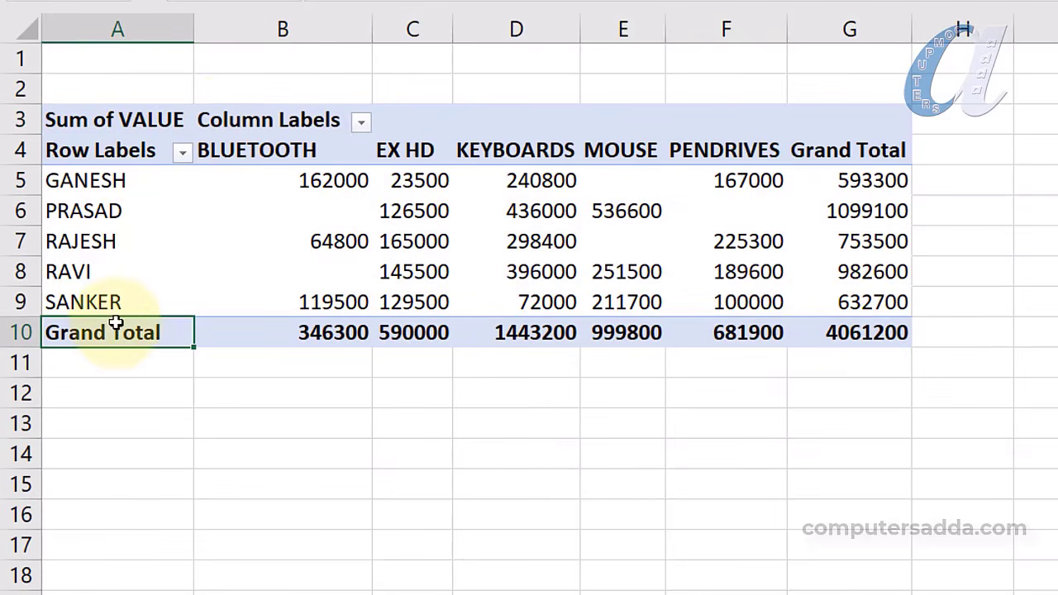
pyautogui.doubleClick(107, 335)
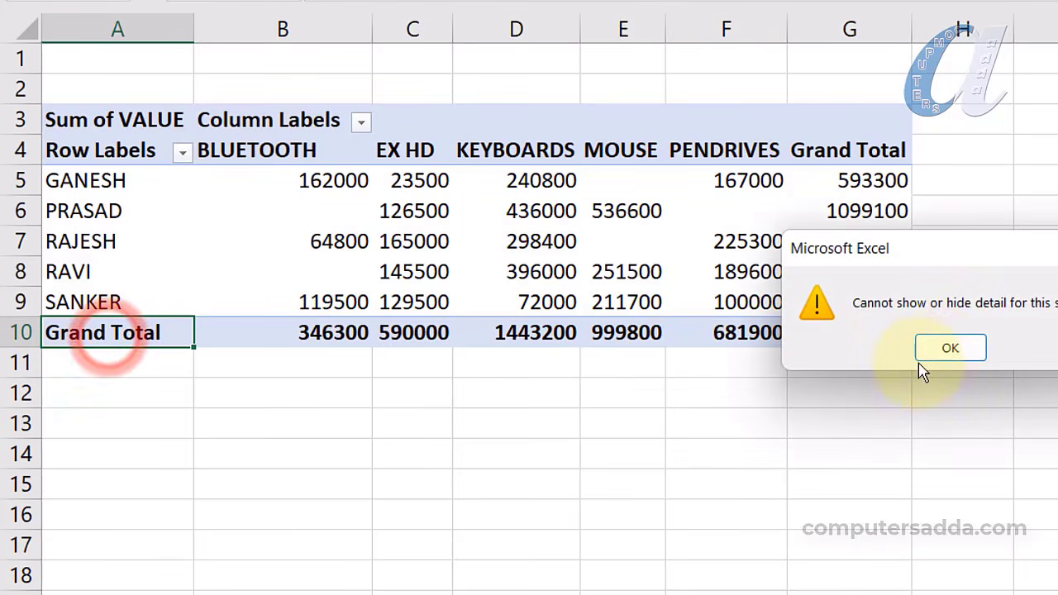
pyautogui.click(949, 348)
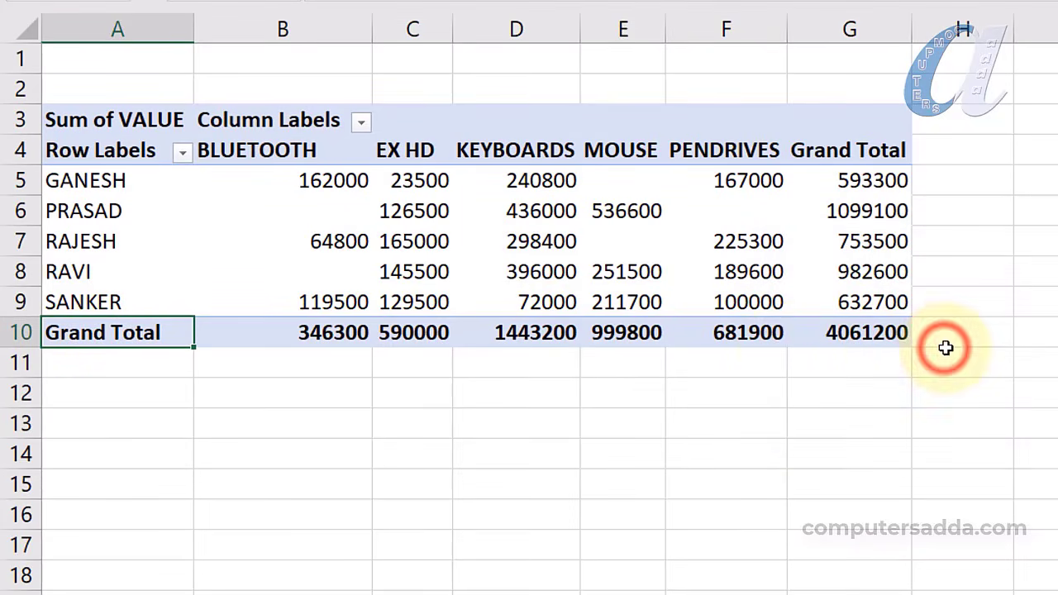
# Blank the Sum of VALUE caption and give the pivot the heading TABLE
pyautogui.click(68, 108)
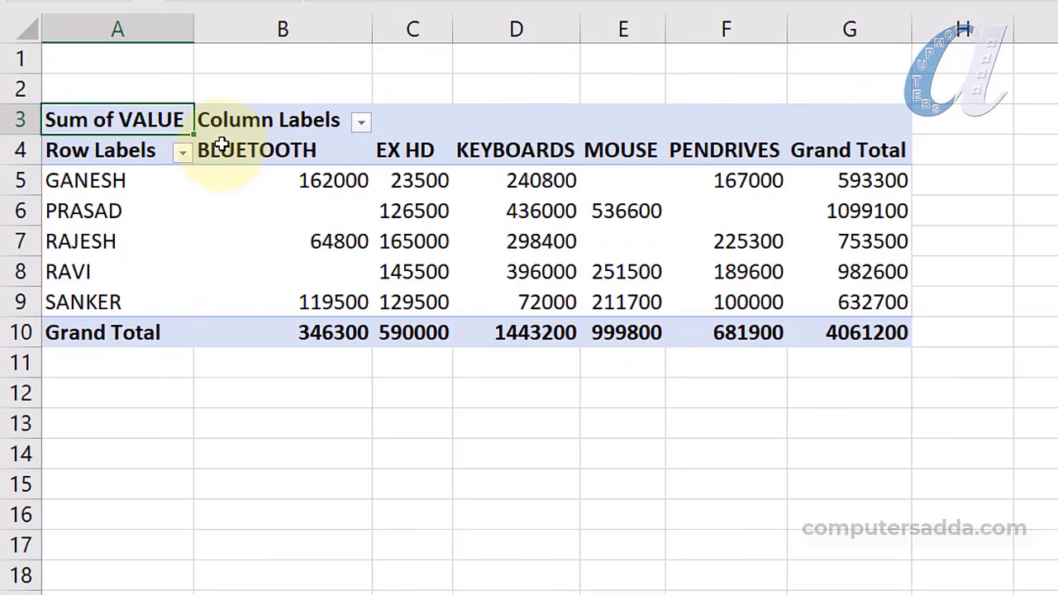
pyautogui.press('space')
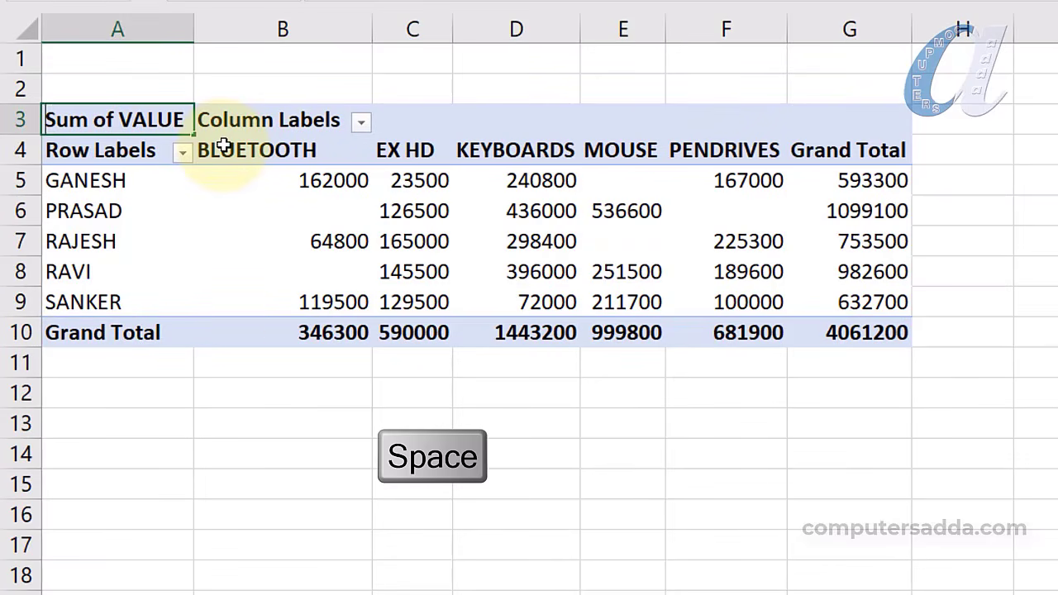
pyautogui.click(275, 120)
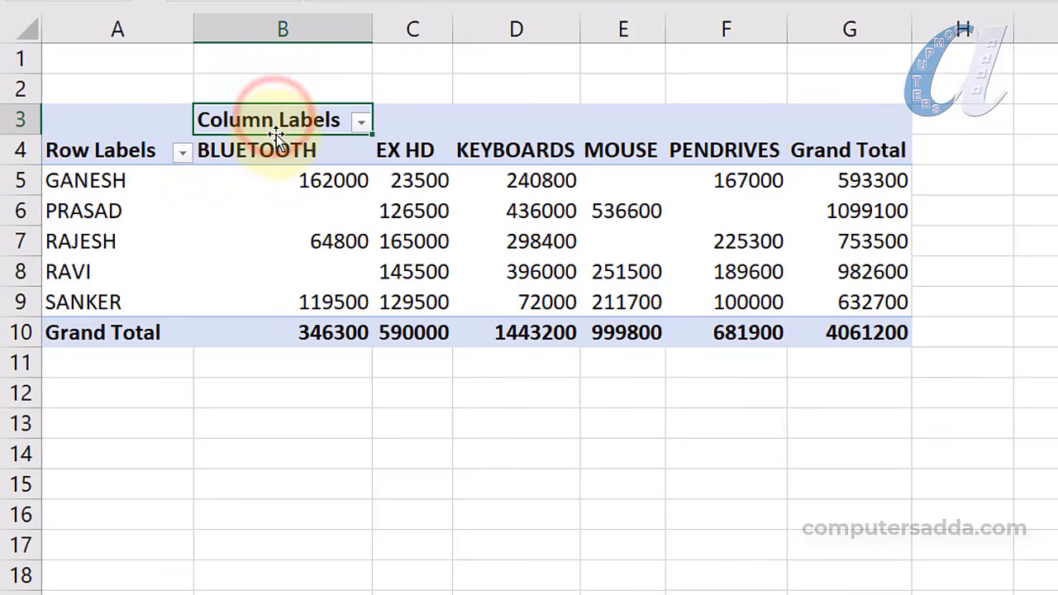
pyautogui.click(124, 325)
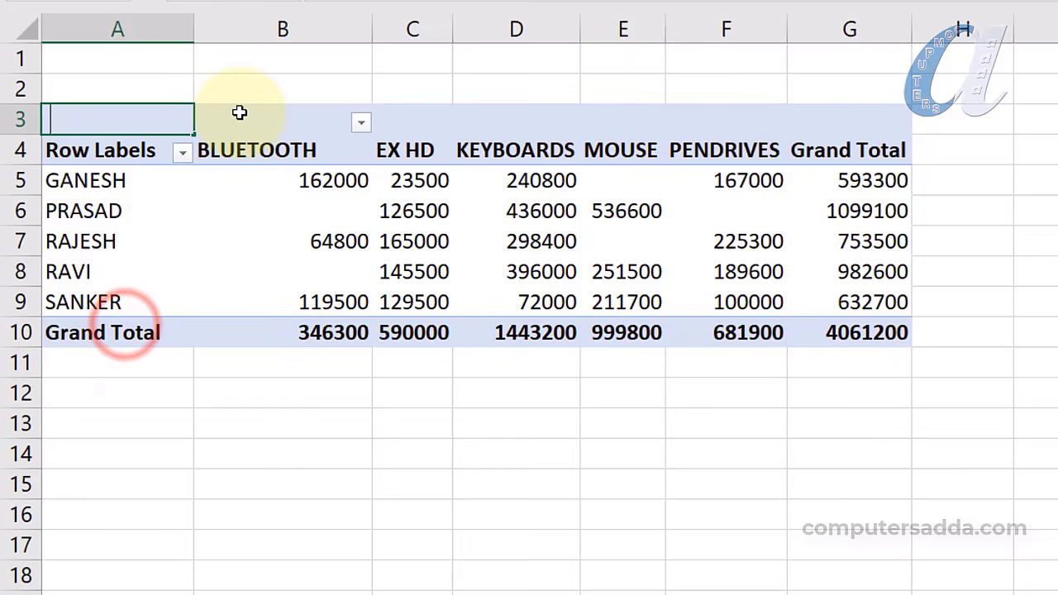
pyautogui.write('TA')
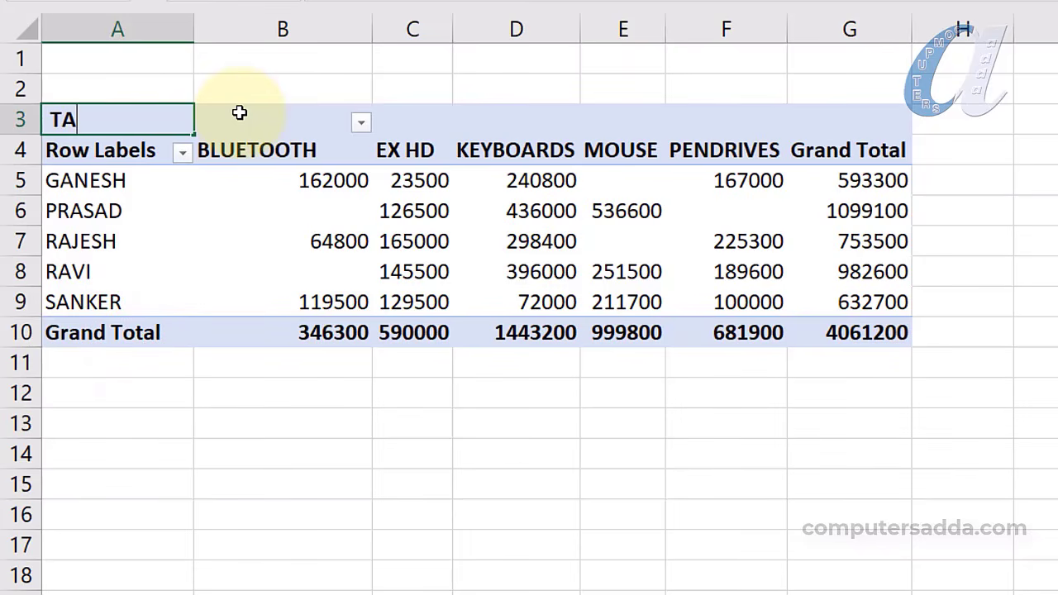
pyautogui.write('BLE')
pyautogui.press('Return')
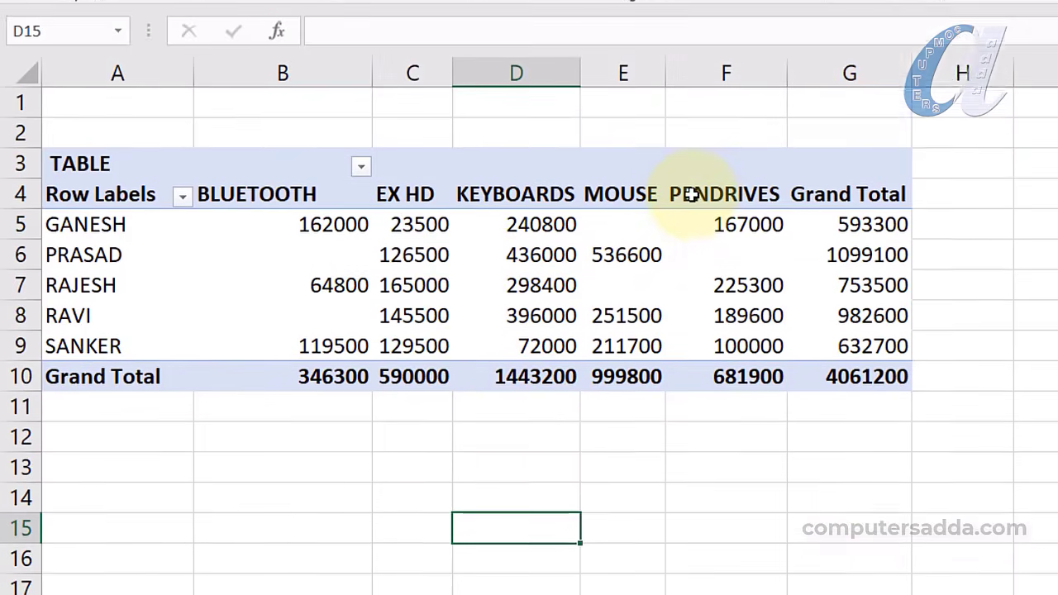
# Try hiding the selected PENDRIVES values and dismiss the cannot-hide warning
pyautogui.moveTo(687, 144); pyautogui.dragTo(701, 331)
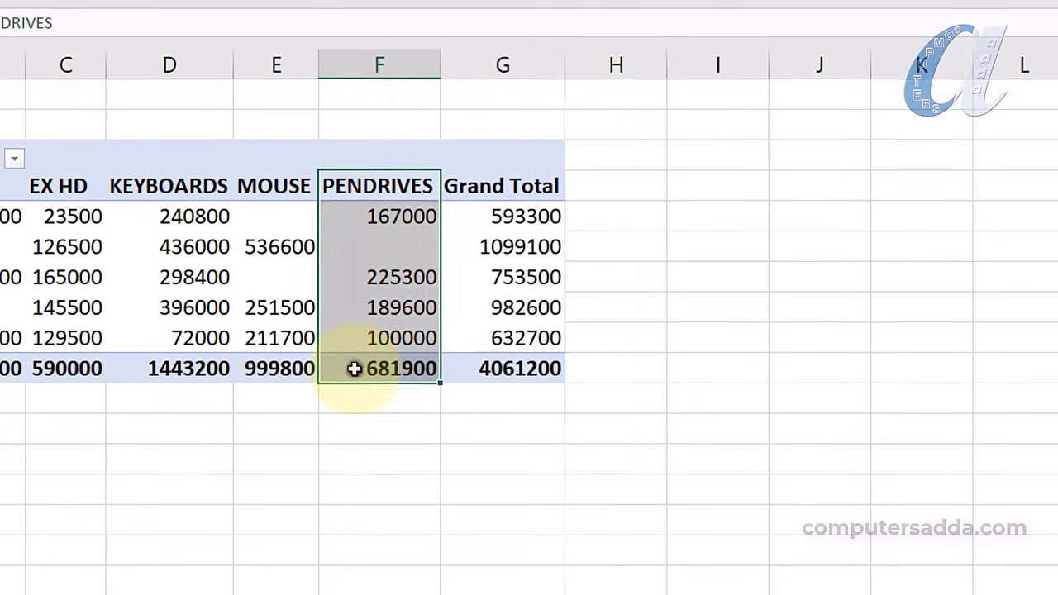
pyautogui.rightClick(699, 472)
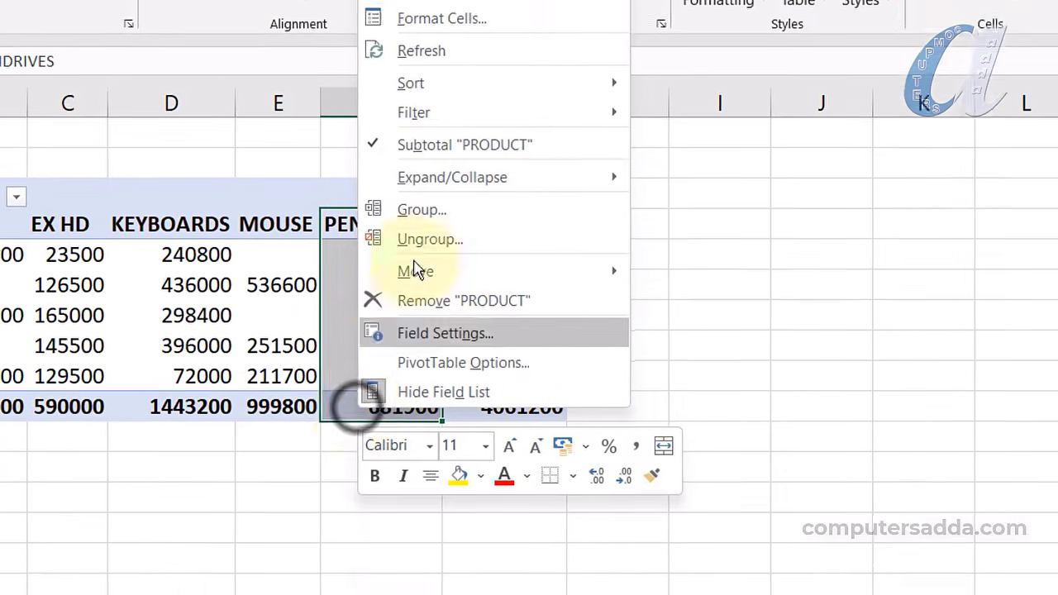
pyautogui.moveTo(595, 204)
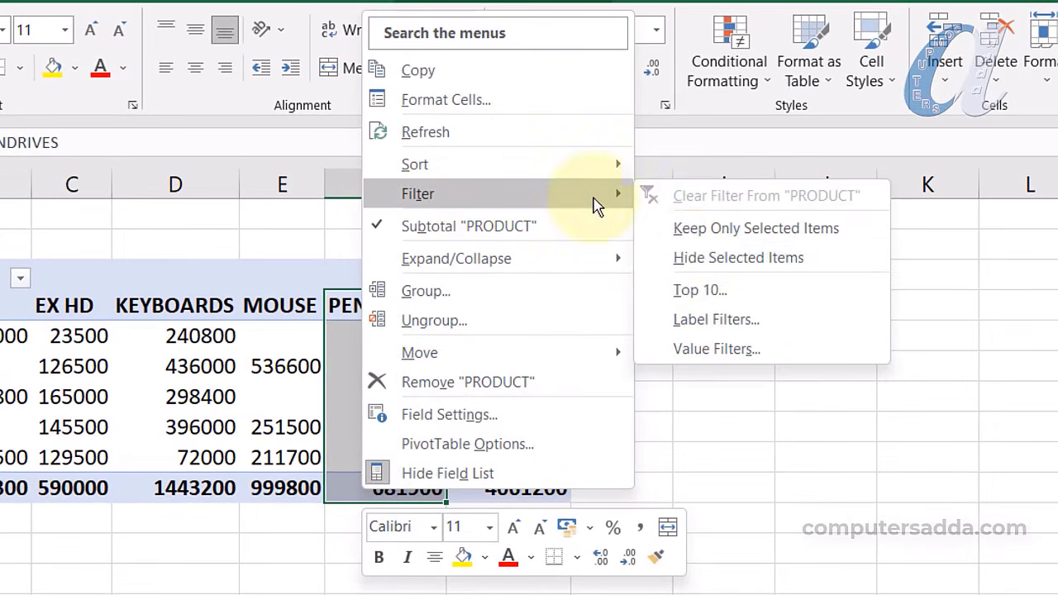
pyautogui.click(777, 261)
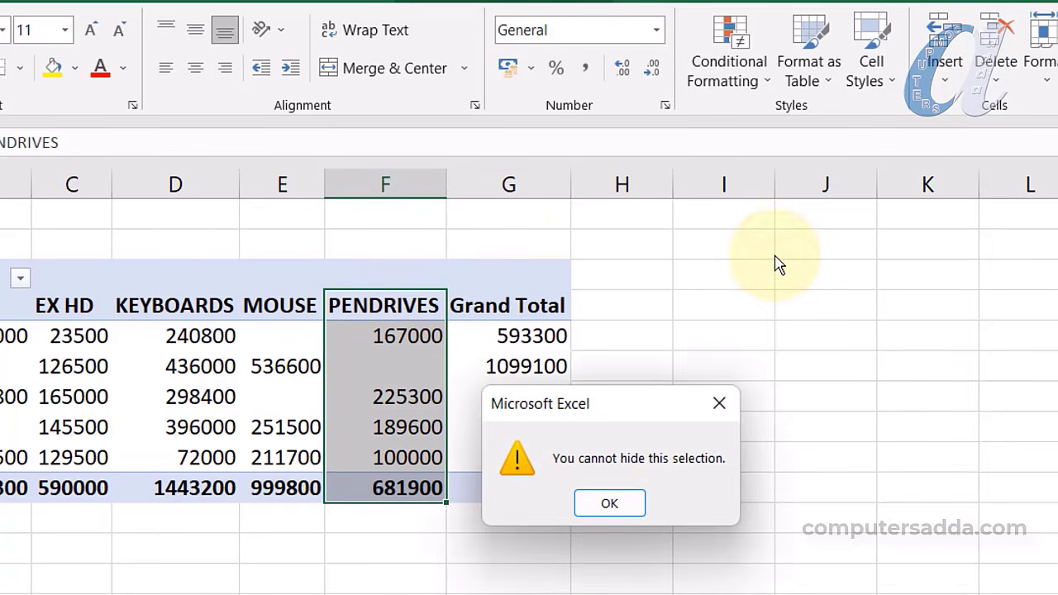
pyautogui.click(610, 506)
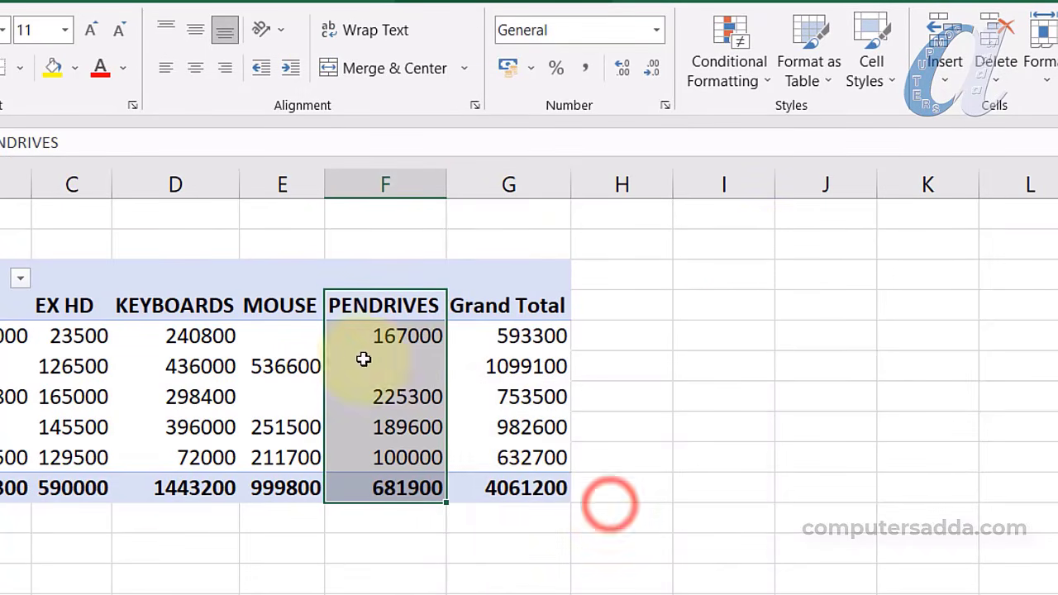
# Hide PENDRIVES through its label's Filter options, then undo it
pyautogui.click(385, 305)
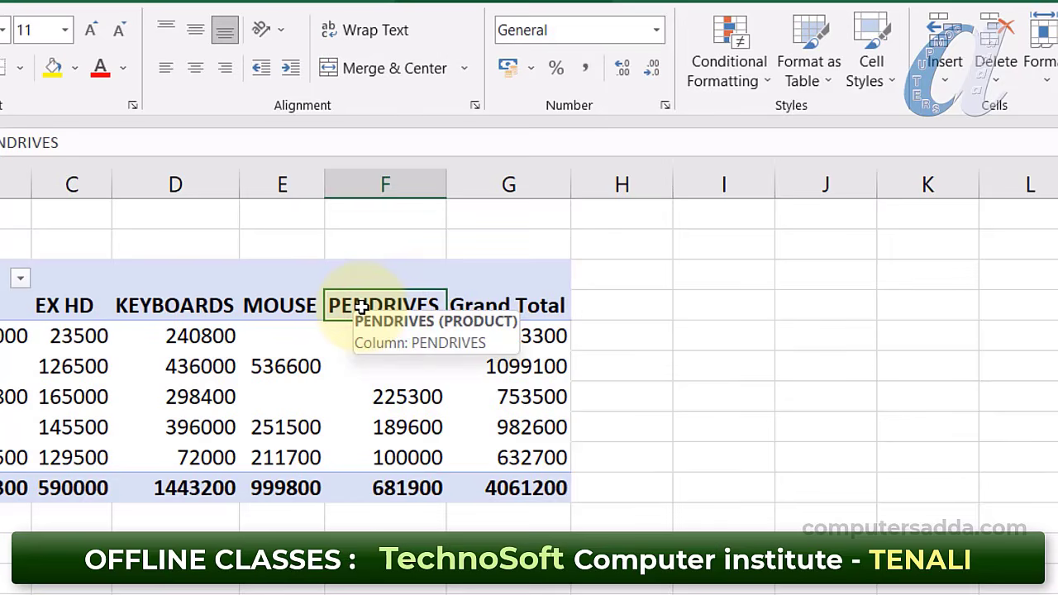
pyautogui.rightClick(361, 307)
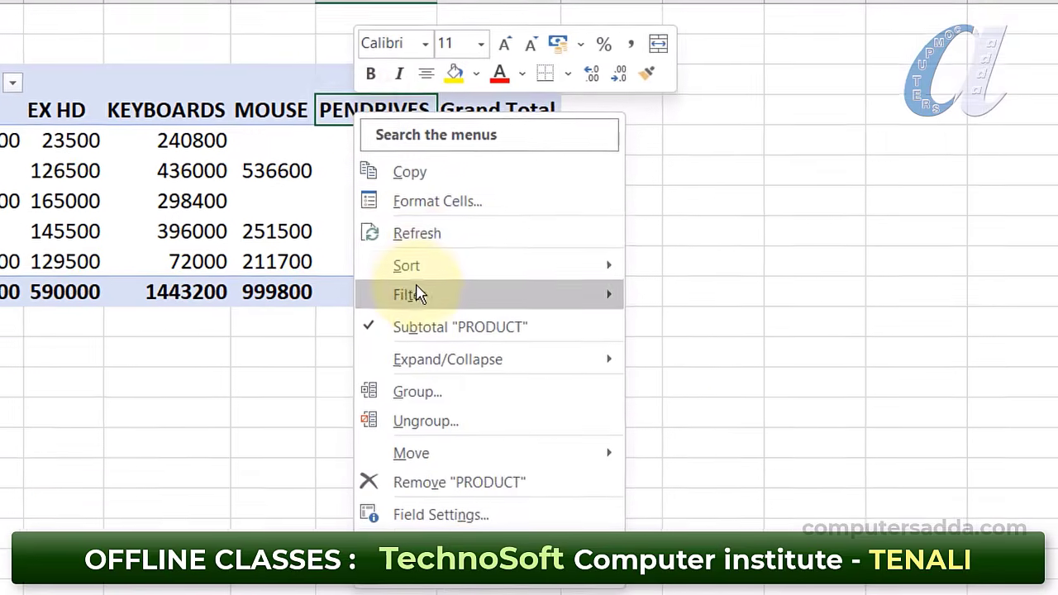
pyautogui.moveTo(579, 494)
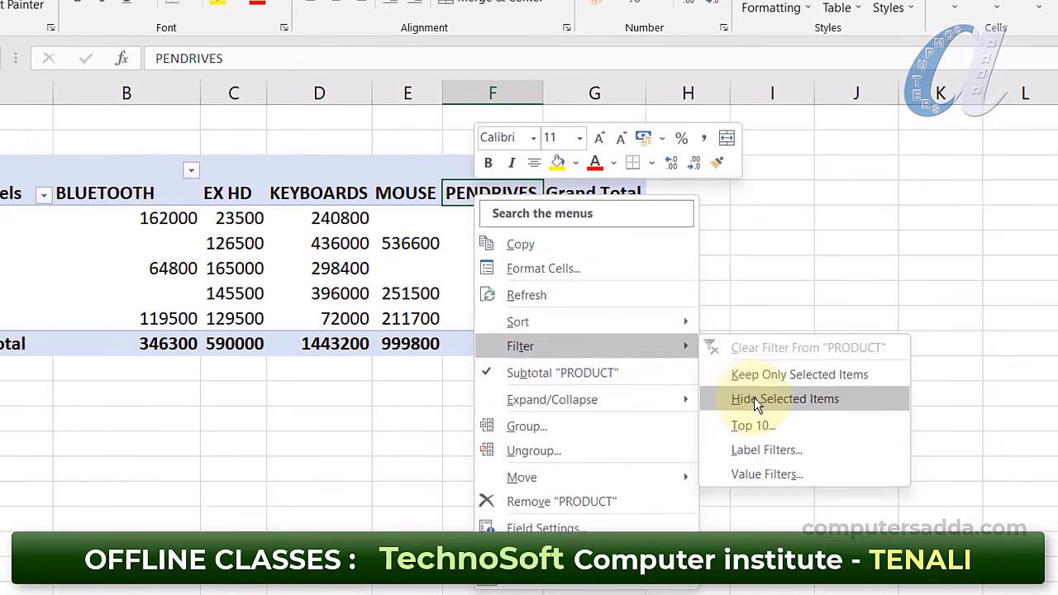
pyautogui.click(754, 398)
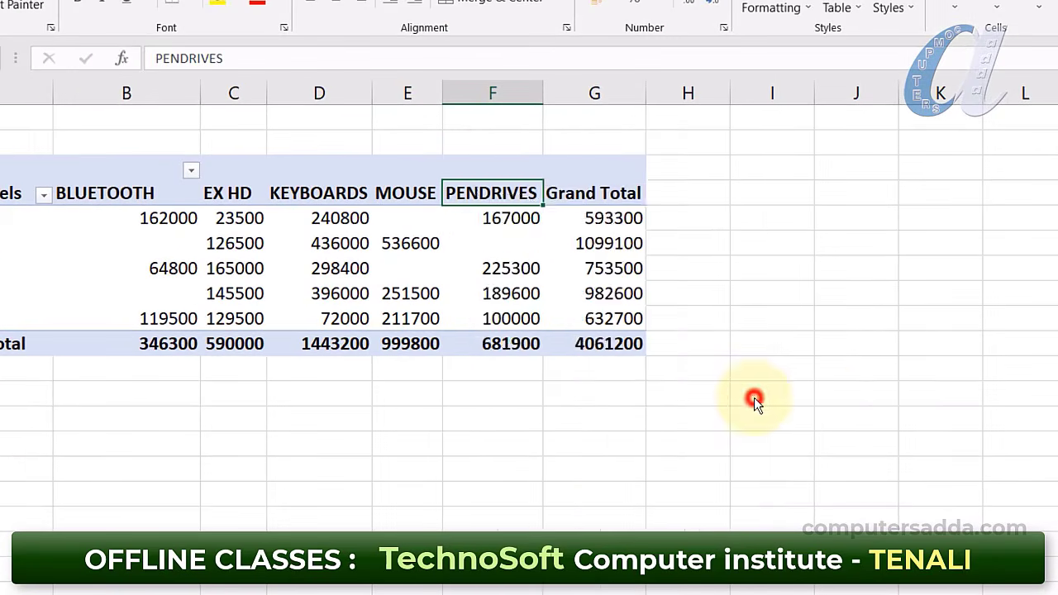
pyautogui.moveTo(418, 275)
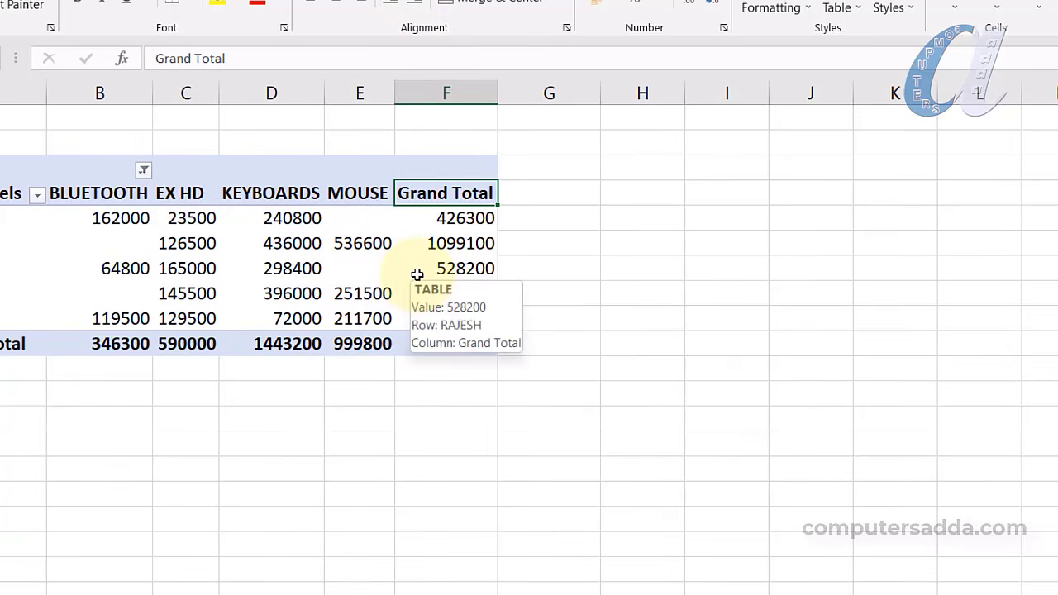
pyautogui.hotkey('ctrl', 'z')
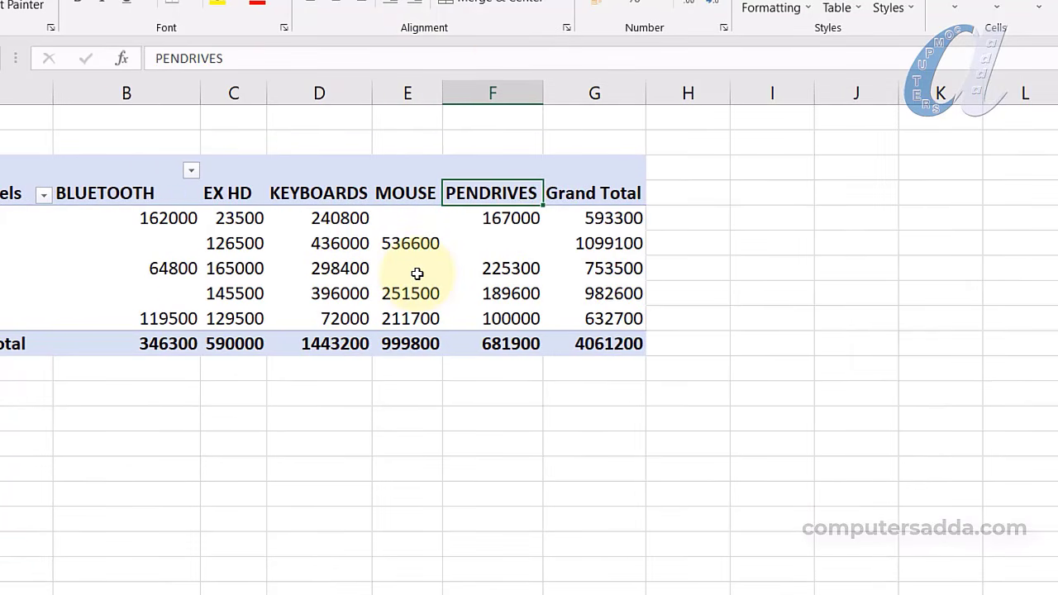
# Hide worksheet column F and undo, then open the MOUSE column's Filter options
pyautogui.rightClick(485, 91)
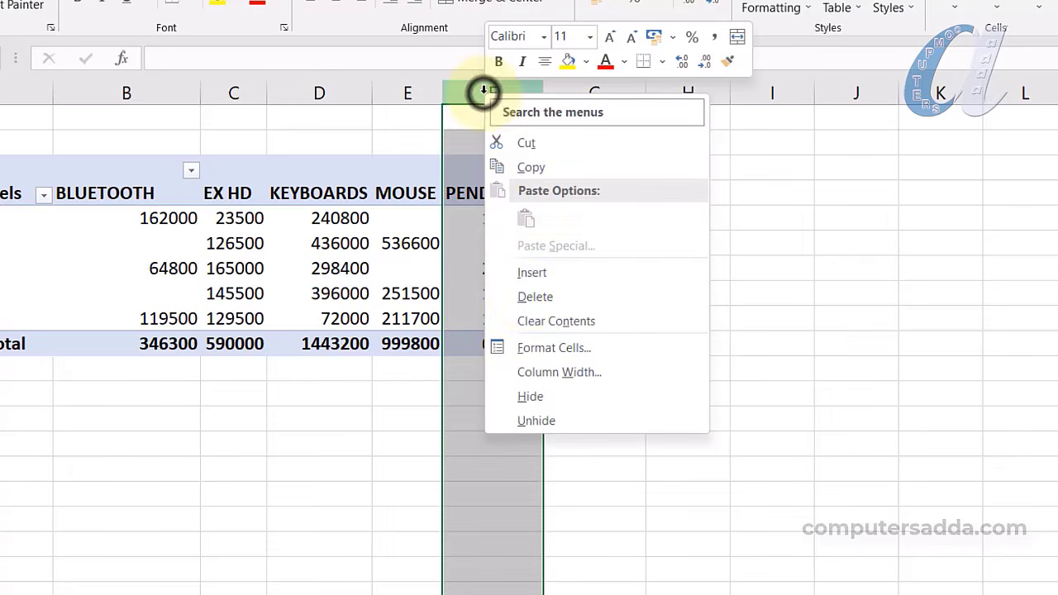
pyautogui.click(529, 400)
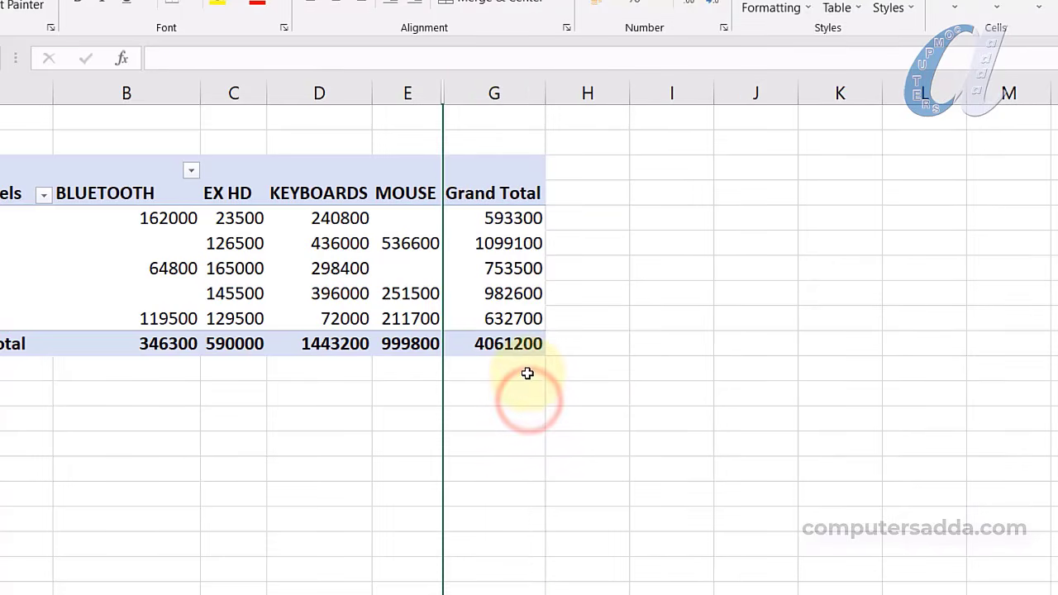
pyautogui.hotkey('ctrl', 'z')
pyautogui.moveTo(394, 184); pyautogui.dragTo(402, 340)
pyautogui.rightClick(396, 343)
pyautogui.moveTo(471, 101)
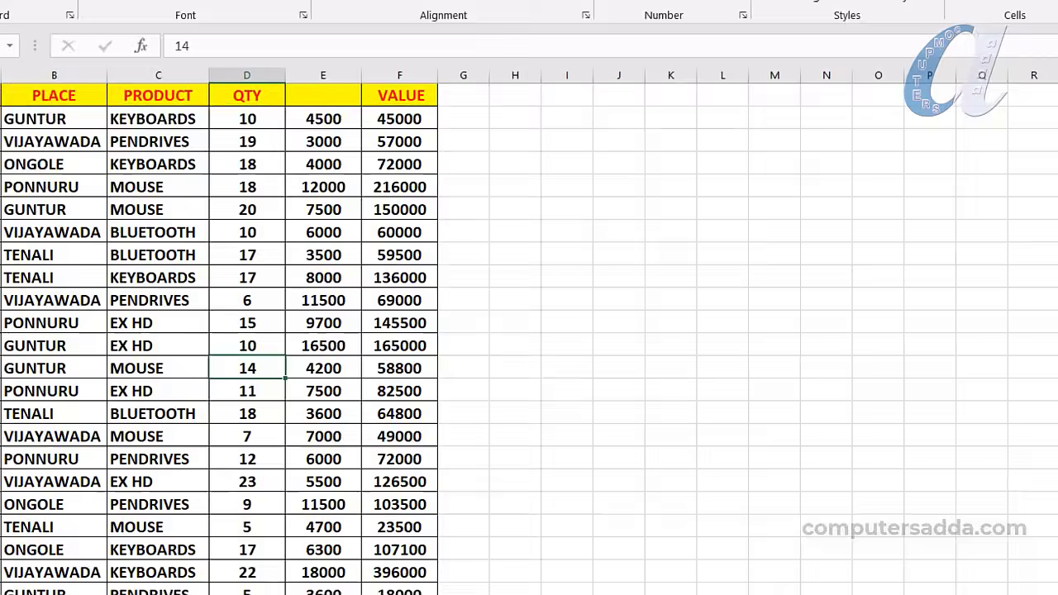
# Select Sheet2's sales data range A1:F22
pyautogui.moveTo(54, 39); pyautogui.dragTo(486, 511)
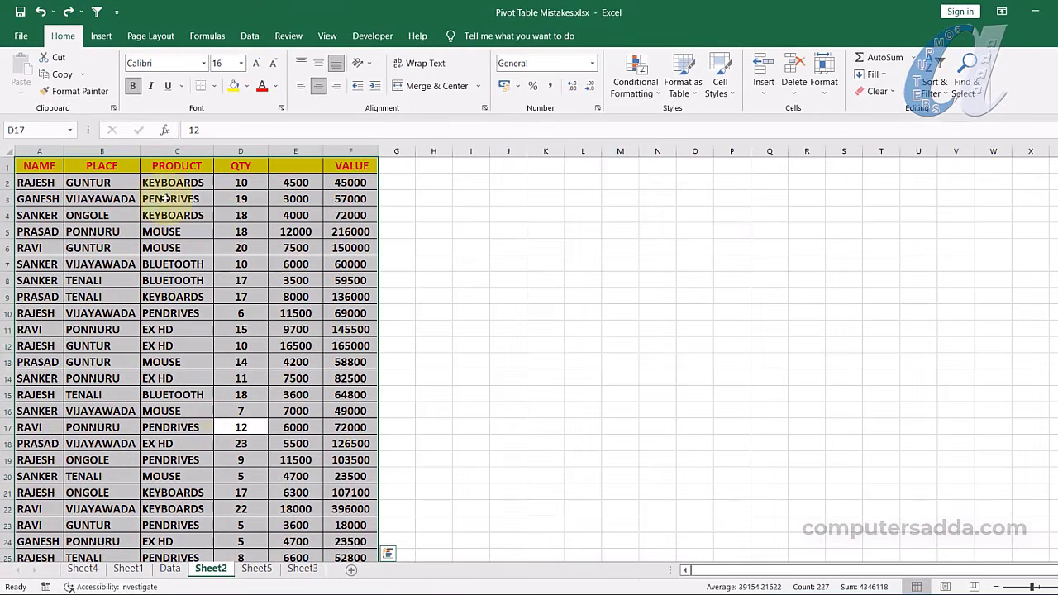
# Insert a PivotTable from Sheet2's selected range and confirm the dialog
pyautogui.click(101, 35)
pyautogui.click(26, 71)
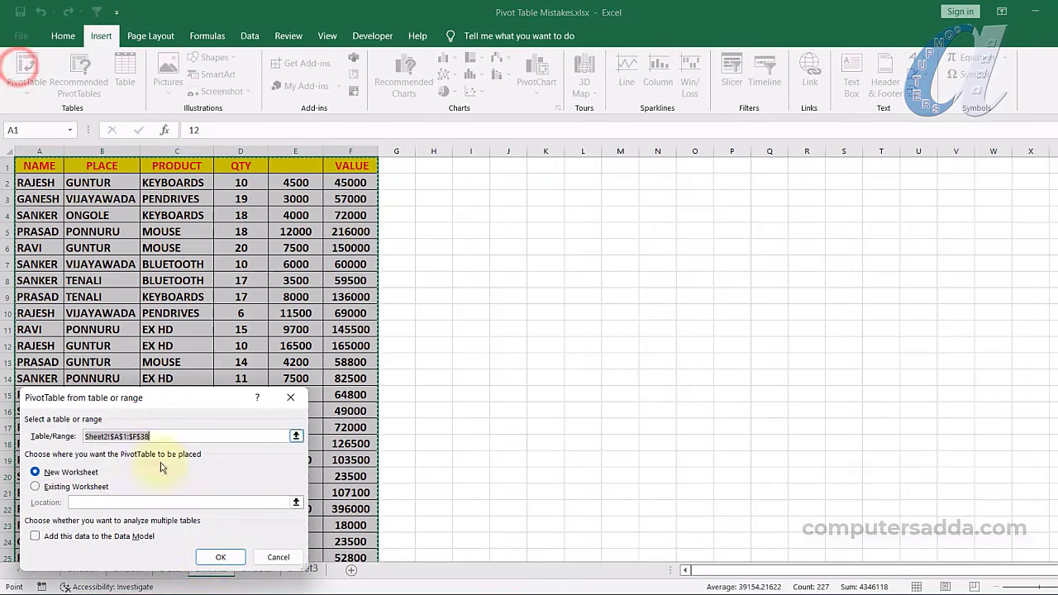
pyautogui.click(217, 557)
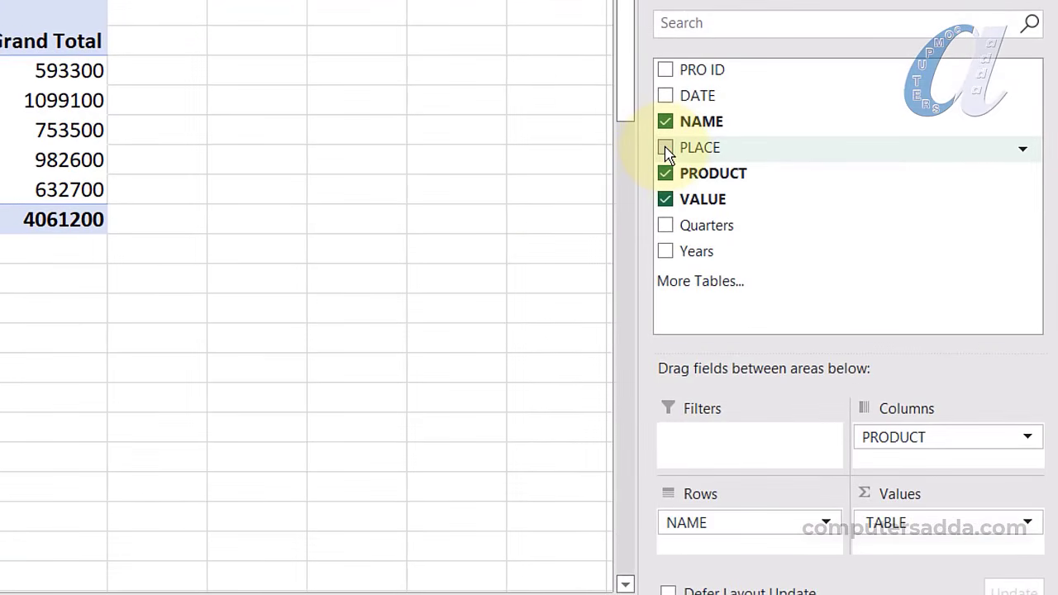
# Add PLACE to the pivot rows beneath NAME so each name breaks down by place
pyautogui.moveTo(669, 156); pyautogui.dragTo(655, 557)
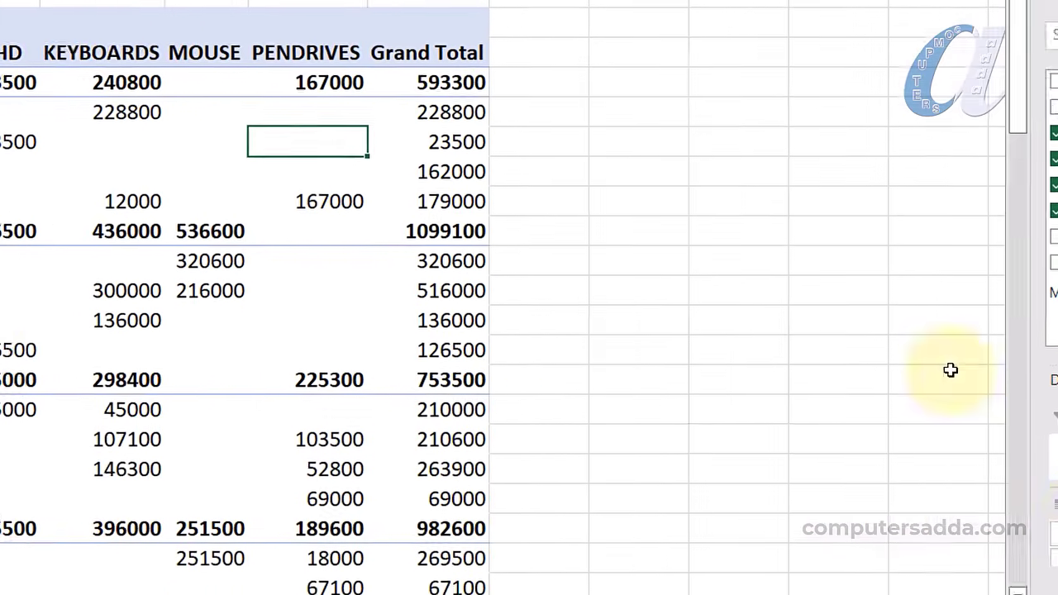
pyautogui.scroll(-1, 216, 201)
pyautogui.scroll(1, 124, 145)
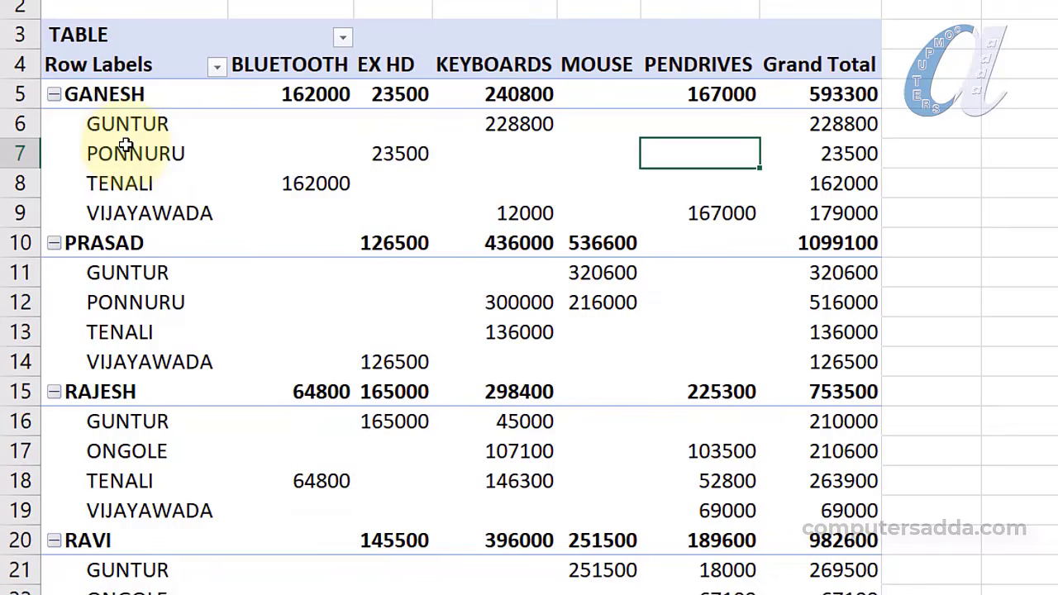
# Select GANESH's and PRASAD's place values and subtotal rows, ending on the 12000 keyboards value in D9
pyautogui.click(104, 91)
pyautogui.moveTo(283, 116); pyautogui.dragTo(742, 226)
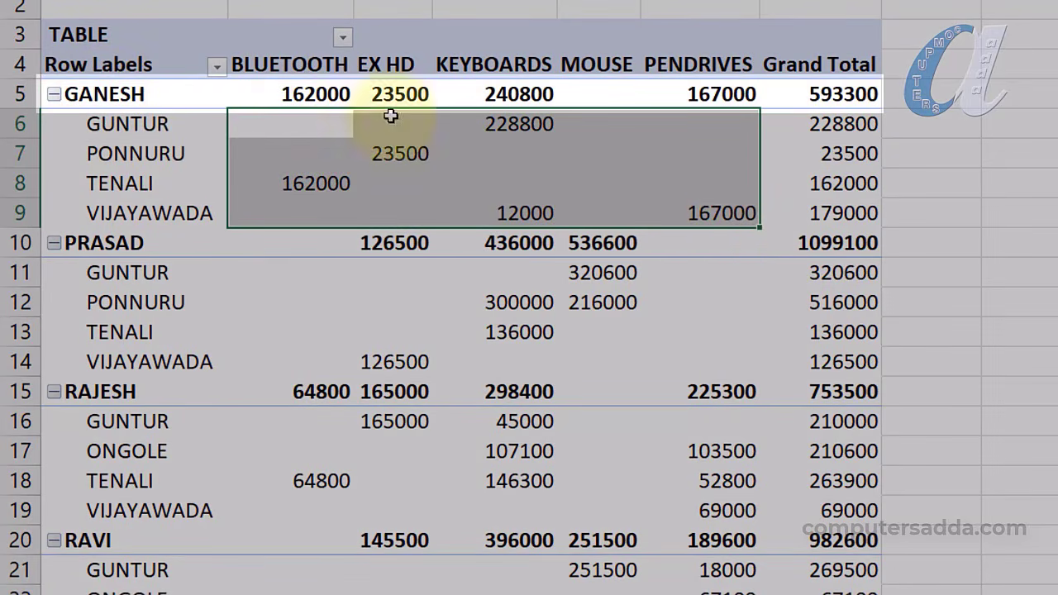
pyautogui.moveTo(267, 99); pyautogui.dragTo(732, 105)
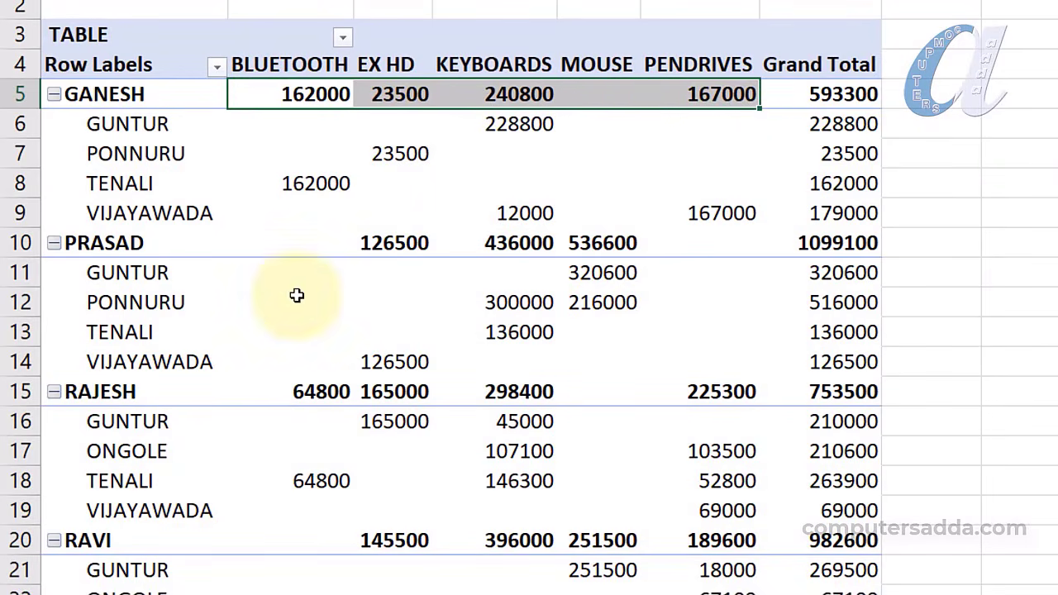
pyautogui.moveTo(138, 276); pyautogui.dragTo(145, 333)
pyautogui.moveTo(295, 275); pyautogui.dragTo(851, 361)
pyautogui.moveTo(340, 243); pyautogui.dragTo(786, 244)
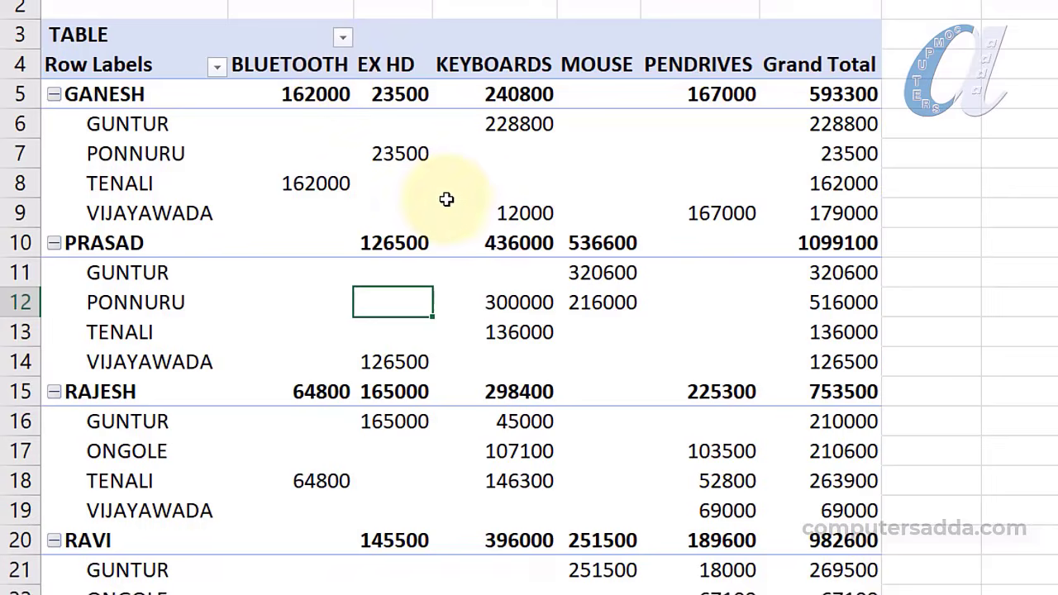
pyautogui.click(447, 204)
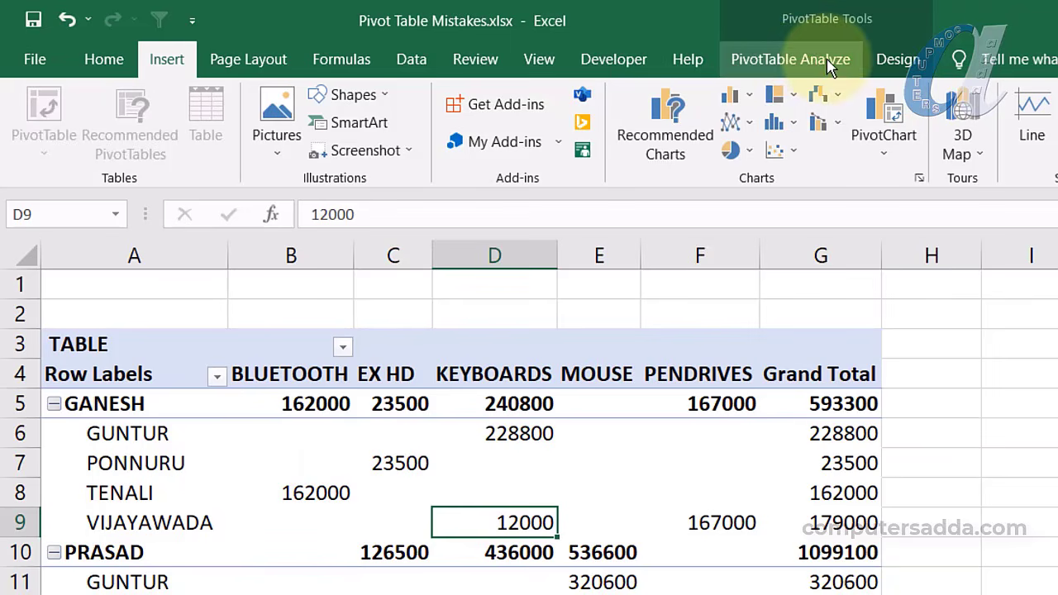
# Show subtotals at the bottom of each group, then at the top, then remove them
pyautogui.click(899, 62)
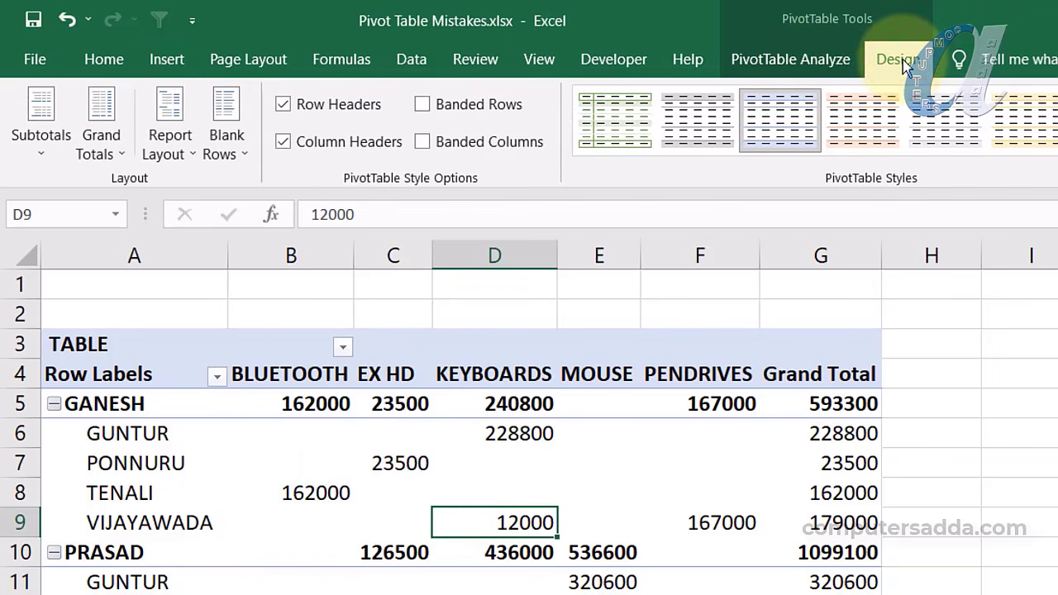
pyautogui.click(46, 154)
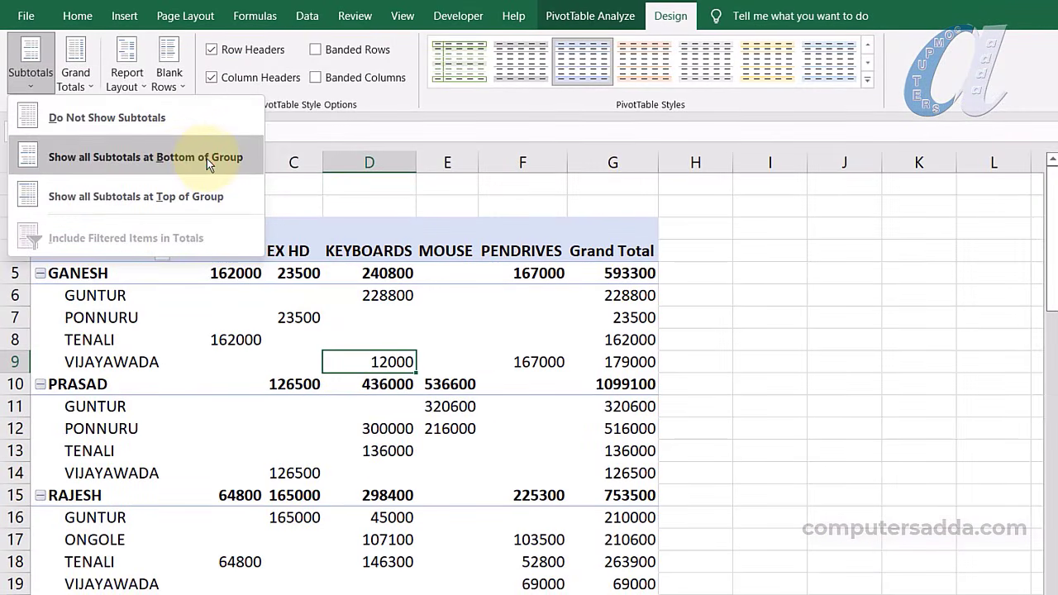
pyautogui.click(206, 158)
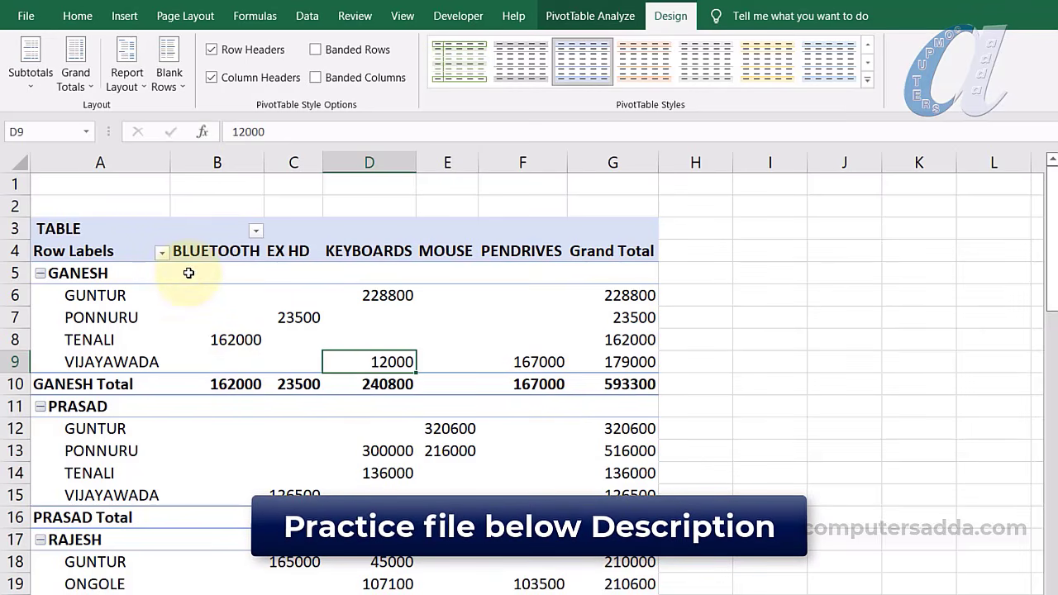
pyautogui.click(46, 81)
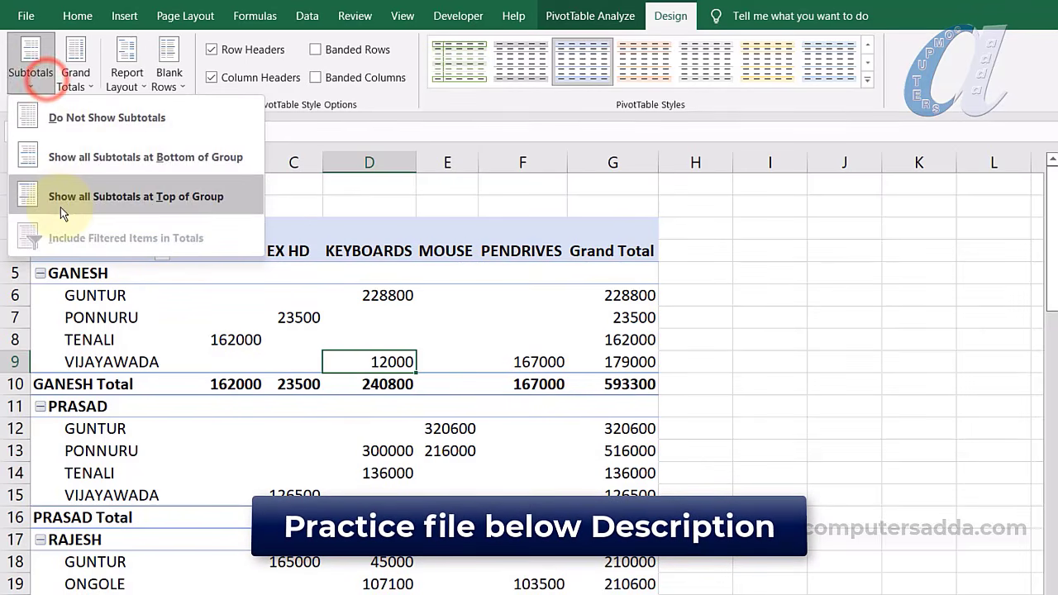
pyautogui.click(116, 196)
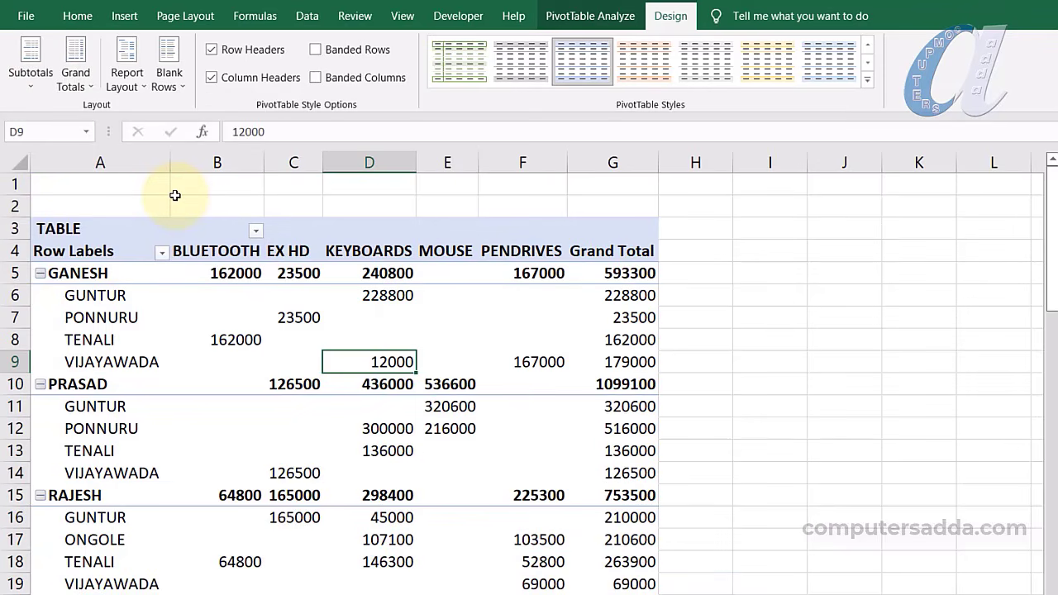
pyautogui.click(29, 74)
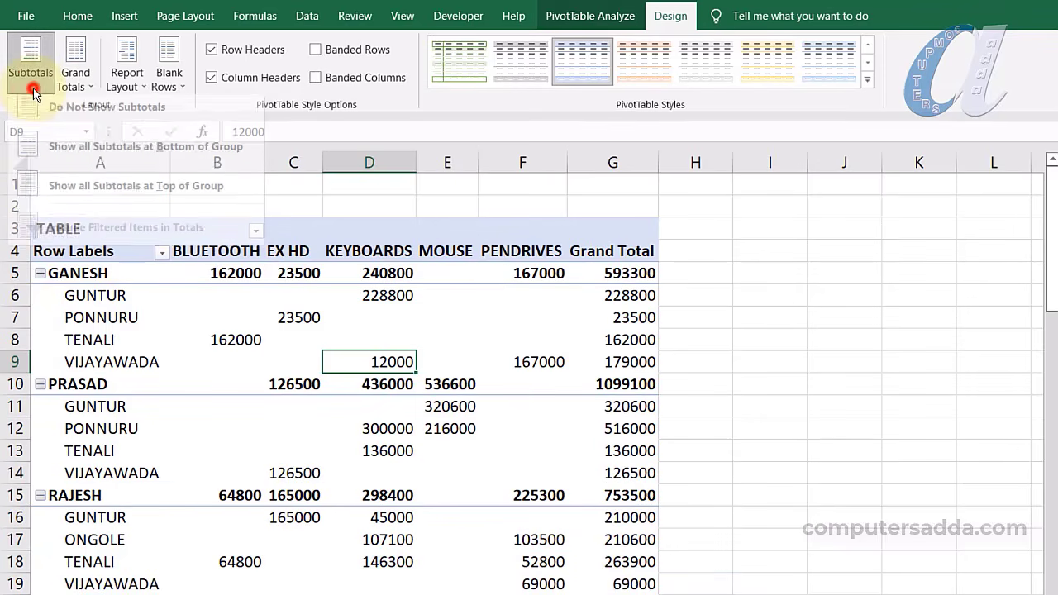
pyautogui.click(100, 120)
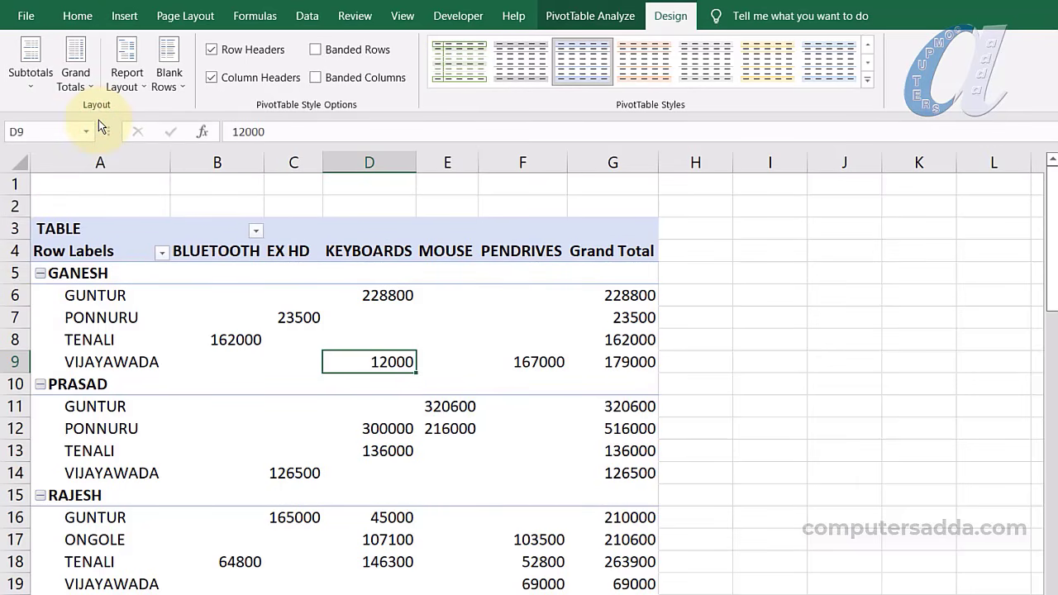
# Turn Grand Totals off for rows and columns, then undo it with Ctrl+Z
pyautogui.click(76, 78)
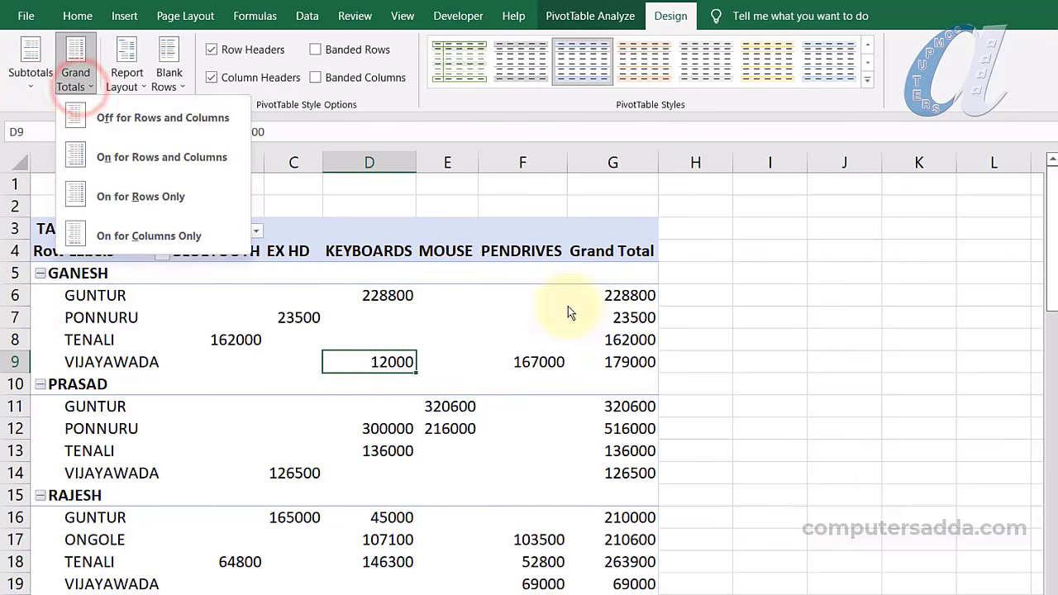
pyautogui.scroll(-3, 380, 386)
pyautogui.scroll(-2, 380, 386)
pyautogui.scroll(5, 189, 354)
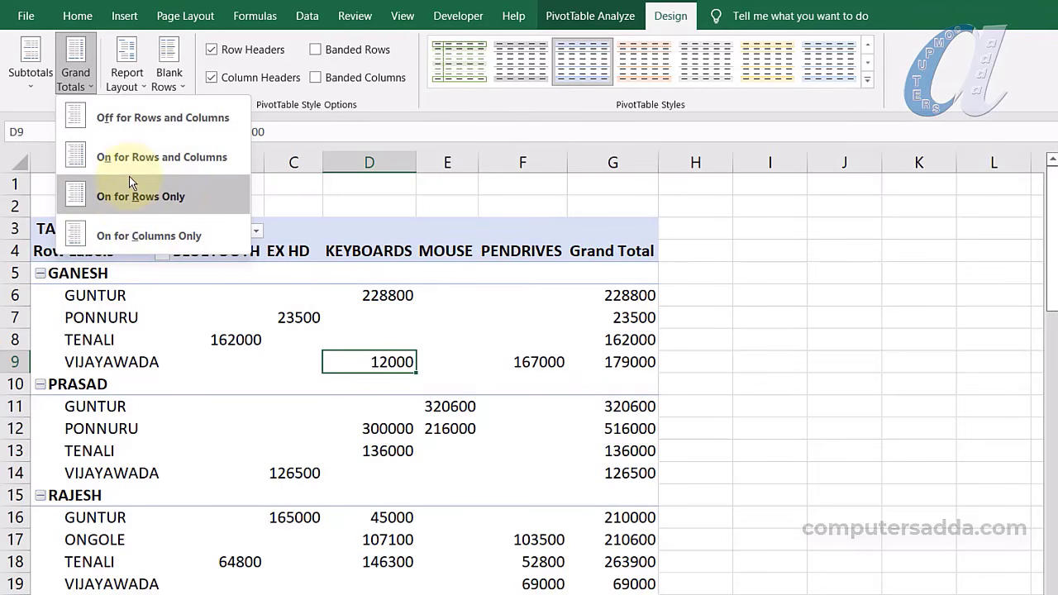
pyautogui.click(136, 120)
pyautogui.hotkey('ctrl', 'z')
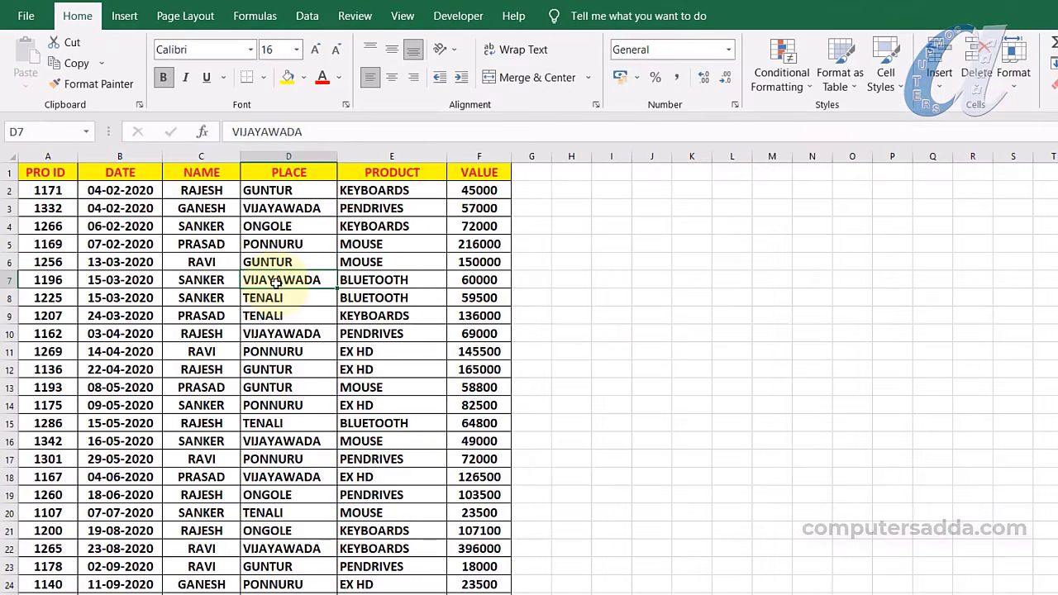
# Build a new-sheet pivot from all the sales data with DATE in the rows
pyautogui.hotkey('ctrl', 'a')
pyautogui.click(124, 17)
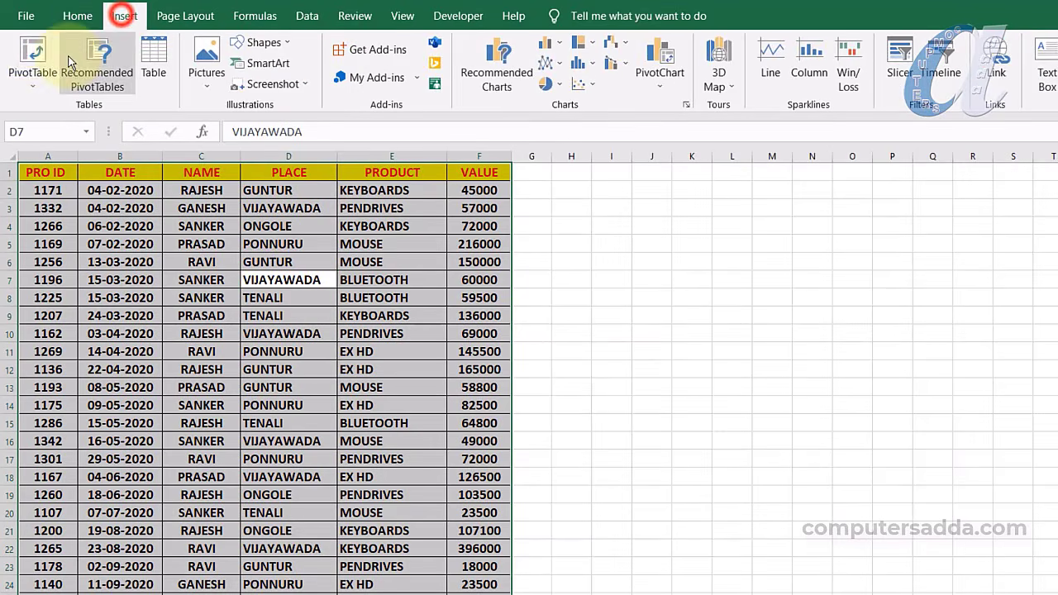
pyautogui.click(33, 57)
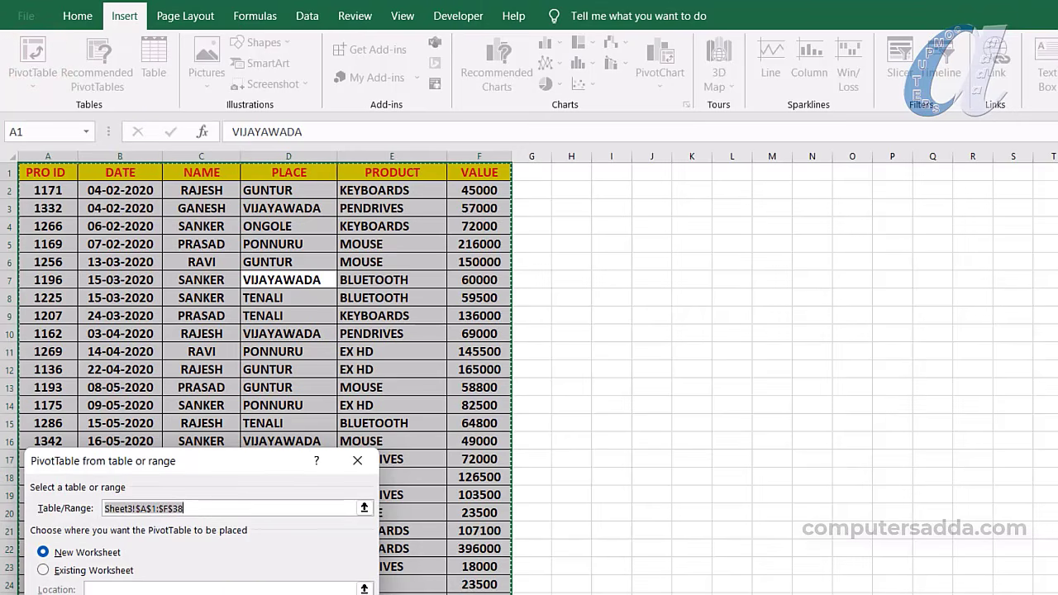
pyautogui.click(273, 594)
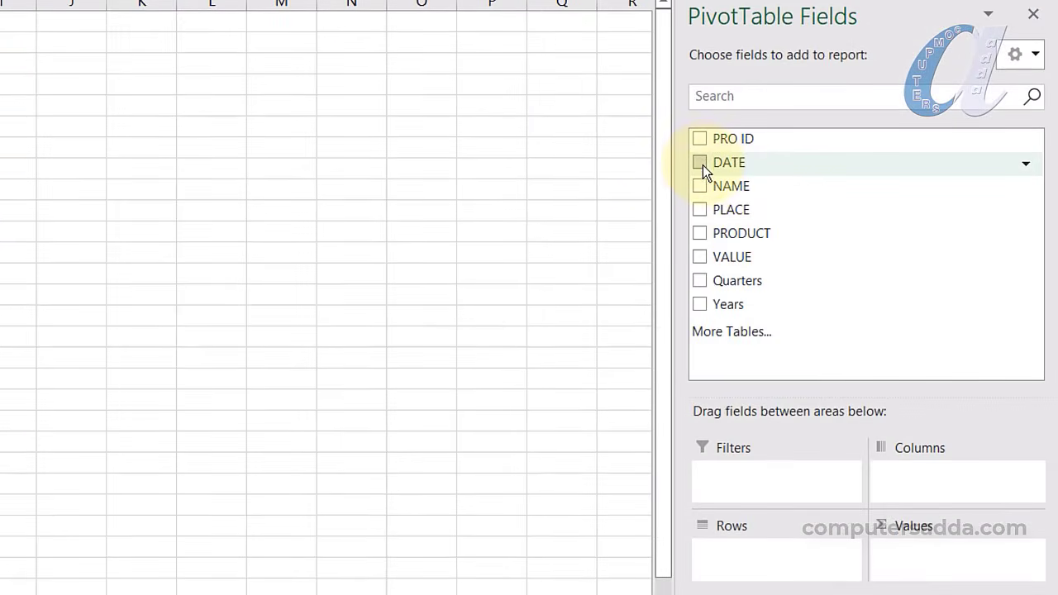
pyautogui.moveTo(700, 161); pyautogui.dragTo(746, 518)
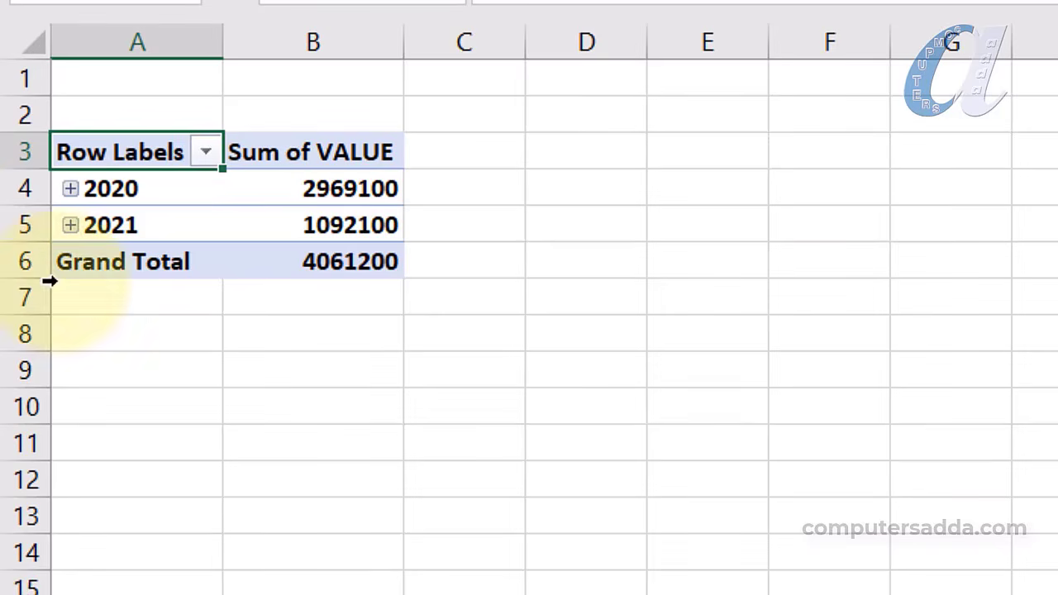
# Expand 2020 into its quarters, open Qtr1's months, then collapse Qtr1 again
pyautogui.click(71, 189)
pyautogui.click(97, 224)
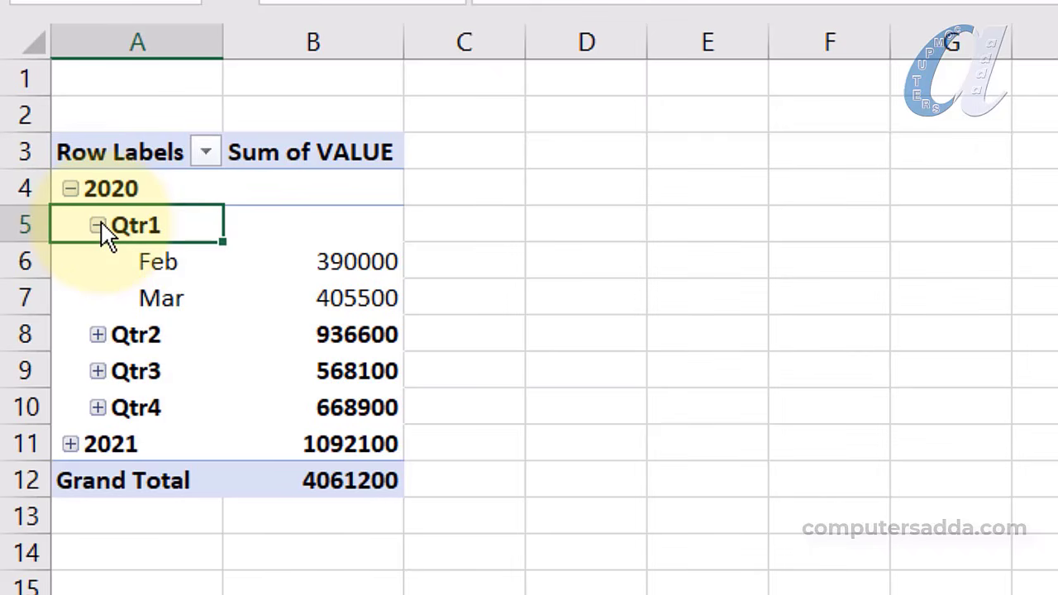
pyautogui.click(97, 225)
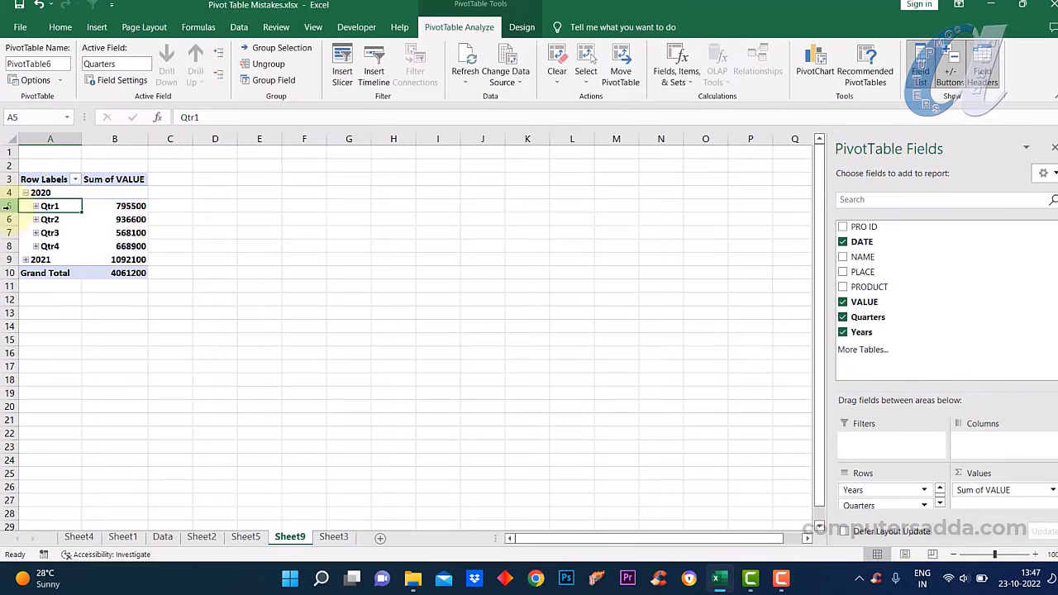
# Remove the Quarters and Years fields from the pivot's rows
pyautogui.rightClick(7, 207)
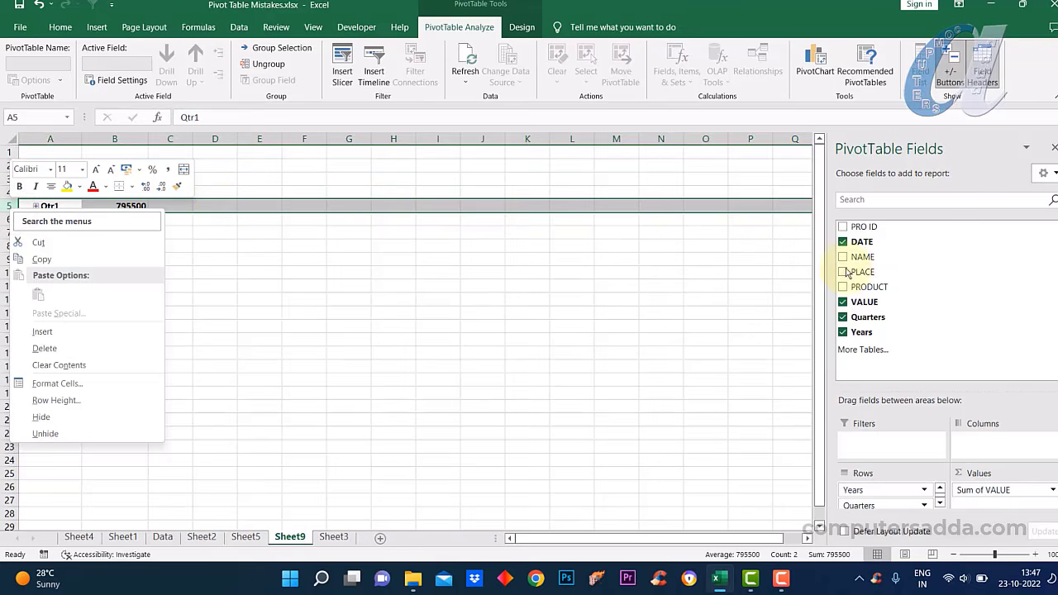
pyautogui.click(943, 138)
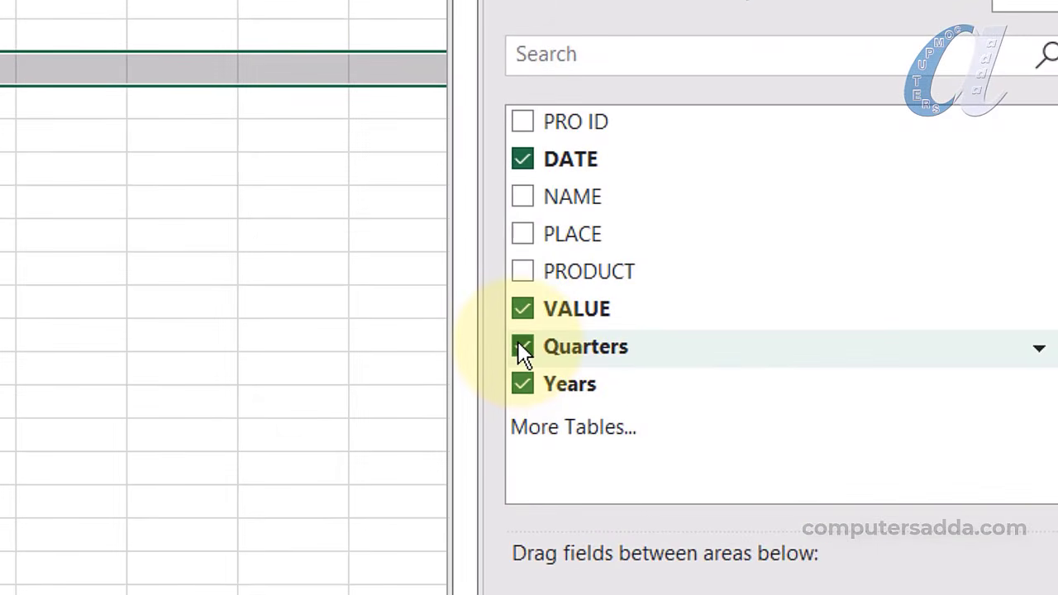
pyautogui.click(517, 343)
pyautogui.click(523, 385)
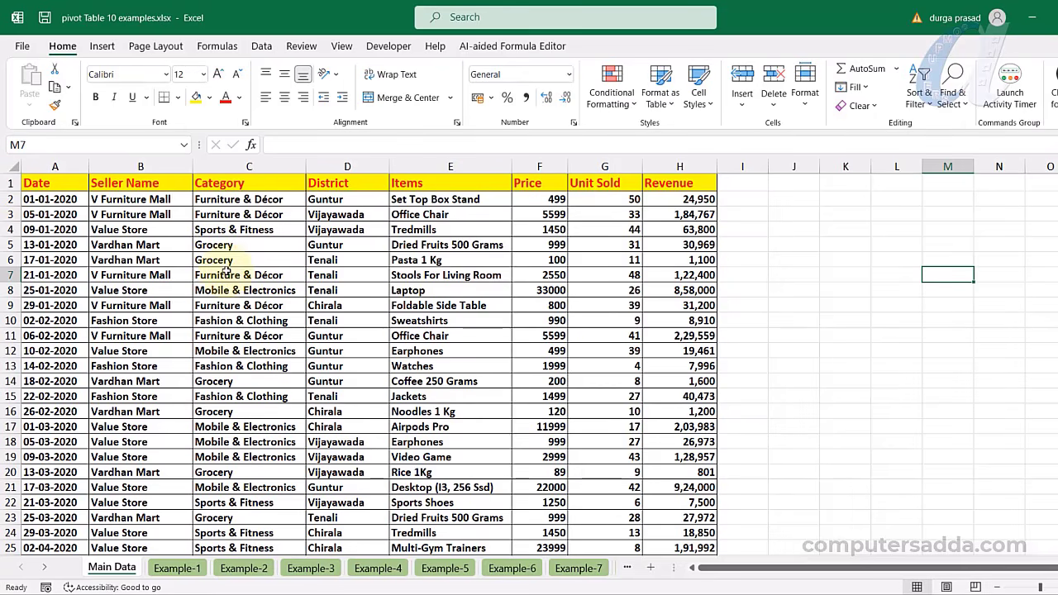
# Create a pivot table from the whole Main Data table at 'Example-1'!$A$1
pyautogui.click(273, 292)
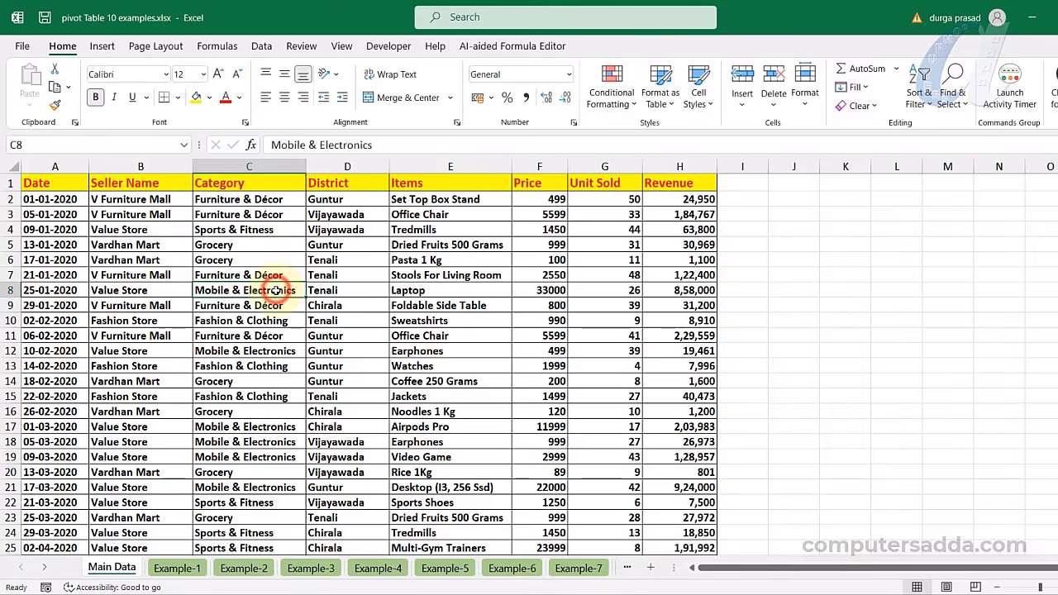
pyautogui.hotkey('ctrl', 'a')
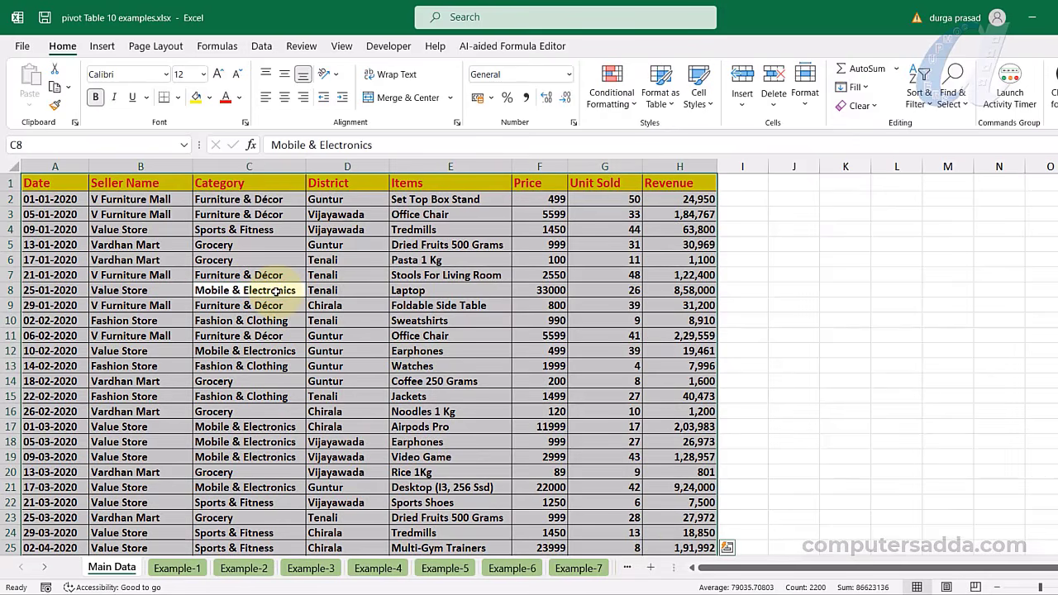
pyautogui.click(102, 47)
pyautogui.click(35, 79)
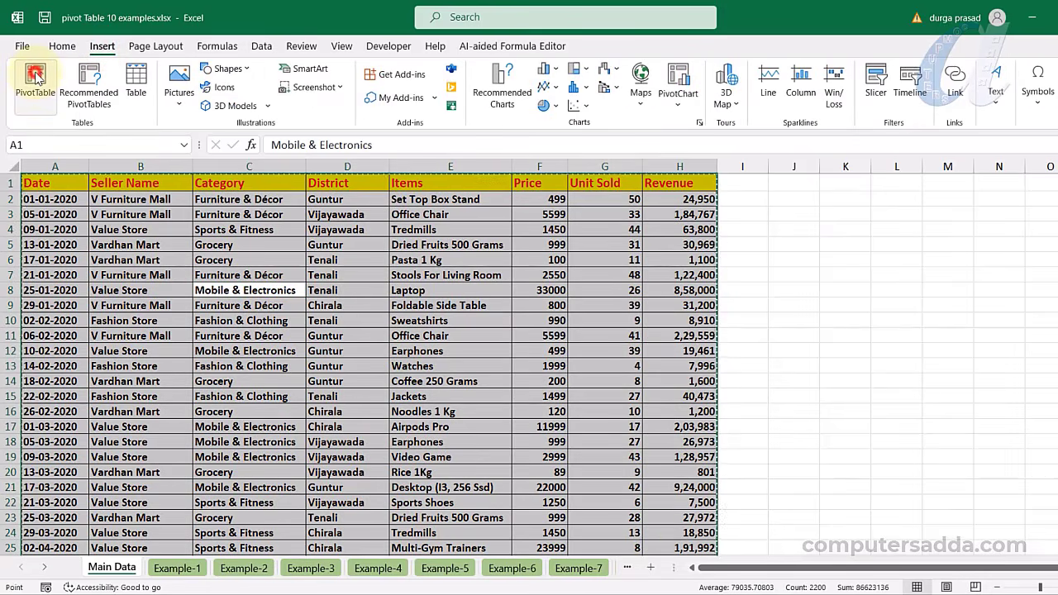
pyautogui.moveTo(653, 209); pyautogui.dragTo(583, 183)
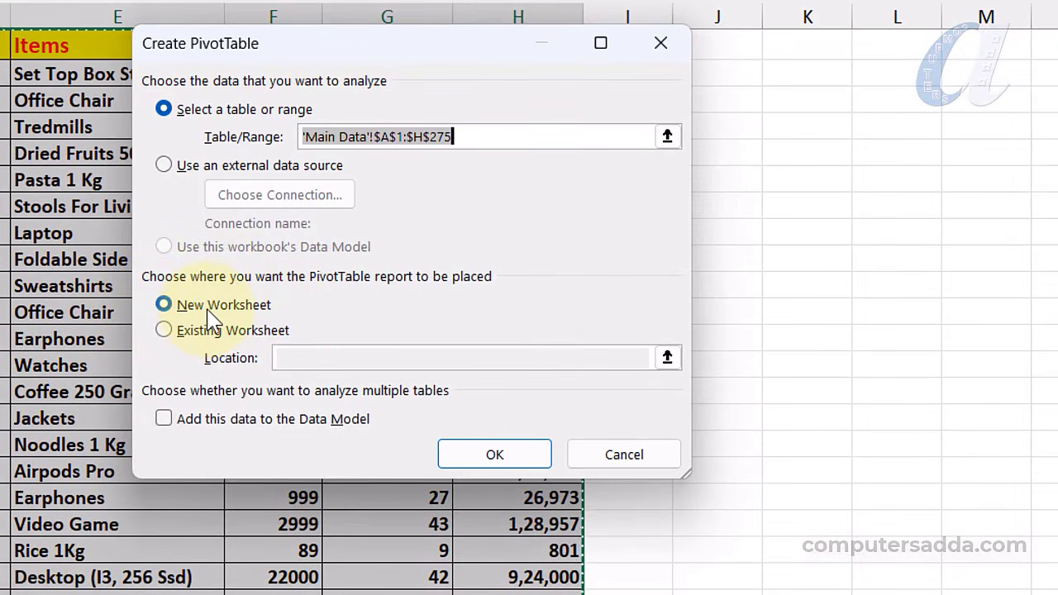
pyautogui.click(163, 331)
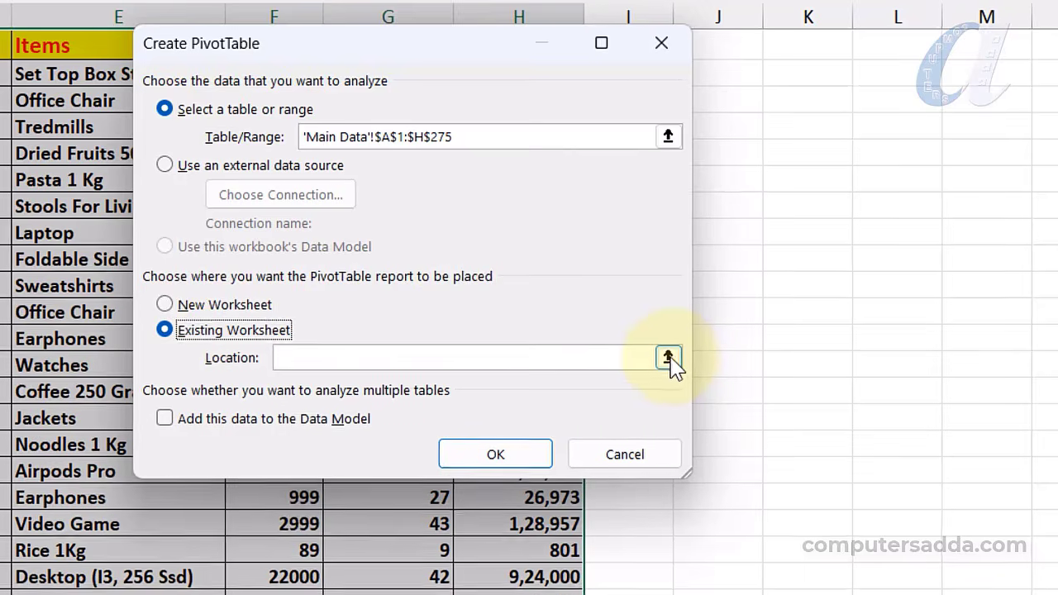
pyautogui.click(667, 357)
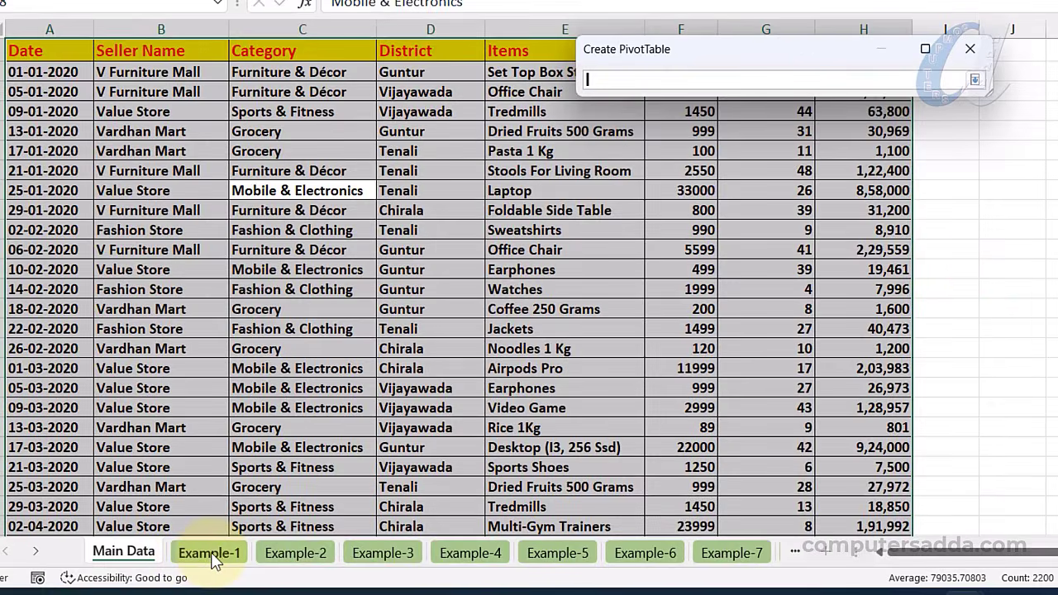
pyautogui.click(212, 554)
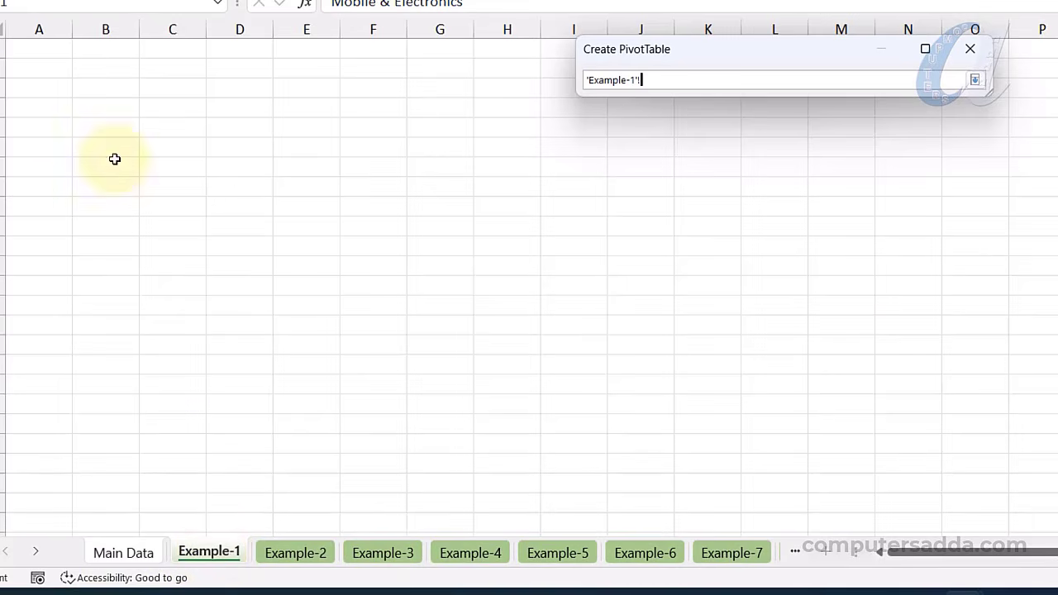
pyautogui.click(39, 52)
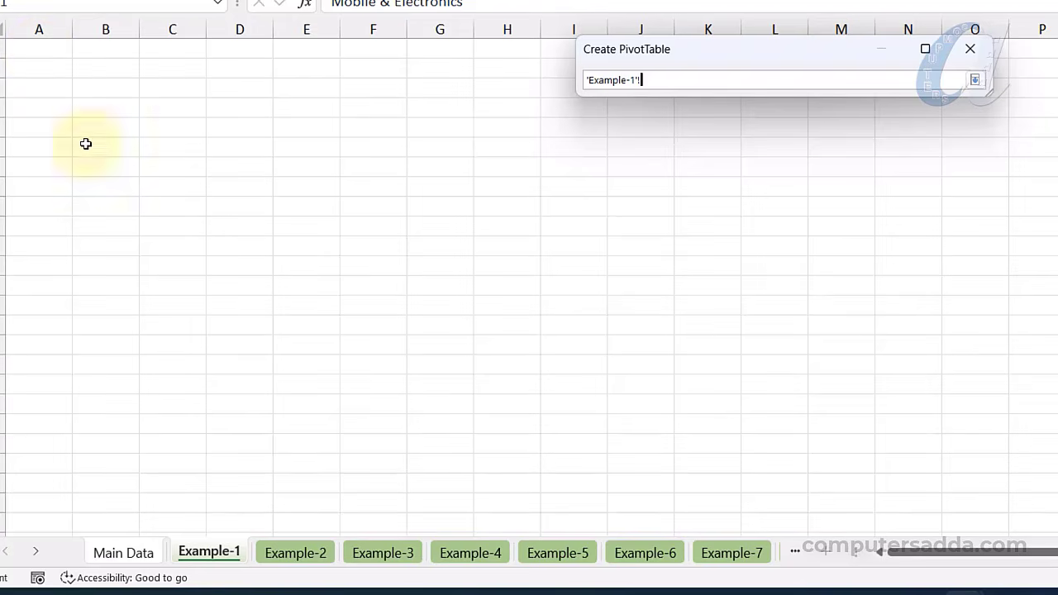
pyautogui.press('Return')
pyautogui.click(841, 356)
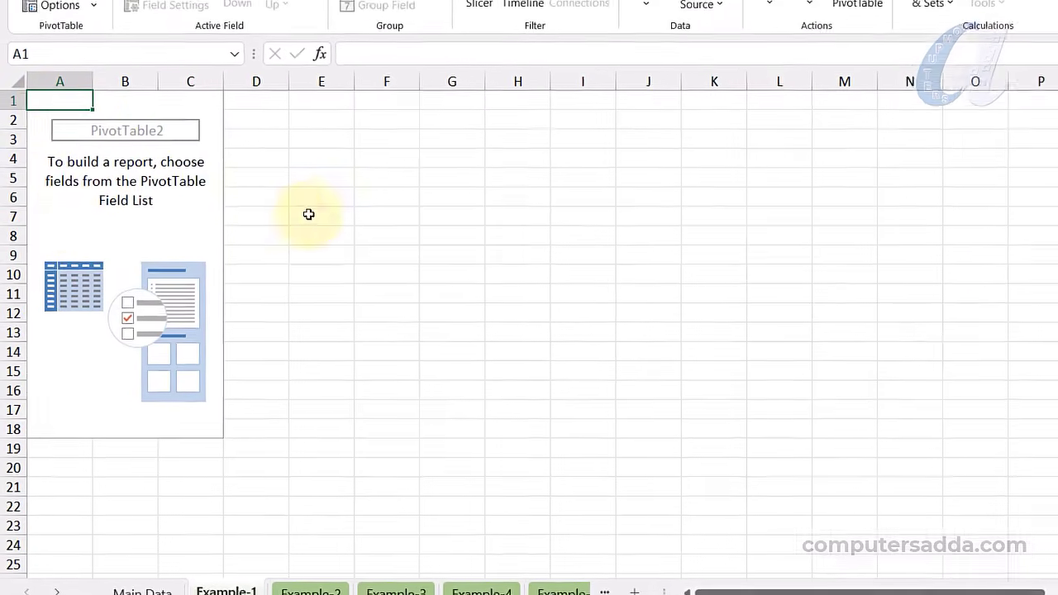
# Put Category in the Example-1 pivot rows and Unit Sold in Values
pyautogui.click(344, 197)
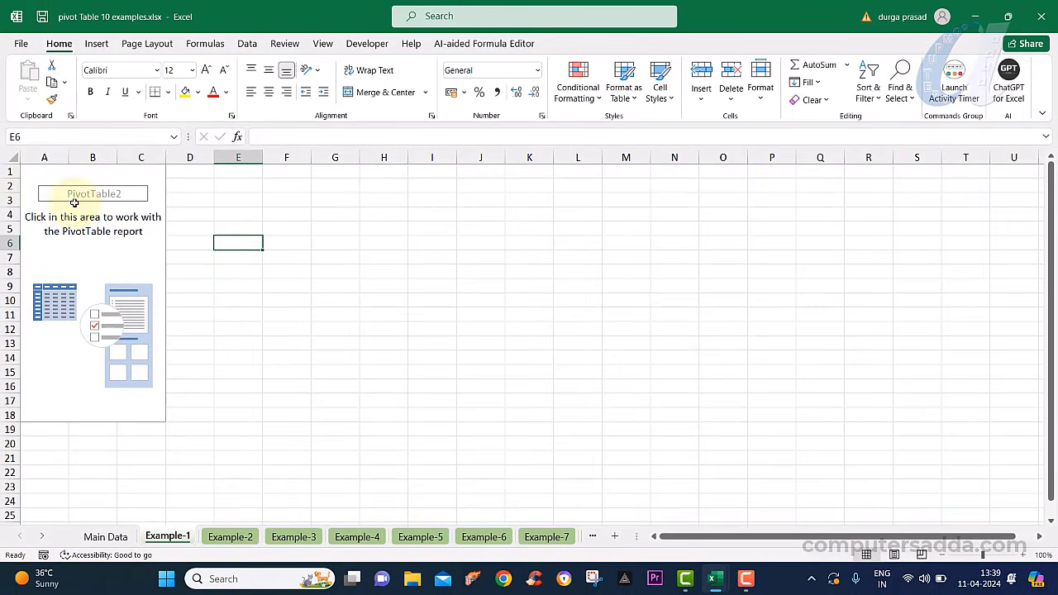
pyautogui.click(48, 252)
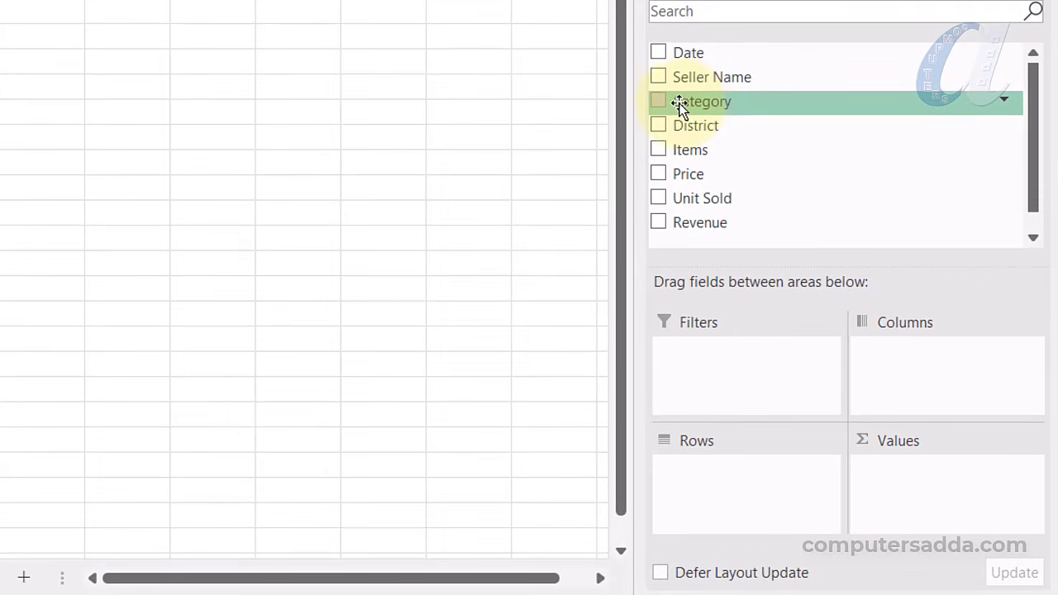
pyautogui.moveTo(688, 103); pyautogui.dragTo(720, 484)
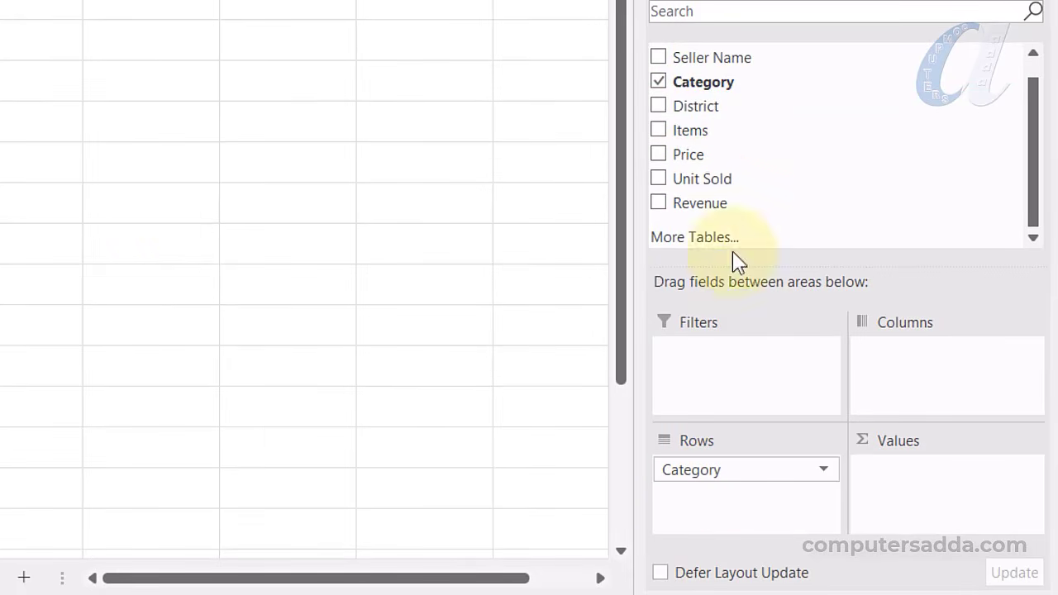
pyautogui.moveTo(685, 183); pyautogui.dragTo(910, 475)
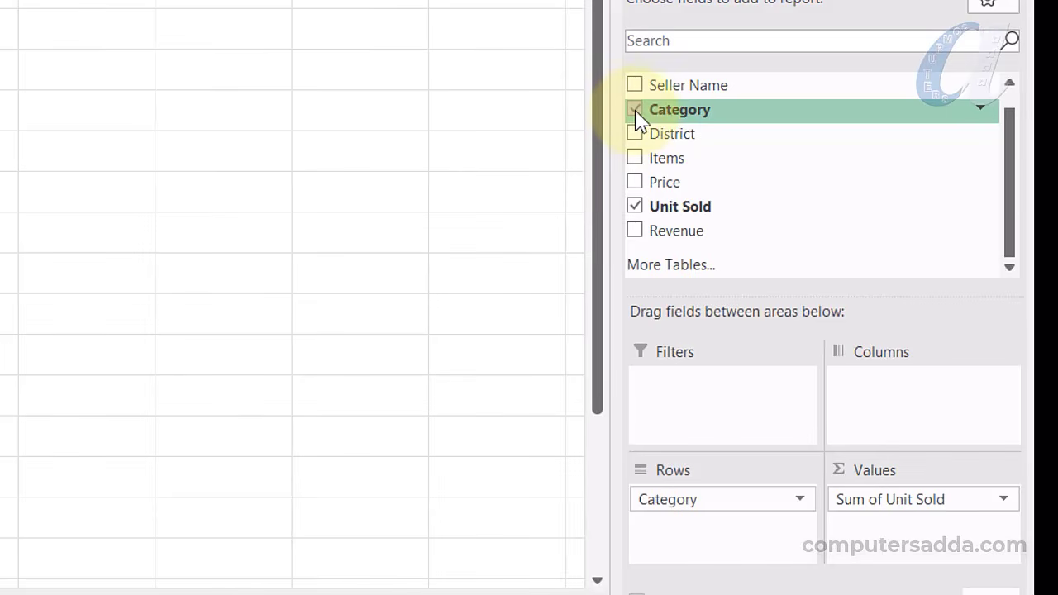
# Replace Category with Items in the pivot rows and review the item list
pyautogui.click(634, 110)
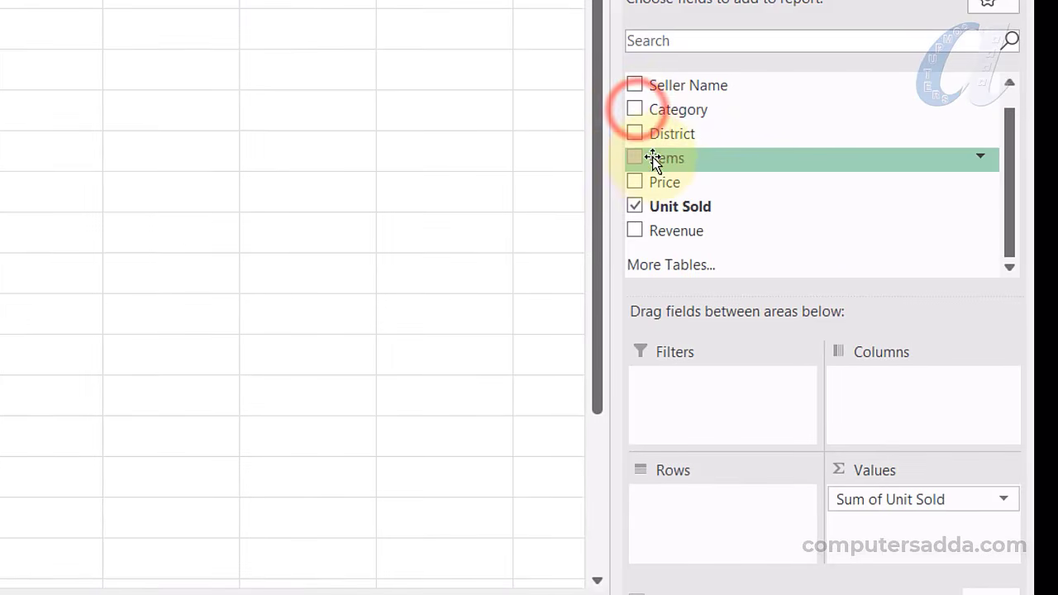
pyautogui.moveTo(652, 158); pyautogui.dragTo(673, 520)
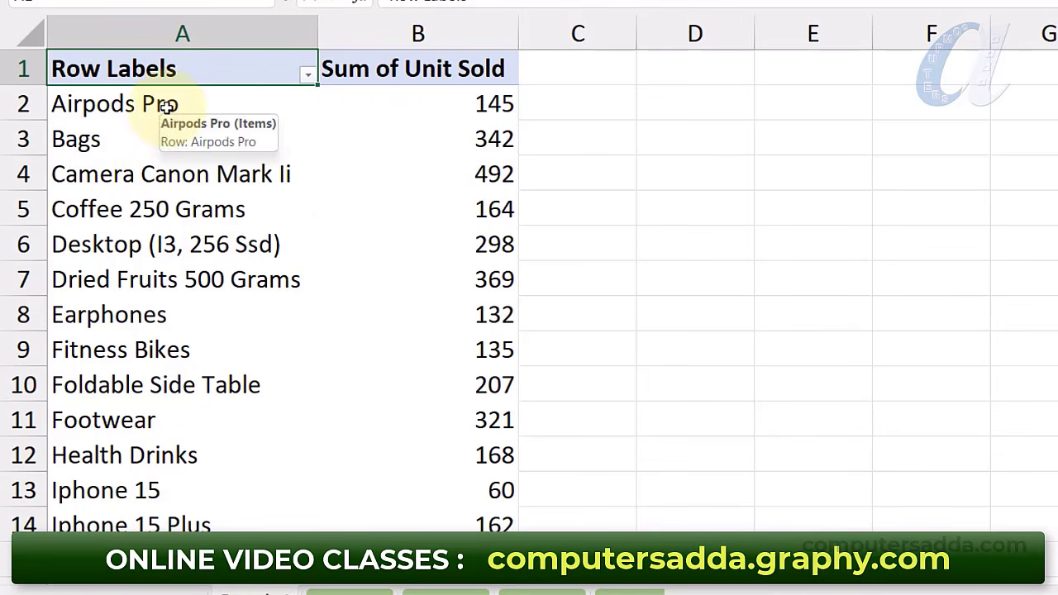
pyautogui.scroll(-10, 372, 141)
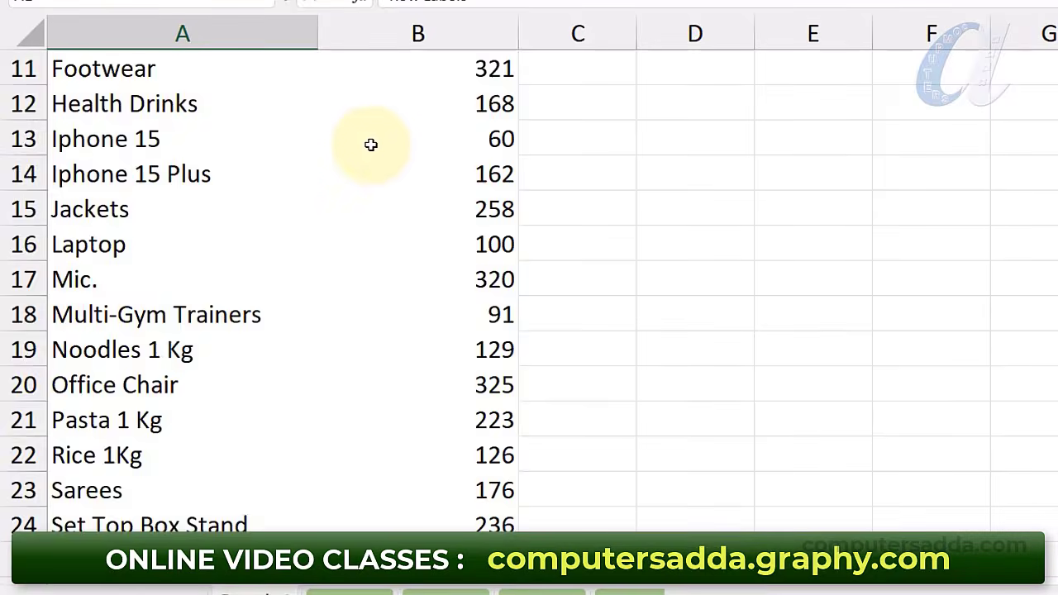
pyautogui.scroll(10, 376, 141)
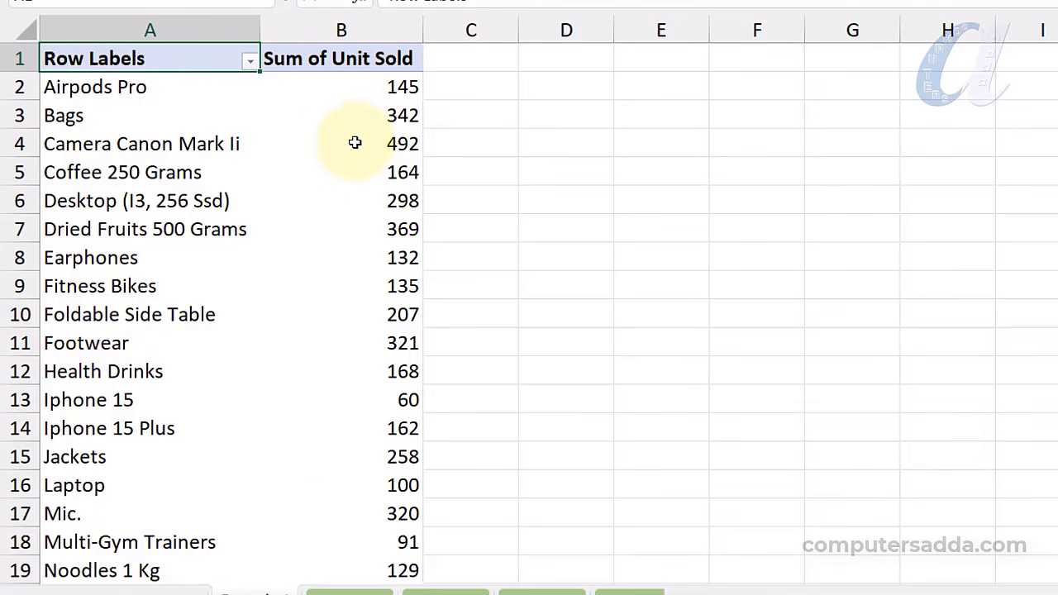
pyautogui.scroll(-5, 355, 143)
pyautogui.scroll(5, 349, 217)
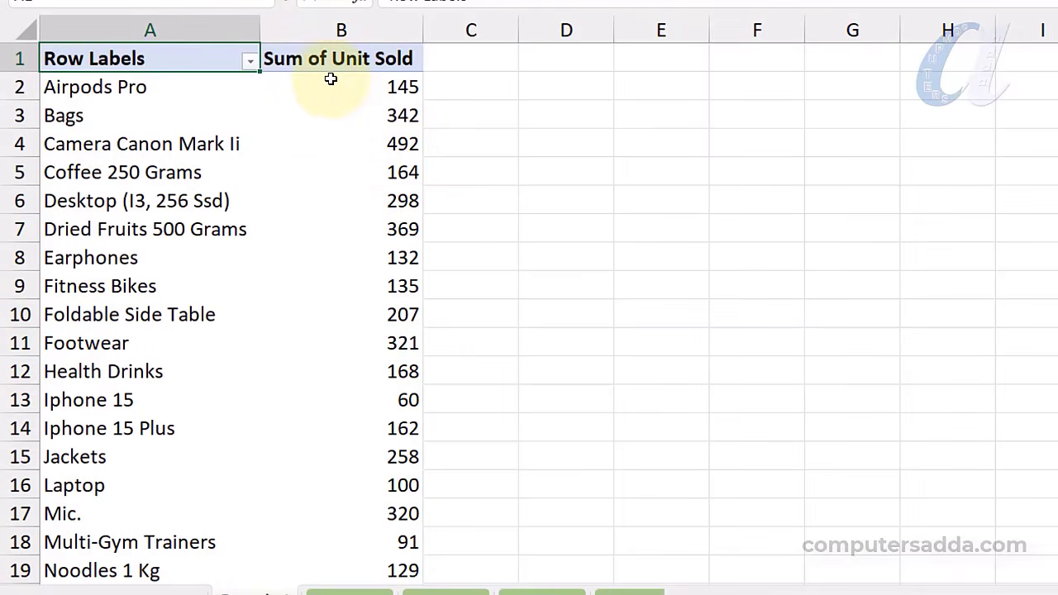
# Sort items by Sum of Unit Sold largest to smallest, Camera Canon Mark Ii first at 492
pyautogui.rightClick(353, 119)
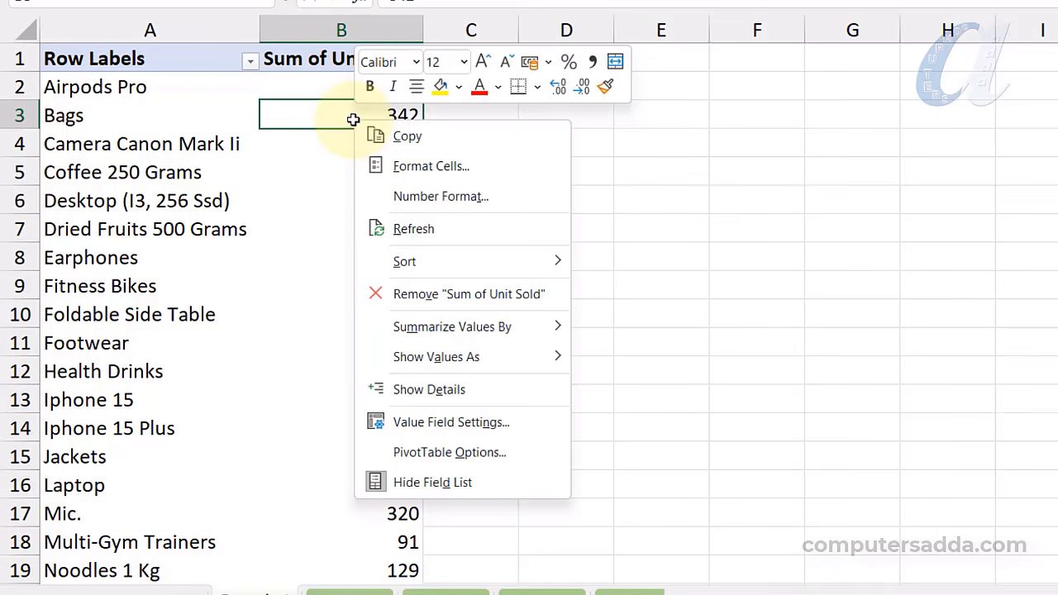
pyautogui.moveTo(404, 262)
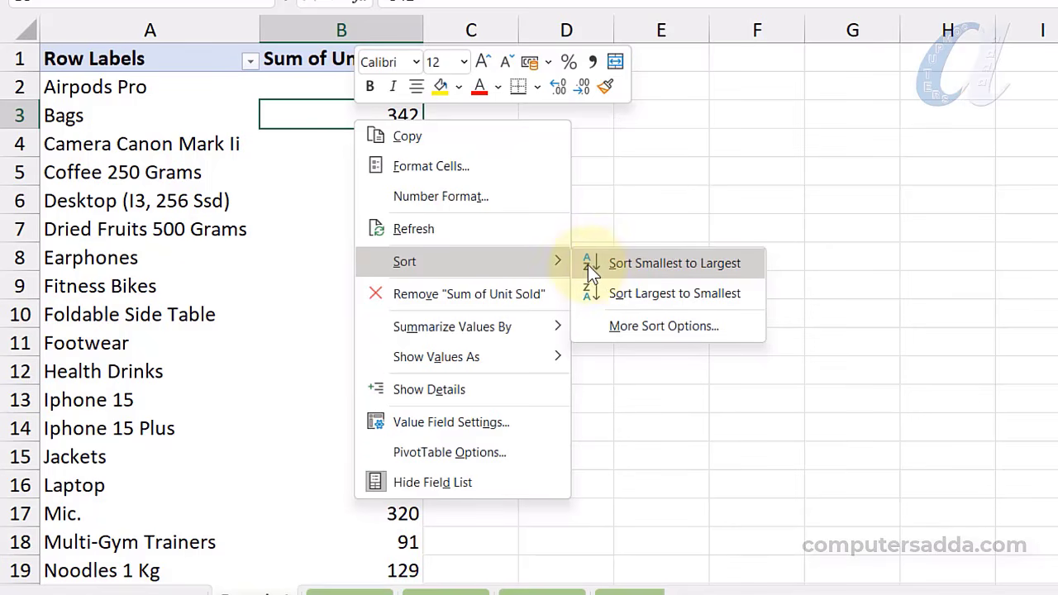
pyautogui.click(676, 294)
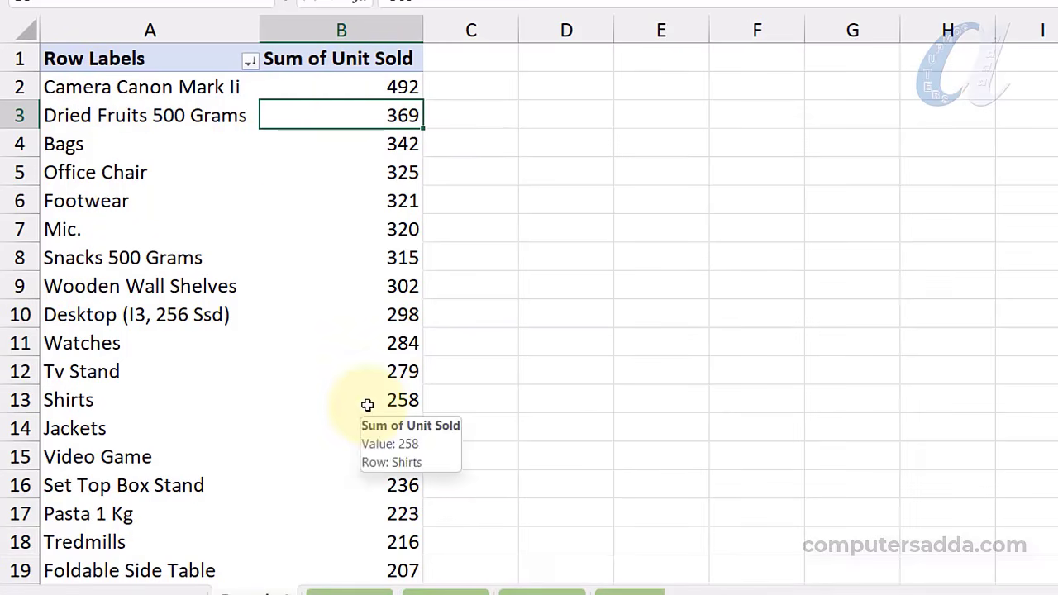
pyautogui.scroll(-3, 368, 404)
pyautogui.scroll(3, 367, 400)
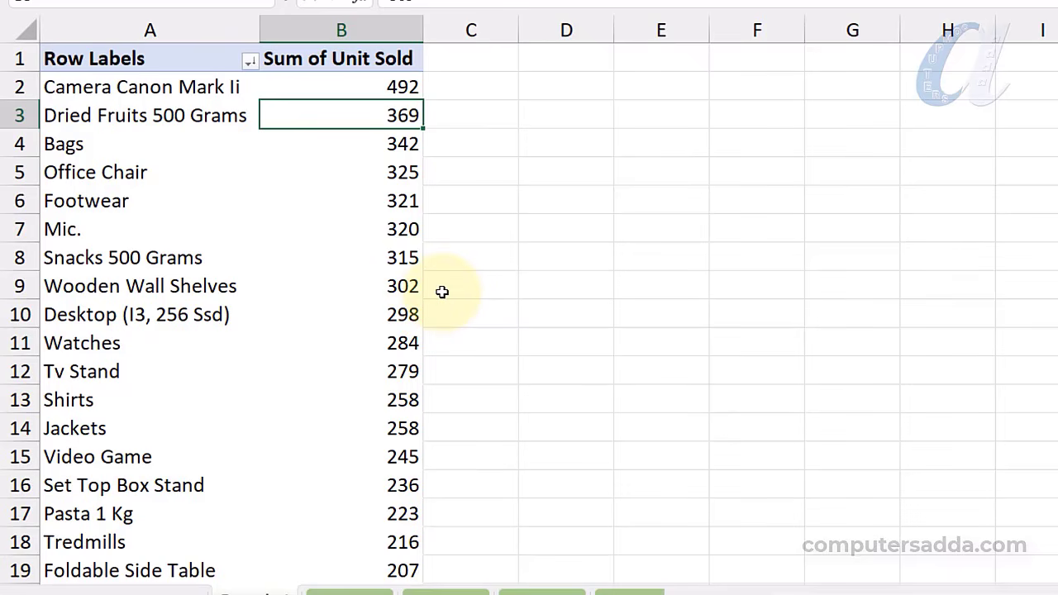
# Put Category then Items in the rows with Sum of Unit Sold as values
pyautogui.hotkey('ctrl', 'p')
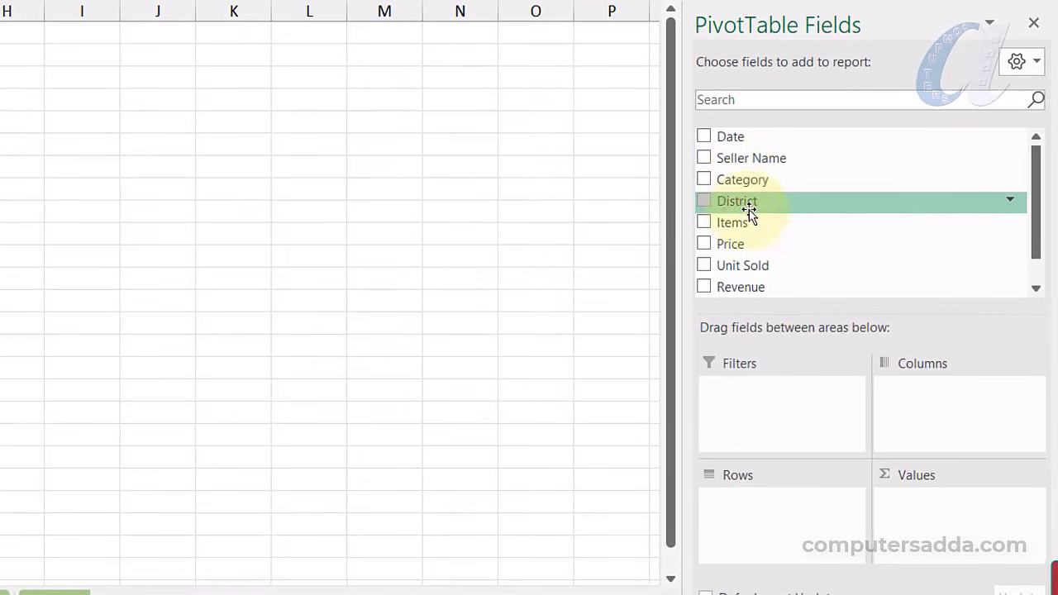
pyautogui.moveTo(742, 180); pyautogui.dragTo(750, 511)
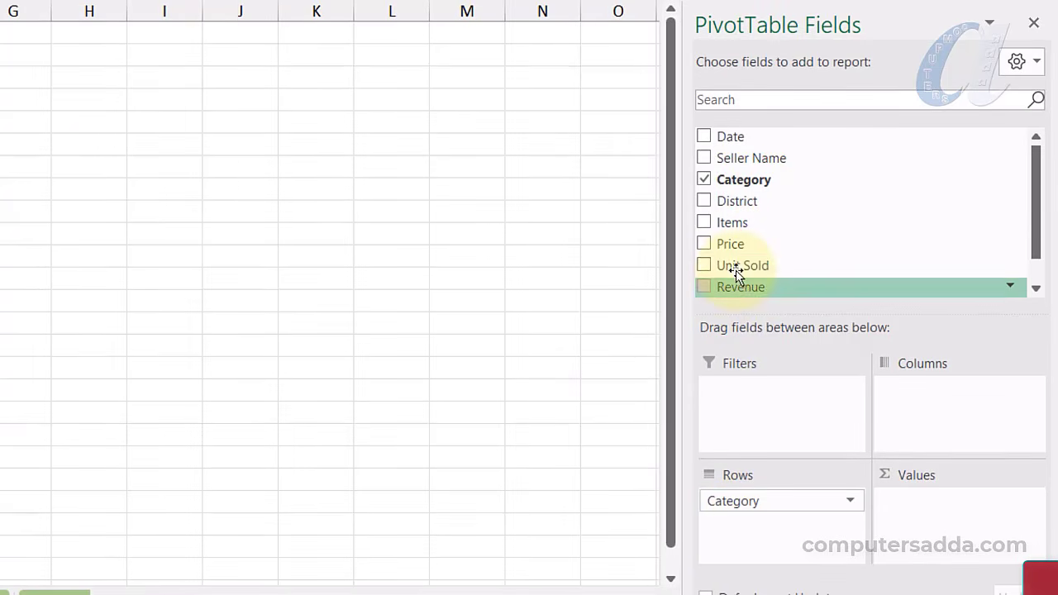
pyautogui.moveTo(731, 269); pyautogui.dragTo(933, 529)
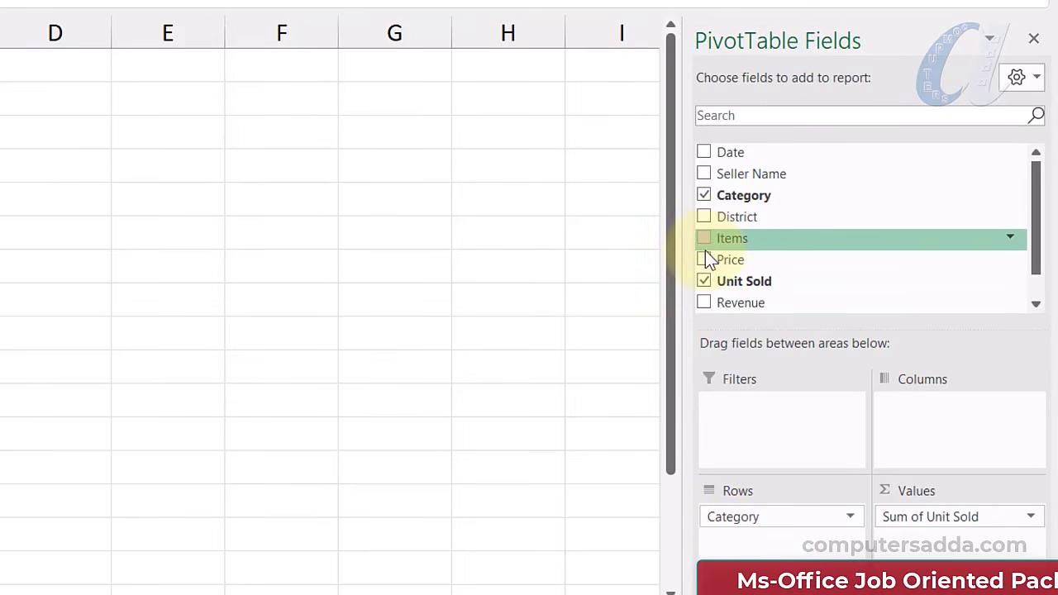
pyautogui.moveTo(716, 238); pyautogui.dragTo(737, 546)
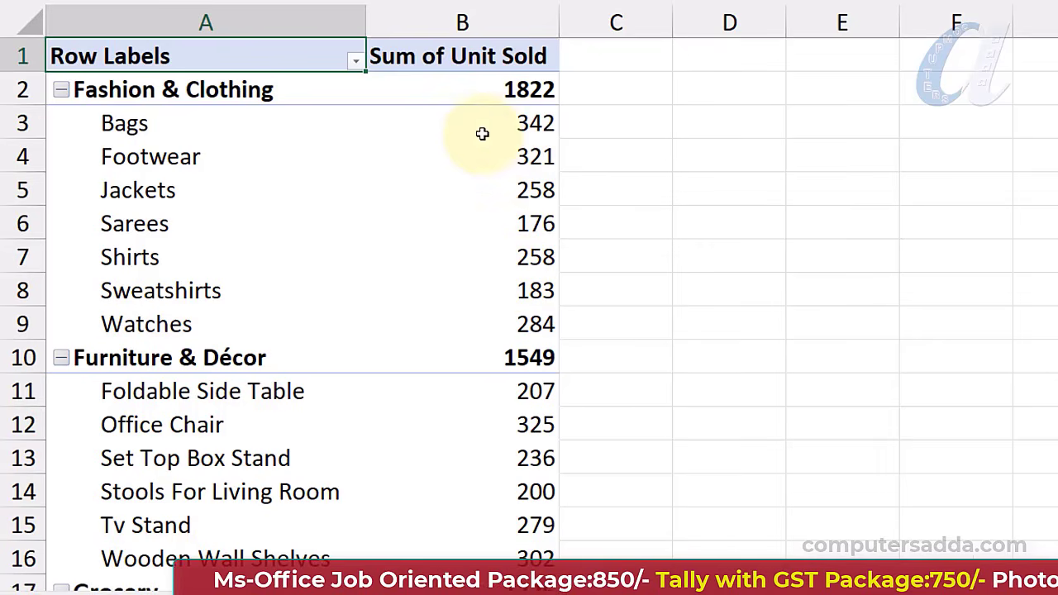
# Sort items within each category by Sum of Unit Sold, largest to smallest
pyautogui.scroll(-12, 397, 306)
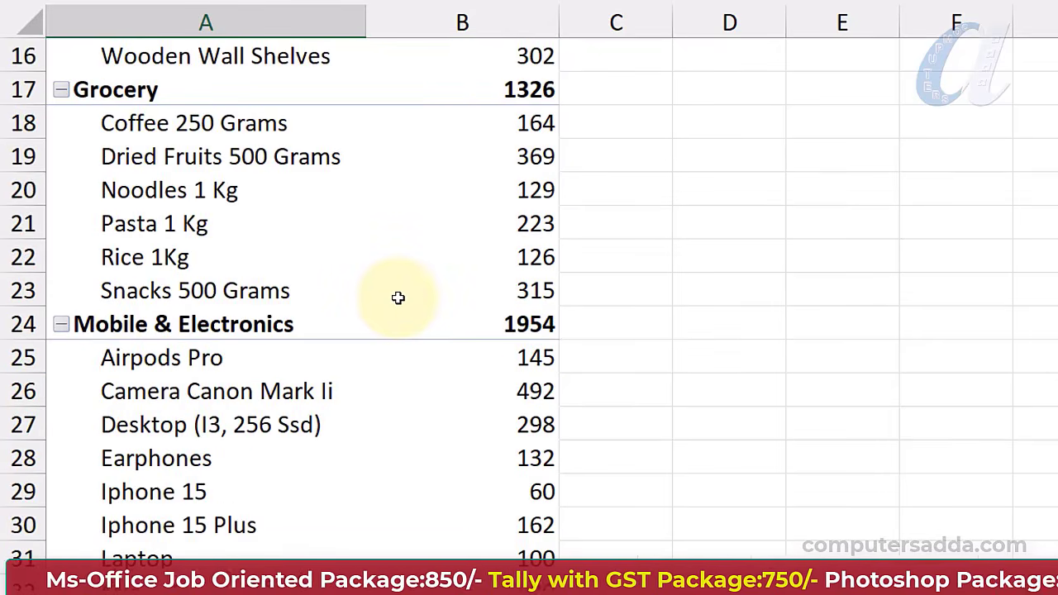
pyautogui.scroll(12, 402, 286)
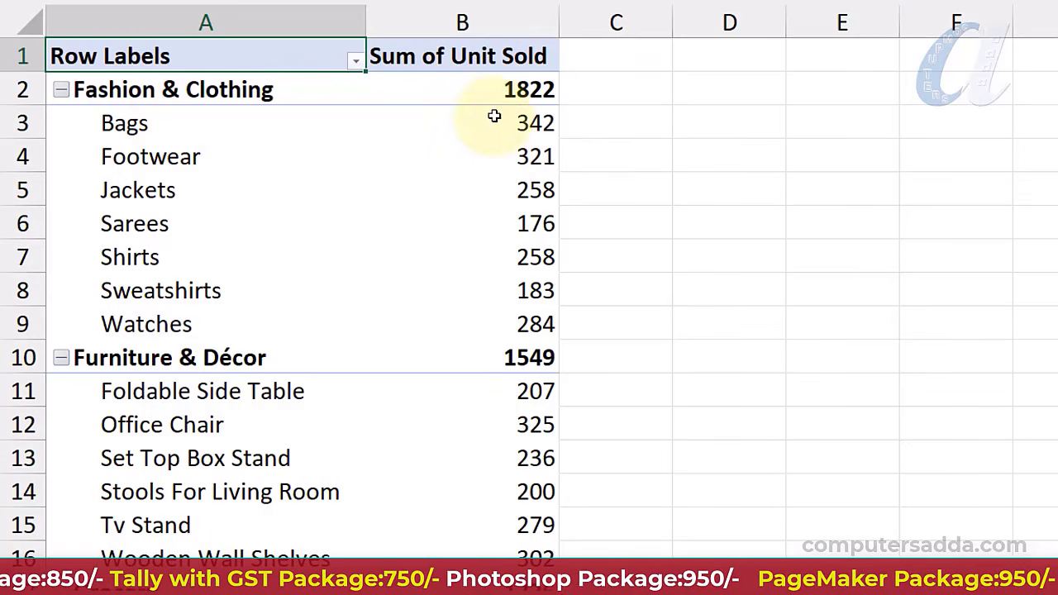
pyautogui.scroll(-8, 504, 289)
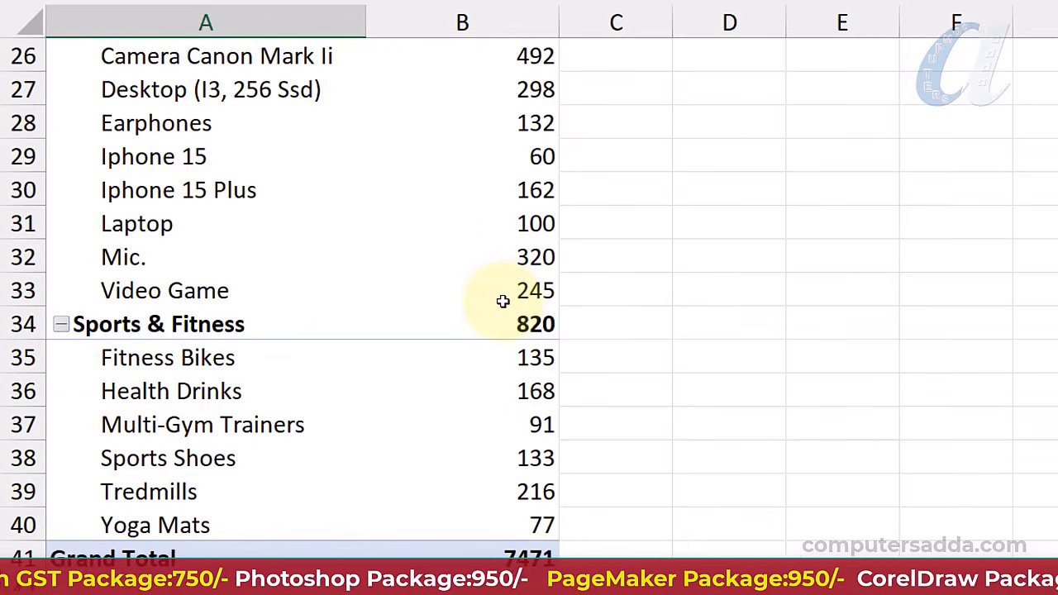
pyautogui.scroll(-3, 505, 297)
pyautogui.scroll(11, 508, 292)
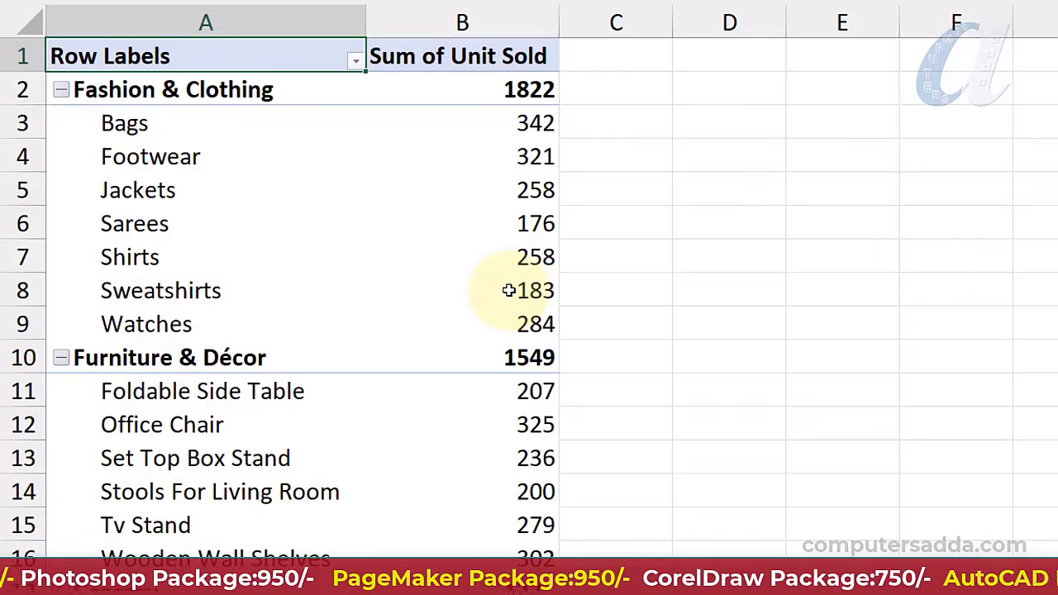
pyautogui.keyDown('ctrl'); pyautogui.scroll(-2, 508, 290); pyautogui.keyUp('ctrl')
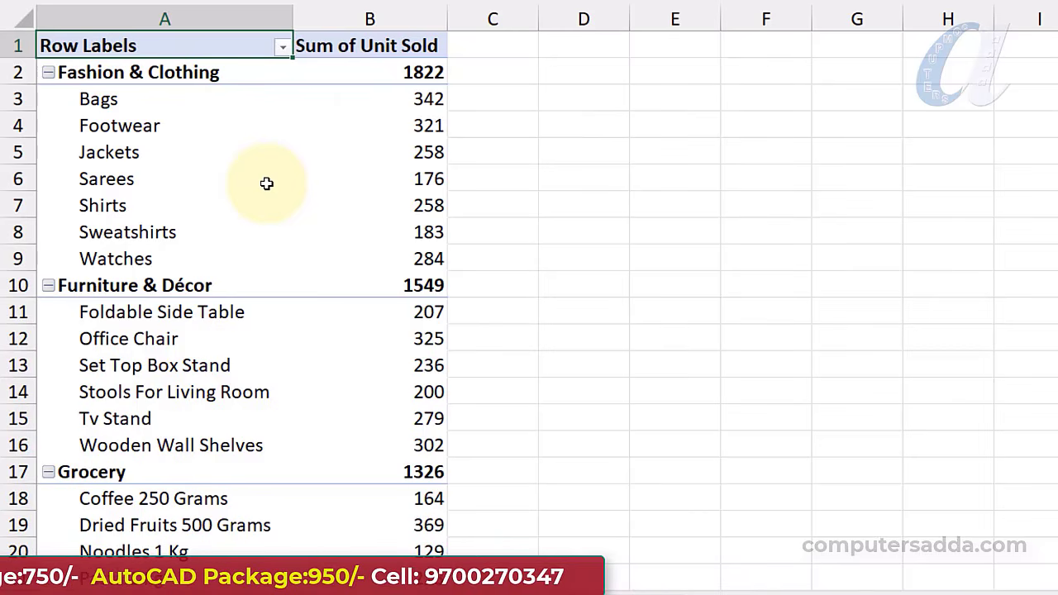
pyautogui.rightClick(412, 125)
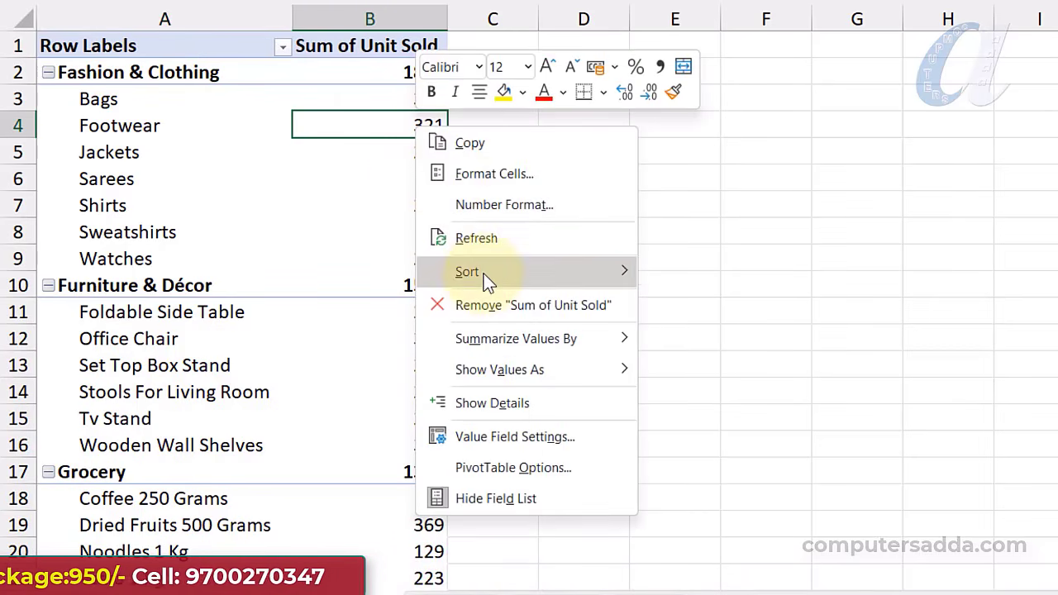
pyautogui.moveTo(605, 271)
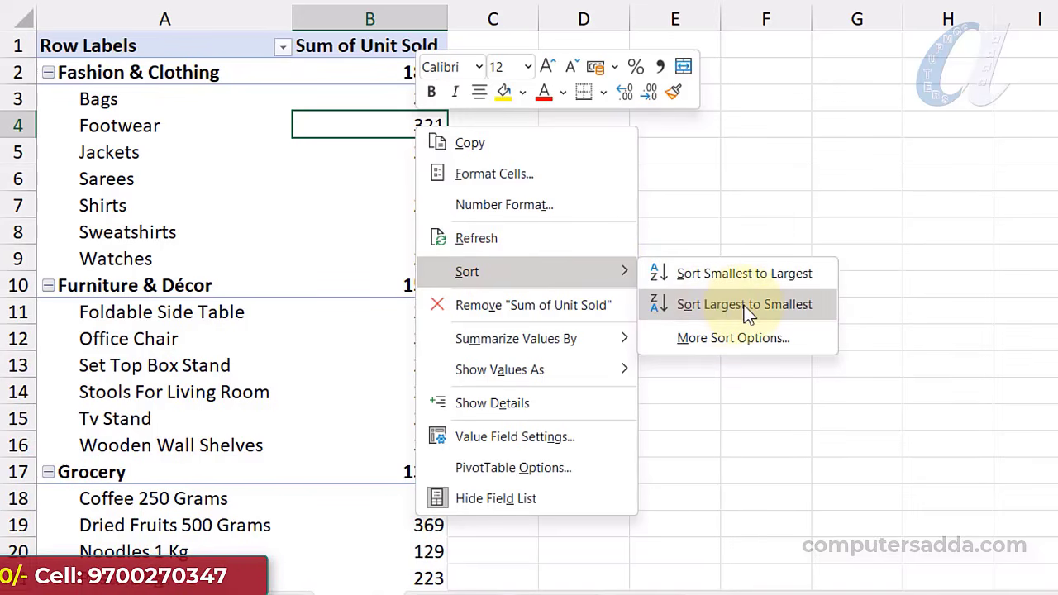
pyautogui.click(768, 303)
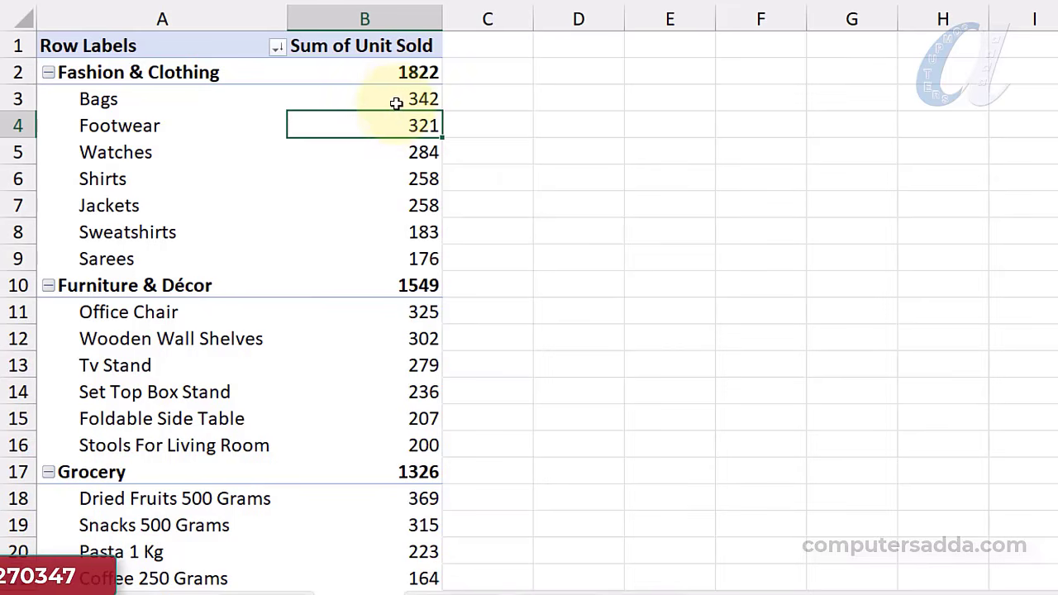
# Re-sort the items within each category by Sum of Unit Sold, smallest to largest
pyautogui.scroll(-3, 389, 240)
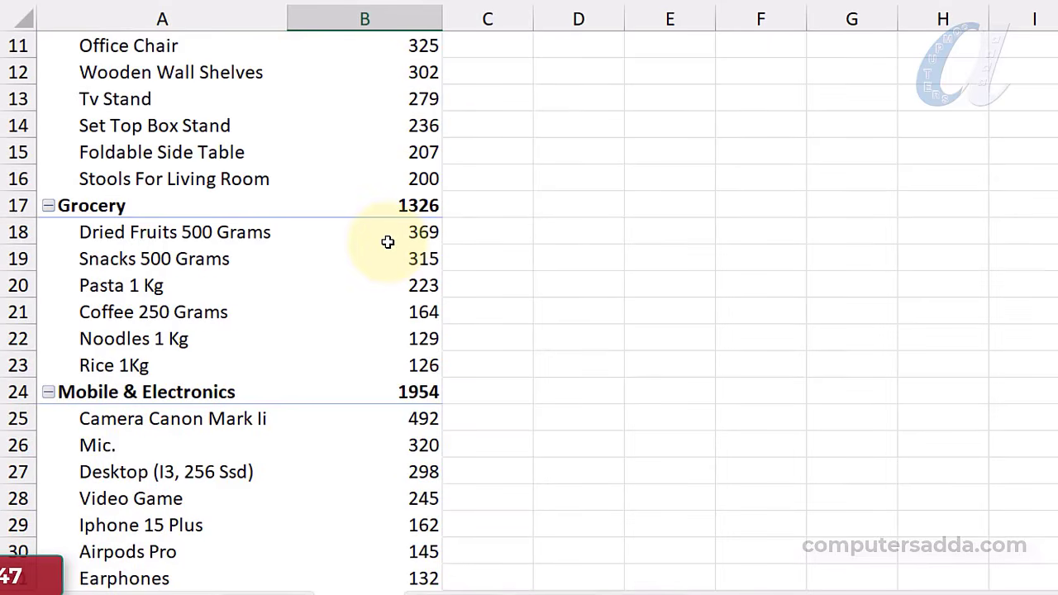
pyautogui.scroll(-3, 388, 241)
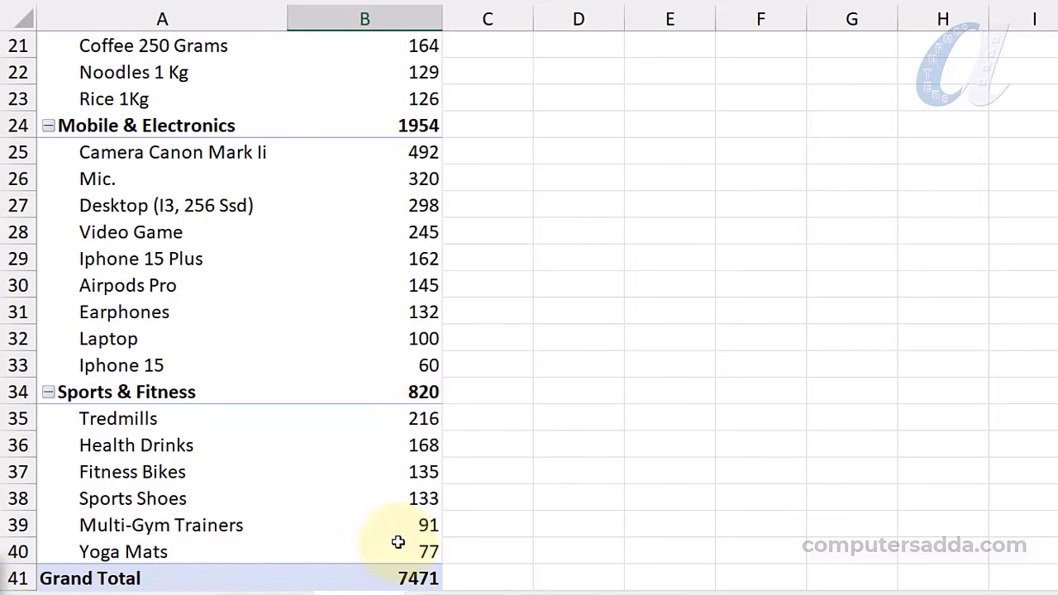
pyautogui.moveTo(328, 222)
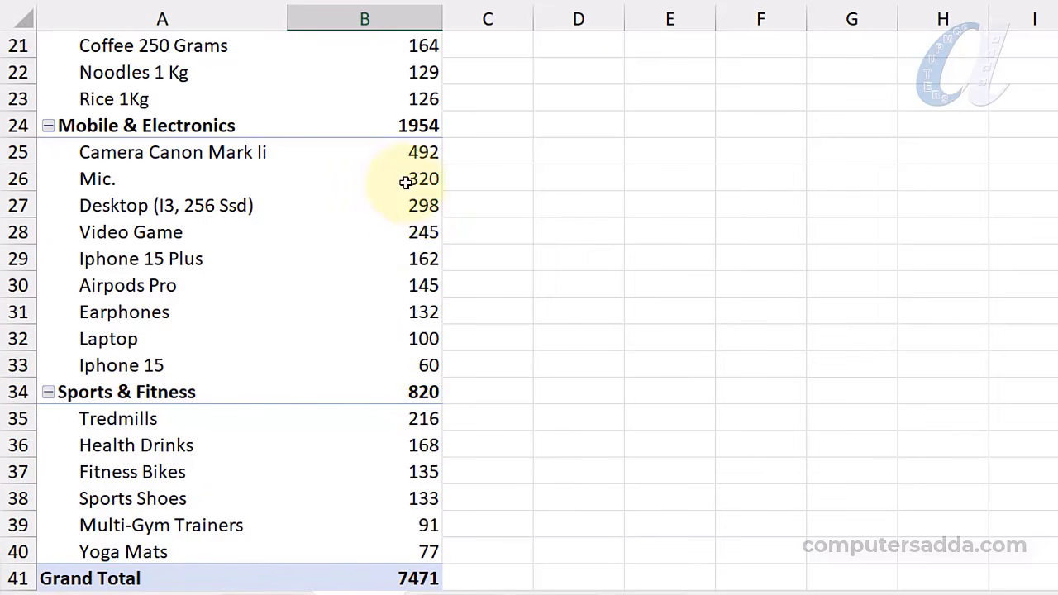
pyautogui.rightClick(417, 207)
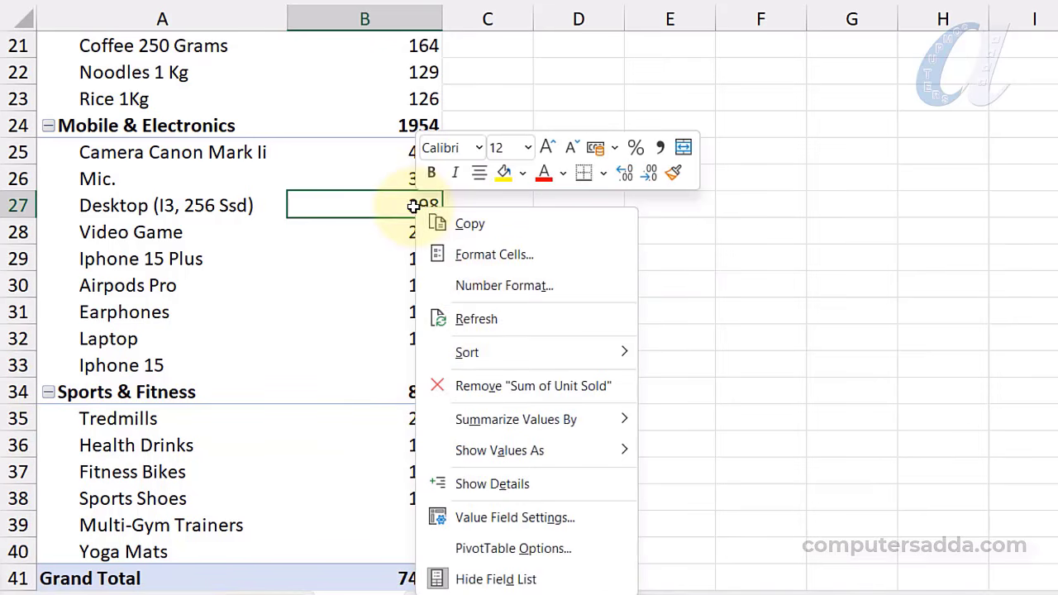
pyautogui.moveTo(487, 353)
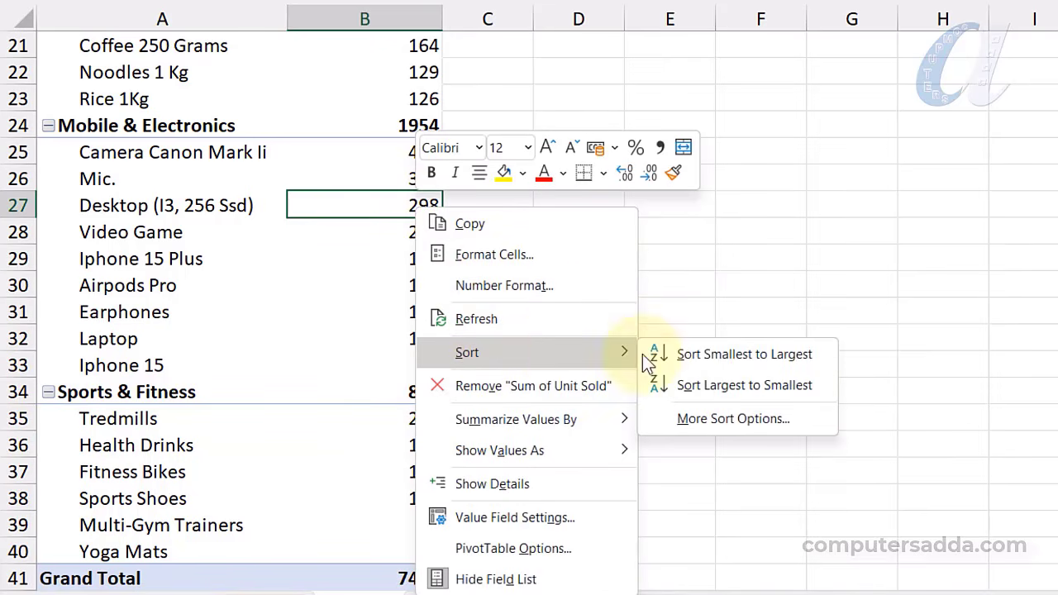
pyautogui.click(743, 362)
# Add Place to Rows, Unit Sold to Values, and Category below Place; the first place totals 2406
pyautogui.scroll(7, 496, 223)
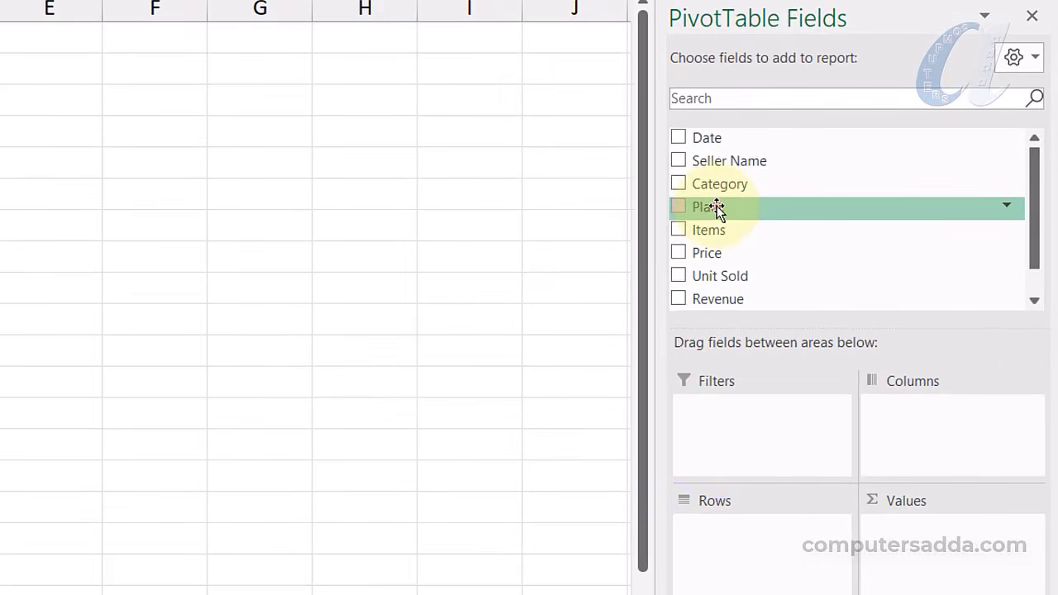
pyautogui.moveTo(851, 279); pyautogui.dragTo(852, 447)
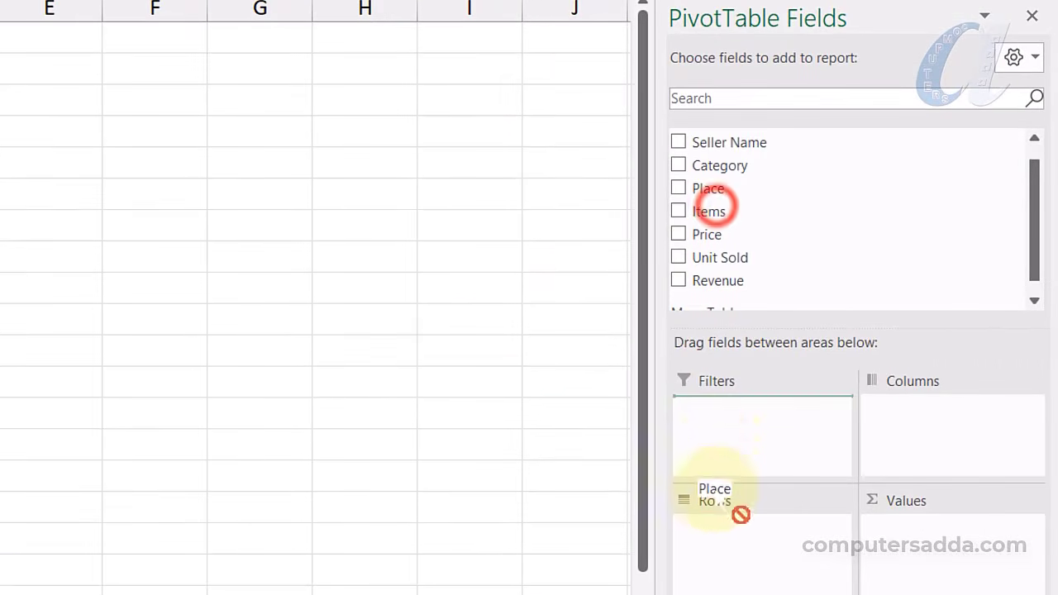
pyautogui.moveTo(719, 496); pyautogui.dragTo(711, 523)
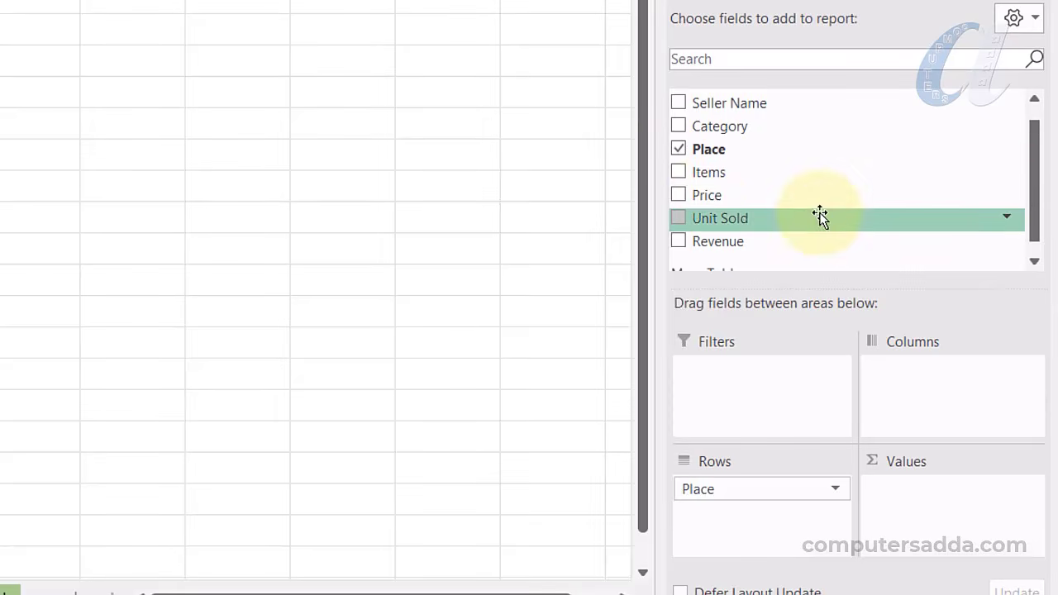
pyautogui.scroll(-1, 720, 201)
pyautogui.moveTo(720, 204); pyautogui.dragTo(910, 496)
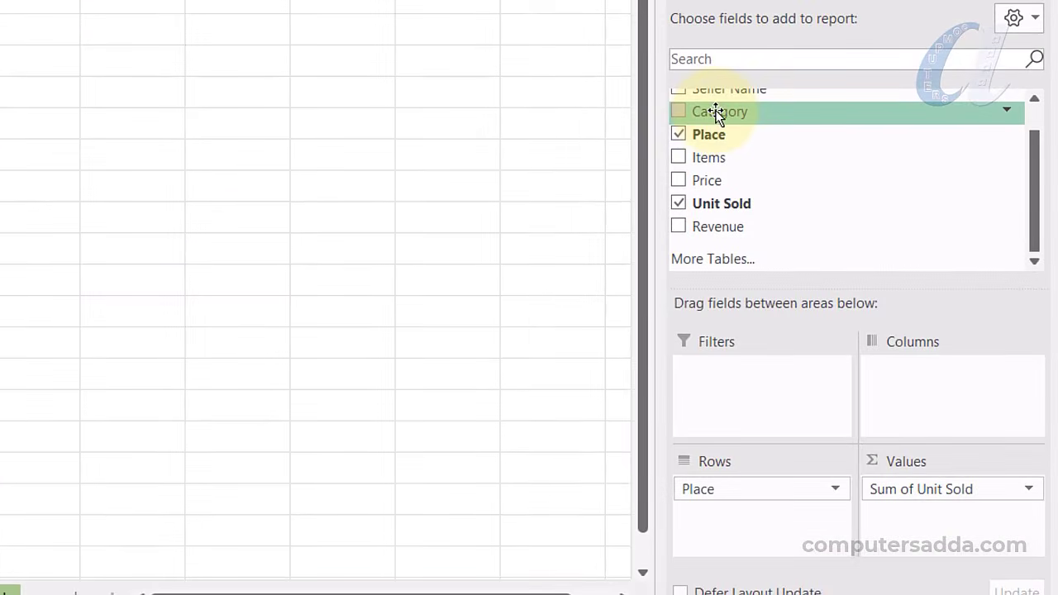
pyautogui.moveTo(716, 113); pyautogui.dragTo(711, 518)
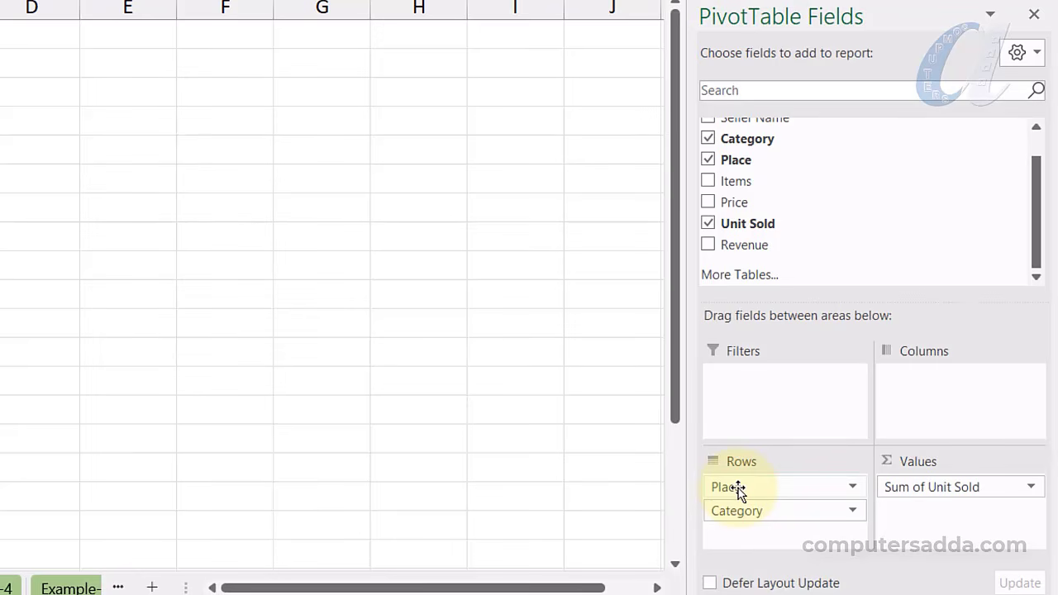
# Move Place to Columns for a Category-by-Place cross-tab and select Tenali's Furniture & Décor total
pyautogui.moveTo(738, 487); pyautogui.dragTo(944, 400)
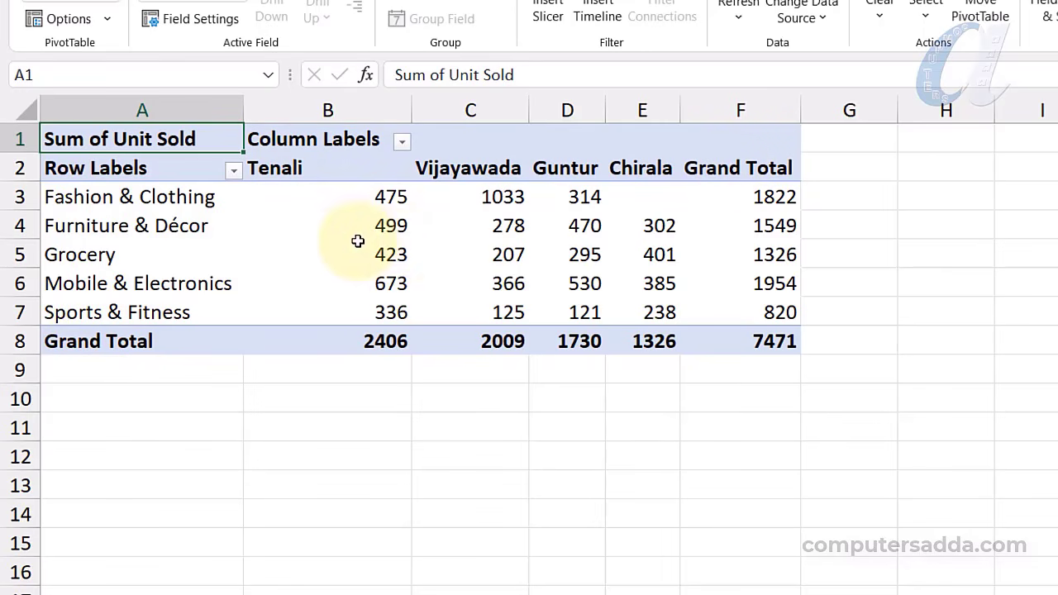
pyautogui.moveTo(334, 250)
pyautogui.click(335, 226)
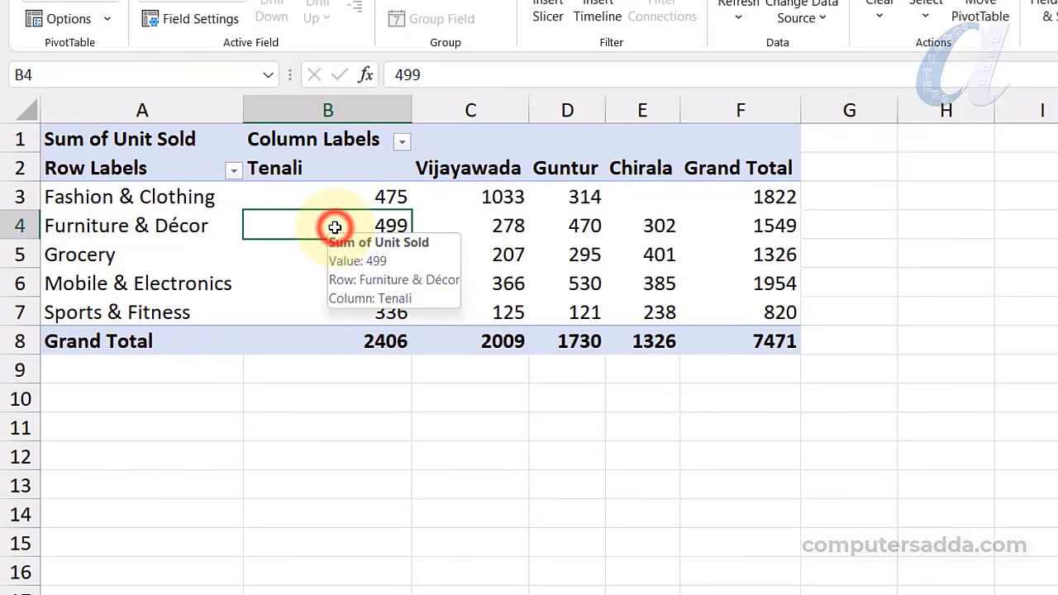
# Select Tenali's 2406 grand total, the column F category grand totals, and values B3:E7
pyautogui.moveTo(261, 271)
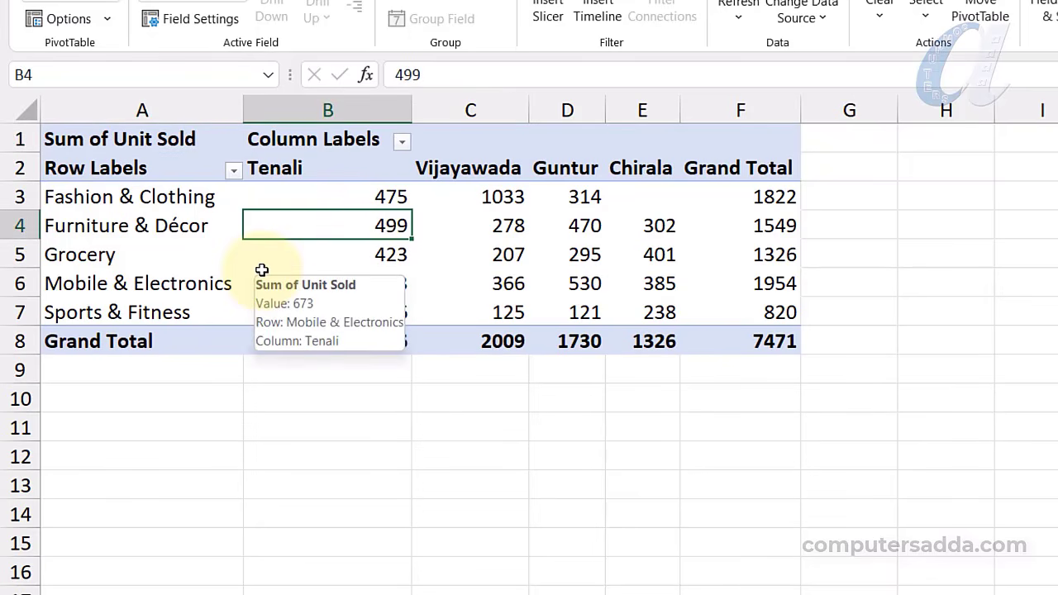
pyautogui.moveTo(293, 250)
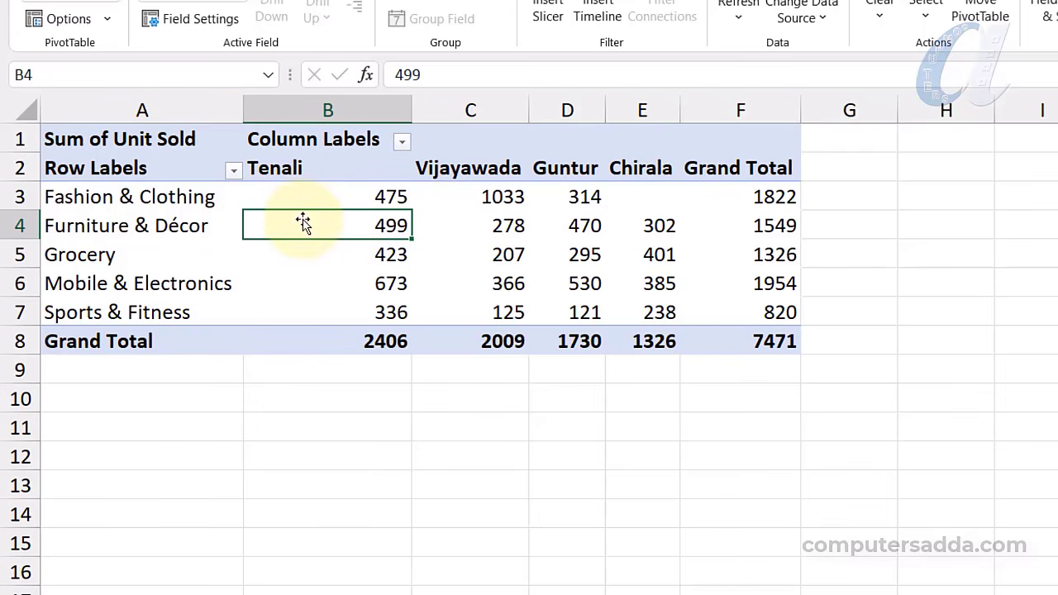
pyautogui.moveTo(304, 230)
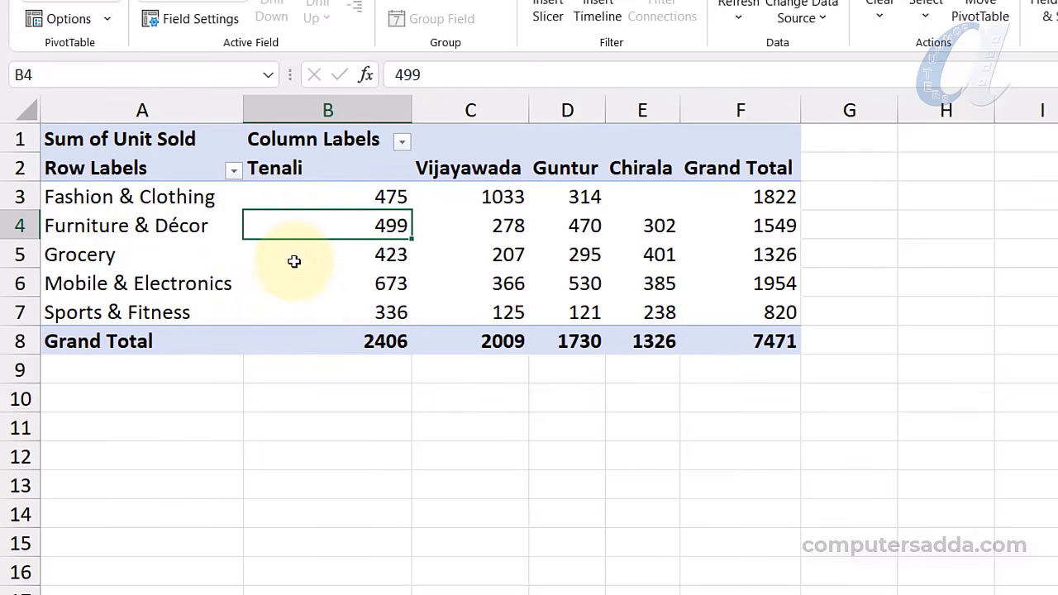
pyautogui.moveTo(309, 303)
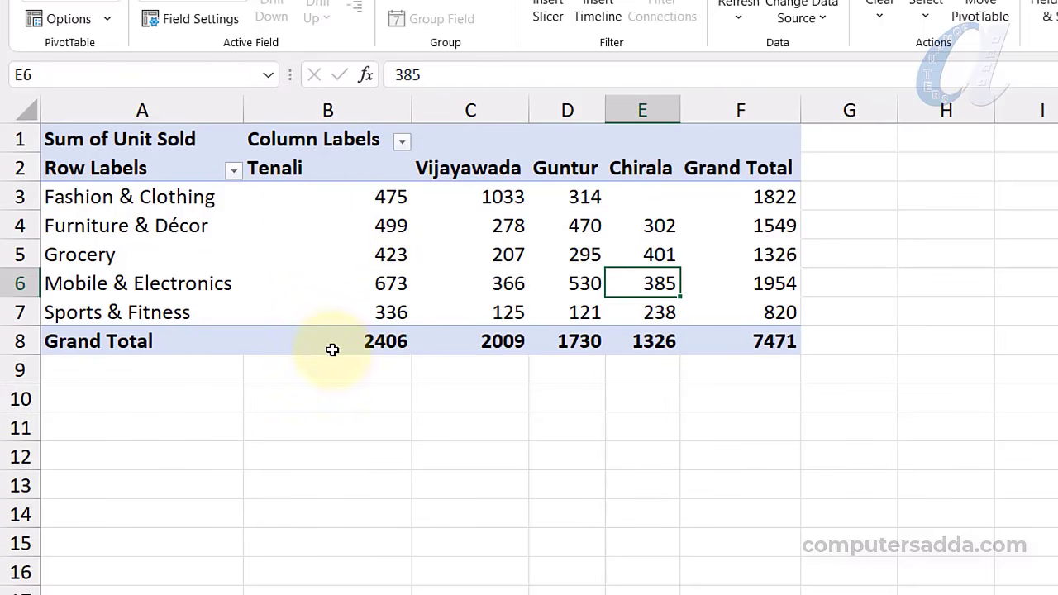
pyautogui.click(333, 343)
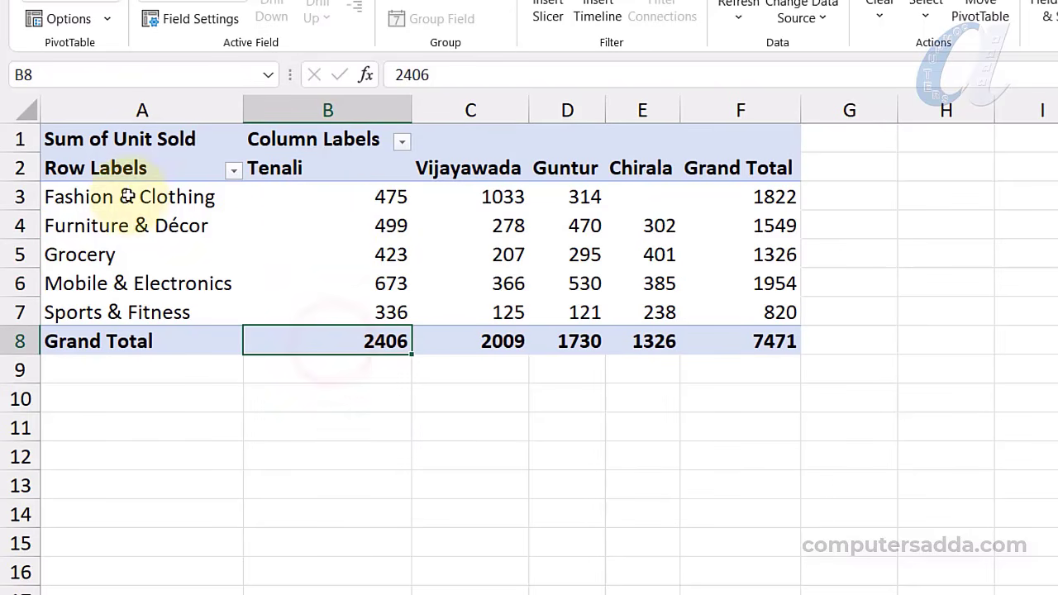
pyautogui.moveTo(759, 196); pyautogui.dragTo(760, 312)
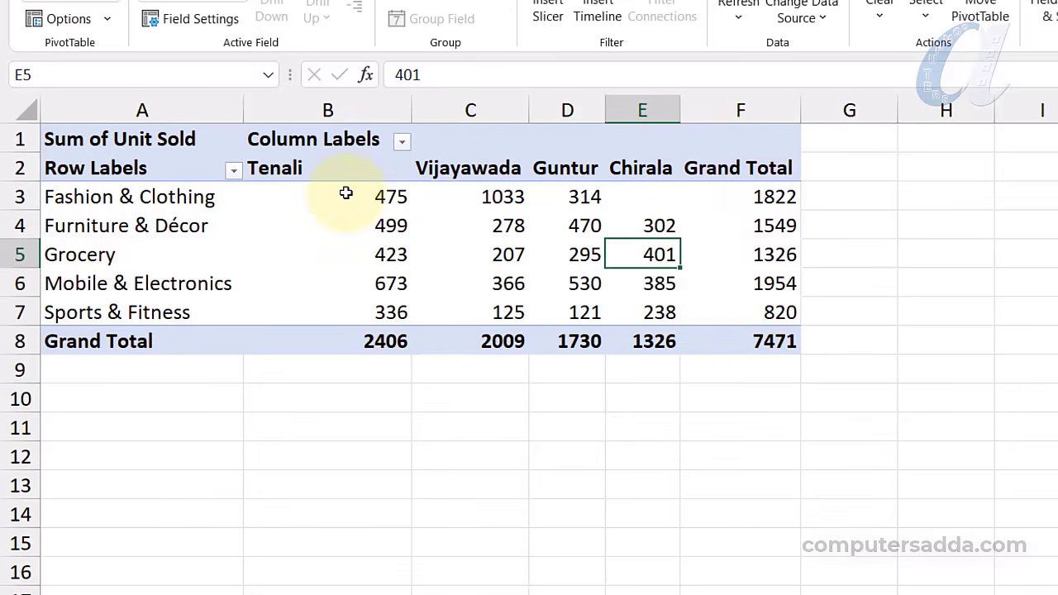
pyautogui.moveTo(346, 193); pyautogui.dragTo(649, 314)
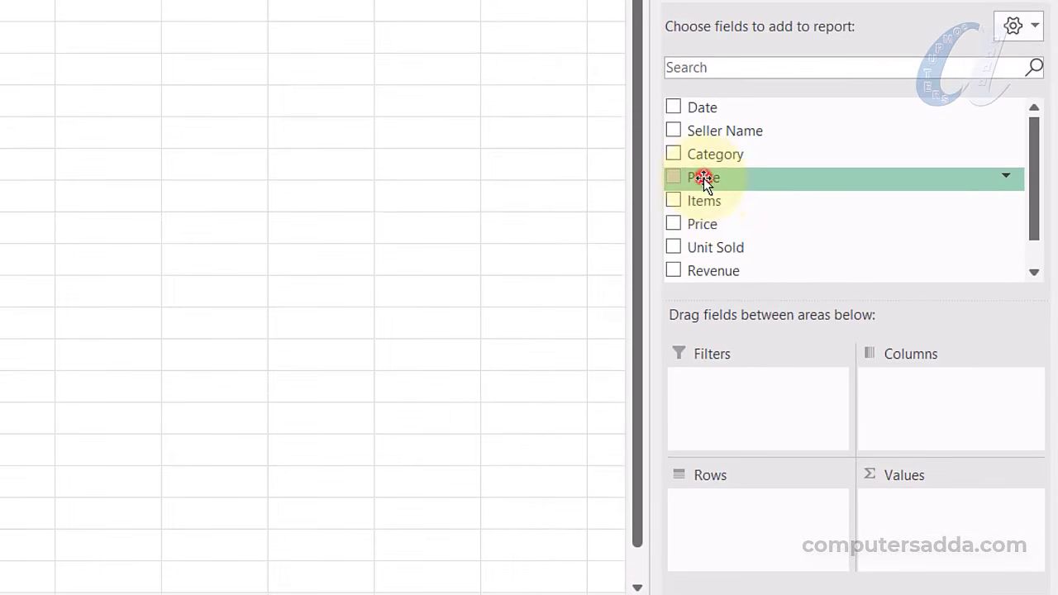
# Add Place to Rows and Sum of Unit Sold to Values on the Example-4 pivot
pyautogui.moveTo(848, 280); pyautogui.dragTo(872, 424)
pyautogui.moveTo(729, 411); pyautogui.dragTo(728, 529)
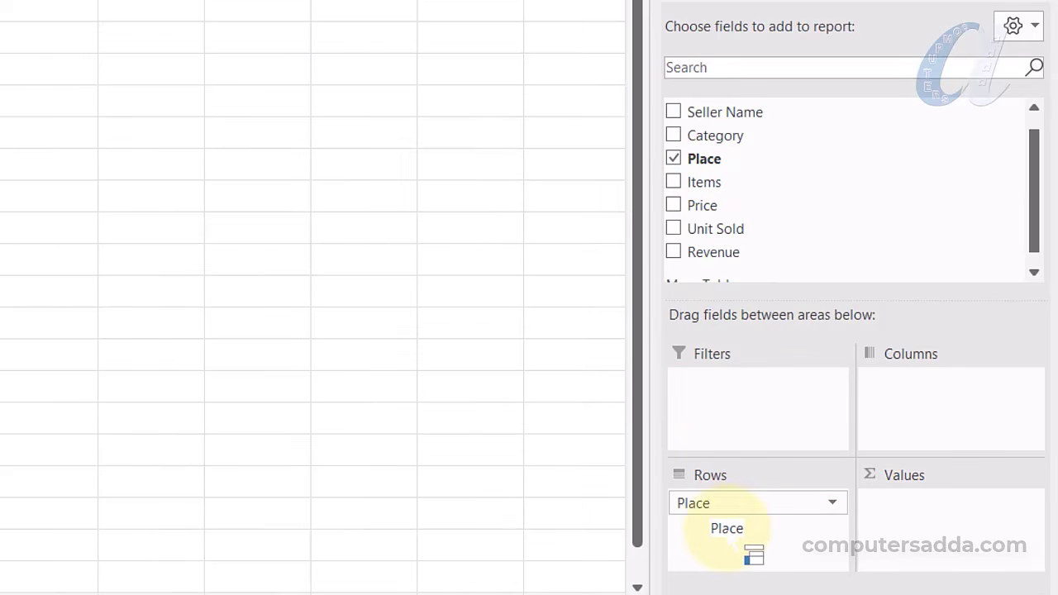
pyautogui.moveTo(720, 227); pyautogui.dragTo(935, 546)
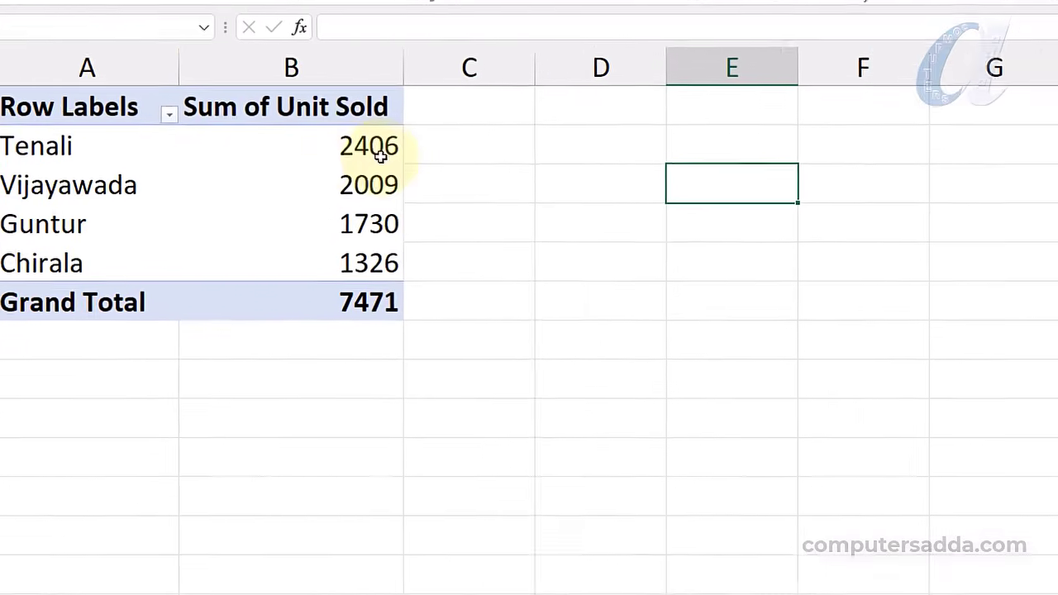
# Show Unit Sold as % of Column Total: Tenali 32.20%, Vijayawada 26.89%, Guntur 23.16%, Chirala 17.75%
pyautogui.moveTo(366, 147); pyautogui.dragTo(366, 276)
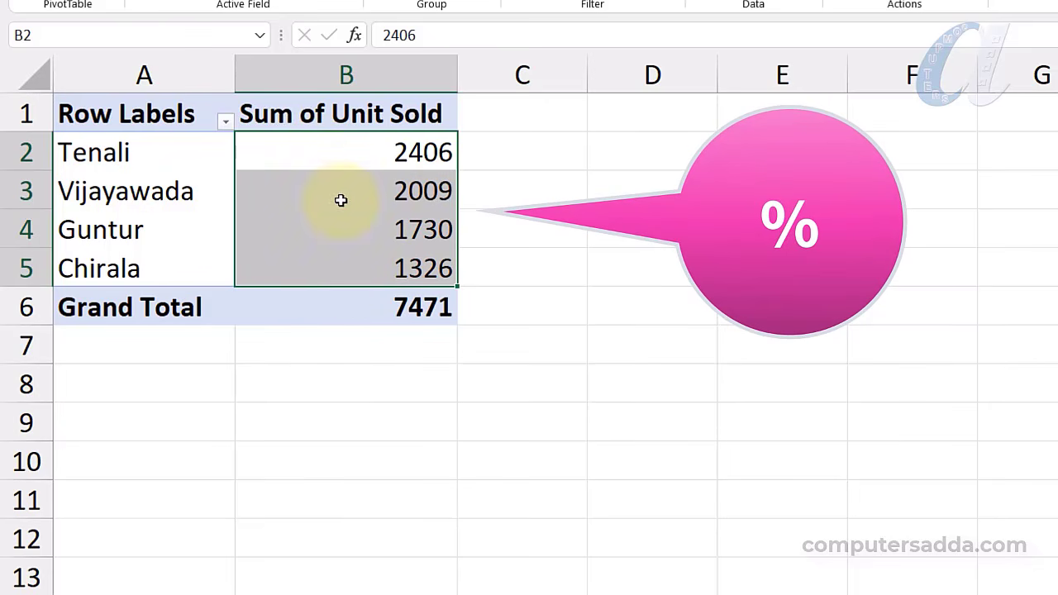
pyautogui.click(634, 188)
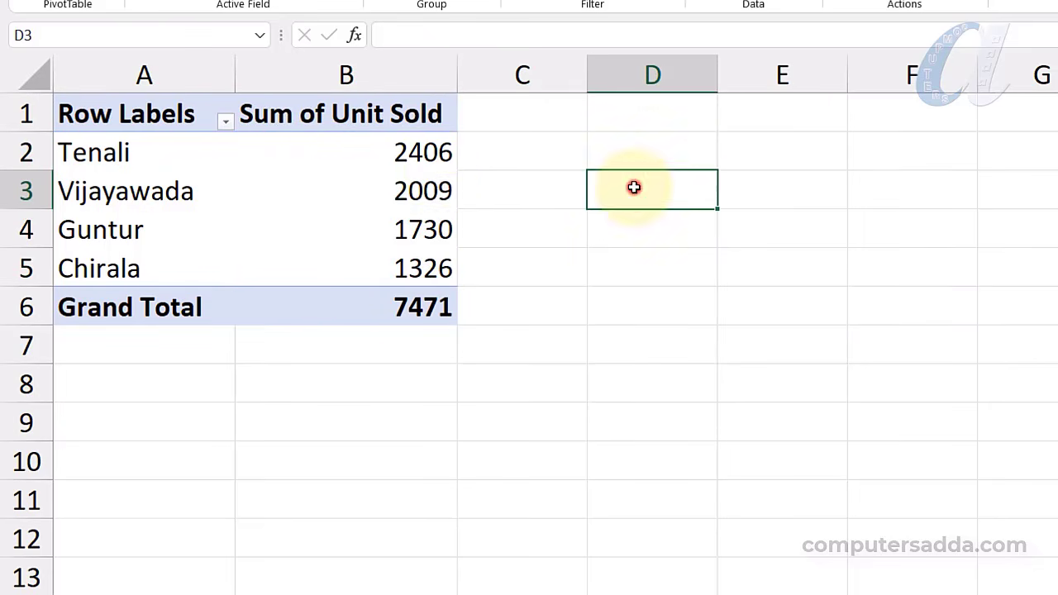
pyautogui.click(356, 155)
pyautogui.rightClick(356, 155)
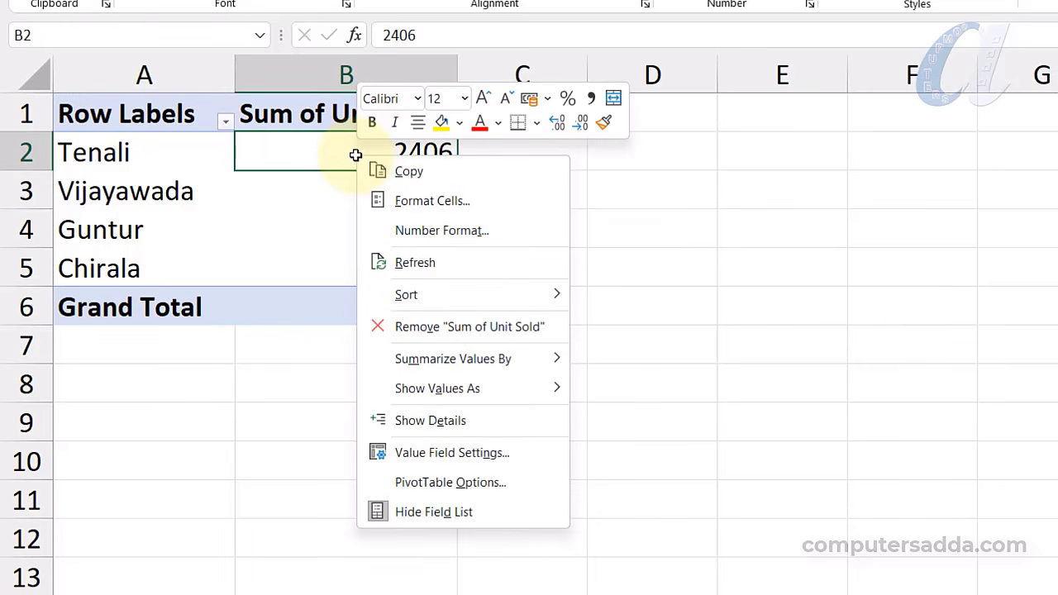
pyautogui.moveTo(485, 393)
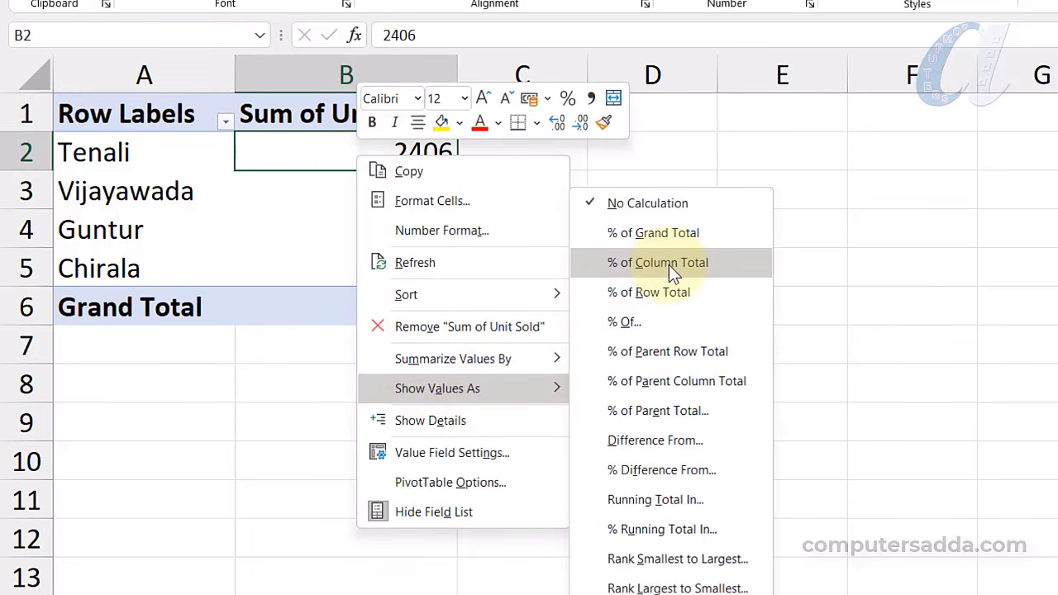
pyautogui.click(670, 265)
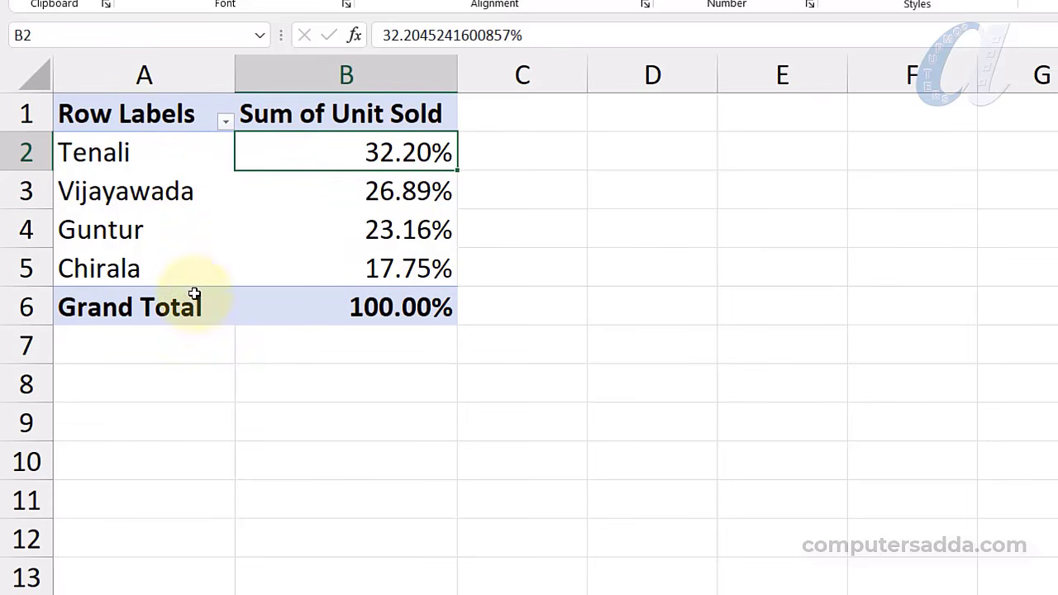
pyautogui.moveTo(282, 266)
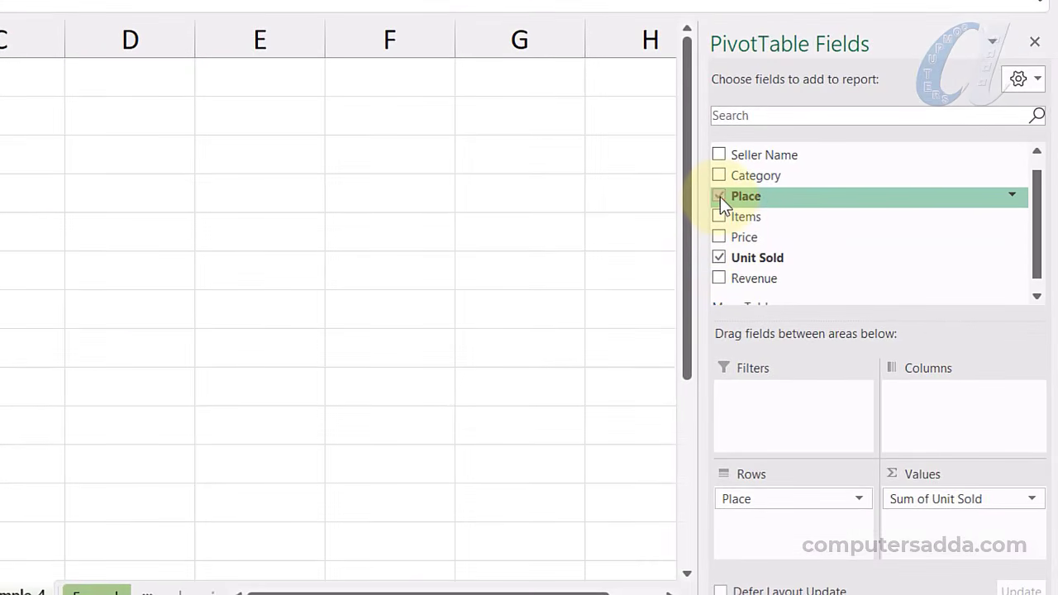
# Replace Place with Category in Rows and sort largest first, Mobile & Electronics at 26.15%
pyautogui.click(720, 196)
pyautogui.moveTo(742, 175); pyautogui.dragTo(748, 521)
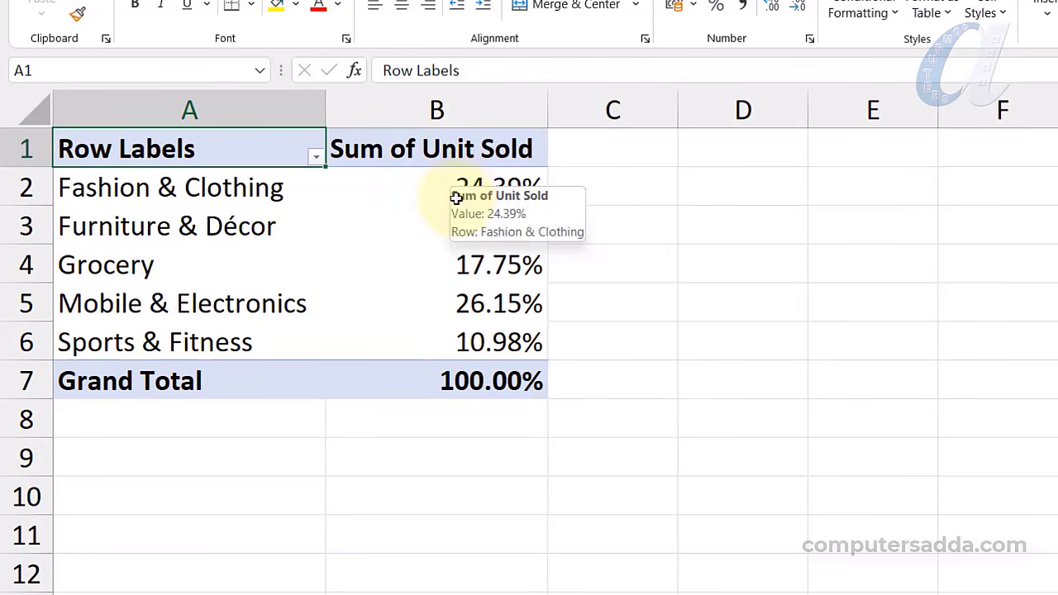
pyautogui.moveTo(454, 347)
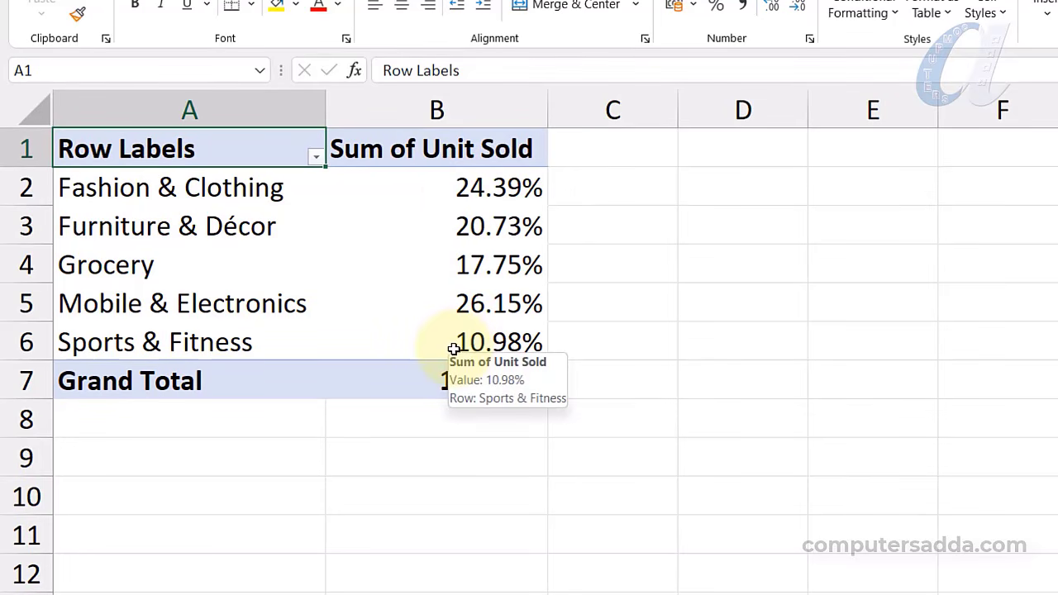
pyautogui.rightClick(455, 264)
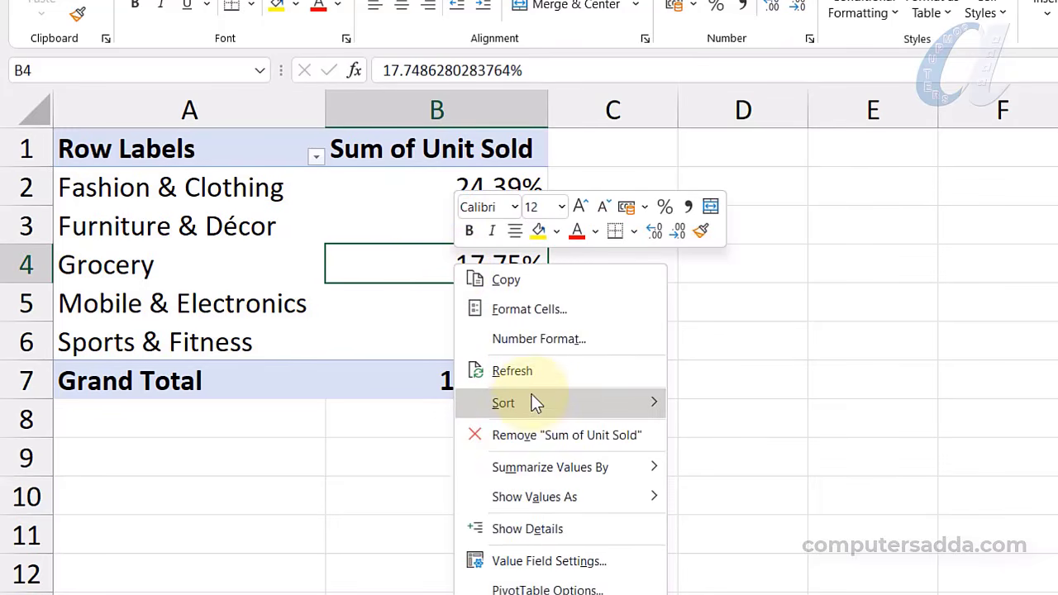
pyautogui.moveTo(538, 412)
pyautogui.click(748, 440)
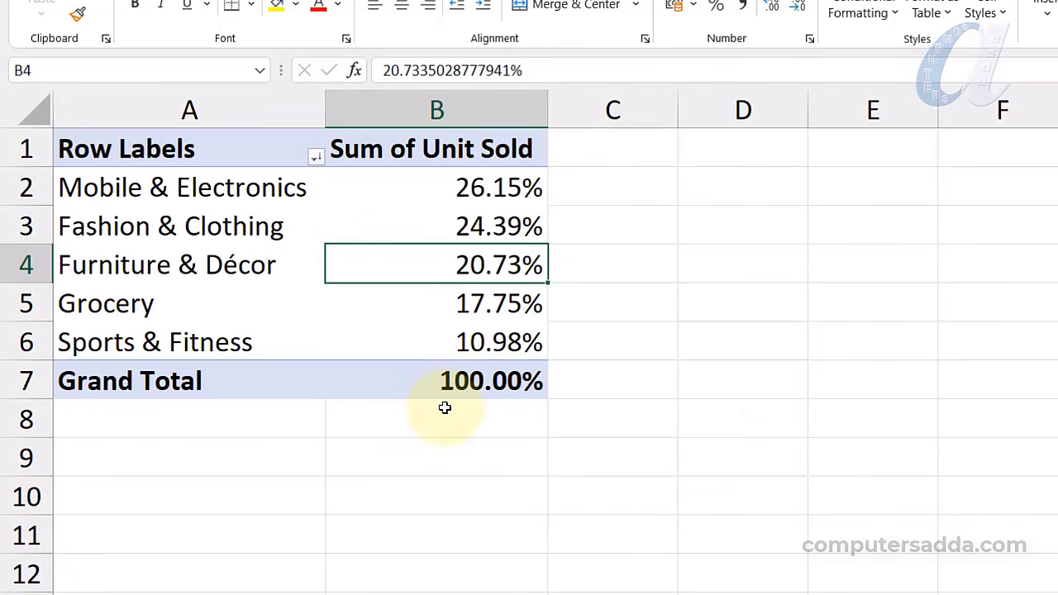
pyautogui.hotkey('ctrl', 'p')
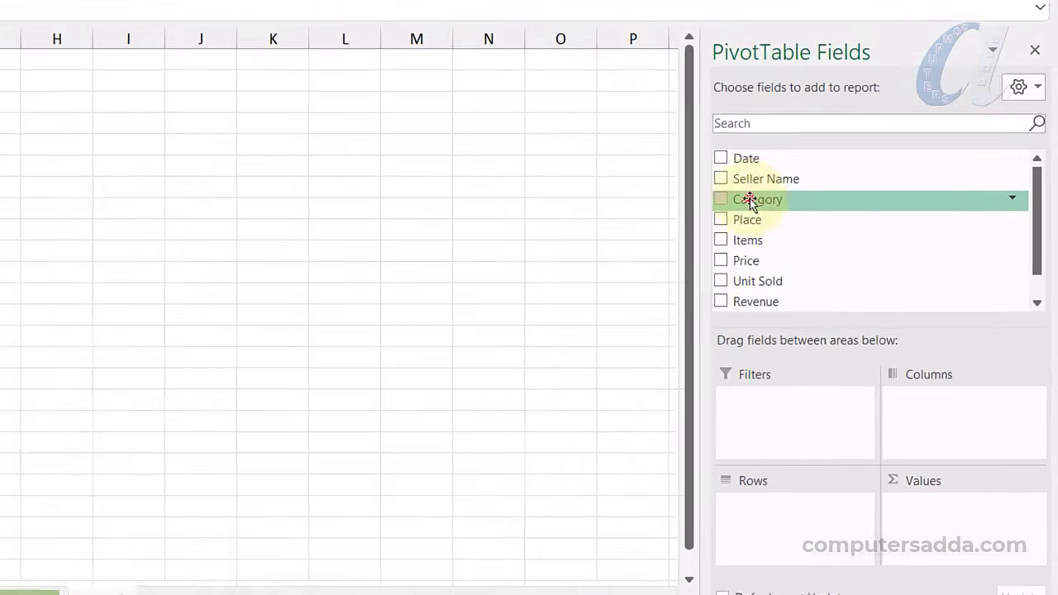
# Put Category then Items in Rows and Sum of Unit Sold in Values
pyautogui.moveTo(852, 261); pyautogui.dragTo(864, 429)
pyautogui.moveTo(751, 442); pyautogui.dragTo(746, 525)
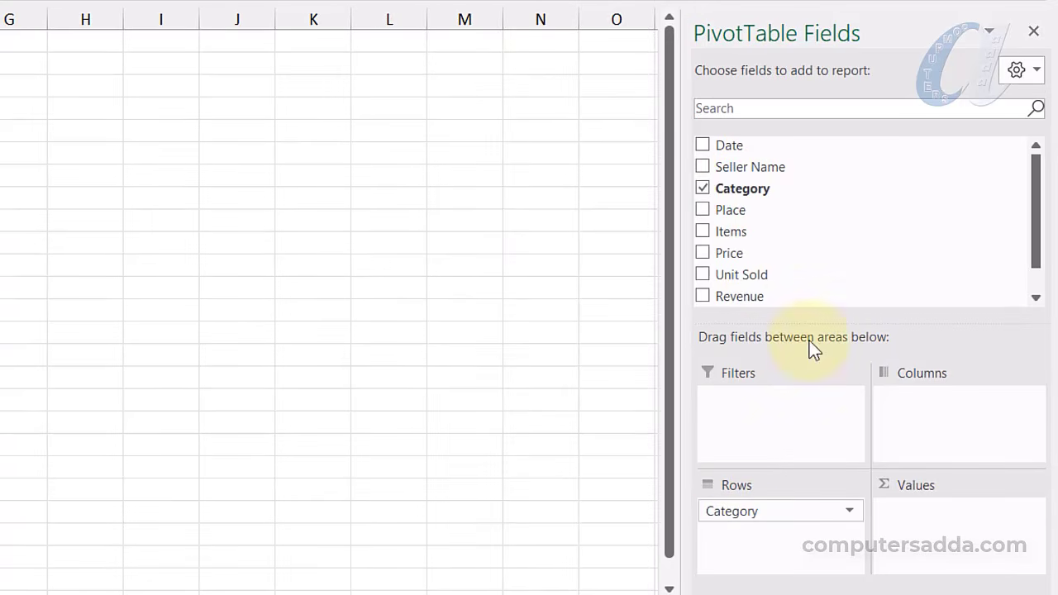
pyautogui.moveTo(734, 280); pyautogui.dragTo(928, 523)
pyautogui.moveTo(754, 239); pyautogui.dragTo(742, 550)
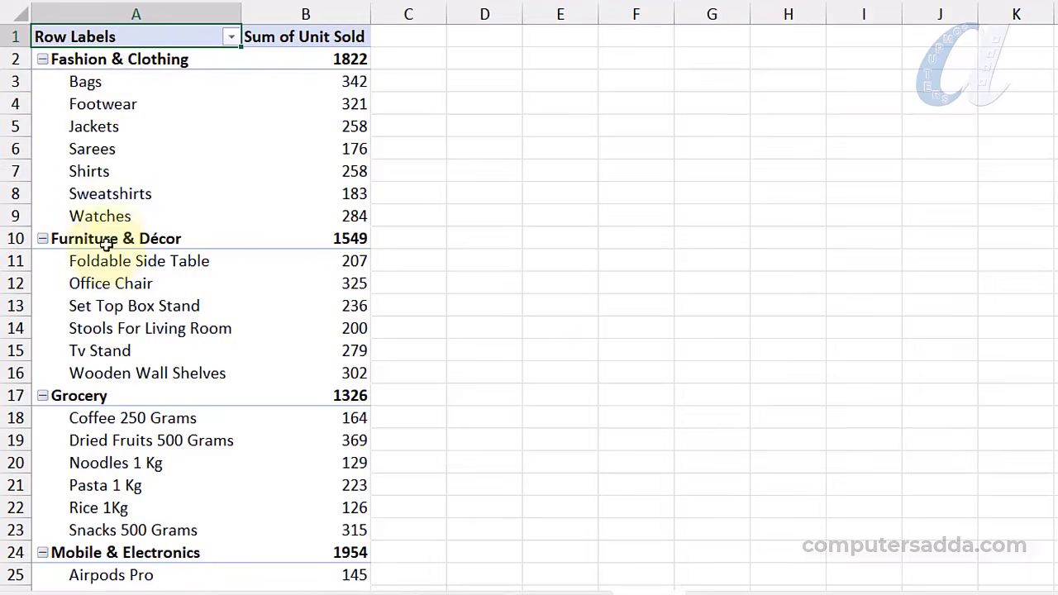
pyautogui.scroll(-3, 145, 215)
pyautogui.scroll(3, 138, 261)
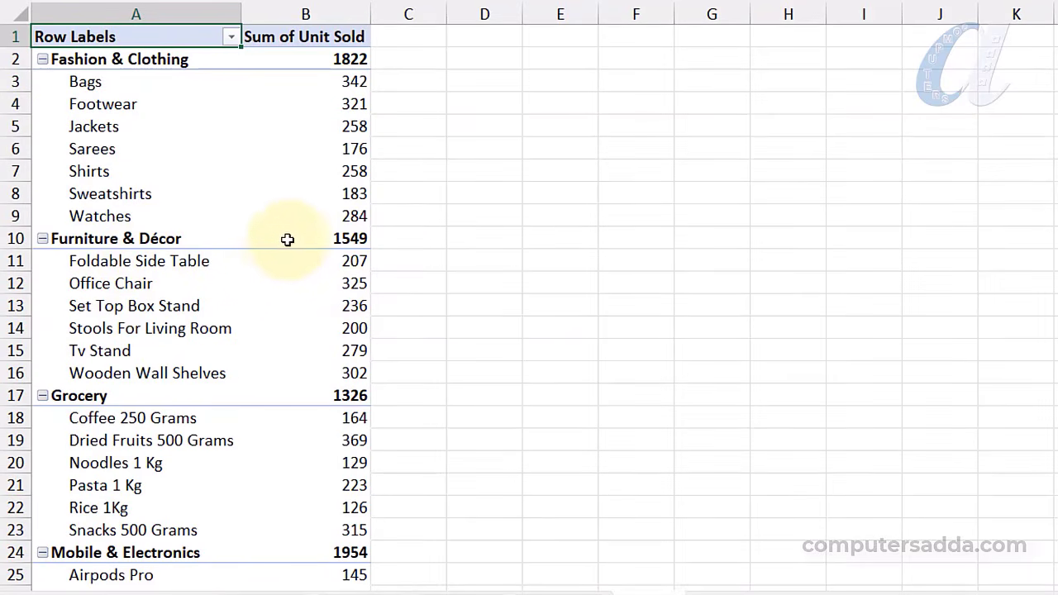
# Sort items within each category largest to smallest, with Bags leading at 342
pyautogui.rightClick(341, 106)
pyautogui.moveTo(435, 258)
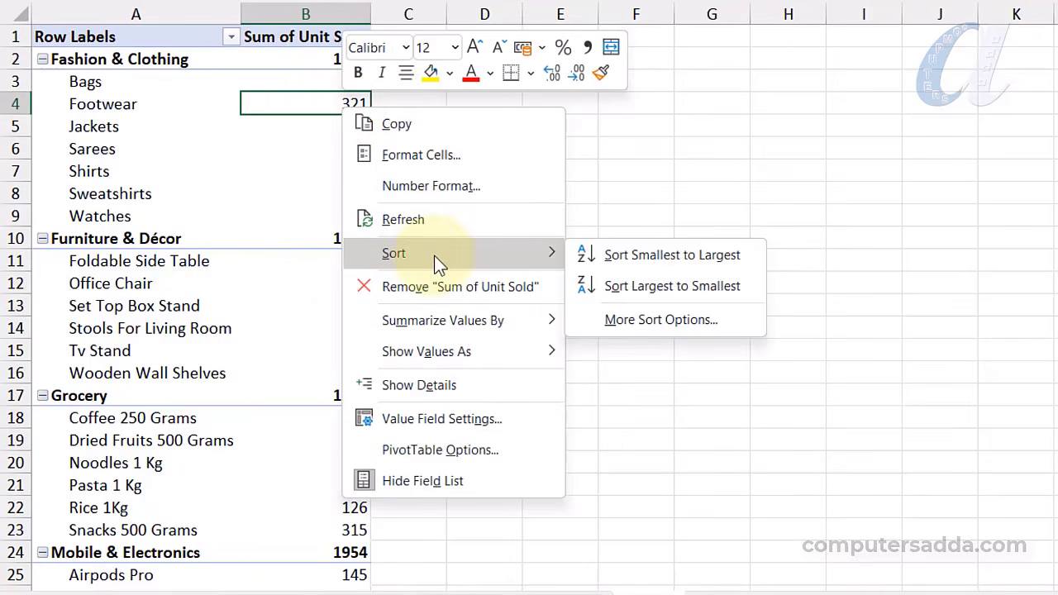
pyautogui.click(666, 286)
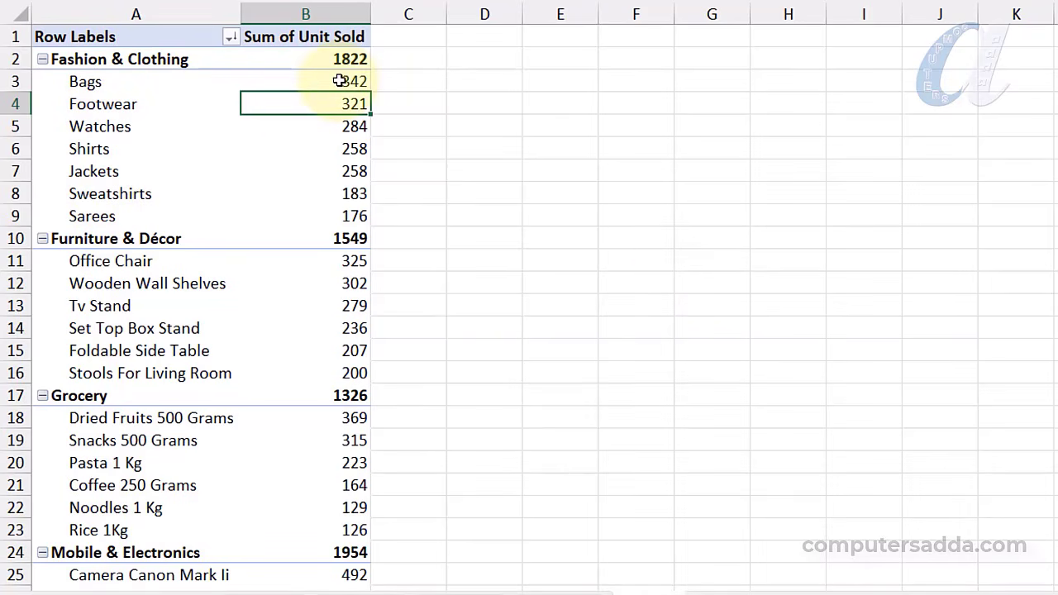
pyautogui.scroll(-3, 283, 253)
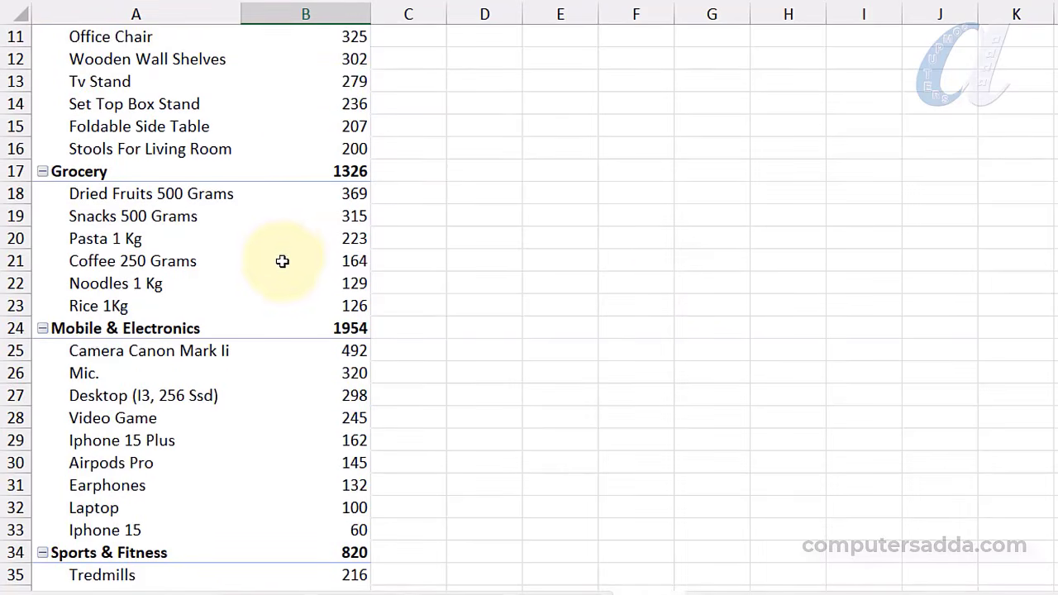
pyautogui.scroll(3, 281, 238)
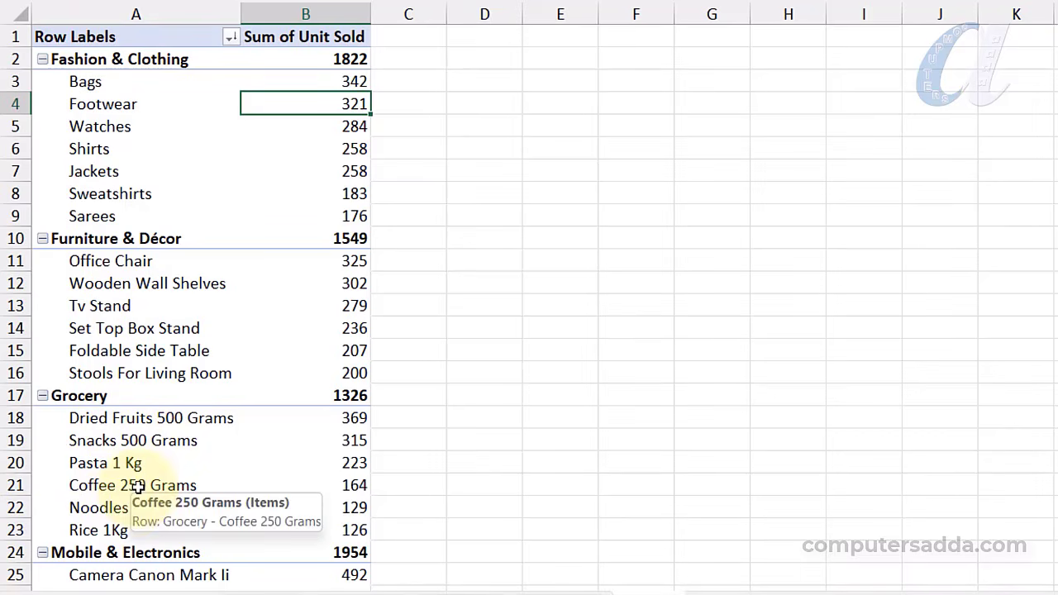
pyautogui.moveTo(318, 411)
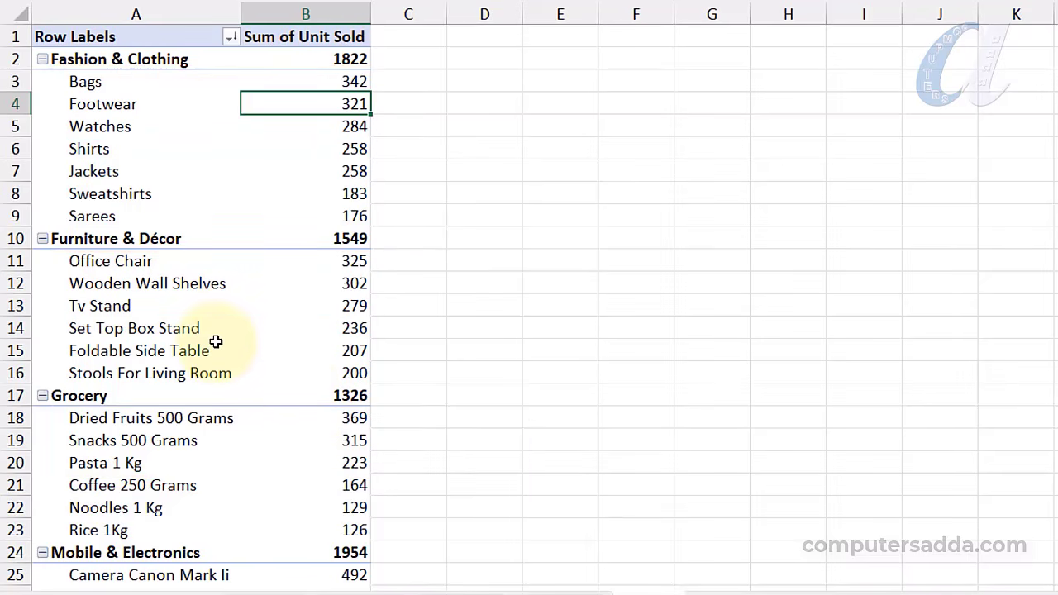
pyautogui.moveTo(215, 356)
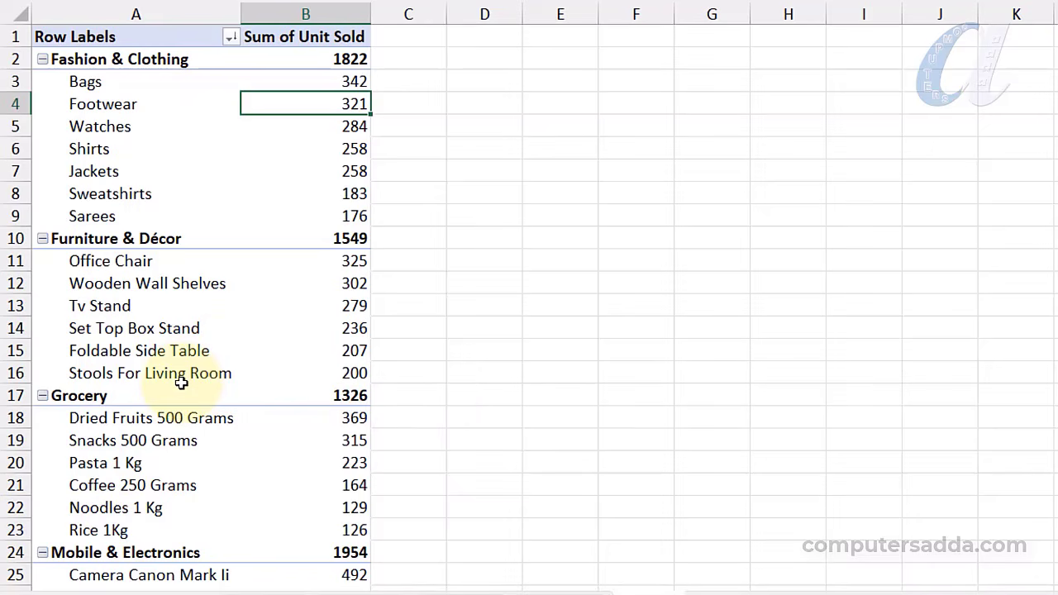
pyautogui.moveTo(181, 383)
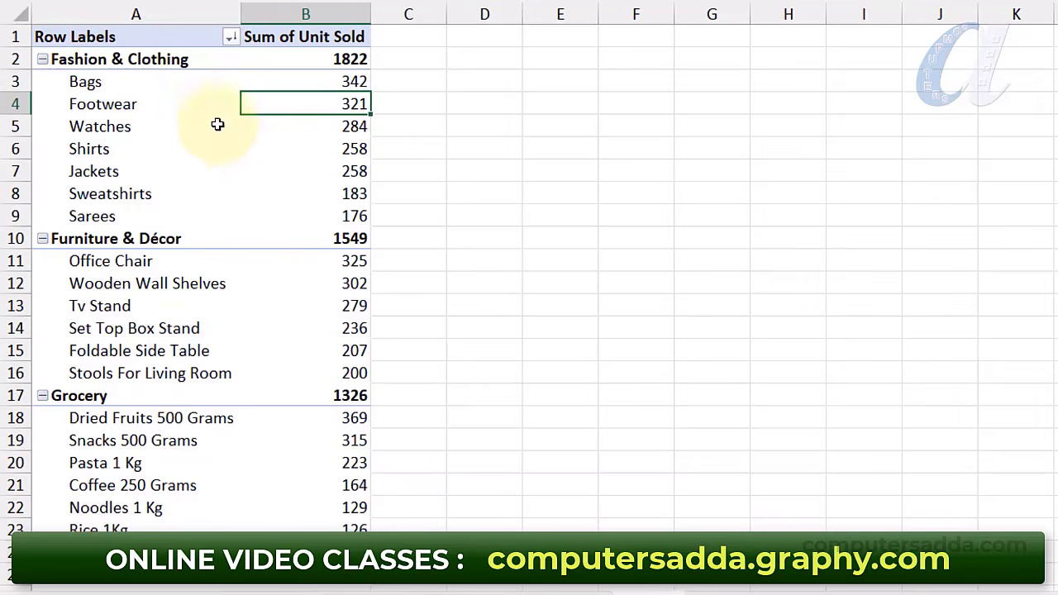
# Apply a Top 3 Items by Sum of Unit Sold filter to the item rows
pyautogui.rightClick(95, 154)
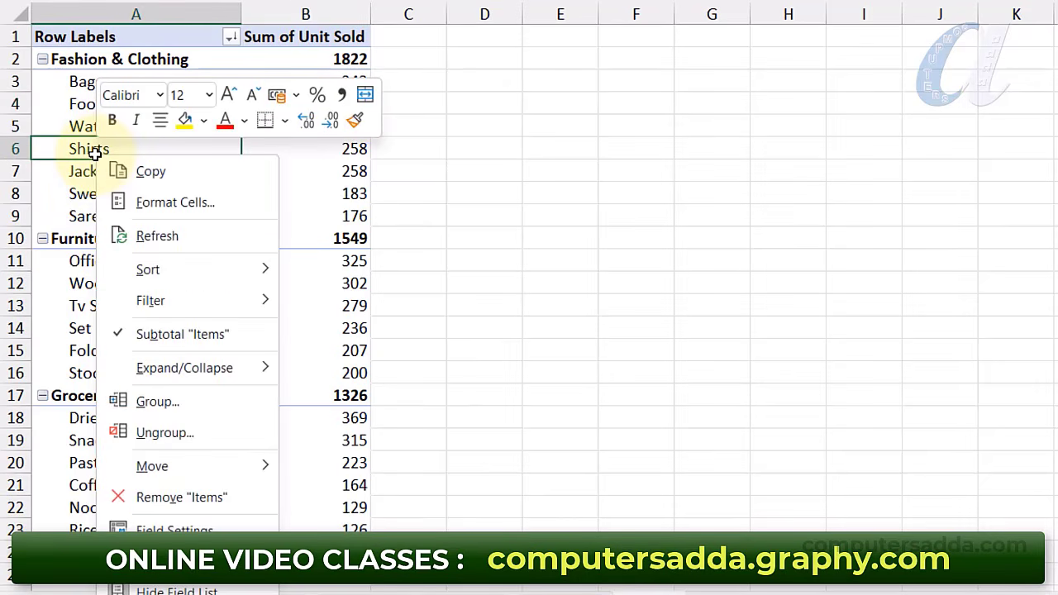
pyautogui.moveTo(139, 299)
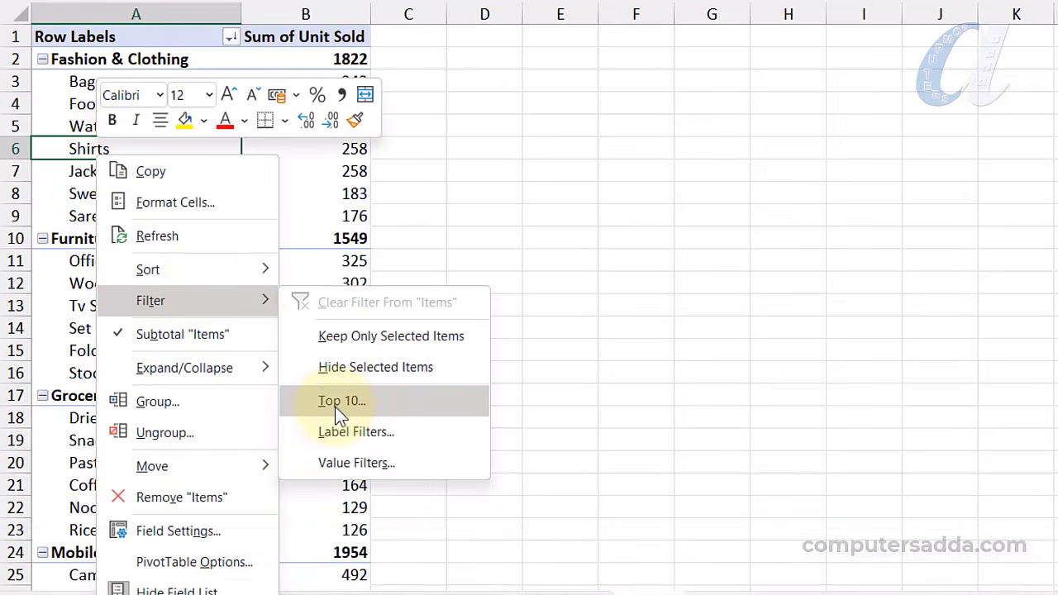
pyautogui.click(336, 403)
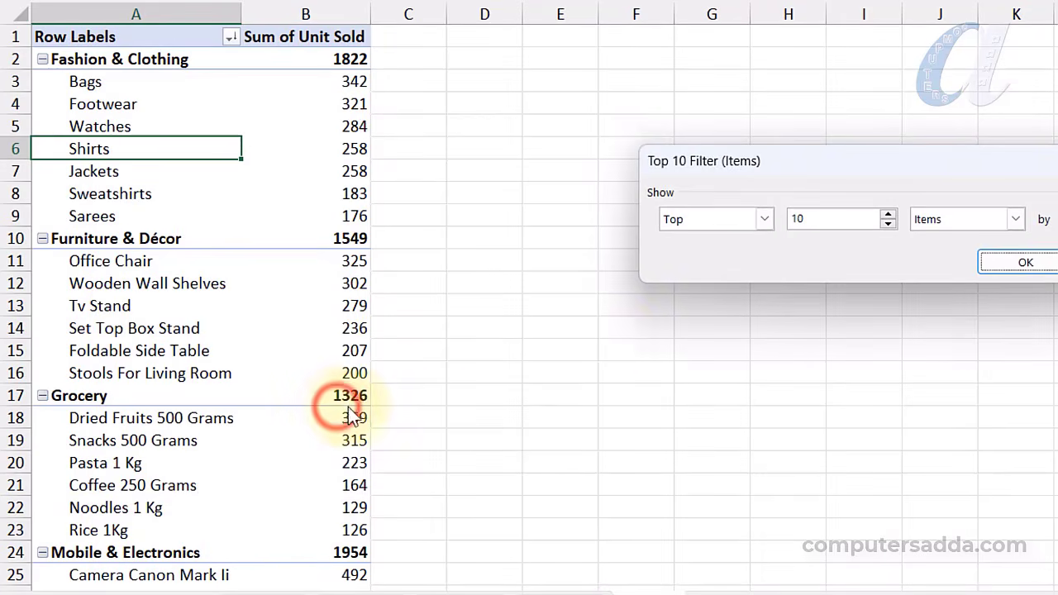
pyautogui.moveTo(600, 163); pyautogui.dragTo(576, 177)
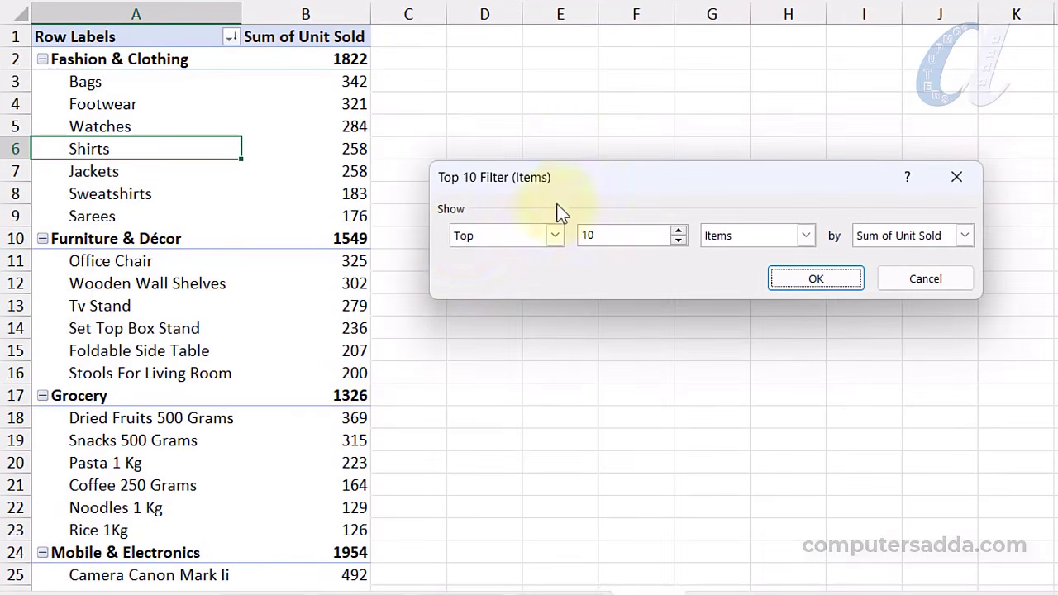
pyautogui.click(616, 239)
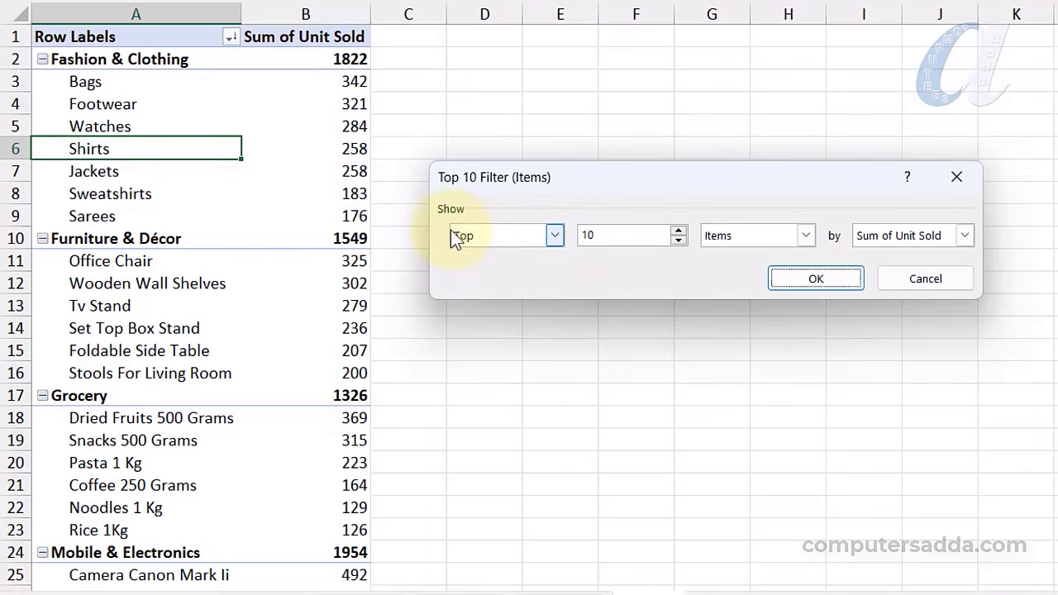
pyautogui.doubleClick(608, 235)
pyautogui.press('BackSpace')
pyautogui.write('3')
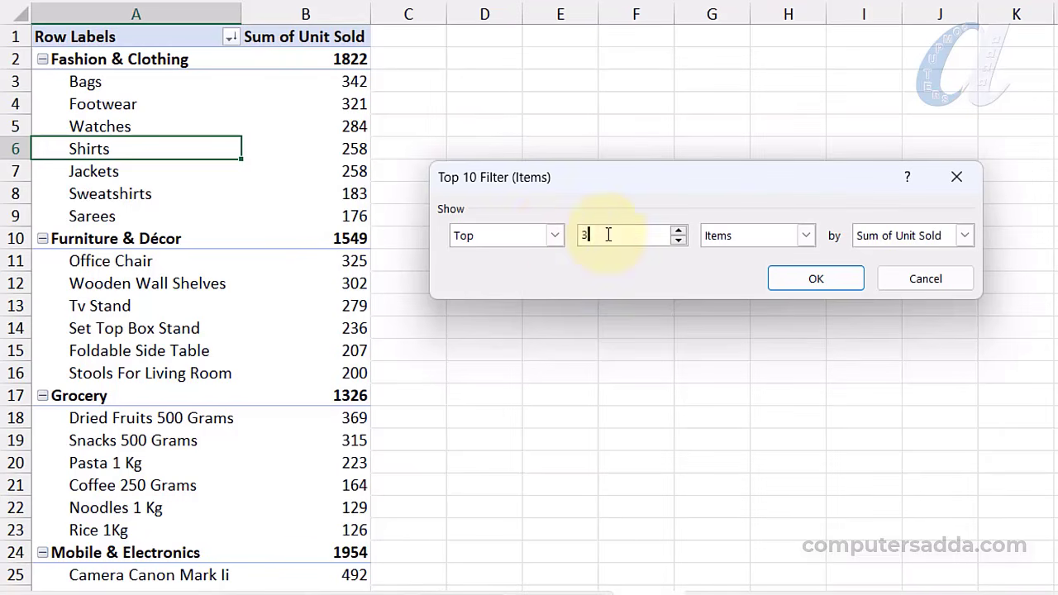
pyautogui.click(821, 280)
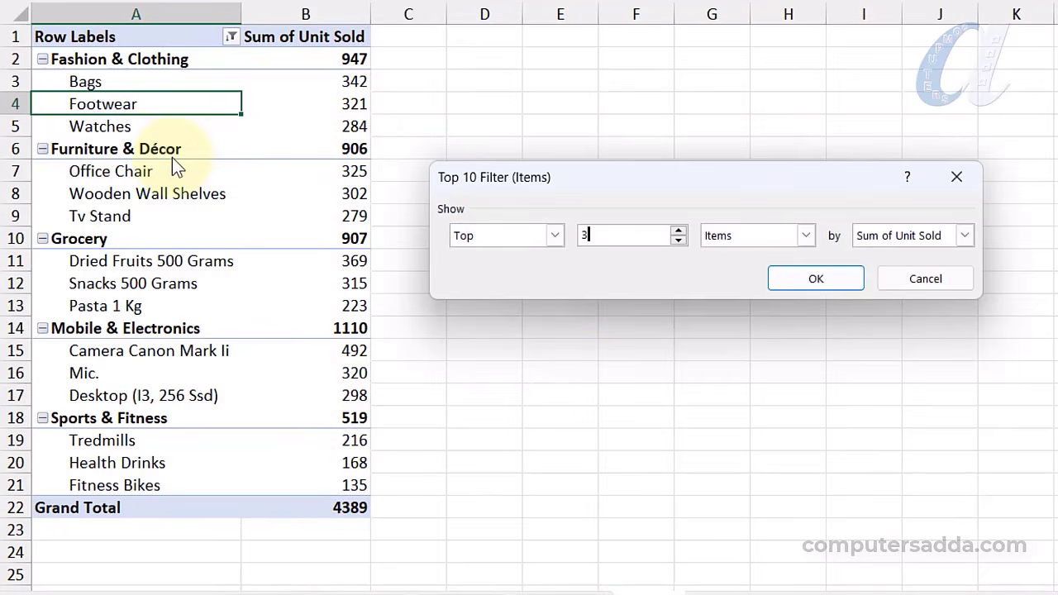
# Change the Top filter from 3 to 5 items per category
pyautogui.doubleClick(601, 231)
pyautogui.write('5')
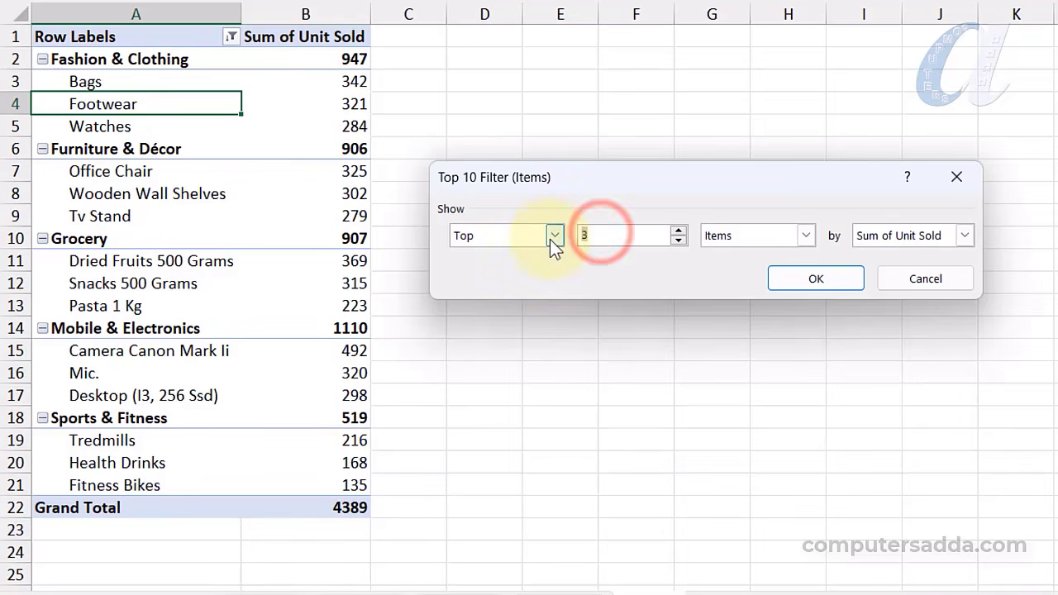
pyautogui.click(798, 280)
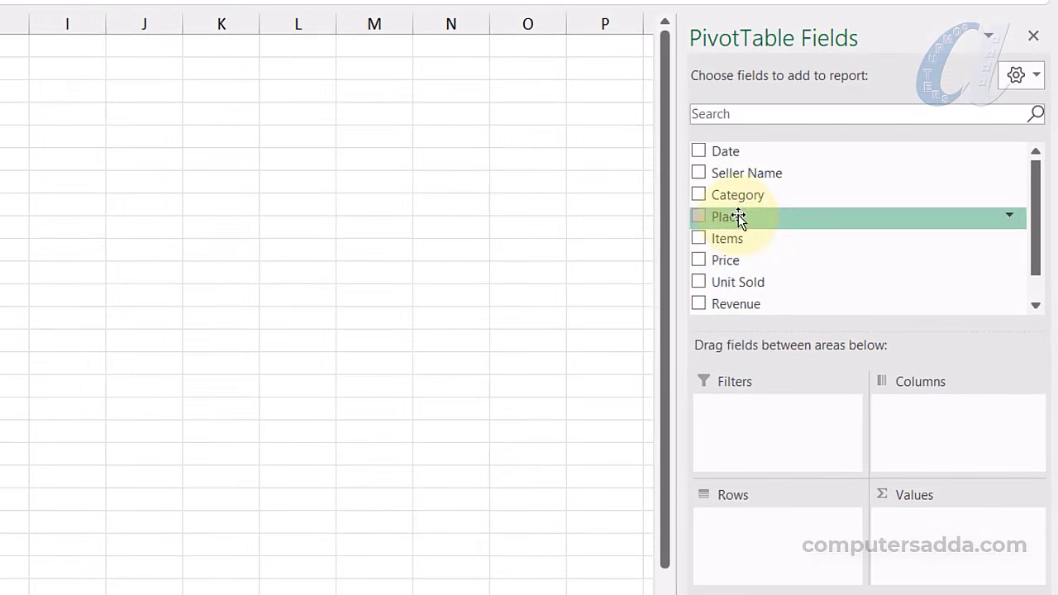
# Nest Place, Category and Items in Rows with Sum of Unit Sold in Values
pyautogui.moveTo(855, 278); pyautogui.dragTo(869, 332)
pyautogui.moveTo(766, 307); pyautogui.dragTo(748, 535)
pyautogui.moveTo(733, 178); pyautogui.dragTo(738, 546)
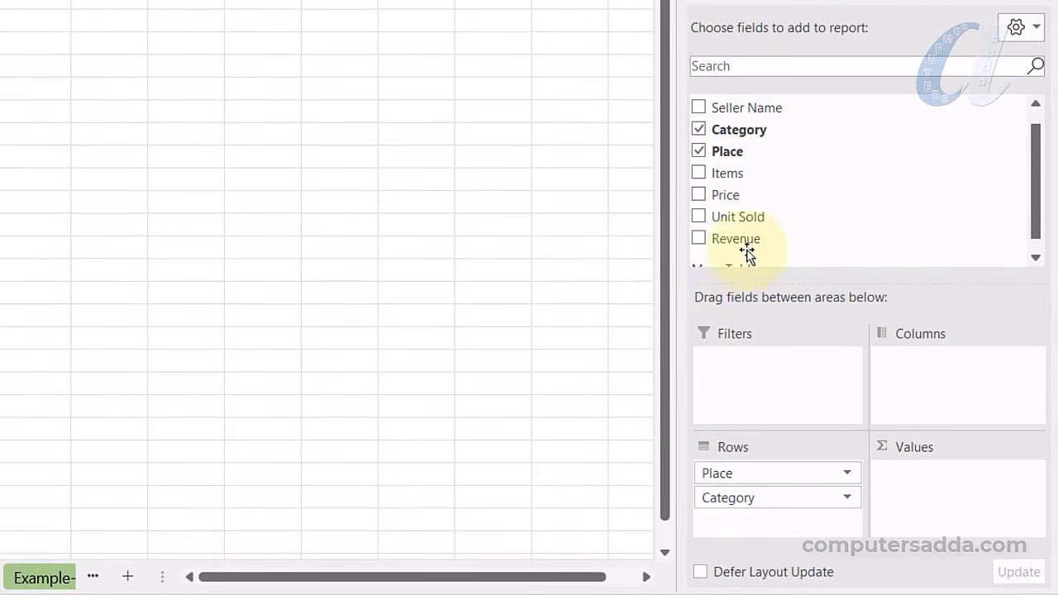
pyautogui.moveTo(734, 220); pyautogui.dragTo(749, 337)
pyautogui.moveTo(757, 299); pyautogui.dragTo(730, 522)
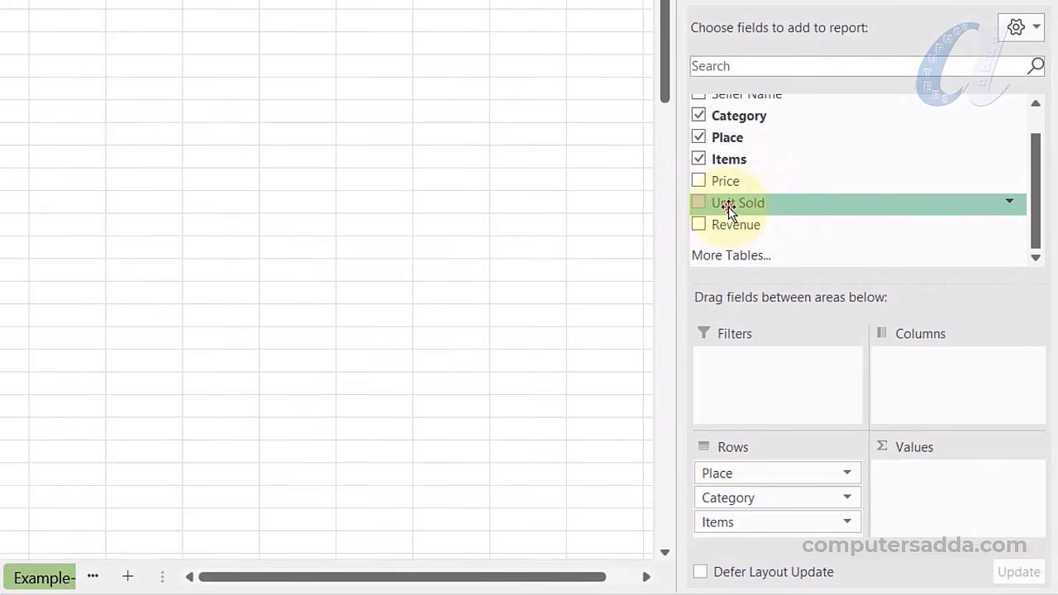
pyautogui.moveTo(729, 208); pyautogui.dragTo(936, 490)
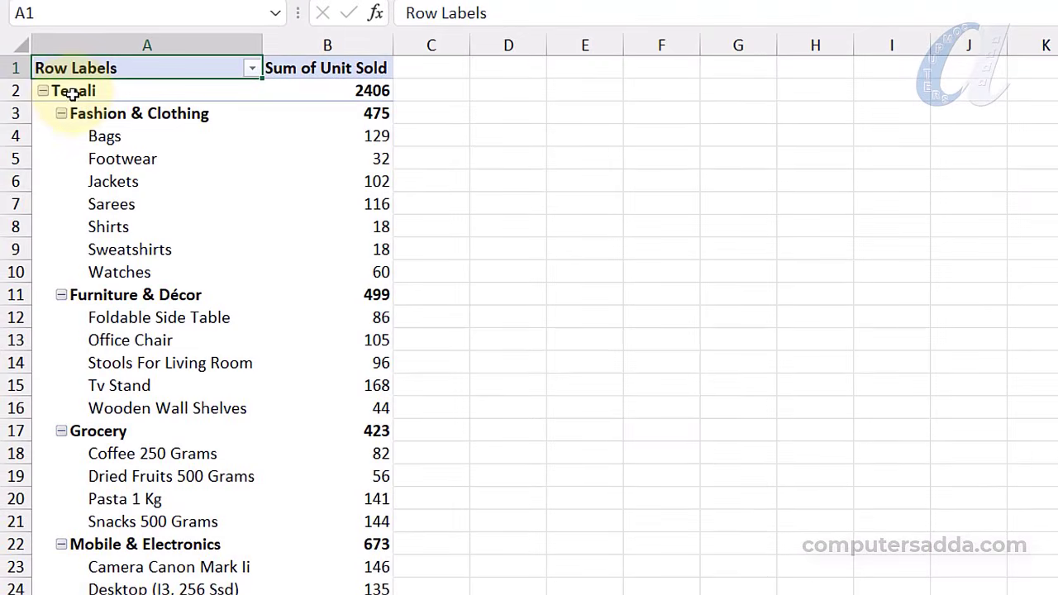
# Review the report and select Tenali's Fashion & Clothing row
pyautogui.scroll(-2, 83, 91)
pyautogui.scroll(2, 107, 130)
pyautogui.scroll(-3, 116, 248)
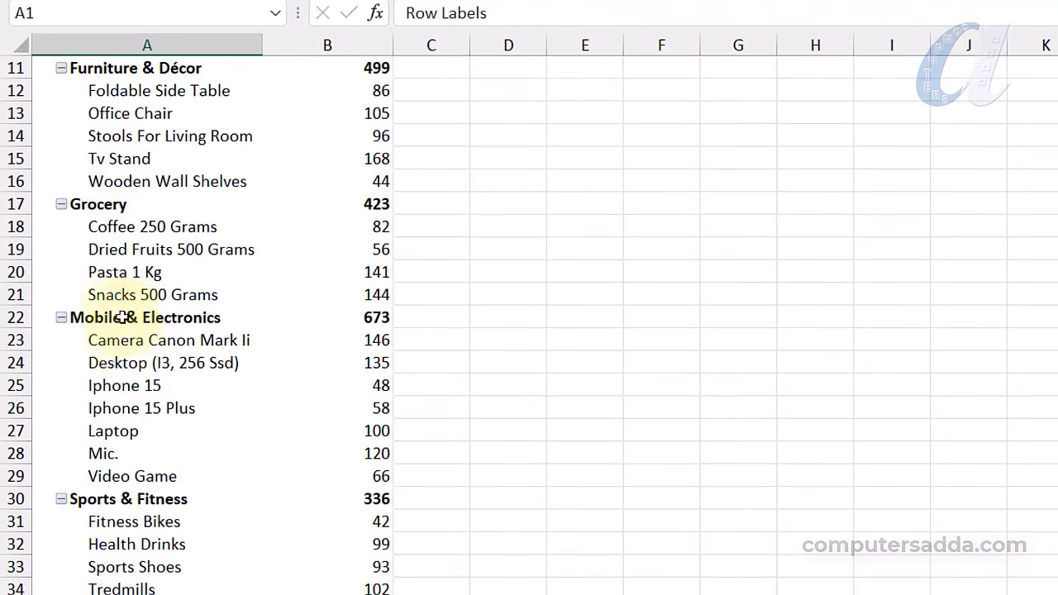
pyautogui.scroll(4, 122, 317)
pyautogui.click(75, 114)
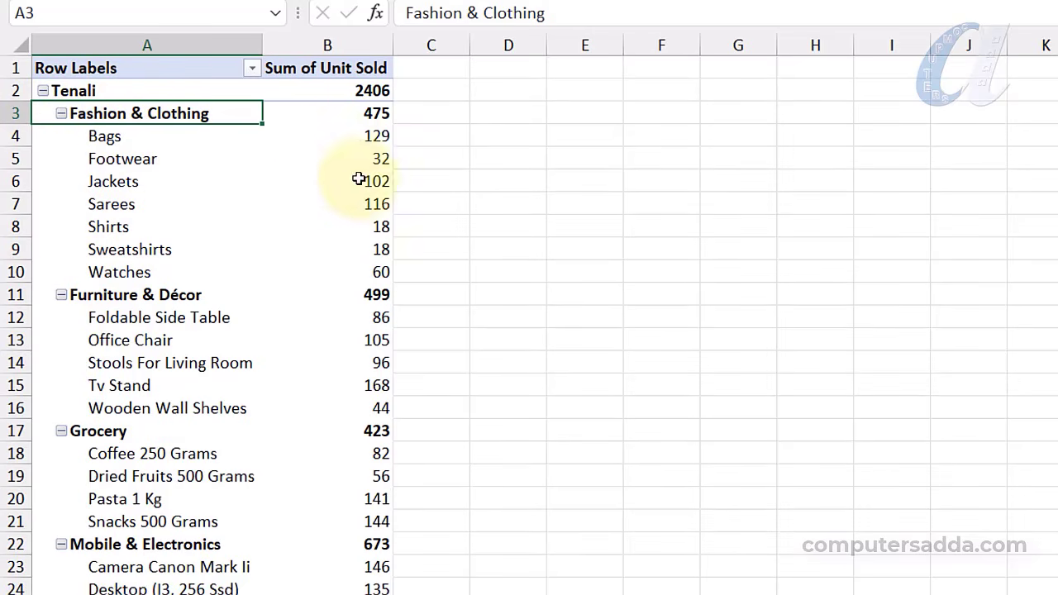
# Collapse Tenali's Fashion & Clothing, Furniture & Décor and Grocery, then Tenali itself
pyautogui.click(60, 113)
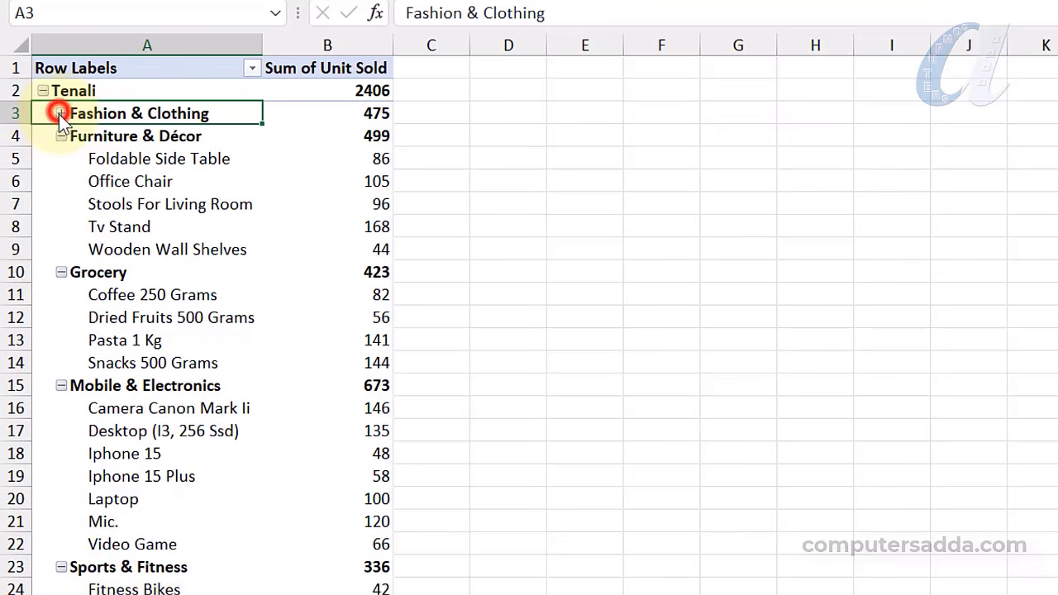
pyautogui.click(60, 137)
pyautogui.click(60, 158)
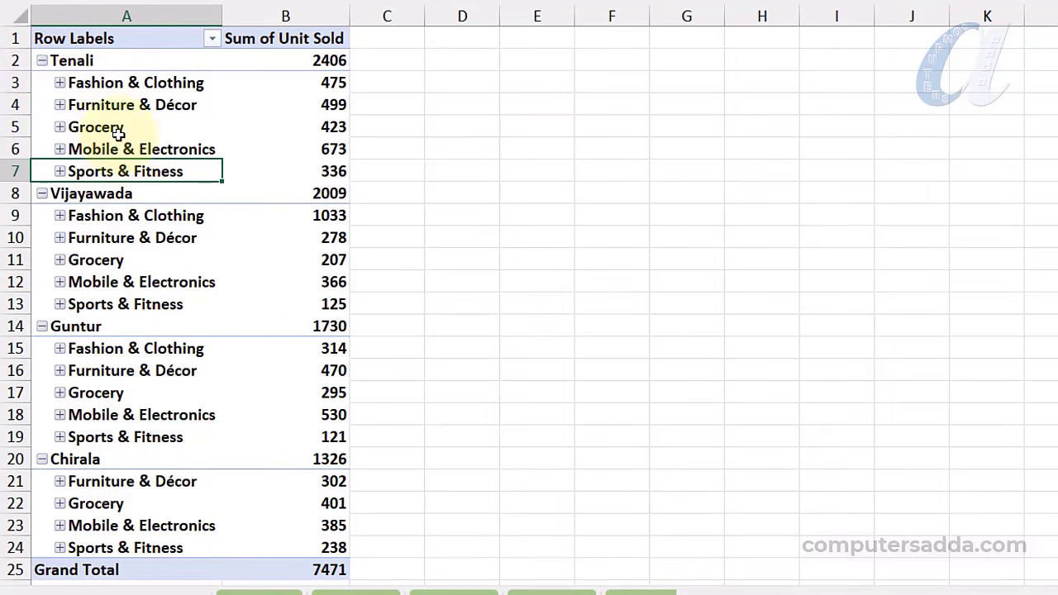
pyautogui.click(42, 61)
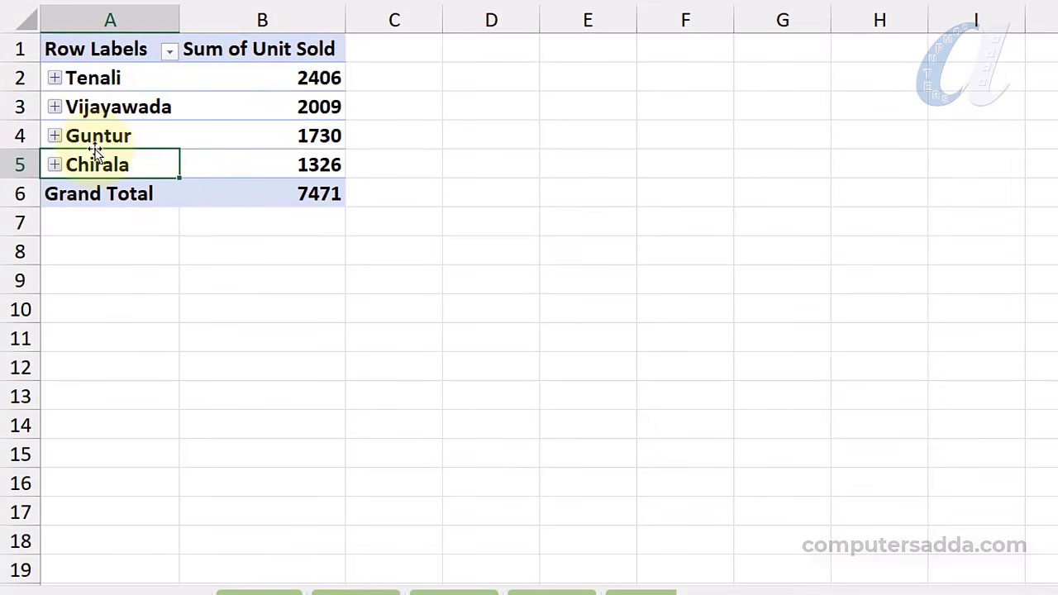
# Expand Guntur down to Grocery products and Vijayawada down to Mobile & Electronics
pyautogui.moveTo(279, 76)
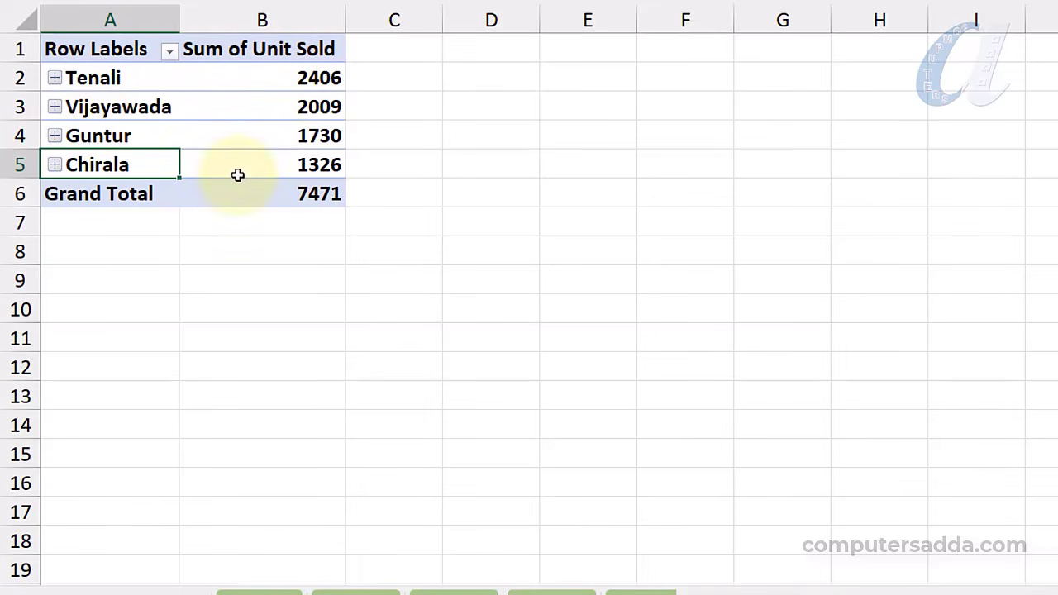
pyautogui.click(75, 135)
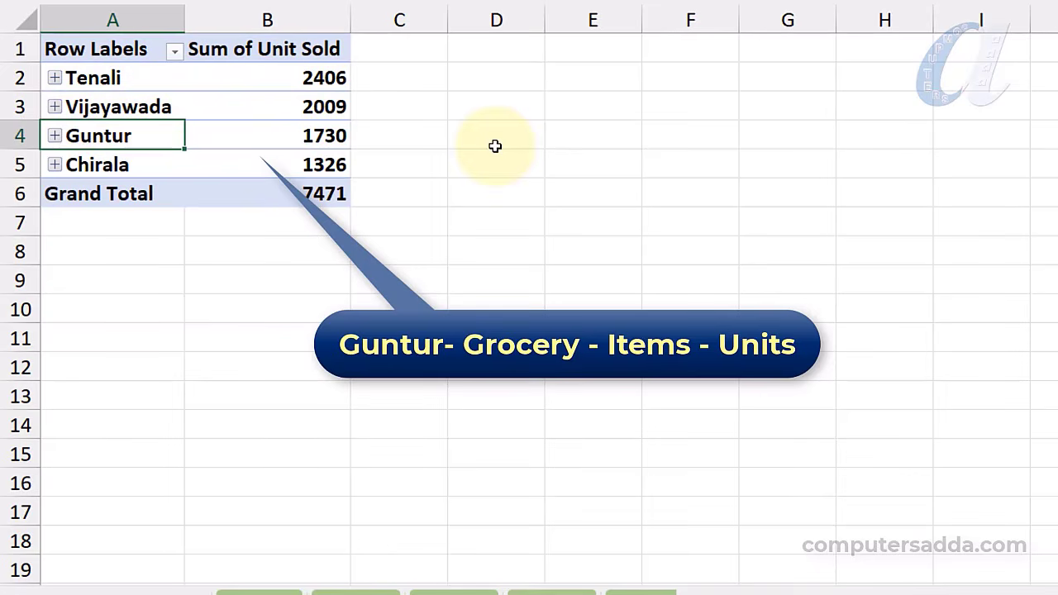
pyautogui.click(55, 136)
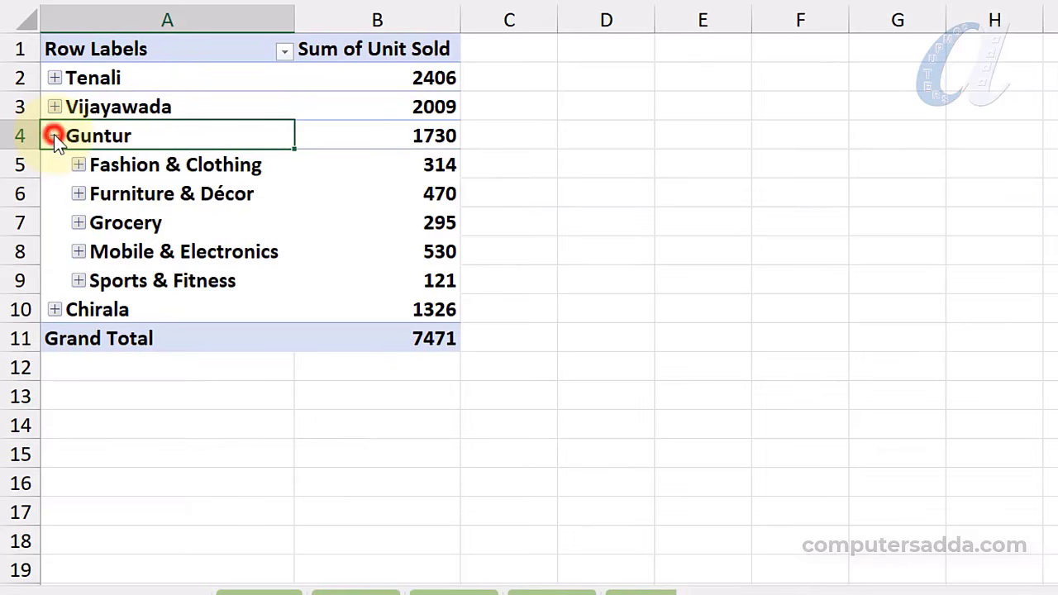
pyautogui.click(78, 222)
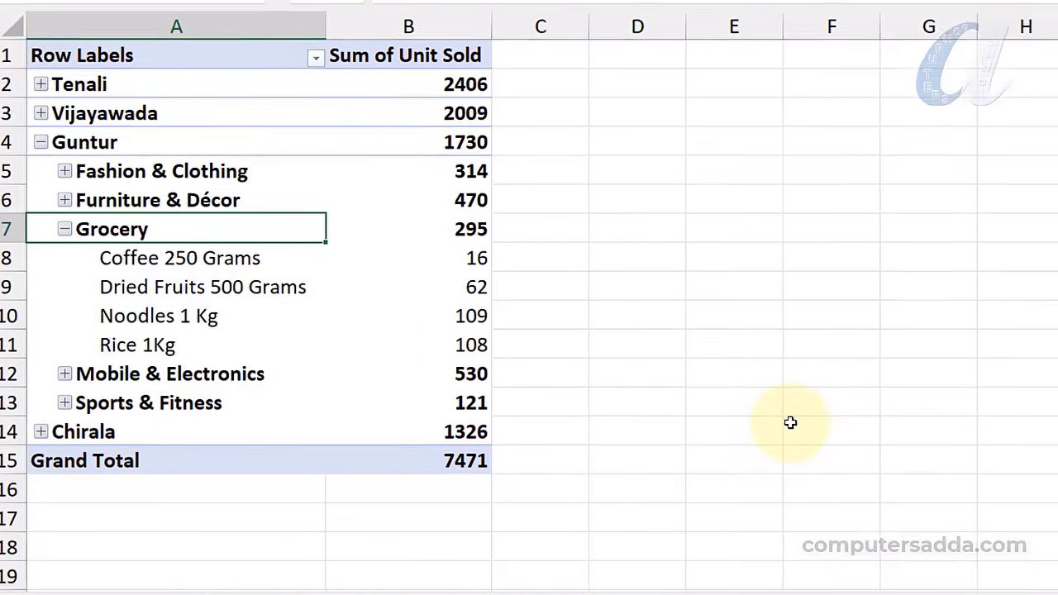
pyautogui.hotkey('ctrl', 'p')
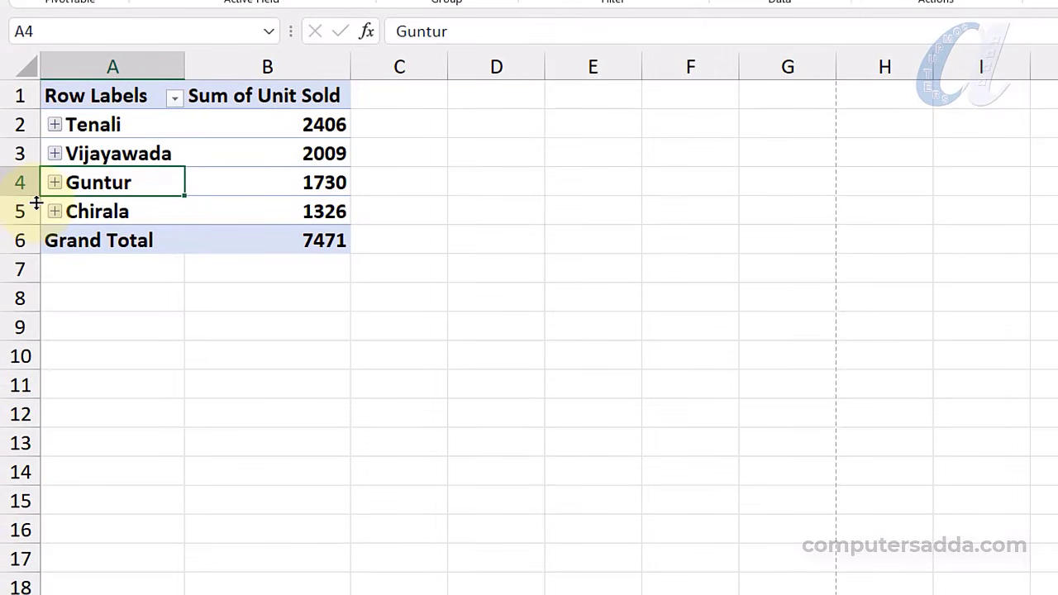
pyautogui.click(55, 154)
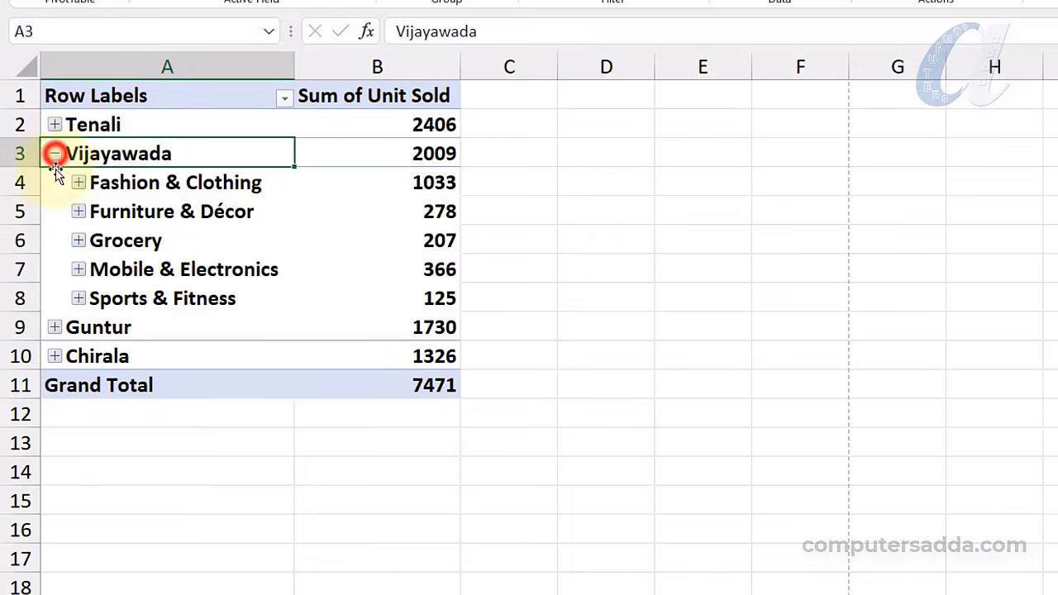
pyautogui.click(78, 269)
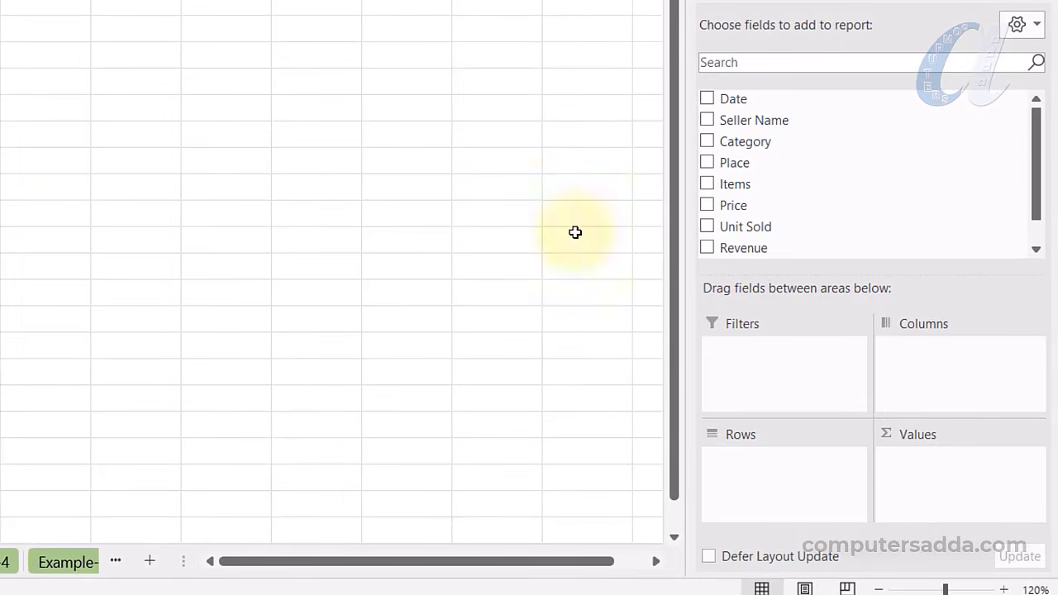
# Put Items in Rows, Sum of Unit Sold in Values, and Place as a report filter
pyautogui.moveTo(743, 185); pyautogui.dragTo(793, 496)
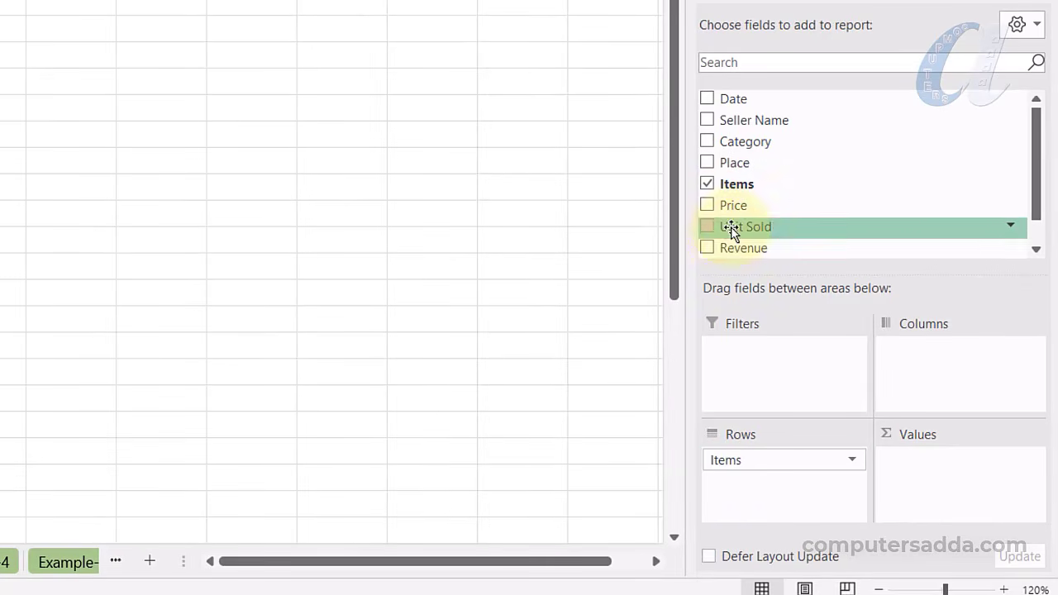
pyautogui.moveTo(730, 226); pyautogui.dragTo(968, 546)
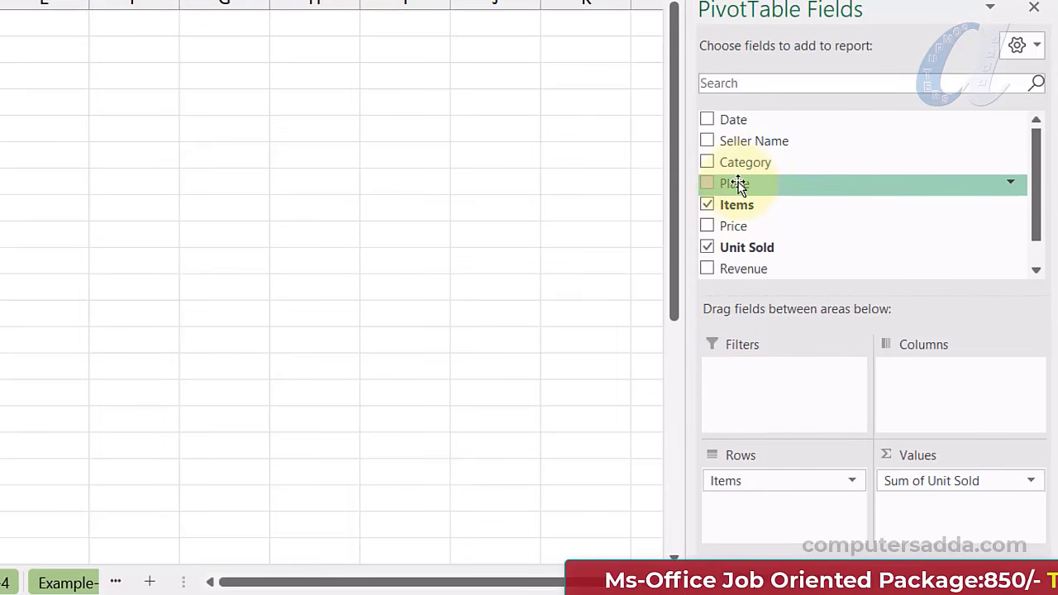
pyautogui.moveTo(738, 185); pyautogui.dragTo(754, 400)
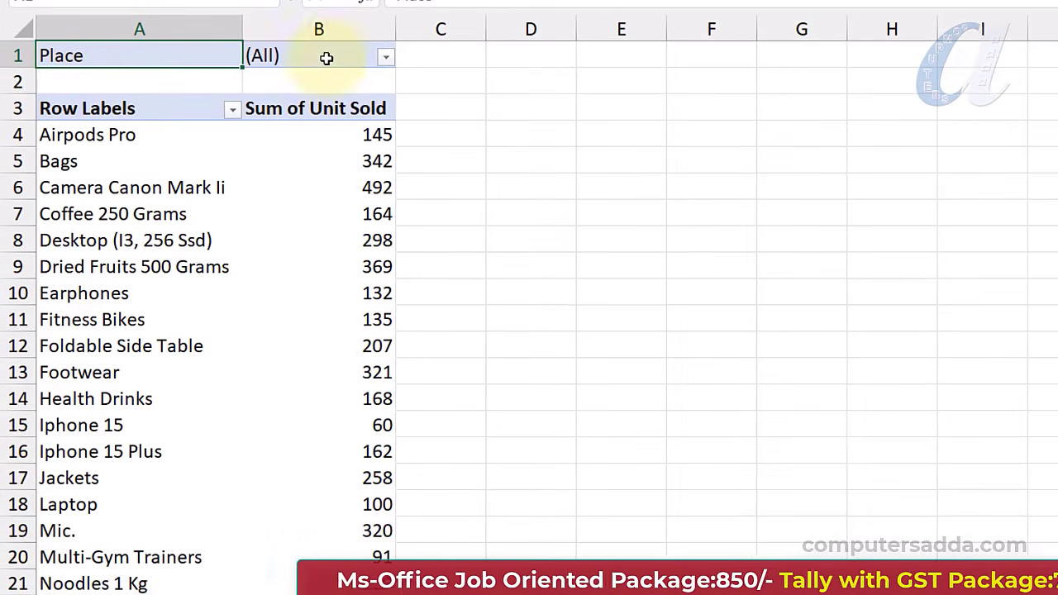
# Filter the pivot's Place to Tenali, then change the filter to Guntur
pyautogui.click(386, 58)
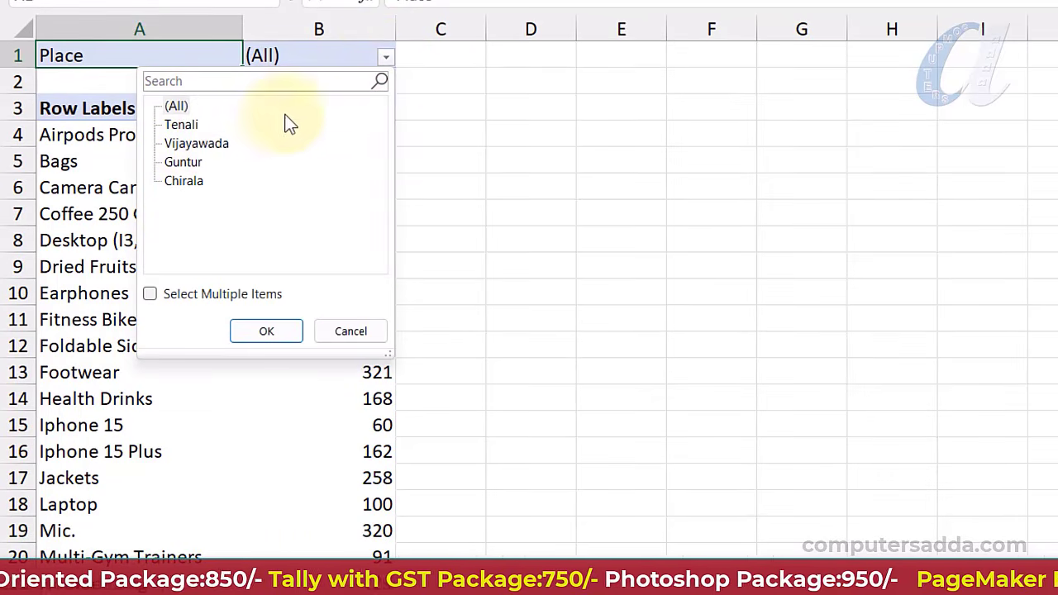
pyautogui.click(181, 125)
pyautogui.click(266, 334)
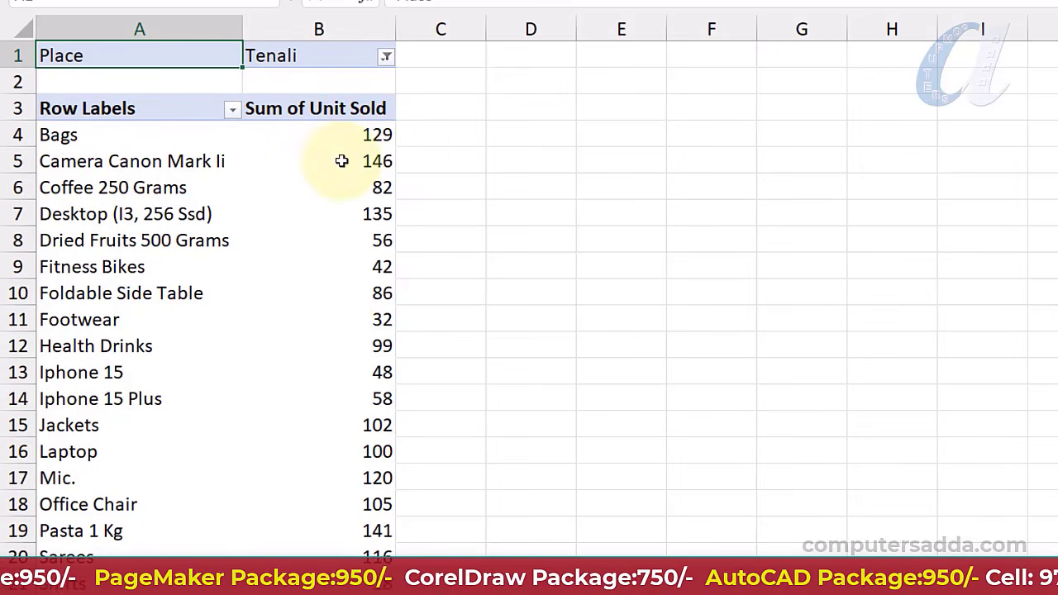
pyautogui.click(387, 57)
pyautogui.click(178, 162)
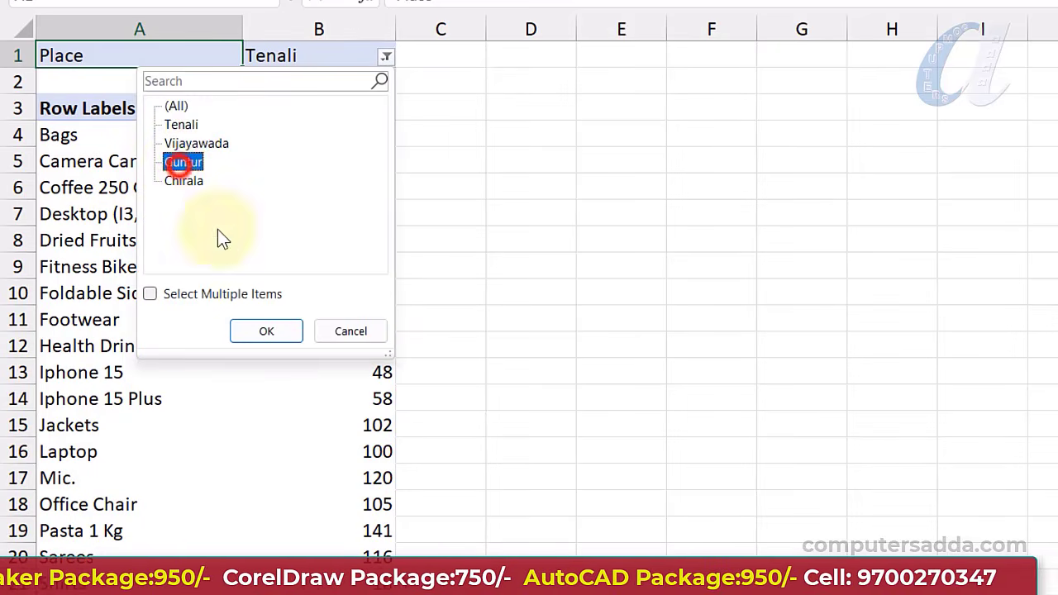
pyautogui.click(252, 327)
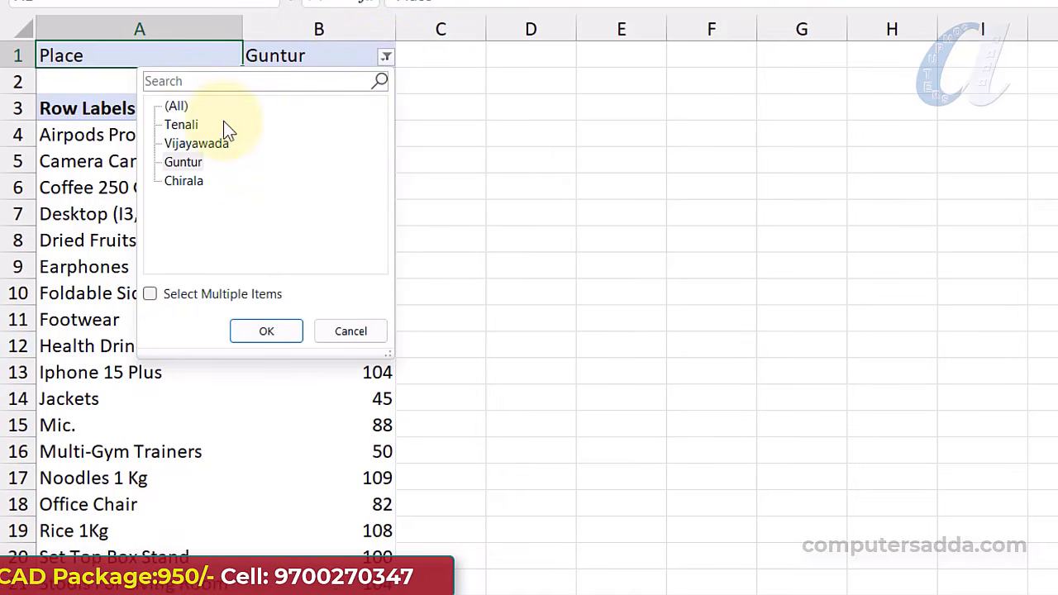
# Enable multiple items and filter Place to both Tenali and Guntur
pyautogui.click(150, 295)
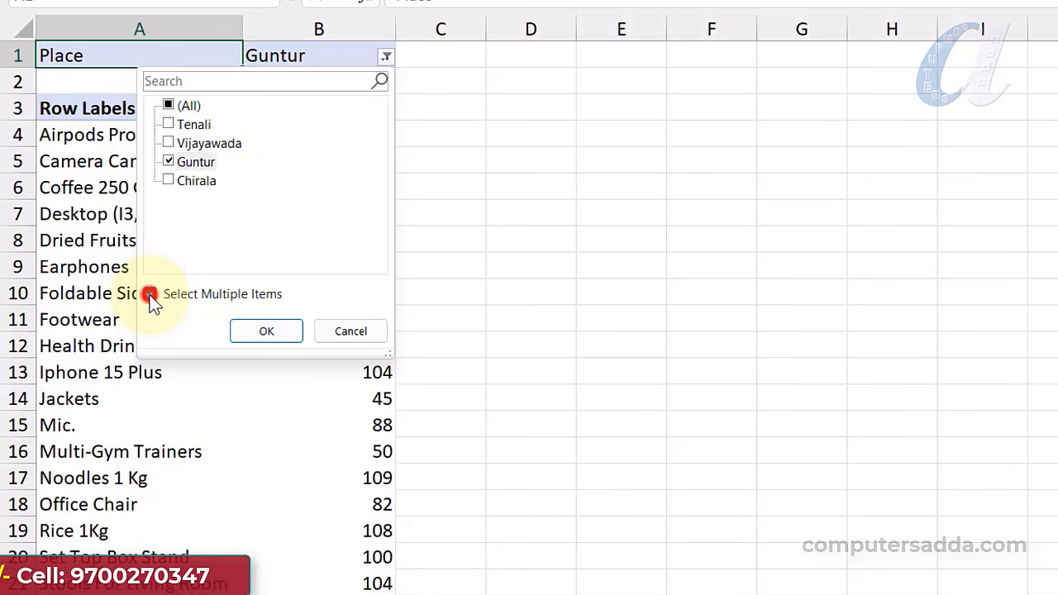
pyautogui.click(168, 124)
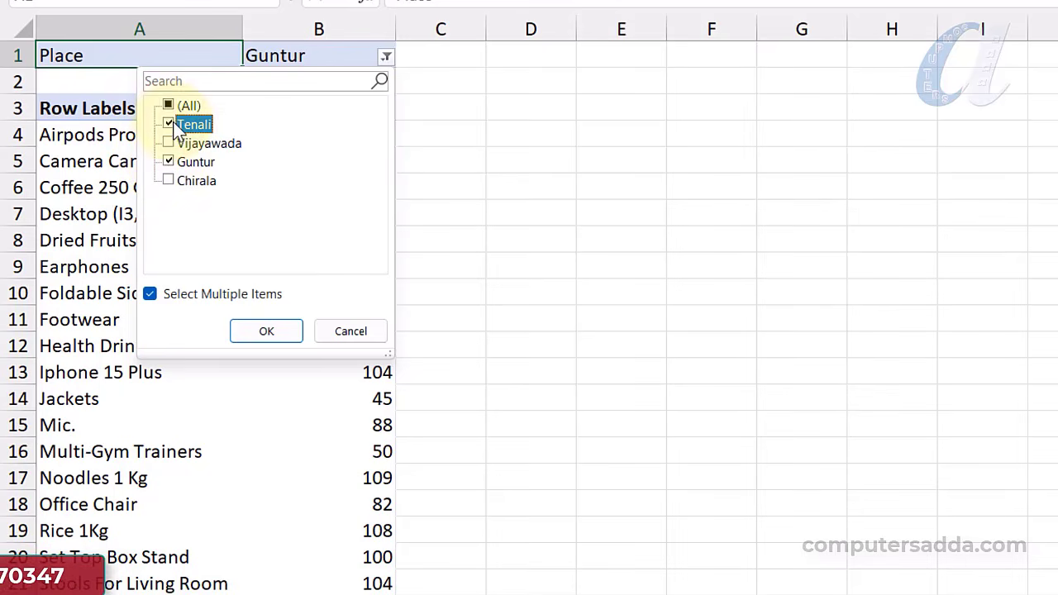
pyautogui.click(256, 339)
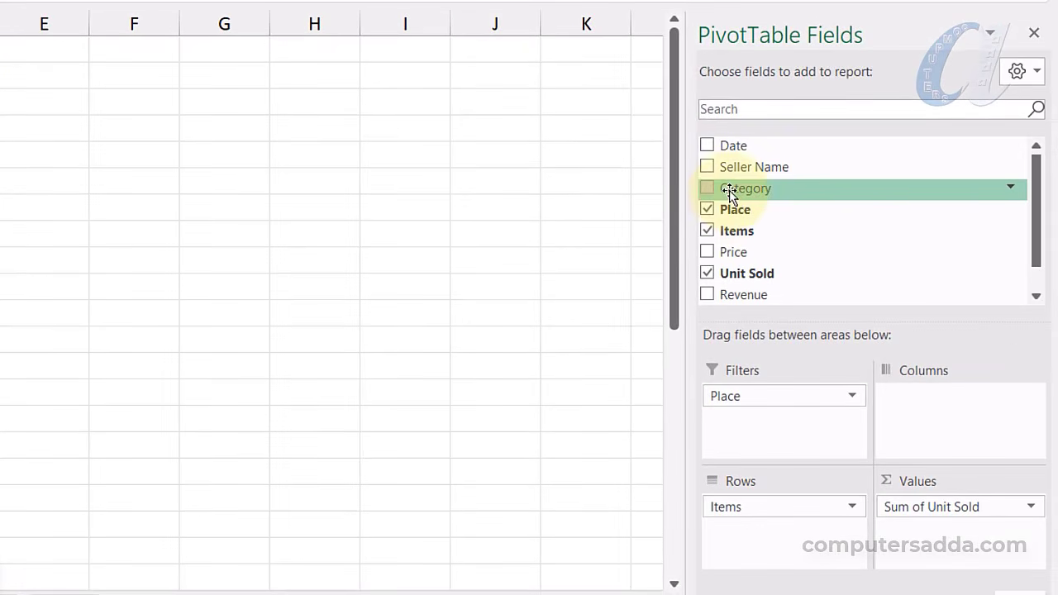
# Add Category as a second report filter, then filter Place to Tenali and Category to Grocery
pyautogui.moveTo(729, 195); pyautogui.dragTo(736, 437)
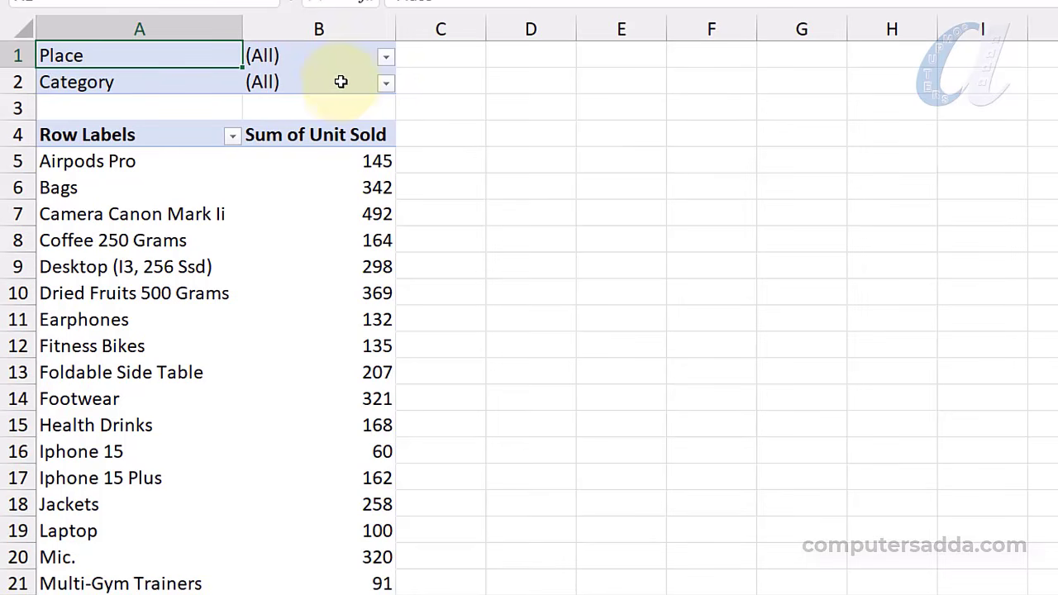
pyautogui.click(386, 56)
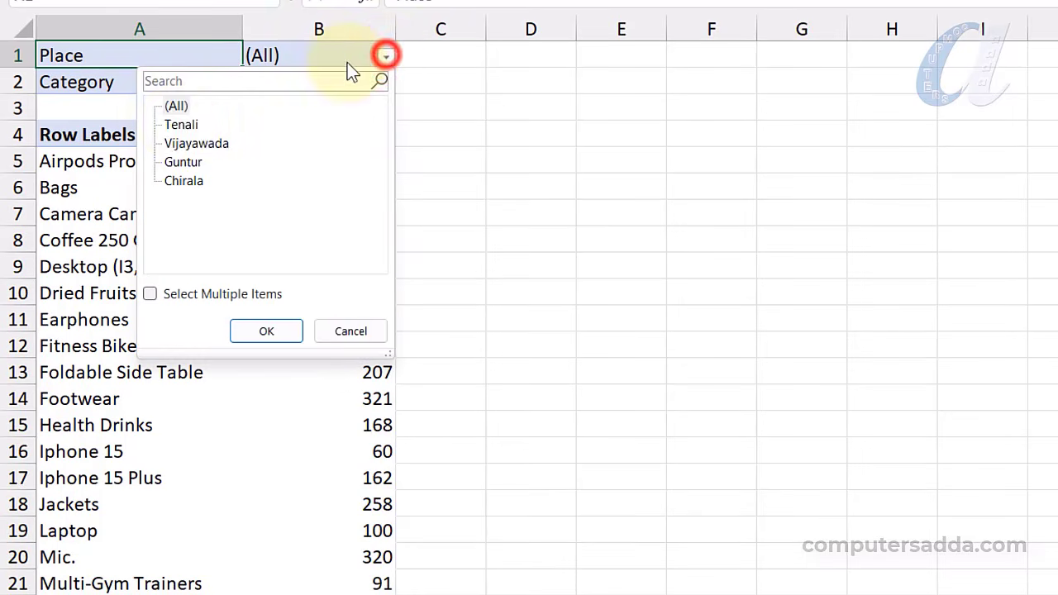
pyautogui.click(178, 124)
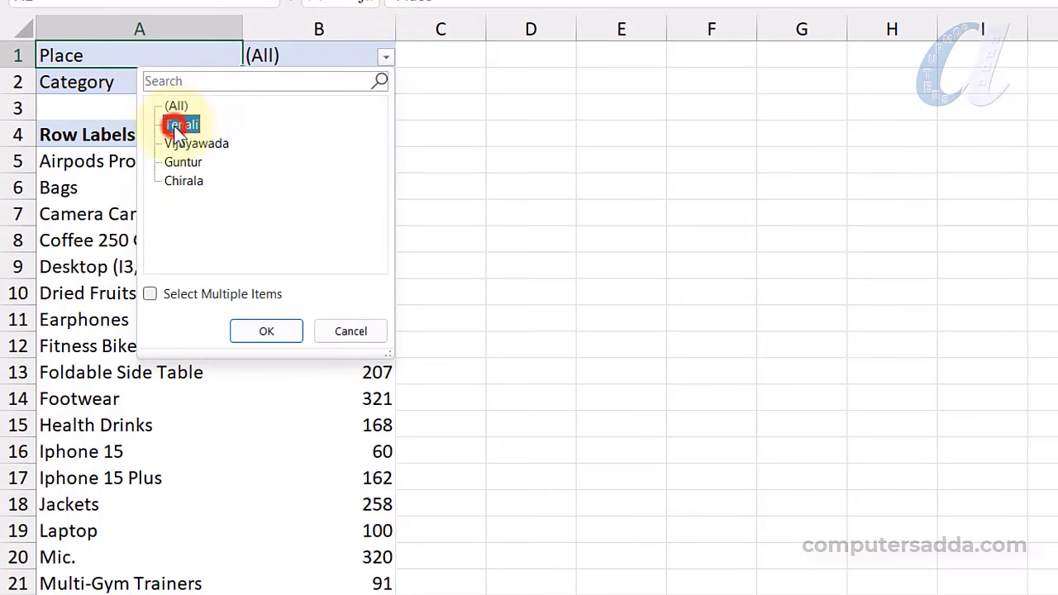
pyautogui.click(267, 333)
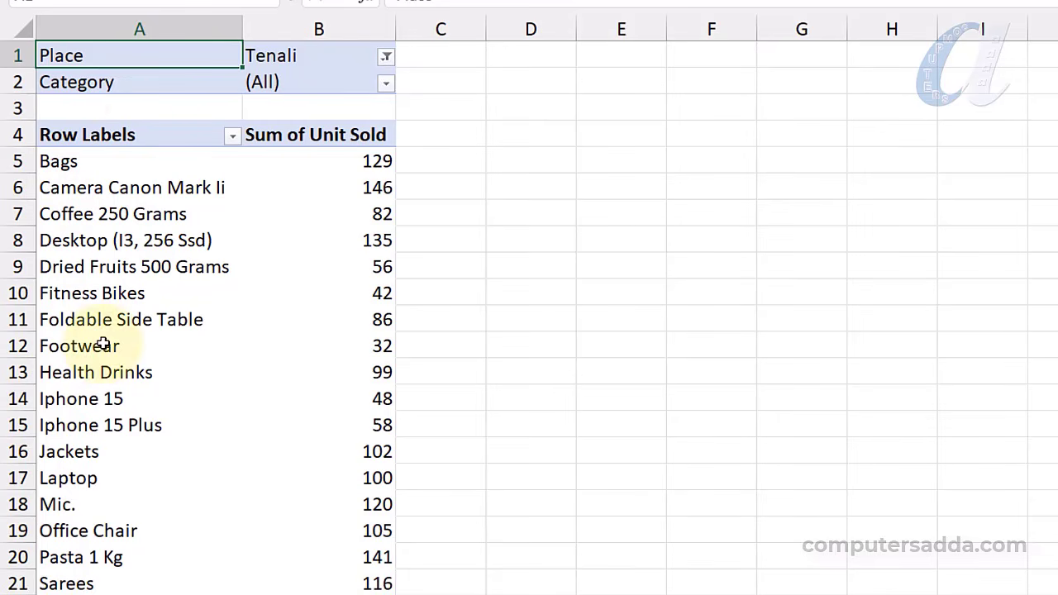
pyautogui.click(386, 83)
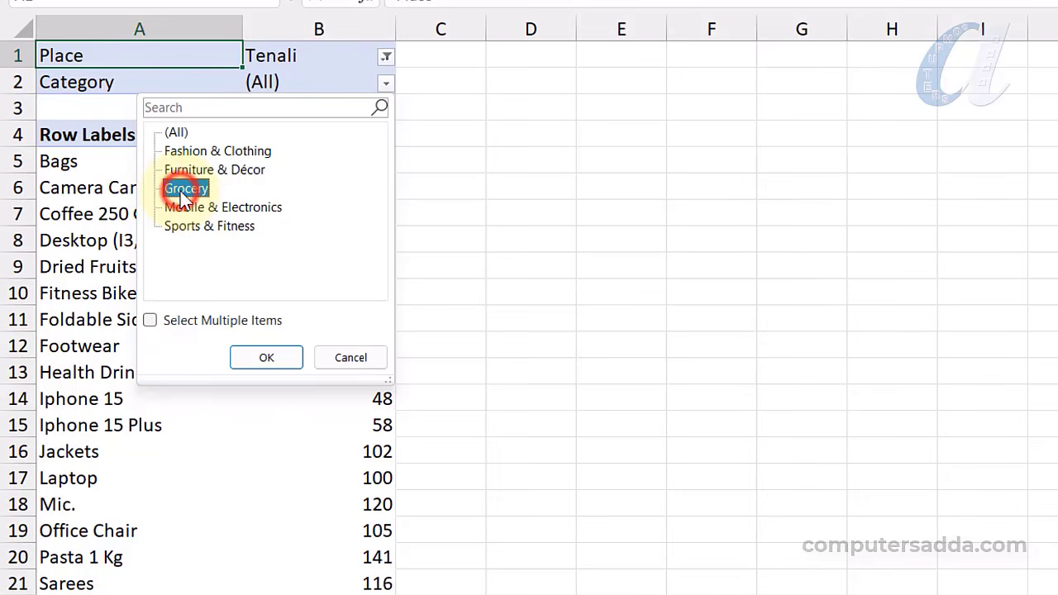
pyautogui.click(256, 363)
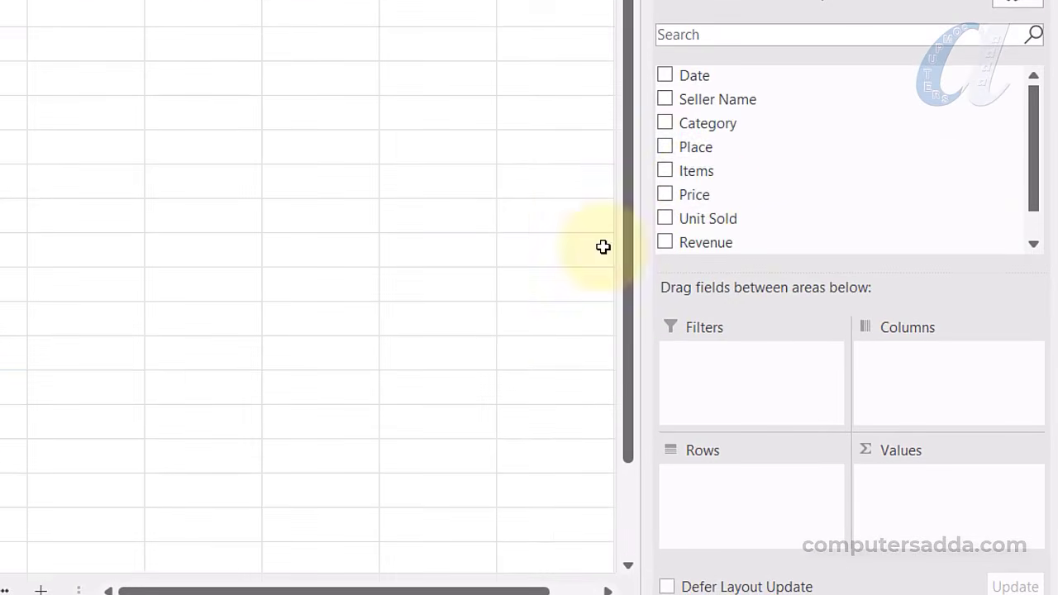
# Build the Example-8 pivot with Items as rows and summed Unit Sold as values
pyautogui.moveTo(693, 174); pyautogui.dragTo(736, 484)
pyautogui.moveTo(691, 220); pyautogui.dragTo(942, 516)
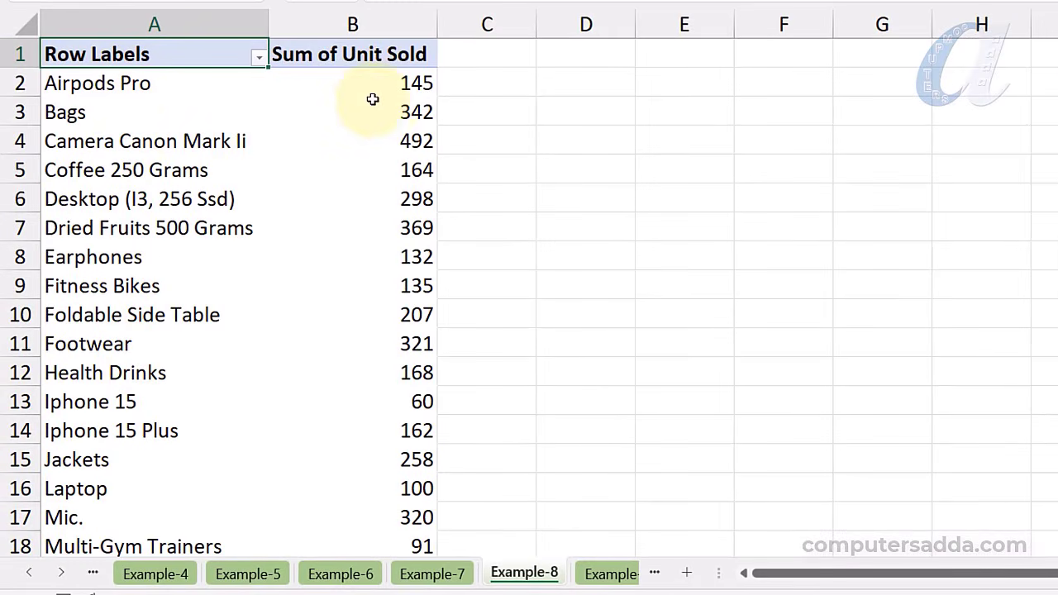
pyautogui.scroll(-5, 267, 267)
pyautogui.scroll(5, 272, 256)
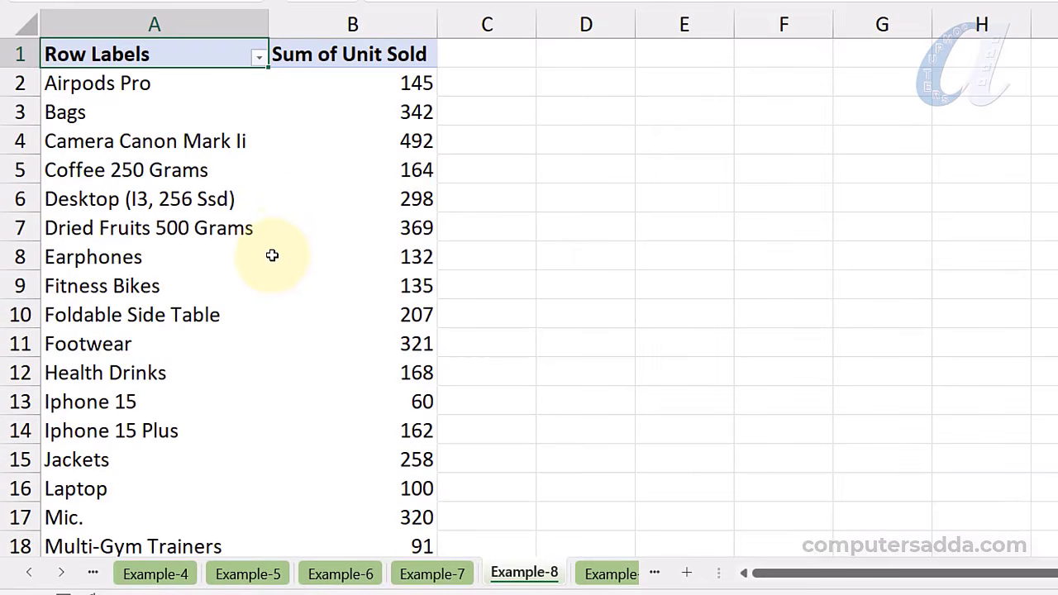
pyautogui.moveTo(277, 244)
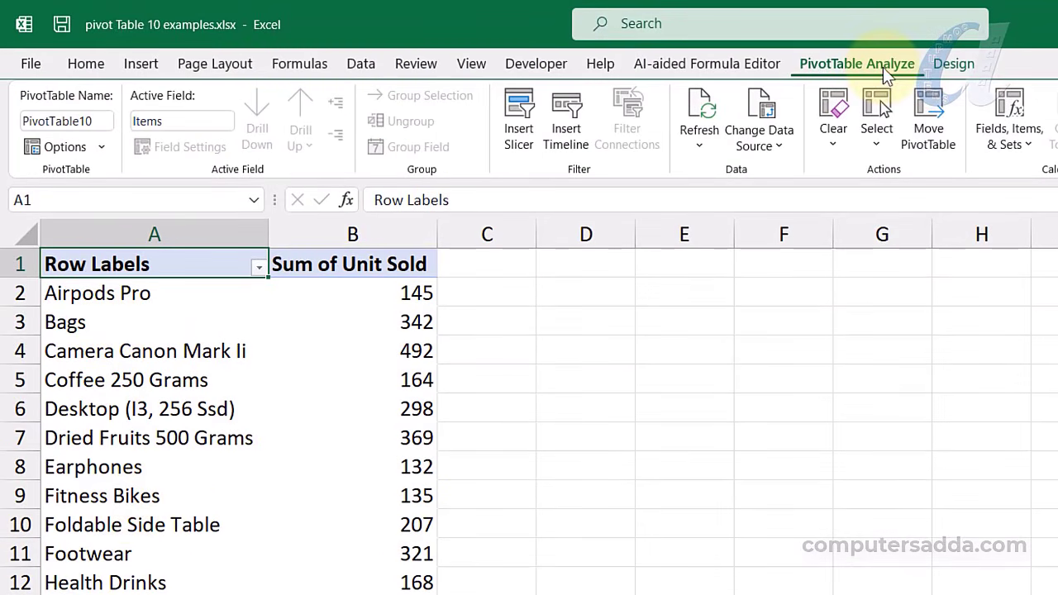
# Insert a Place slicer and position it beside the pivot table
pyautogui.click(520, 120)
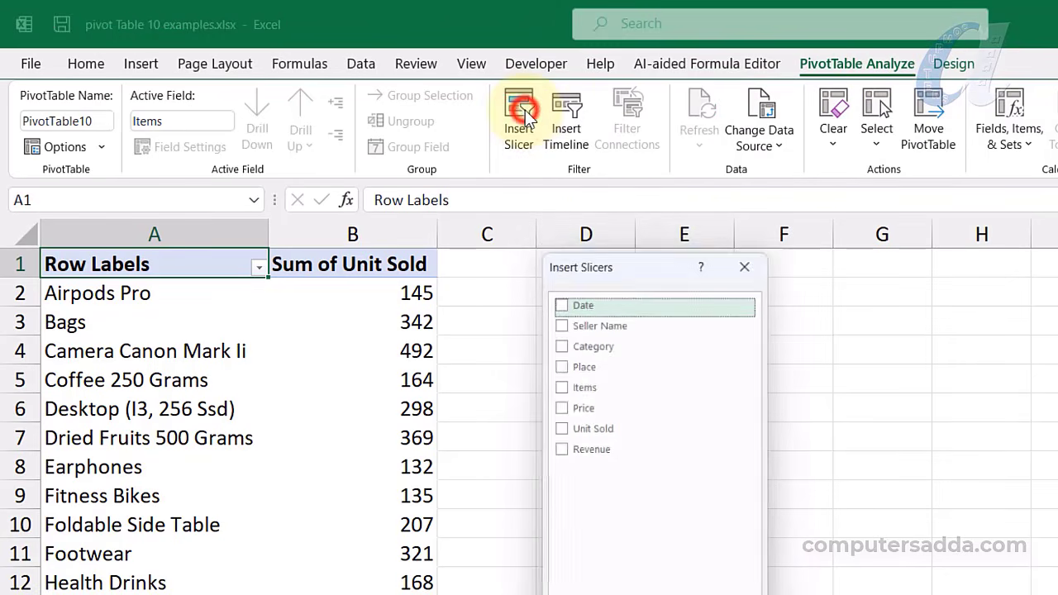
pyautogui.moveTo(603, 262); pyautogui.dragTo(671, 261)
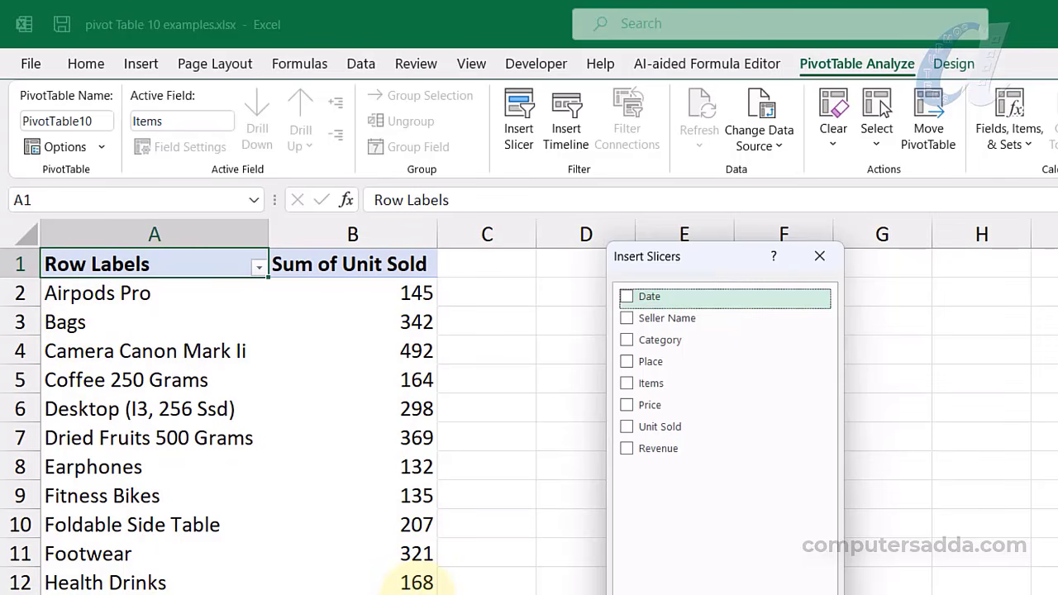
pyautogui.click(627, 361)
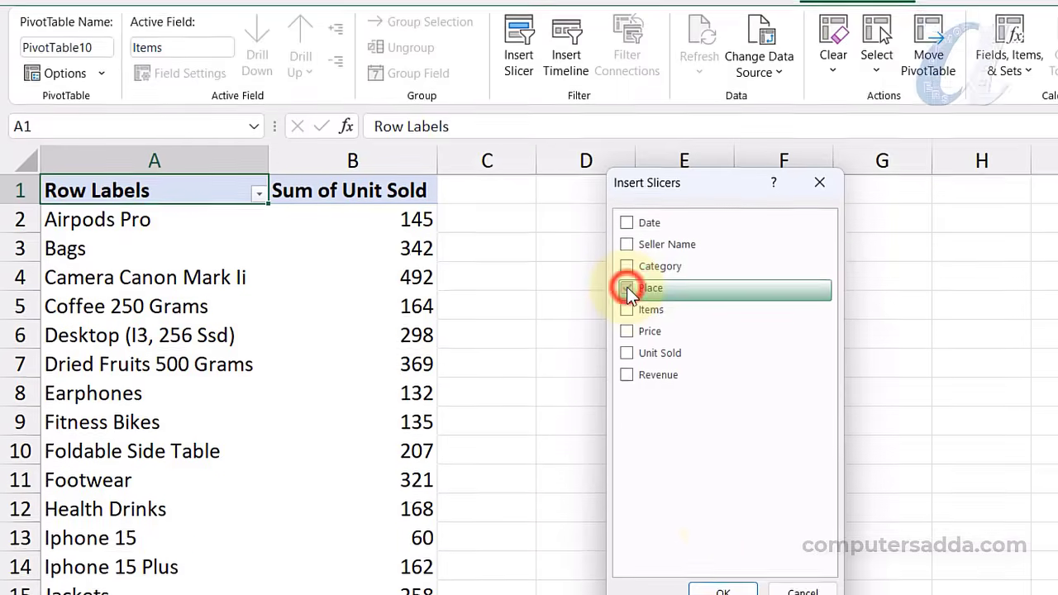
pyautogui.click(722, 471)
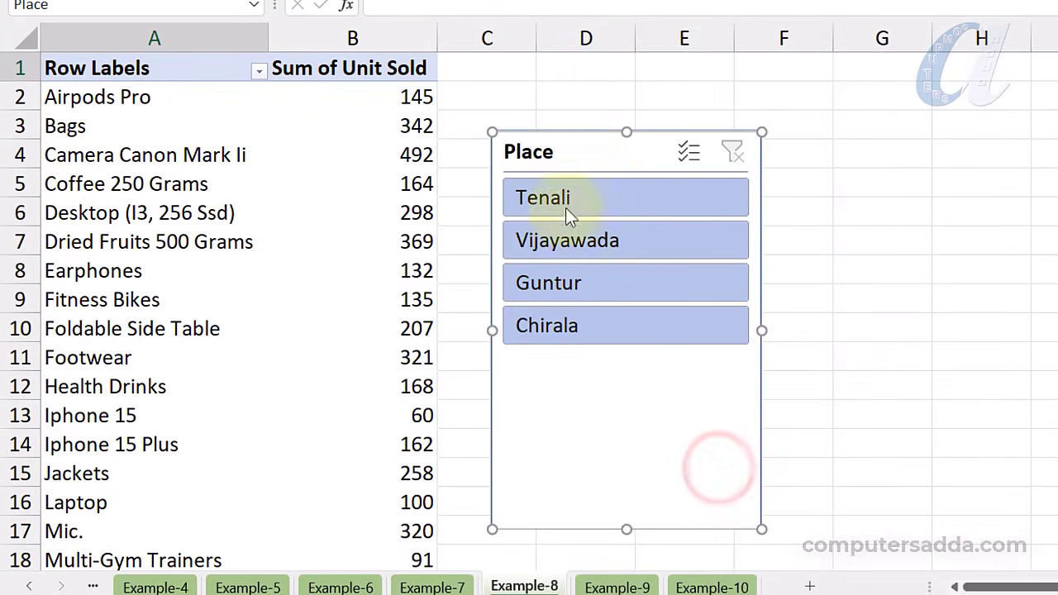
pyautogui.moveTo(569, 144); pyautogui.dragTo(661, 116)
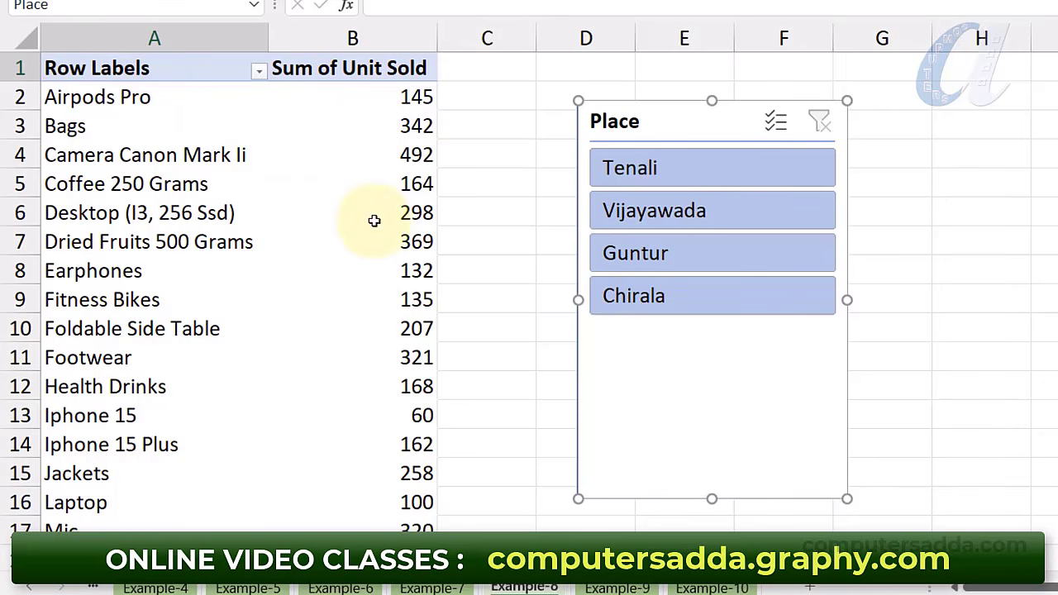
# Test the Place slicer: Guntur, Tenali, Vijayawada, Chirala singly, then multi-select, then clear the filter
pyautogui.click(711, 254)
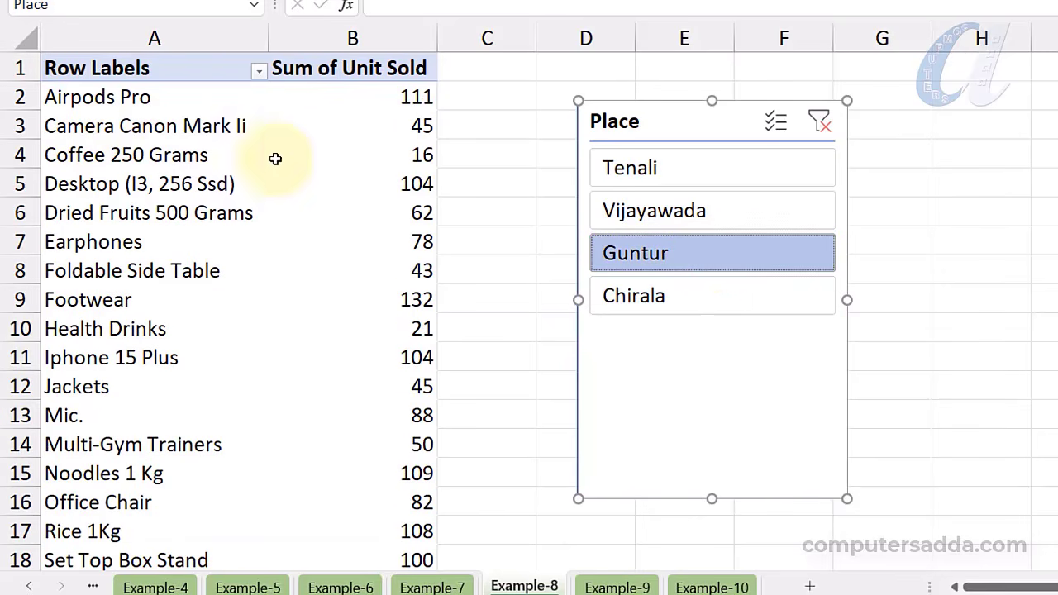
pyautogui.click(701, 176)
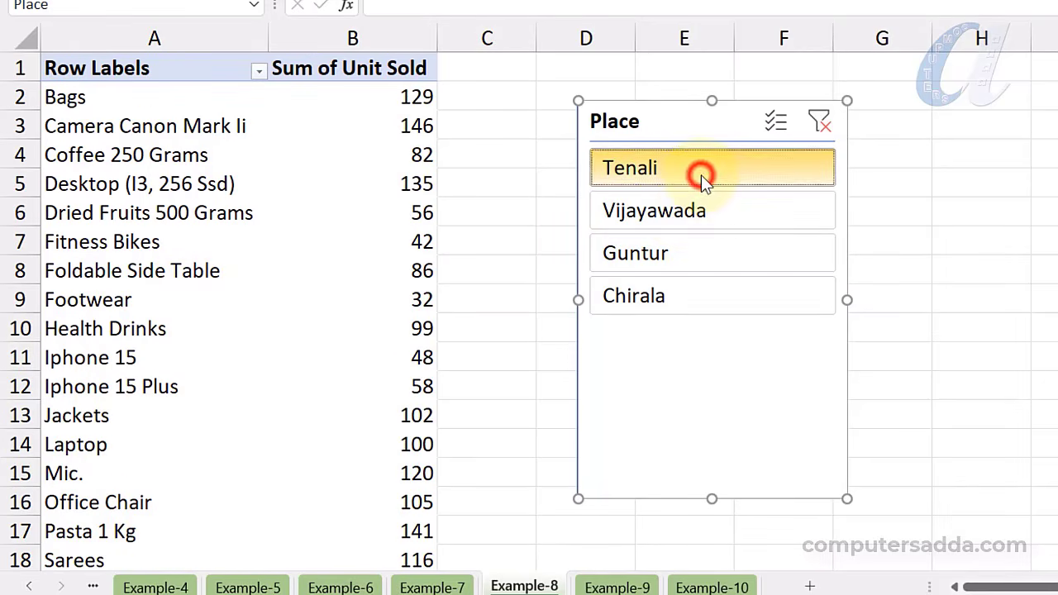
pyautogui.click(684, 220)
pyautogui.click(646, 296)
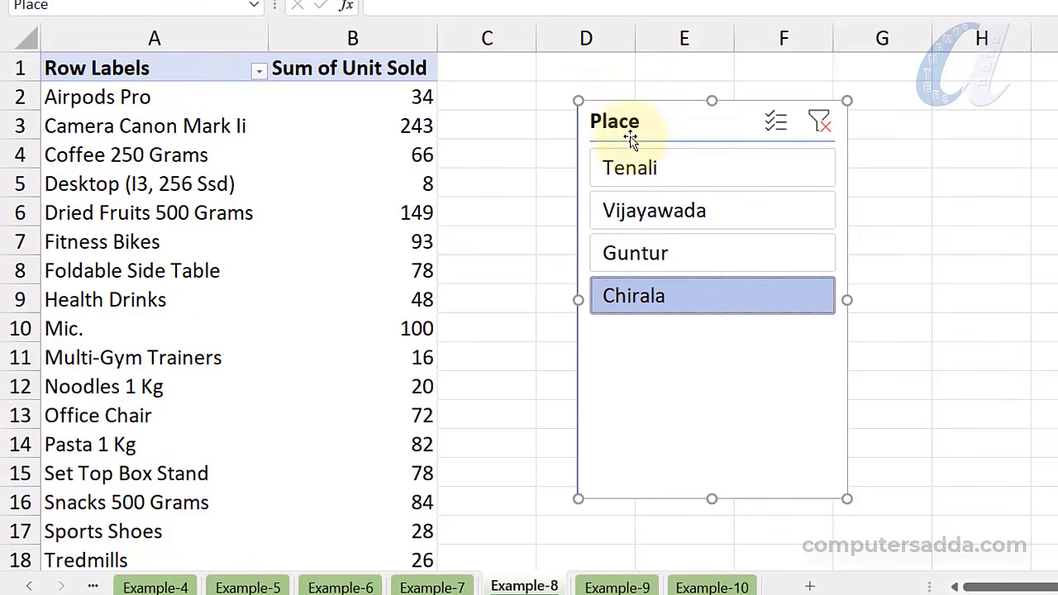
pyautogui.click(776, 123)
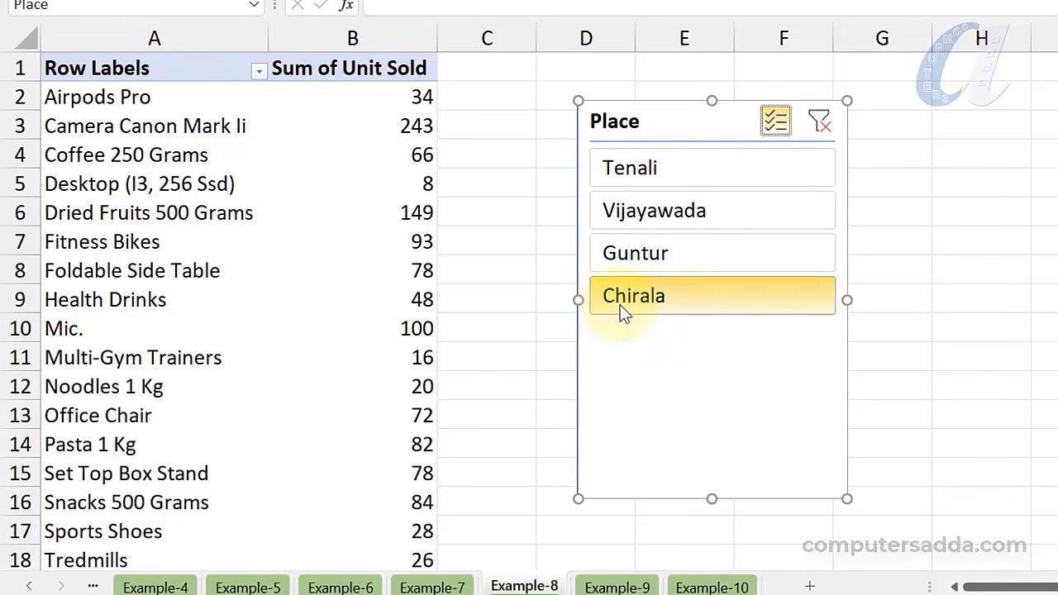
pyautogui.click(662, 257)
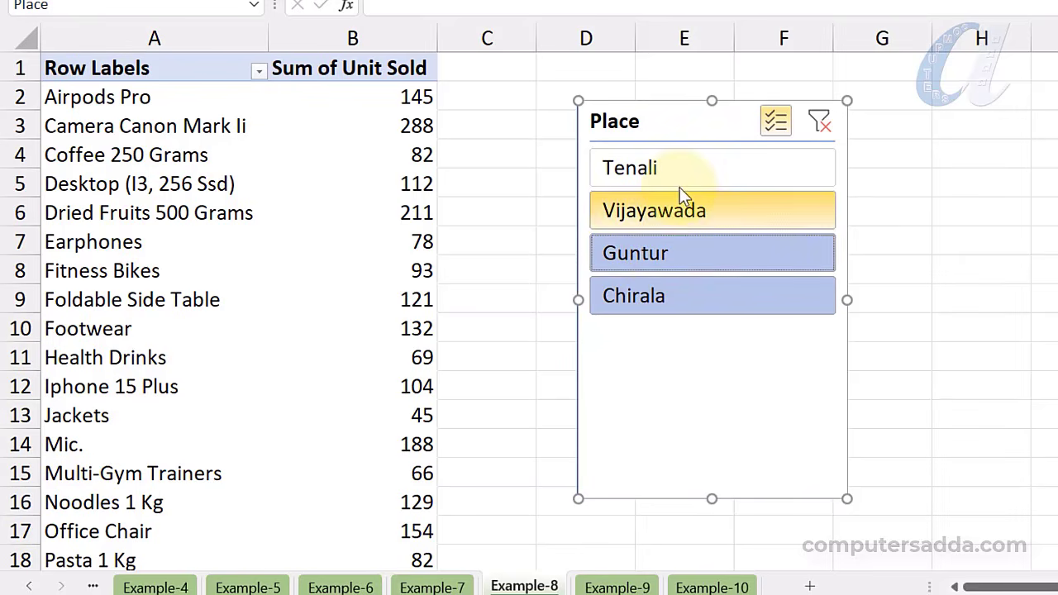
pyautogui.click(691, 167)
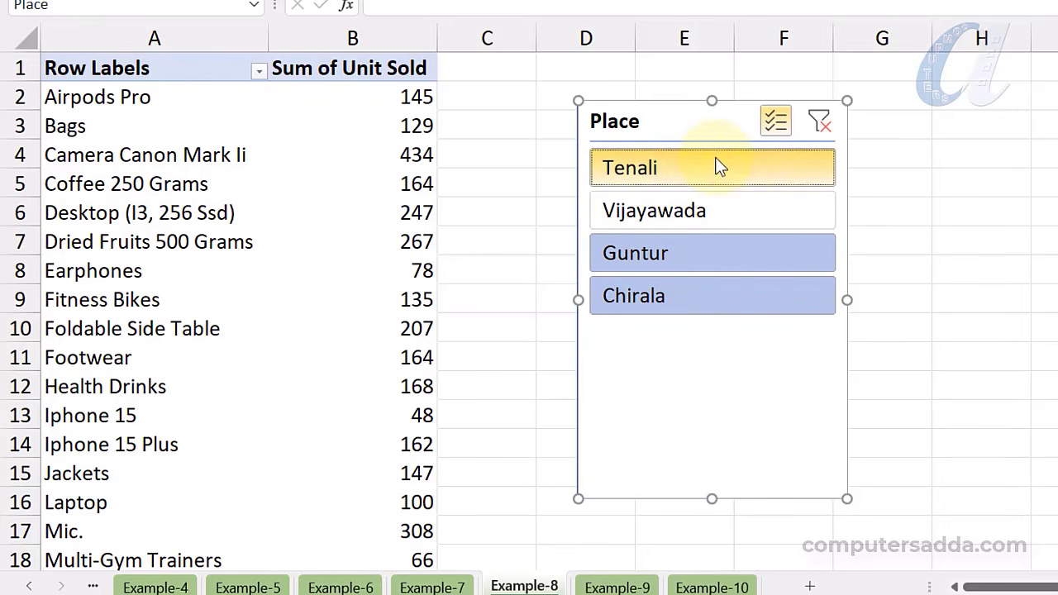
pyautogui.click(712, 318)
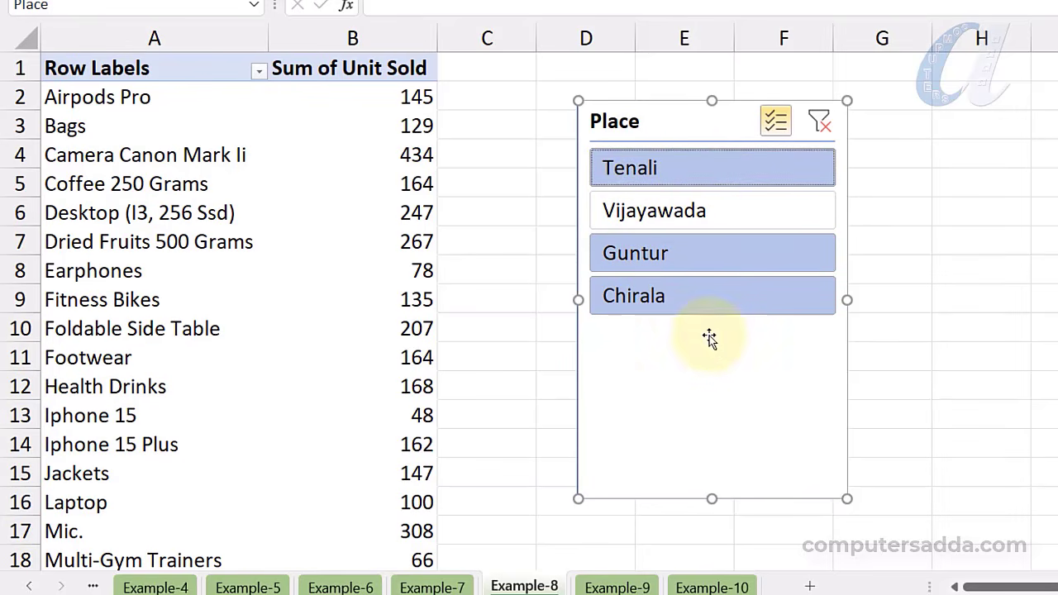
pyautogui.click(821, 122)
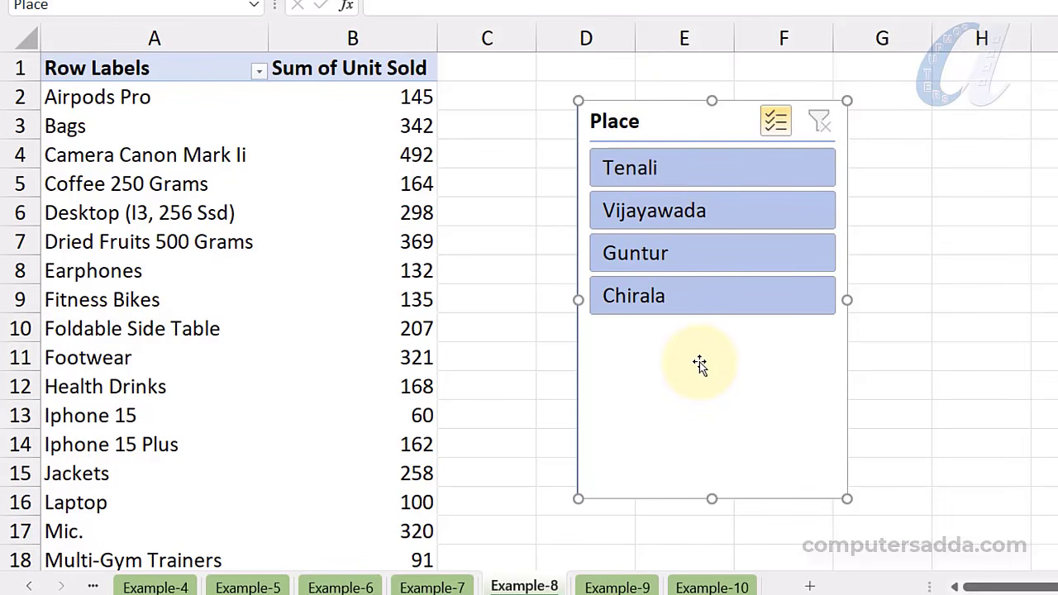
pyautogui.click(243, 190)
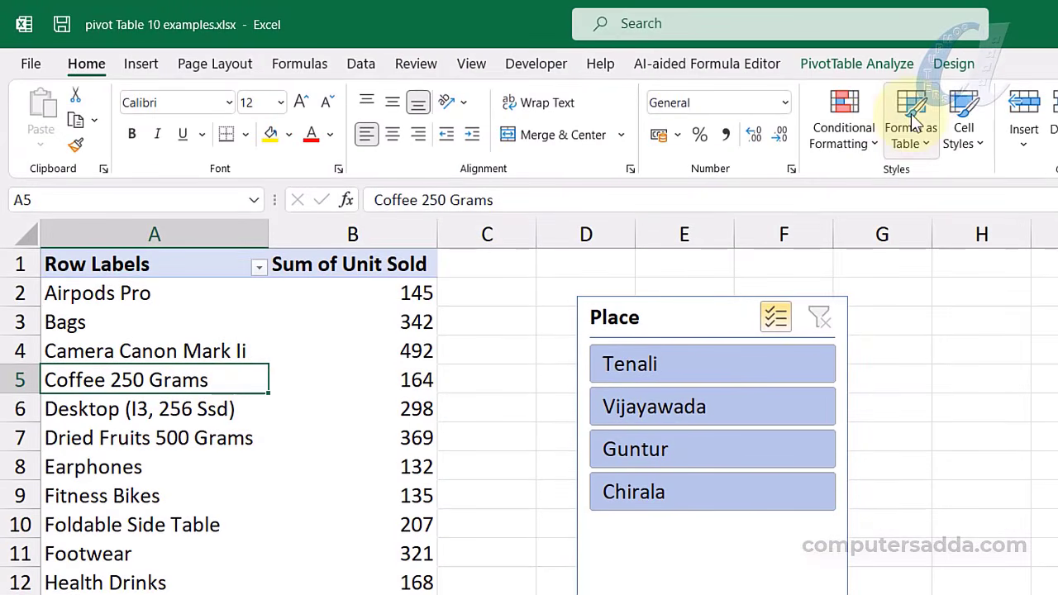
# Insert a Category slicer and place it right of the Place slicer
pyautogui.click(868, 59)
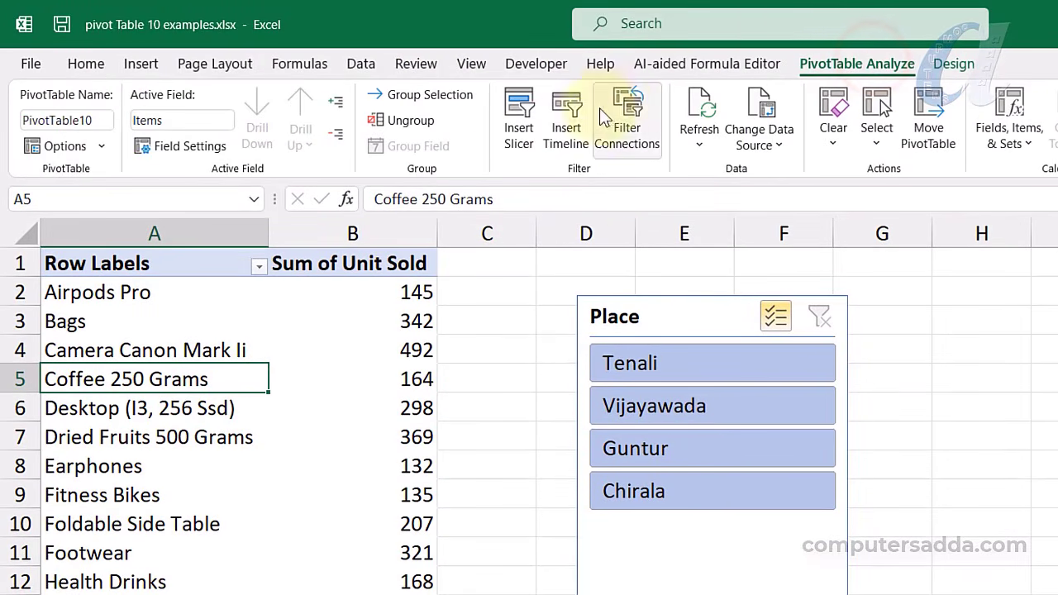
pyautogui.click(521, 114)
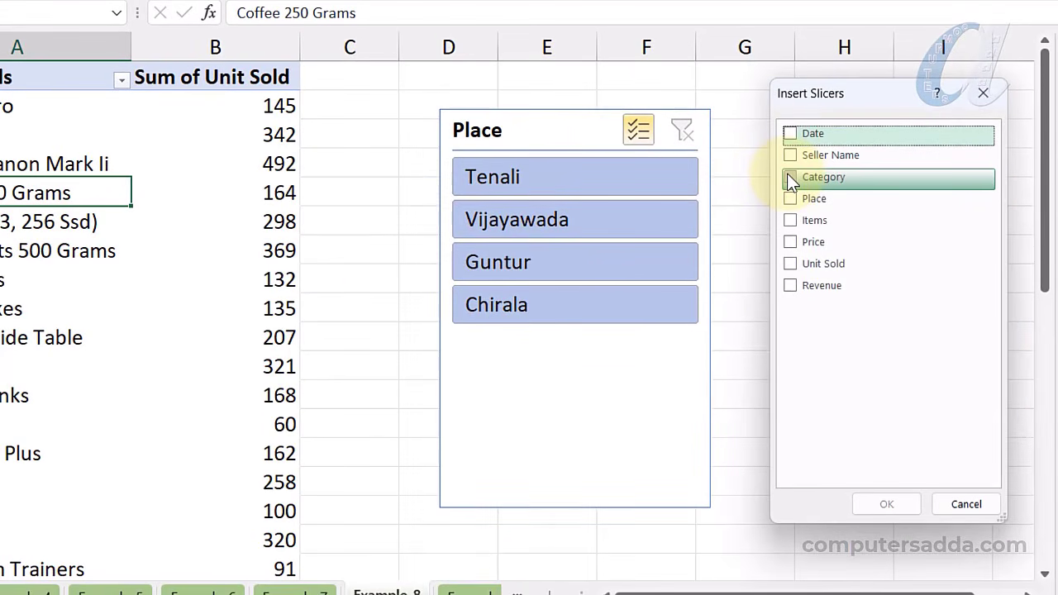
pyautogui.click(790, 177)
pyautogui.click(883, 504)
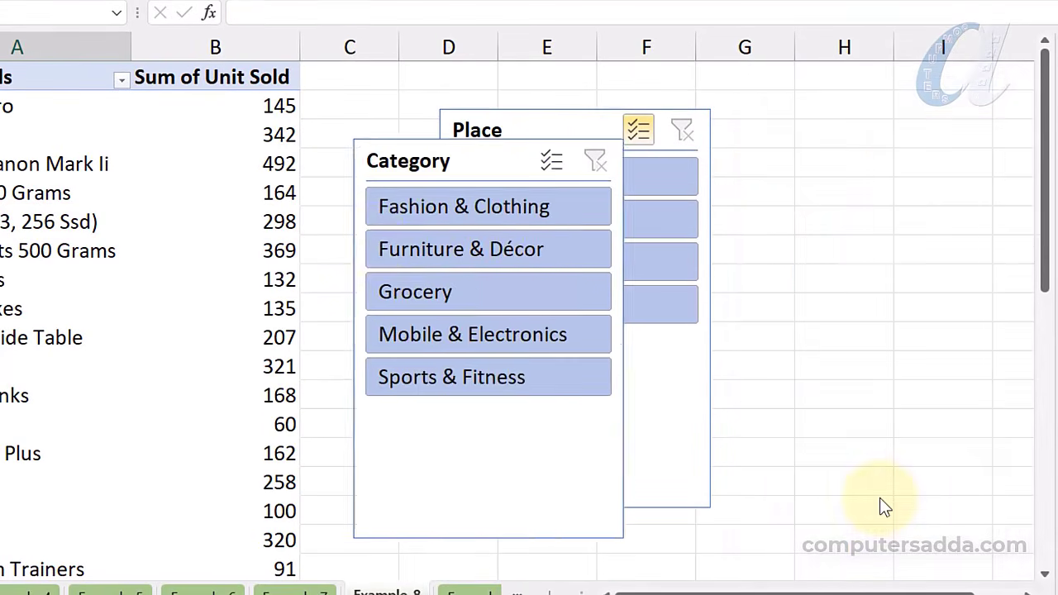
pyautogui.moveTo(372, 160); pyautogui.dragTo(777, 134)
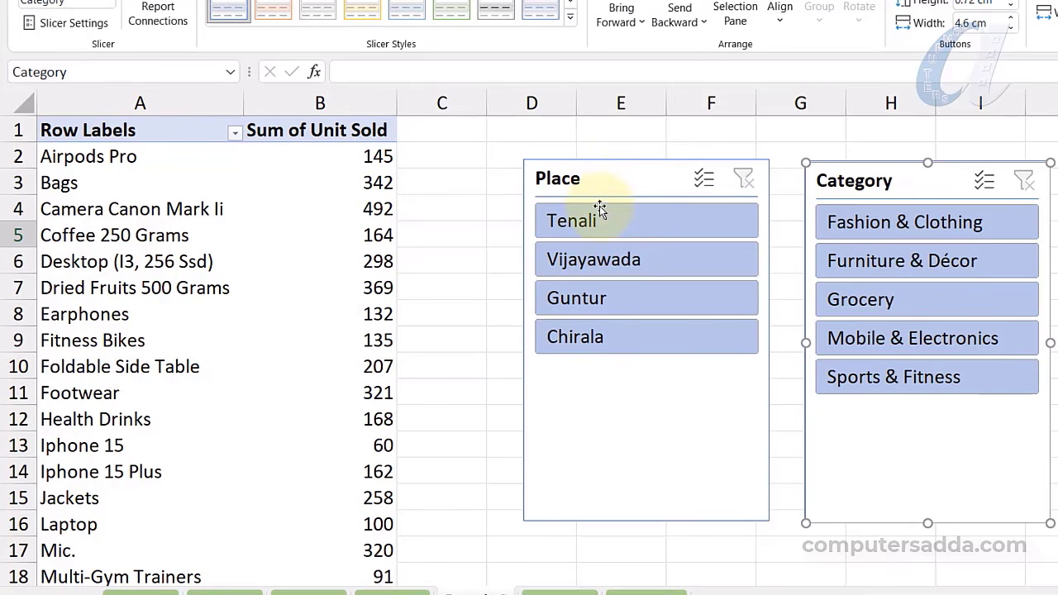
# Filter to Vijayawada with both Fashion & Clothing and Grocery categories selected
pyautogui.click(590, 263)
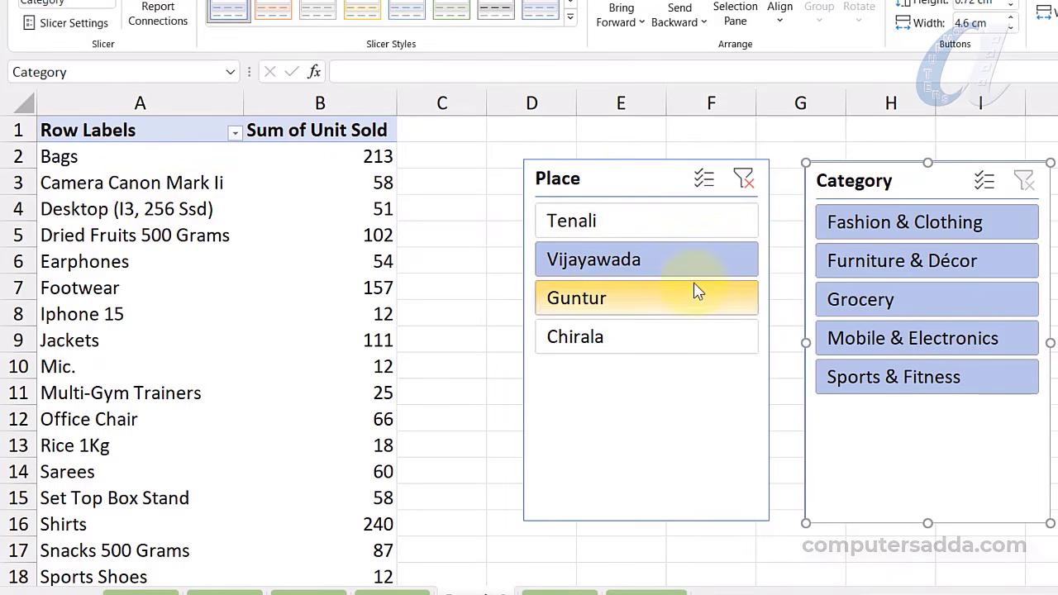
pyautogui.click(926, 227)
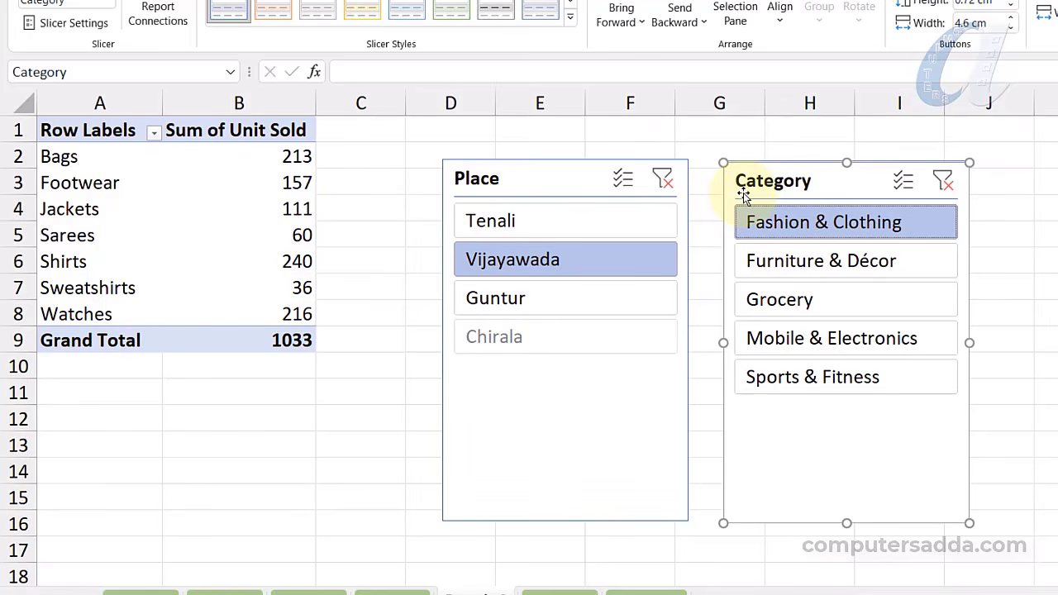
pyautogui.click(904, 182)
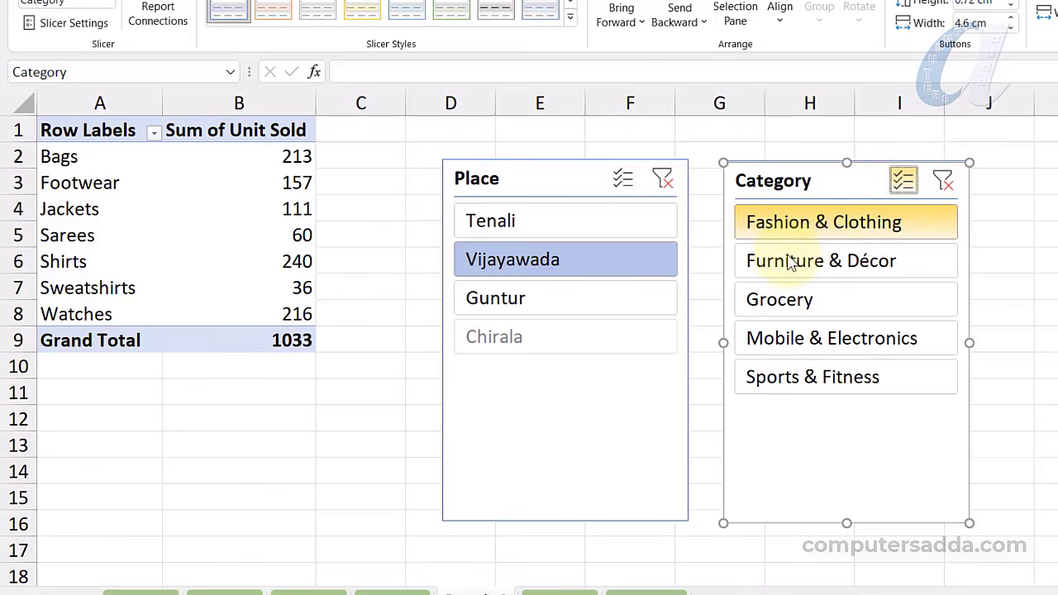
pyautogui.click(764, 301)
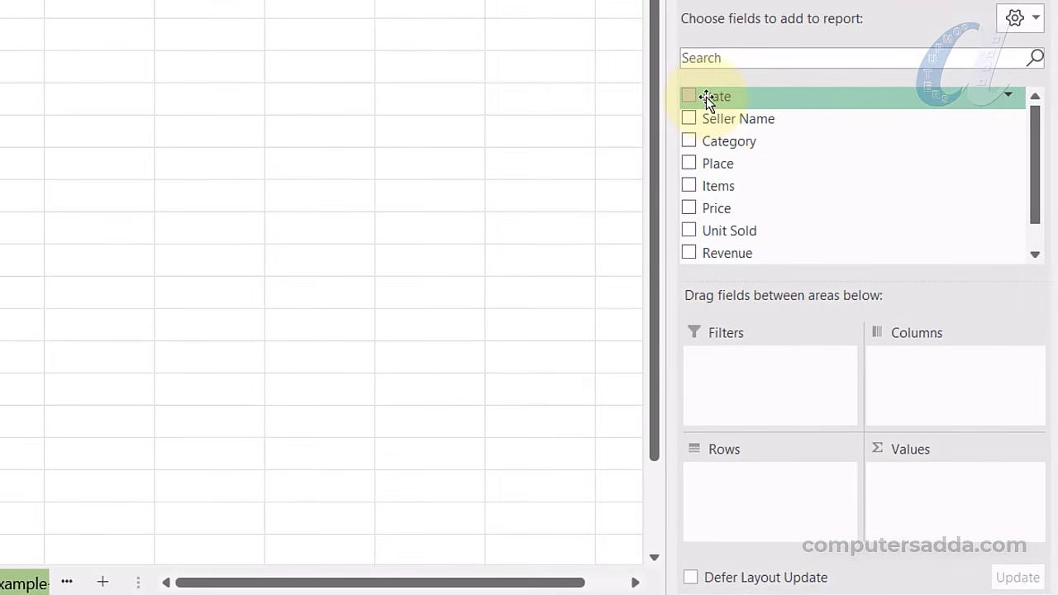
# Put Date in Rows and sum Unit Sold, then expand 2020 to view its quarters
pyautogui.moveTo(706, 96); pyautogui.dragTo(718, 500)
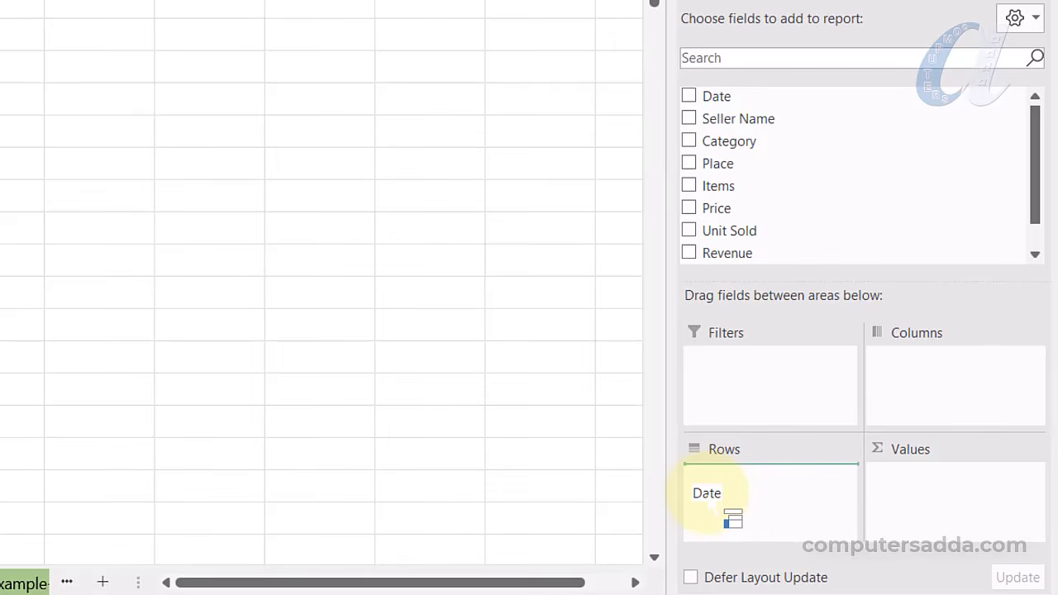
pyautogui.moveTo(720, 506); pyautogui.dragTo(724, 488)
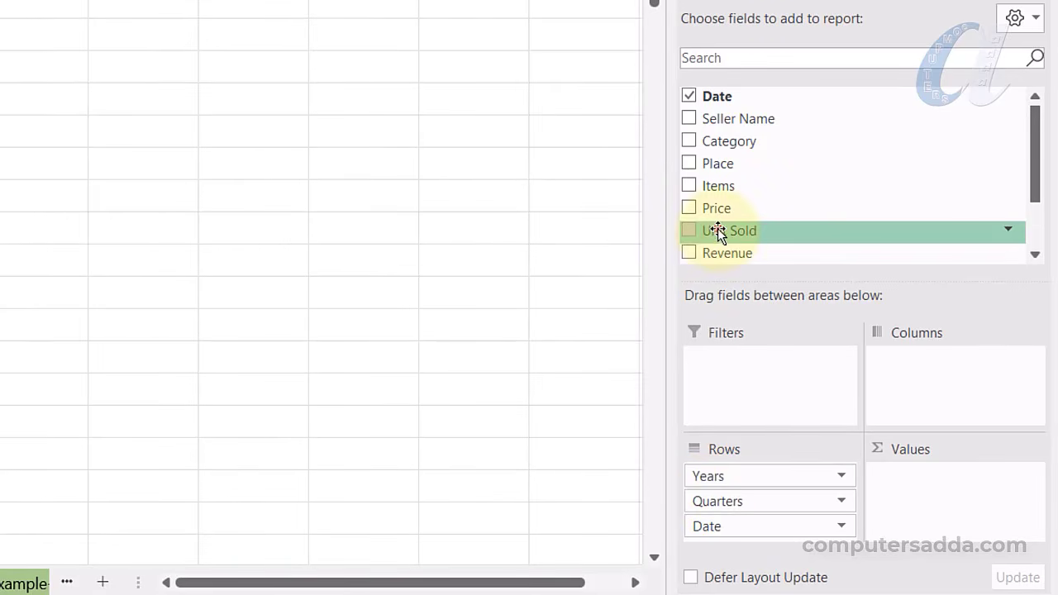
pyautogui.moveTo(717, 229); pyautogui.dragTo(930, 501)
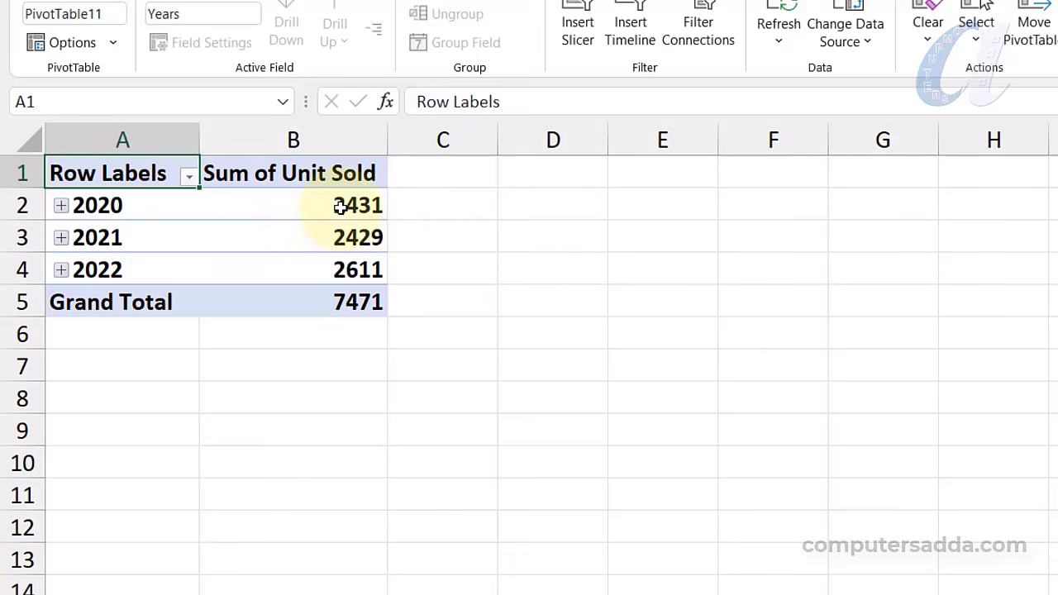
pyautogui.click(61, 206)
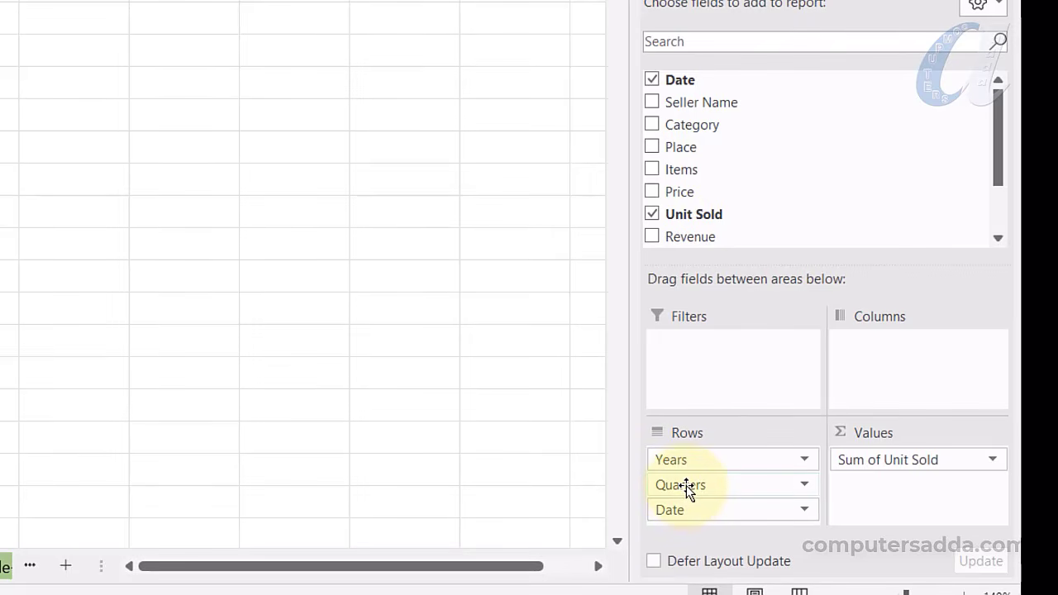
# Remove the Quarters and Years groupings so Unit Sold shows by month, Jan to Dec
pyautogui.moveTo(686, 486); pyautogui.dragTo(342, 397)
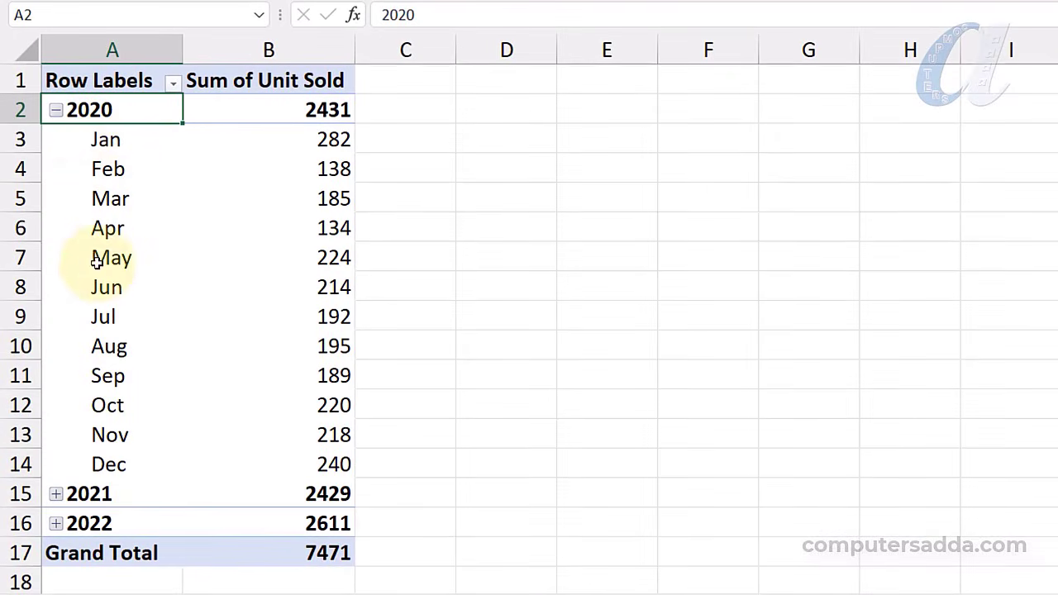
pyautogui.click(58, 111)
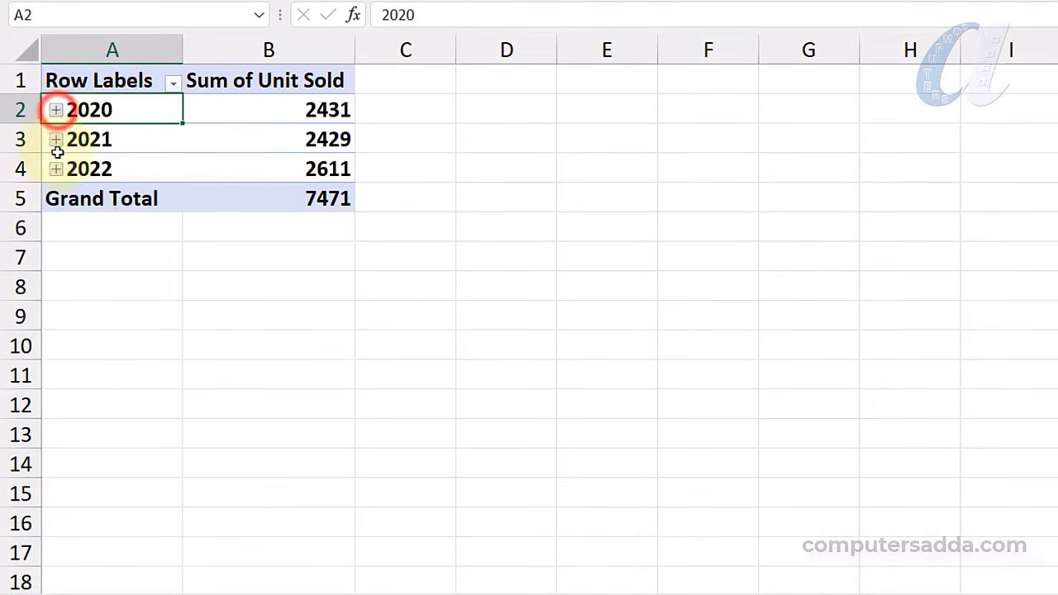
pyautogui.click(56, 138)
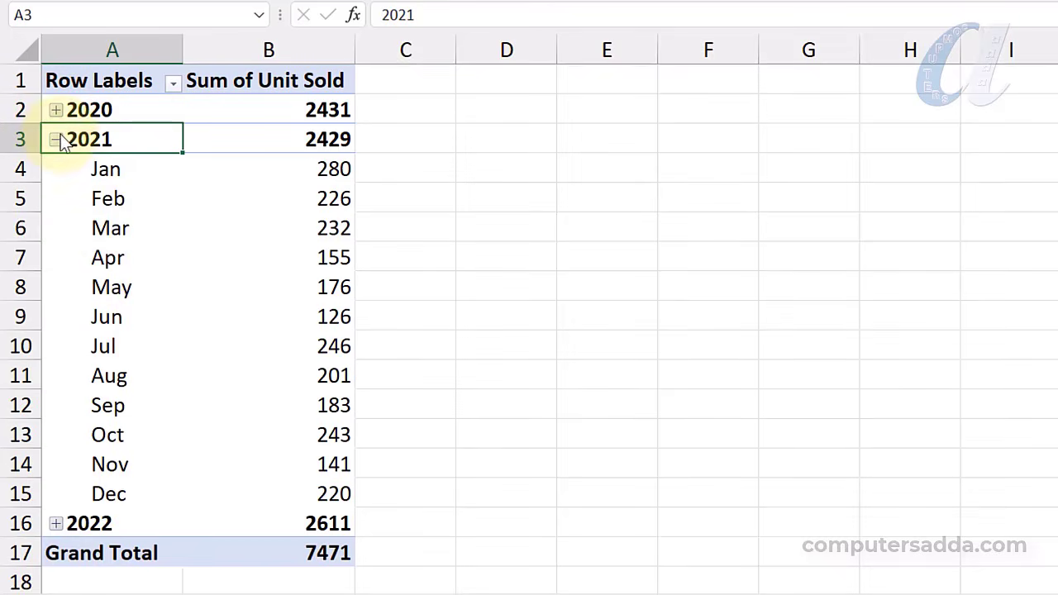
pyautogui.click(57, 140)
pyautogui.click(57, 169)
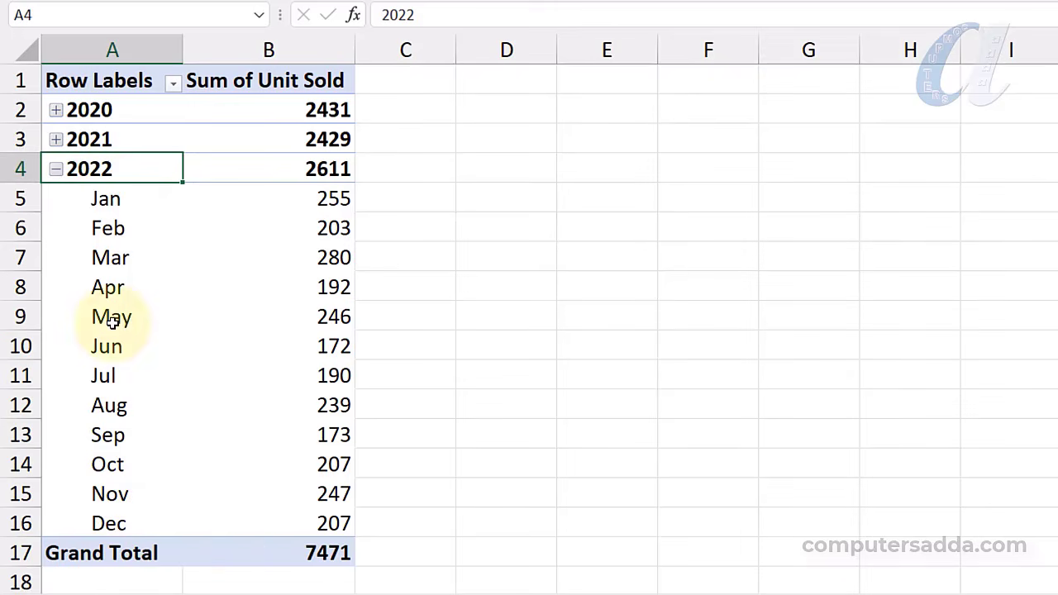
pyautogui.click(56, 170)
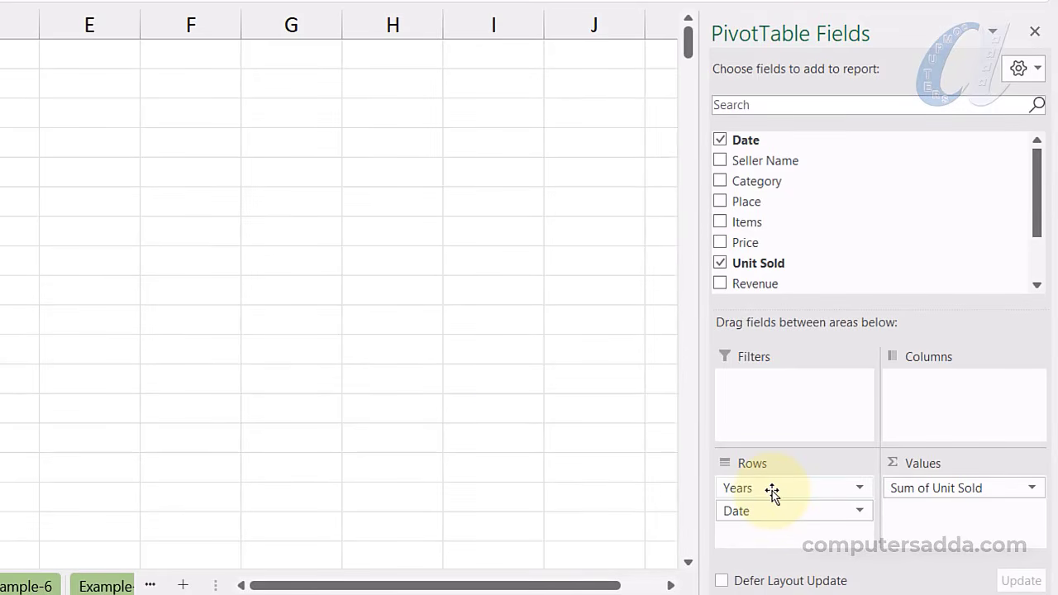
pyautogui.moveTo(771, 491); pyautogui.dragTo(505, 372)
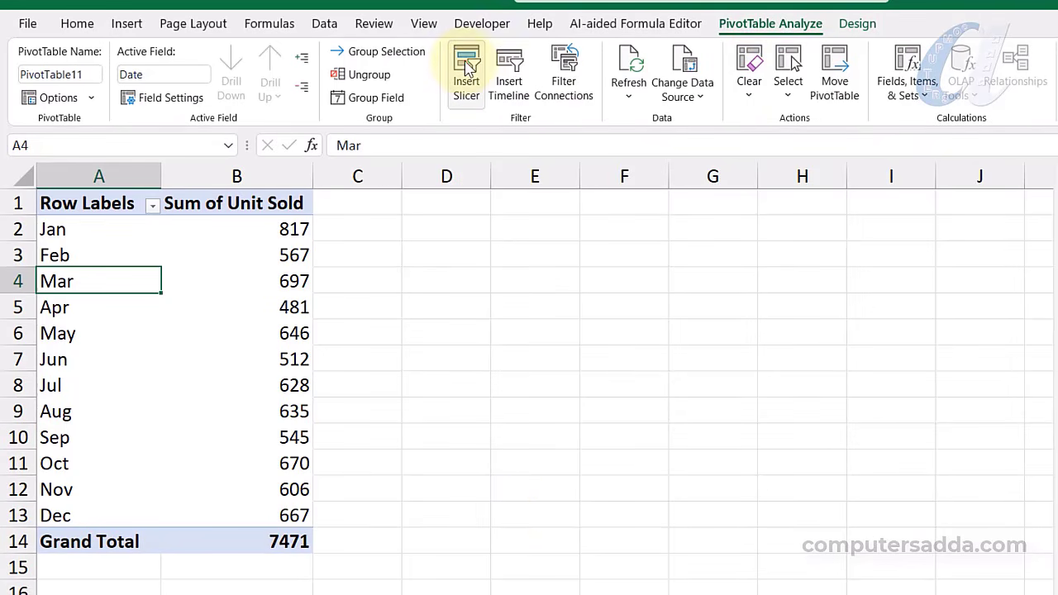
# Add a Place slicer to the monthly pivot and filter through Tenali, Guntur, then Chirala (1326)
pyautogui.click(468, 67)
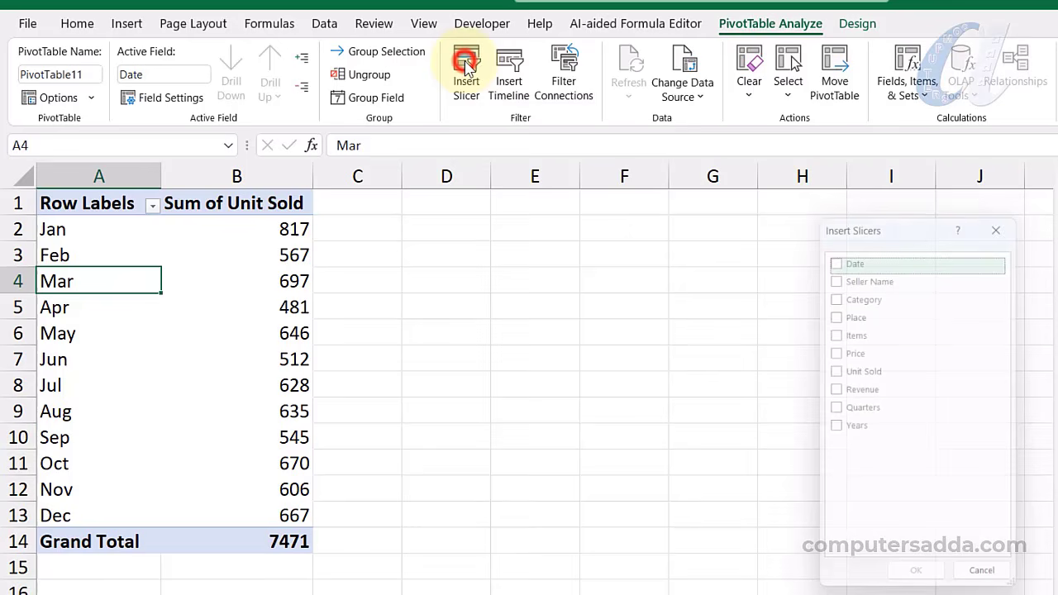
pyautogui.click(834, 312)
pyautogui.click(915, 584)
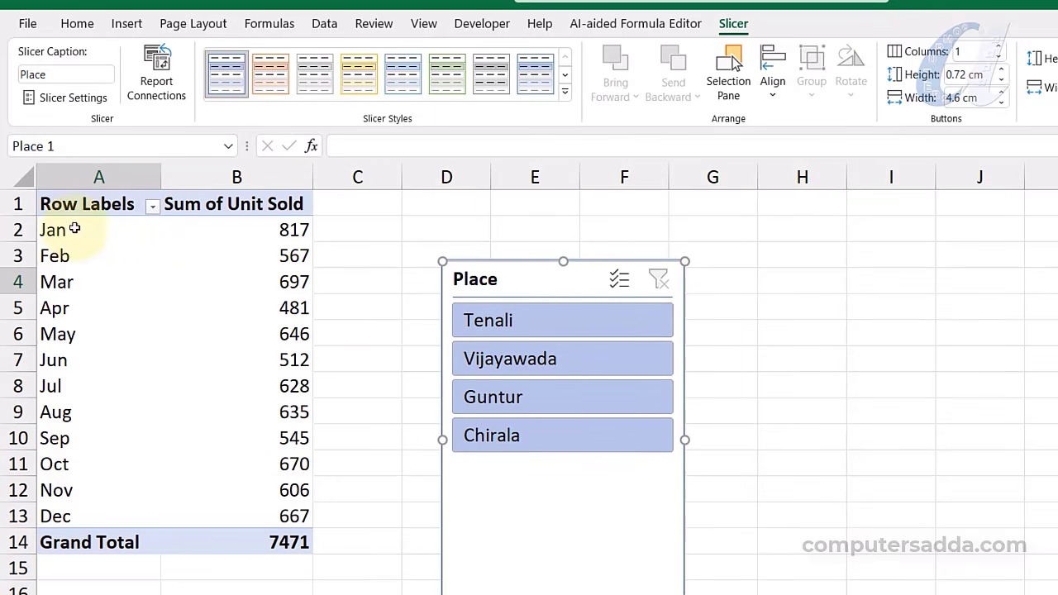
pyautogui.click(533, 327)
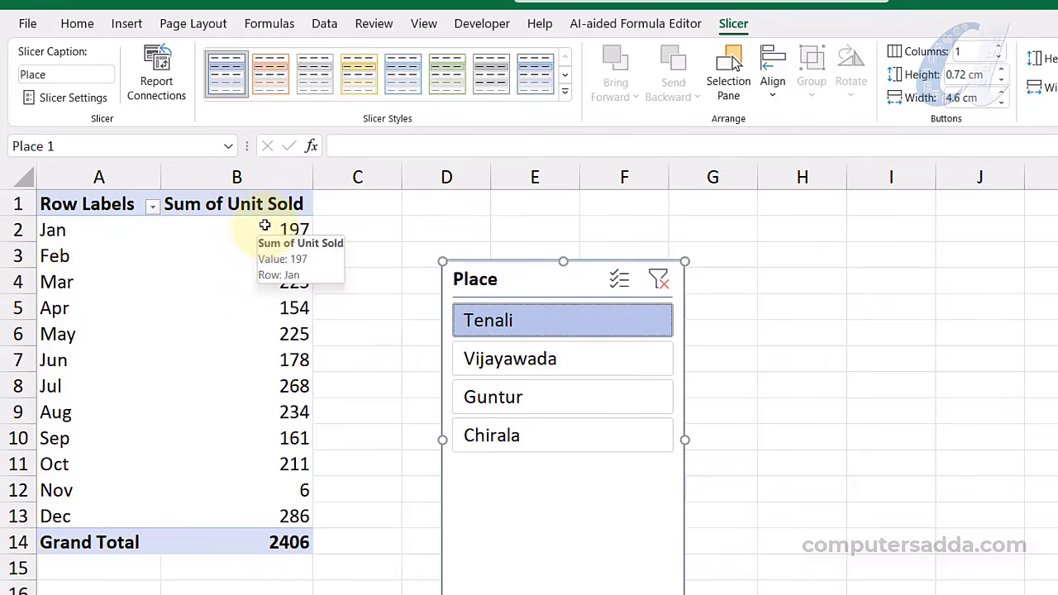
pyautogui.click(527, 398)
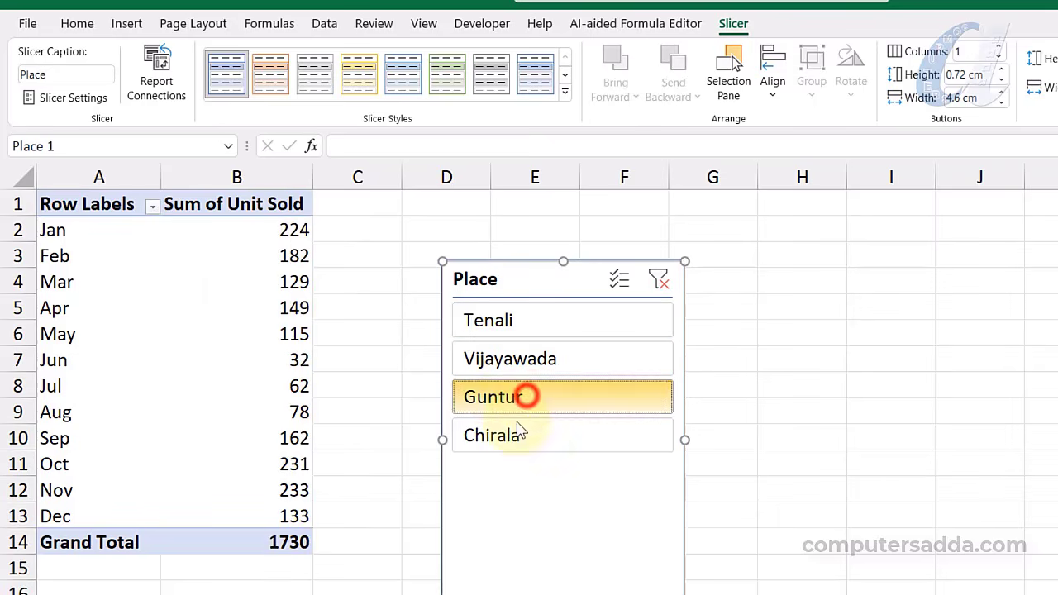
pyautogui.click(503, 436)
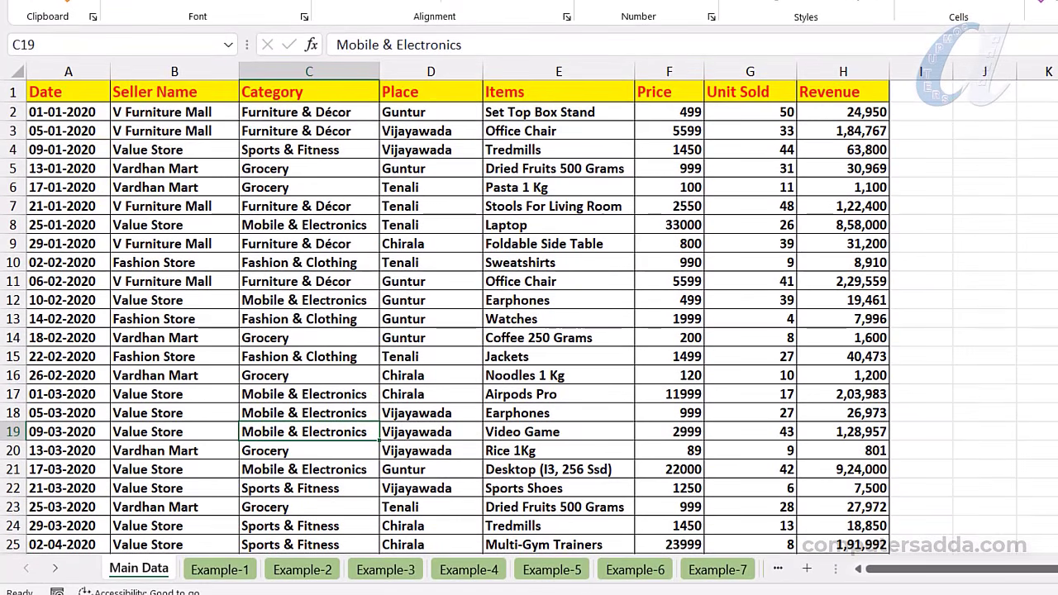
# Convert the Main Data sales range into a table with headers
pyautogui.scroll(-1, 530, 316)
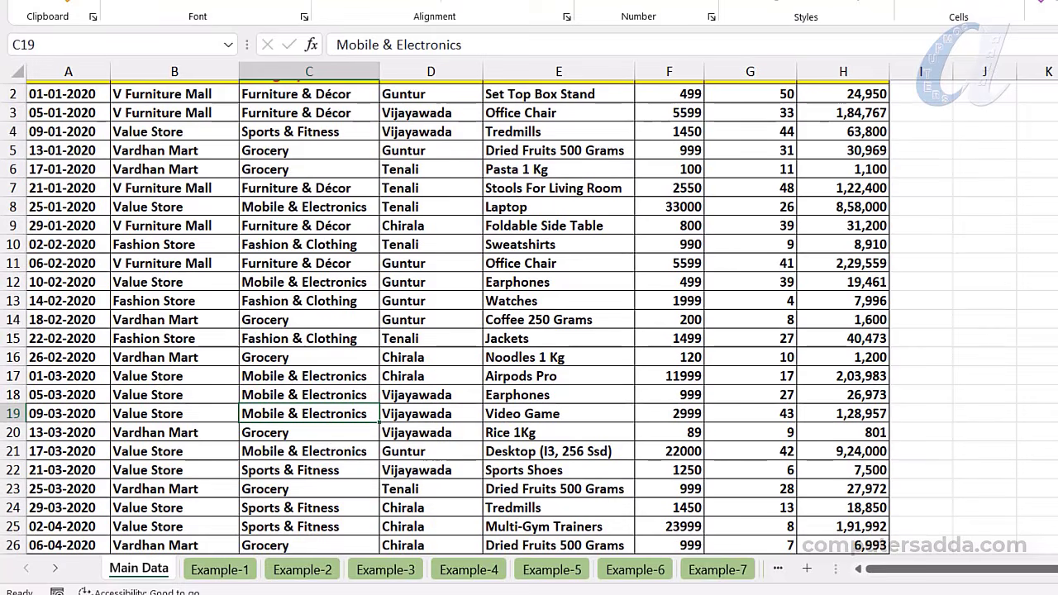
pyautogui.scroll(-20, 529, 317)
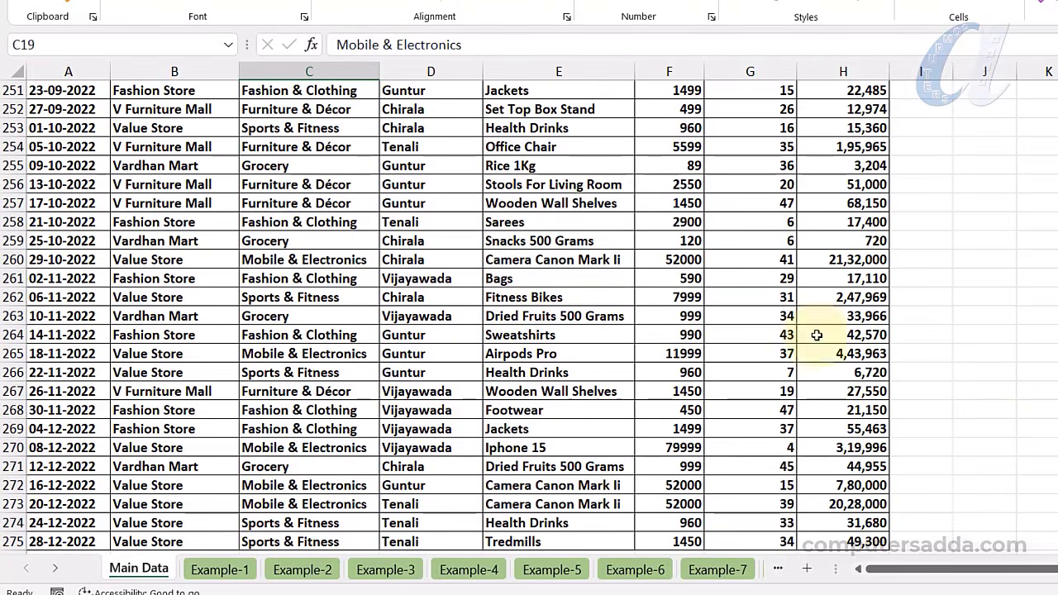
pyautogui.scroll(-1, 135, 328)
pyautogui.scroll(-4, 134, 328)
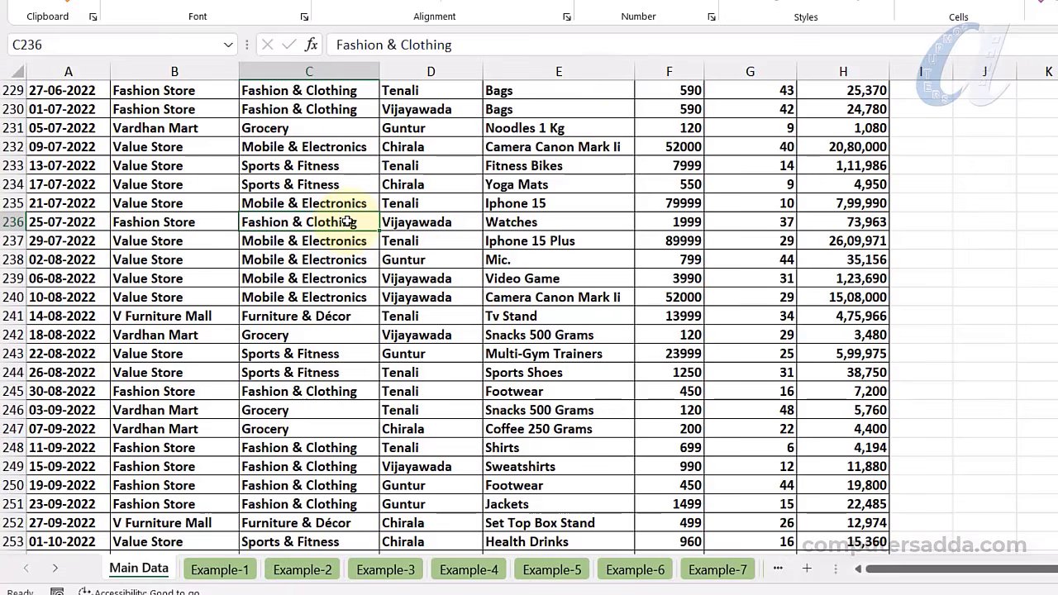
pyautogui.hotkey('ctrl', 'a')
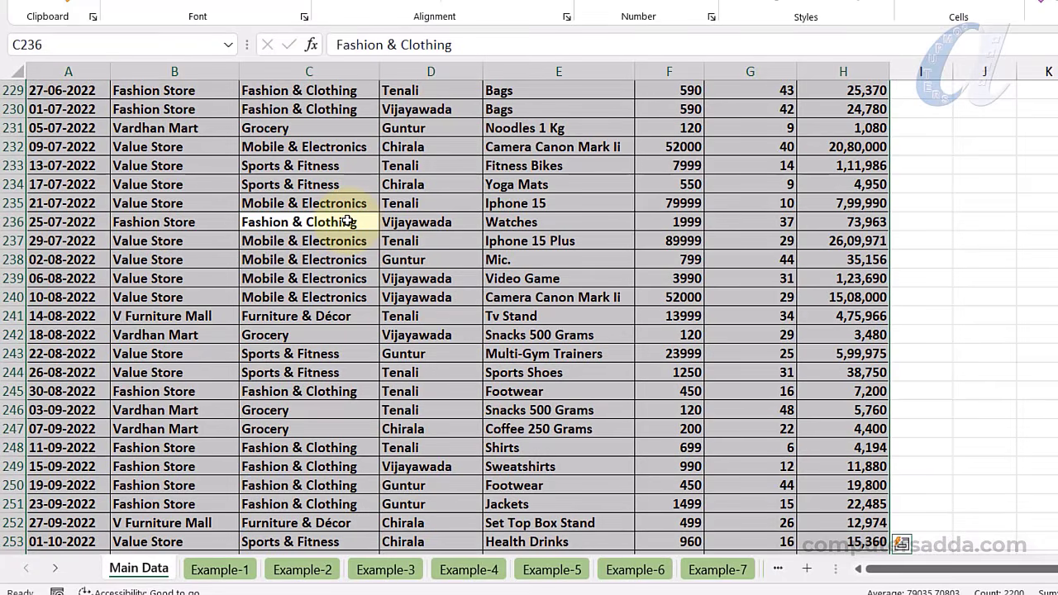
pyautogui.hotkey('ctrl', 't')
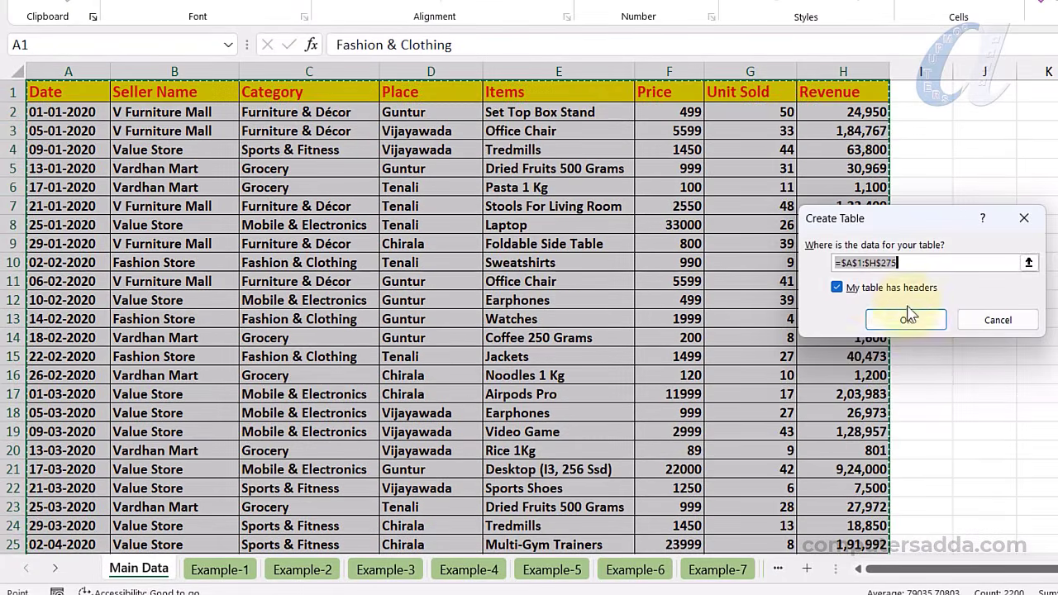
pyautogui.click(902, 387)
# Paste the four Ongole sales rows below the table at rows 276–279
pyautogui.scroll(-20, 918, 327)
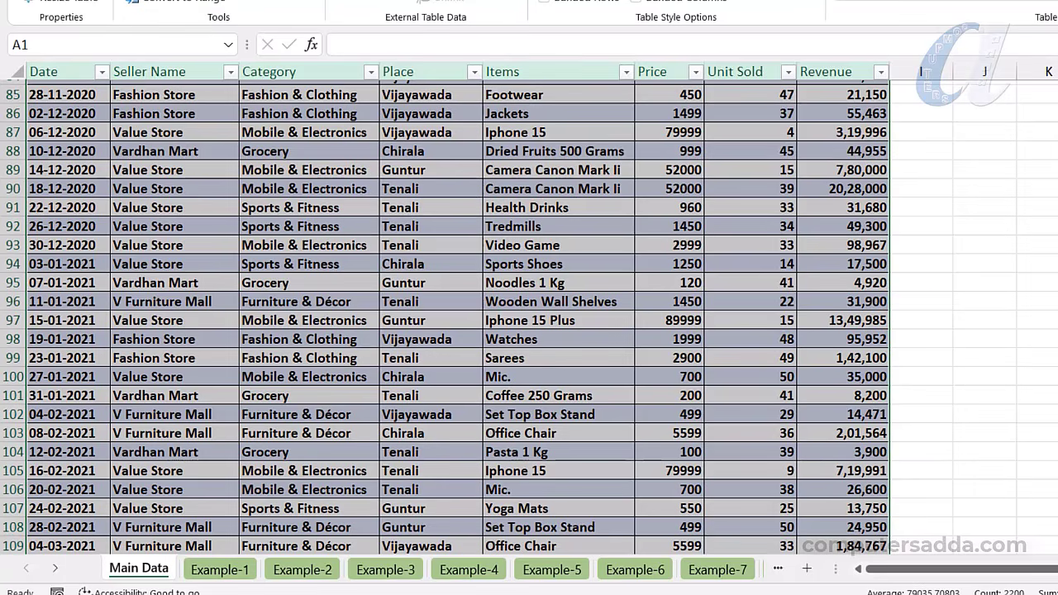
pyautogui.scroll(-20, 529, 314)
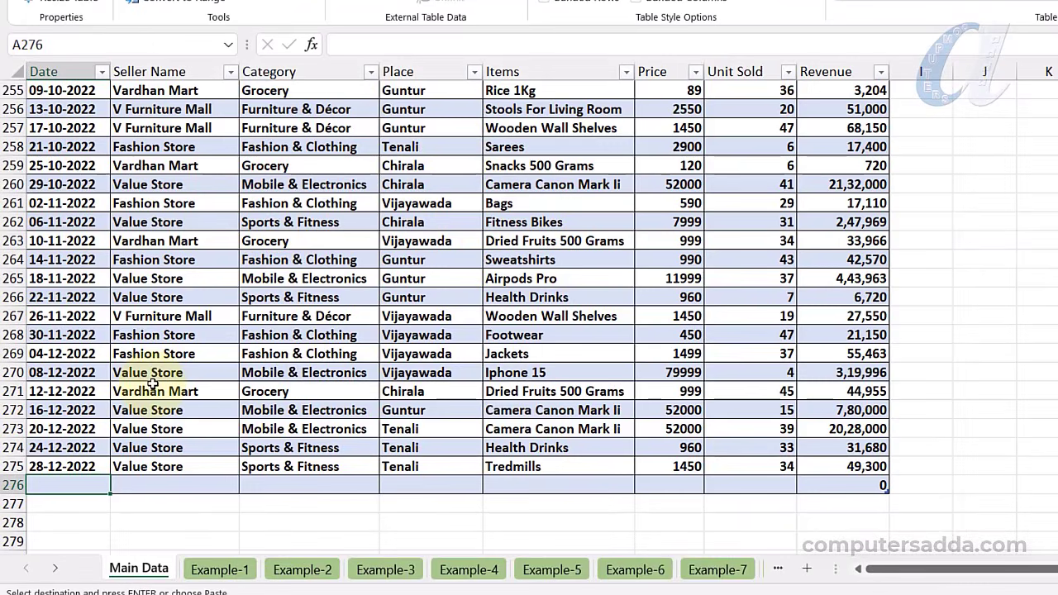
pyautogui.hotkey('ctrl', 'v')
pyautogui.click(157, 261)
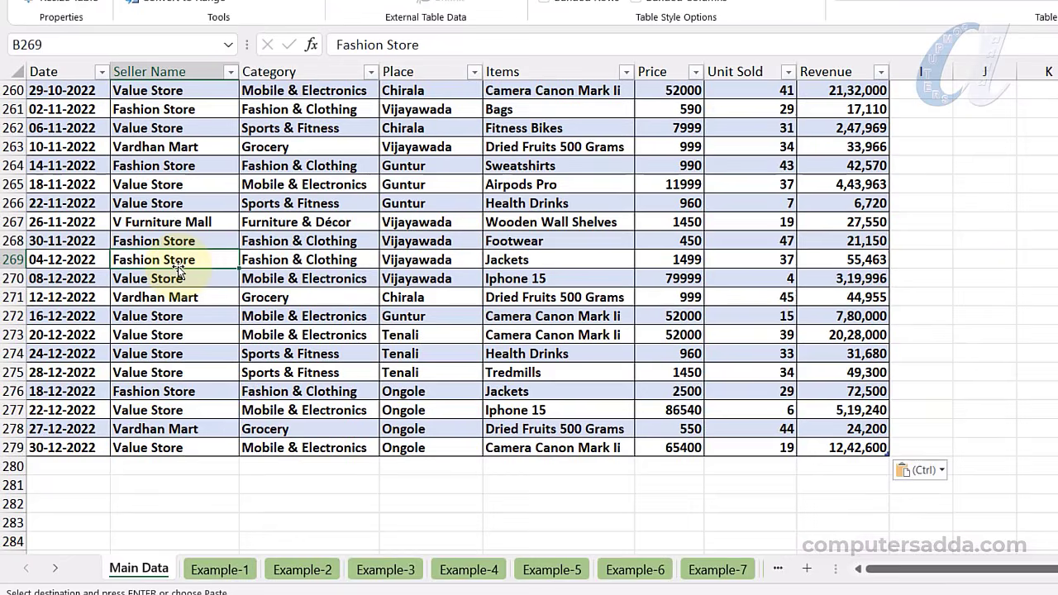
pyautogui.press('Escape')
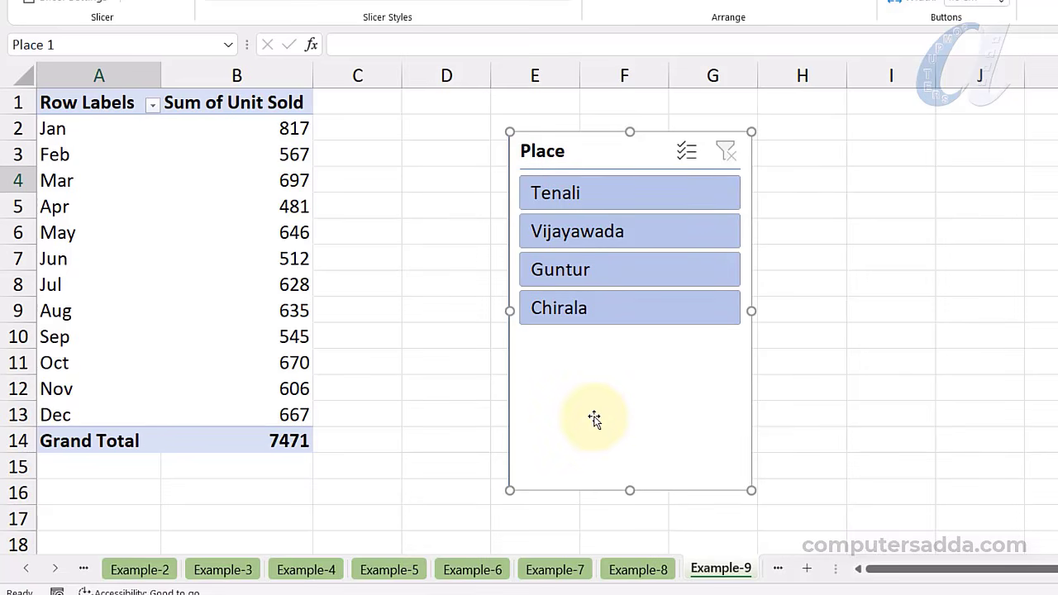
# Refresh the pivot to include Ongole (total 7569), then filter the slicer to Ongole and Chirala
pyautogui.click(183, 283)
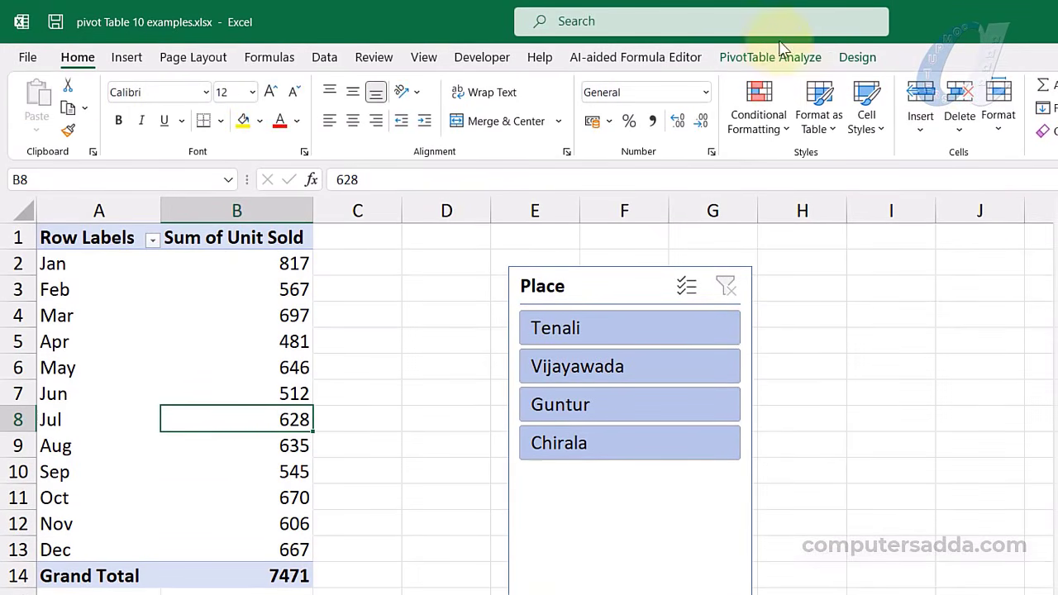
pyautogui.click(763, 61)
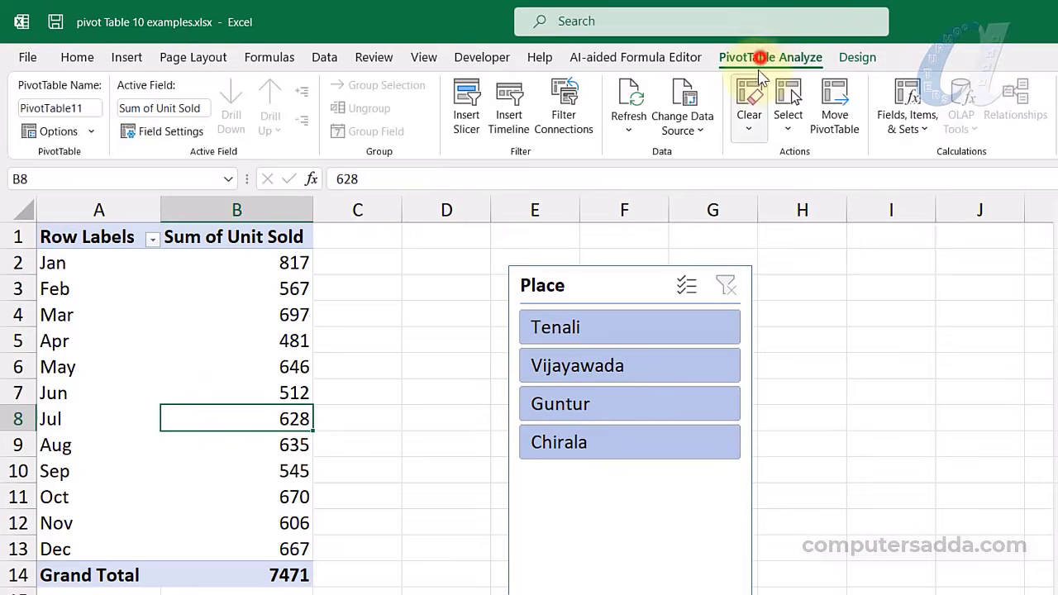
pyautogui.click(630, 99)
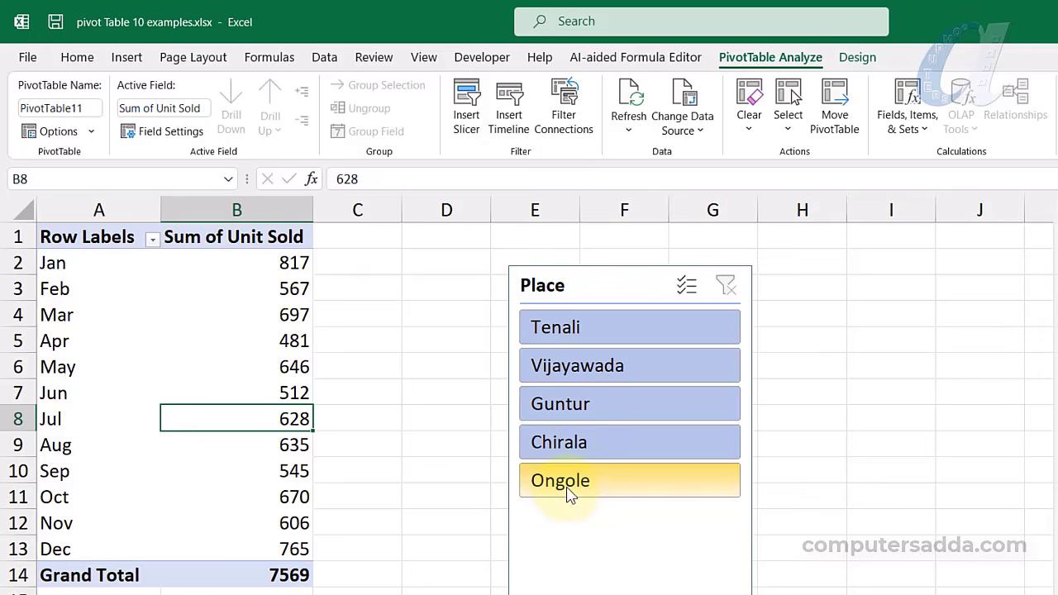
pyautogui.click(594, 483)
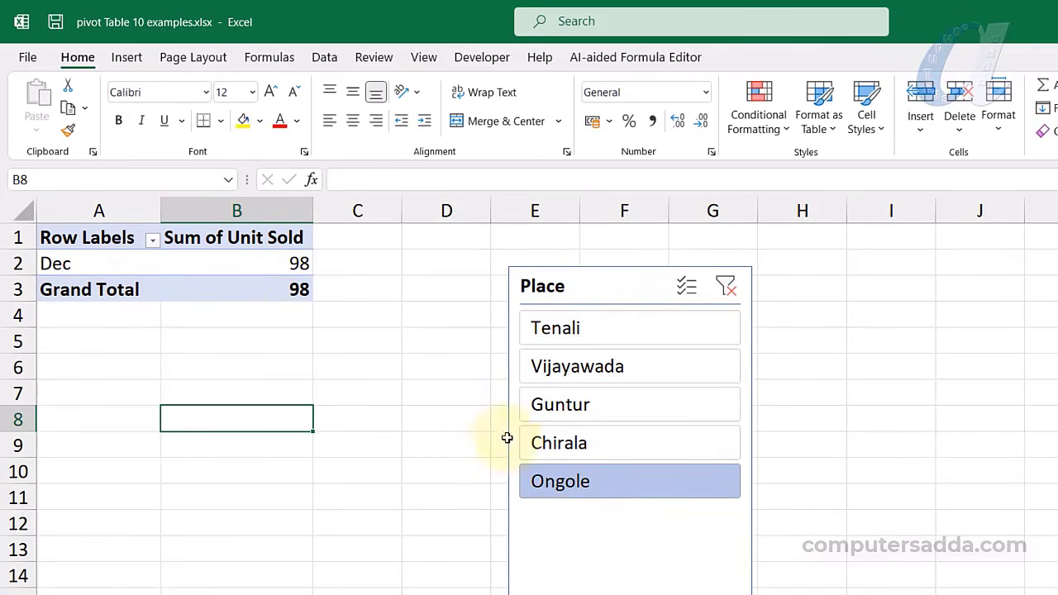
pyautogui.click(596, 450)
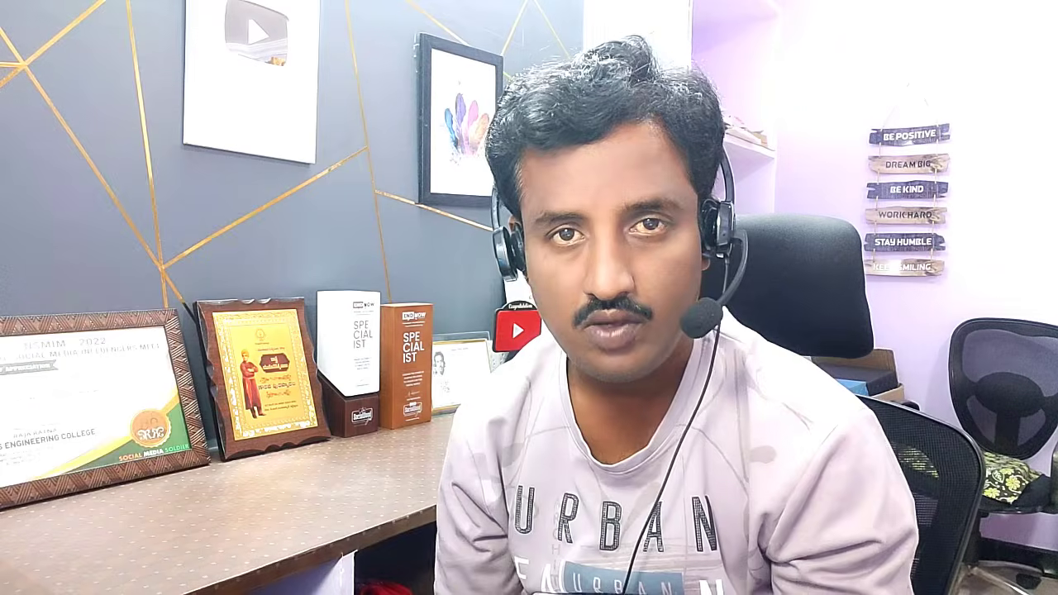